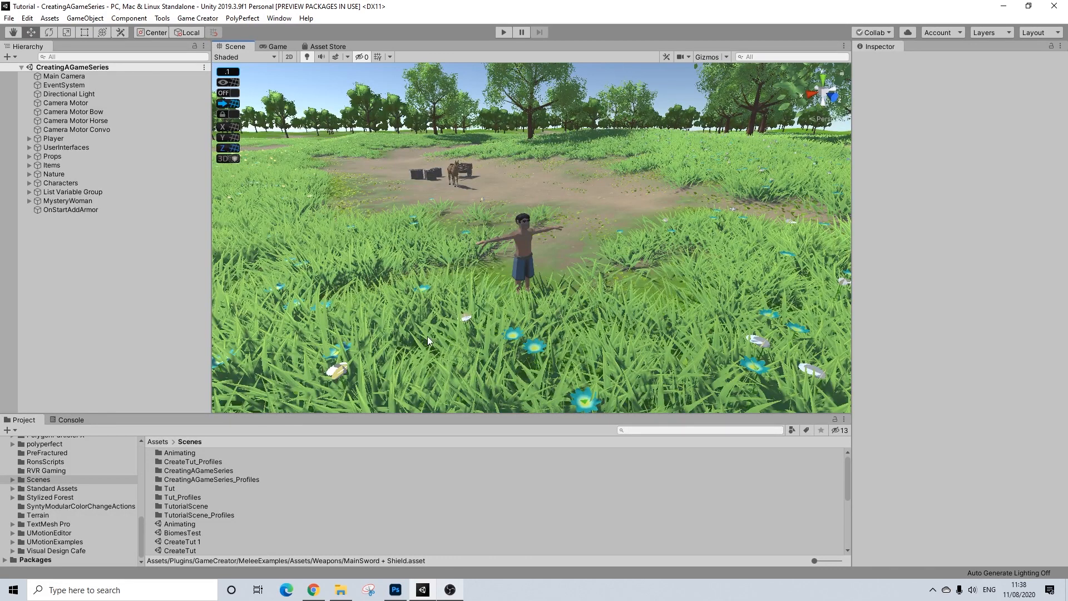
- Open the MEDIEVAL_ANIMATIONS_MEGA_PACK_new folder in the project assets to view its animation categories
scroll(73, 497, up, 5)
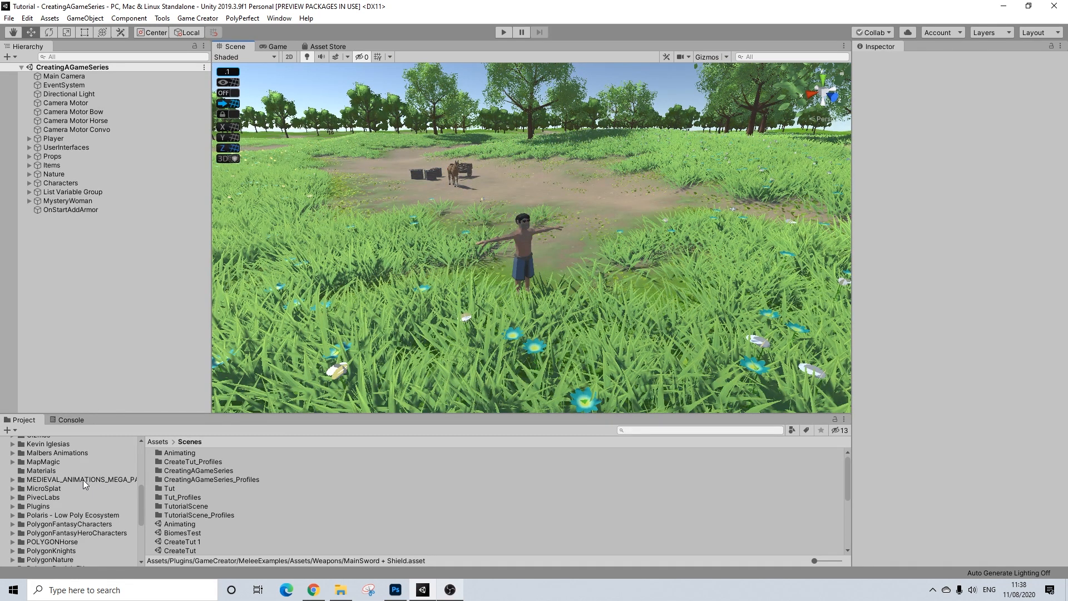
click(113, 477)
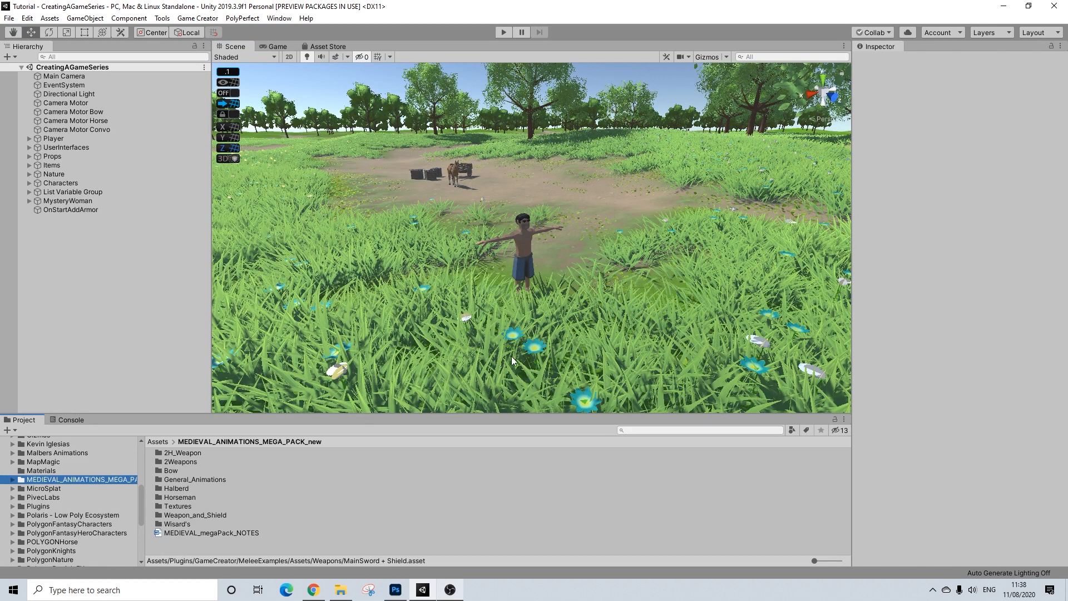
middle_drag(537, 358, 518, 346)
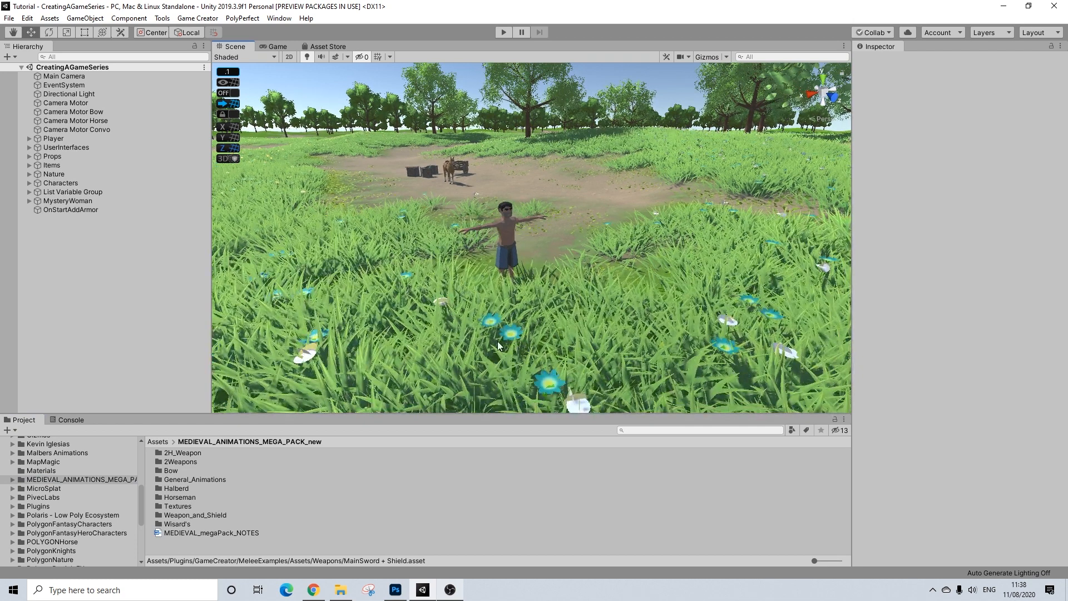
scroll(498, 341, up, 3)
alt+drag(505, 328, 538, 331)
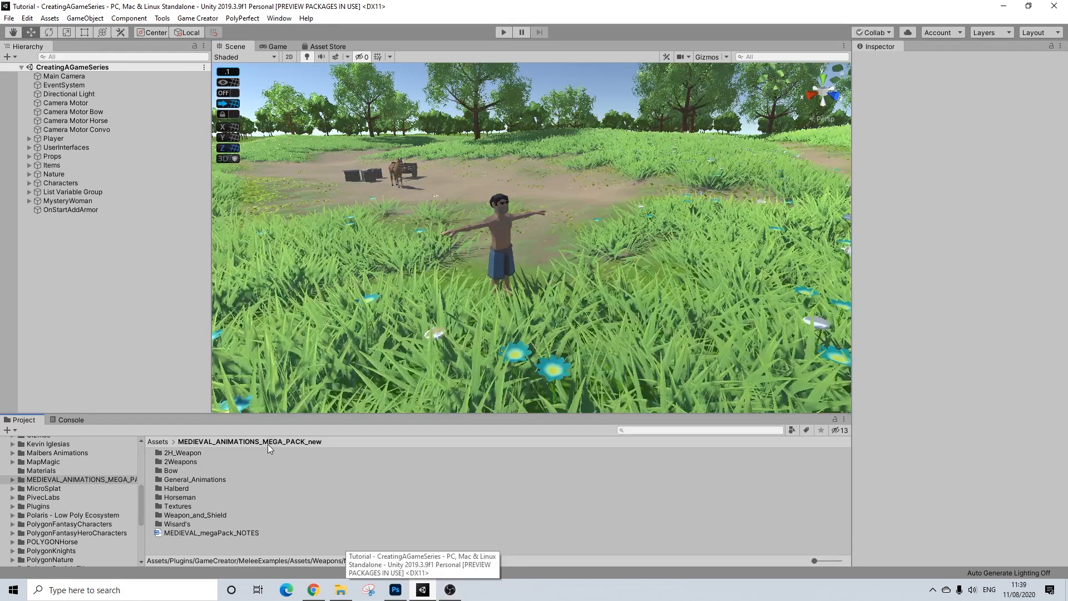
- Search the project assets for "main", select the MainSword weapon asset and clear the search to reach its Weapons folder
scroll(128, 485, down, 3)
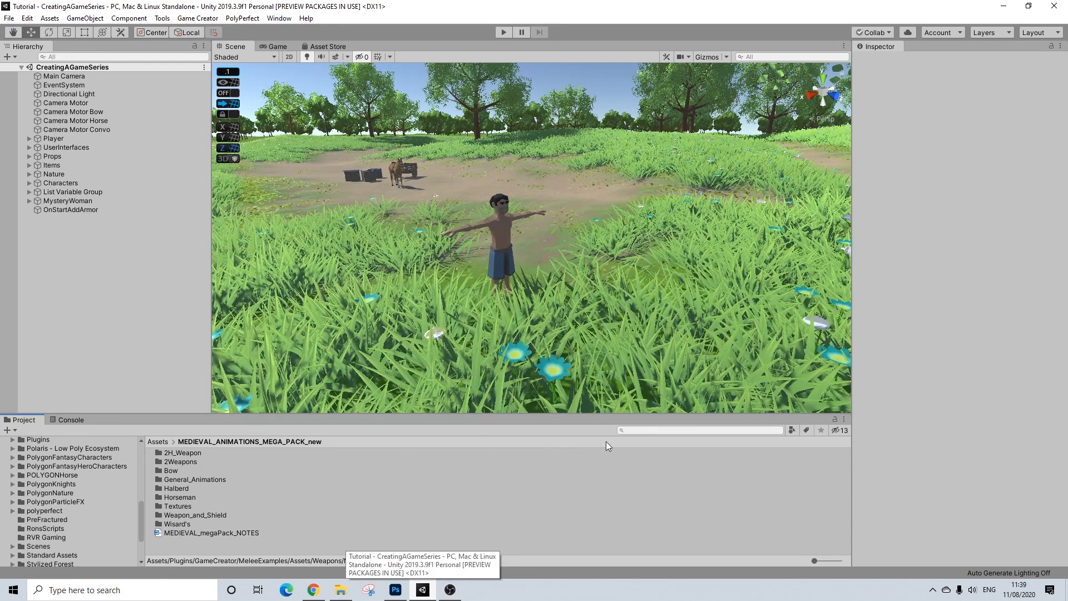
click(662, 430)
text(main)
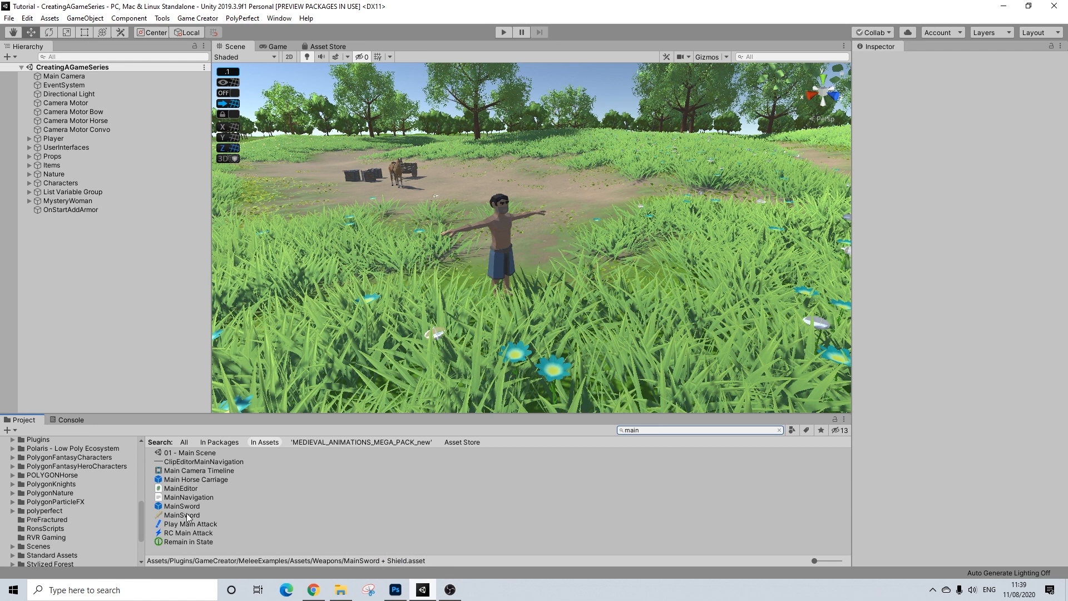
click(187, 515)
click(779, 430)
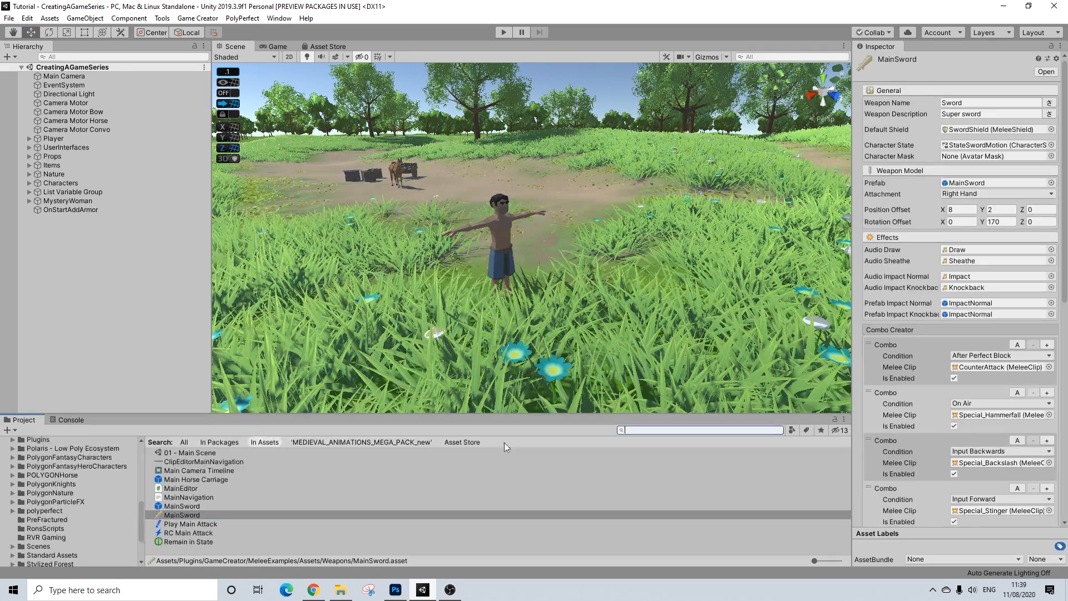
click(188, 462)
click(185, 455)
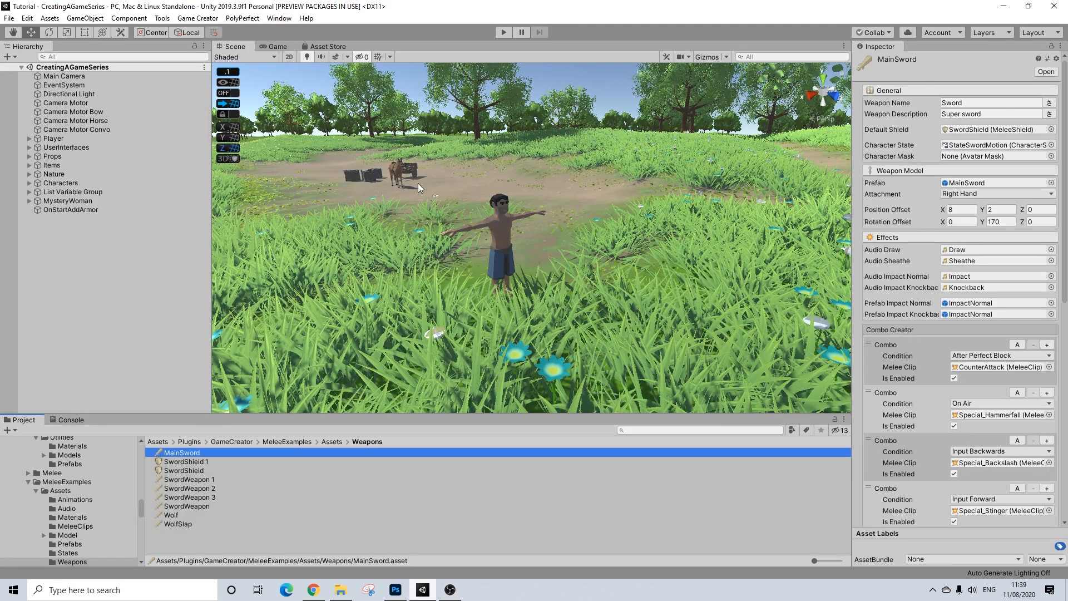
key(w)
right_drag(474, 281, 471, 285)
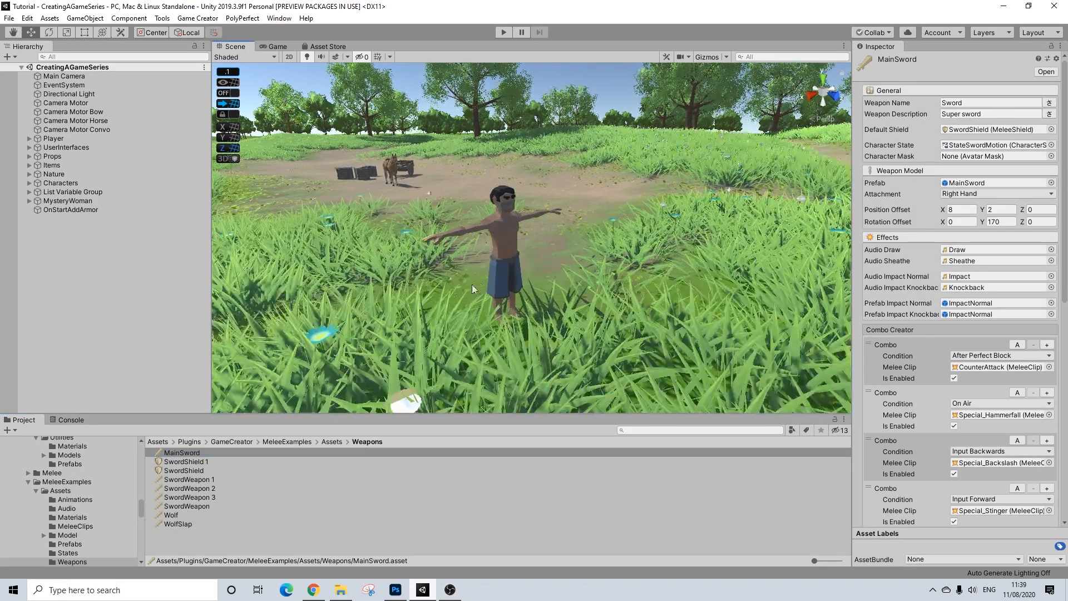
- Duplicate the MainSword weapon asset and rename the copy MainSword+Shield
click(196, 453)
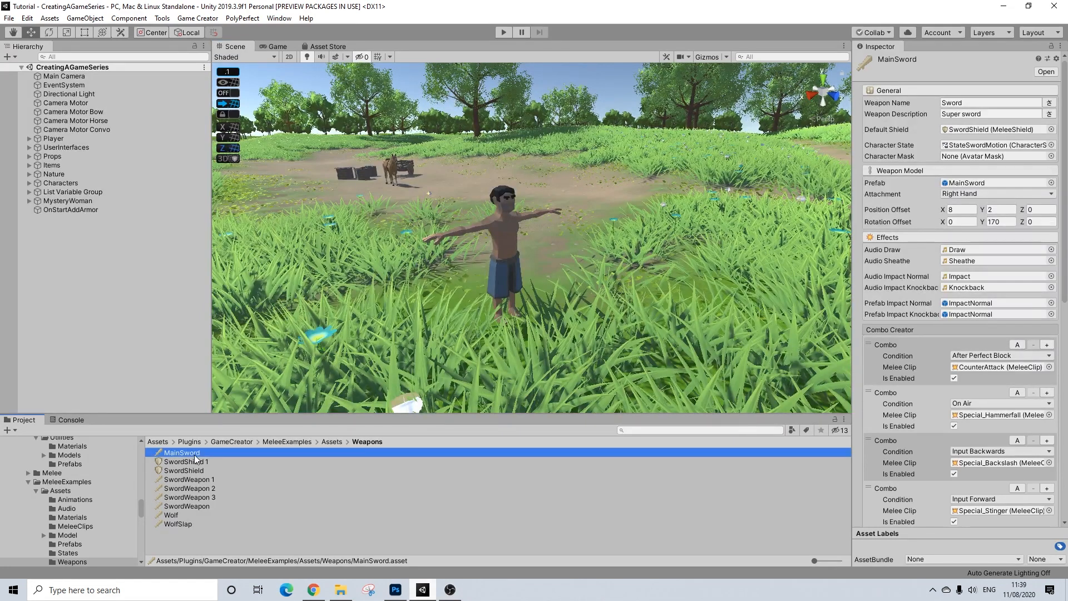
key(ctrl+d)
right_click(195, 455)
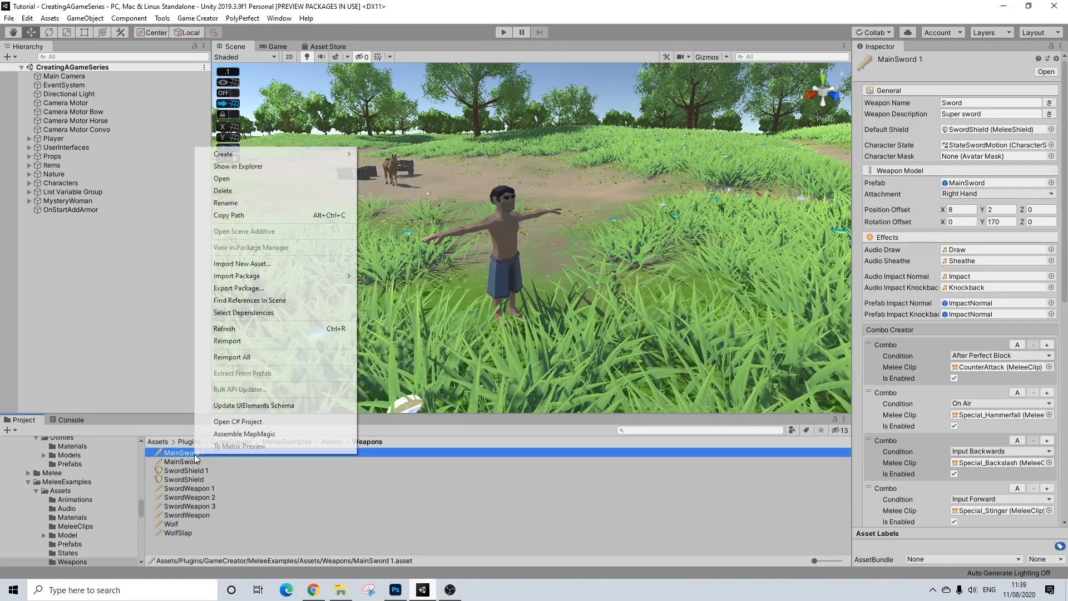
click(236, 203)
double_click(223, 454)
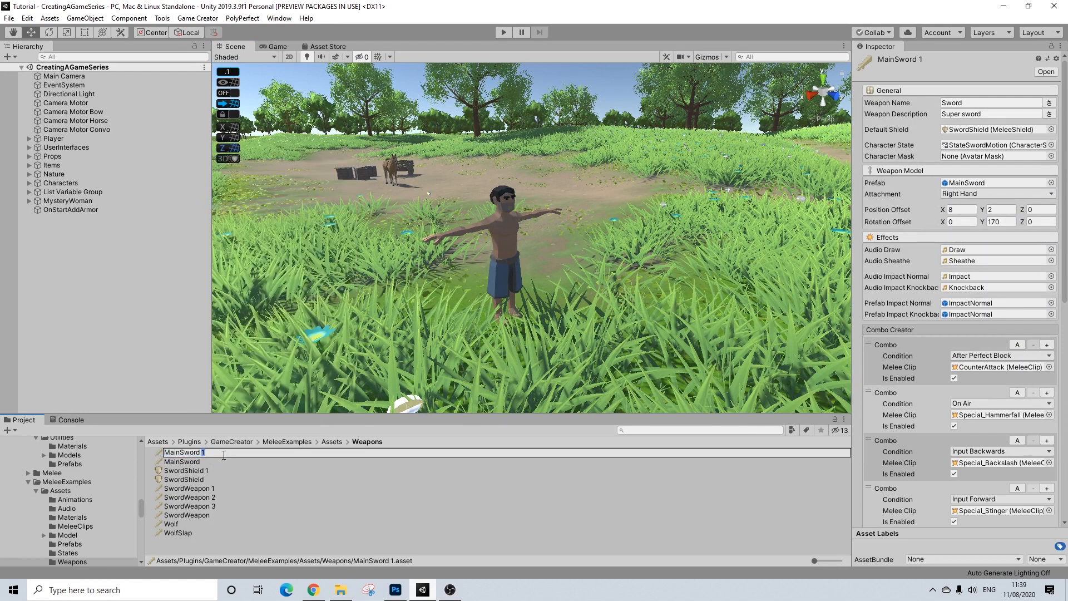
key(BackSpace)
key(BackSpace)
text(+Shield)
key(Return)
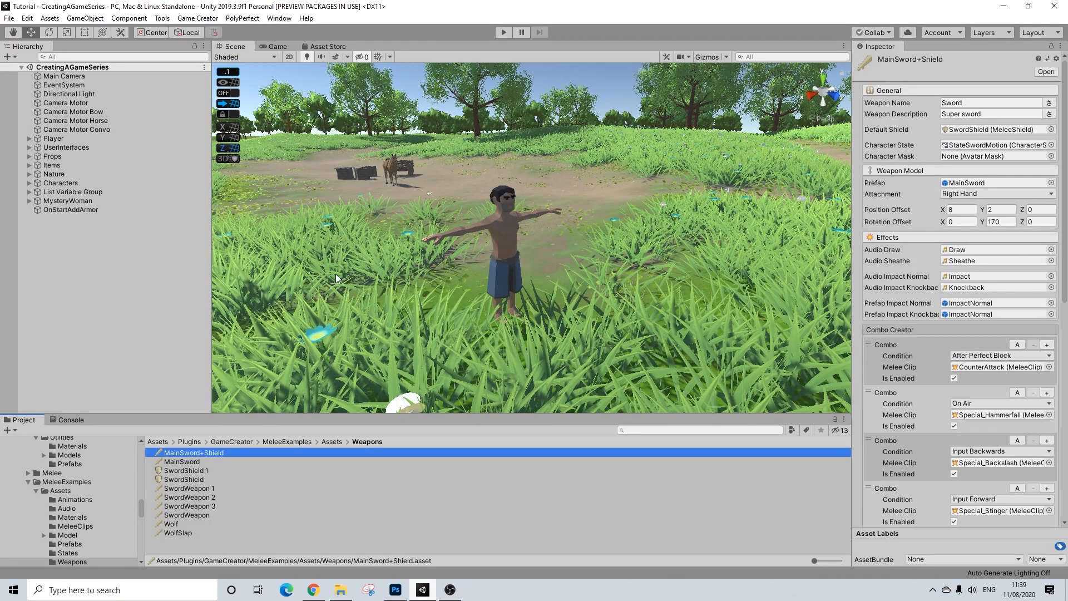
alt+drag(481, 270, 544, 272)
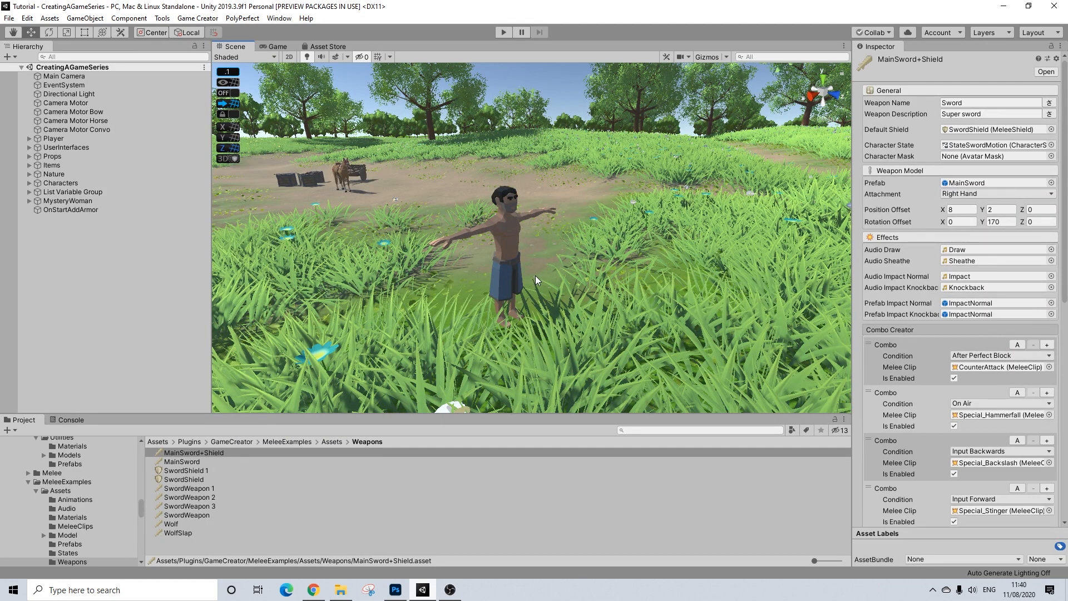
alt+drag(535, 280, 548, 279)
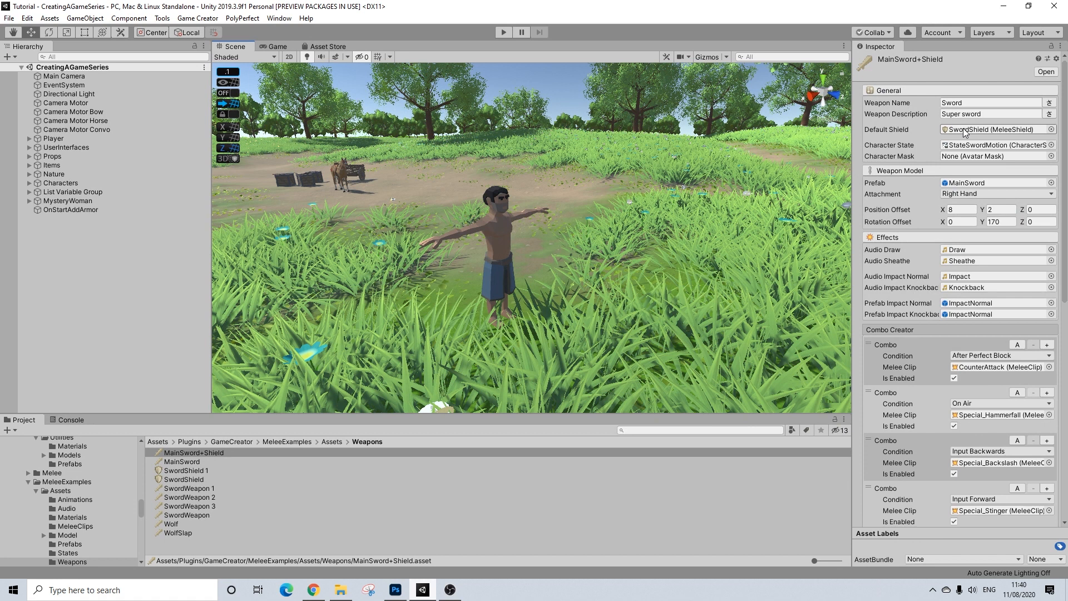
alt+drag(492, 230, 462, 233)
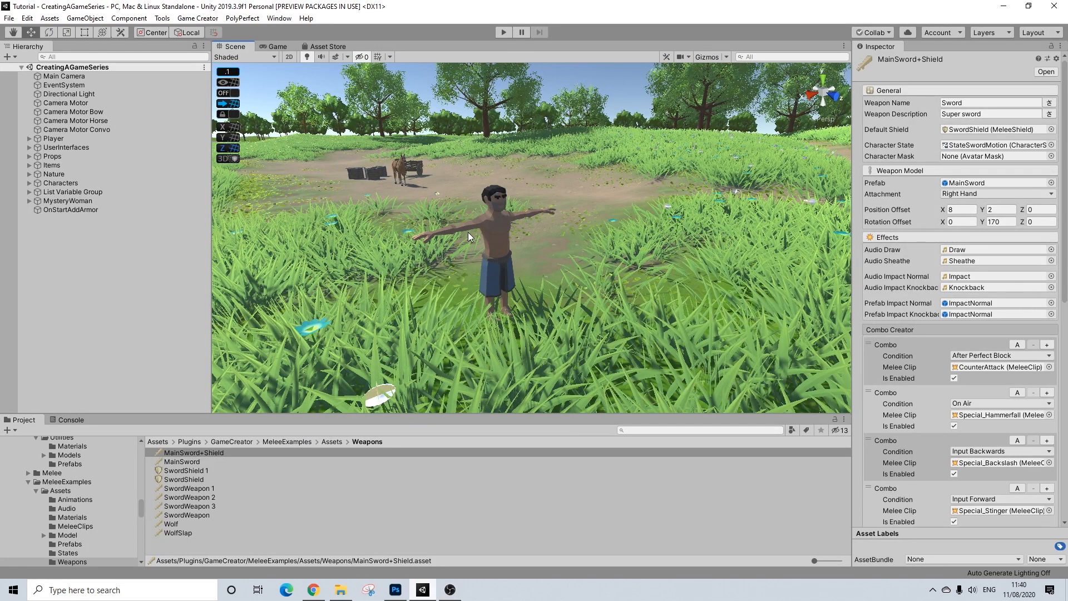
alt+drag(469, 234, 486, 236)
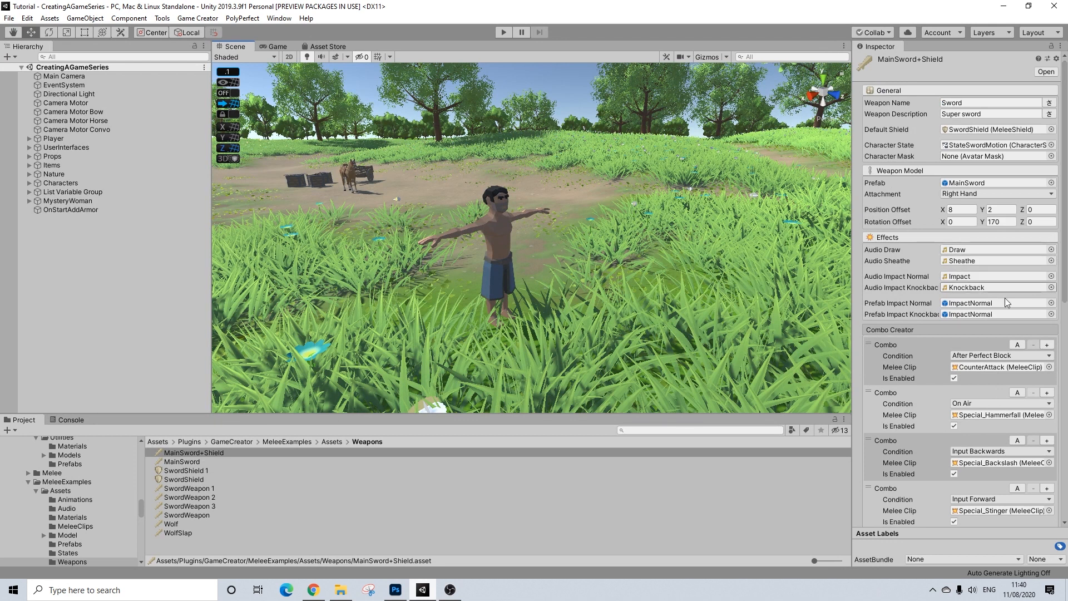
- Review the combo entries of MainSword+Shield and locate the CounterAttack and MyAttack1 melee clips in the project assets
scroll(987, 303, down, 3)
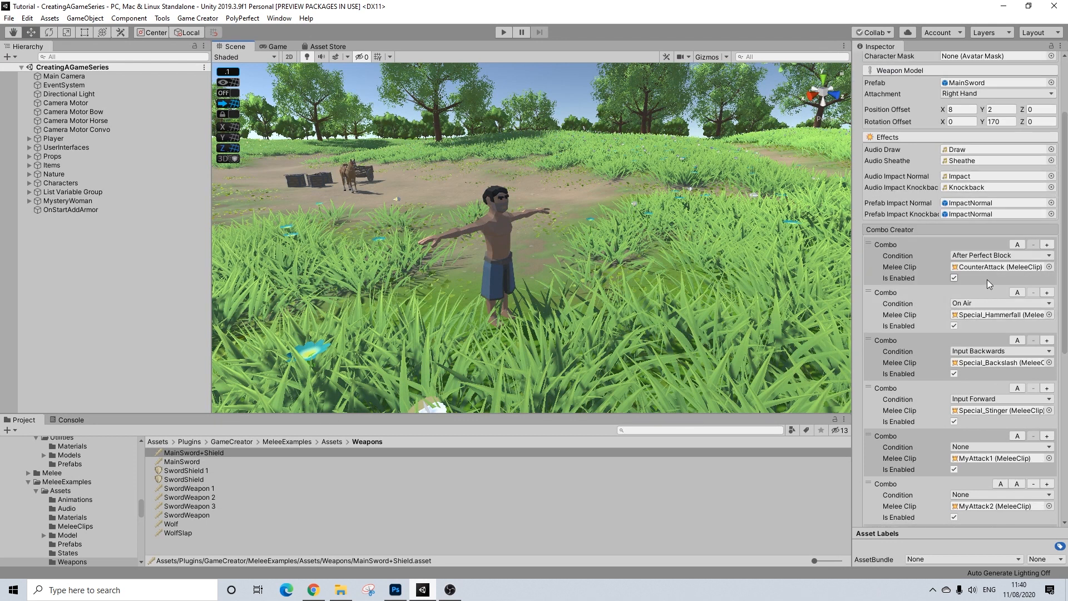
scroll(987, 285, down, 3)
drag(1066, 239, 1060, 215)
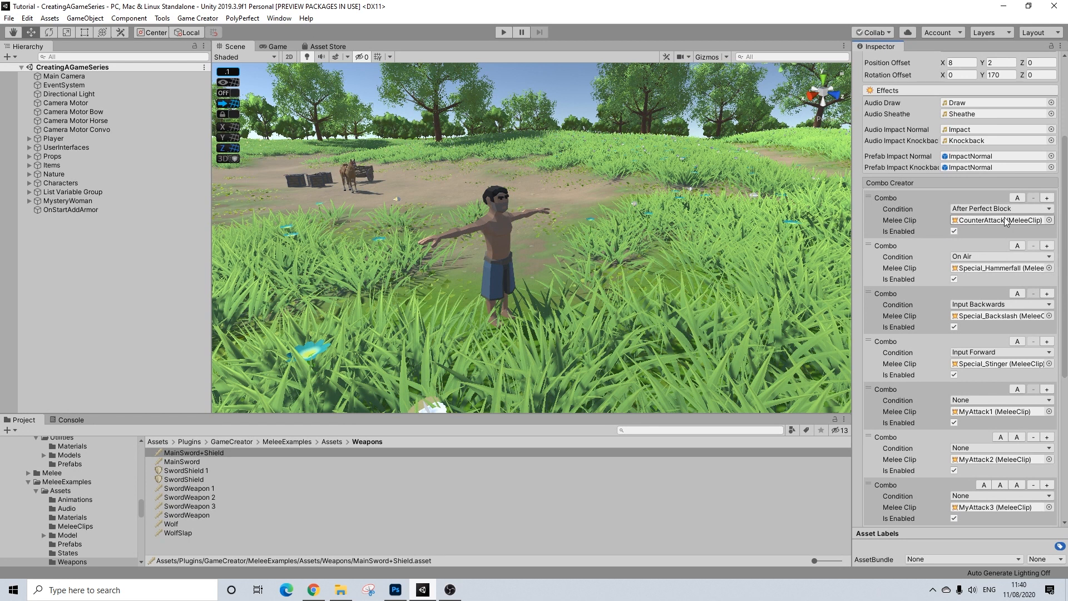
click(970, 222)
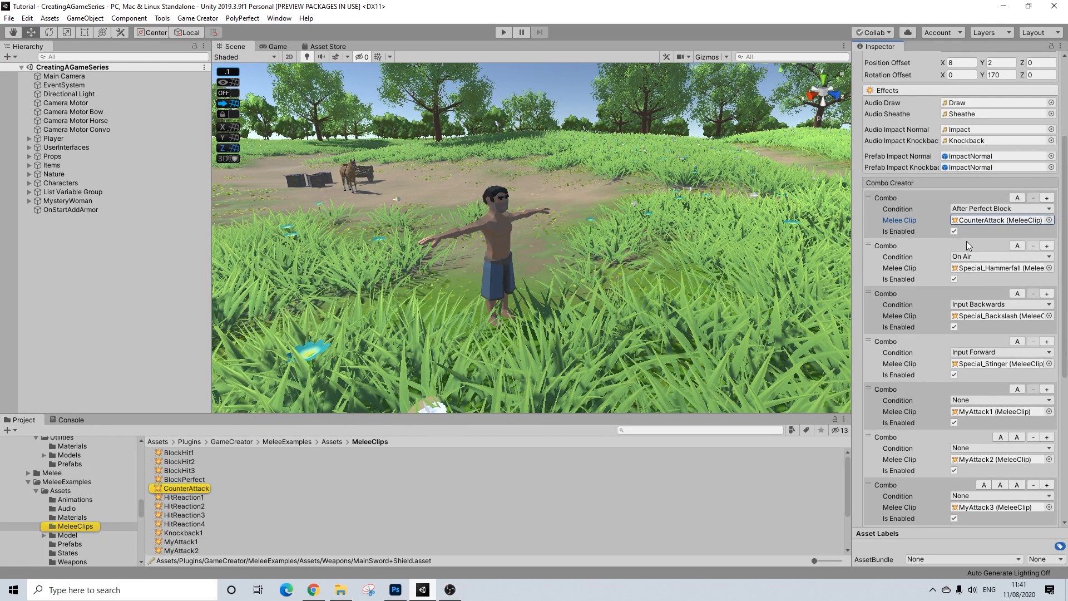
click(972, 411)
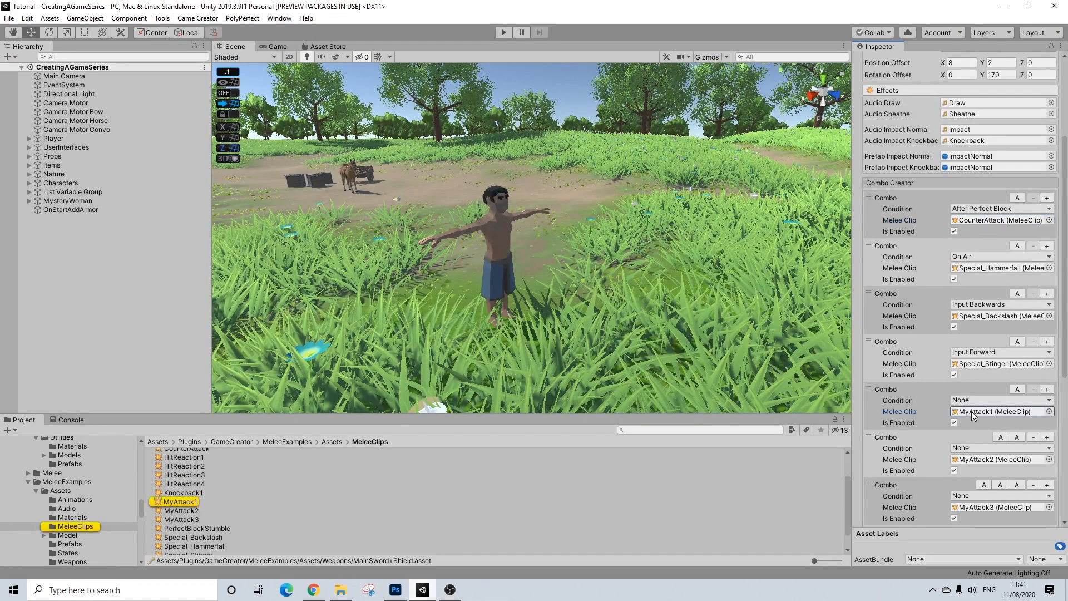
scroll(973, 414, up, 5)
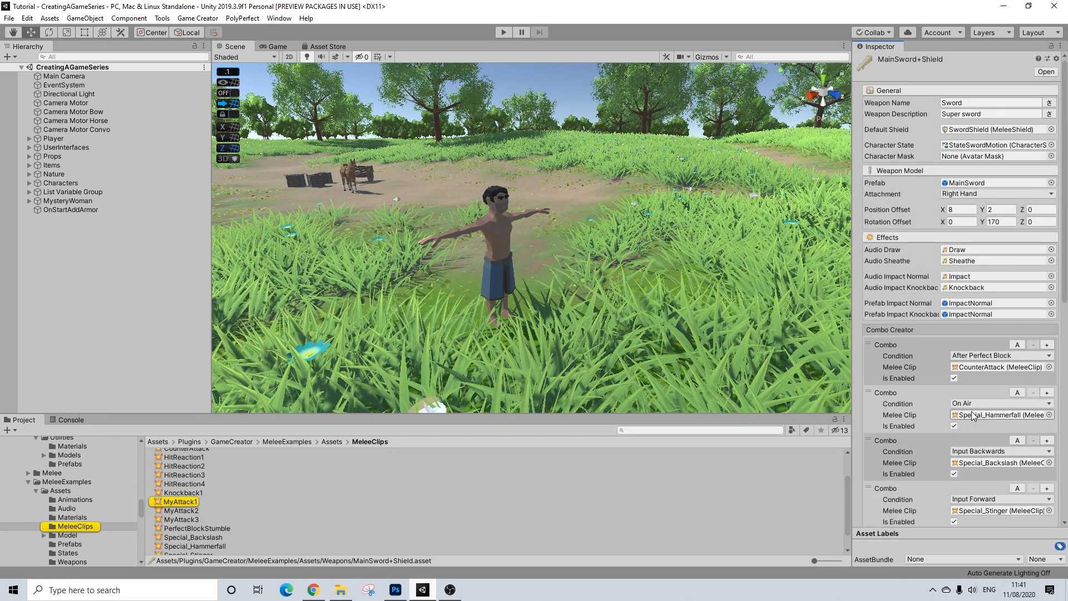
scroll(973, 414, down, 7)
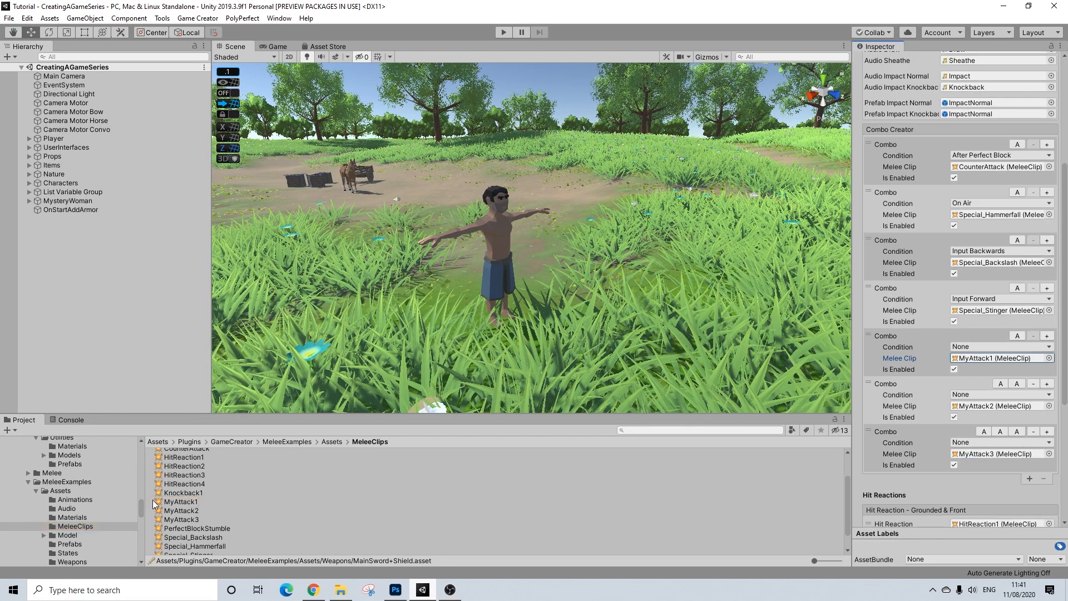
- Duplicate the MyAttack1 melee clip and rename the copy 0Combo01
click(178, 501)
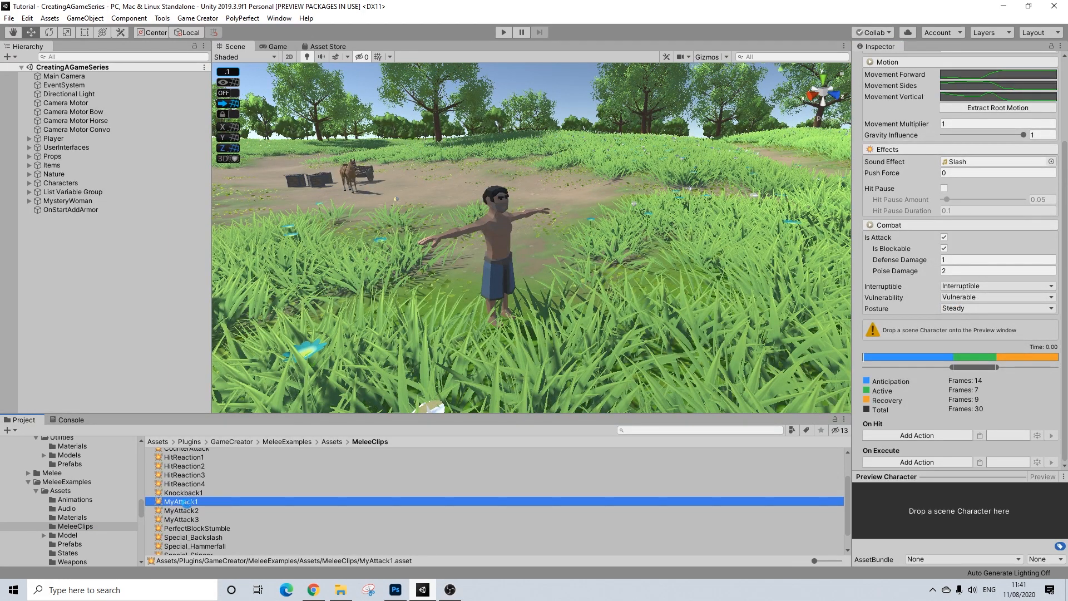
key(ctrl+d)
right_click(187, 504)
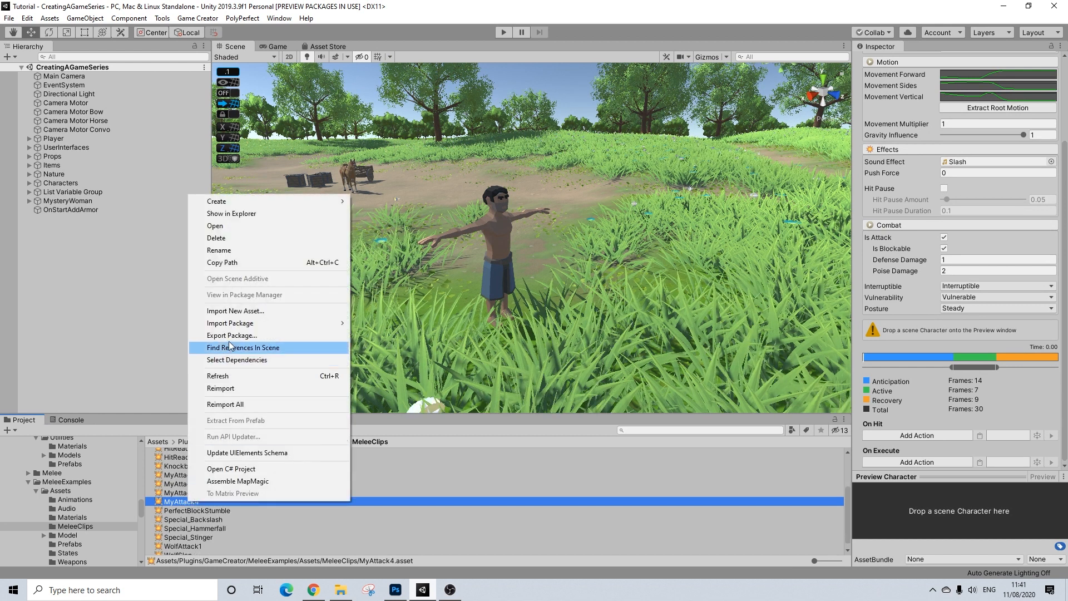
click(222, 251)
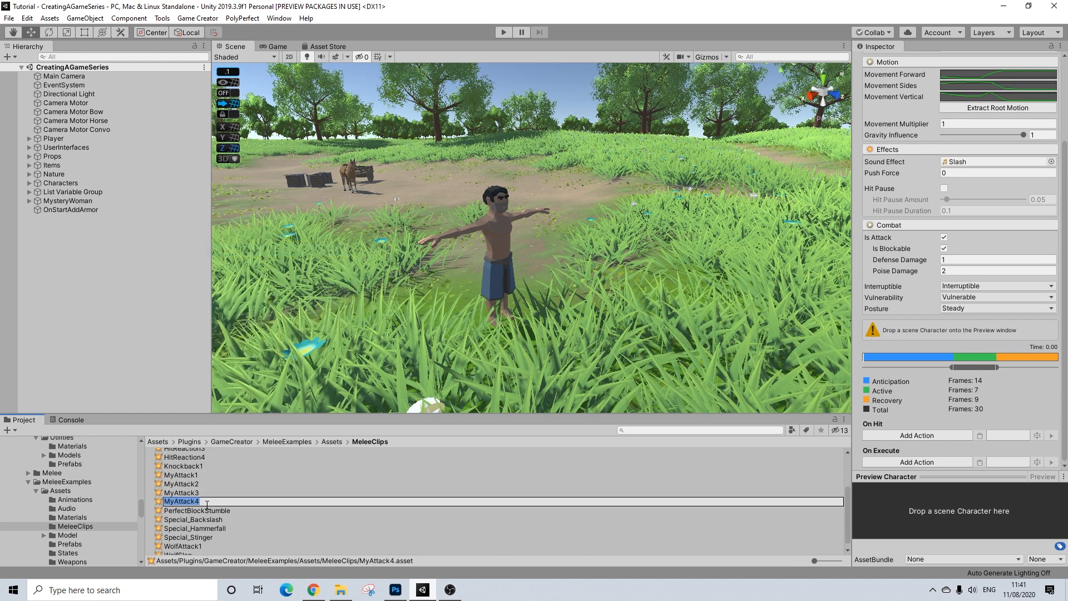
text(Com)
text(bo01)
text())
key(BackSpace)
text(0)
key(Return)
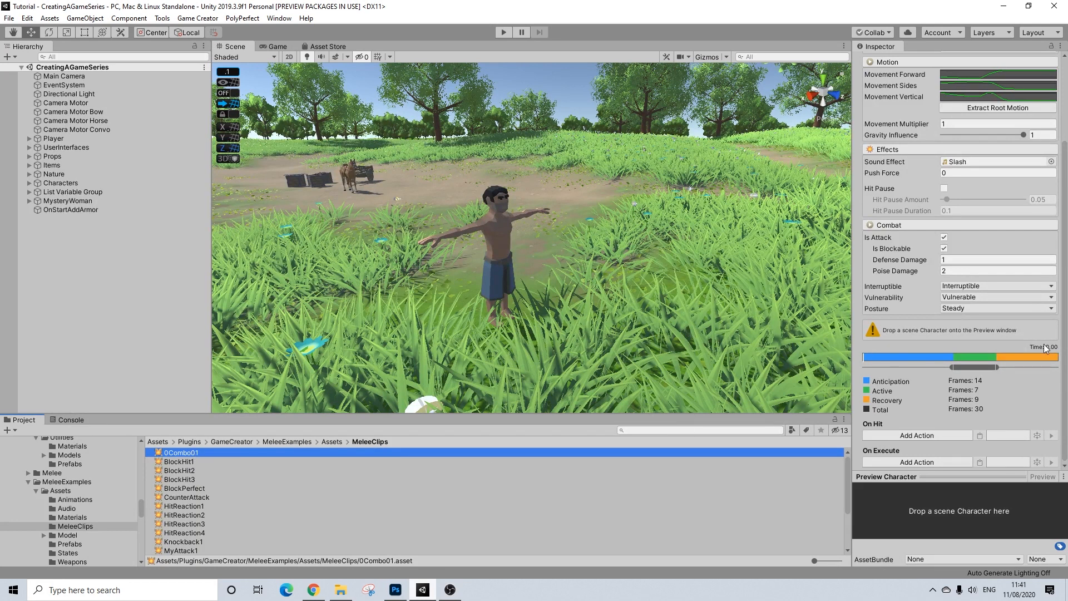
- Examine the animation, motion, effects and combat settings of the 0Combo01 melee clip, including its Poise Damage
scroll(1031, 345, up, 3)
scroll(1030, 345, up, 1)
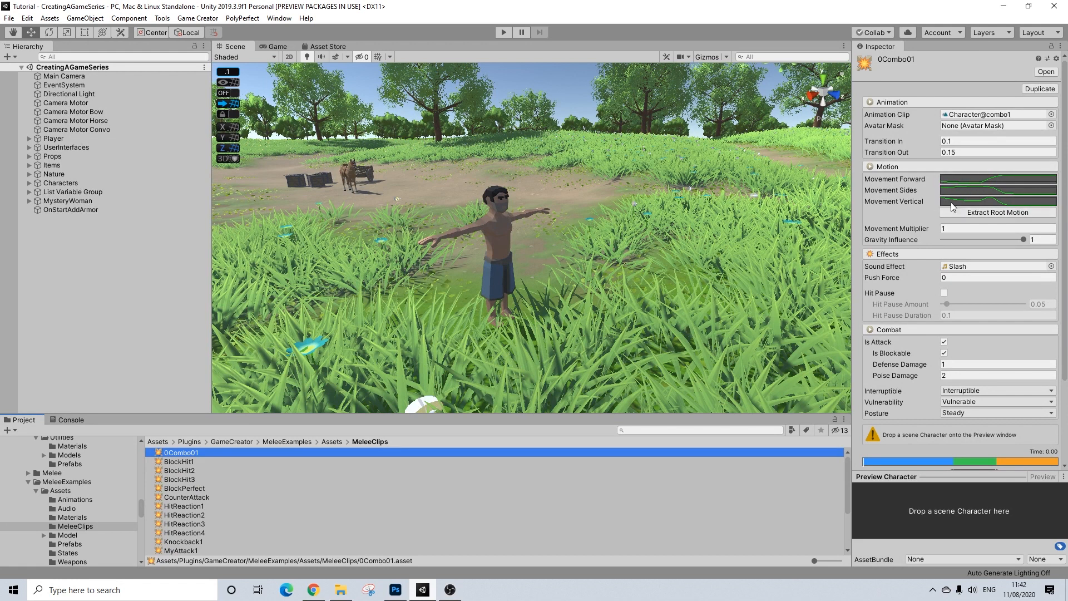
scroll(957, 190, down, 3)
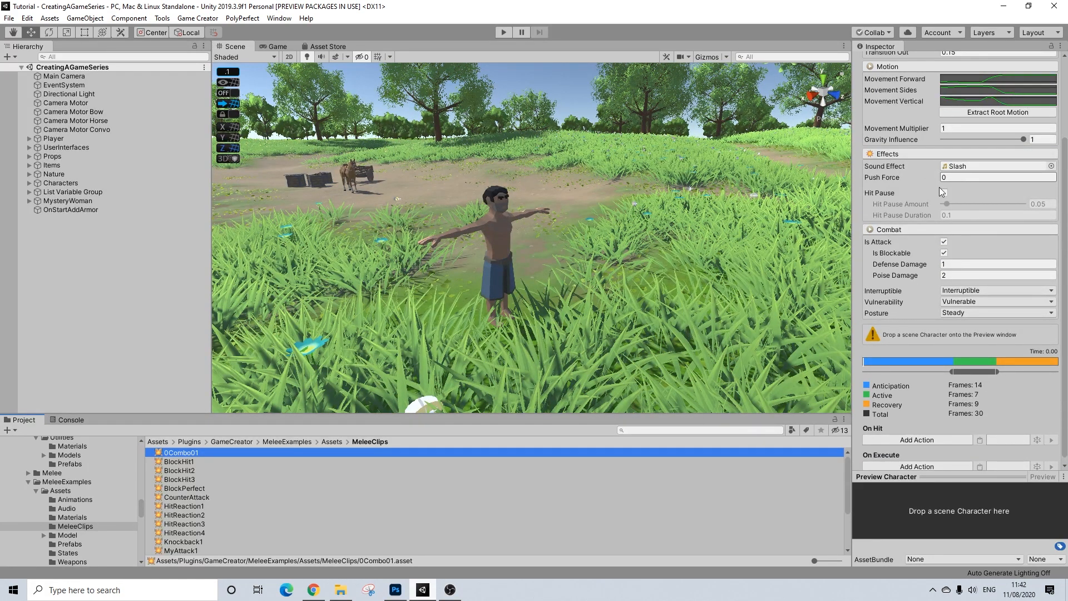
scroll(903, 240, down, 1)
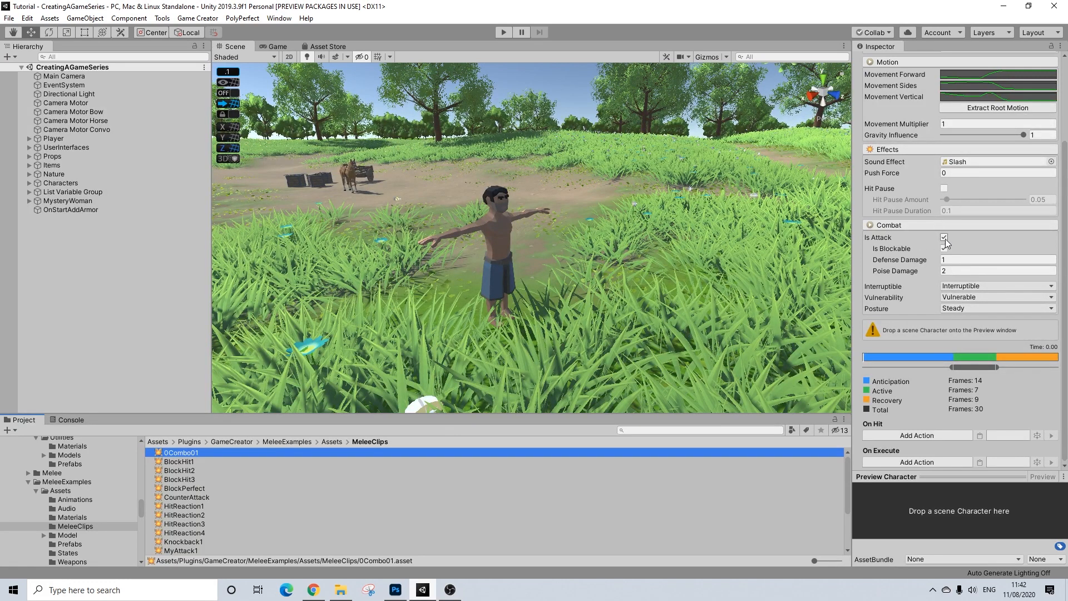
click(944, 270)
key(Return)
scroll(923, 388, up, 4)
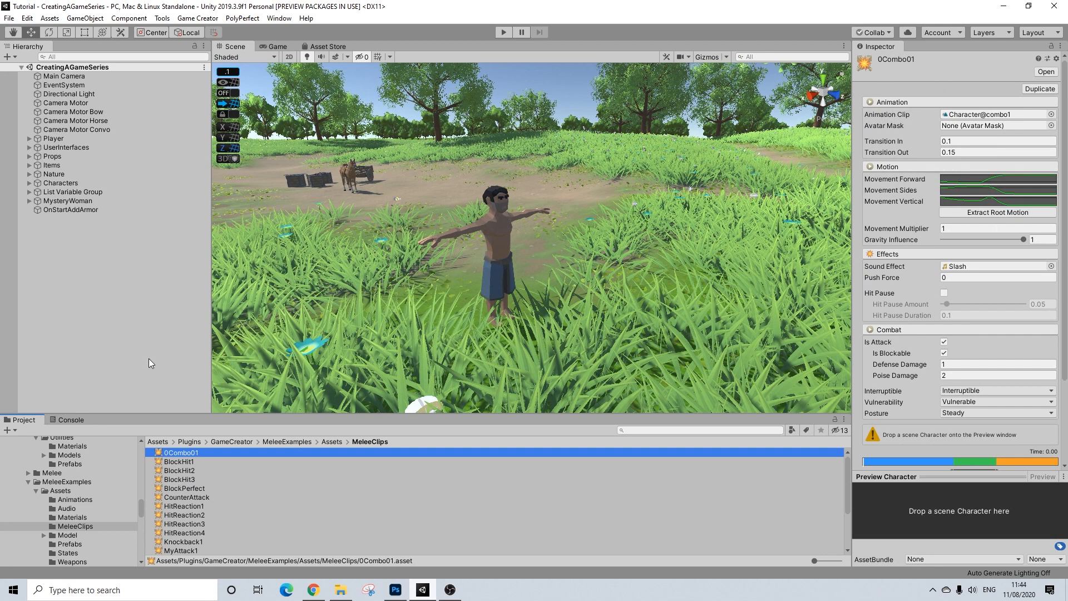
- Open the Weapon_and_Shield folder inside MEDIEVAL_ANIMATIONS_MEGA_PACK_new
scroll(67, 491, up, 8)
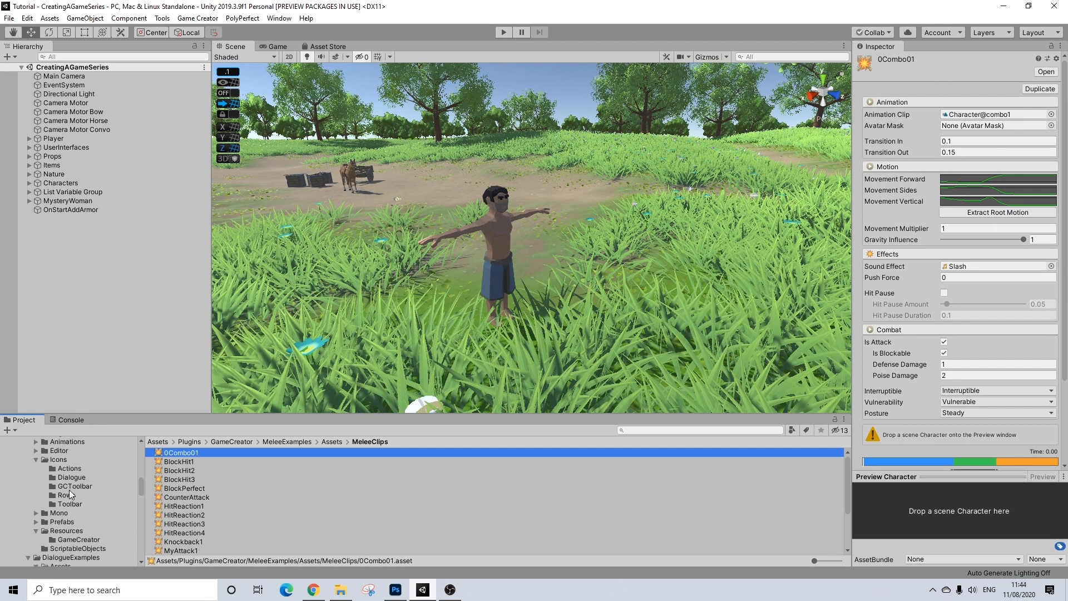
scroll(69, 493, up, 5)
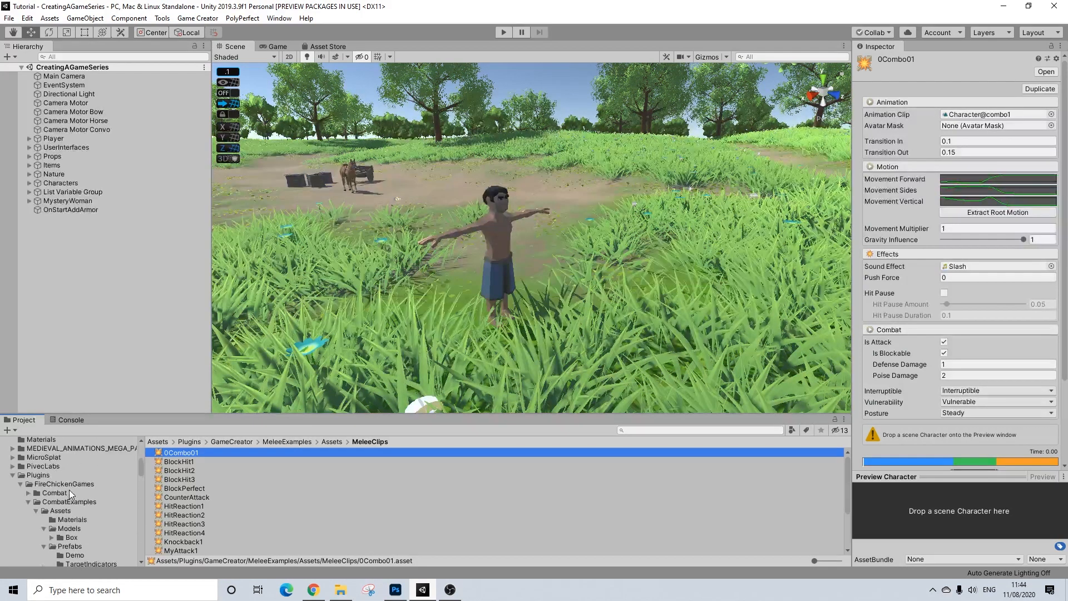
click(42, 449)
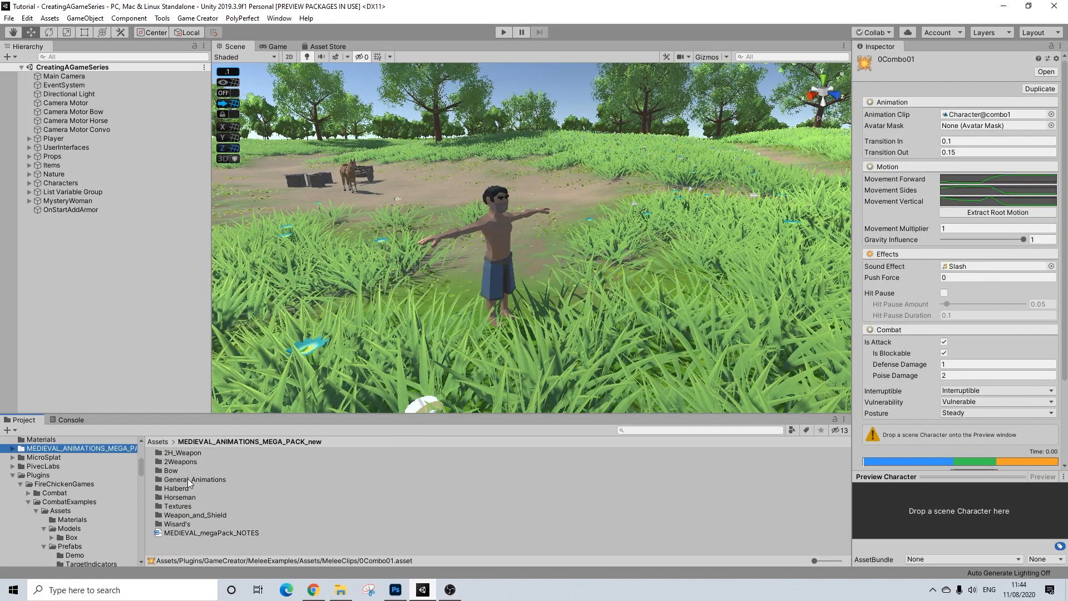
double_click(191, 514)
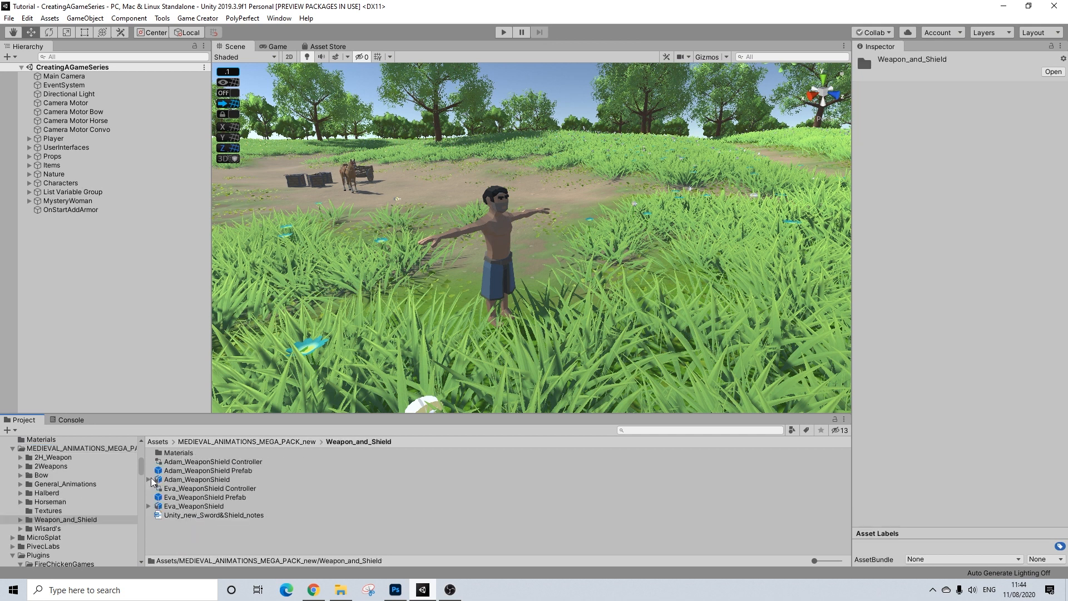
- Expand the Adam_WeaponShield model to list its contents and enlarge its animation preview
click(151, 479)
click(149, 479)
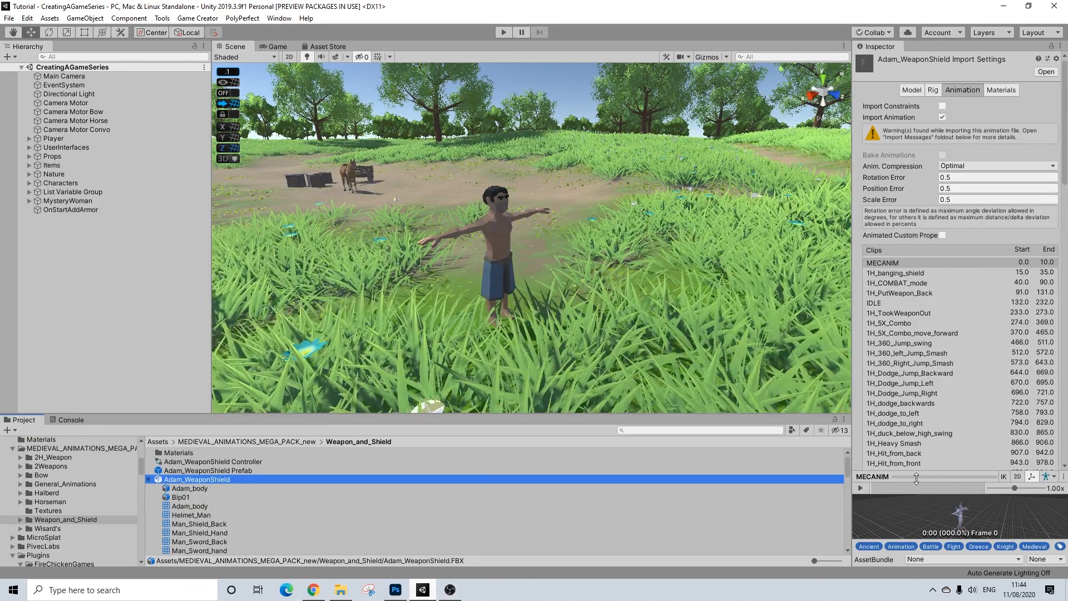
drag(916, 478, 924, 374)
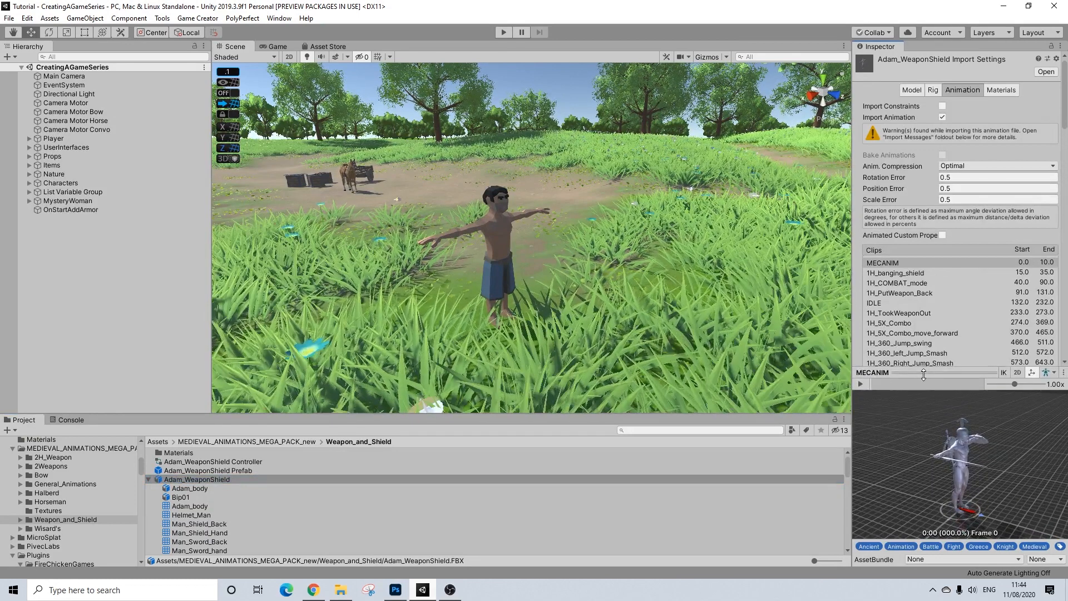
drag(912, 428, 912, 435)
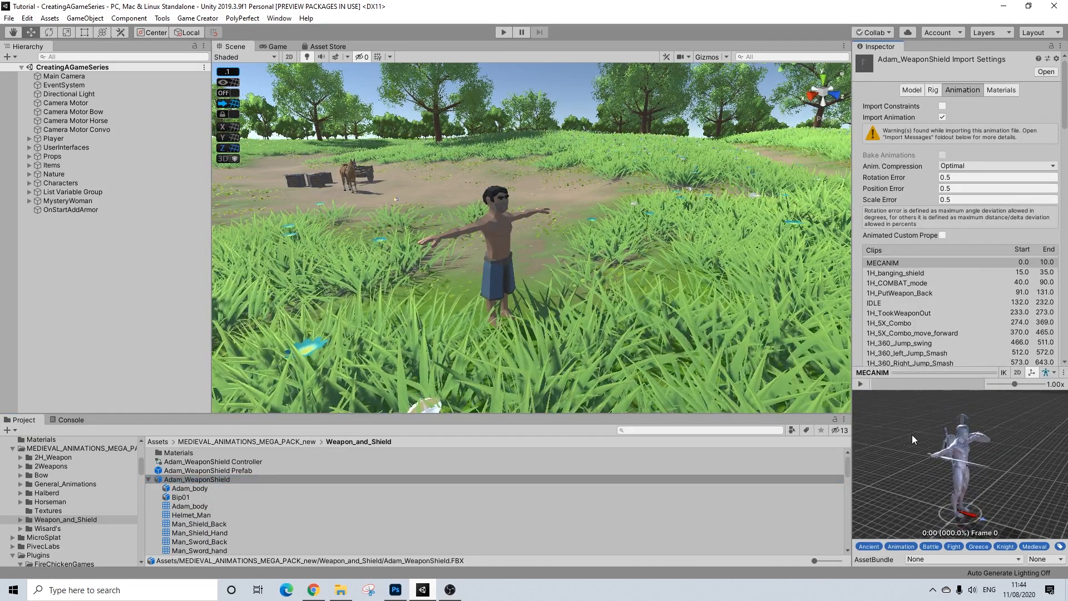
- Look through the animation clips inside Adam_WeaponShield, including the sword swings, parries, blocks, hits and knockdowns
scroll(221, 491, down, 10)
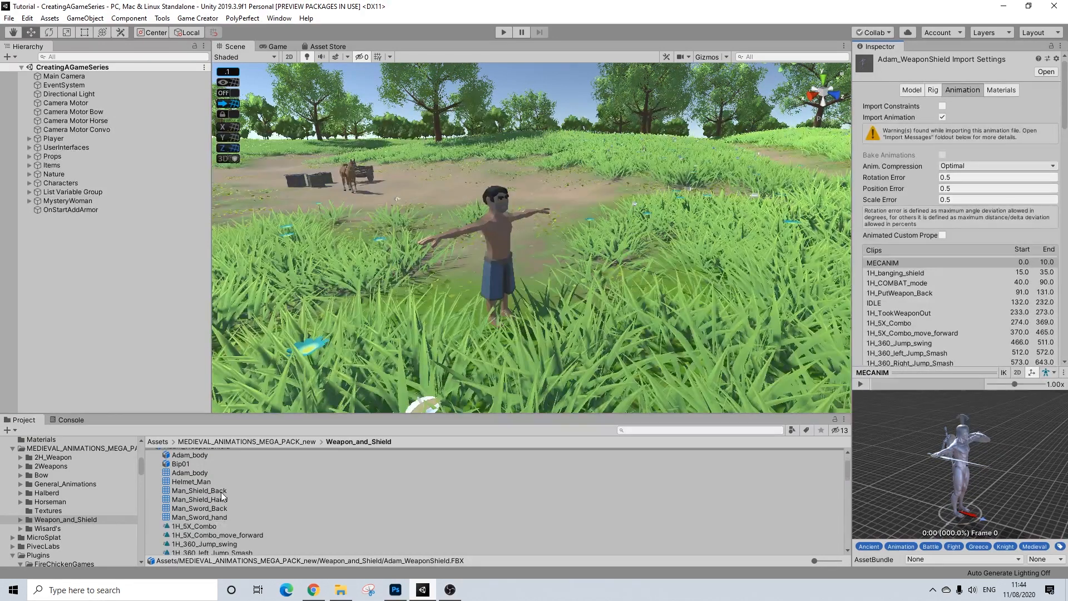
scroll(222, 492, down, 10)
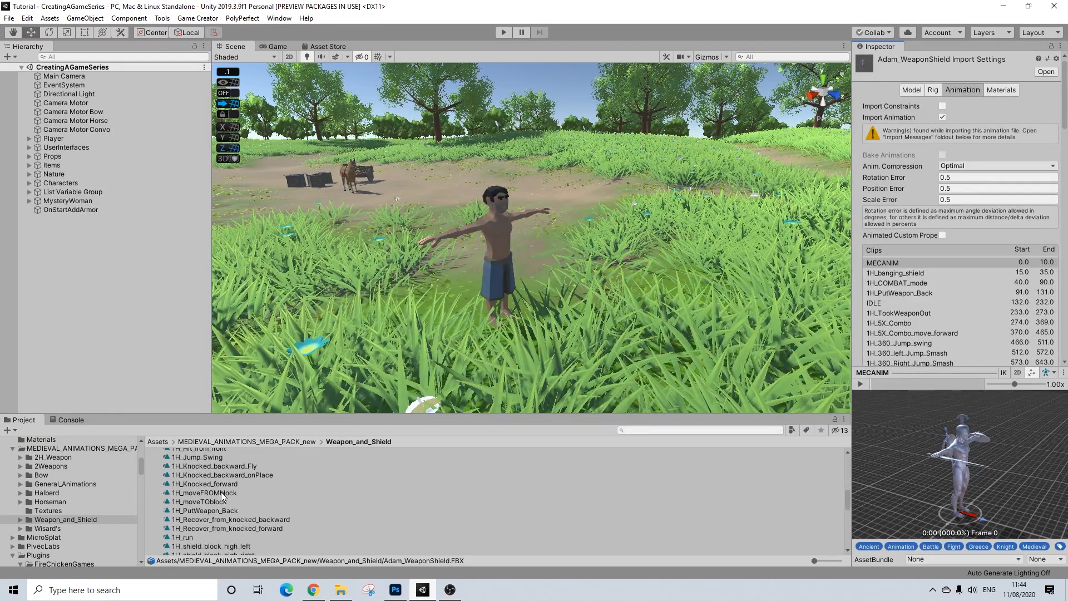
scroll(225, 494, up, 3)
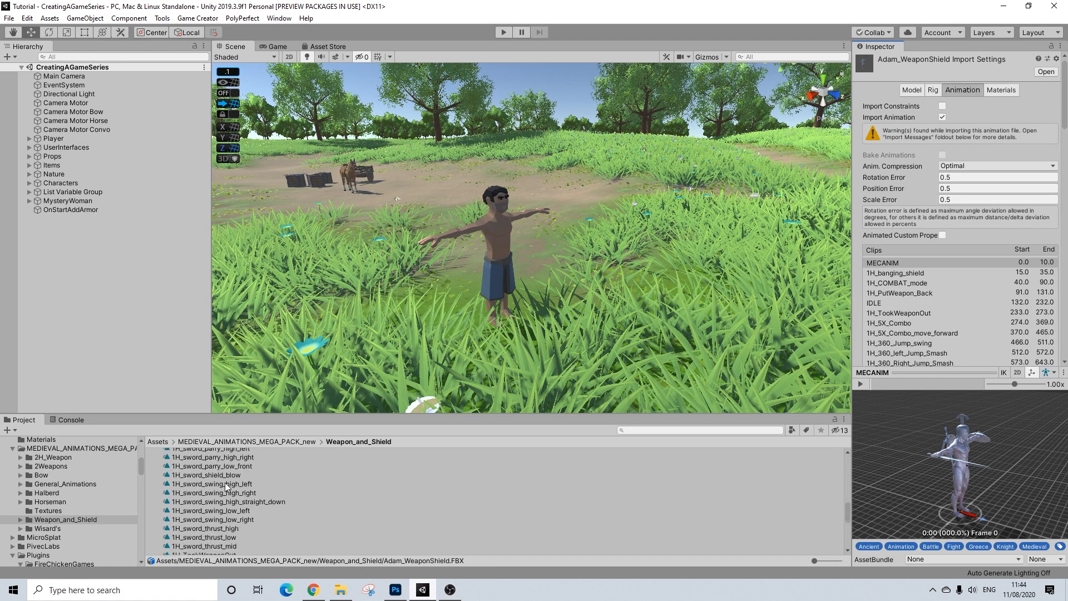
scroll(224, 486, down, 8)
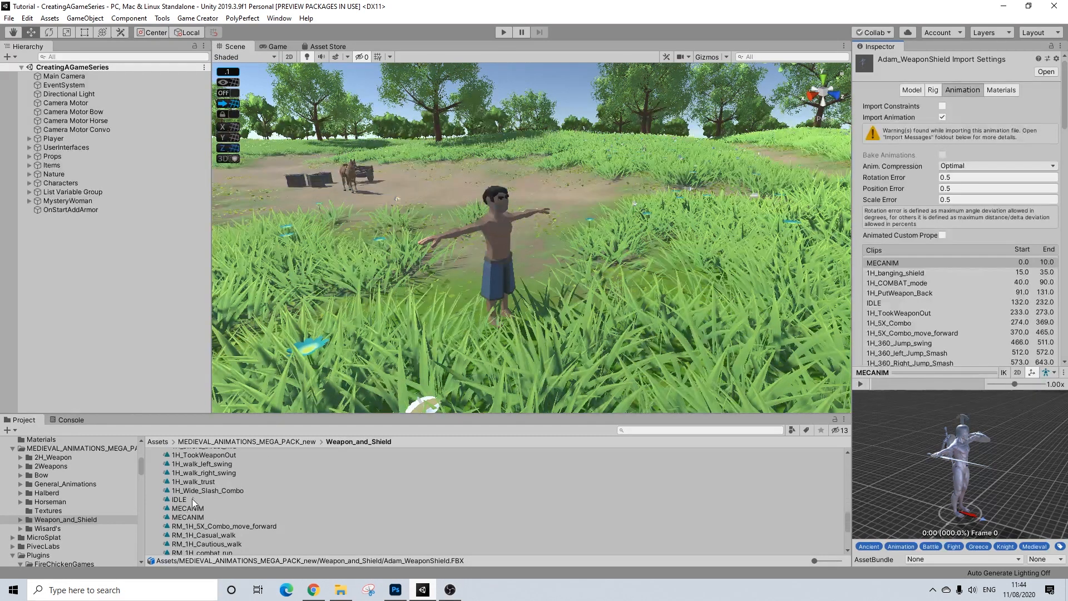
scroll(225, 492, up, 3)
scroll(228, 500, up, 8)
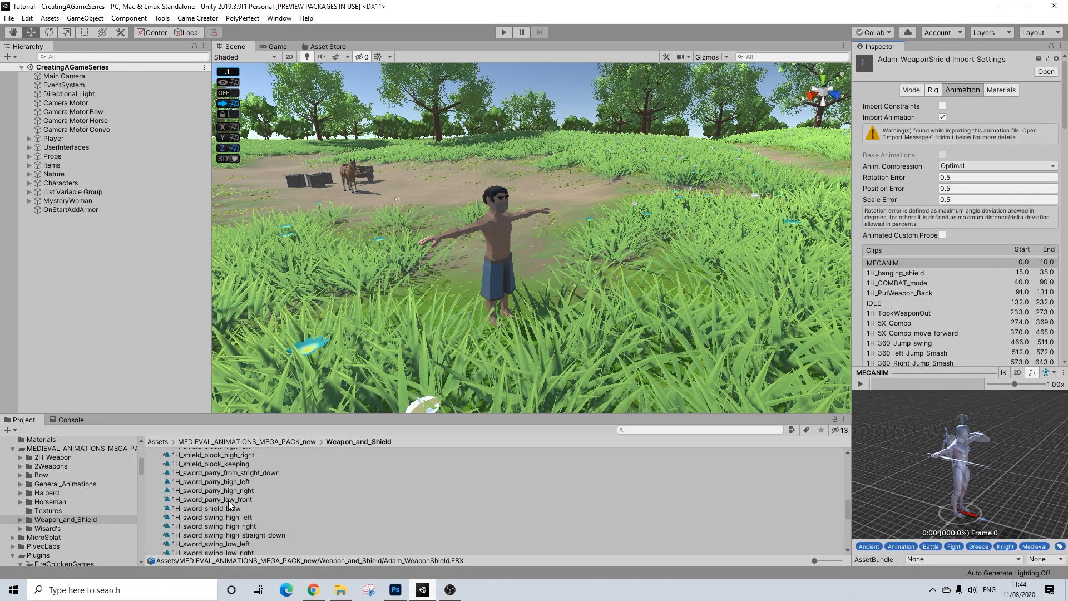
scroll(228, 499, up, 3)
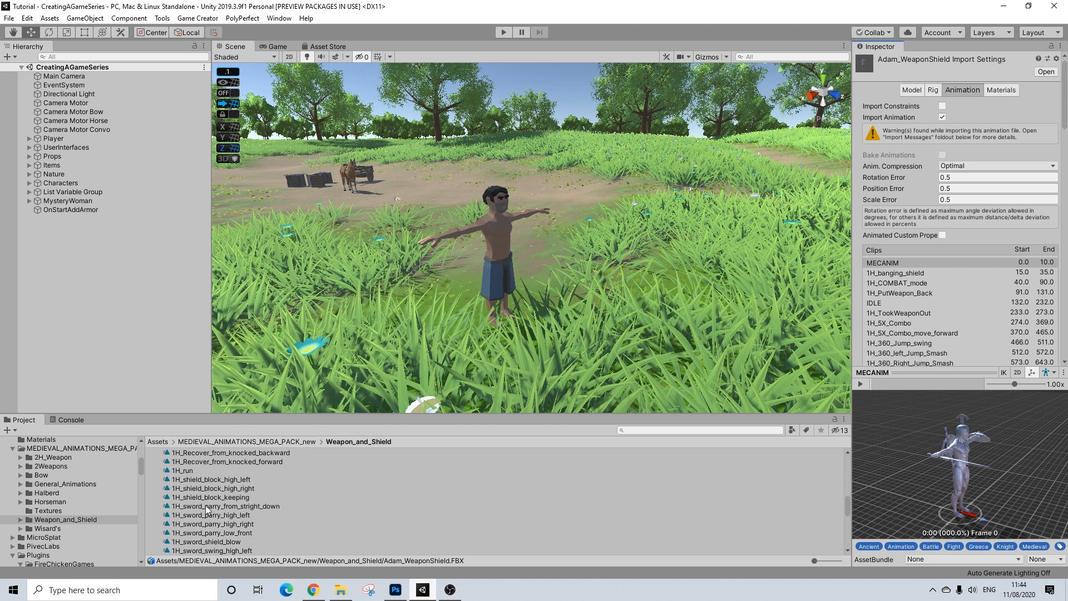
scroll(219, 499, up, 3)
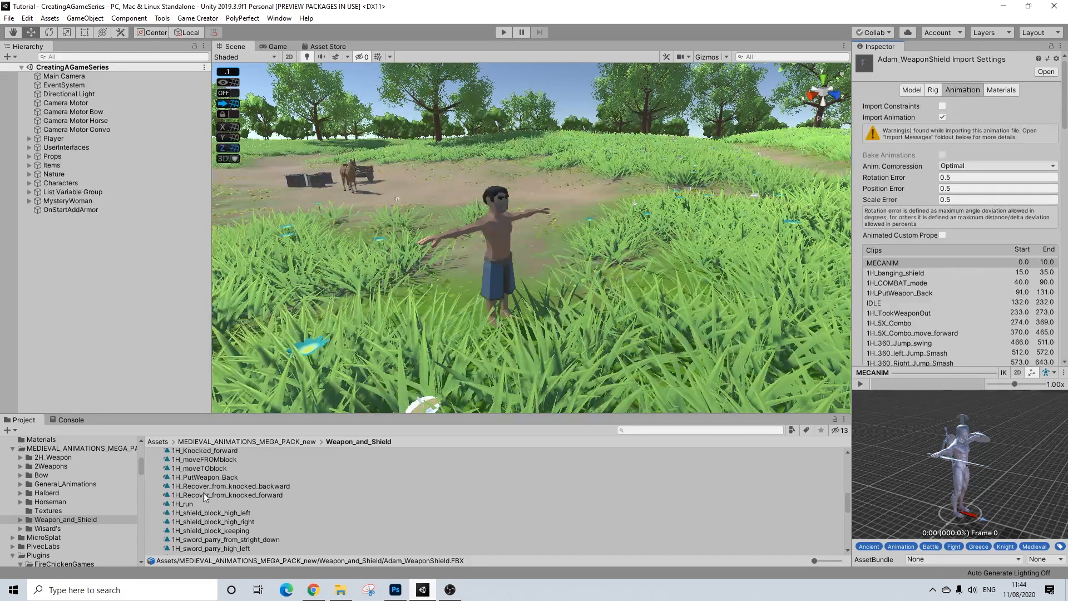
scroll(209, 498, up, 3)
scroll(212, 495, up, 3)
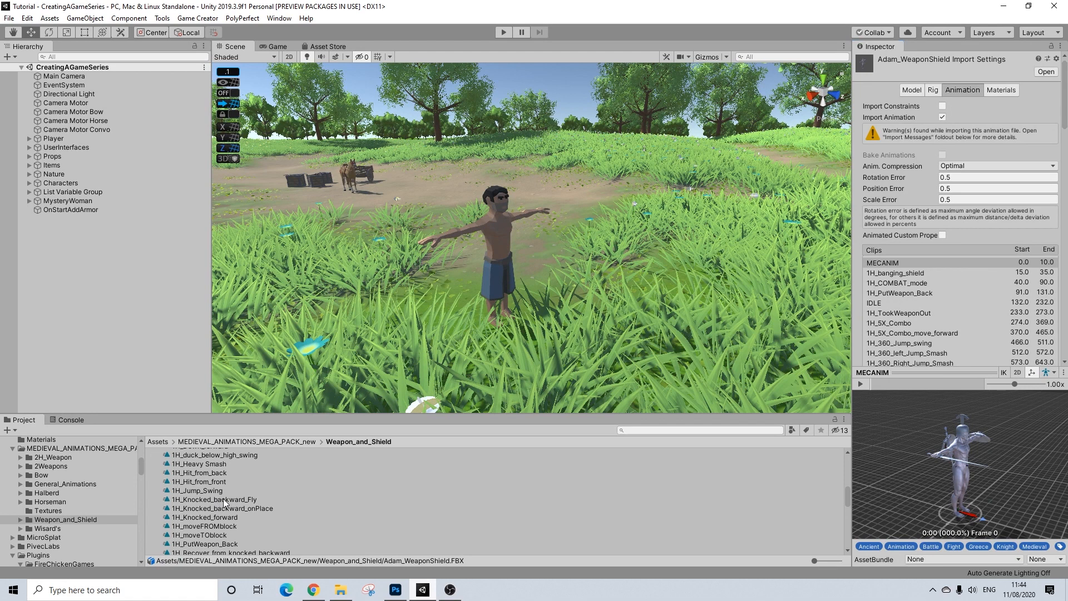
- Preview the 1H_Knocked_backward_Fly and 1H_Knocked_backward_onPlace animations, pausing each after watching
click(225, 500)
click(860, 384)
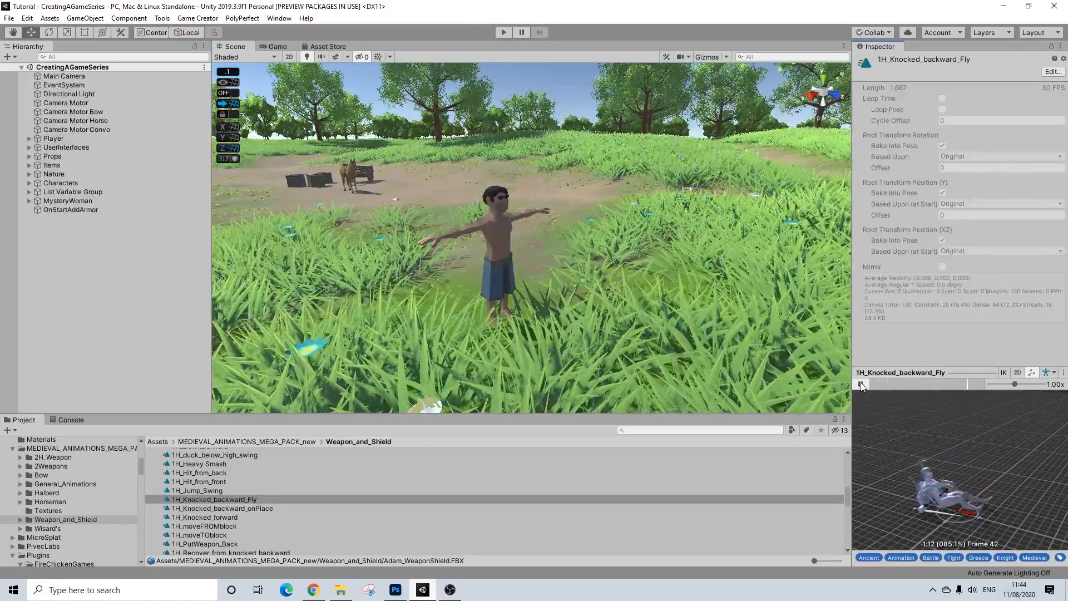
click(860, 384)
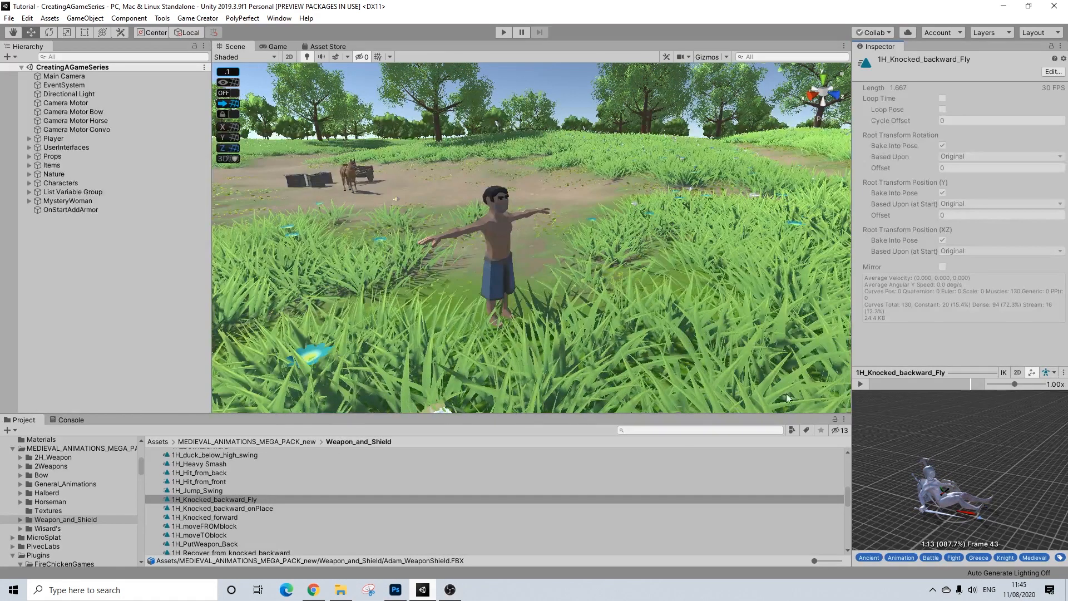
click(232, 510)
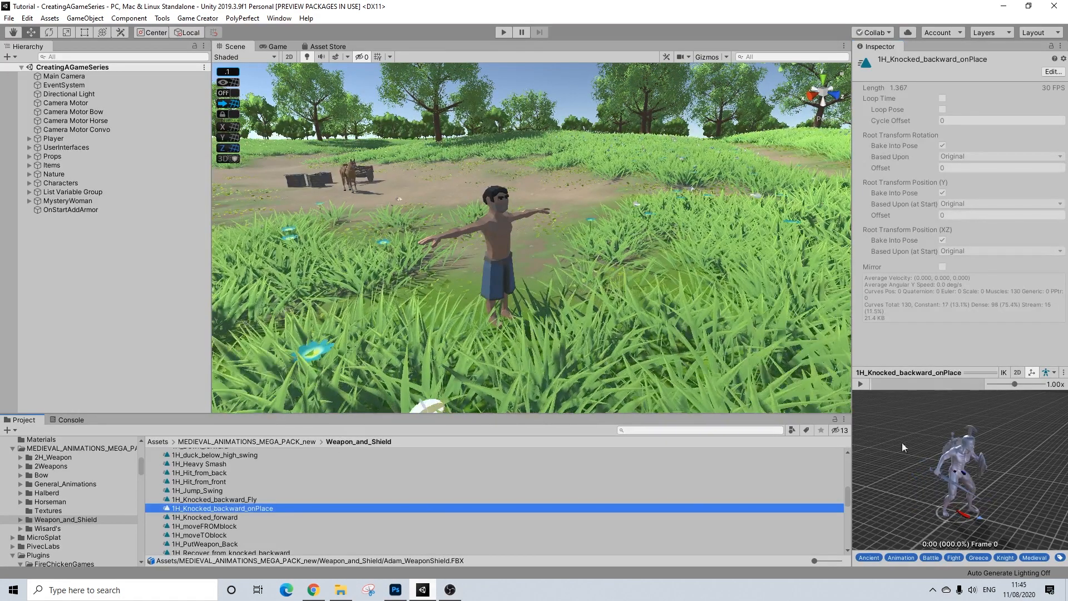
click(863, 383)
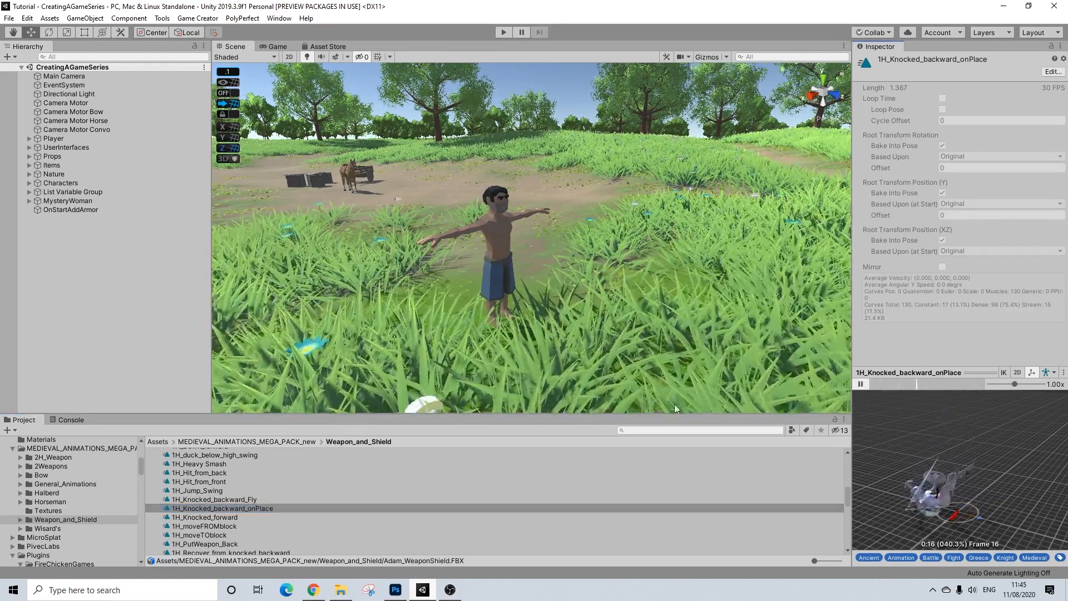
click(865, 383)
- Find and preview the 1H_5X_Combo and 1H_360_Jump_swing animations
scroll(249, 520, down, 3)
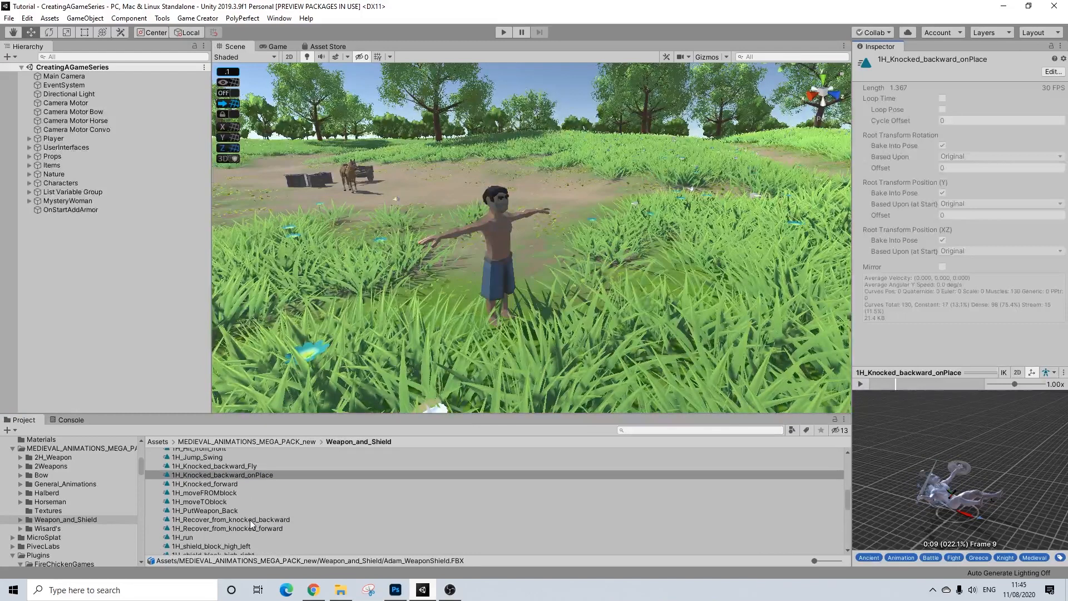
scroll(224, 512, up, 10)
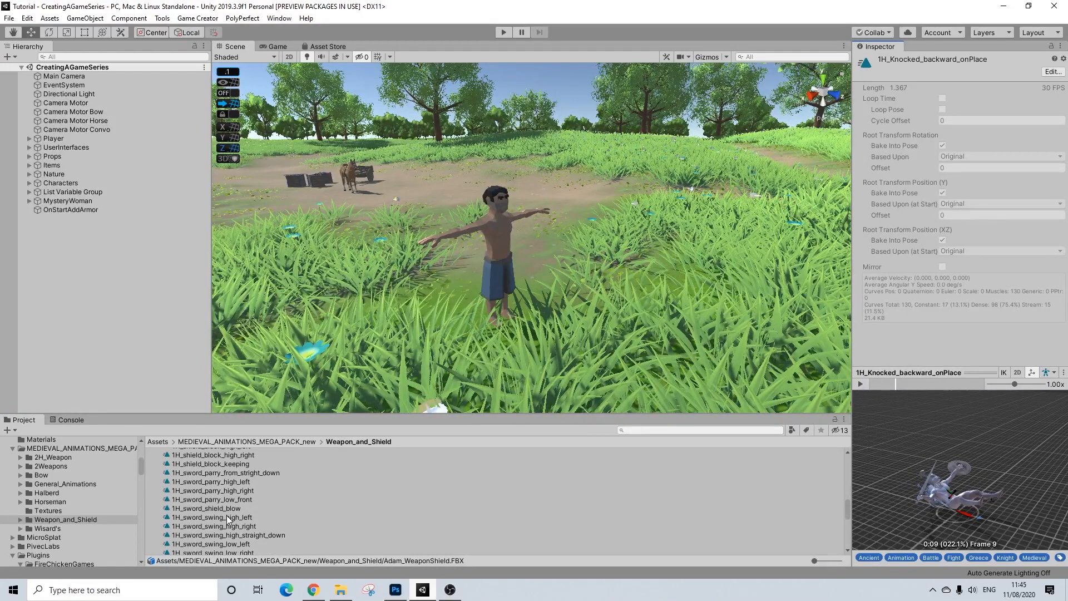
scroll(225, 515, up, 2)
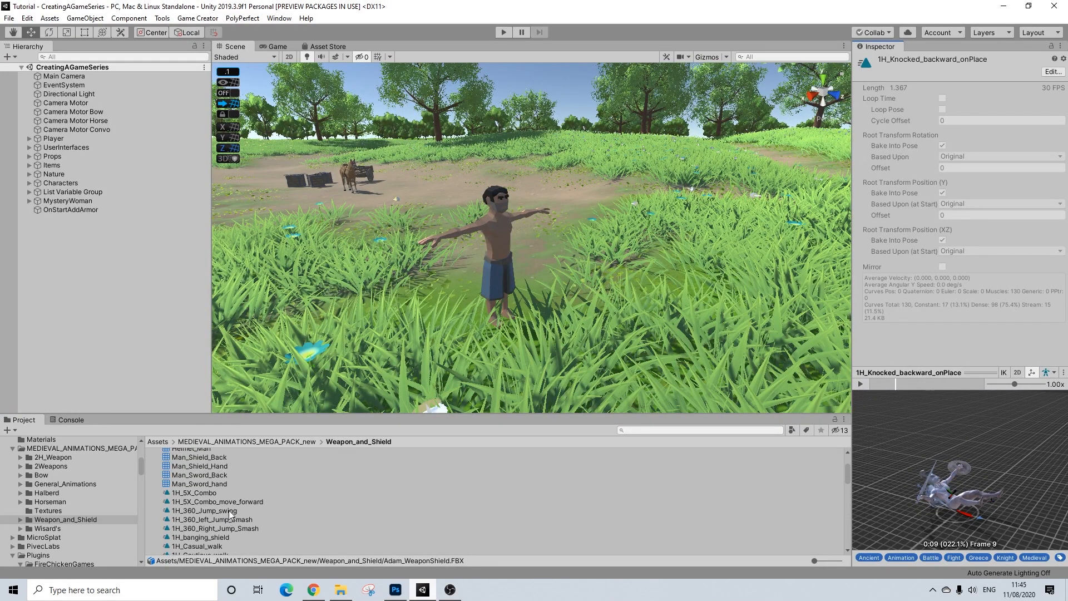
click(209, 492)
click(861, 383)
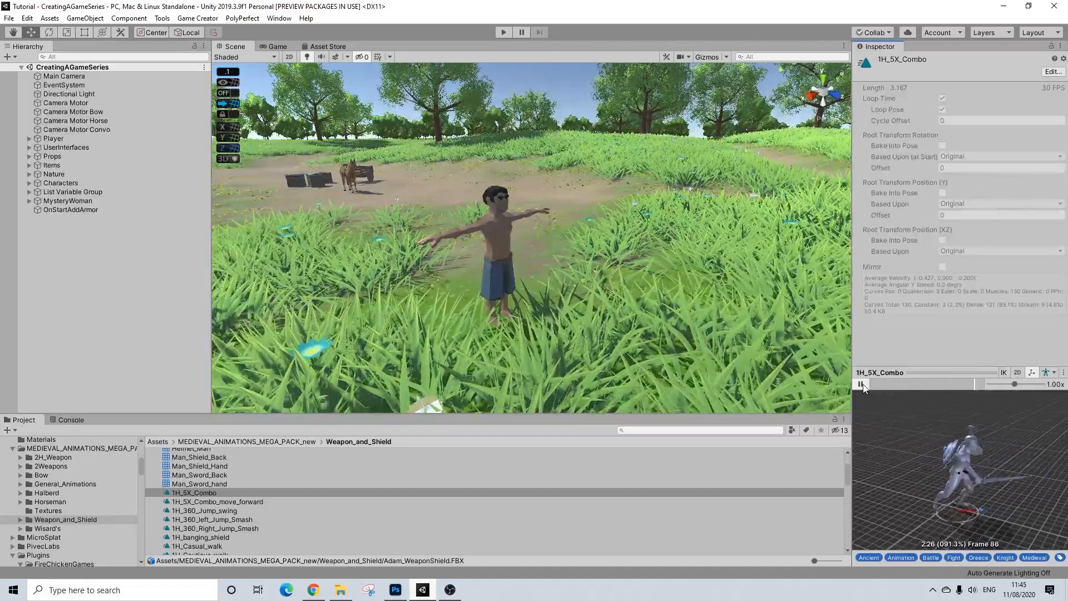
click(862, 385)
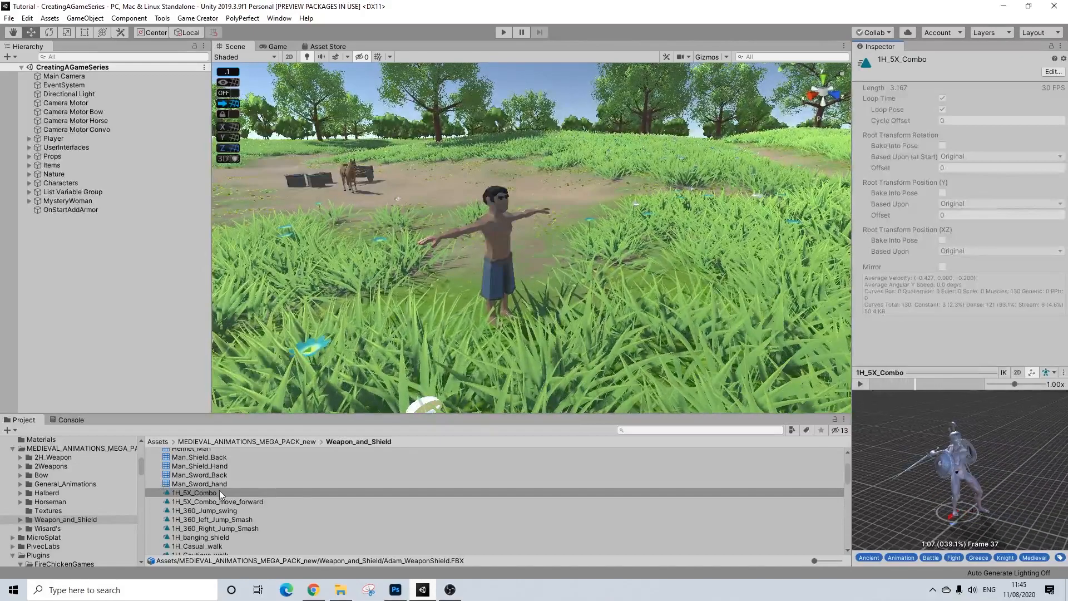
click(206, 509)
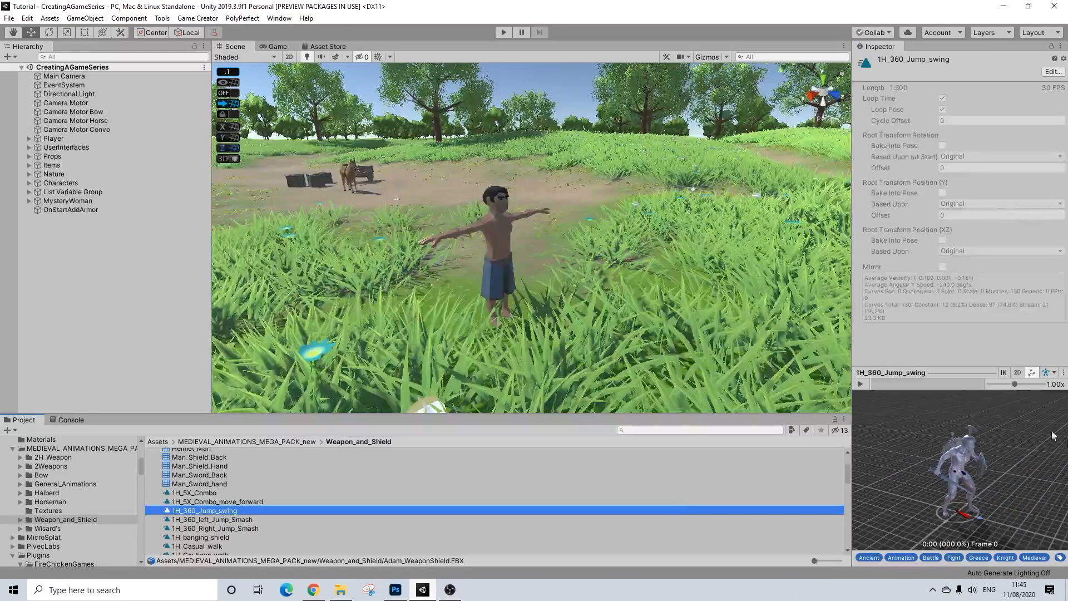
click(859, 383)
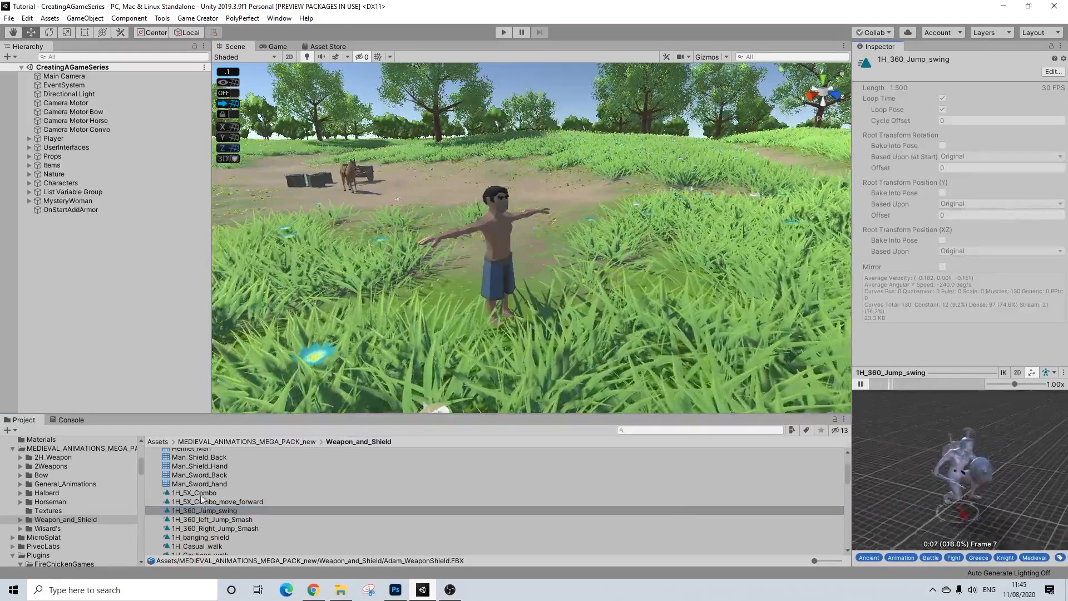
- Find the sword swing clips and preview 1H_sword_swing_high_left and 1H_sword_swing_high_straight_down
scroll(215, 501, down, 5)
scroll(215, 500, down, 10)
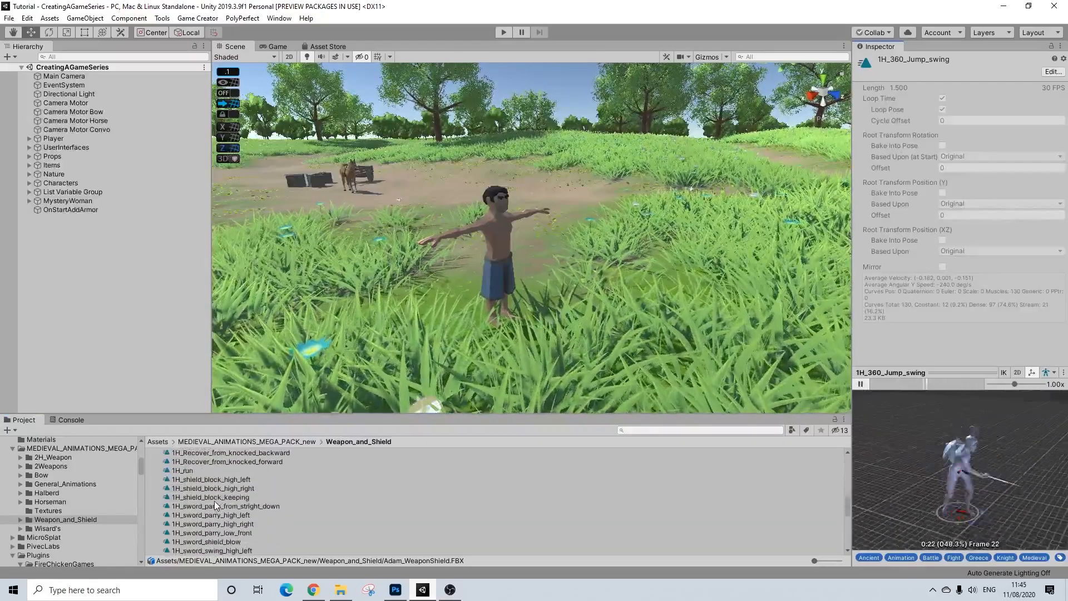
scroll(231, 507, down, 3)
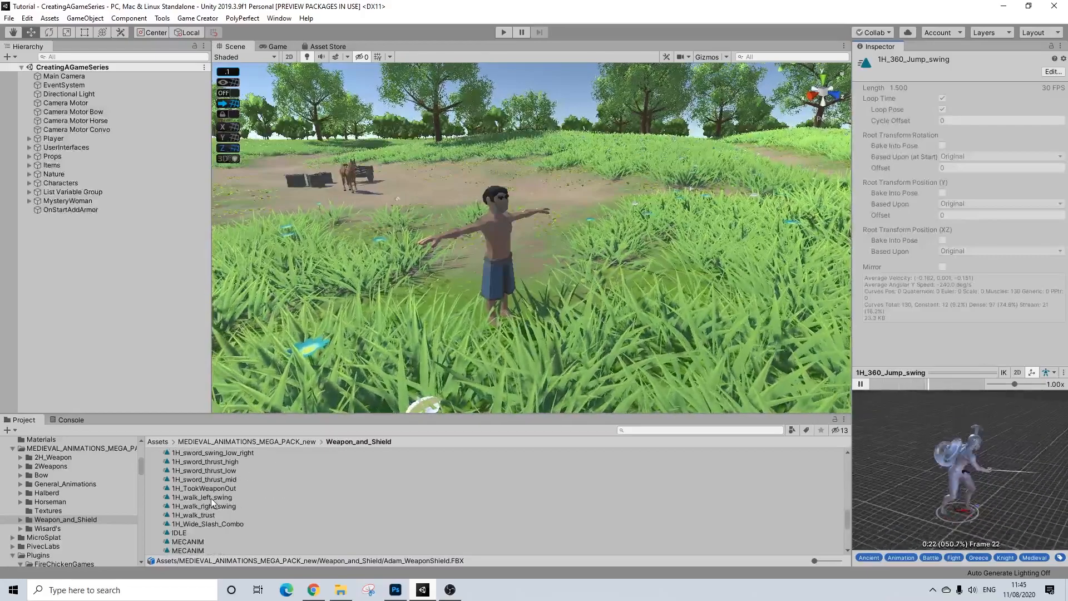
scroll(222, 491, up, 8)
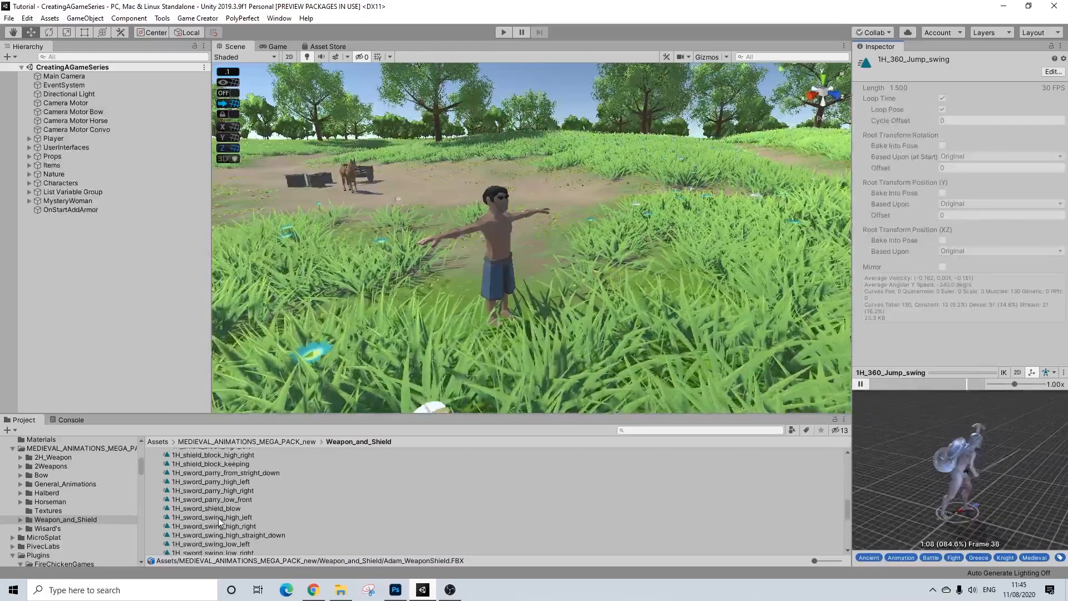
click(223, 517)
click(861, 383)
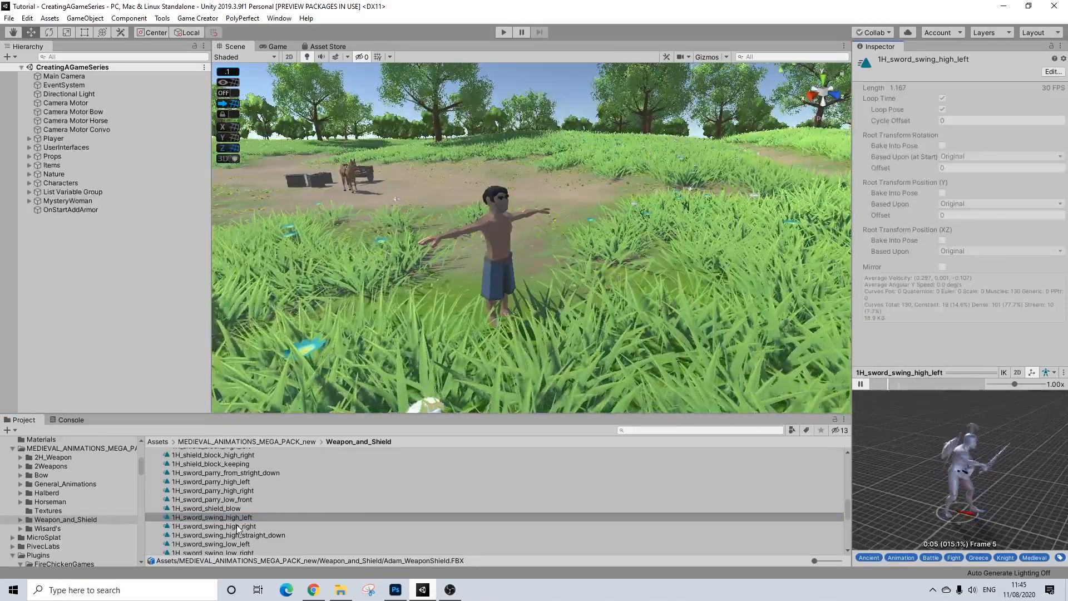
scroll(237, 526, down, 2)
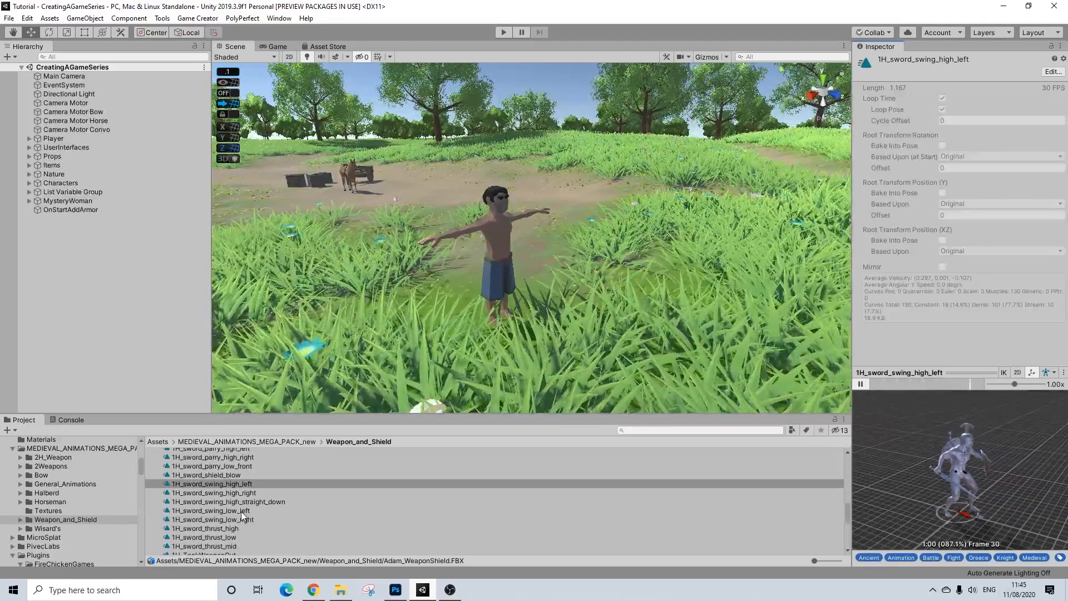
click(237, 502)
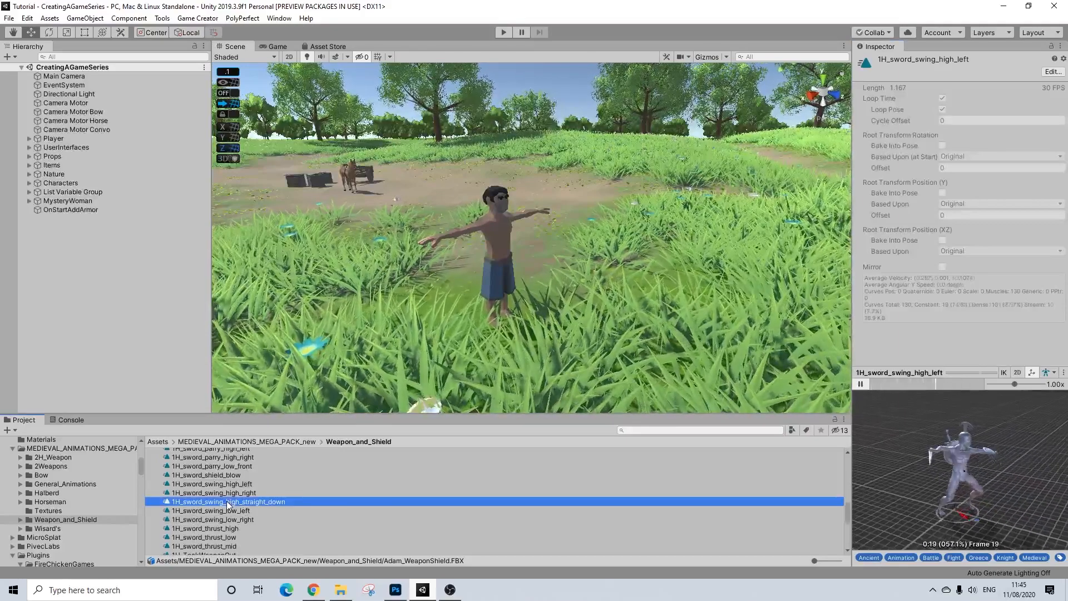
click(861, 384)
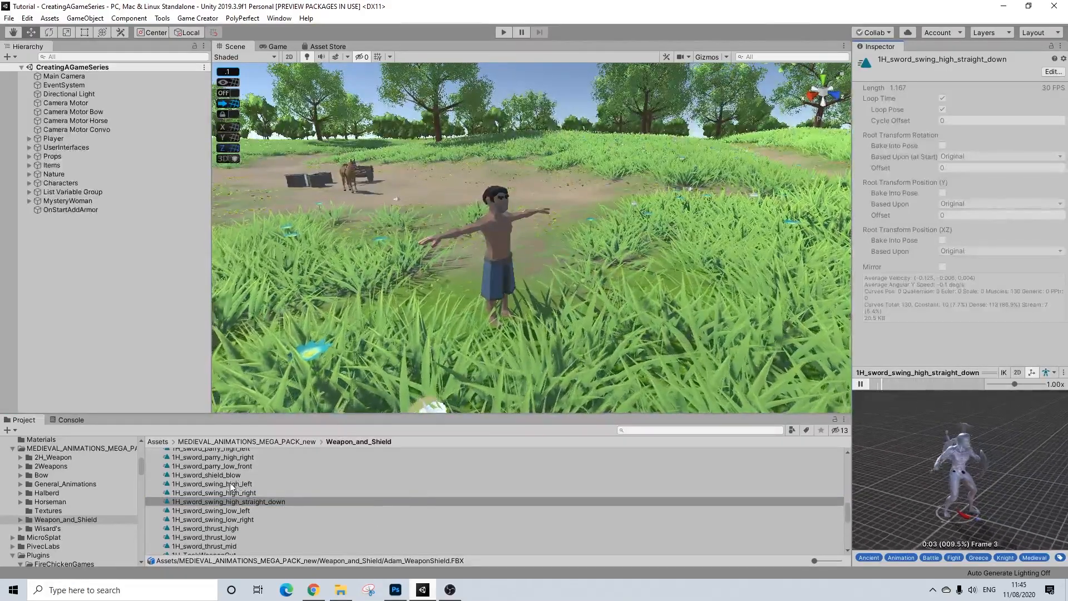
- Preview 1H_sword_swing_low_left and 1H_sword_swing_low_right, and replay 1H_sword_swing_high_left for comparison
click(235, 511)
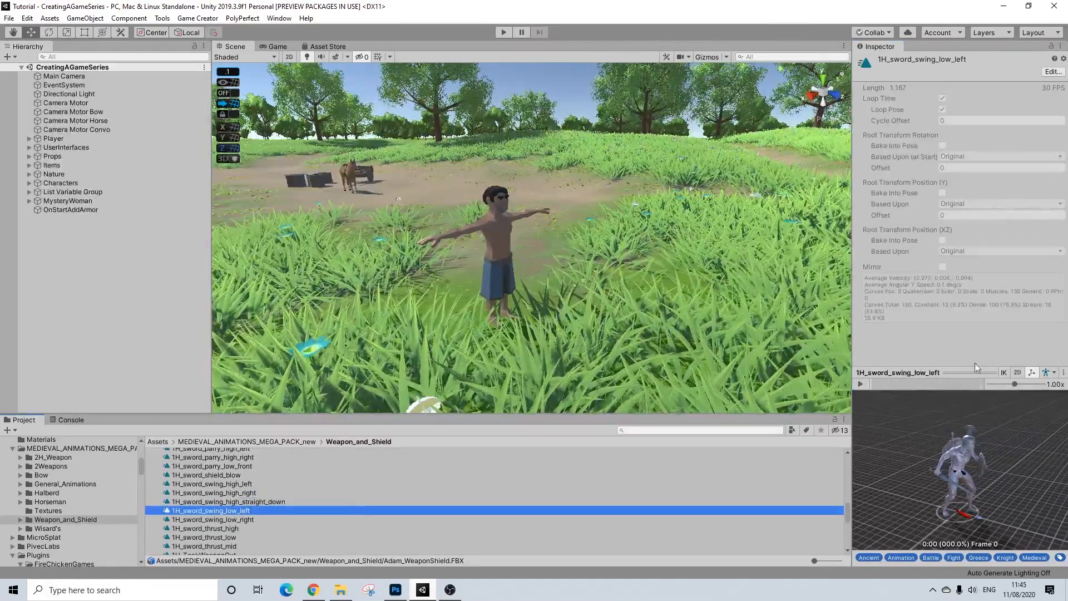
click(858, 386)
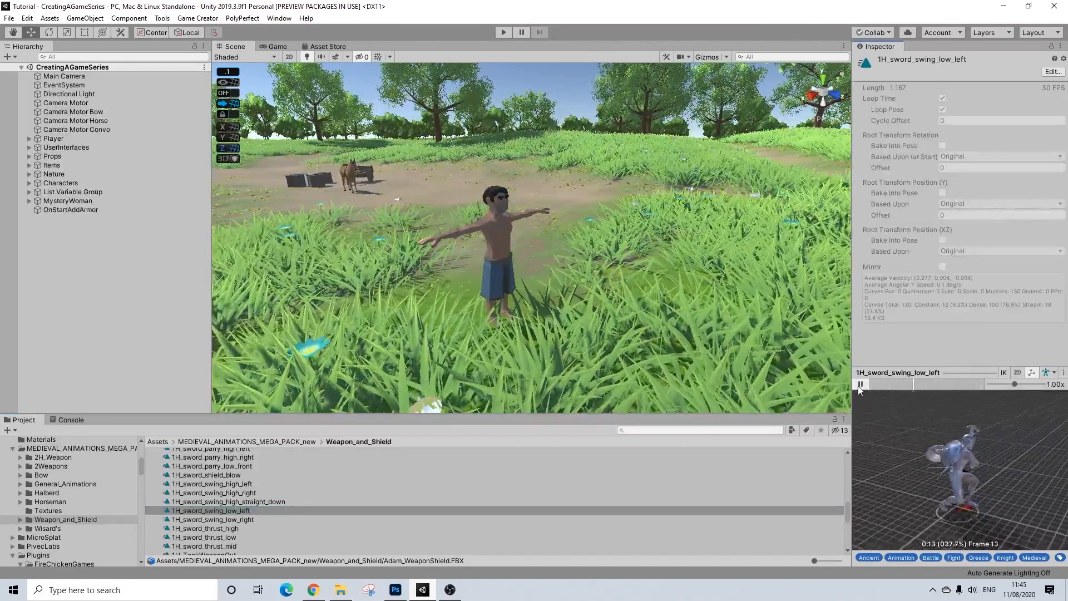
click(225, 519)
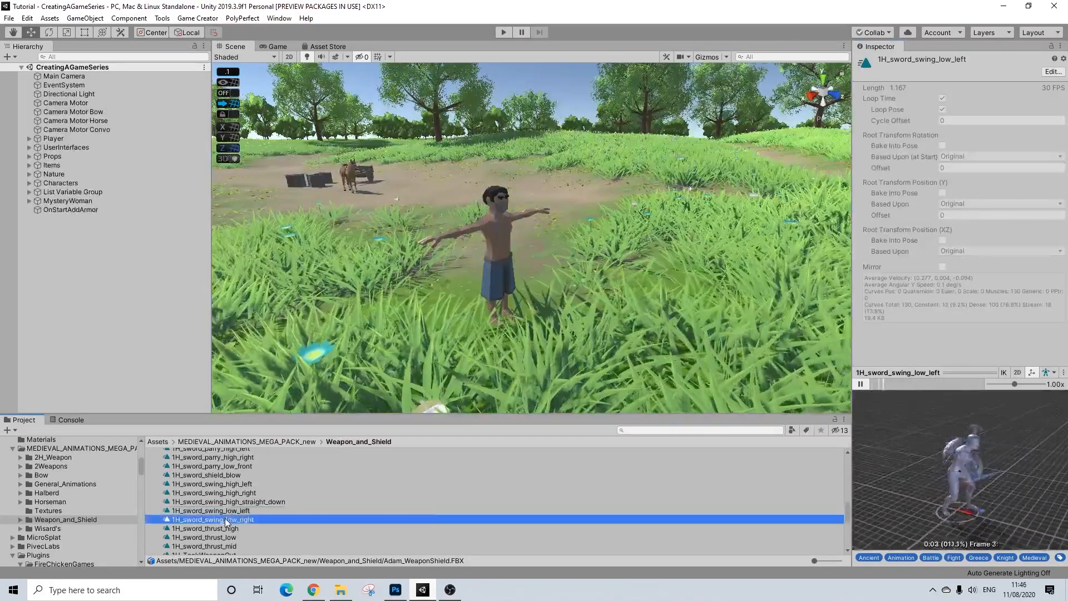
click(861, 384)
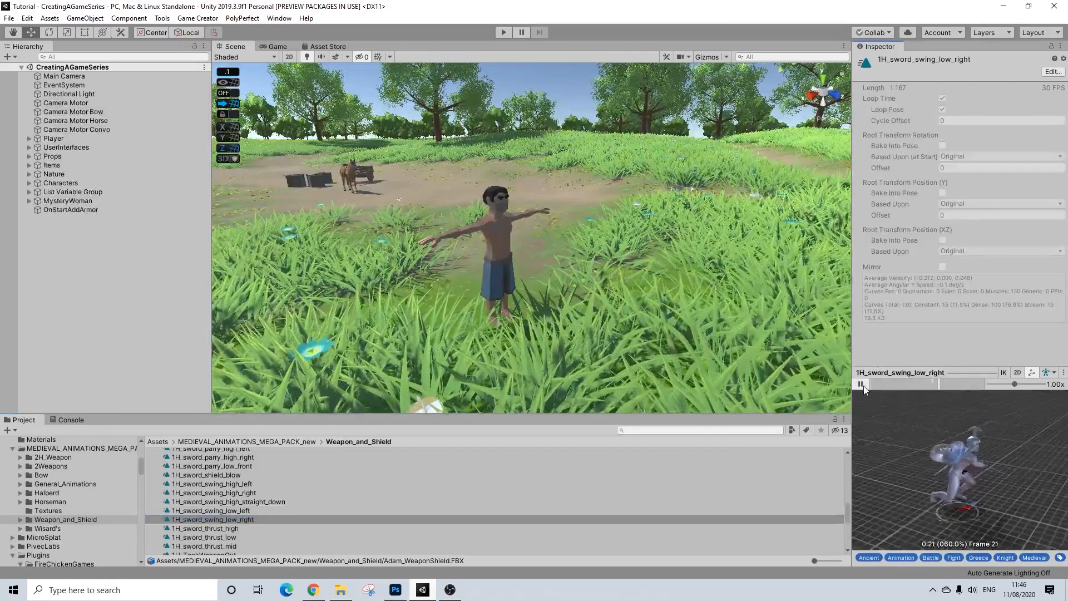
click(251, 485)
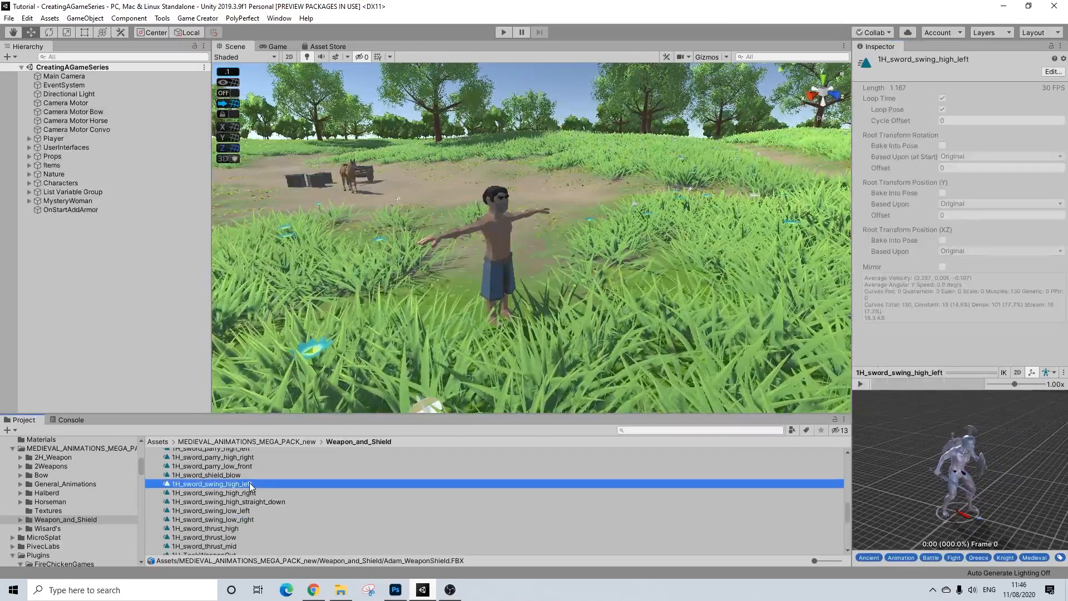
click(860, 384)
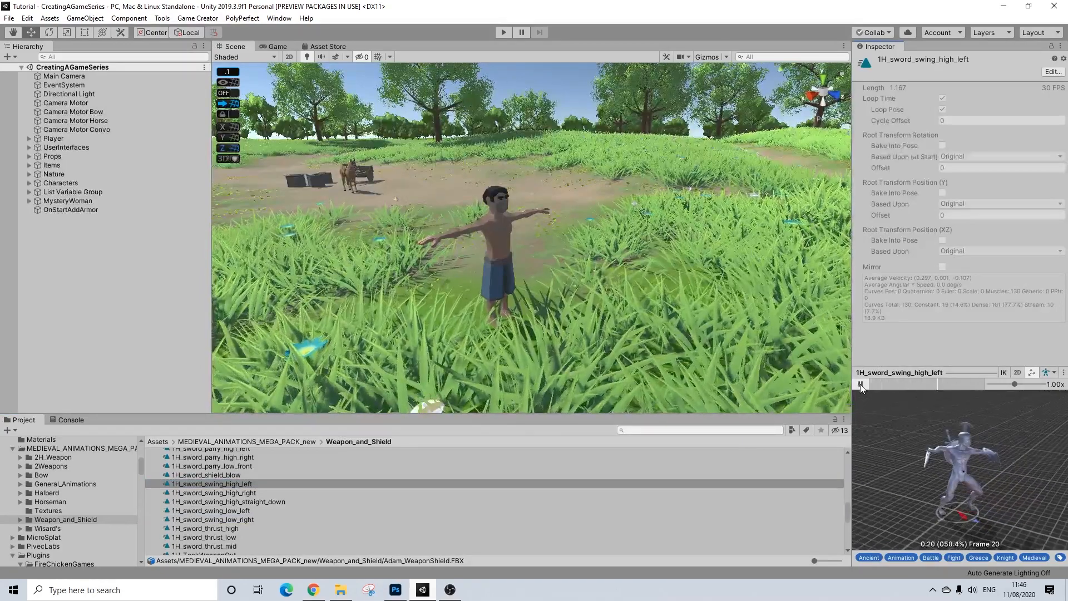
- Pause the running preview and preview the 1H_sword_swing_low_right and 1H_sword_swing_high_straight_down animations
click(860, 384)
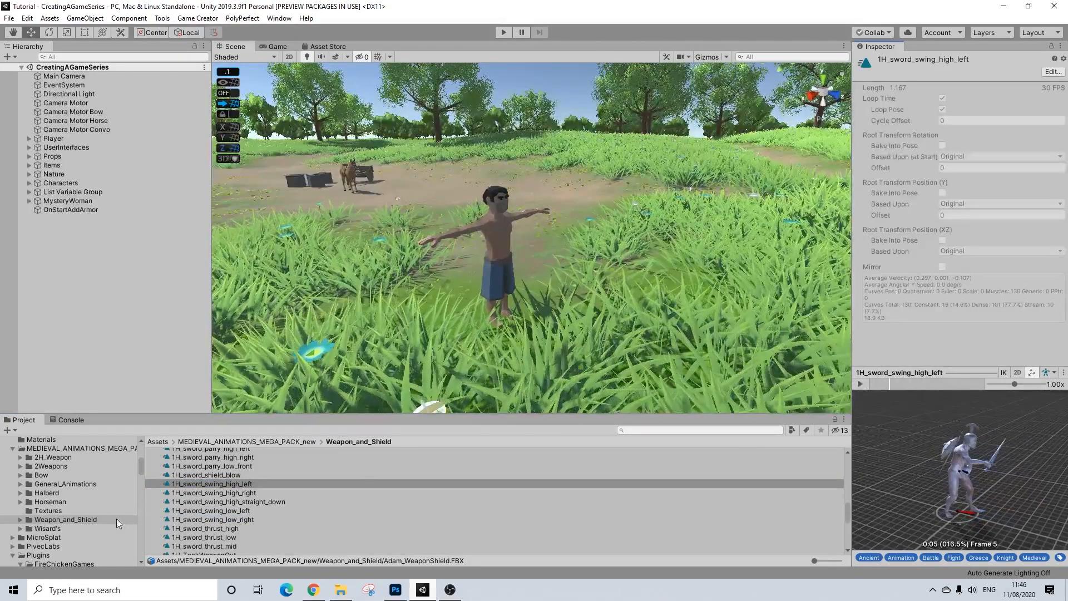
click(234, 521)
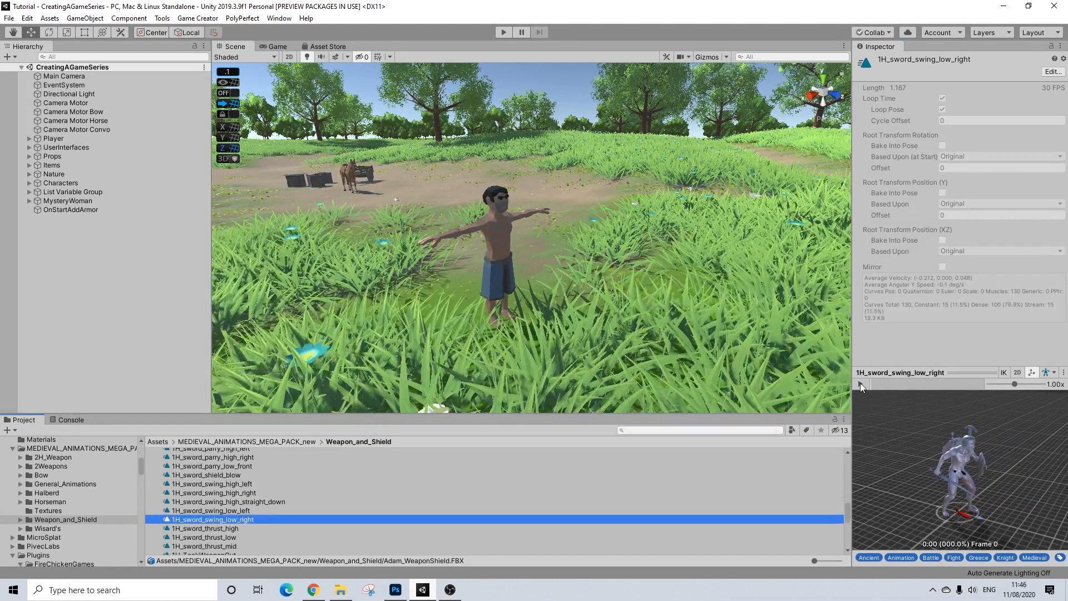
click(860, 384)
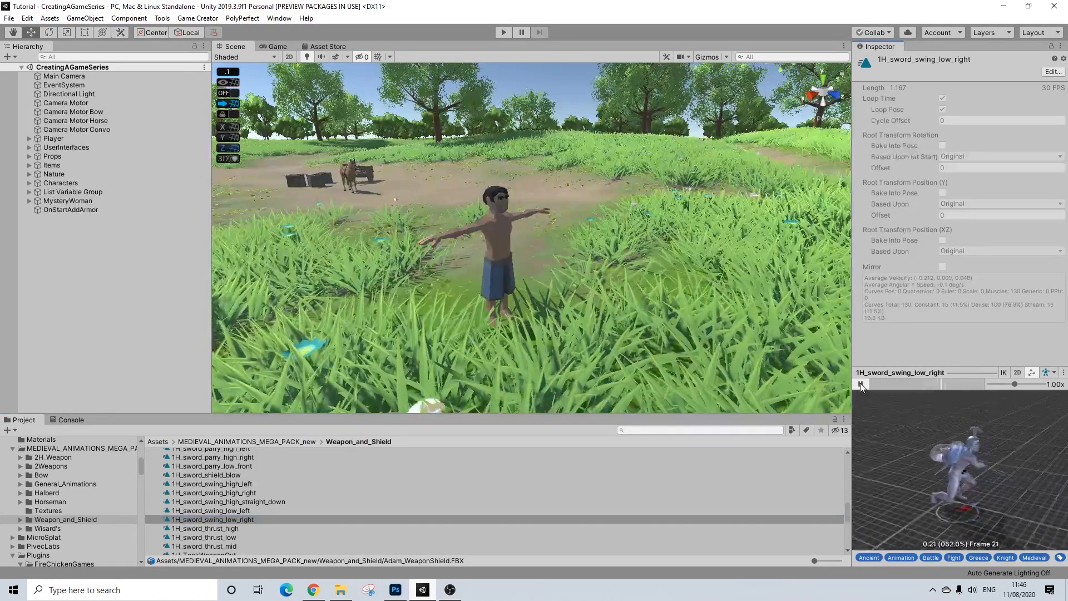
click(255, 502)
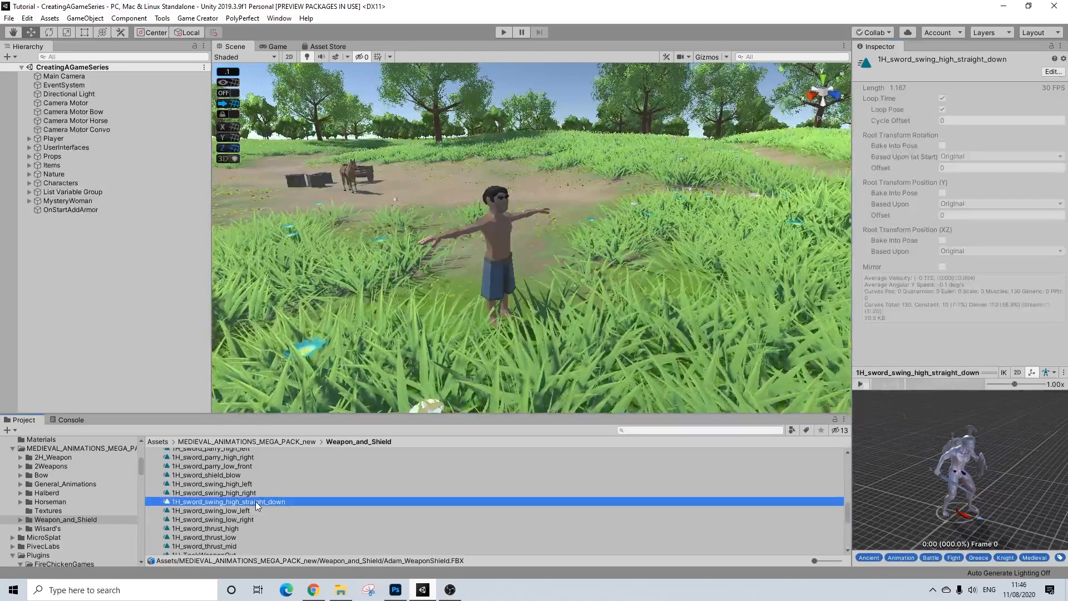
click(859, 384)
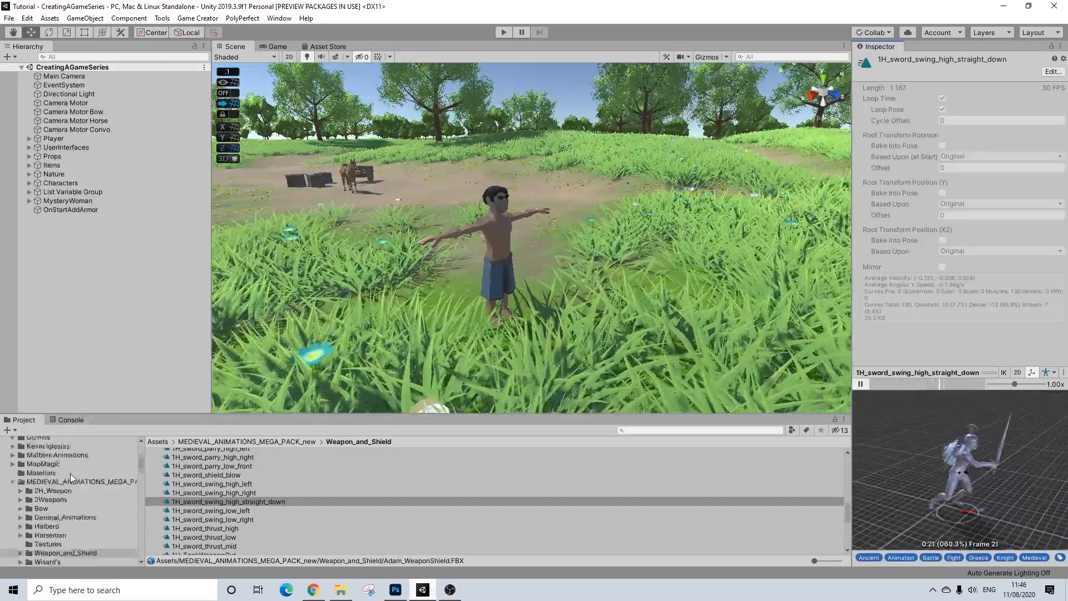
- Duplicate the 1H_sword_swing_high_left, 1H_sword_swing_high_straight_down and 1H_sword_swing_low_right clips out of the Adam_WeaponShield model
scroll(70, 473, up, 4)
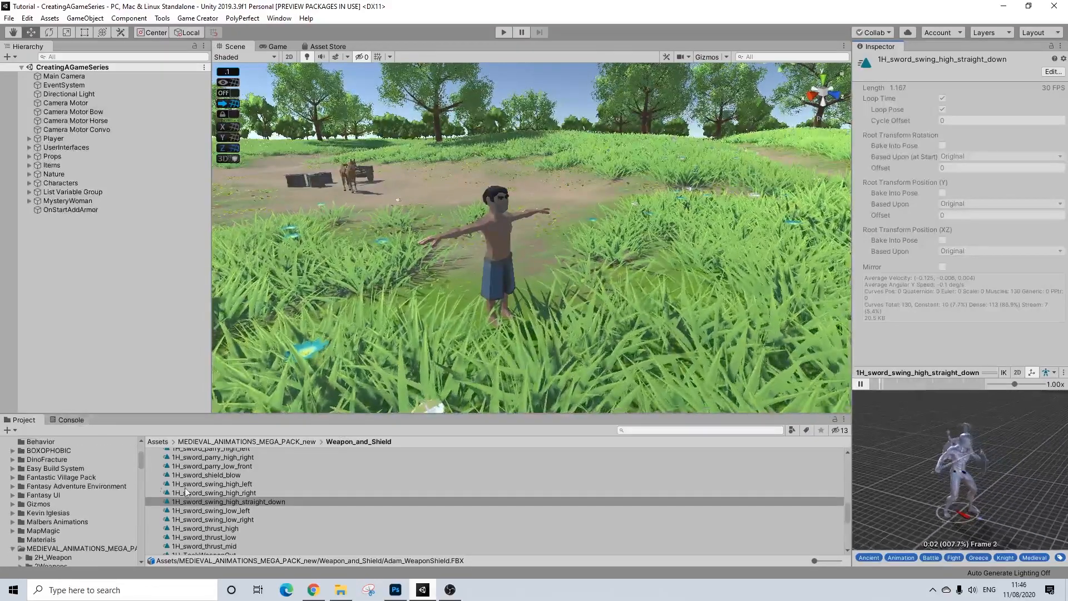
click(243, 501)
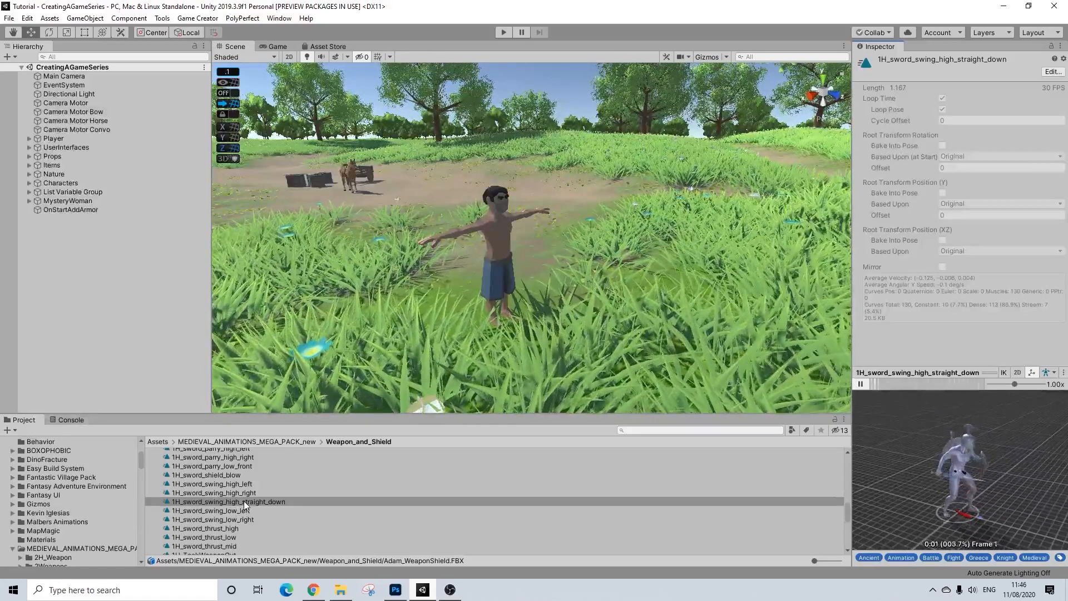
ctrl+click(236, 484)
ctrl+click(240, 519)
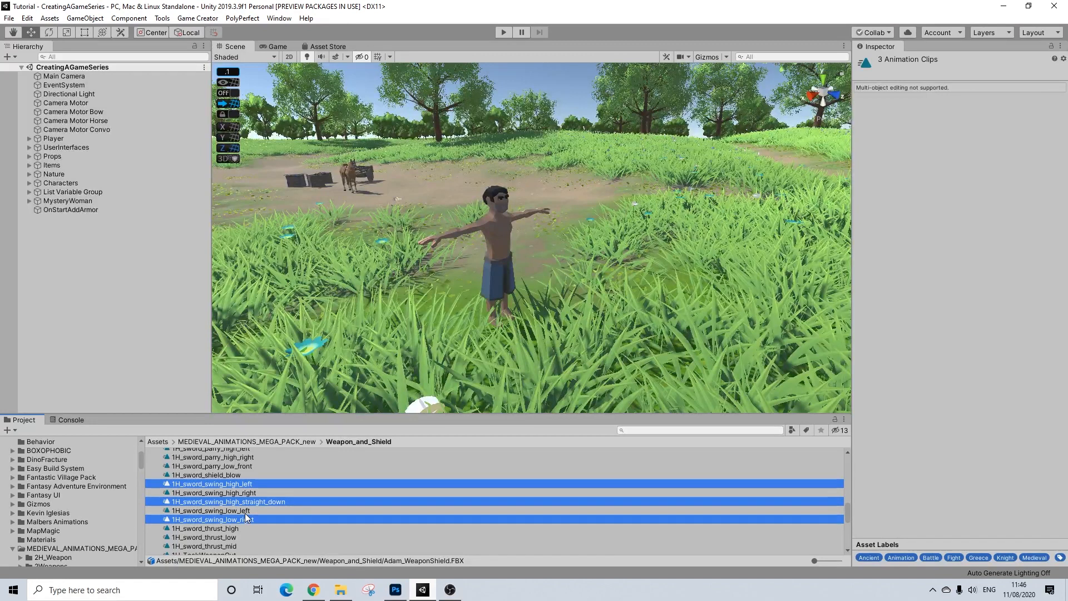
key(ctrl+d)
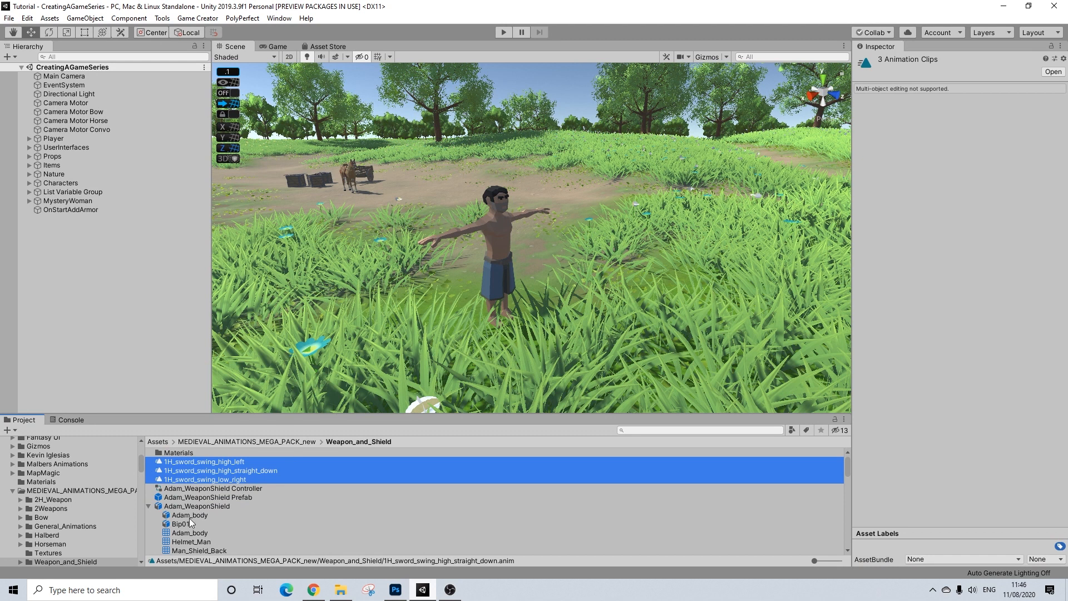
- Compare the Adam_WeaponShield model's import settings with the three duplicated swing clips, and preview the 1H_sword_swing_low_right copy
scroll(193, 507, down, 3)
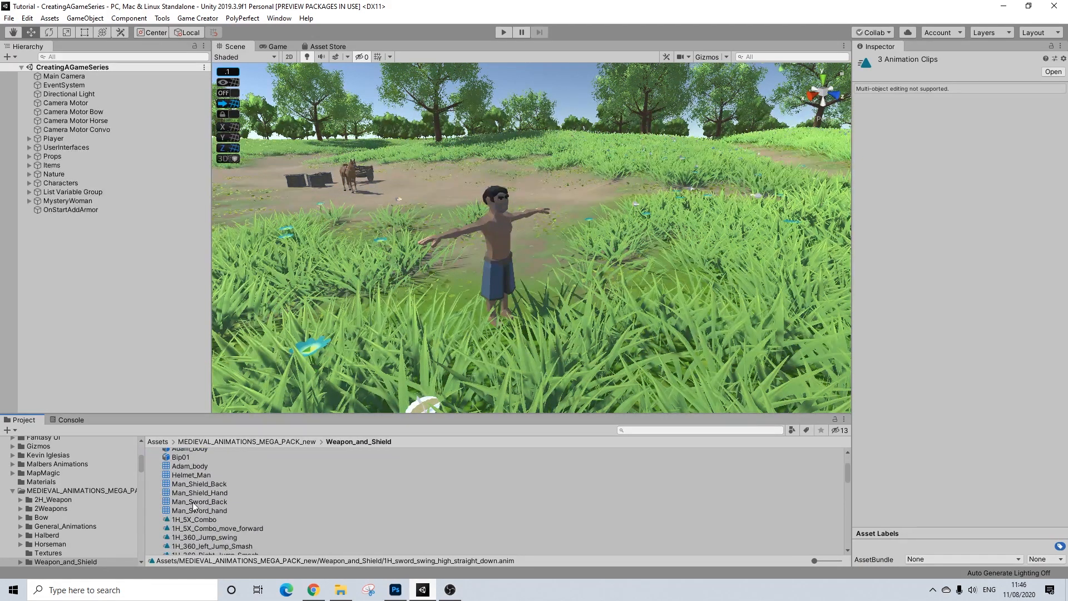
scroll(192, 505, up, 3)
click(200, 505)
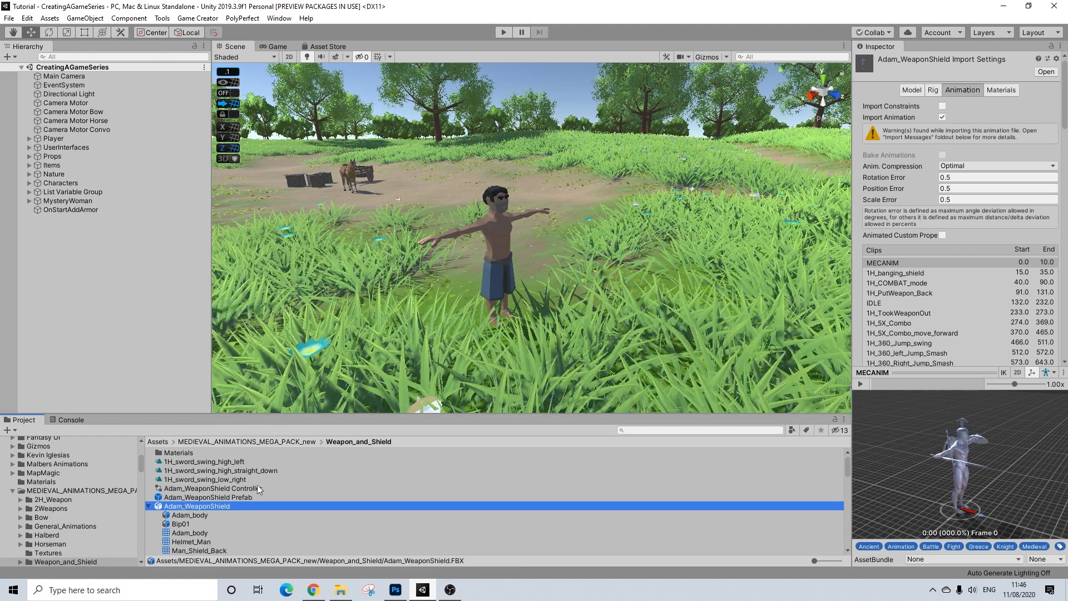
click(206, 471)
click(214, 462)
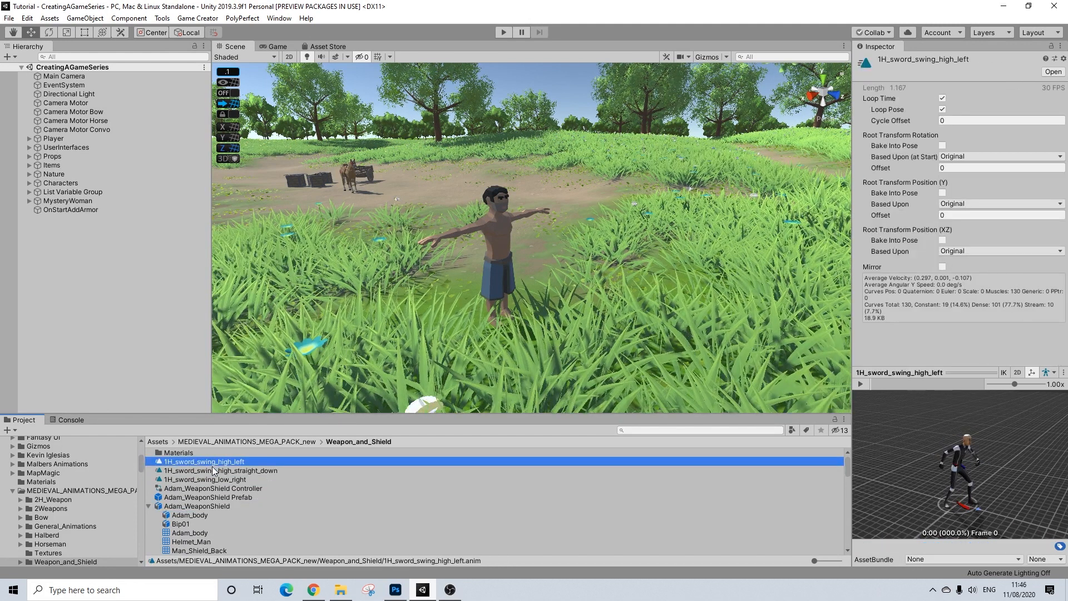
click(215, 471)
click(215, 480)
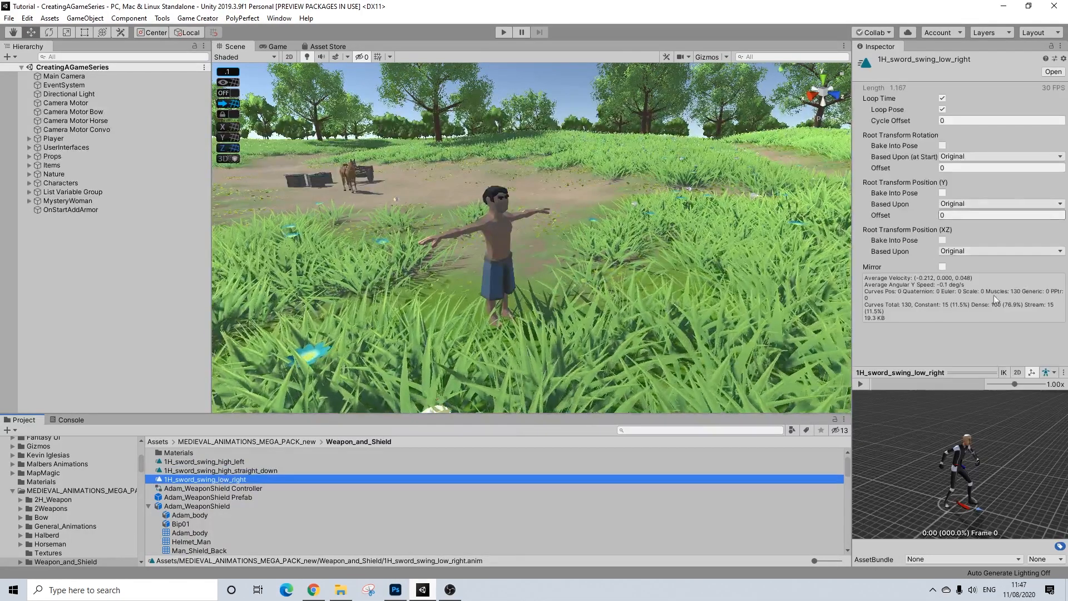
click(860, 384)
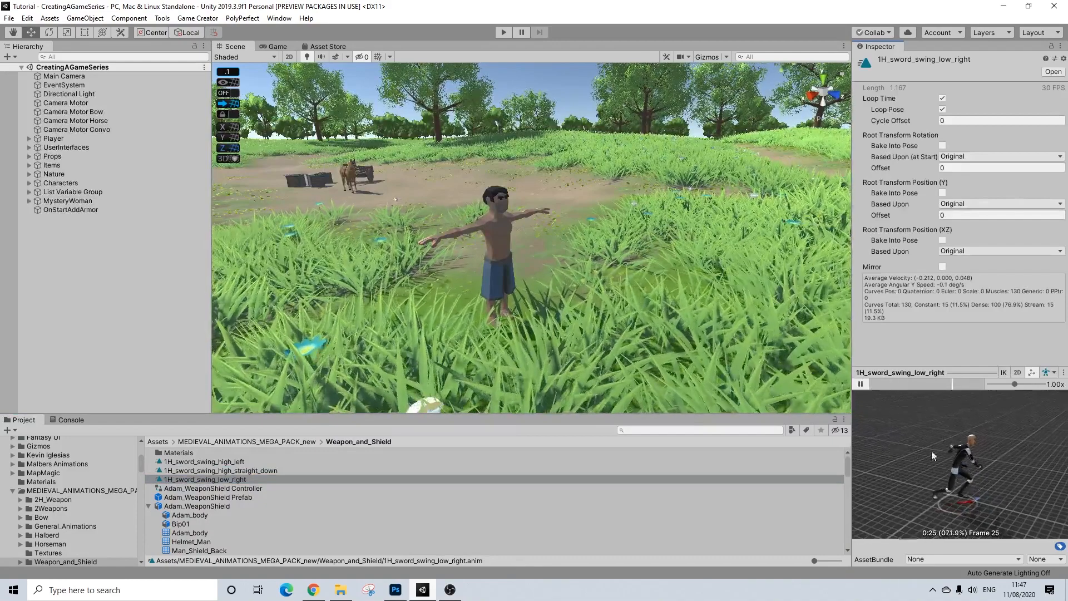
click(862, 383)
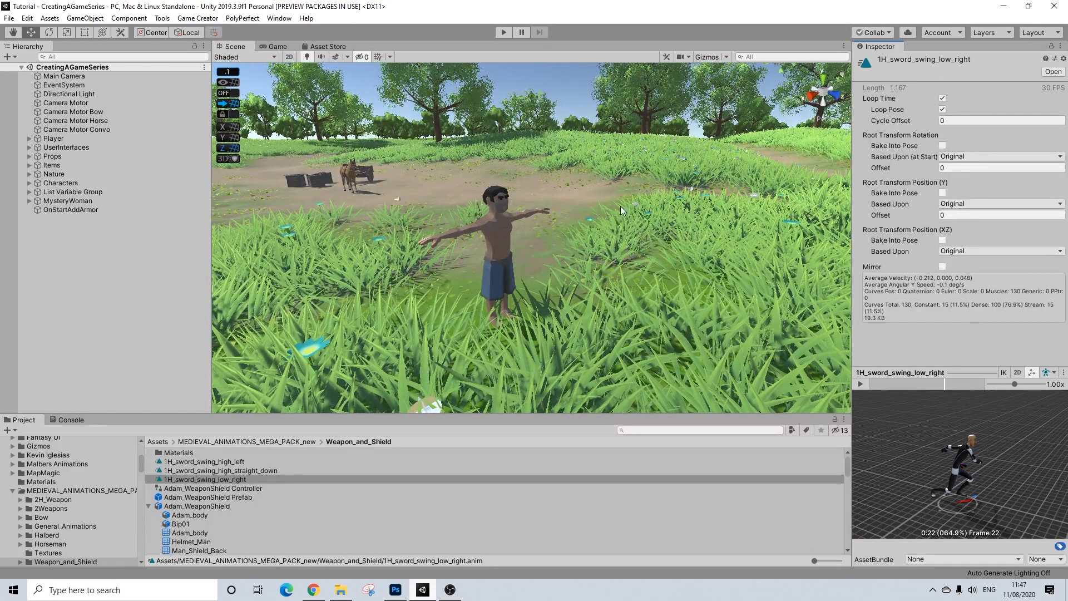
- On the duplicated 1H_sword_swing_high_left, disable Loop Time, bake root rotation and Y position into the pose, and set the Y offset to 0.1
click(235, 463)
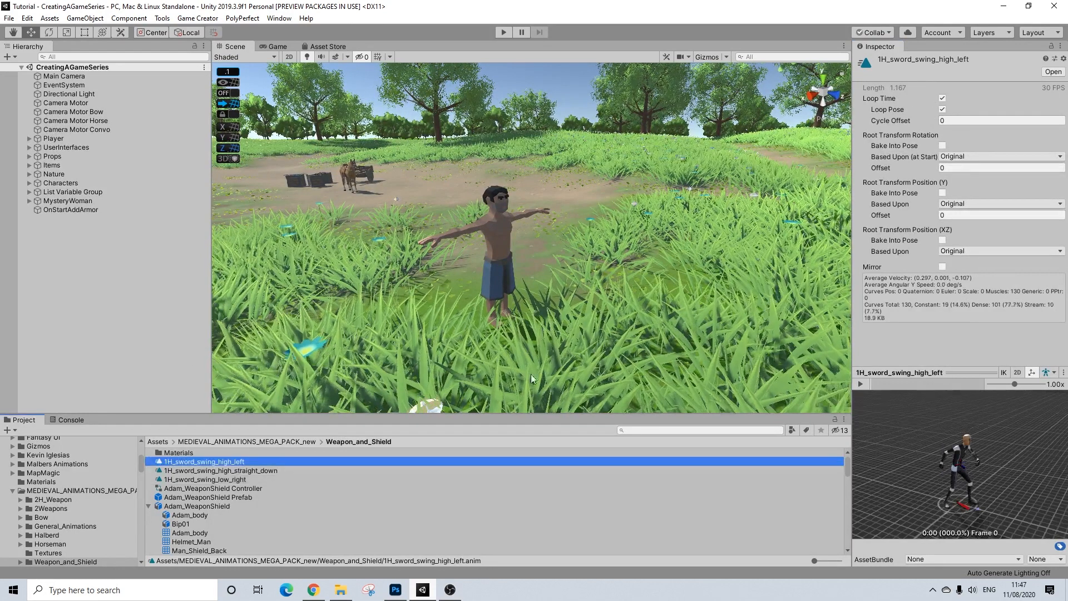
click(942, 99)
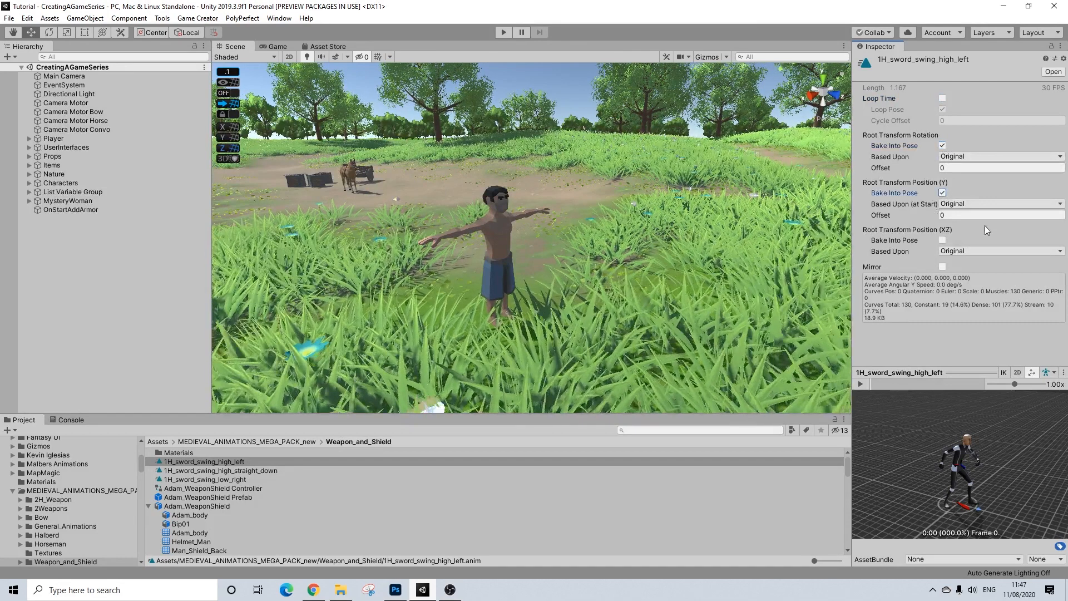
click(954, 215)
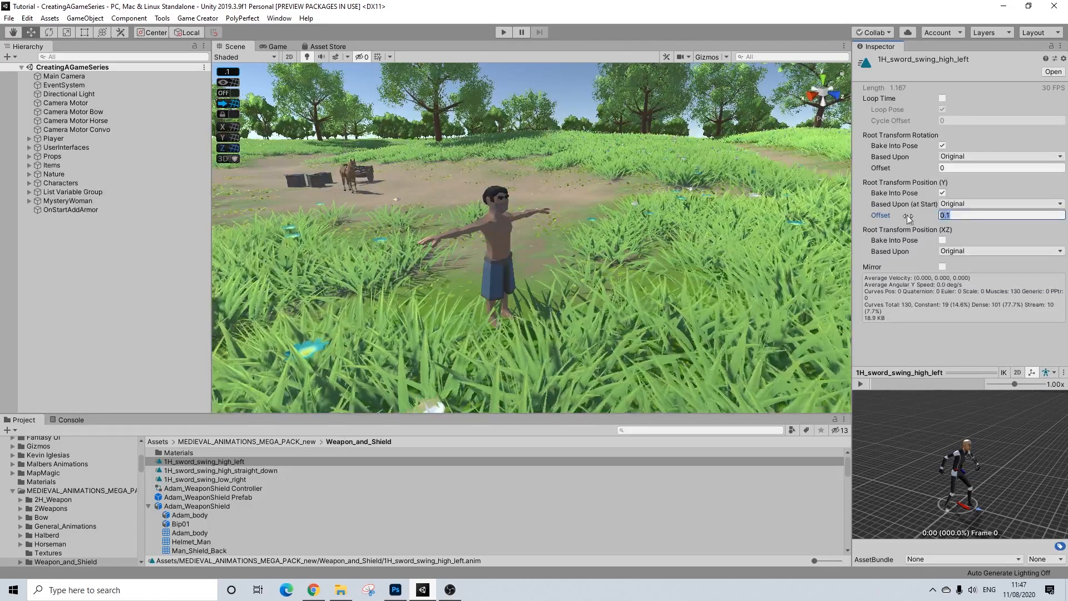
- Disable Loop Time and bake root rotation and Y position on the high_straight_down and low_right copies, giving low_right a Y offset of 0.1
click(236, 470)
click(942, 98)
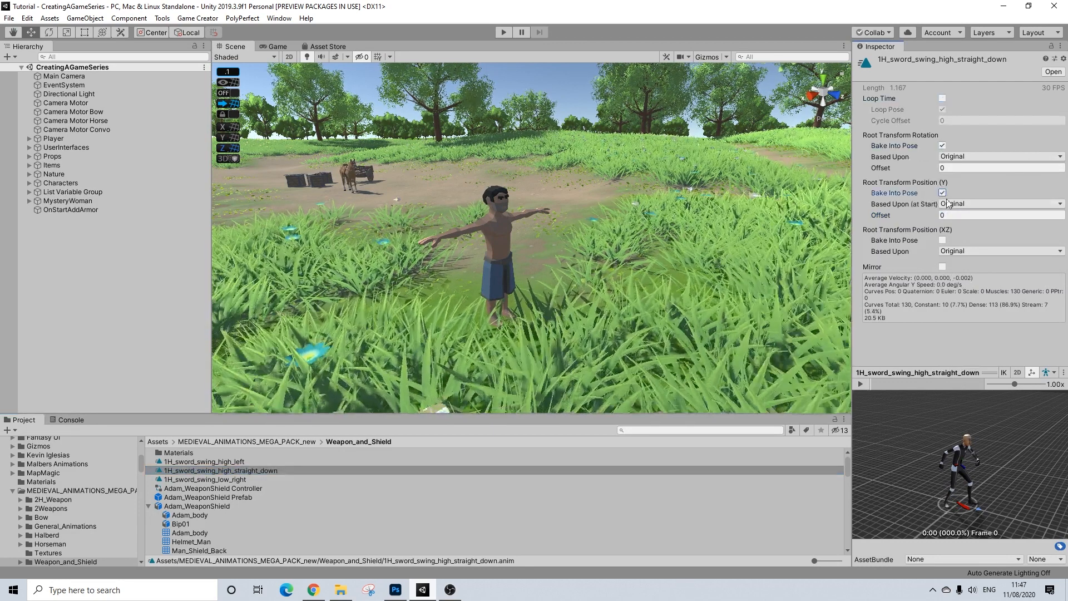
click(232, 480)
click(942, 99)
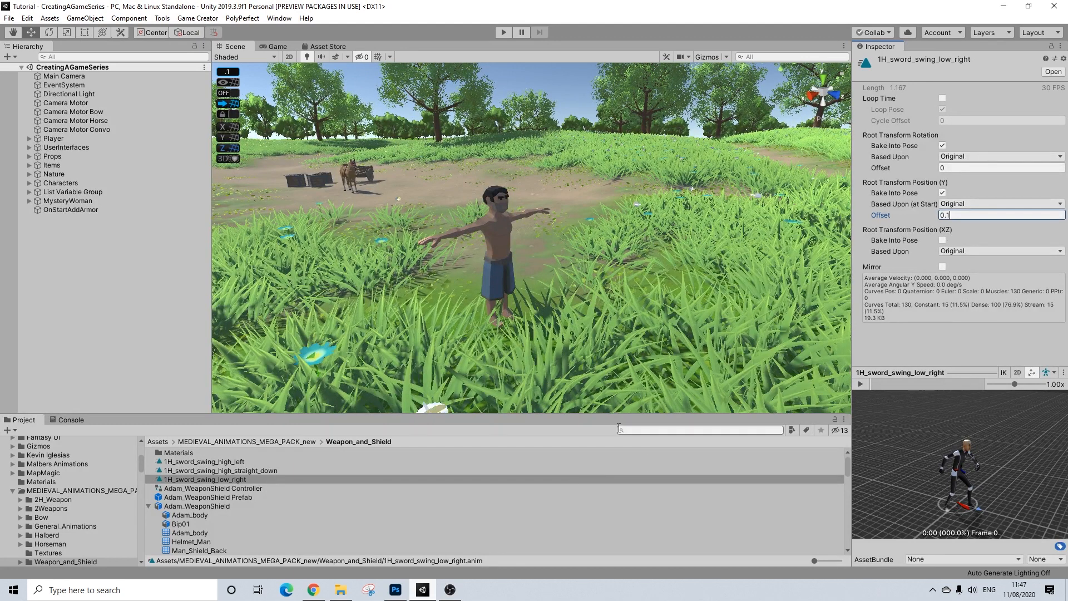
- Search the project assets for "main" and examine the combo list of the MainSword weapon
click(638, 430)
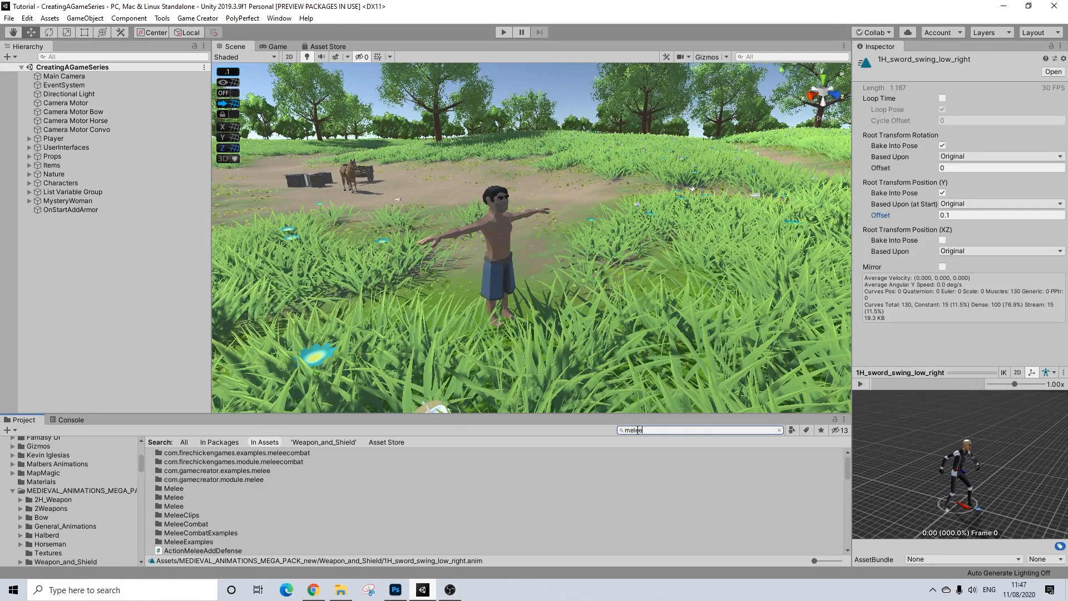
text(main)
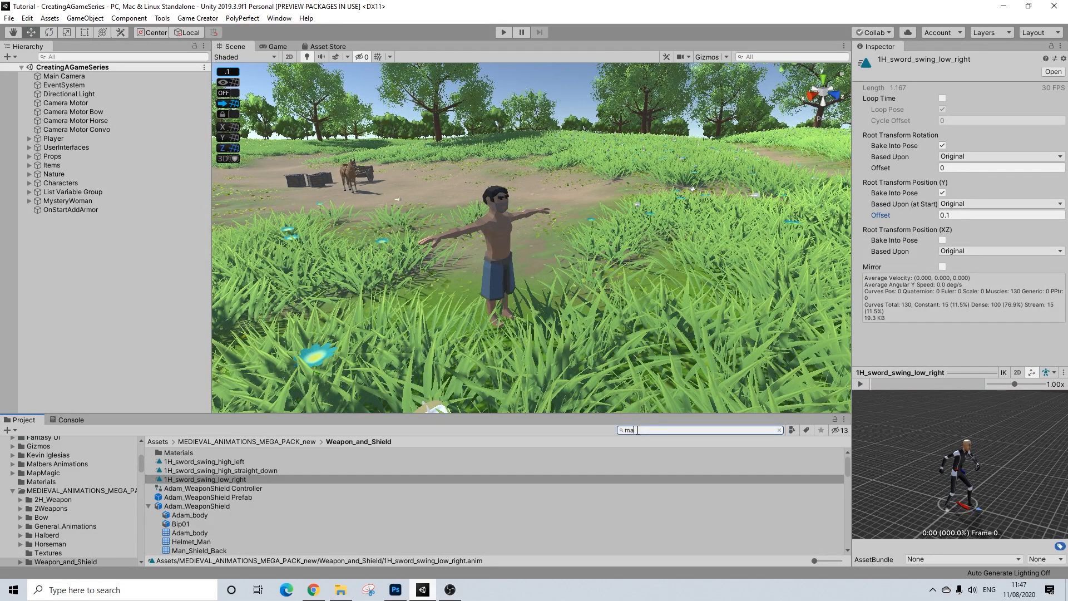
click(189, 524)
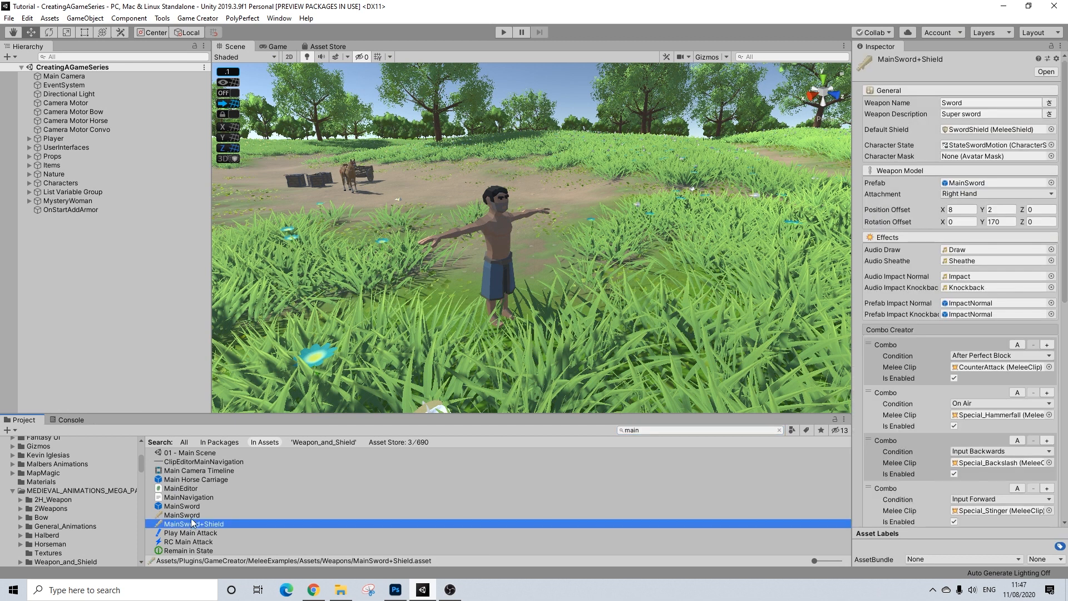
click(192, 515)
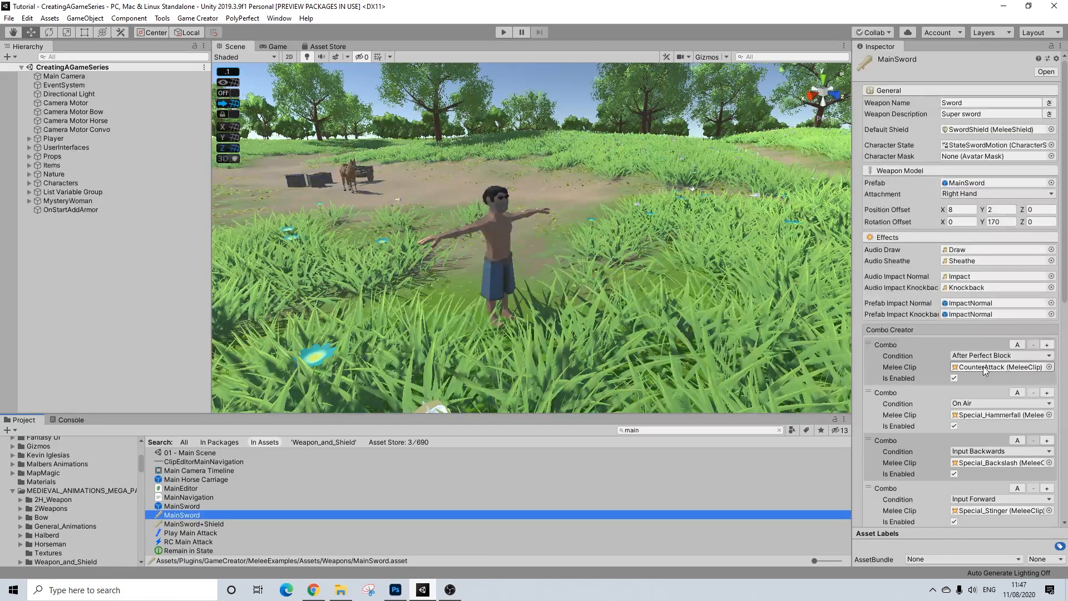
scroll(993, 460, down, 10)
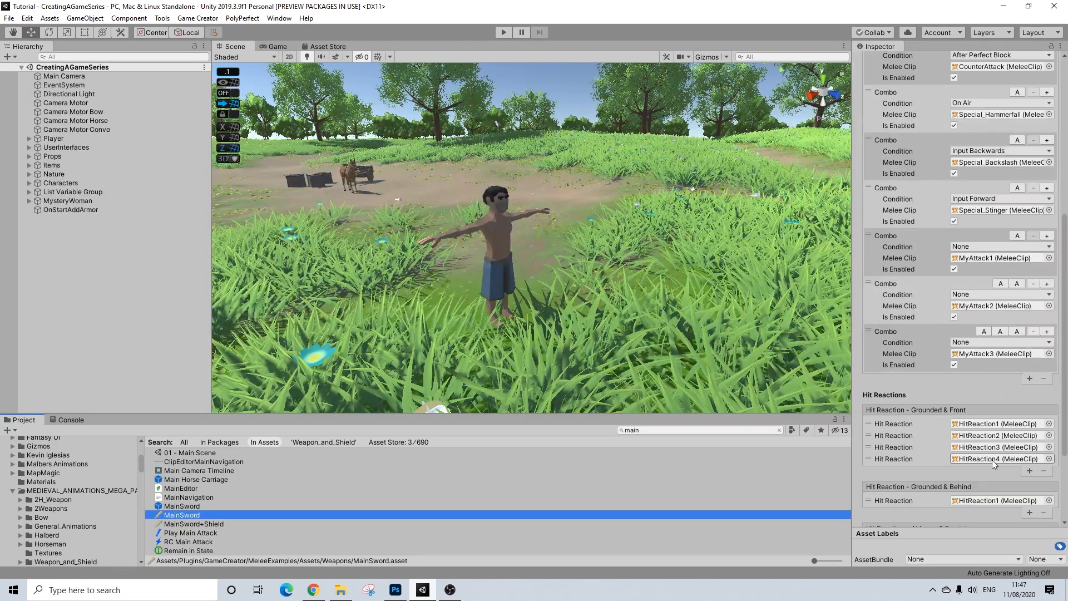
- Trace MainSword's MyAttack1 melee clip to its Character@combo1 animation and examine that animation's root transform settings
click(975, 259)
click(184, 503)
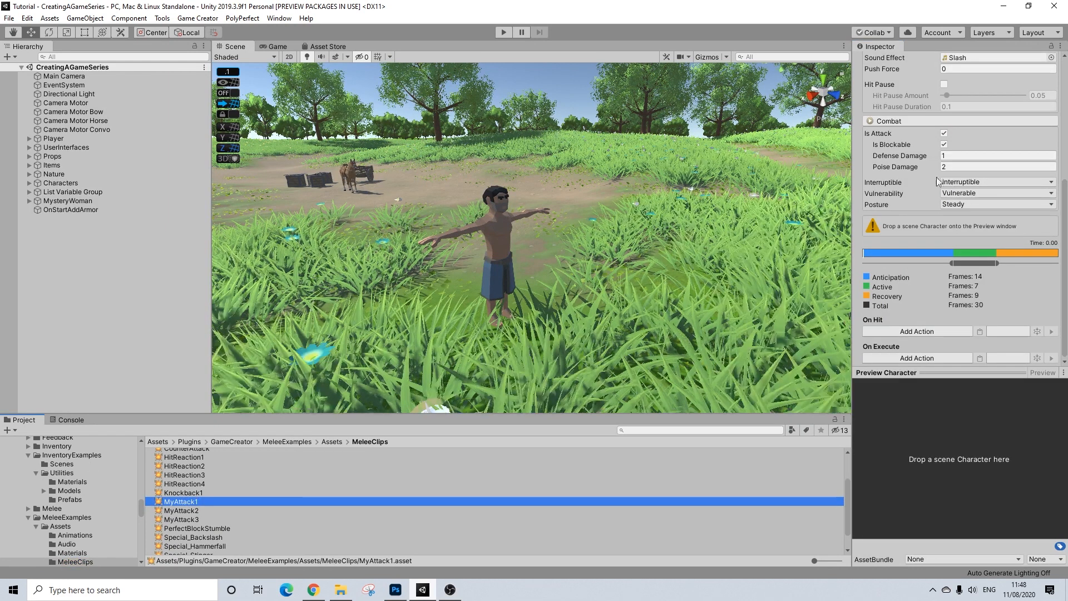
click(975, 115)
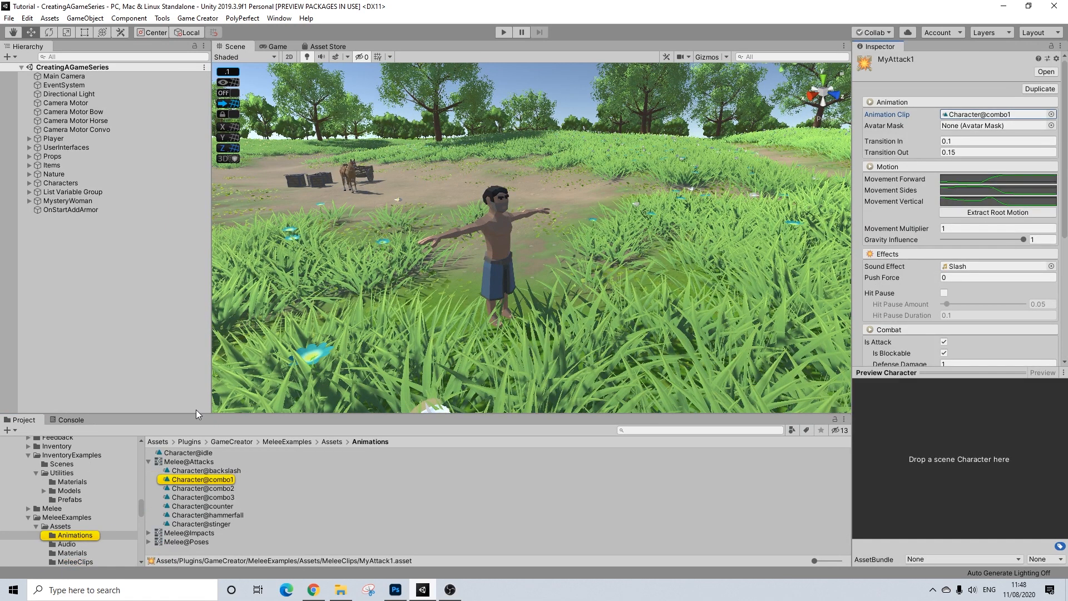
click(218, 480)
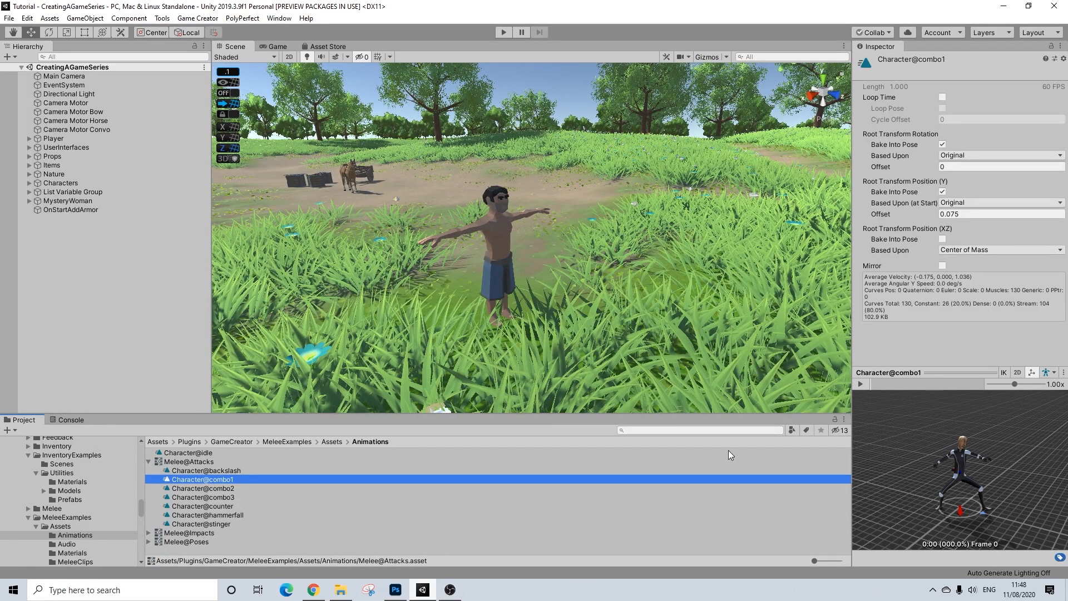
- Search for "combo", select the 0Combo01 melee clip, clear the search and lock the Inspector on that clip
click(639, 430)
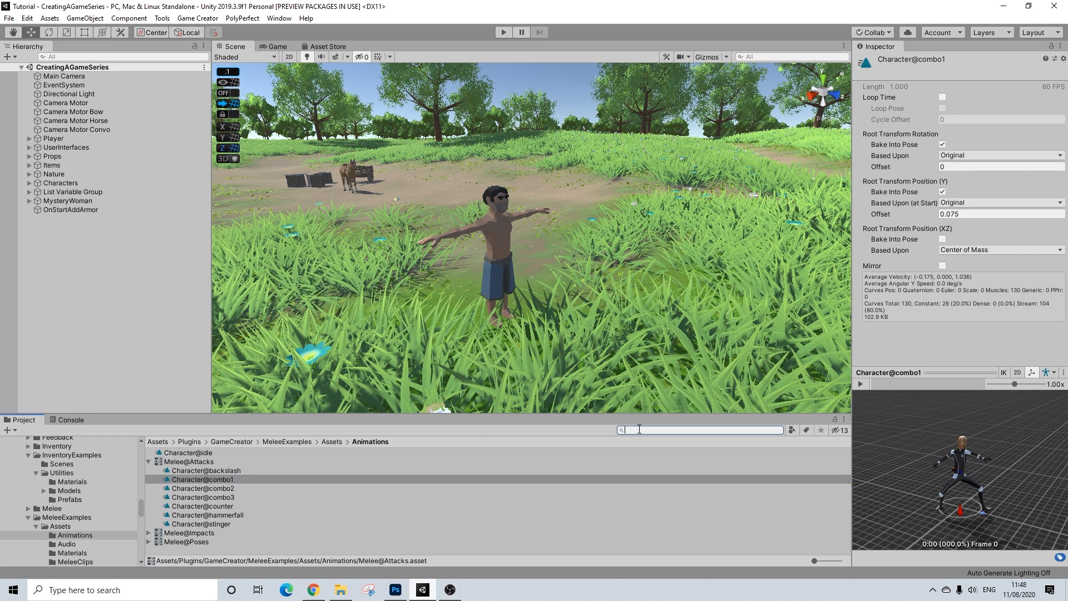
text(combo)
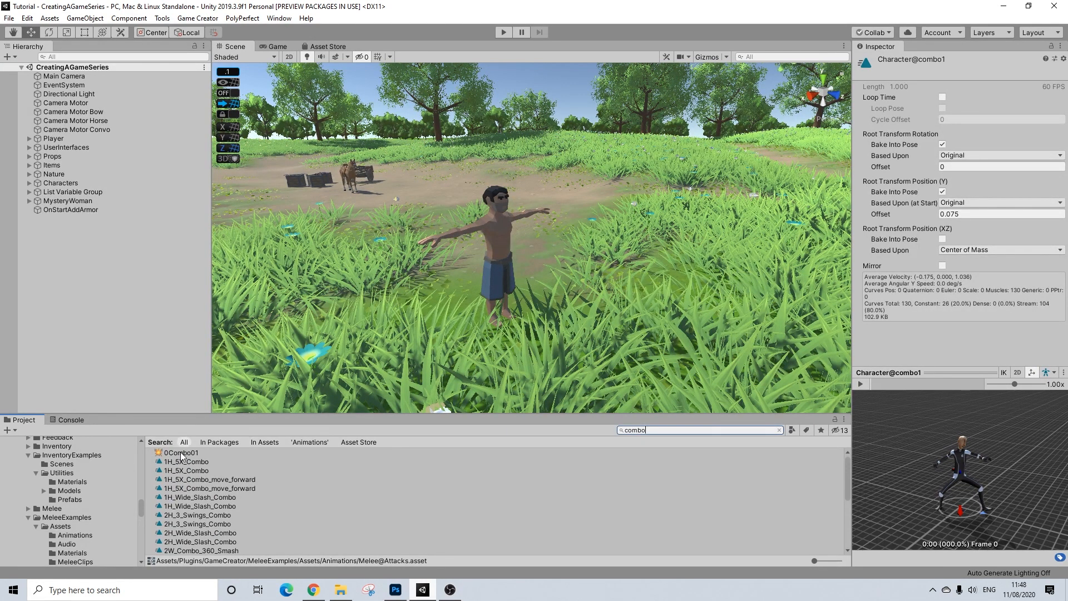
click(184, 452)
click(778, 429)
click(779, 430)
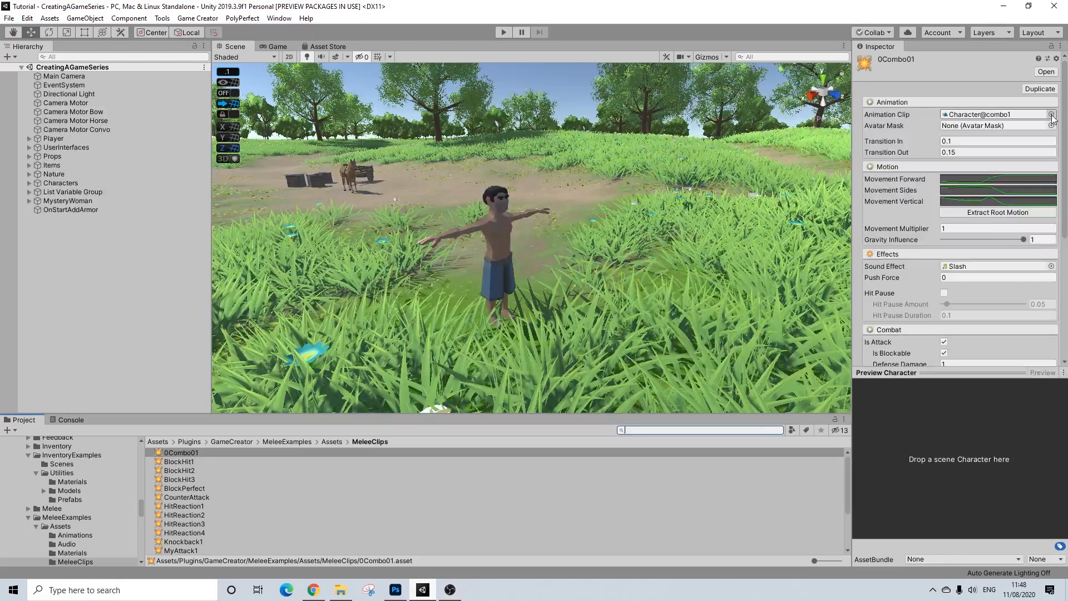
click(1050, 46)
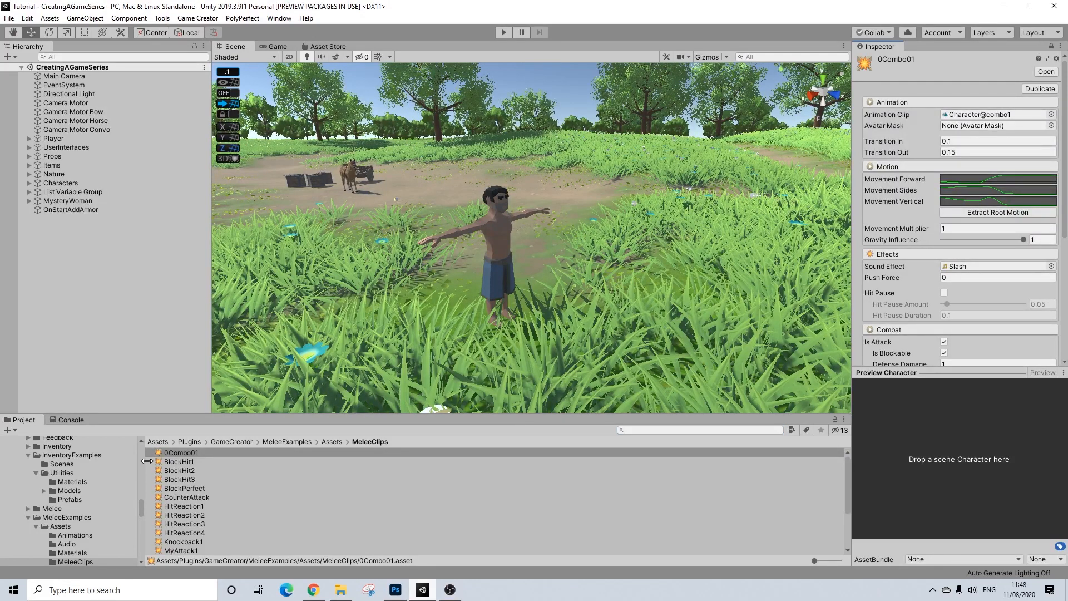
- Assign the duplicated 1H_sword_swing_high_left from the Weapon_and_Shield folder as 0Combo01's animation clip
scroll(68, 498, up, 10)
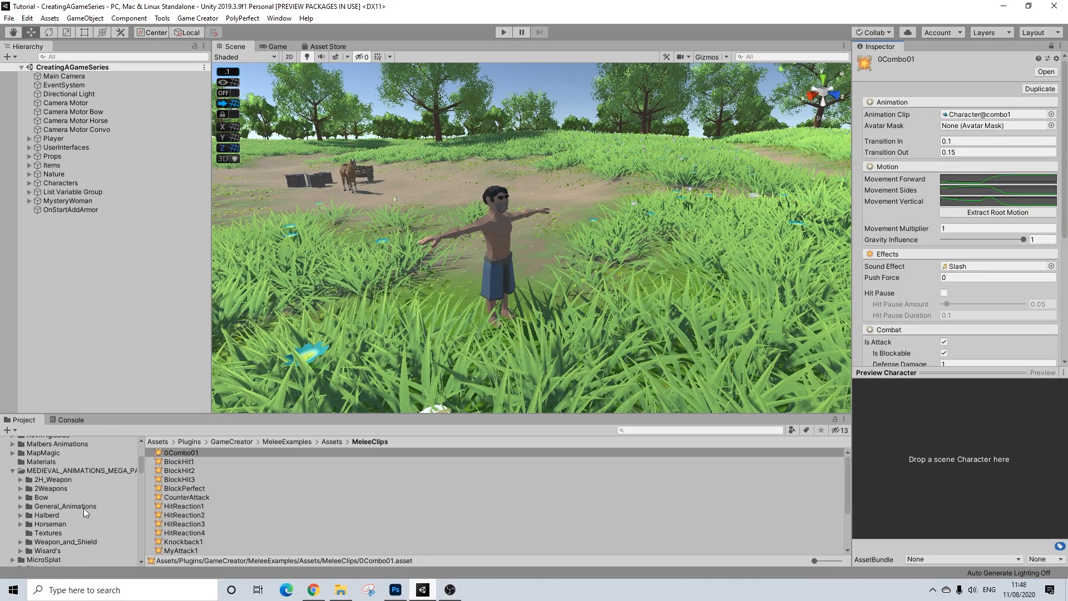
click(65, 542)
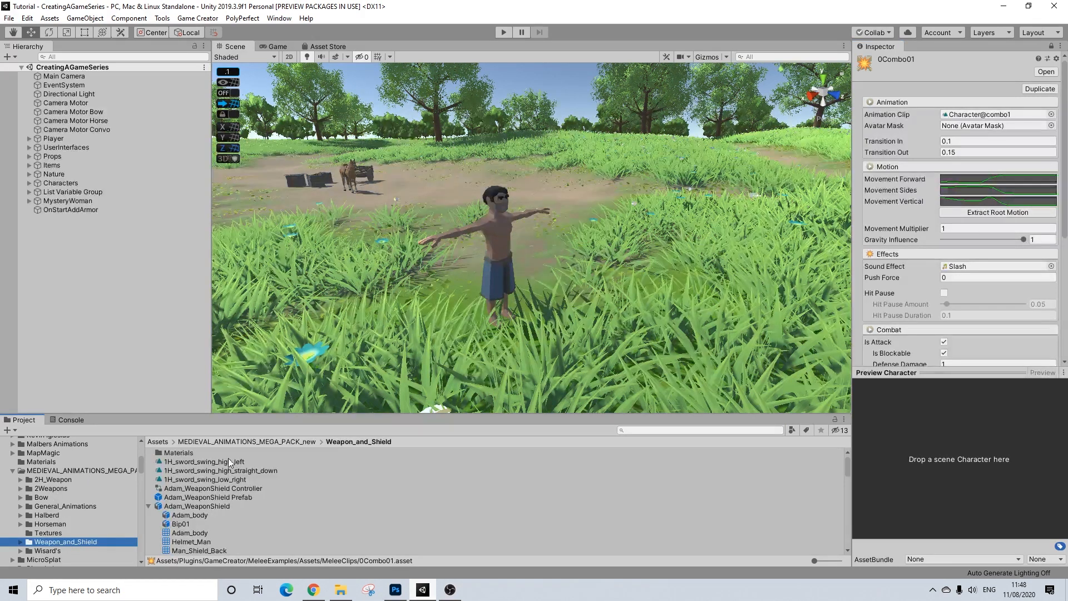
drag(222, 460, 967, 122)
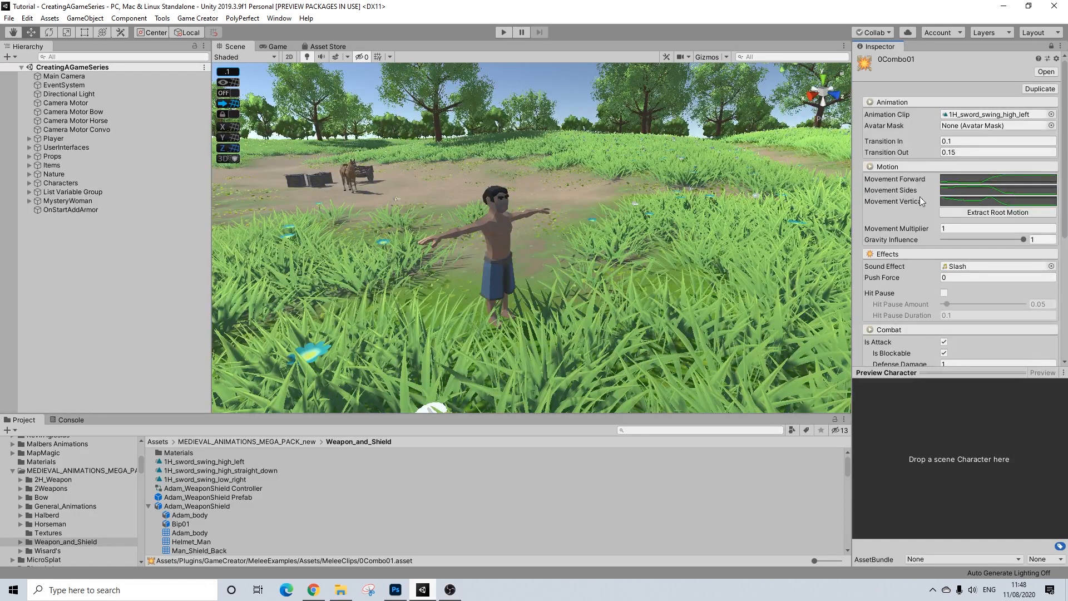
- Extract the root motion of 0Combo01's sword swing animation and inspect the resulting Movement Forward curve
click(961, 212)
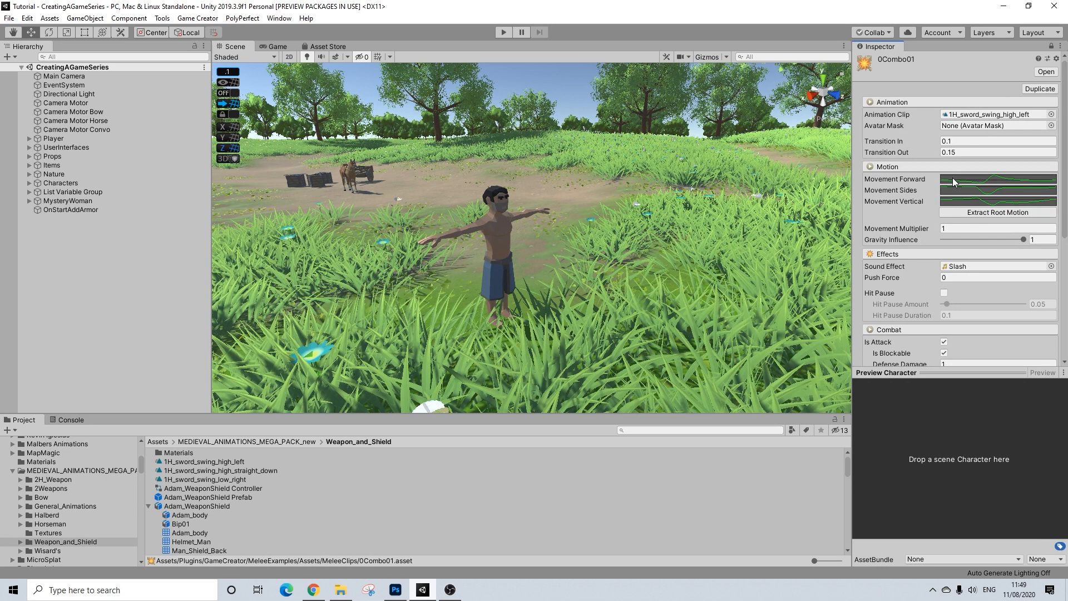
click(989, 179)
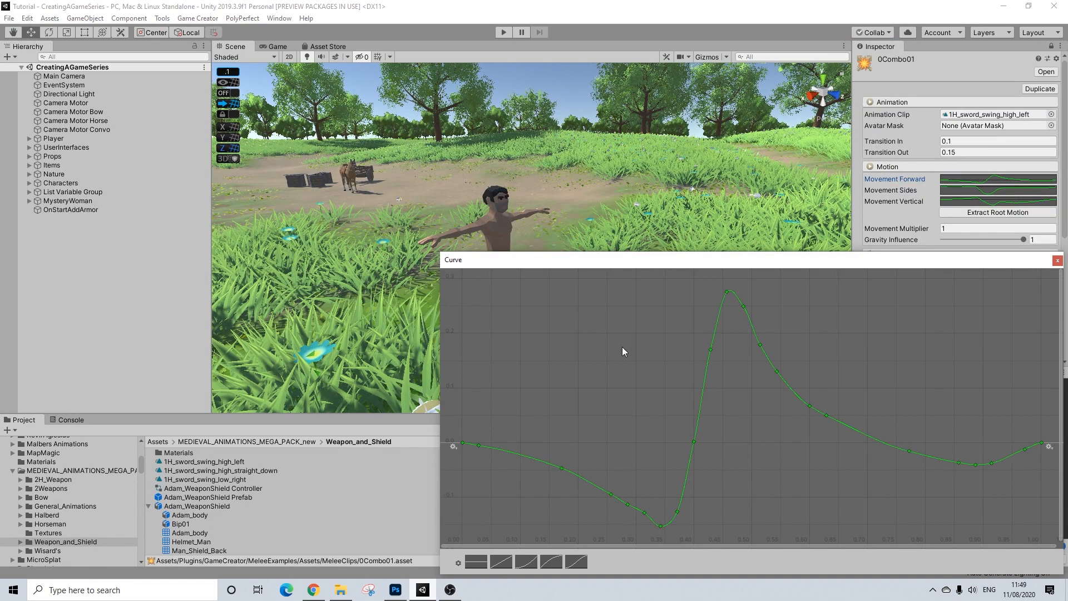
click(1056, 260)
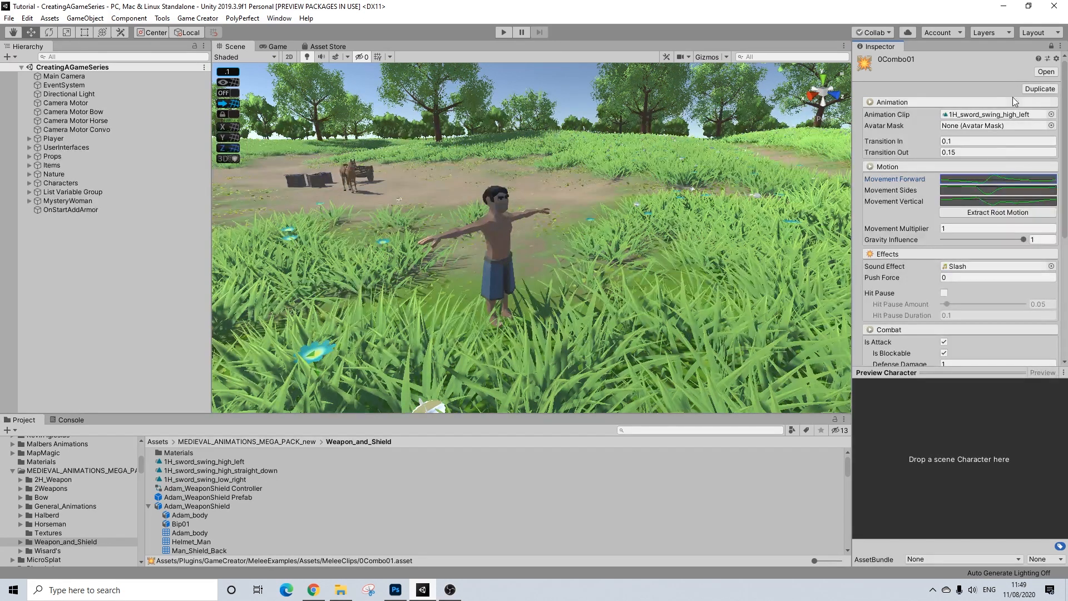
- Try the linear preset on 0Combo01's Movement Forward curve, and replace it by extracting the root motion again
click(1000, 178)
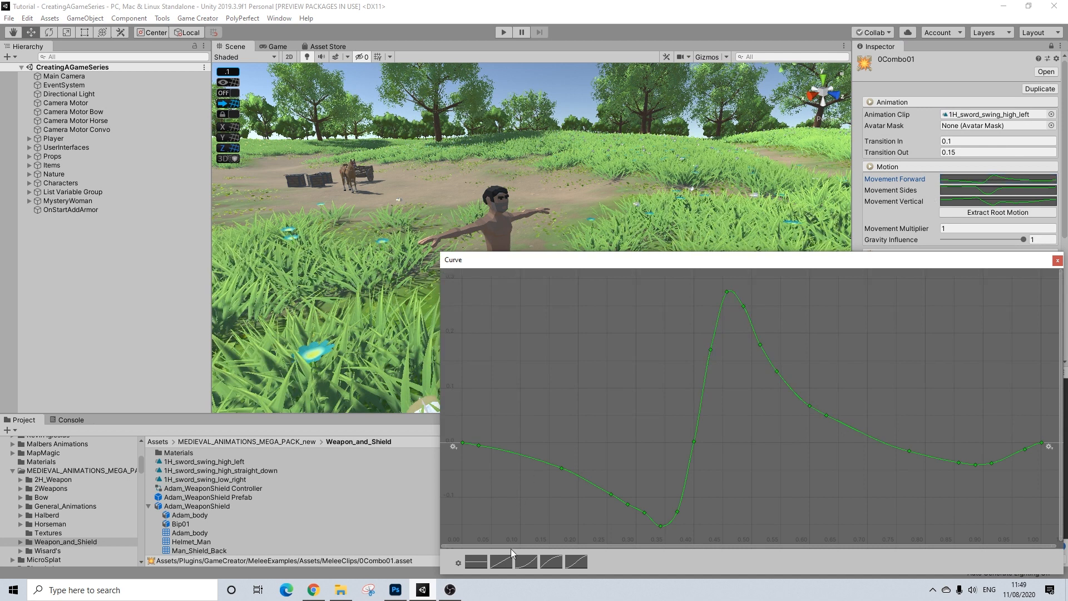
click(501, 561)
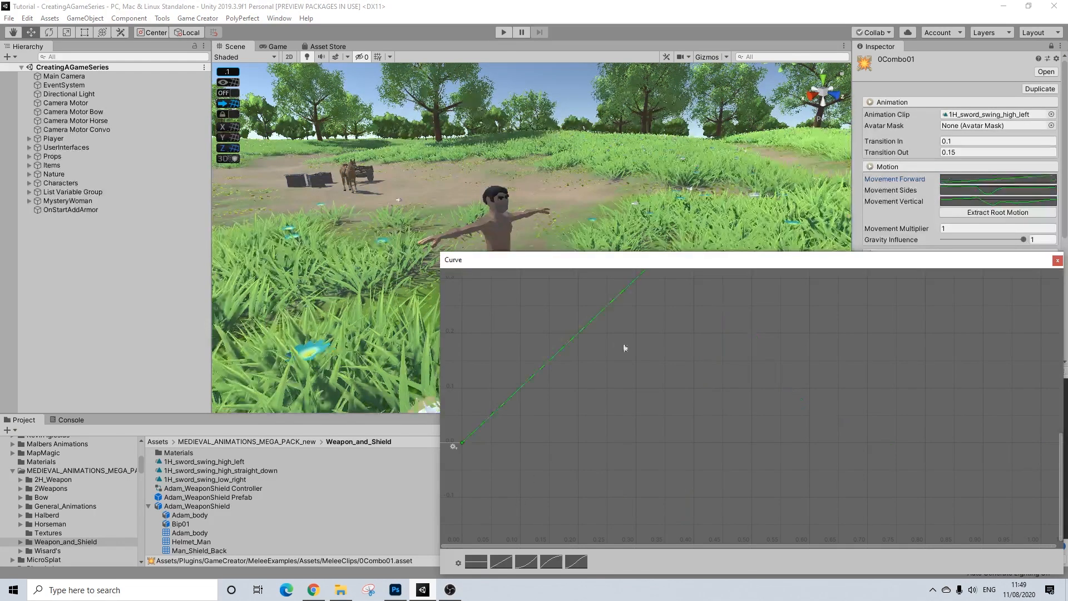
scroll(787, 393, down, 6)
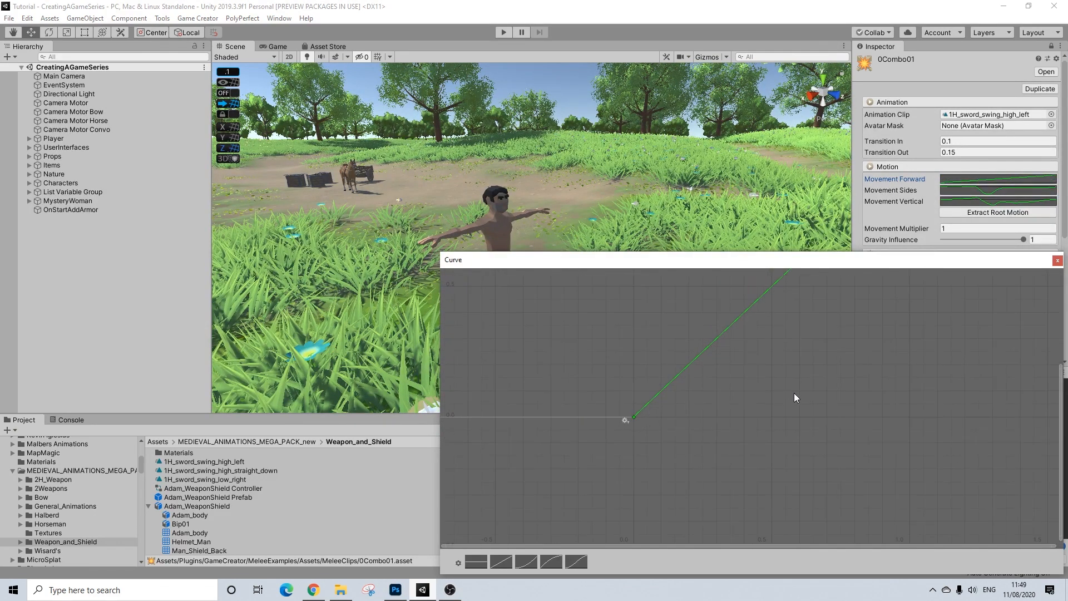
drag(1063, 345, 871, 300)
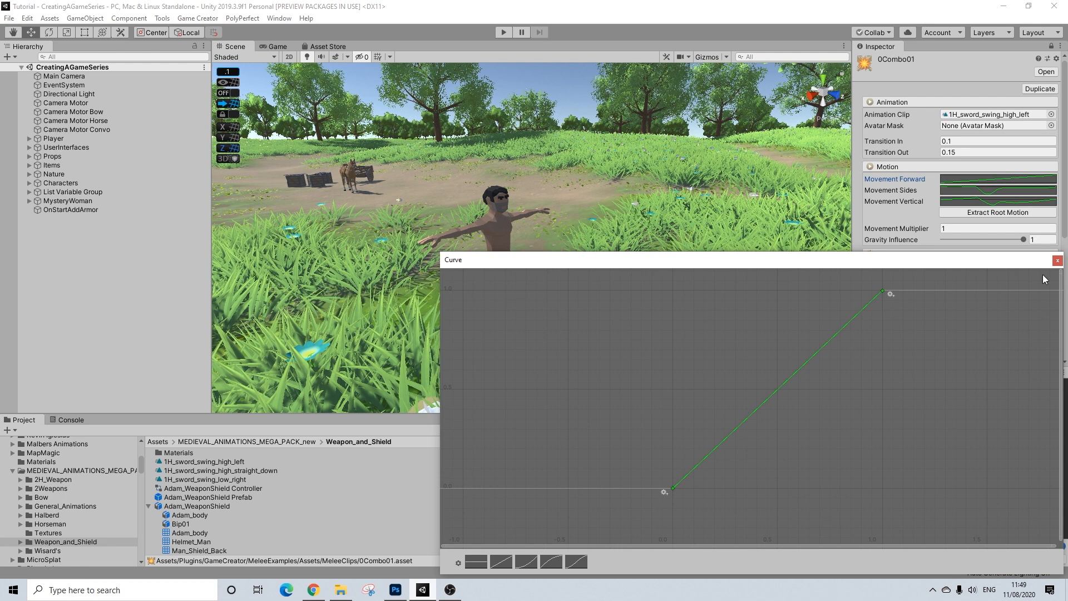
click(1057, 260)
click(991, 211)
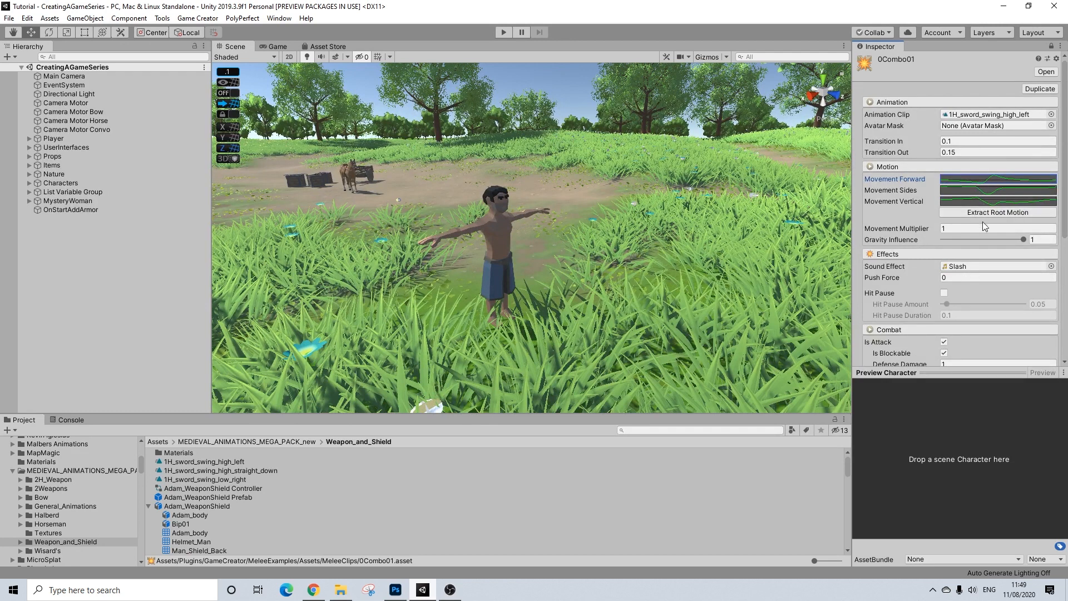
- Examine 0Combo01's motion, effects and combat settings and its anticipation, active and recovery phases
scroll(983, 221, down, 3)
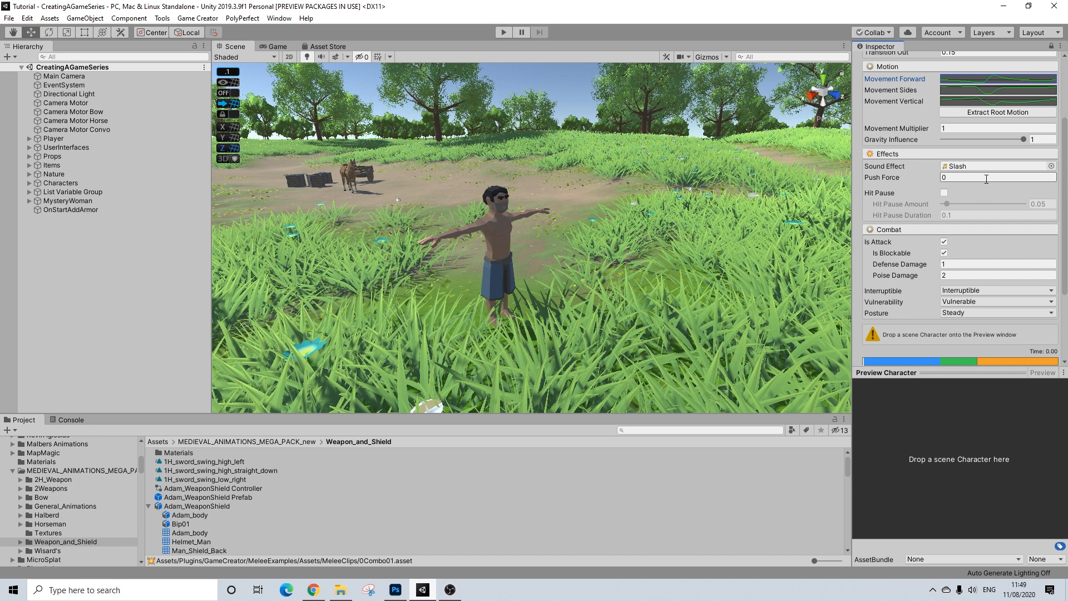
scroll(1015, 201, up, 3)
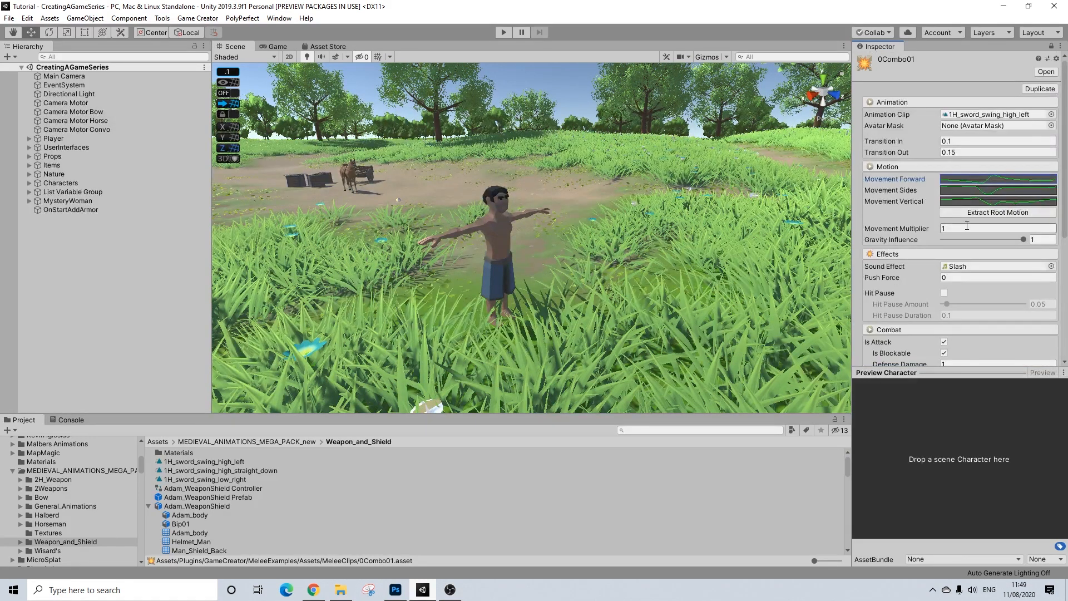
scroll(964, 226, down, 3)
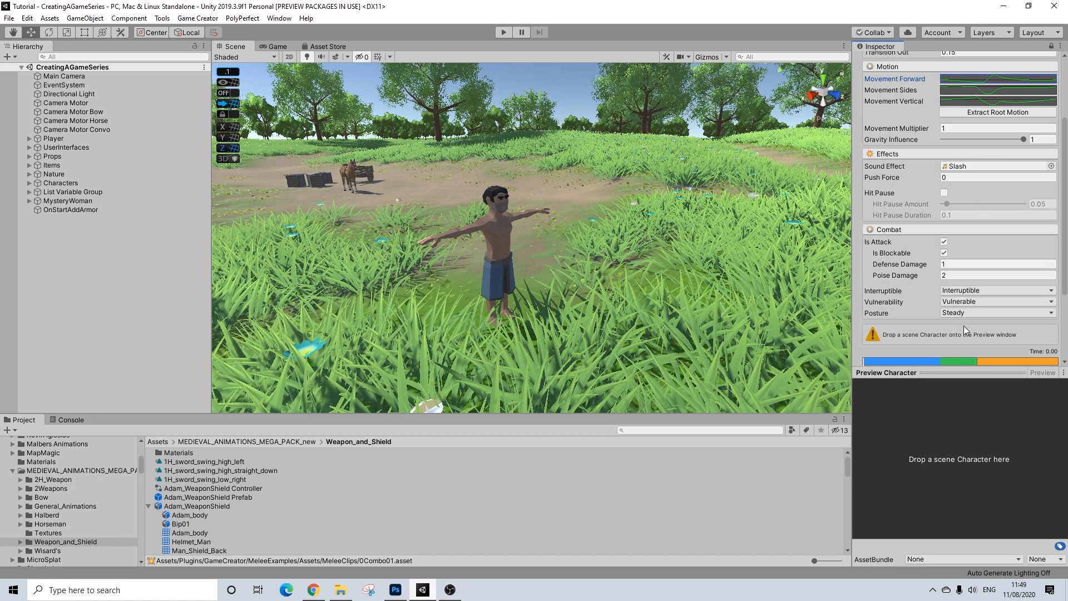
scroll(963, 327, down, 3)
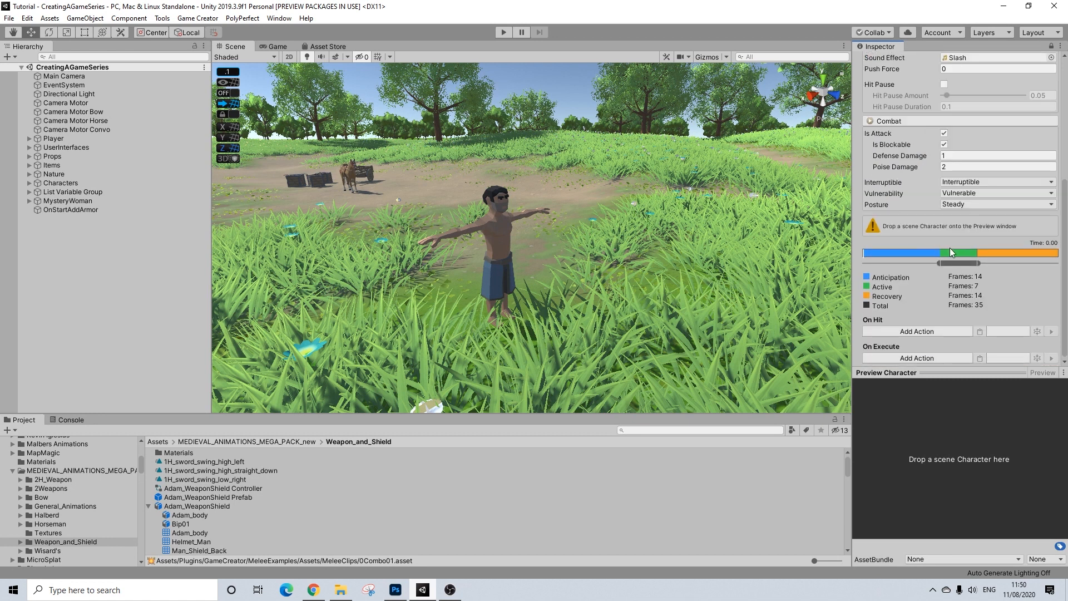
scroll(950, 248, up, 6)
scroll(968, 239, down, 6)
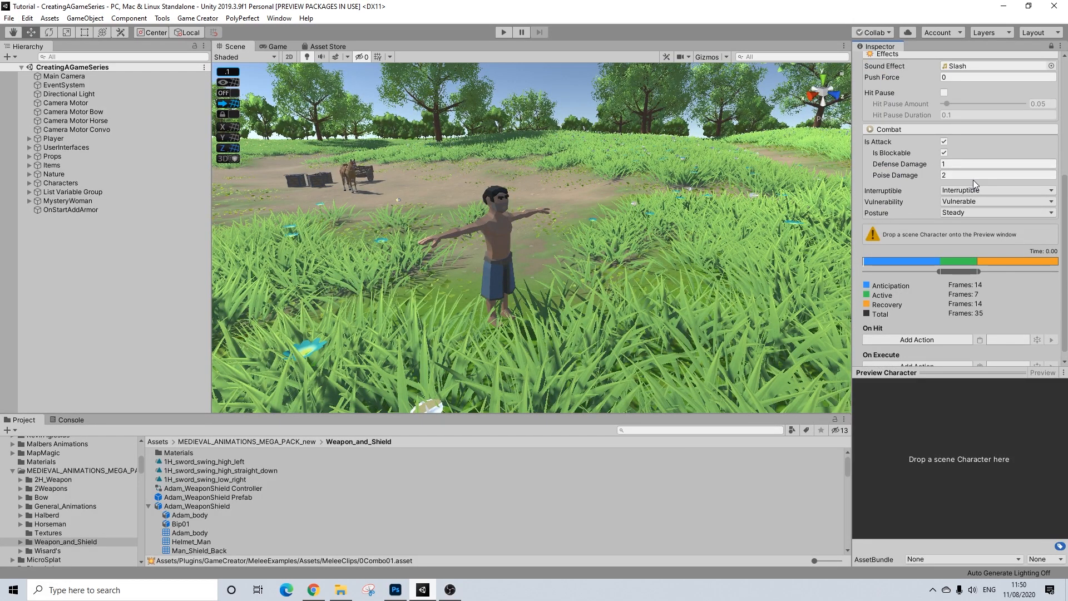
scroll(972, 171, up, 6)
scroll(962, 184, down, 6)
- Check the available options for 0Combo01's Interruptible, Vulnerability and Posture settings, keeping Interruptible, Vulnerable and Steady
click(950, 191)
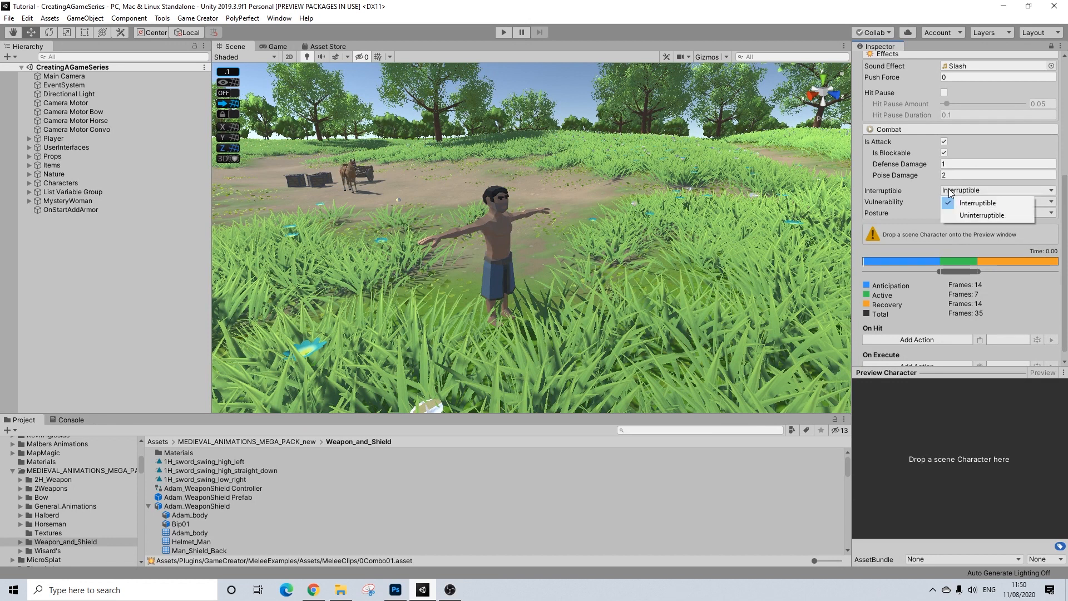
click(968, 202)
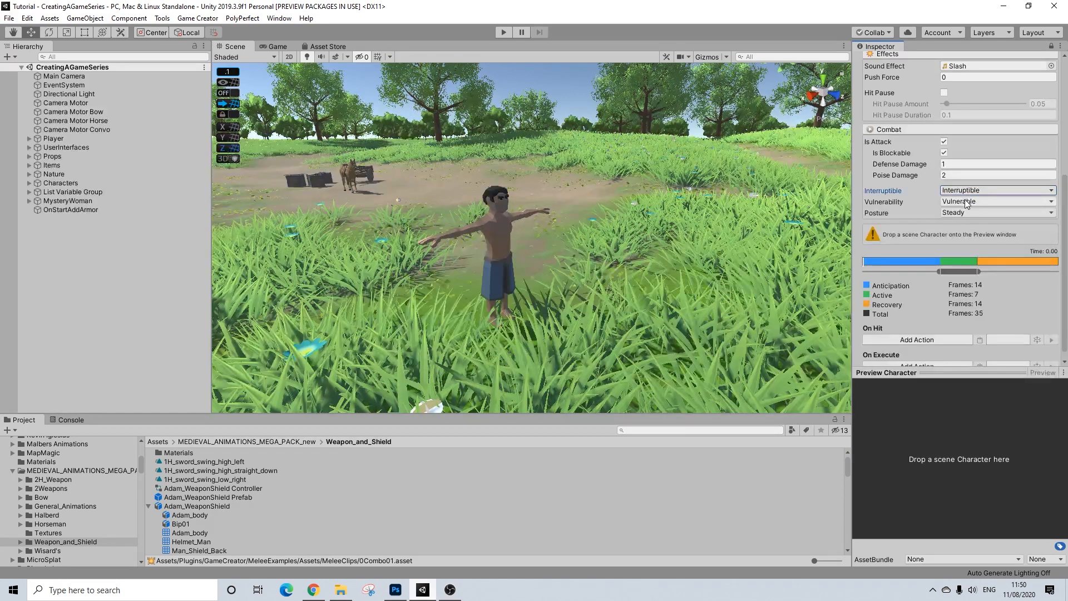
click(964, 200)
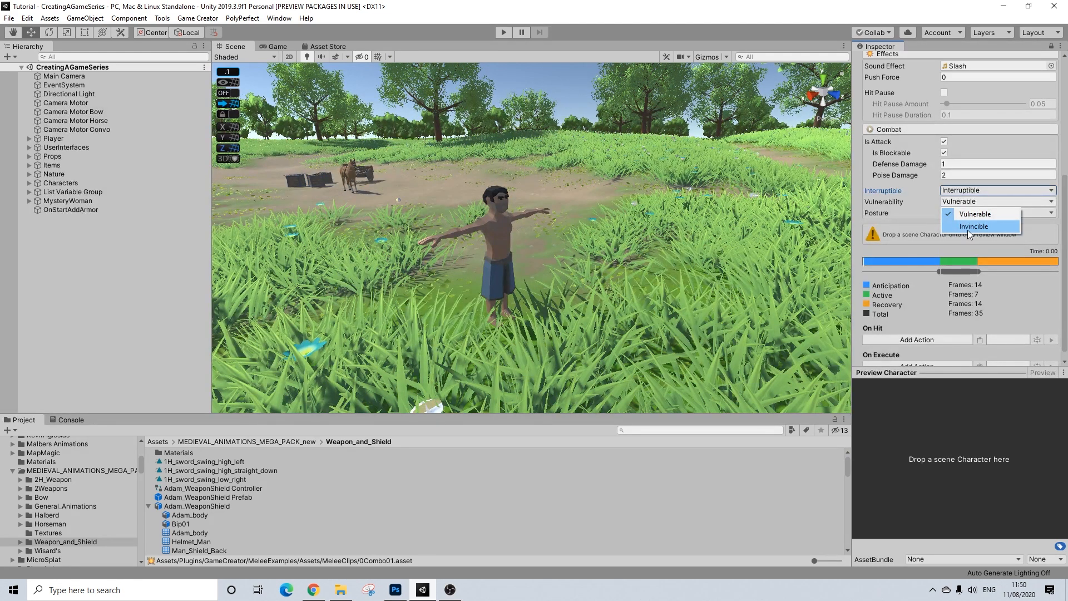
click(916, 190)
click(953, 213)
click(952, 215)
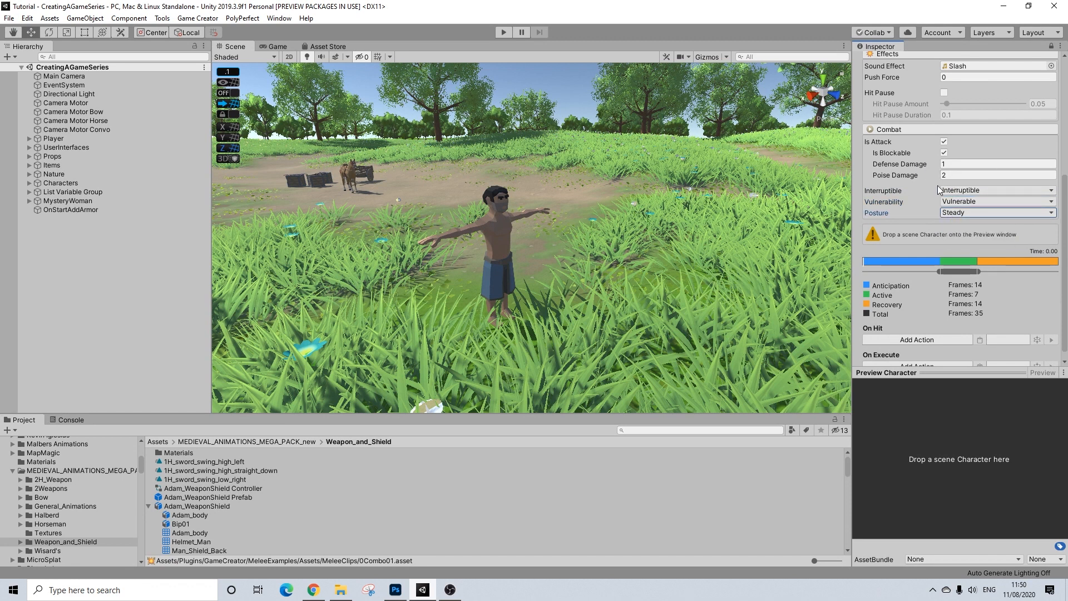
scroll(907, 195, up, 6)
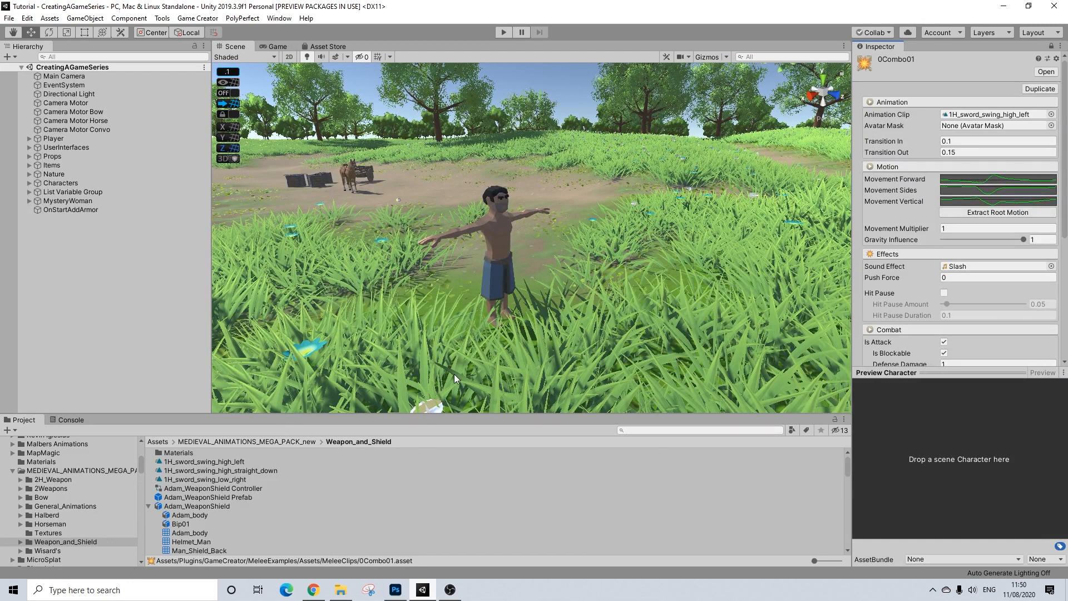
- Search the project assets for "0c" to locate 0Combo01, and clear the search to show its MeleeClips folder
click(633, 429)
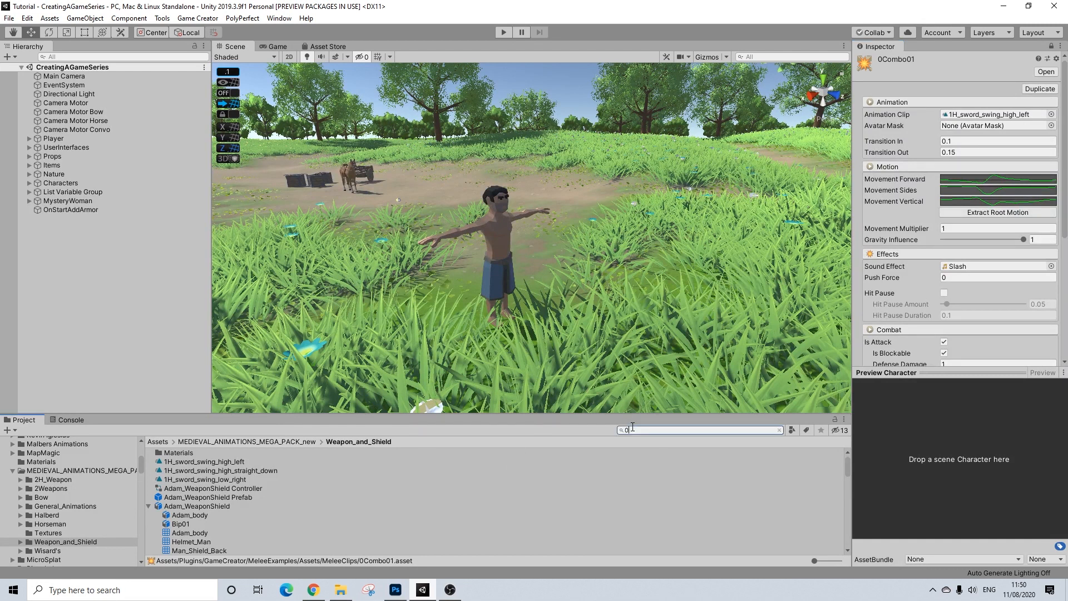
text(0c)
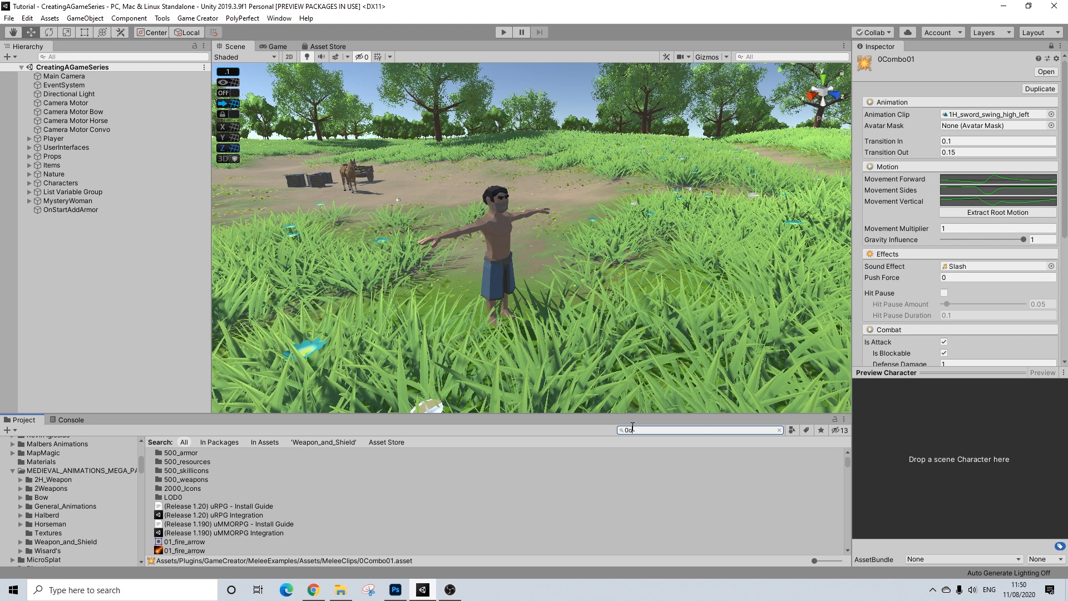
click(779, 429)
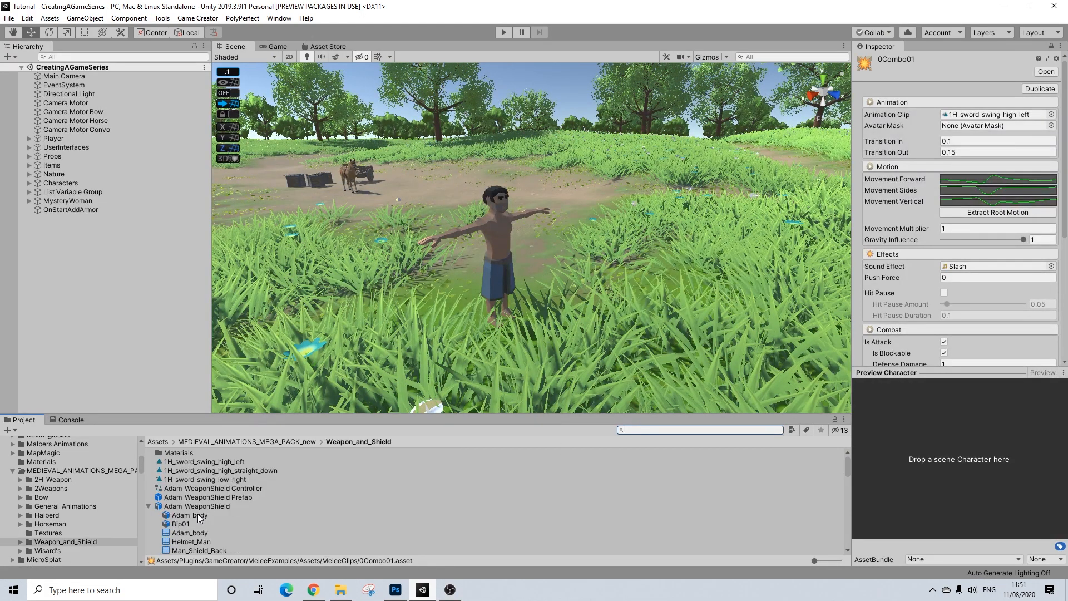
text(0)
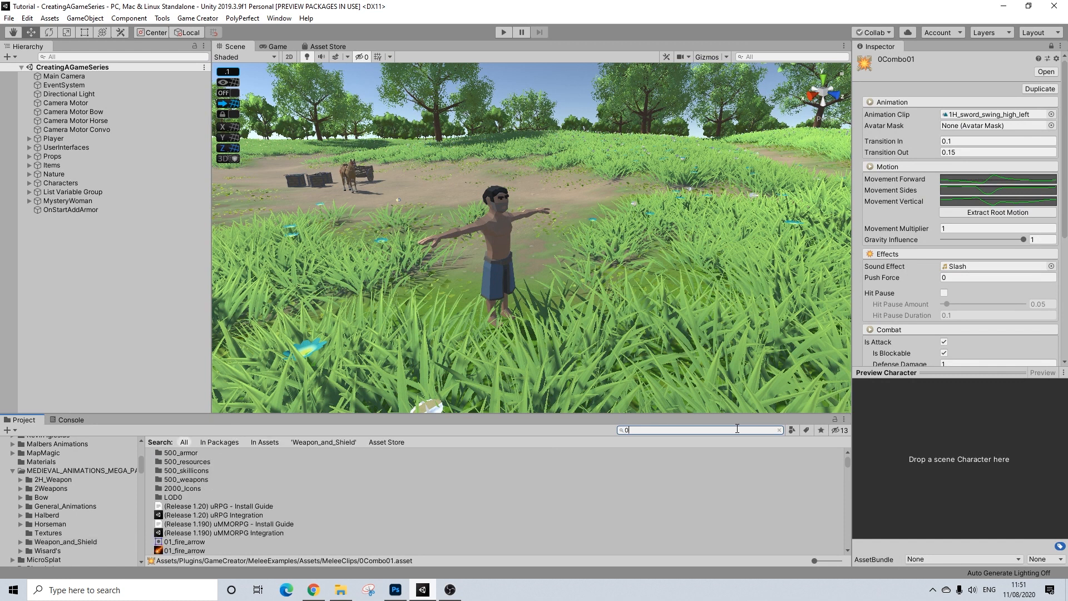
click(183, 462)
click(779, 429)
scroll(195, 489, down, 3)
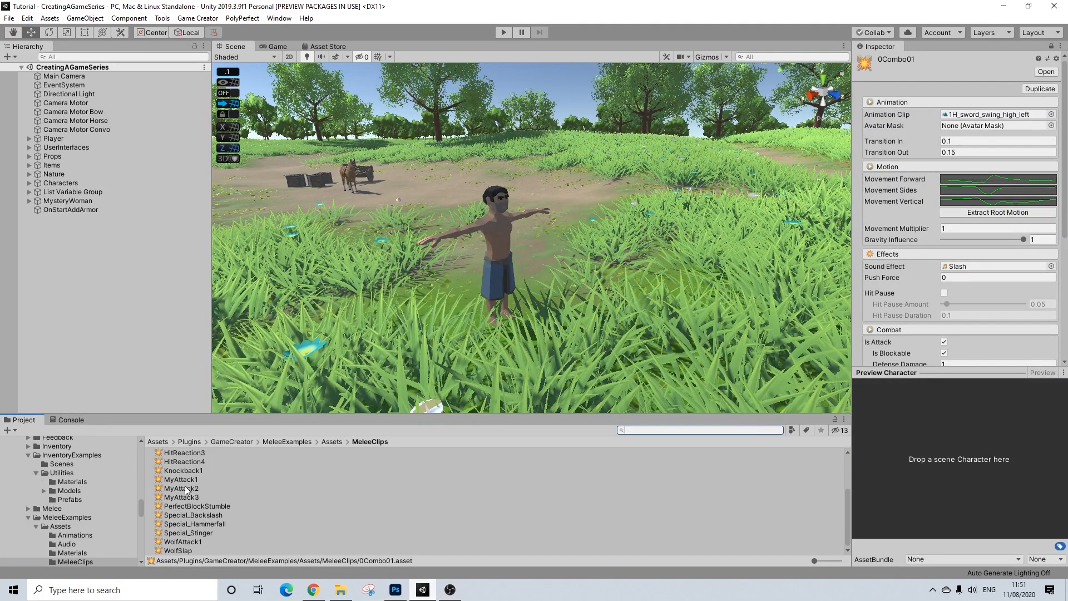
- Duplicate the MyAttack2 and MyAttack3 melee clips together in the MeleeClips folder
click(188, 488)
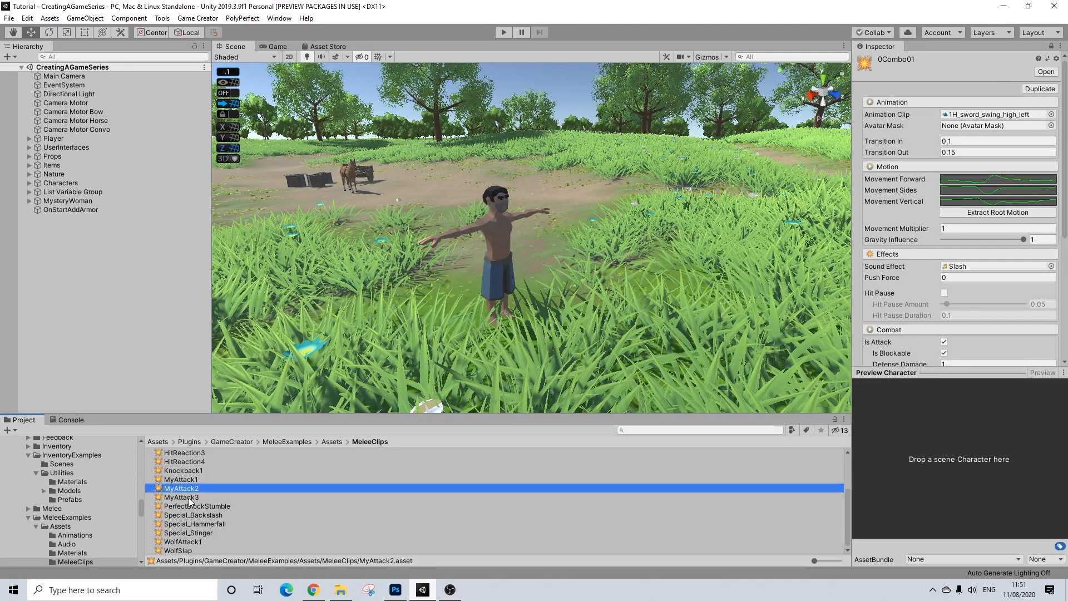
shift+click(188, 498)
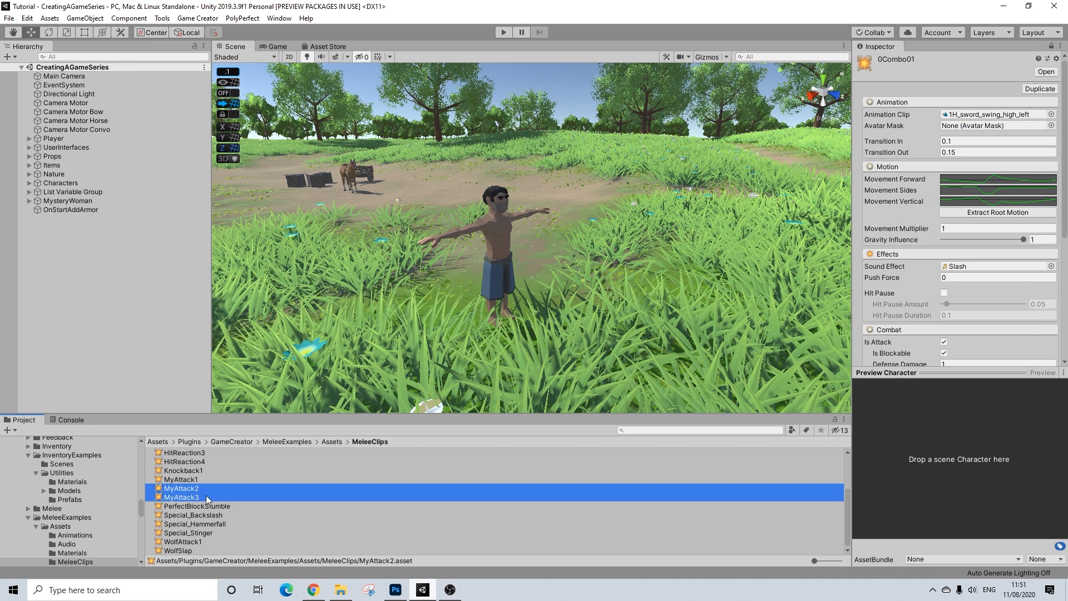
key(ctrl+d)
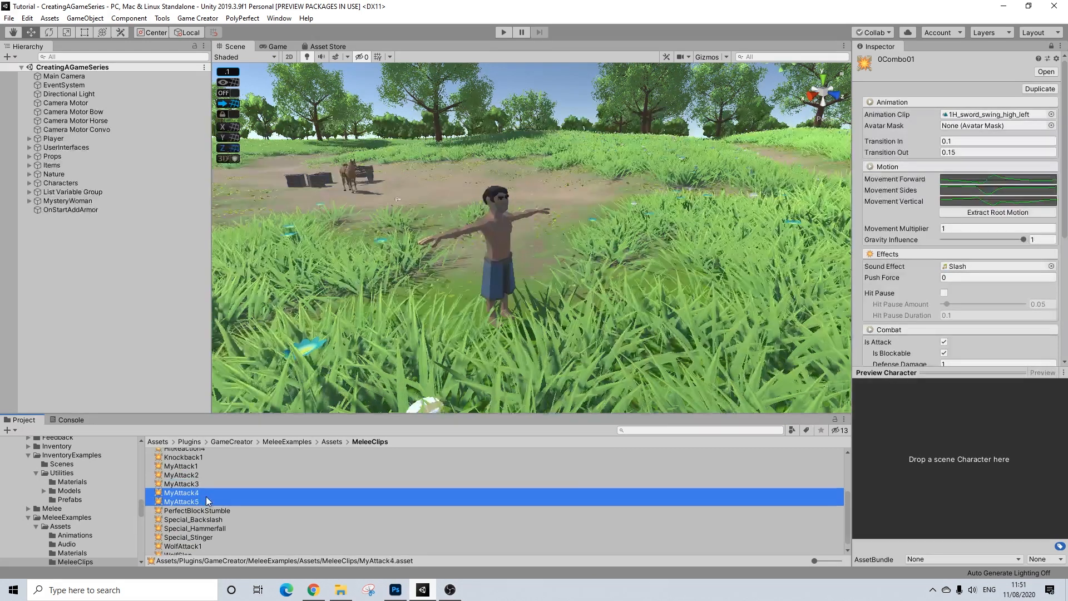
- Rename the duplicated clip MyAttack4 as 0Combo2
right_click(190, 495)
click(191, 495)
click(191, 495)
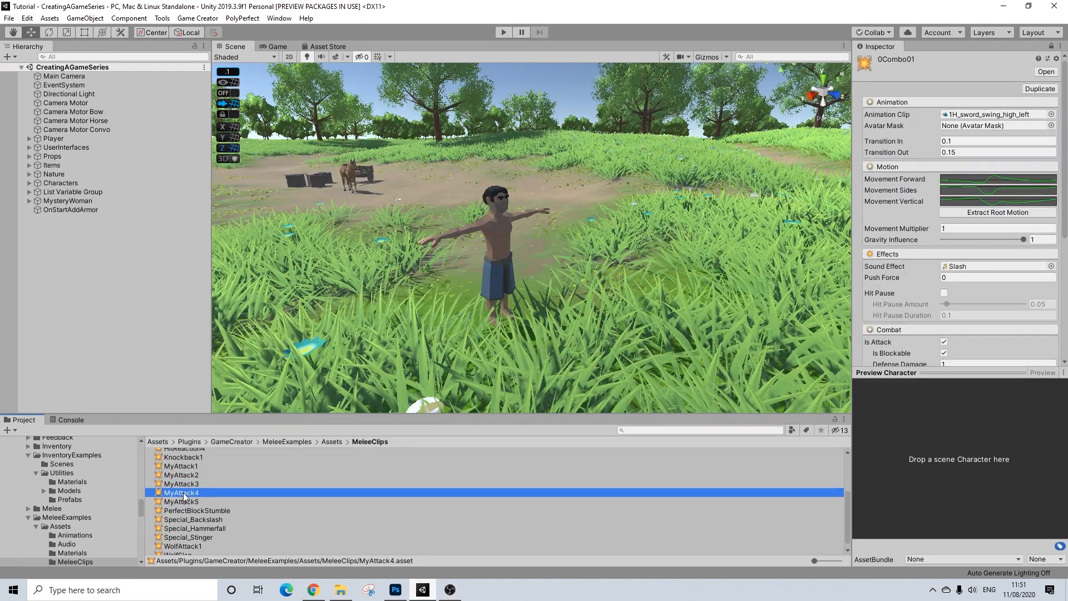
right_click(188, 495)
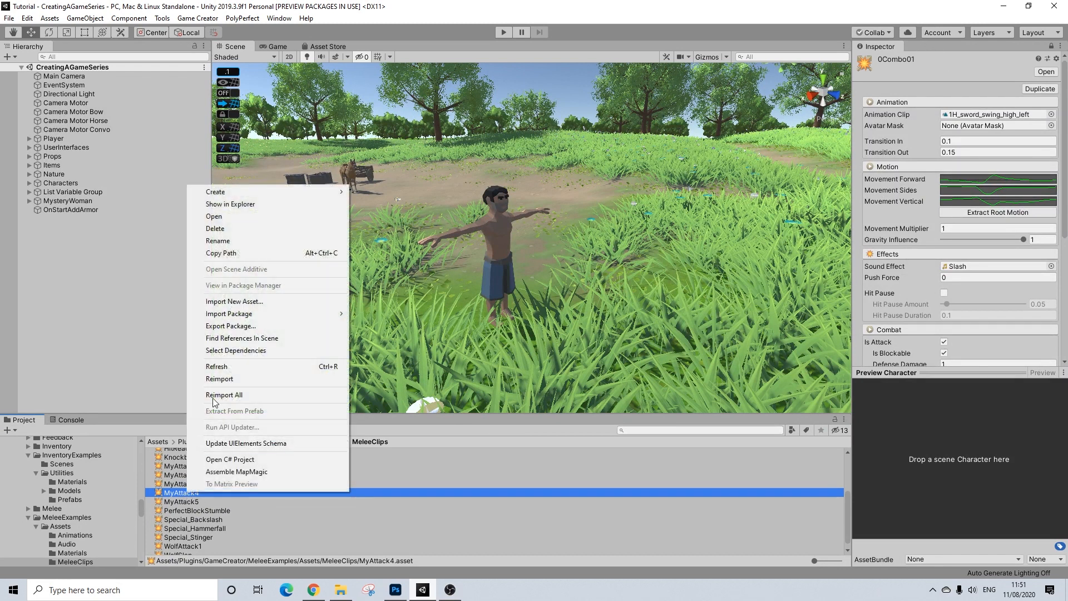
click(217, 240)
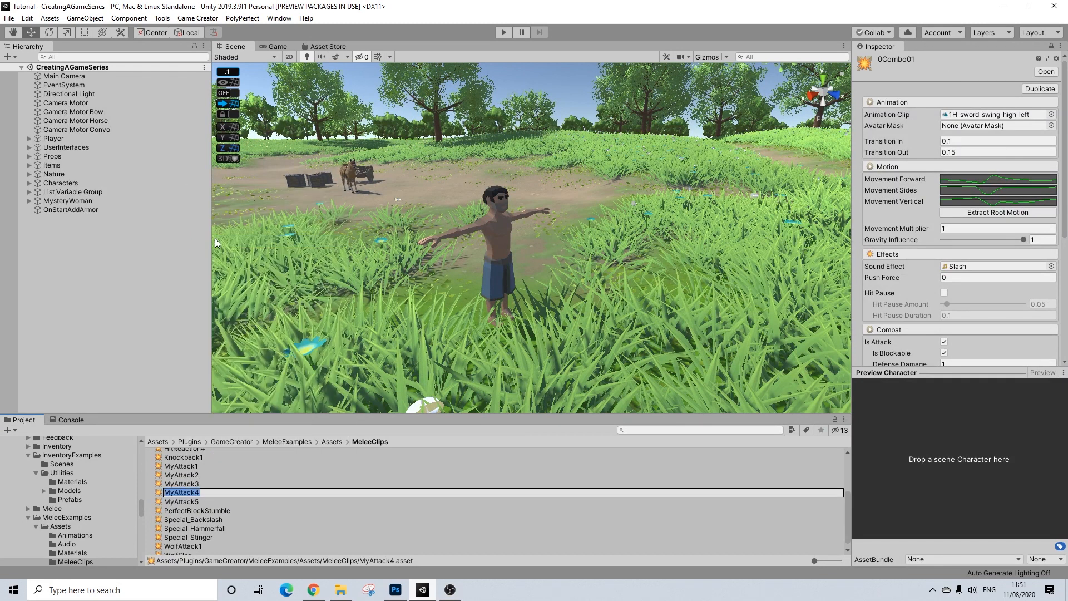
text(0Cbm)
key(BackSpace)
key(BackSpace)
text(ombo2)
key(Return)
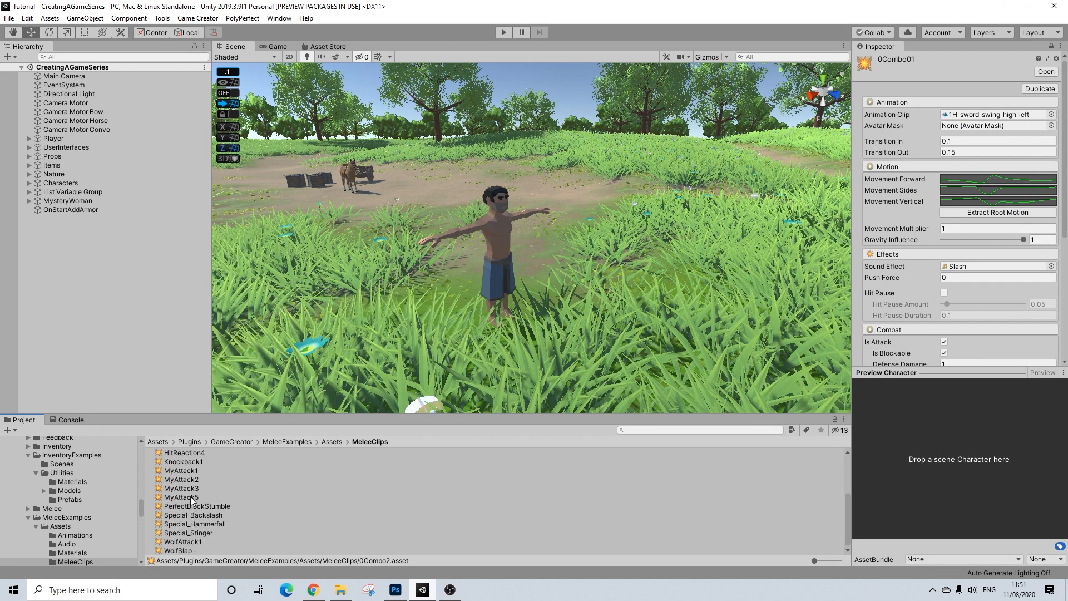
- Rename the duplicated clip MyAttack5 as 0Combo3
right_click(192, 498)
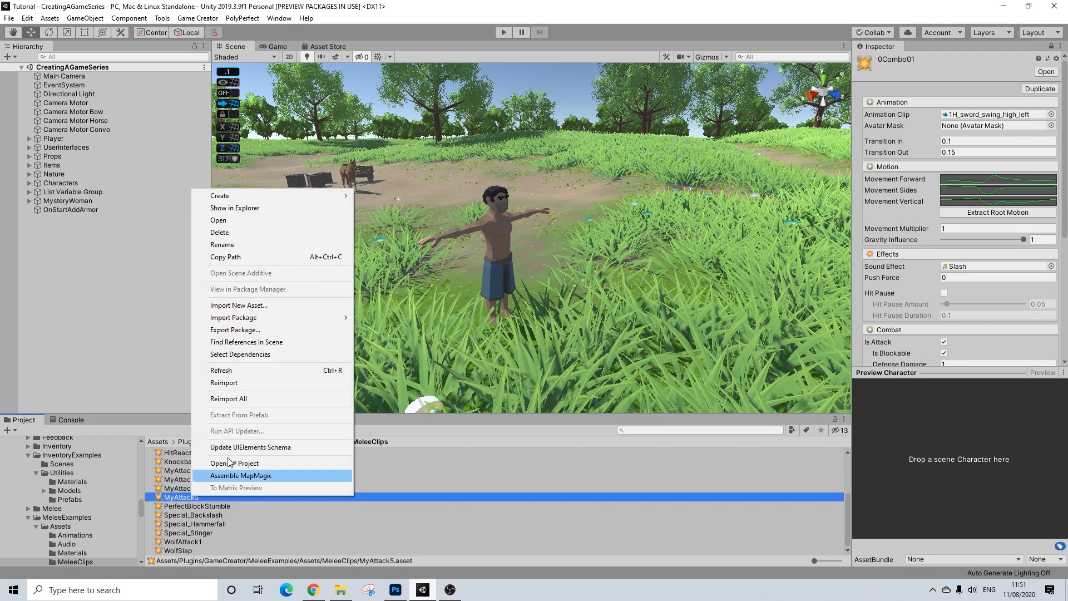
click(229, 244)
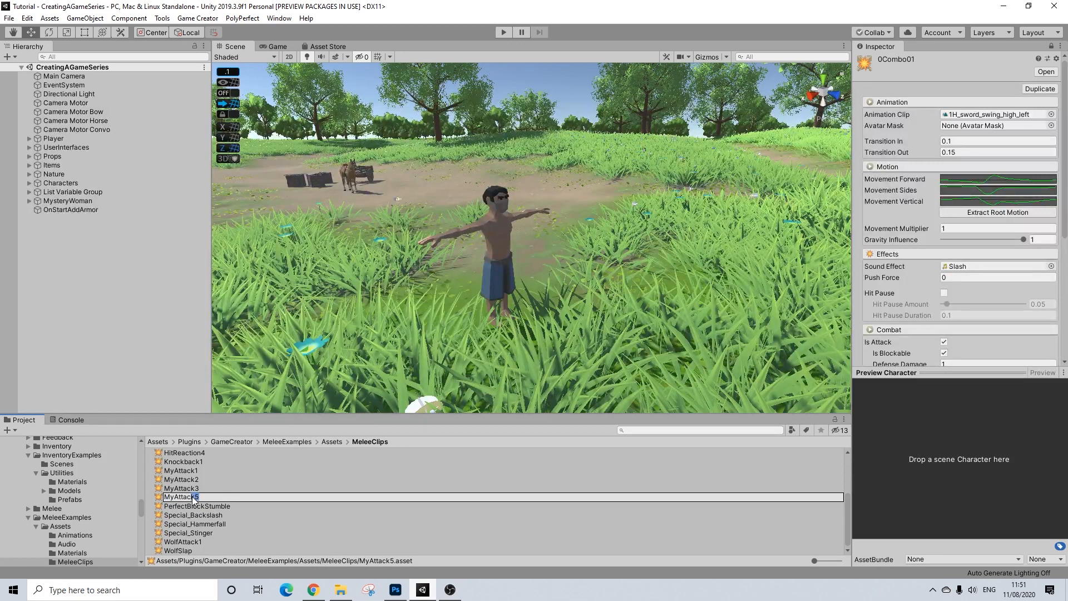
text(0Combo3)
click(163, 496)
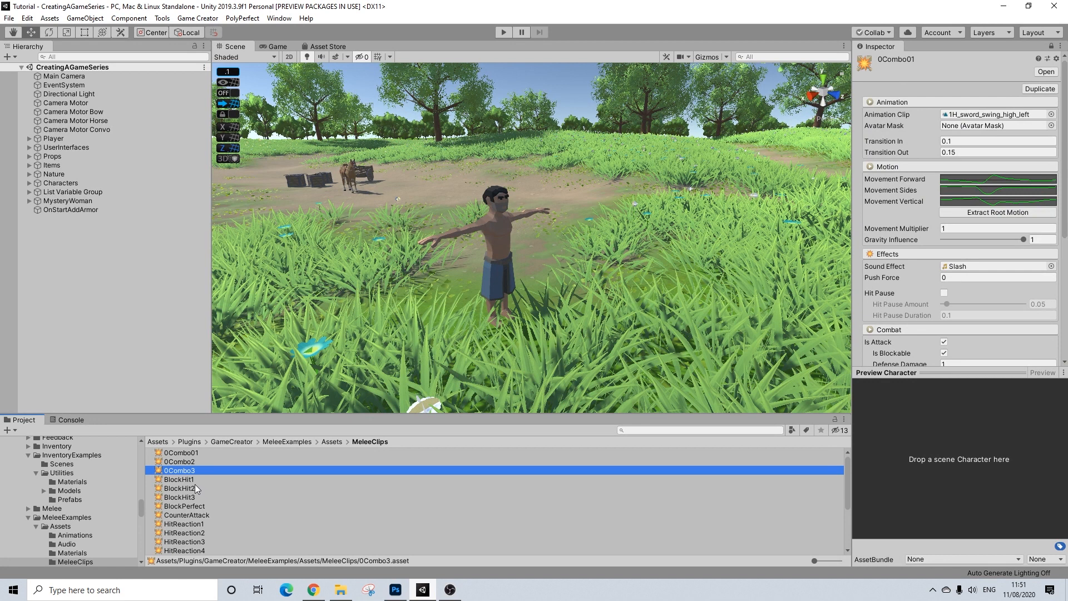
- Duplicate the Special_Stinger melee clip and rename the copy as 0Special_Stinger
scroll(192, 486, down, 5)
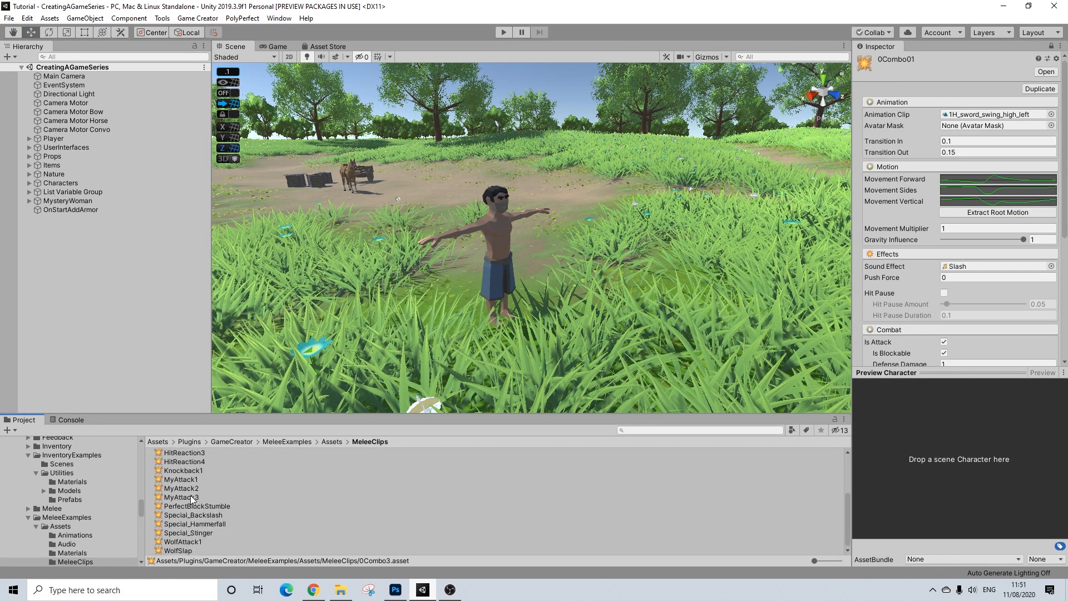
click(194, 534)
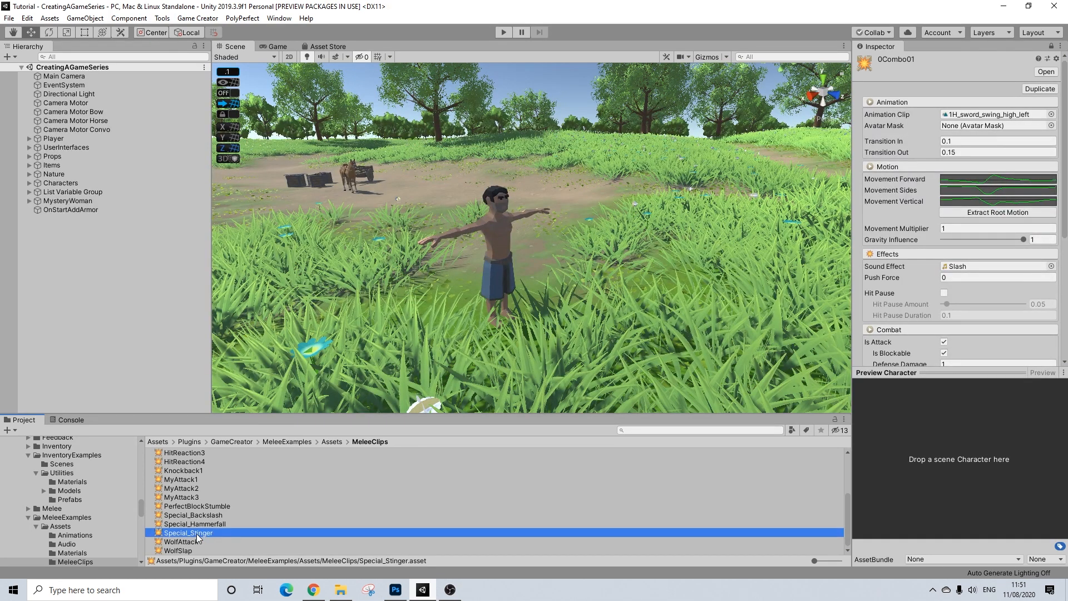
key(ctrl+d)
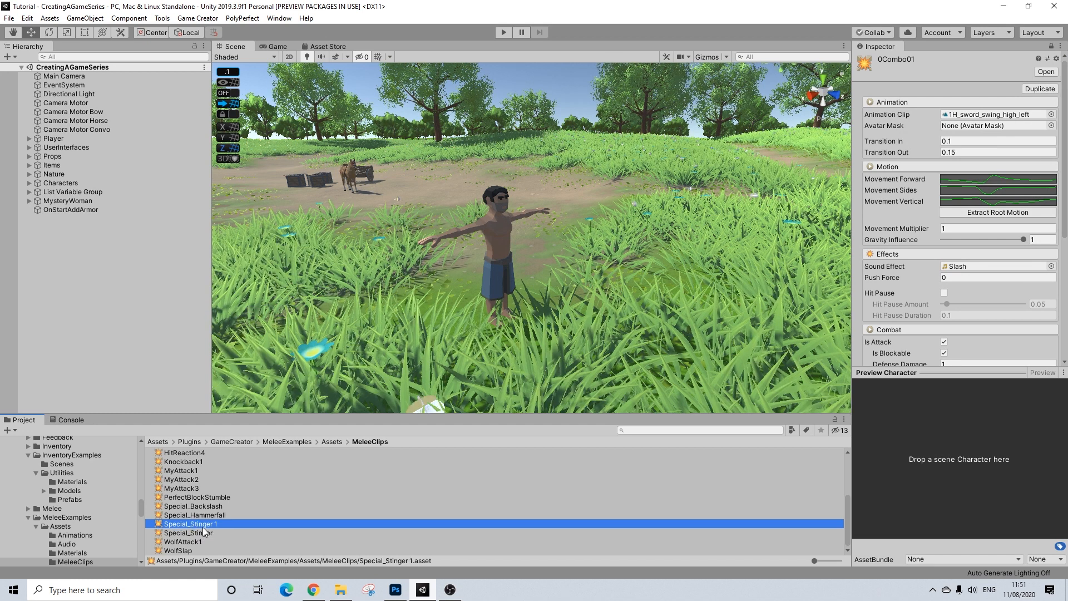
right_click(207, 529)
click(278, 278)
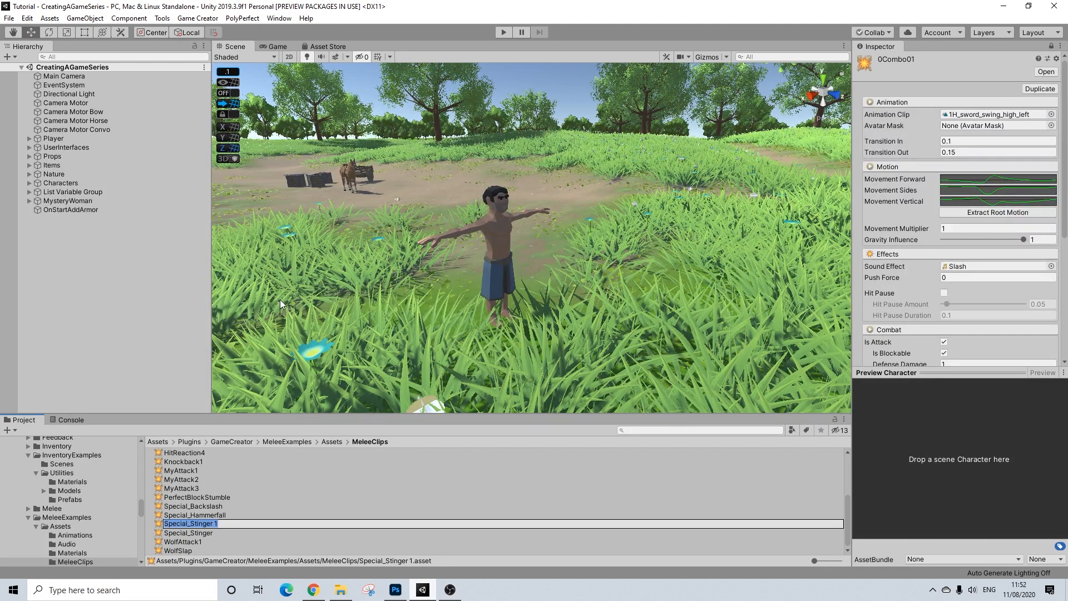
click(237, 523)
double_click(215, 524)
key(BackSpace)
text(0)
key(Return)
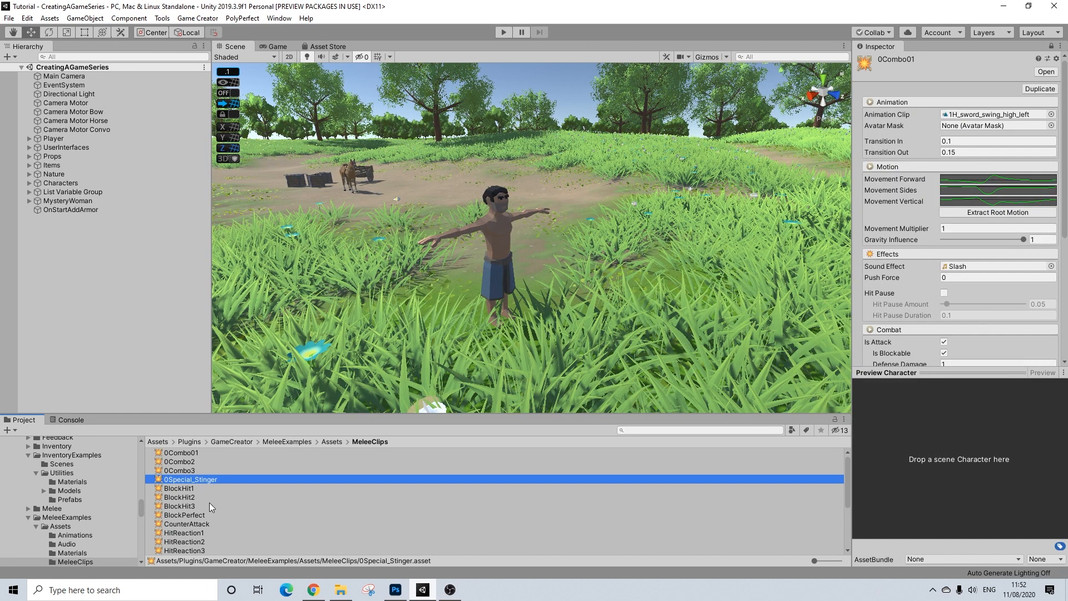
- Duplicate the Special_Hammerfall melee clip and rename the copy as 0Special_Hammerfall
scroll(209, 502, down, 3)
scroll(209, 507, down, 2)
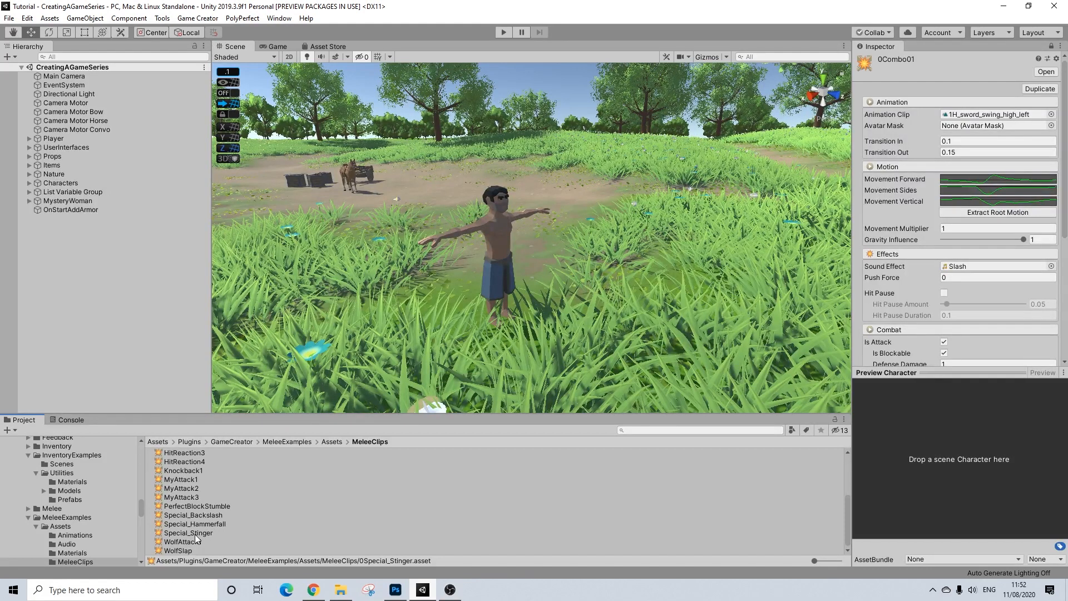
right_click(199, 525)
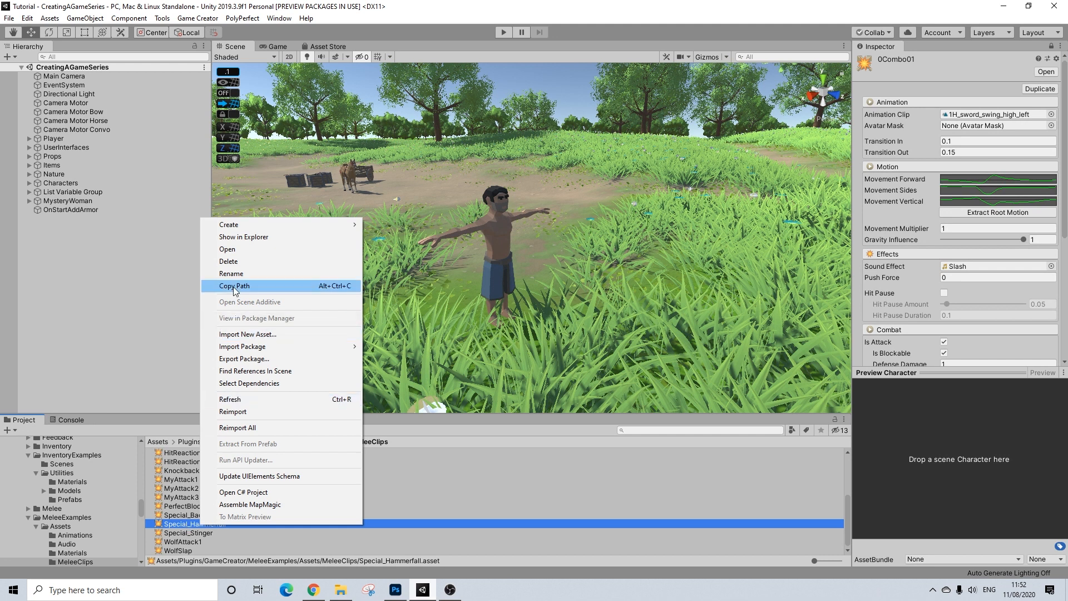
click(190, 527)
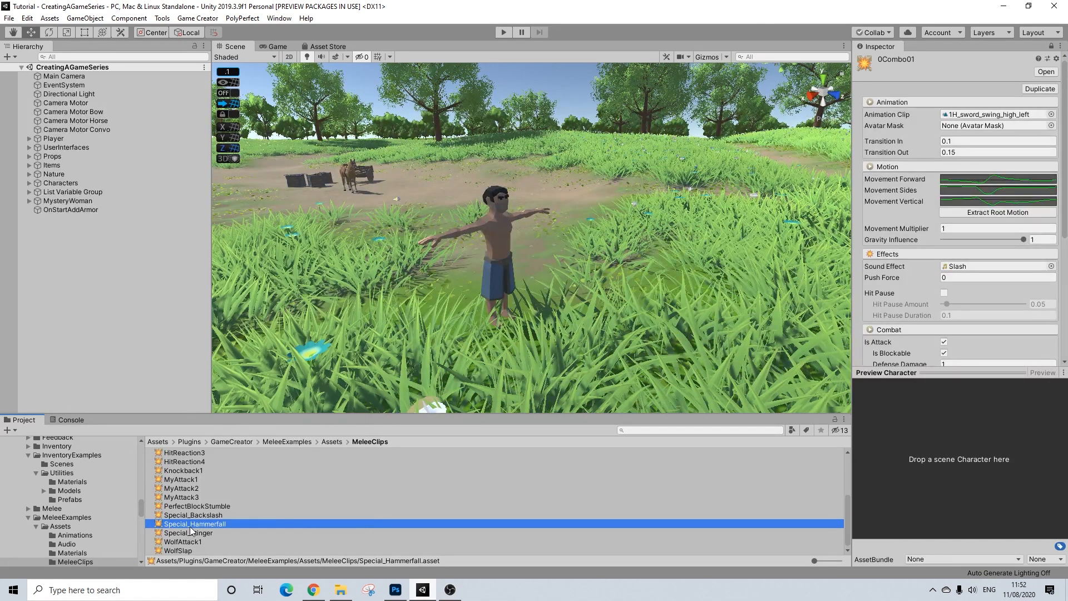
key(ctrl+d)
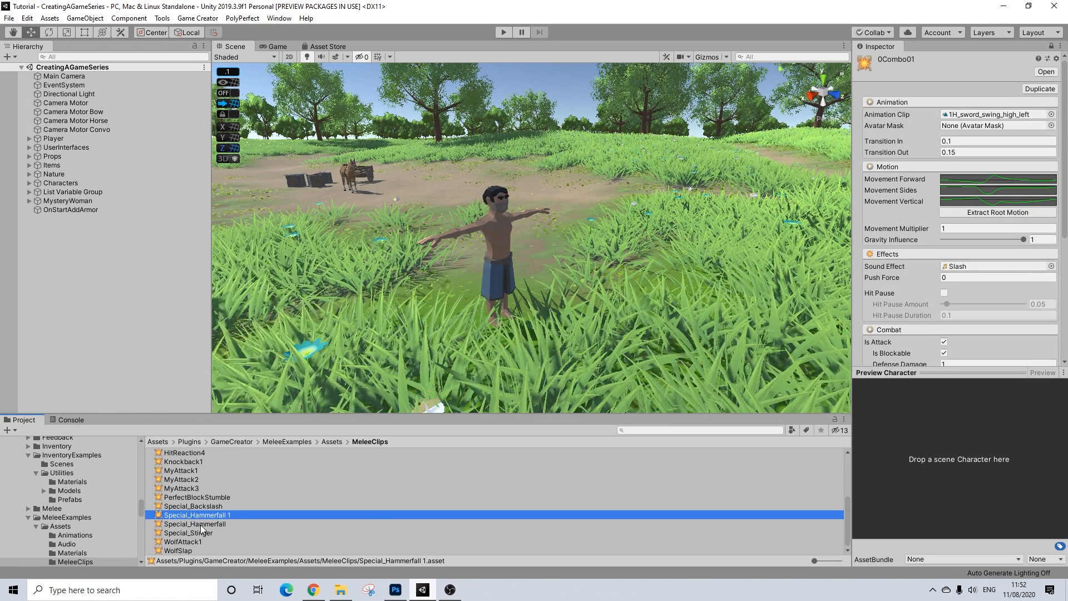
right_click(209, 518)
click(245, 262)
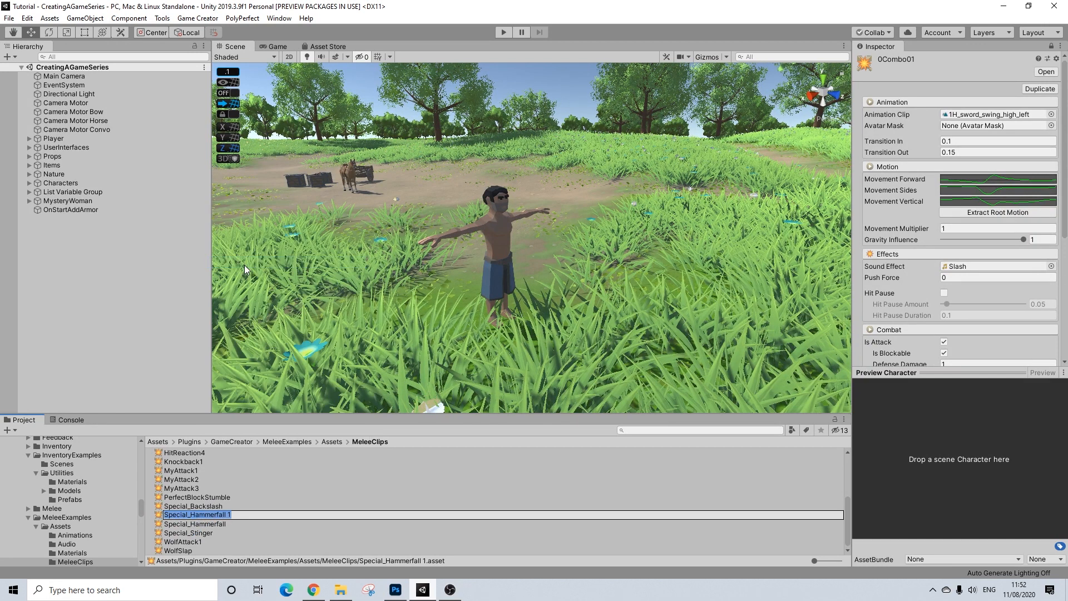
key(Home)
text(0)
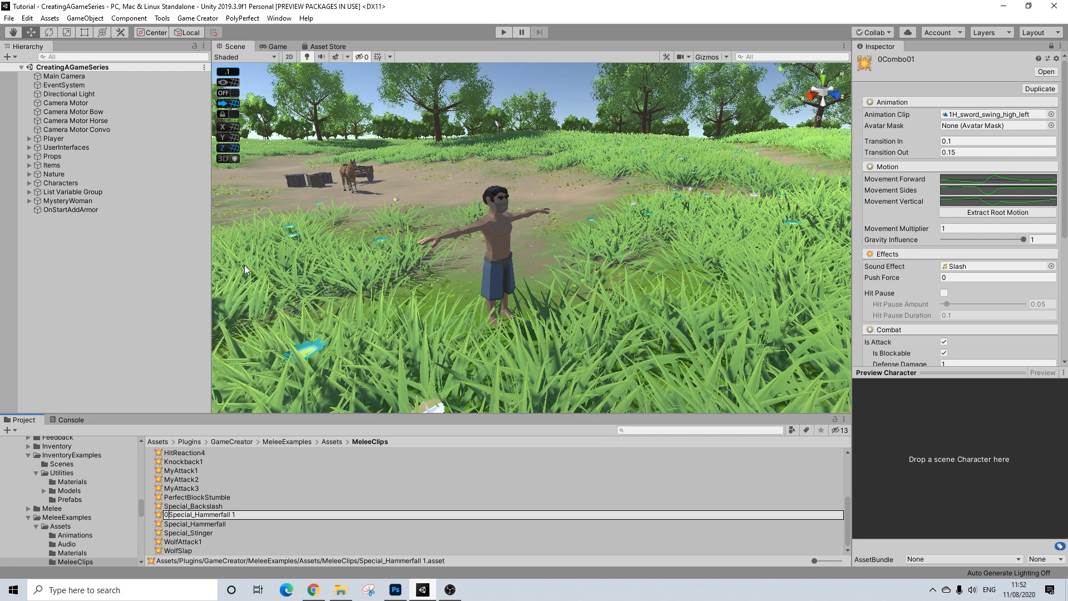
key(End)
key(BackSpace)
key(Return)
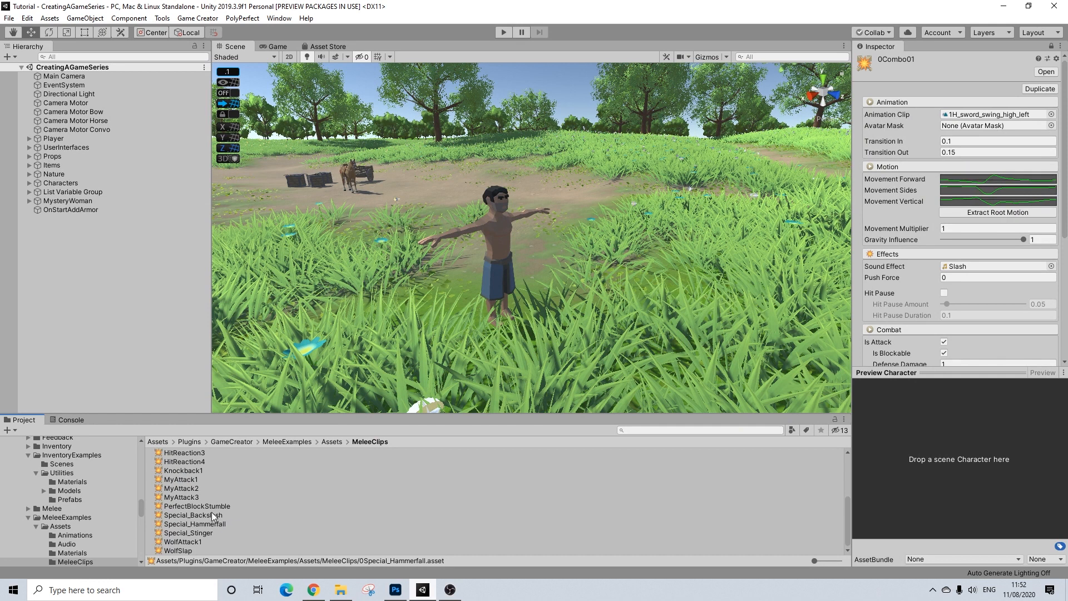
right_click(212, 515)
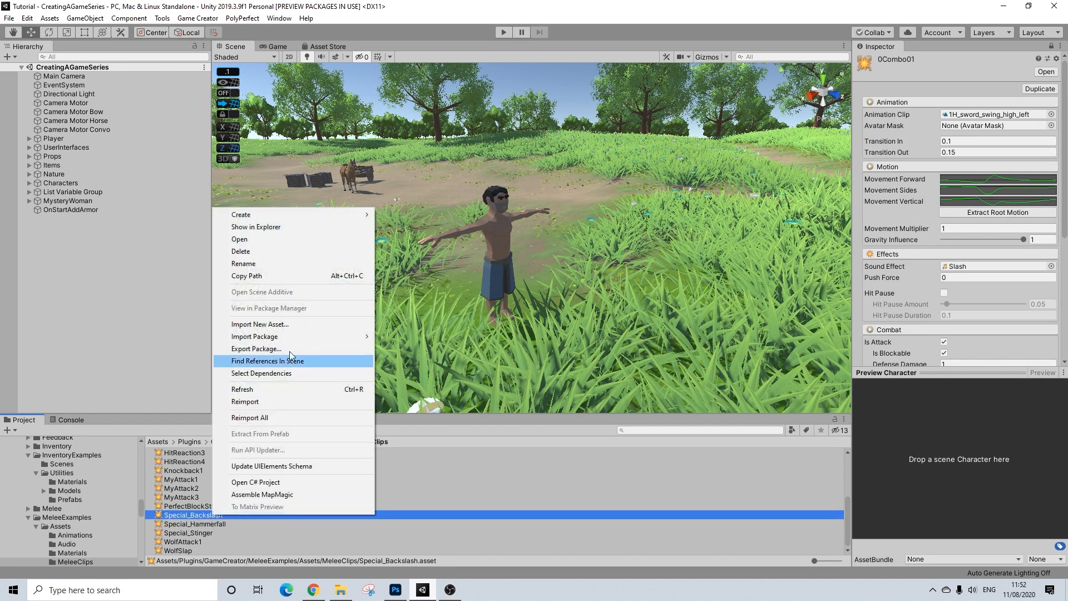
click(265, 264)
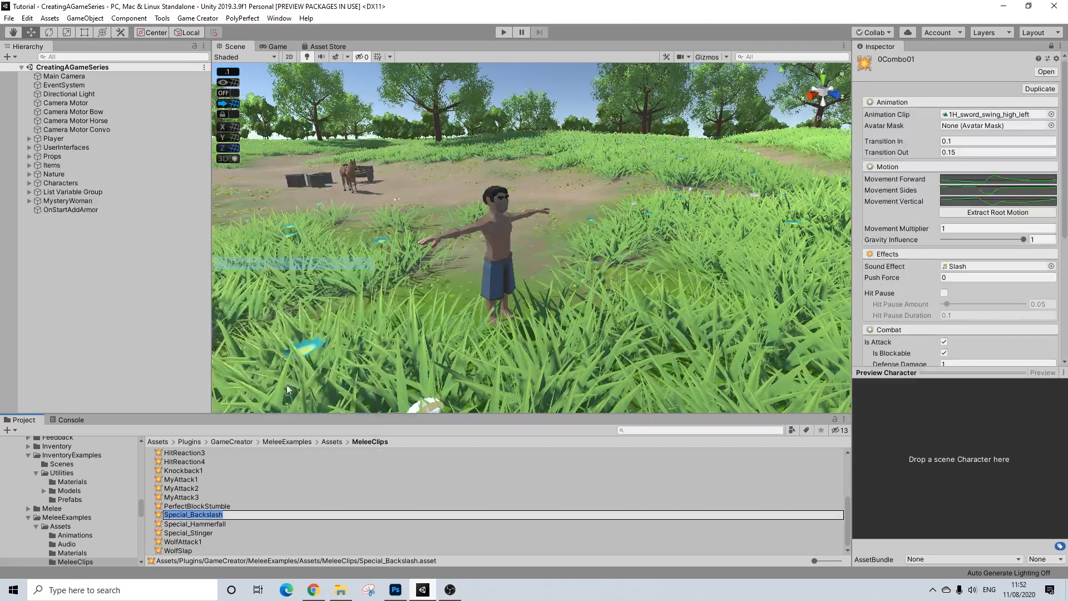
click(167, 515)
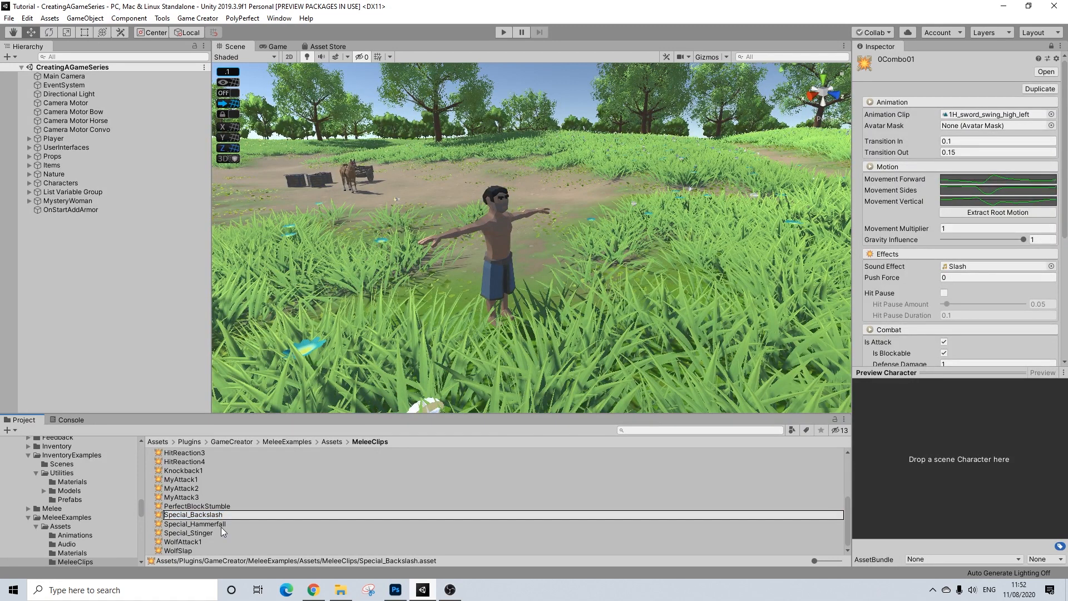
key(Return)
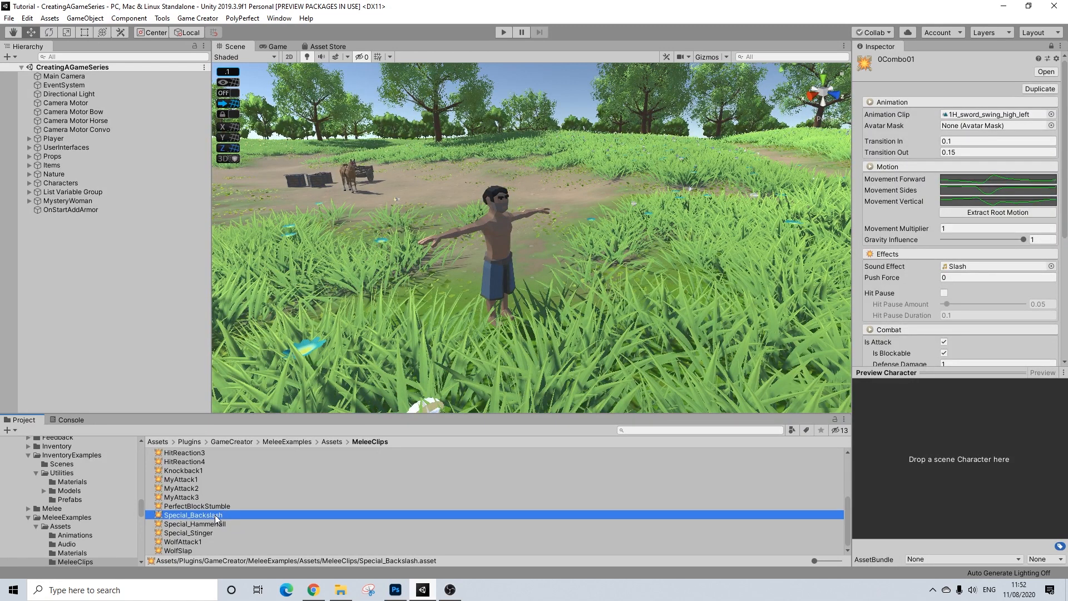
- Duplicate the Special_Backslash melee clip and rename the copy as 0Special_Backslash
key(ctrl+d)
right_click(225, 504)
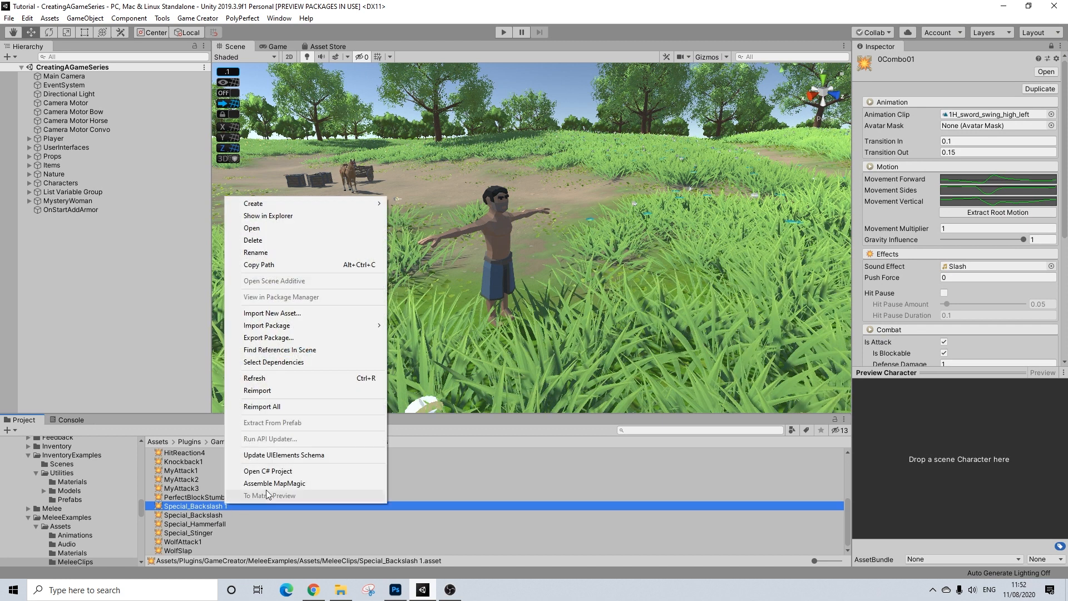
click(256, 253)
double_click(224, 505)
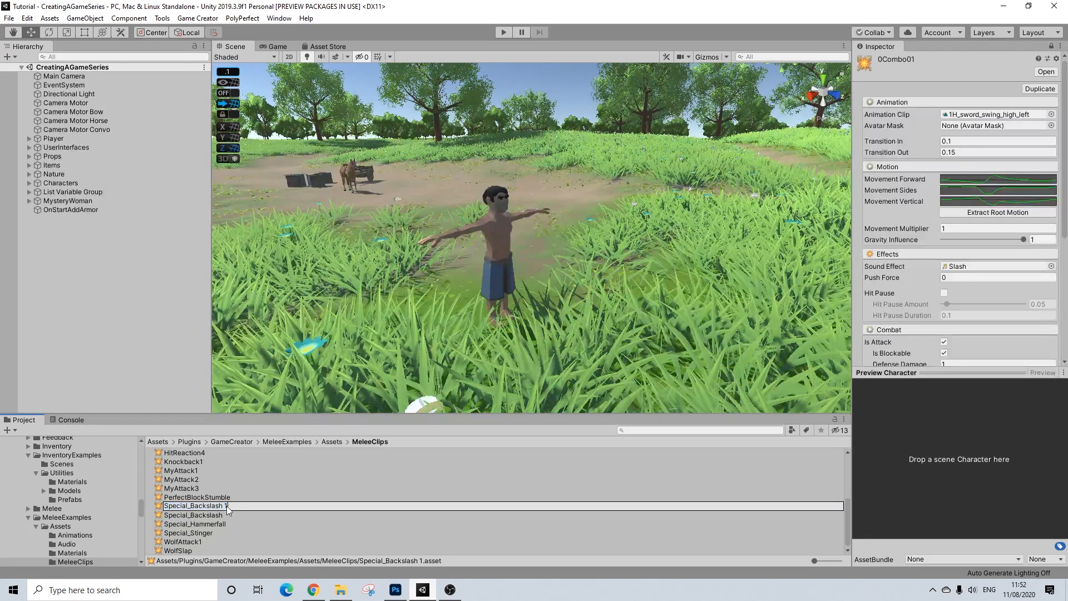
key(BackSpace)
key(Home)
text(0)
key(Return)
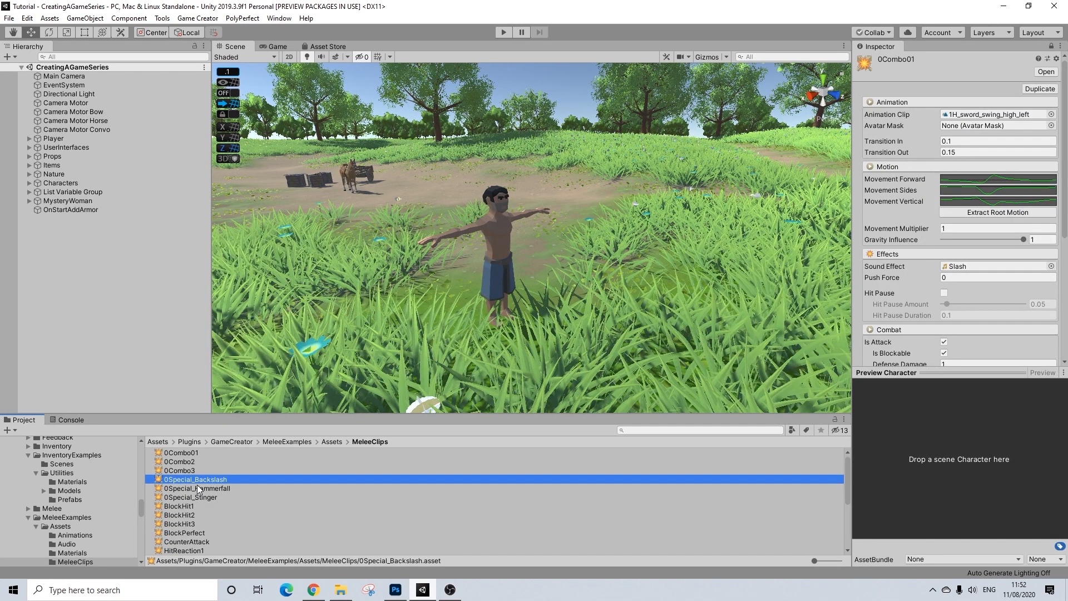
- Rename the melee clip 0Combo01 as 0Combo1
right_click(195, 454)
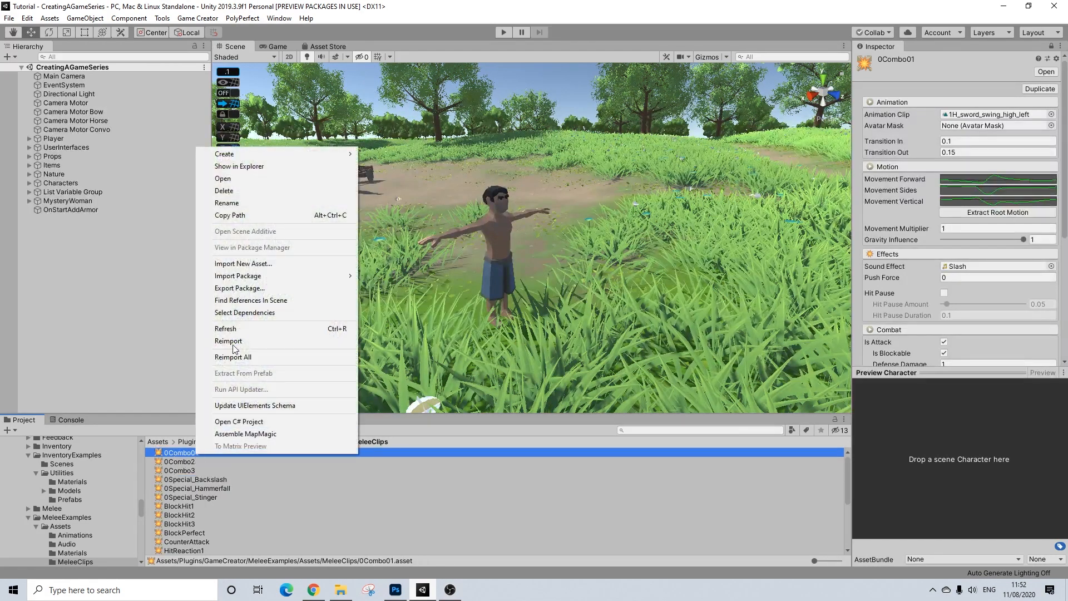
click(234, 203)
click(211, 451)
key(BackSpace)
key(BackSpace)
text(1)
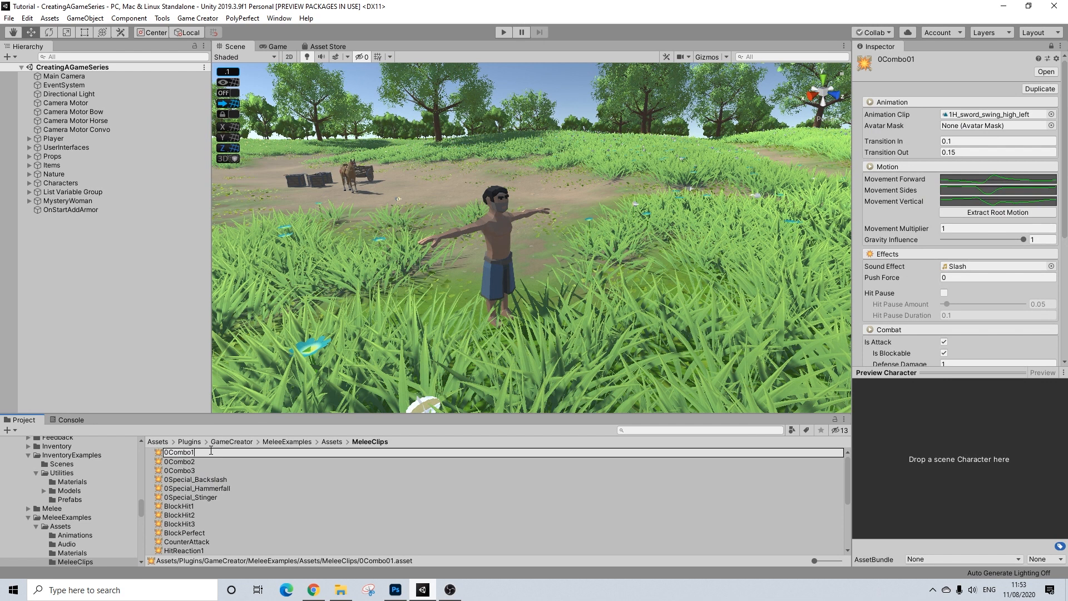
key(Return)
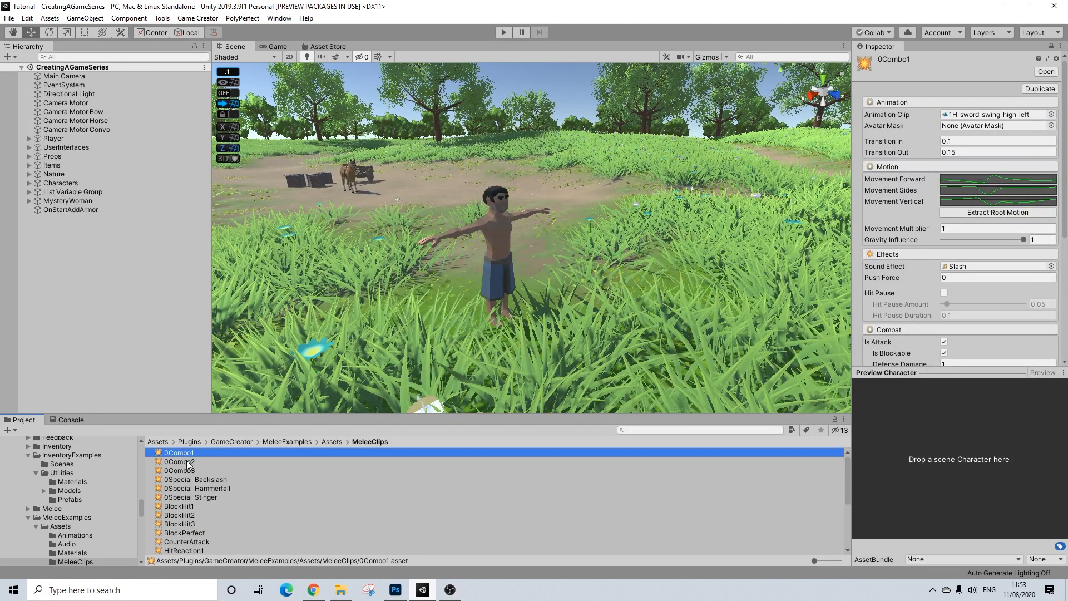
- Compare the animation clips assigned to 0Combo1 and 0Combo2, and search the available animation clips for "1h" from 0Combo2
click(188, 463)
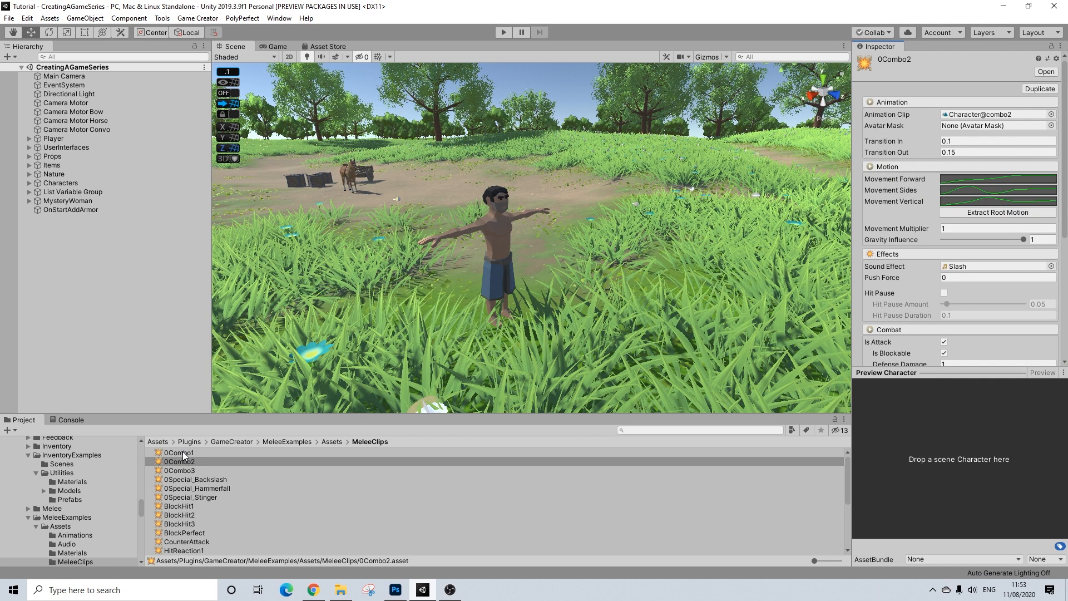
click(183, 453)
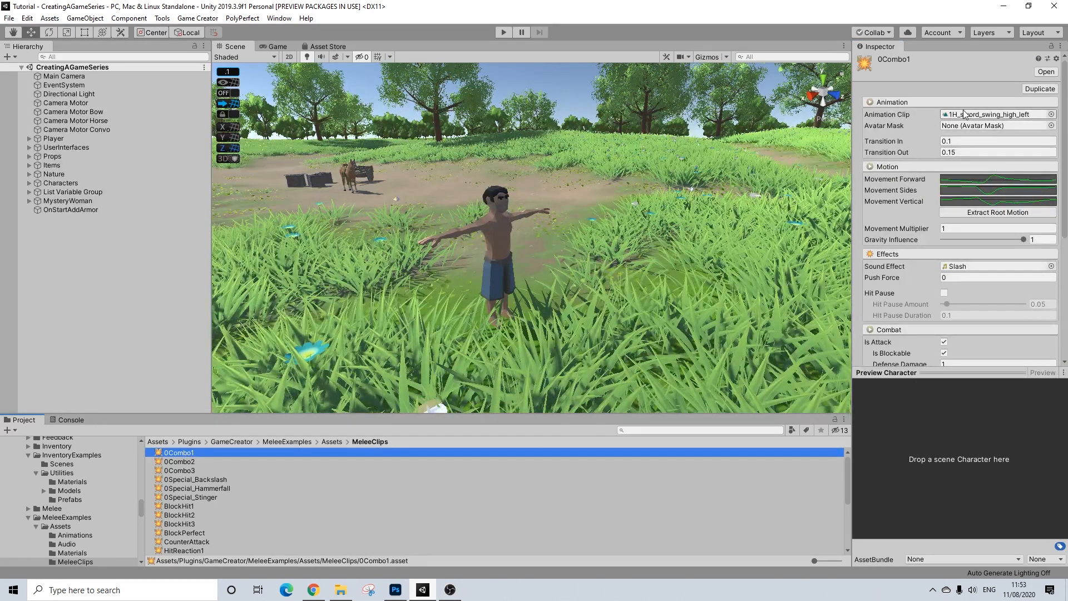
click(194, 462)
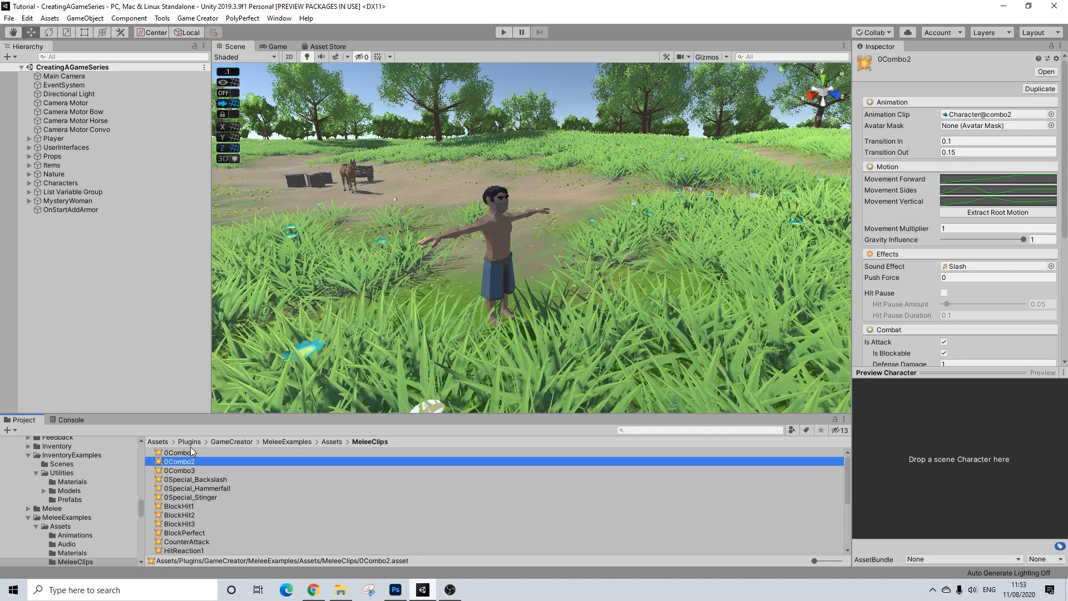
click(190, 452)
click(179, 462)
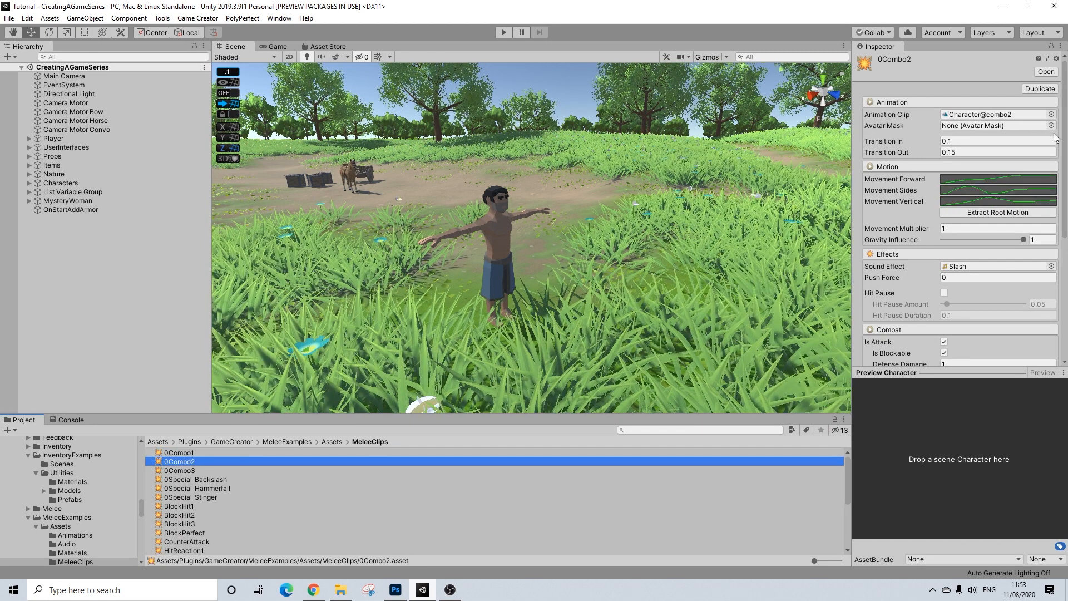
click(1051, 114)
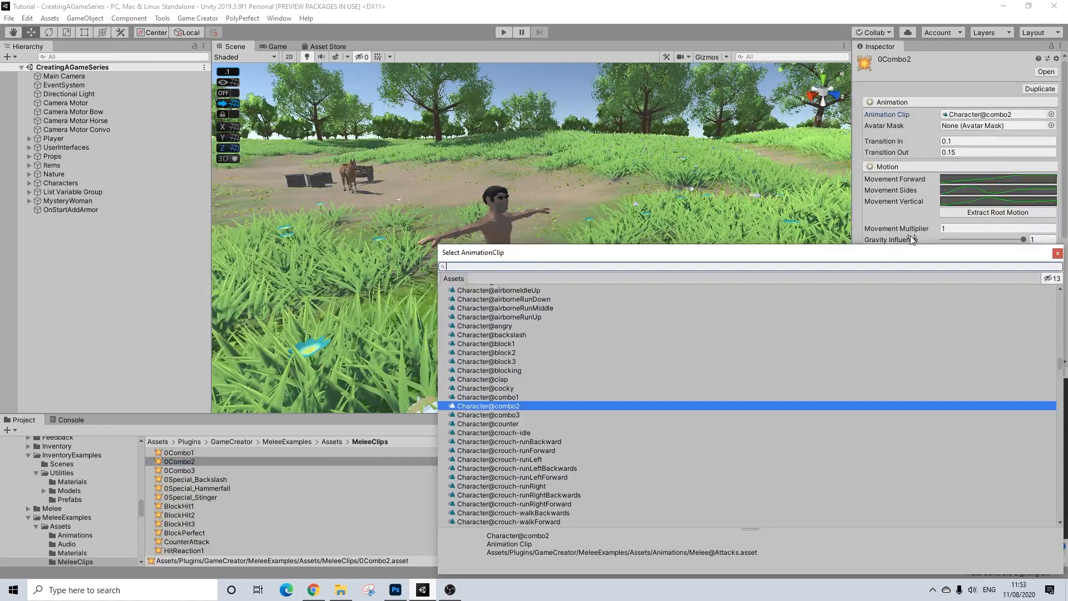
text(1h)
scroll(489, 409, up, 10)
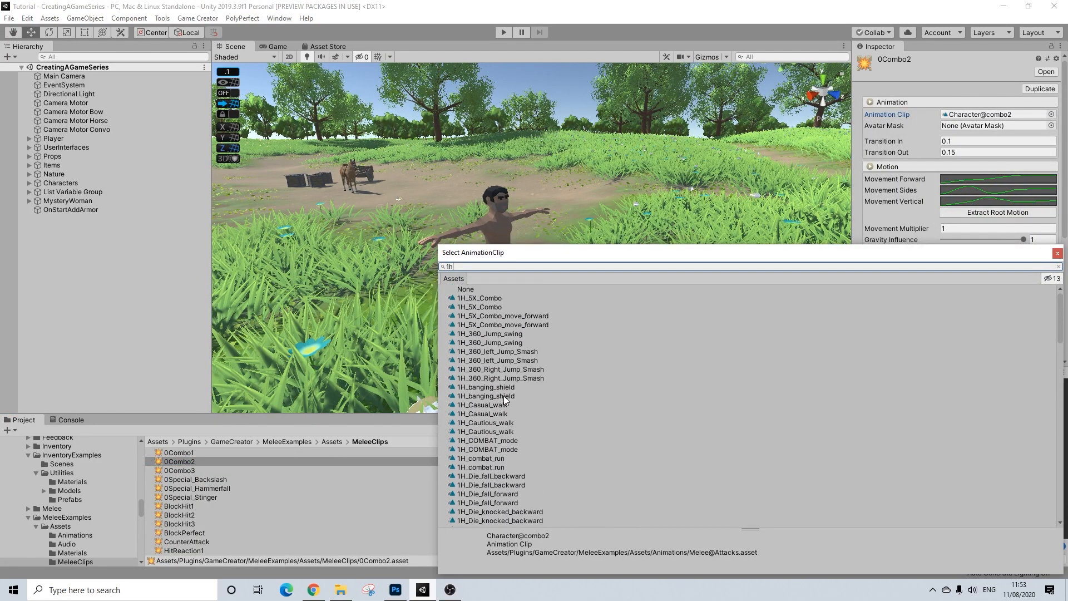
click(1058, 254)
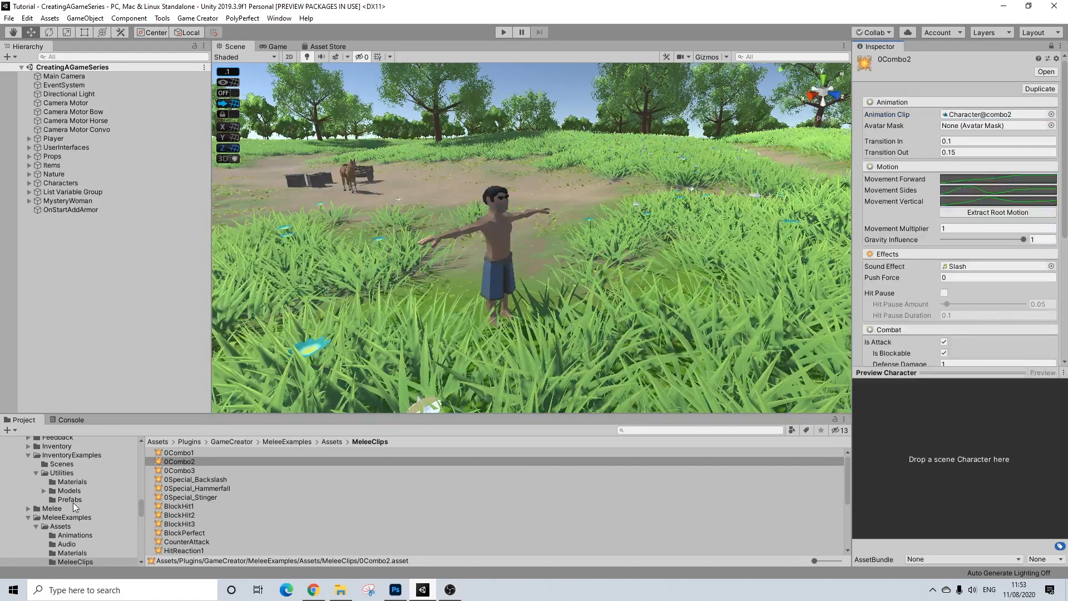
- Assign 1H_sword_swing_low_right from the Weapon_and_Shield folder as 0Combo2's animation clip and extract its root motion
scroll(72, 501, up, 10)
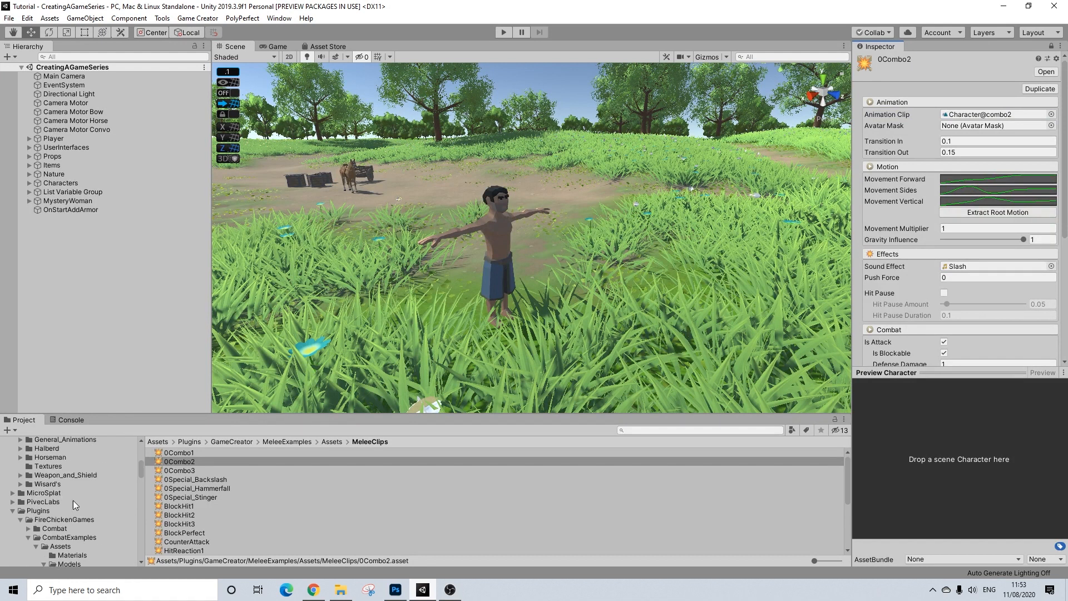
scroll(72, 500, up, 4)
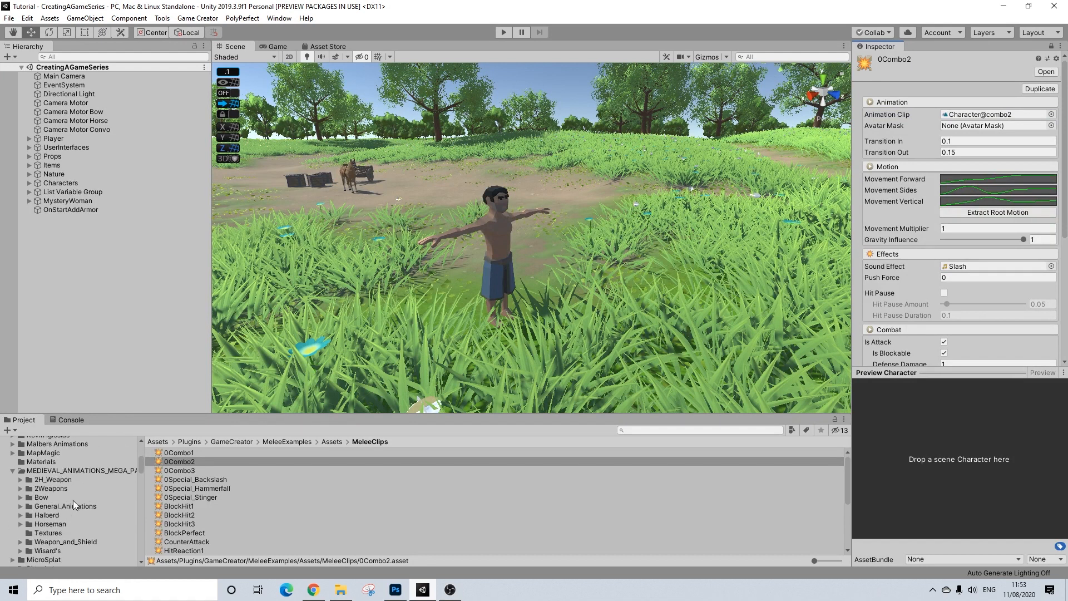
click(62, 542)
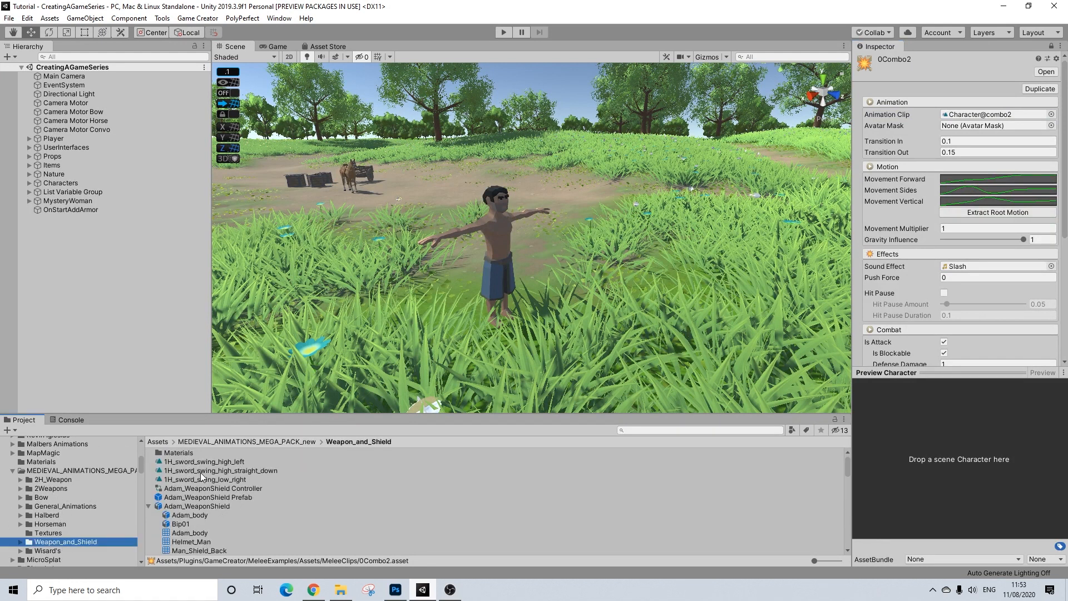
drag(203, 478, 974, 115)
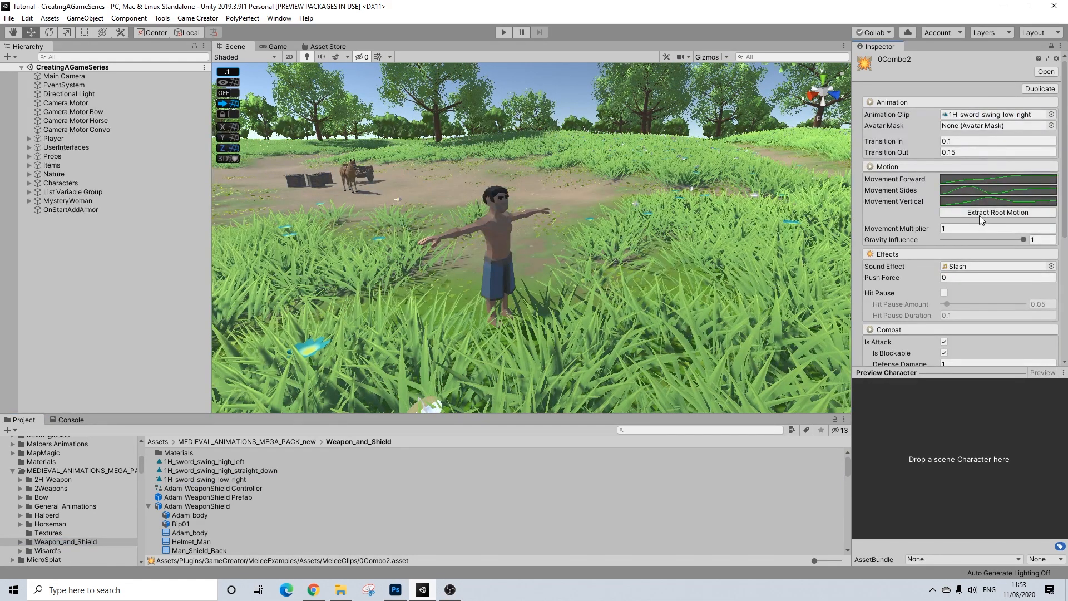
scroll(996, 250, down, 6)
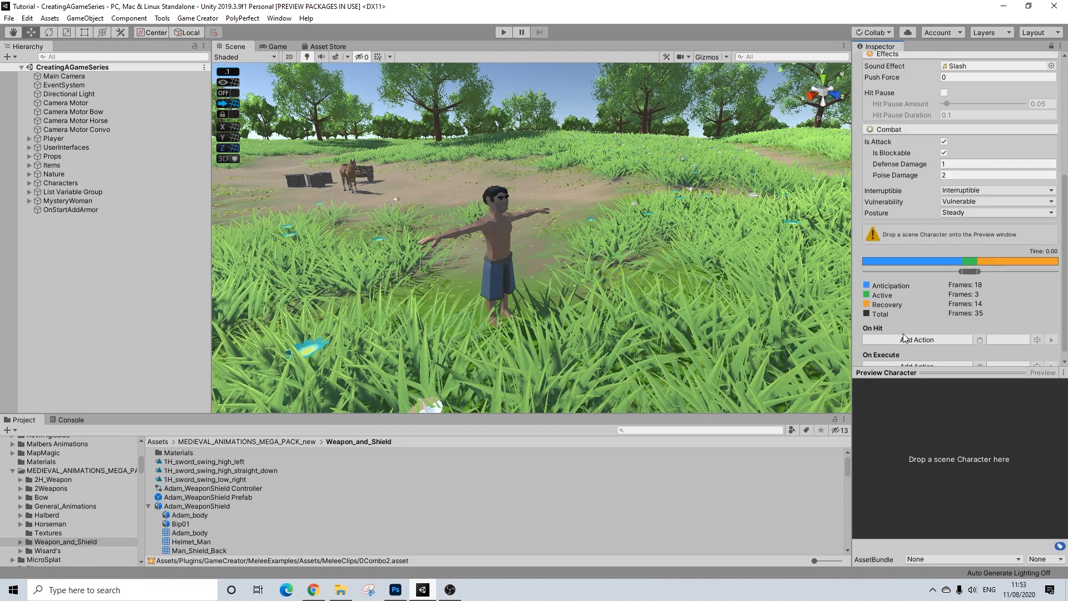
scroll(956, 236, up, 6)
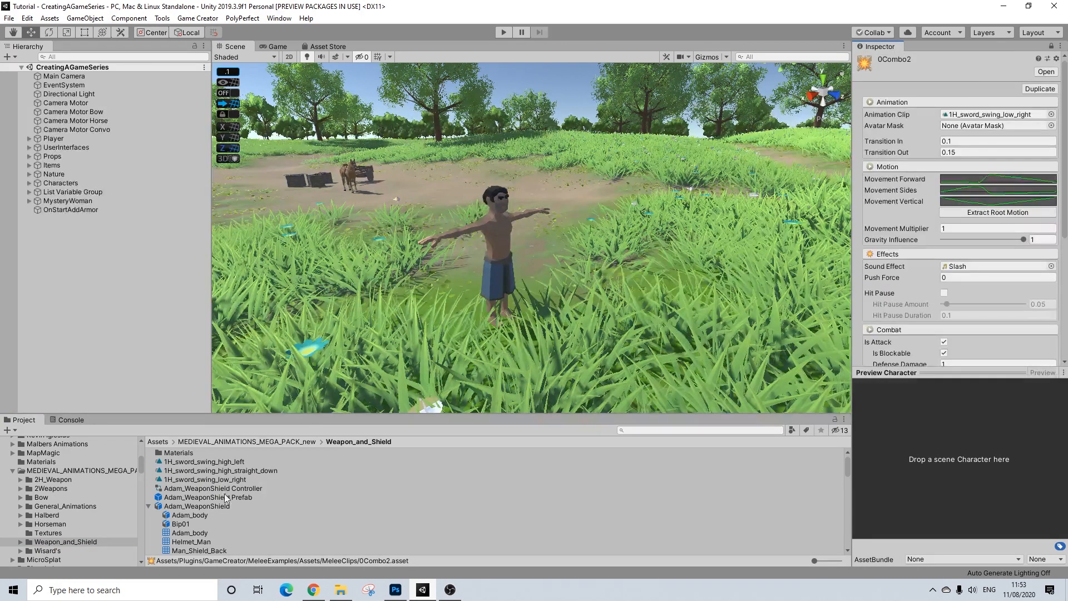
- Search the project for "0c" and show the 0Combo3 melee clip's settings, releasing the Inspector lock from 0Combo2
scroll(83, 520, down, 10)
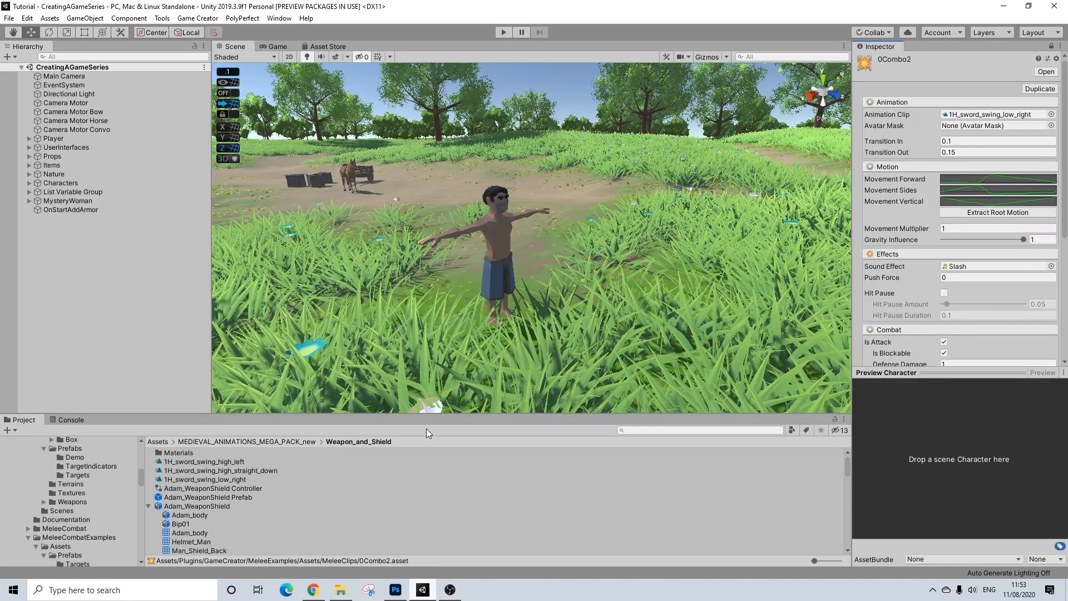
click(651, 430)
text(0)
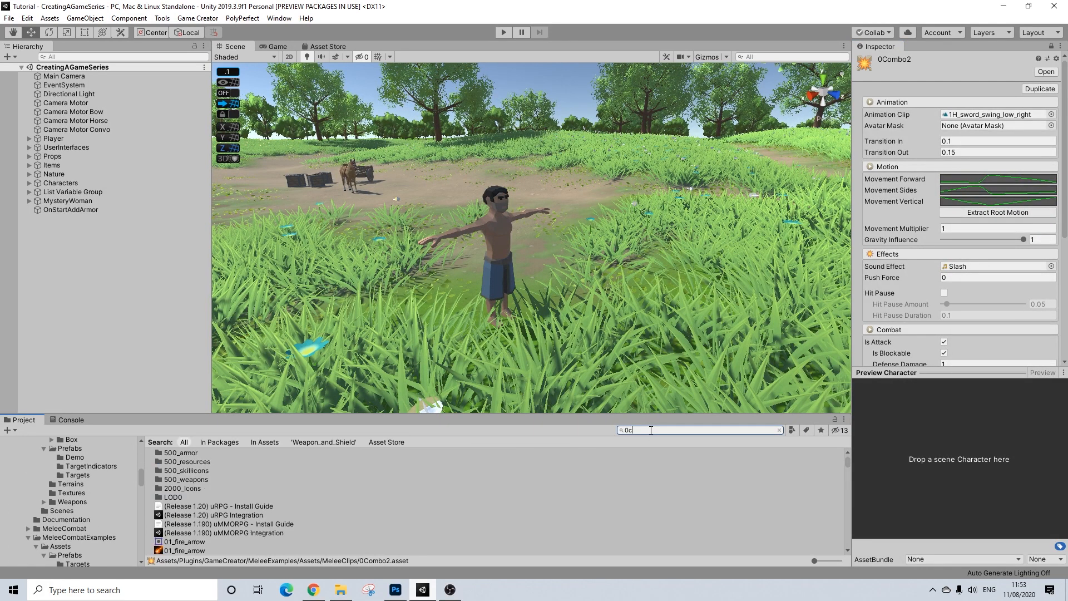
text(c)
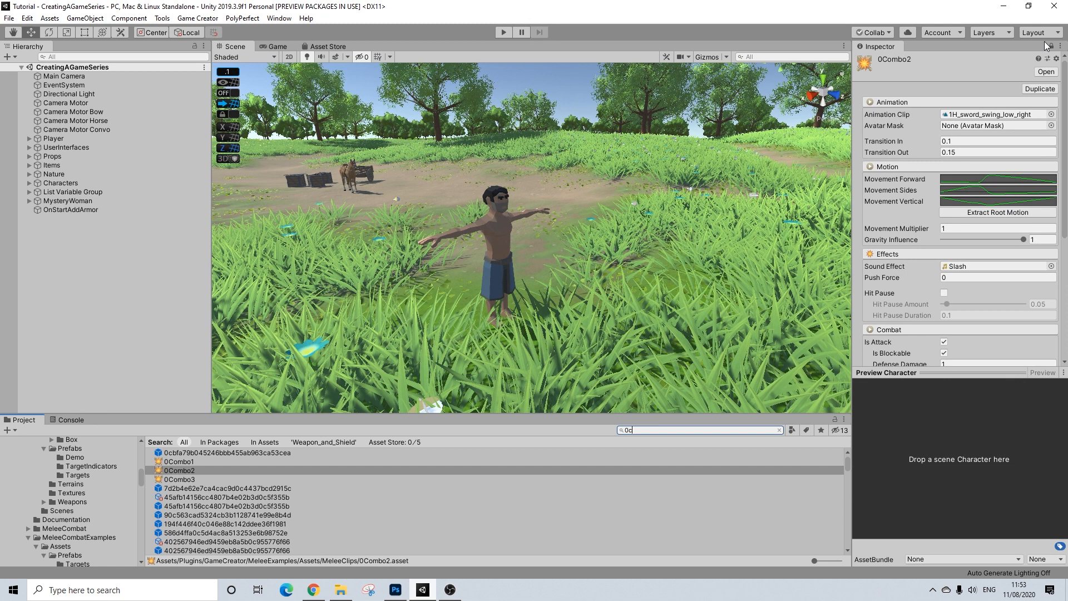
click(181, 480)
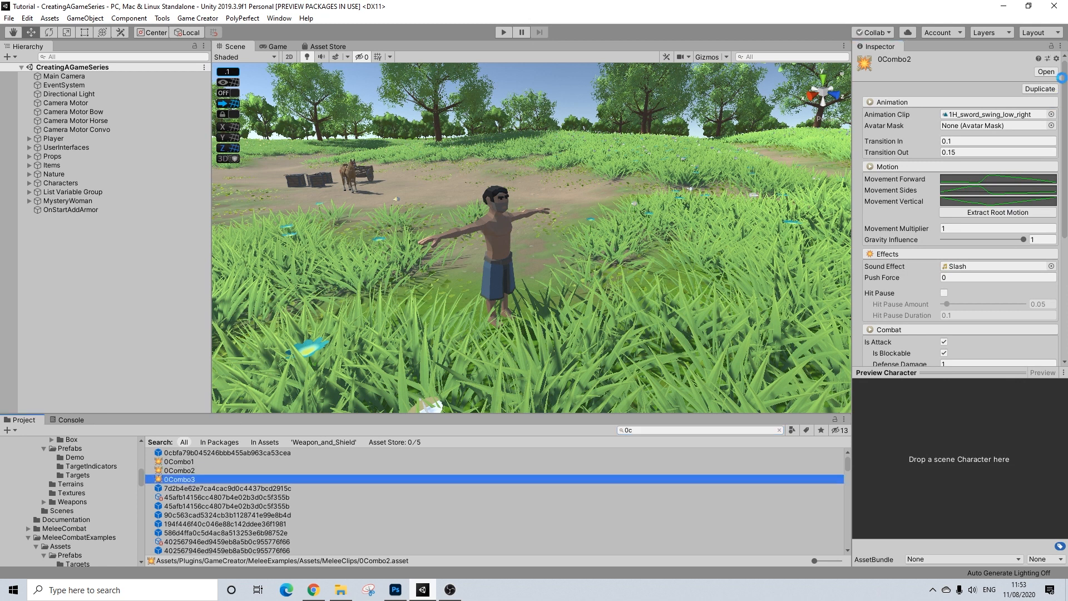
click(1050, 47)
- Assign 1H_sword_swing_high_straight_down from the Weapon_and_Shield folder as 0Combo3's animation clip and extract its root motion
scroll(55, 475, up, 10)
scroll(76, 502, down, 5)
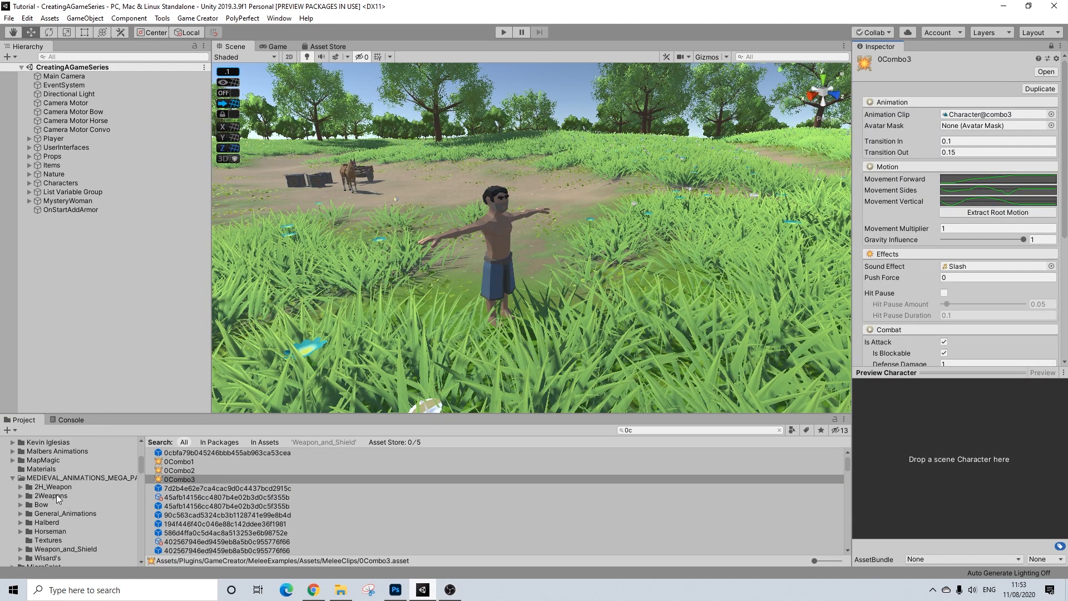
scroll(56, 494, down, 3)
click(62, 516)
drag(218, 472, 990, 119)
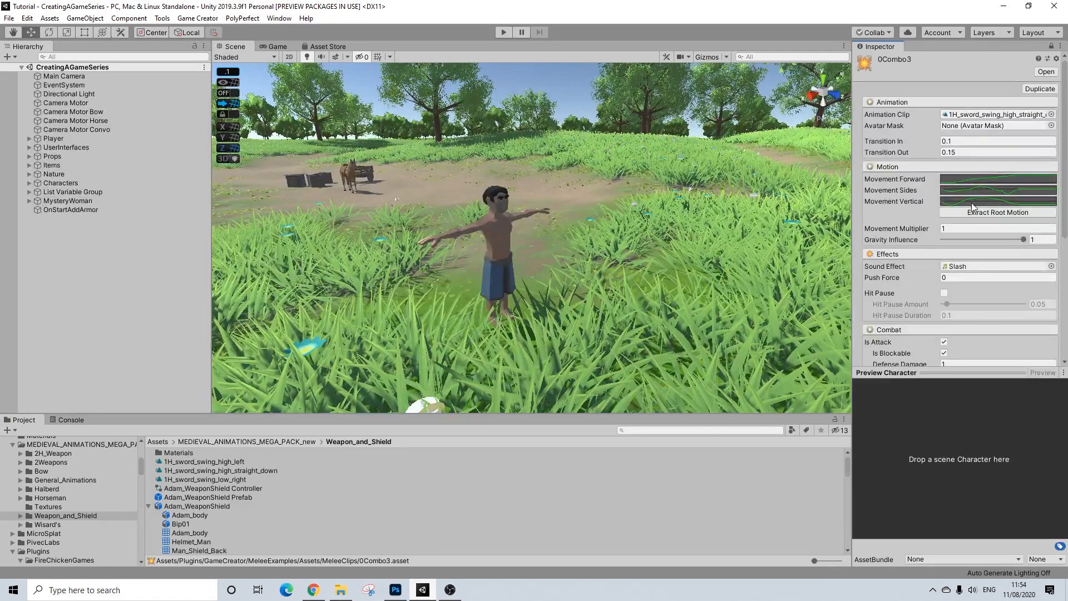
scroll(976, 177, down, 5)
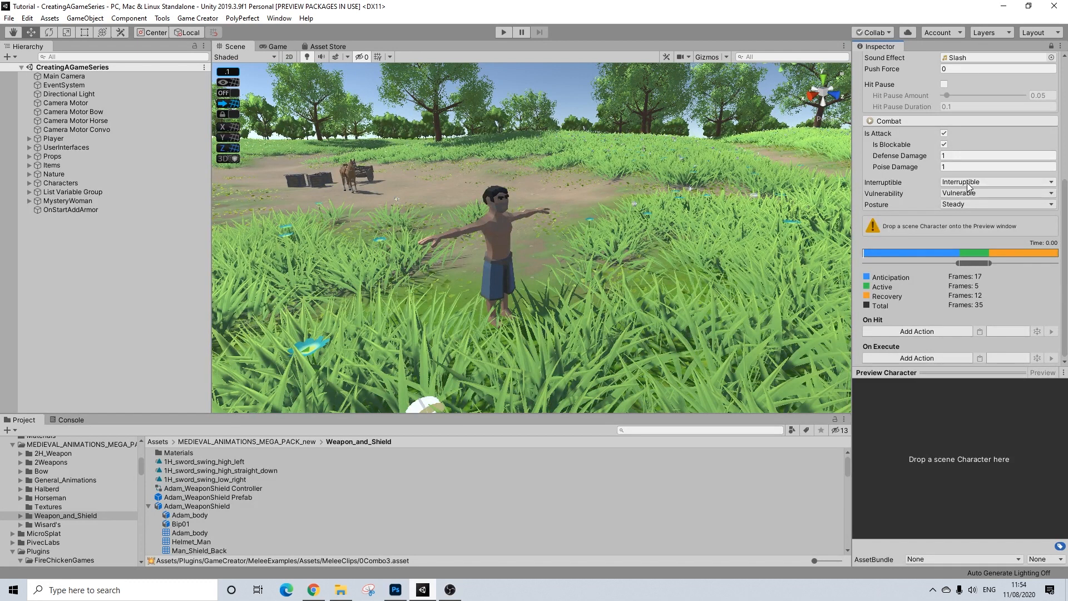
scroll(965, 185, up, 5)
click(993, 114)
- Unlock the Inspector and preview the 1H_sword_thrust_mid and 1H_sword_thrust_high animations in the Weapon_and_Shield folder
scroll(201, 486, down, 3)
scroll(200, 485, down, 6)
scroll(202, 485, down, 10)
scroll(211, 495, down, 2)
click(218, 506)
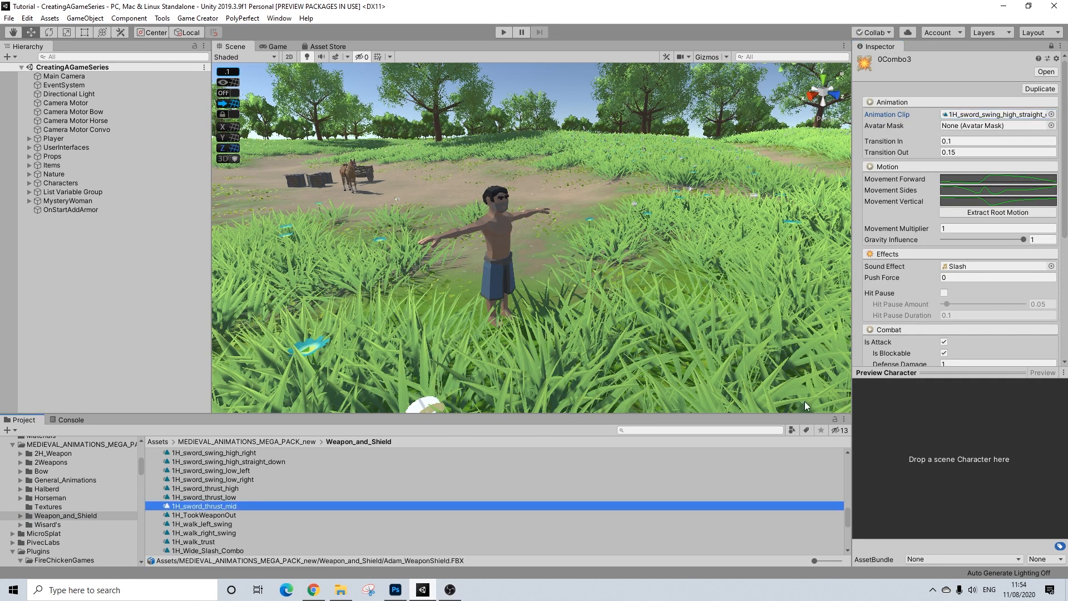
click(1051, 46)
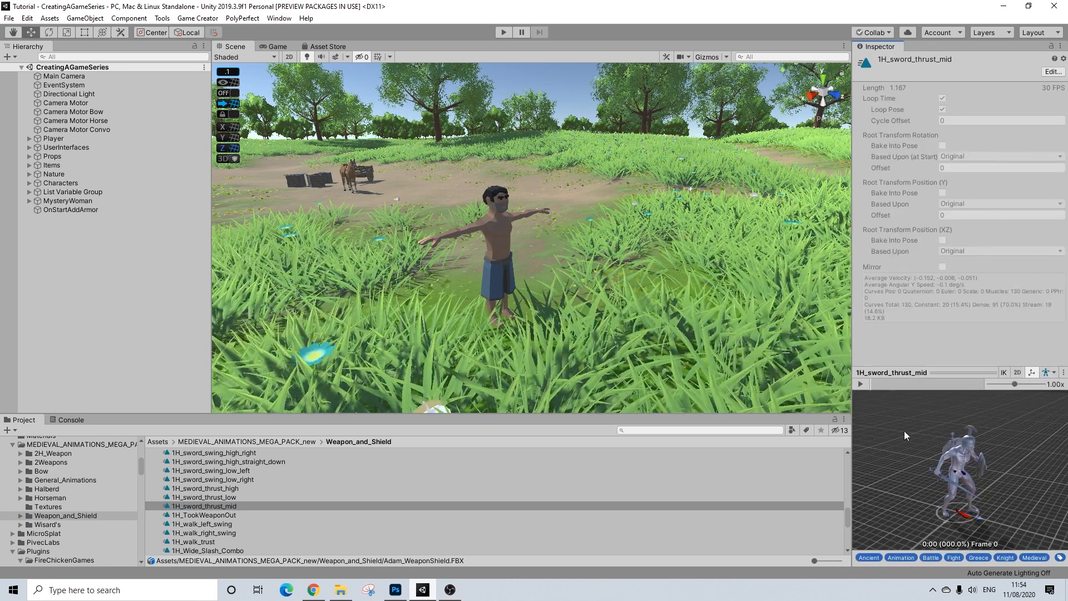
click(866, 389)
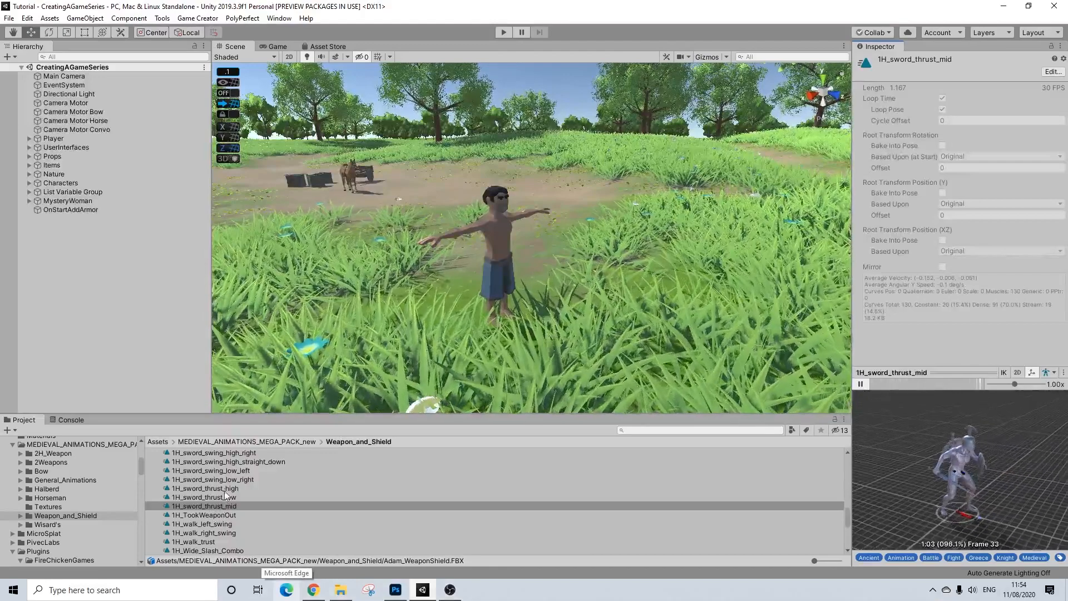
click(222, 487)
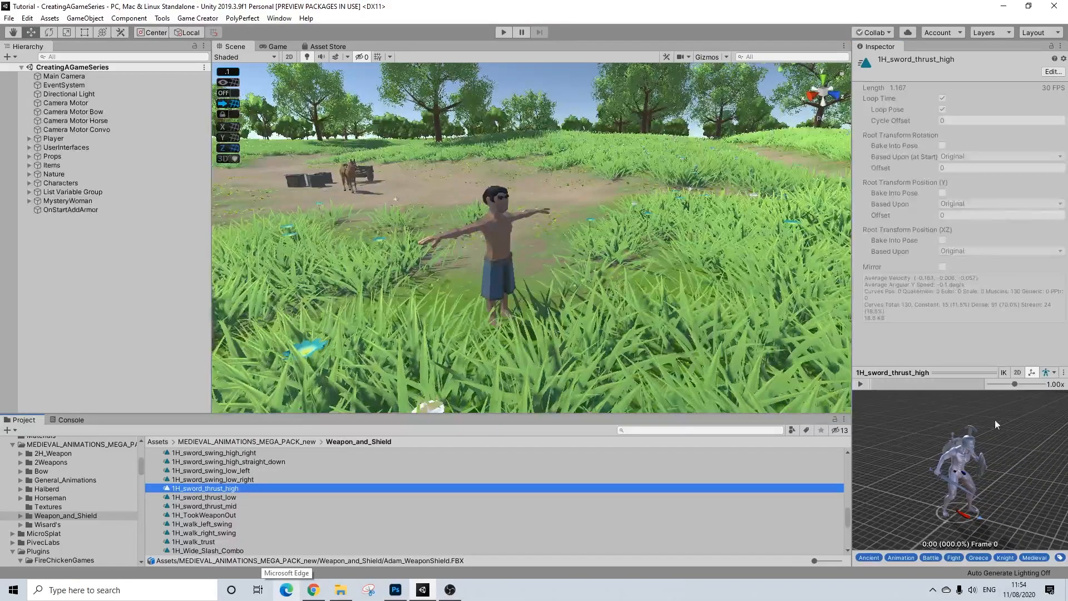
click(862, 383)
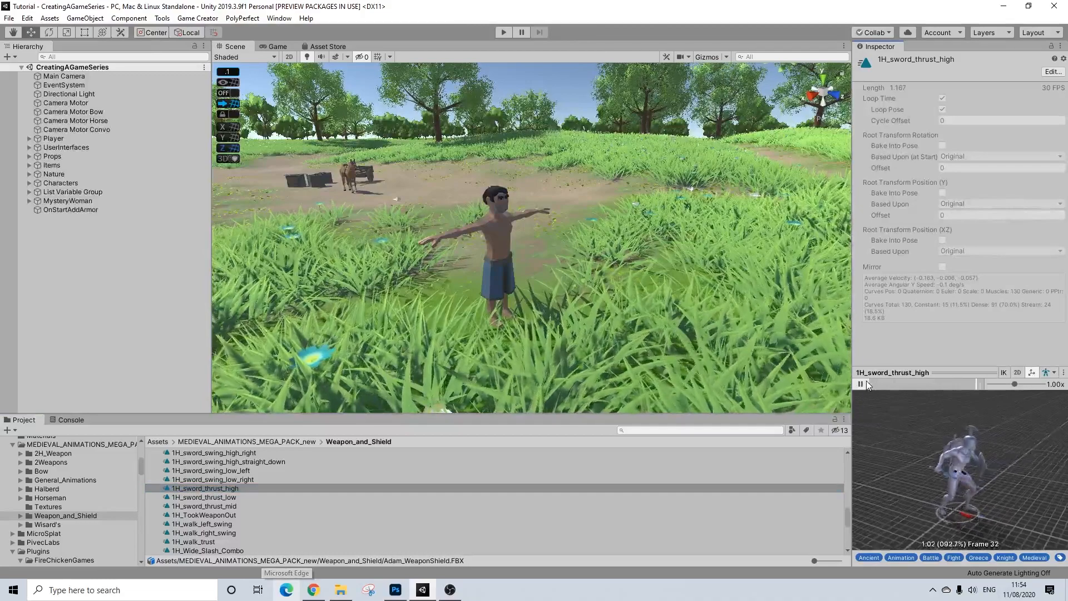
click(225, 506)
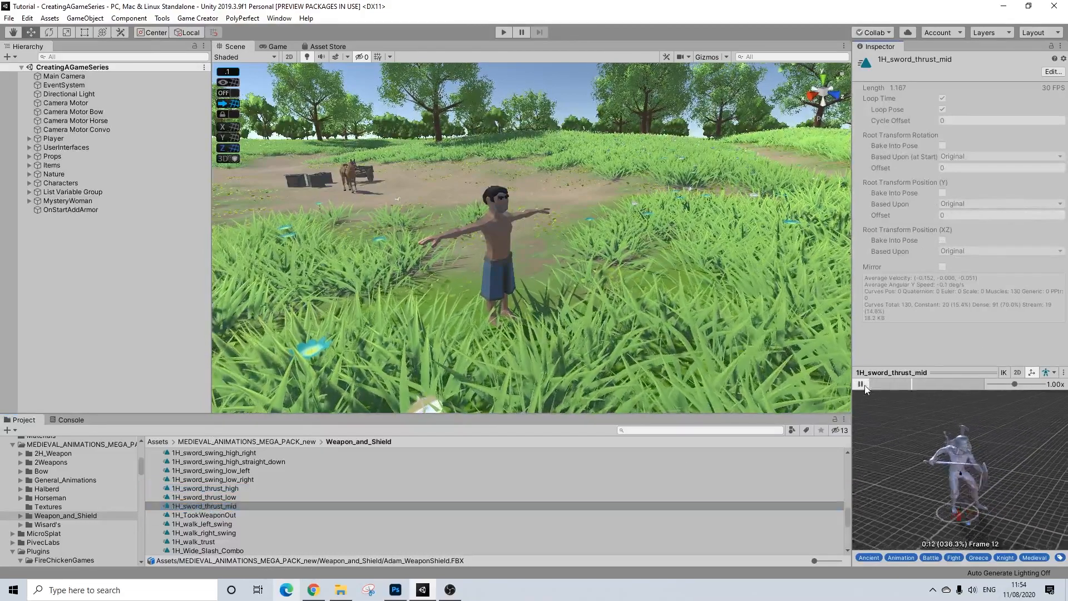
- Preview the 1H_TookWeaponOut and 1H_Wide_Slash_Combo animations
click(422, 514)
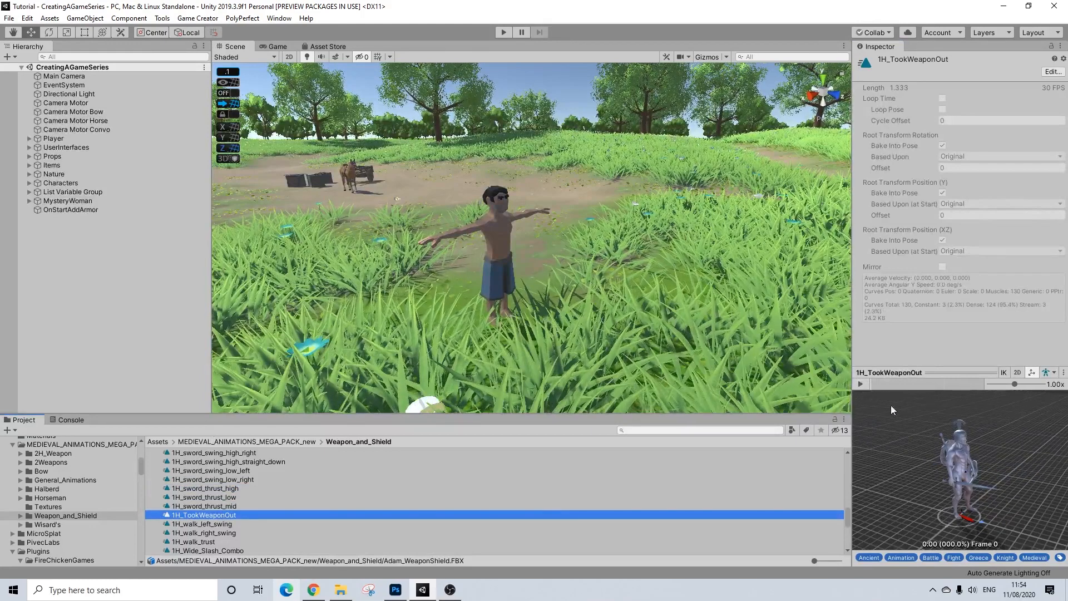
click(861, 384)
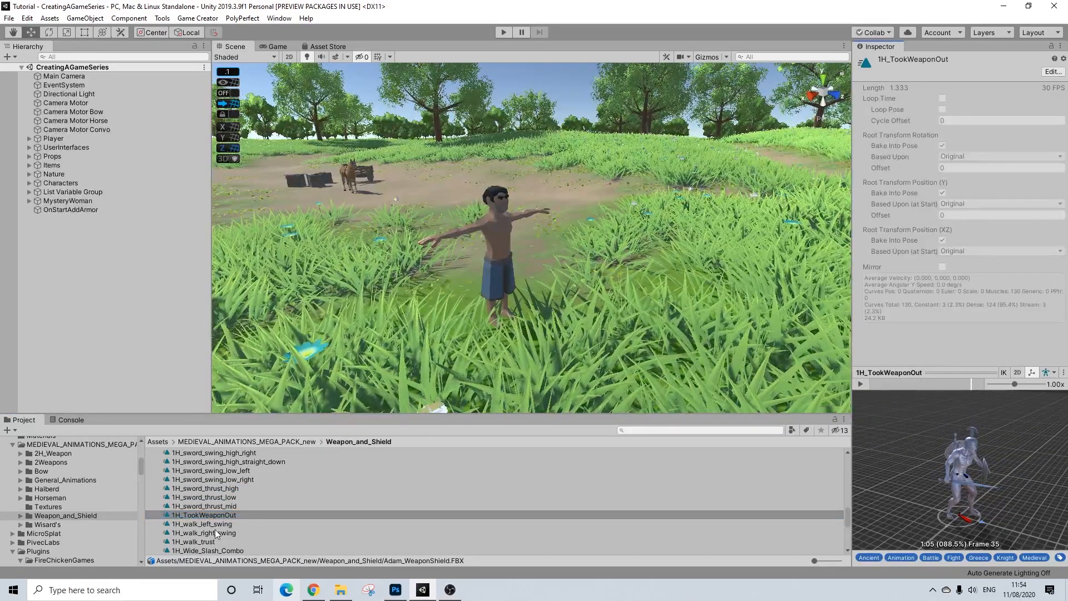
click(205, 546)
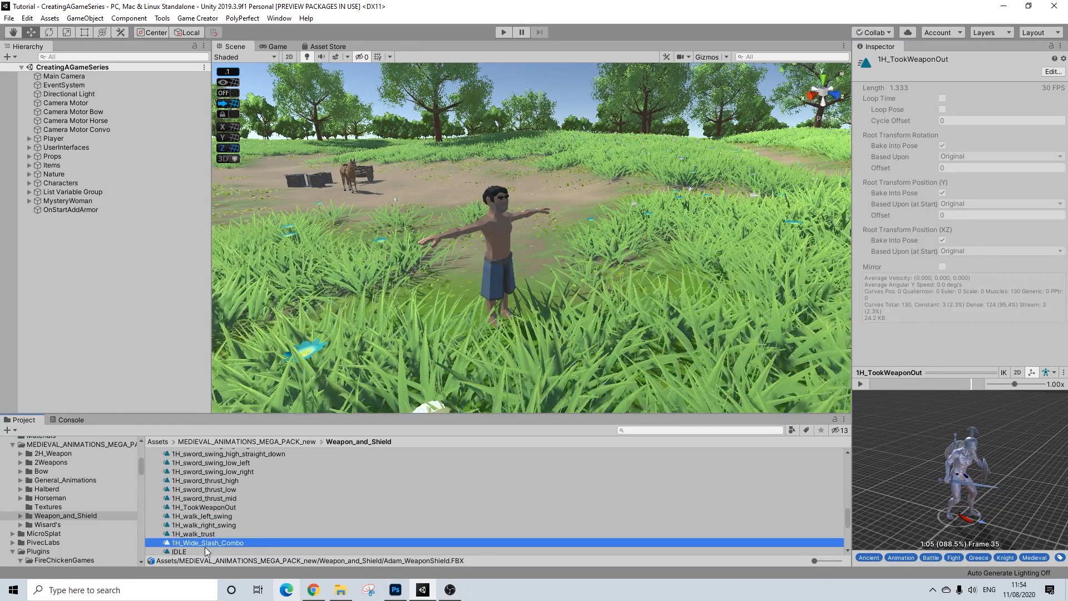
click(861, 384)
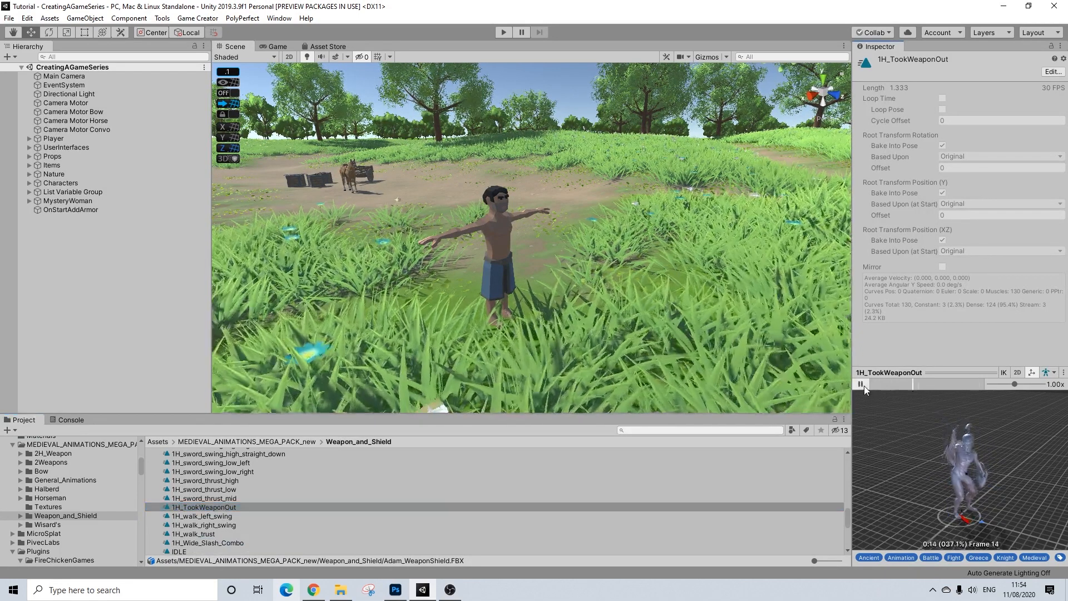
click(209, 542)
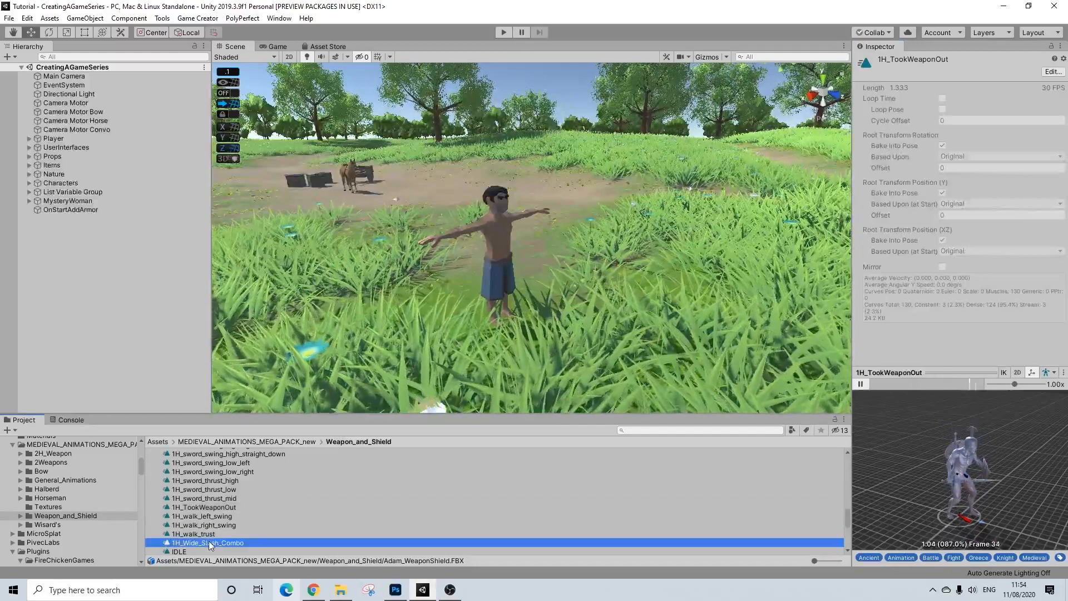
click(861, 383)
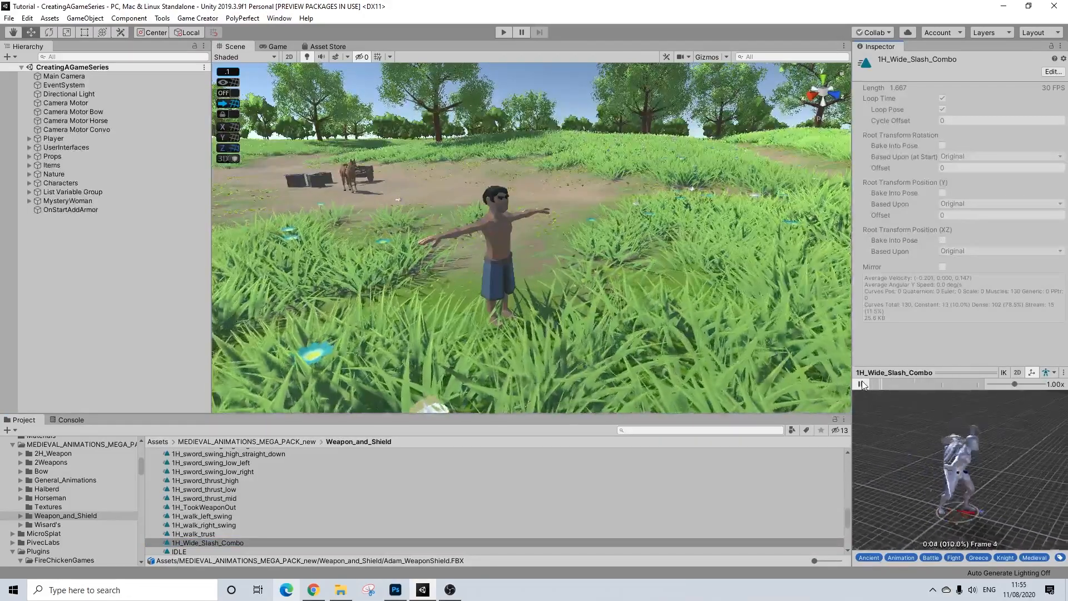
- Preview the 1H_sword_shield_blow animation and duplicate it as a standalone, editable clip
scroll(232, 486, down, 3)
scroll(226, 490, up, 6)
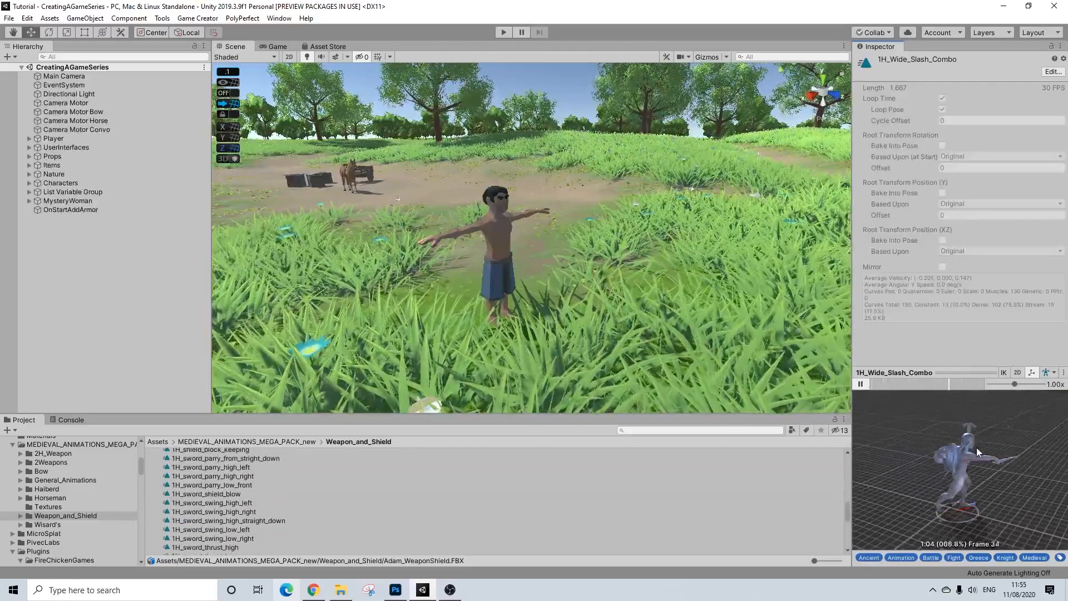
click(232, 495)
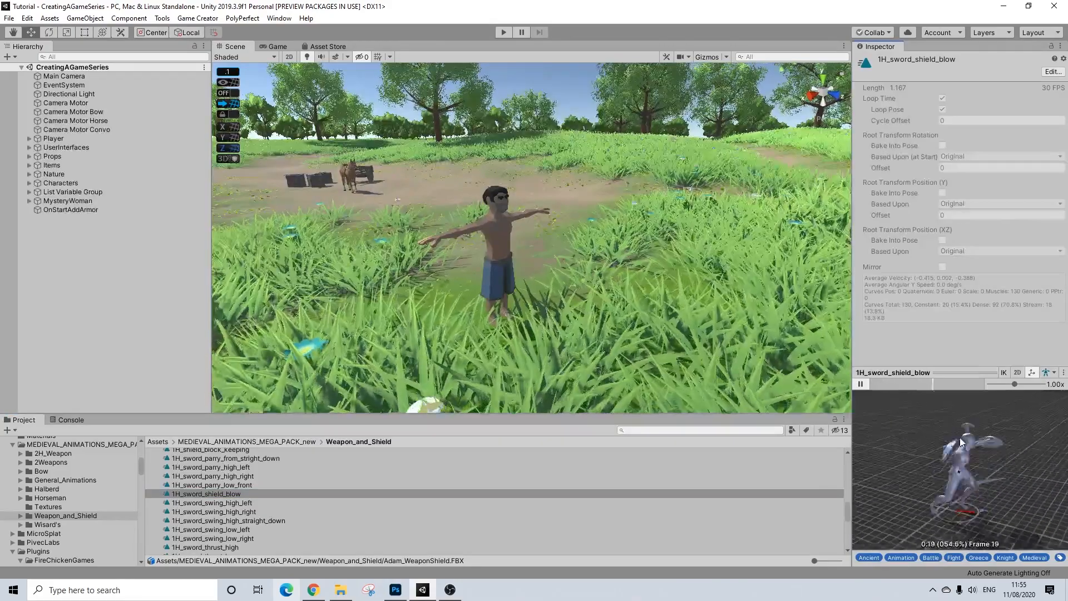
mouse_move(960, 438)
mouse_down()
mouse_move(920, 429)
mouse_move(995, 429)
mouse_move(978, 444)
mouse_up()
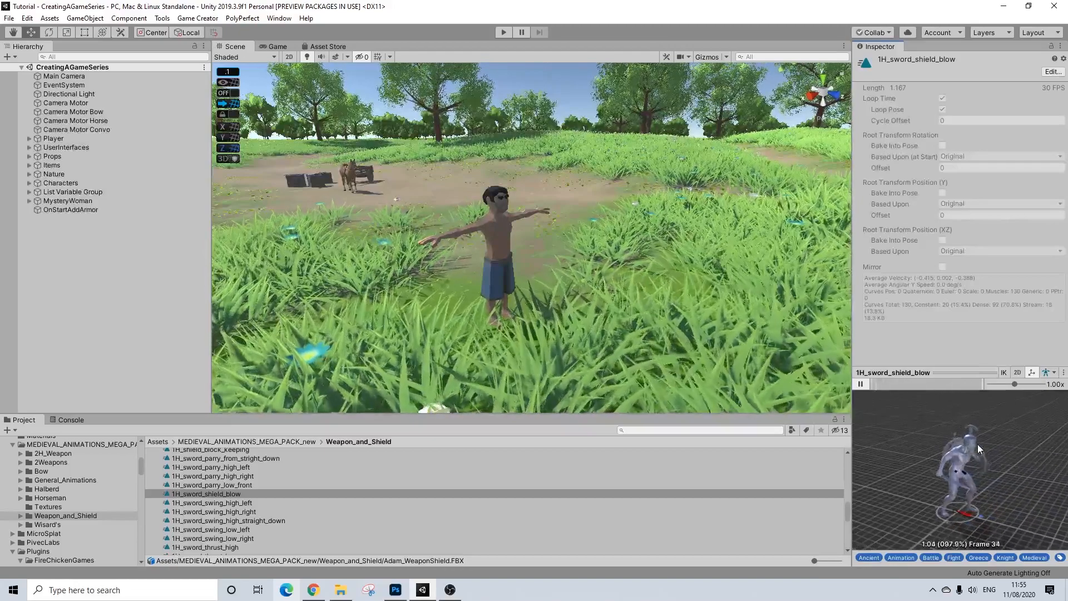
click(860, 384)
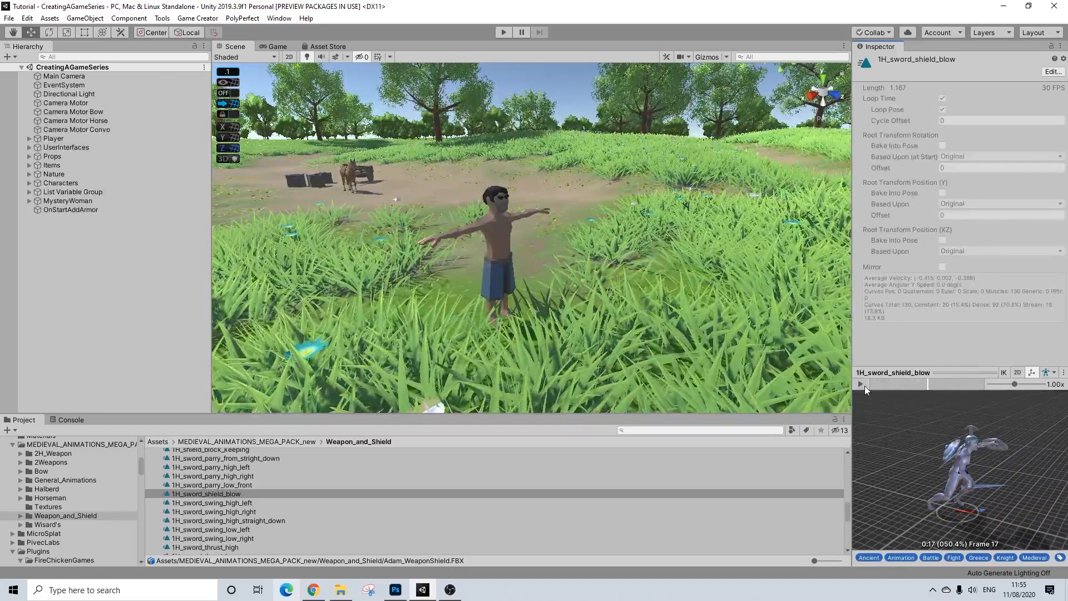
click(235, 497)
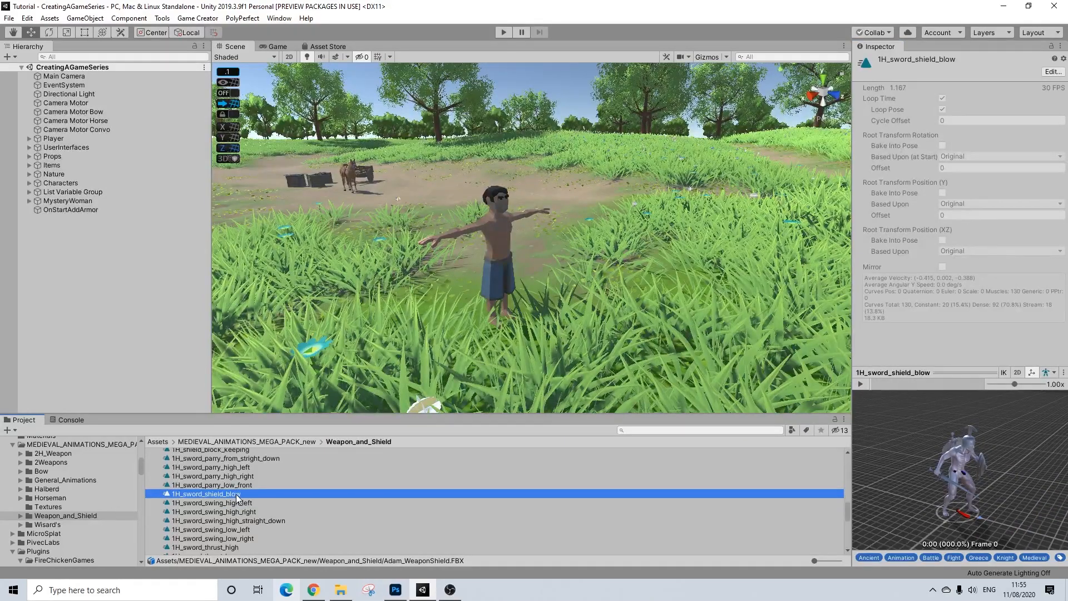
key(ctrl+d)
right_click(220, 464)
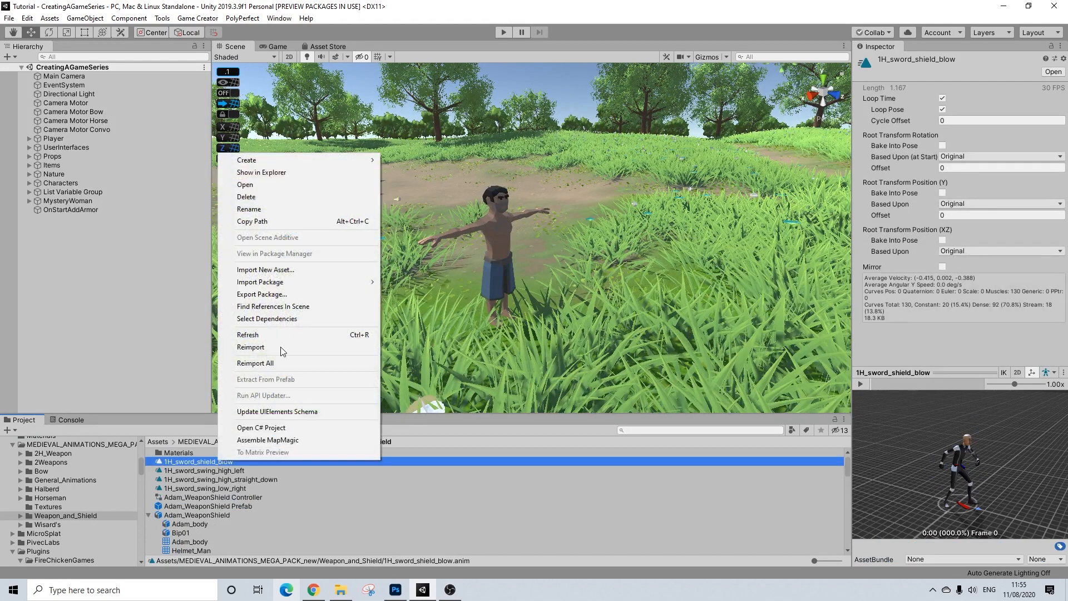
- In the duplicated 1H_sword_shield_blow clip, disable Loop Time, bake root rotation and Y position into the pose, and set the Y offset to 0.1
click(945, 99)
click(942, 98)
click(942, 145)
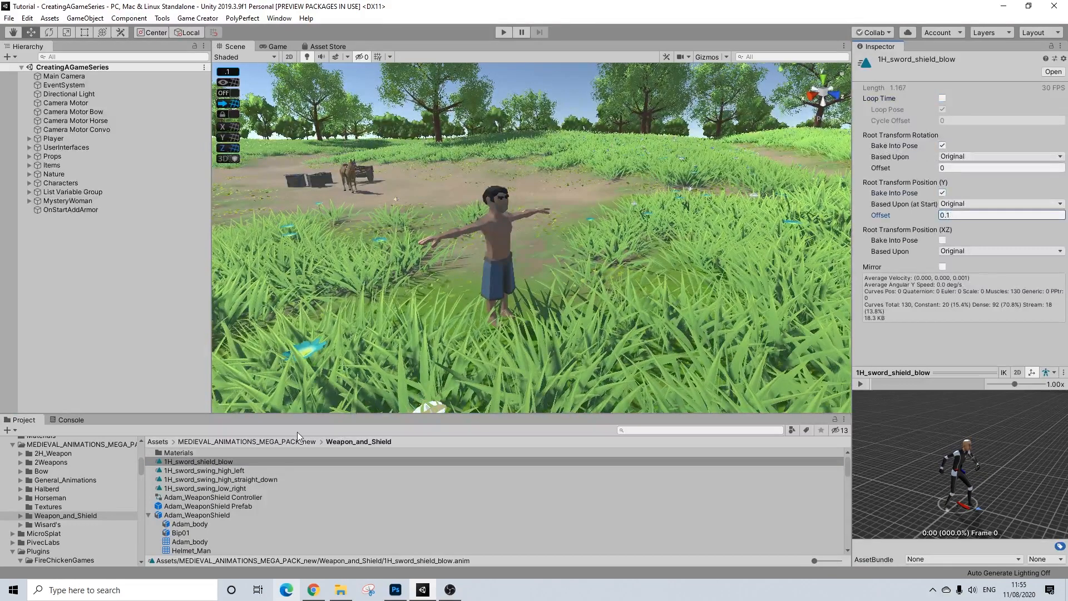
- Duplicate the 1H_sword_thrust_mid animation from the Adam_WeaponShield model as a standalone, editable clip
scroll(229, 495, down, 2)
scroll(248, 492, down, 10)
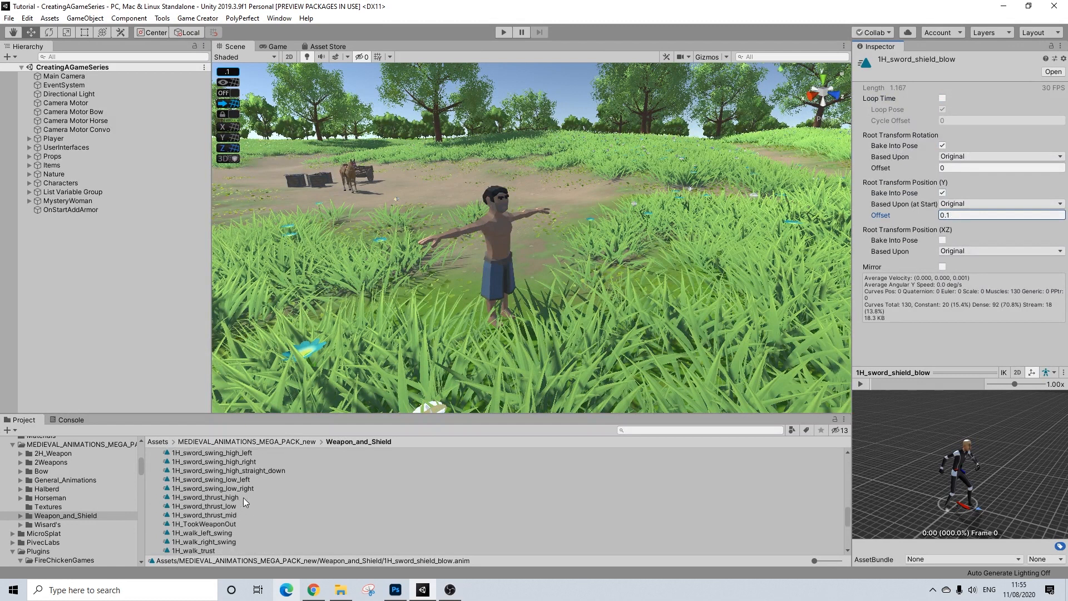
scroll(215, 496, up, 3)
click(221, 488)
click(225, 473)
click(228, 482)
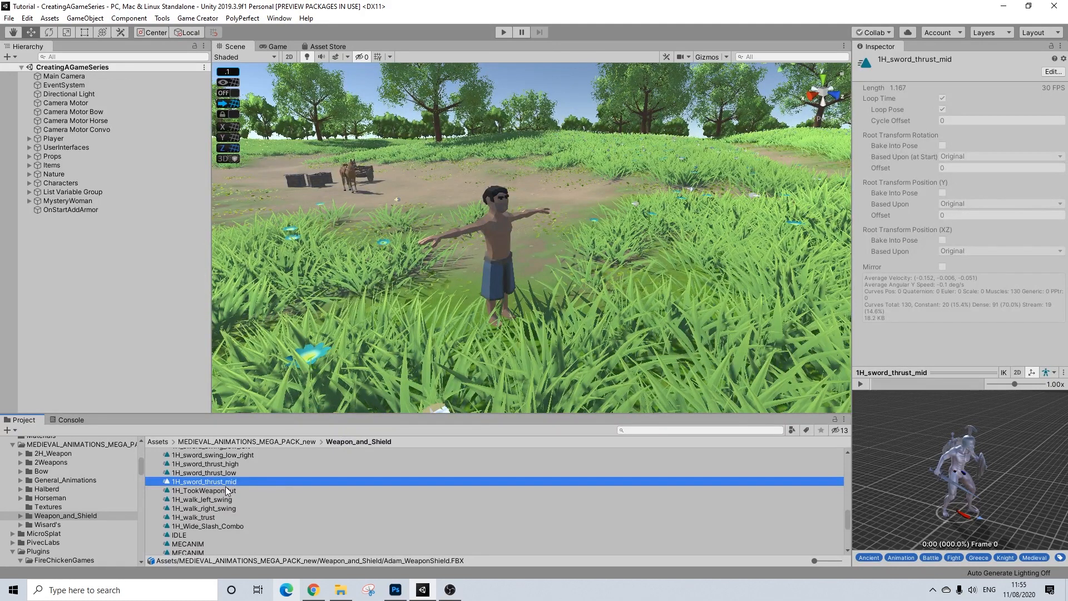
key(ctrl+d)
- In the duplicated 1H_sword_thrust_mid clip, disable Loop Time, bake root rotation and Y position into the pose, and set the Y offset to 0.1
click(942, 98)
click(942, 145)
click(942, 193)
click(954, 214)
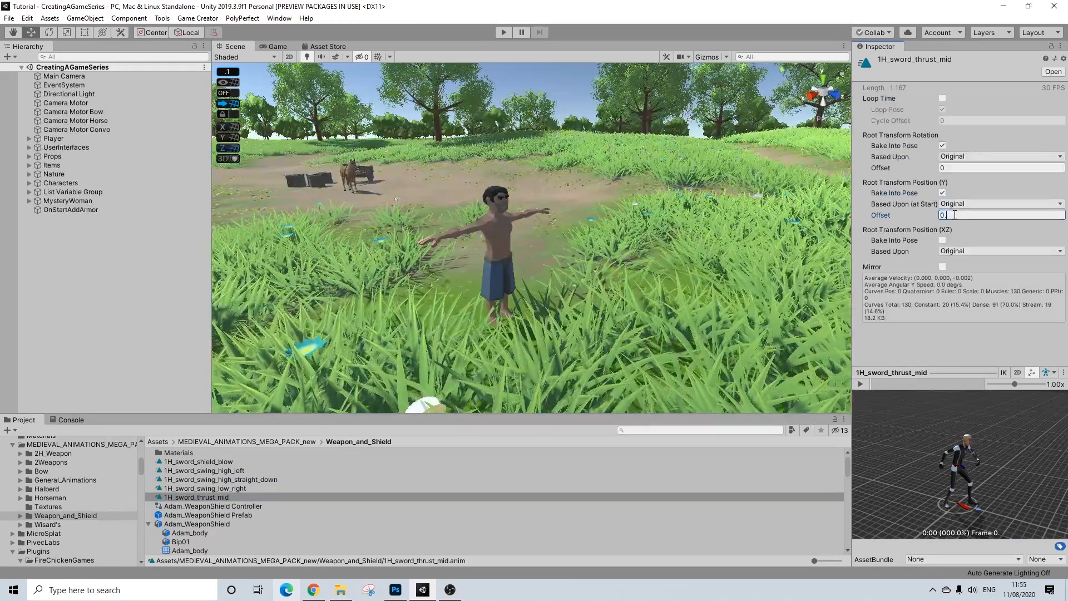
text(.1)
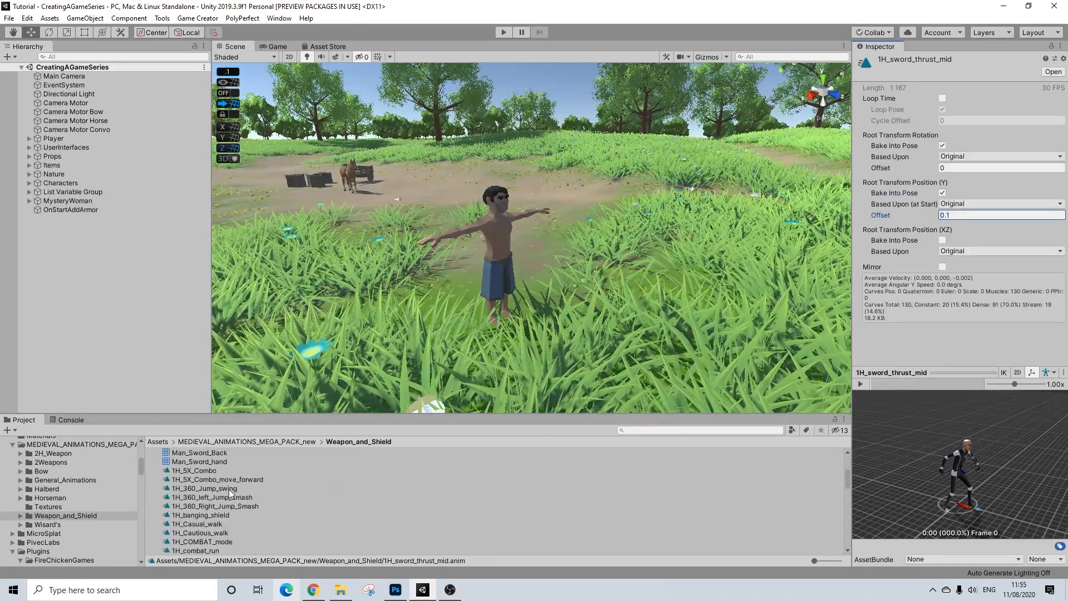
- Preview the 1H_Heavy Smash animation and duplicate it as a standalone, editable clip
scroll(233, 489, down, 5)
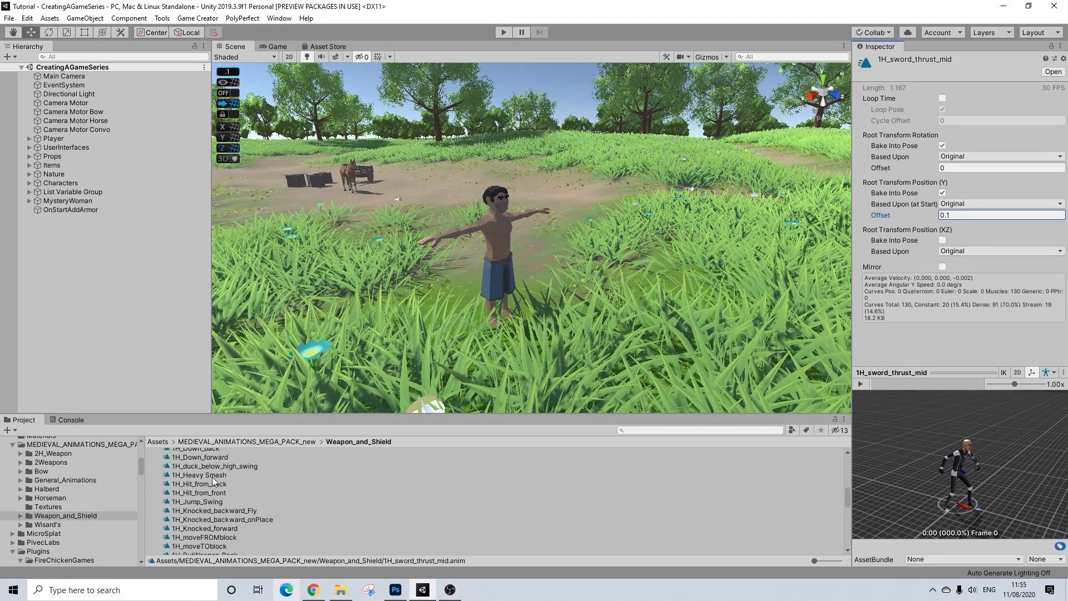
click(212, 476)
click(860, 384)
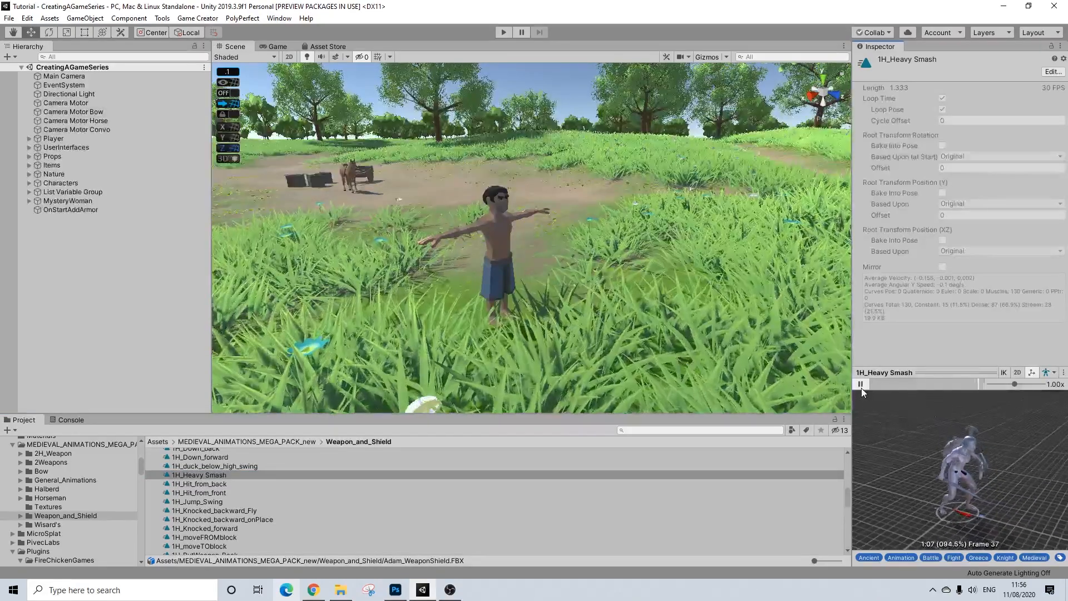
click(210, 476)
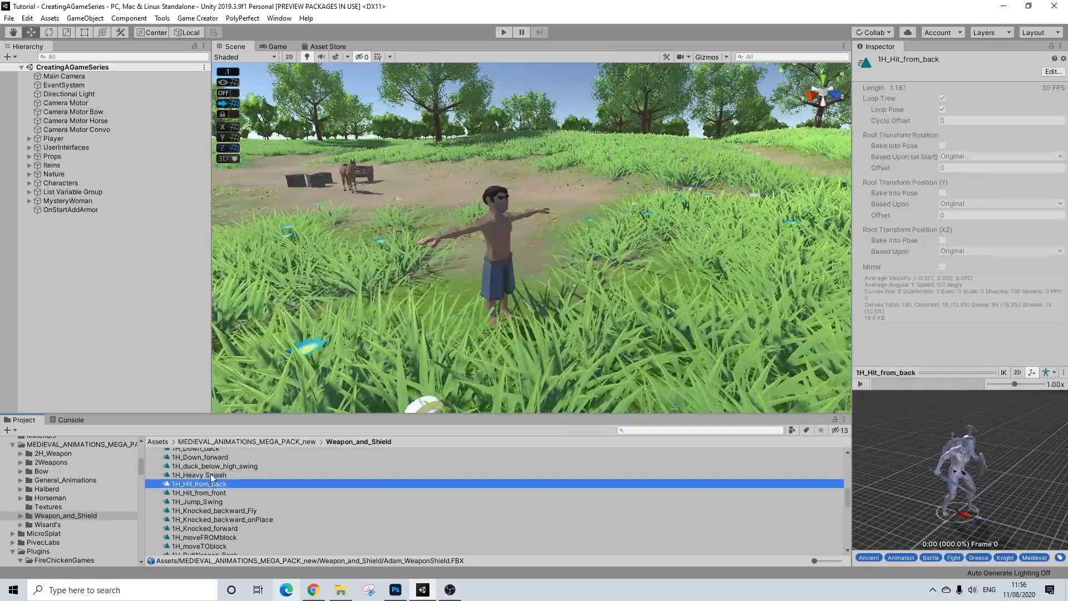
key(ctrl+d)
- Preview the 1H_Jump_Swing animation in the Weapon_and_Shield folder
scroll(229, 513, down, 9)
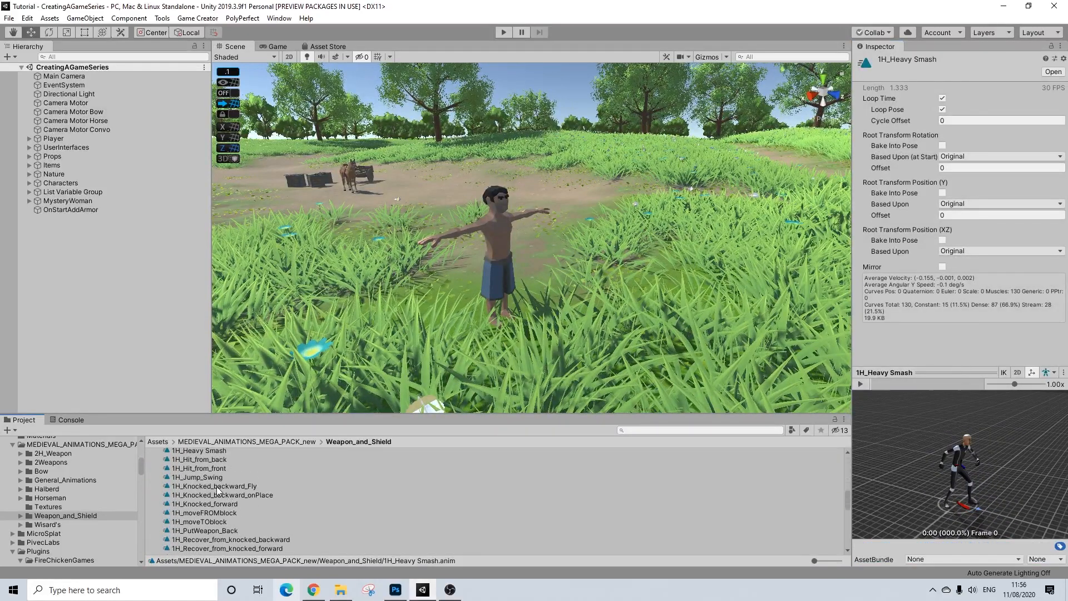
click(209, 478)
click(861, 385)
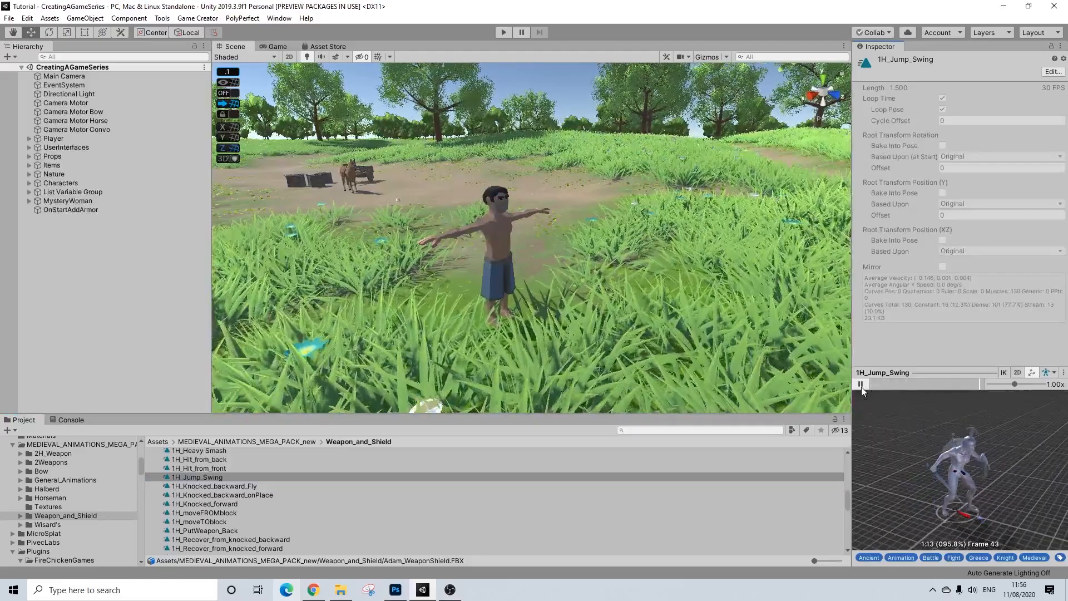
- Preview the 1H_Knocked_backward_Fly and 1H_Knocked_forward animations, and duplicate 1H_Knocked_backward_Fly as a standalone clip
click(210, 485)
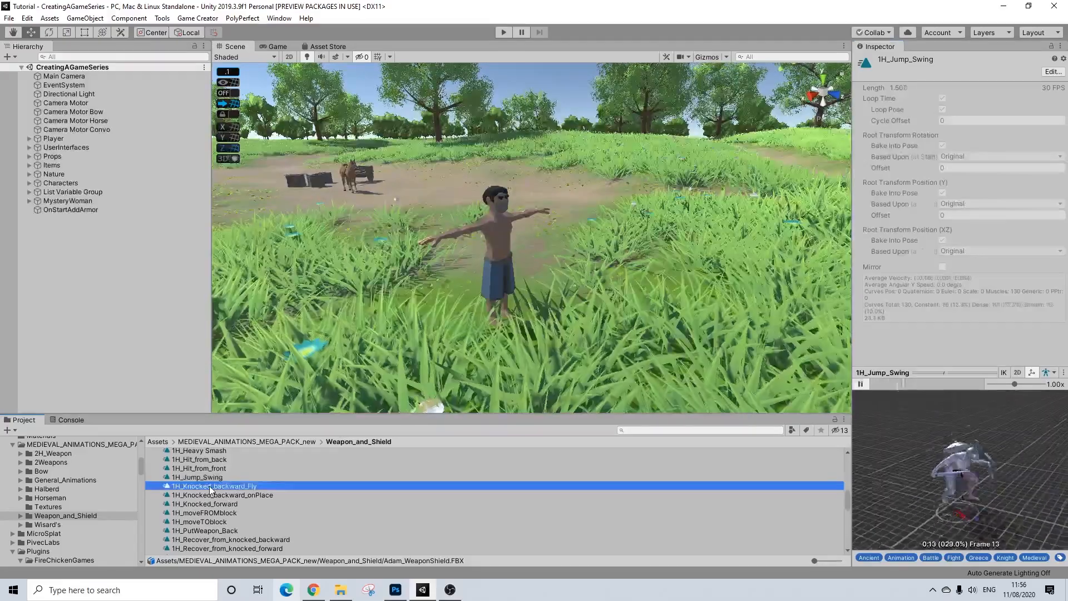
click(860, 384)
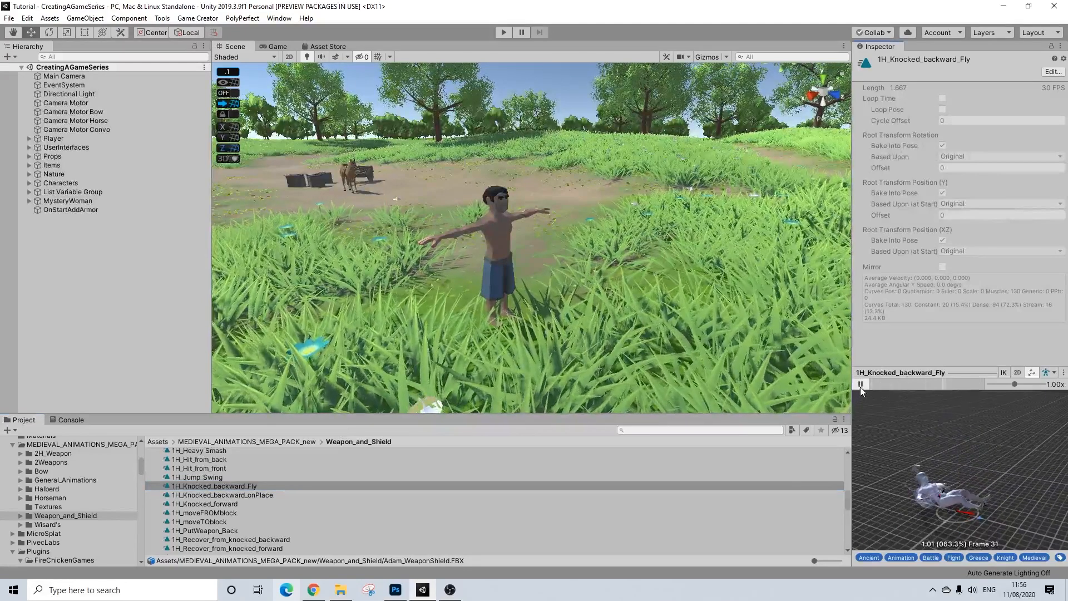
click(861, 386)
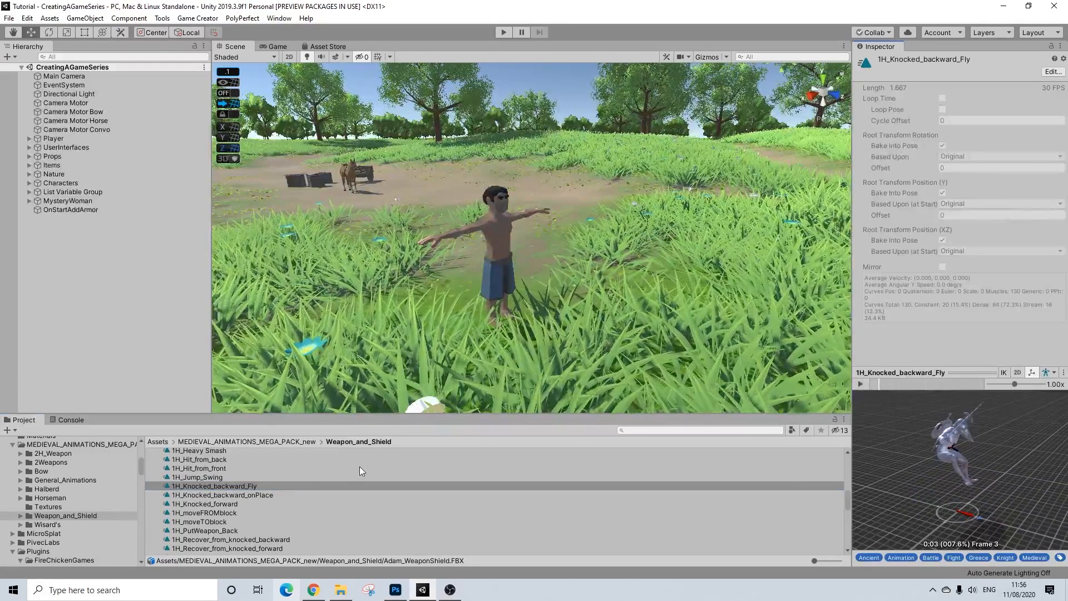
click(222, 503)
click(861, 384)
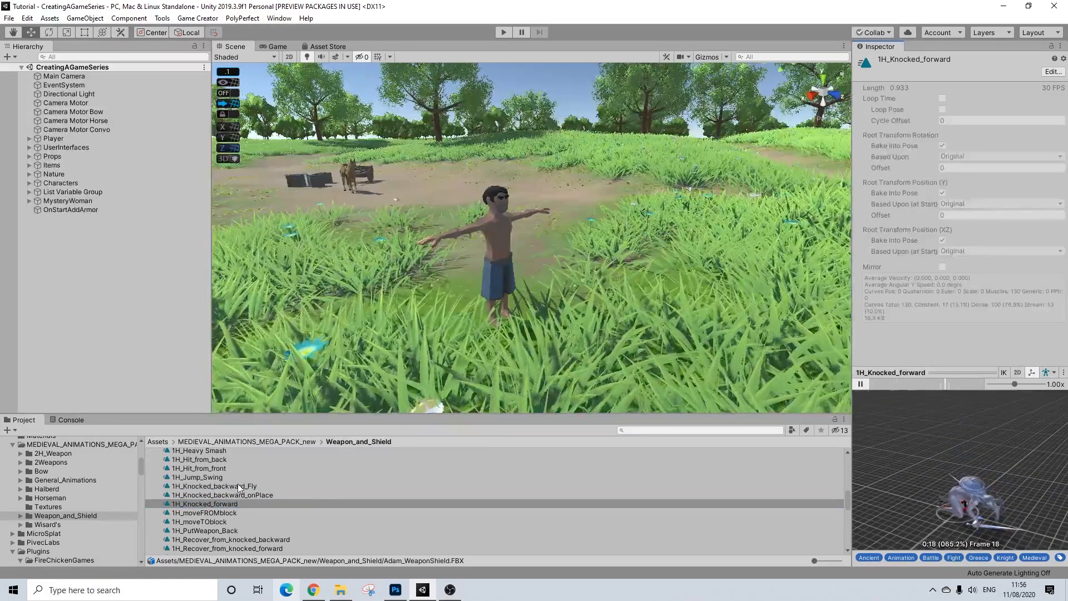
click(259, 487)
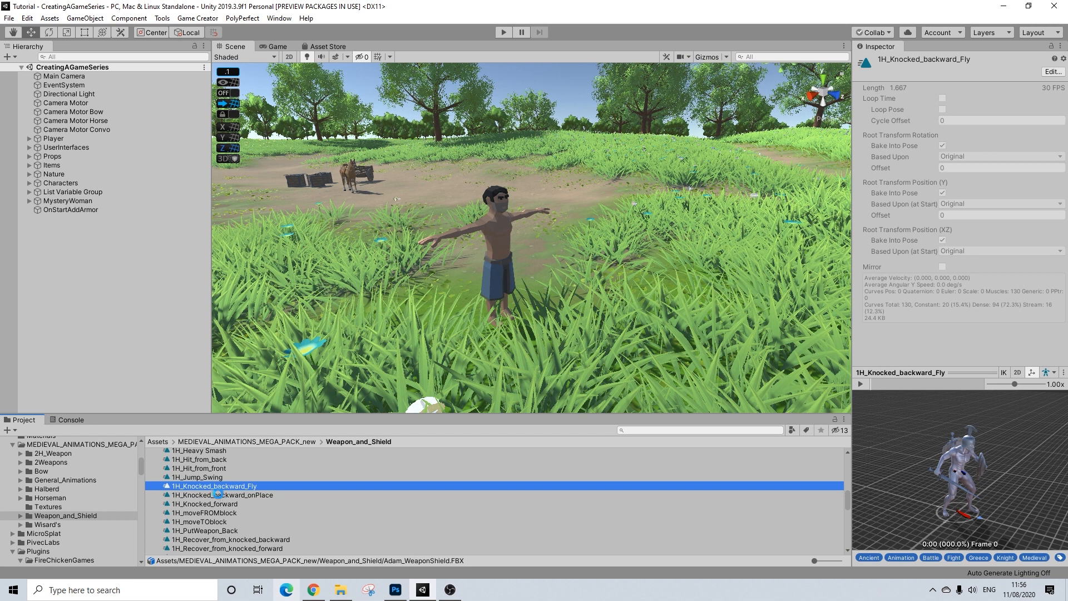
- Preview the 1H_duck_below_high_swing animation inside the Adam_WeaponShield model
scroll(219, 492, down, 6)
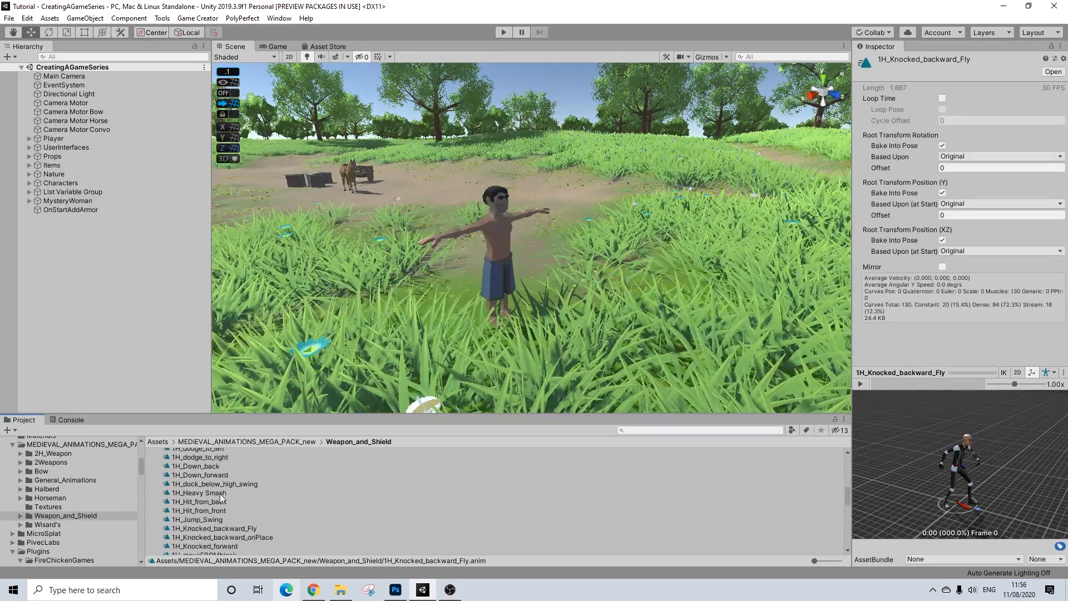
click(215, 484)
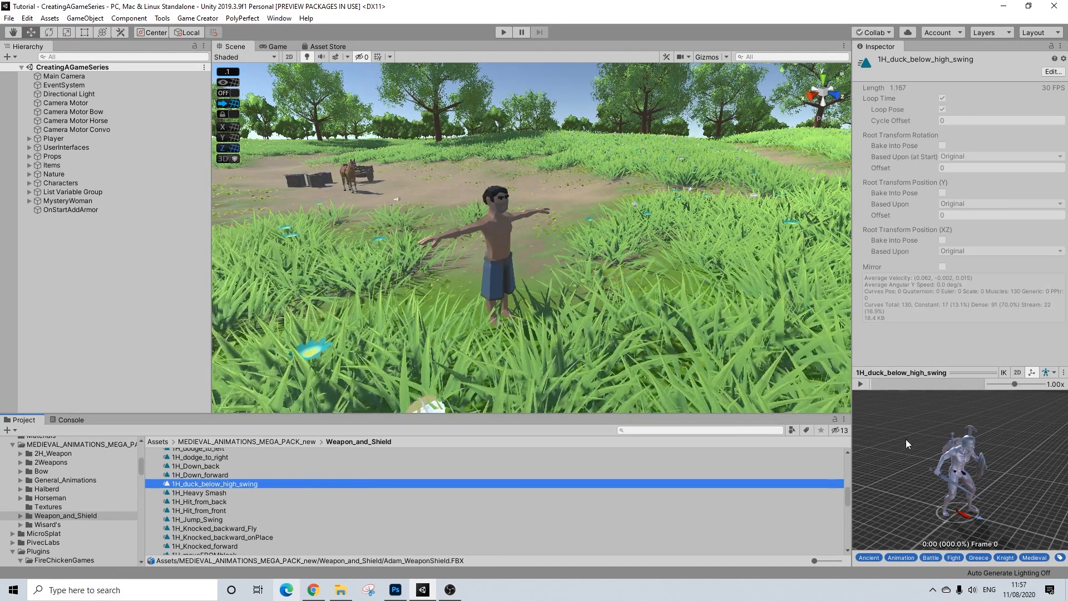
click(862, 385)
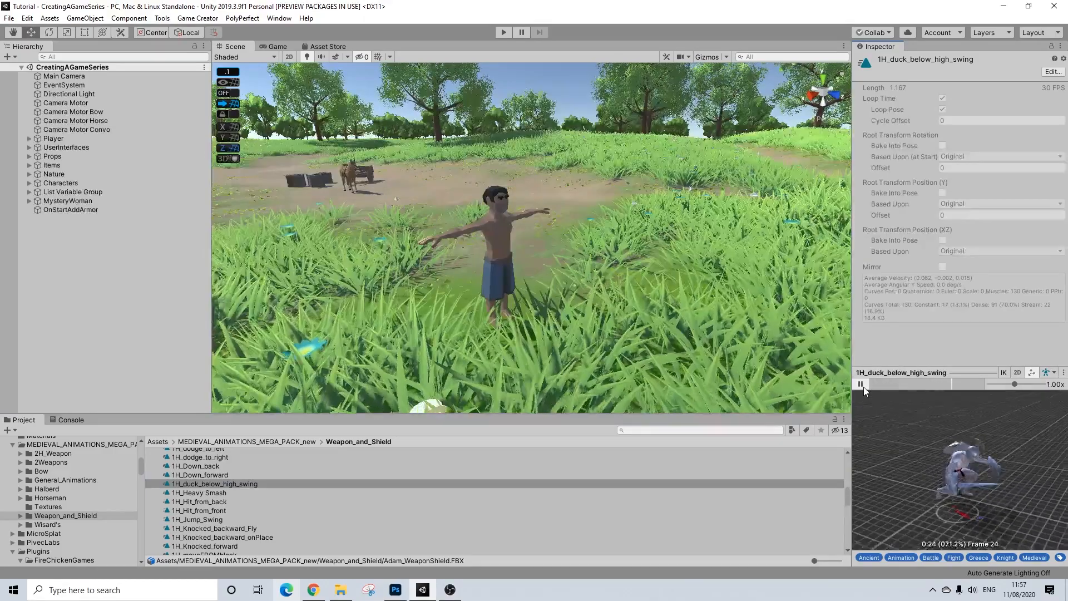
- Preview the 1H_Die_fall_backward and 1H_Die_fall_forward death animations
scroll(224, 480, up, 2)
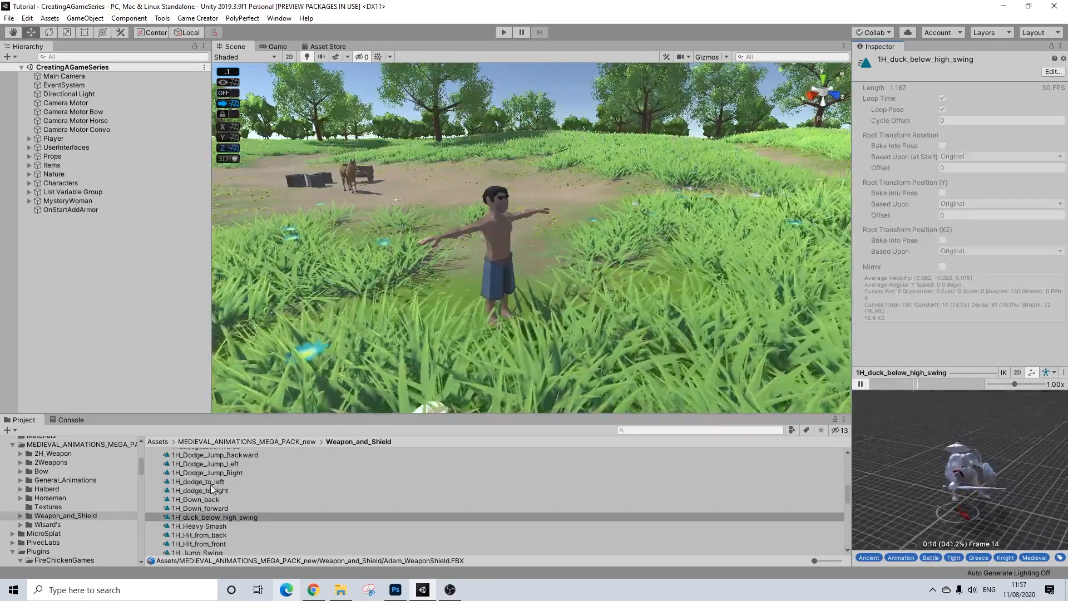
scroll(209, 485, up, 2)
scroll(208, 461, down, 2)
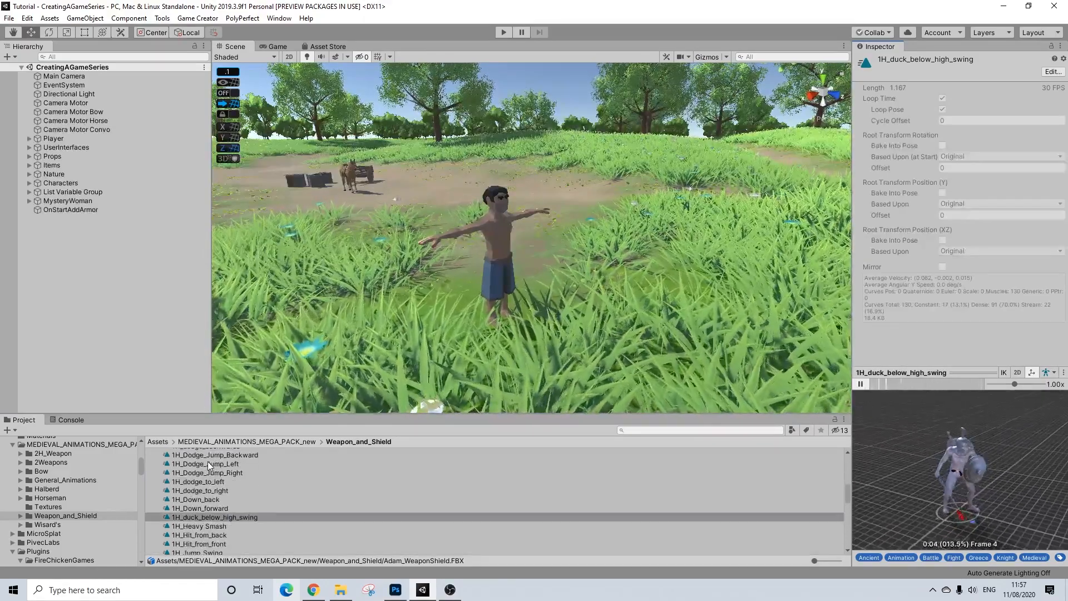
scroll(204, 482, up, 2)
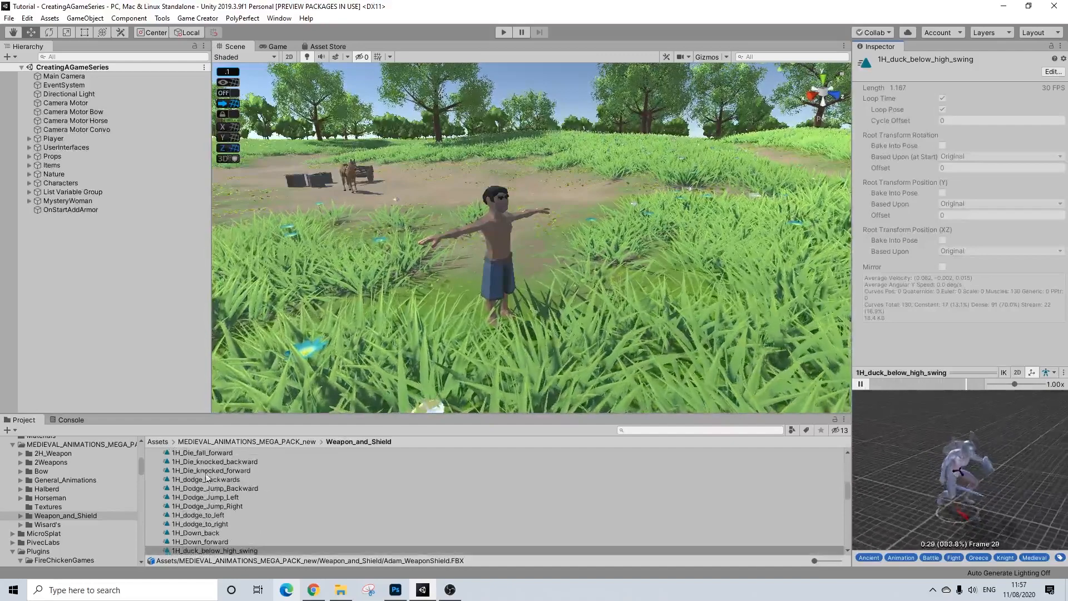
scroll(204, 473, up, 1)
click(204, 477)
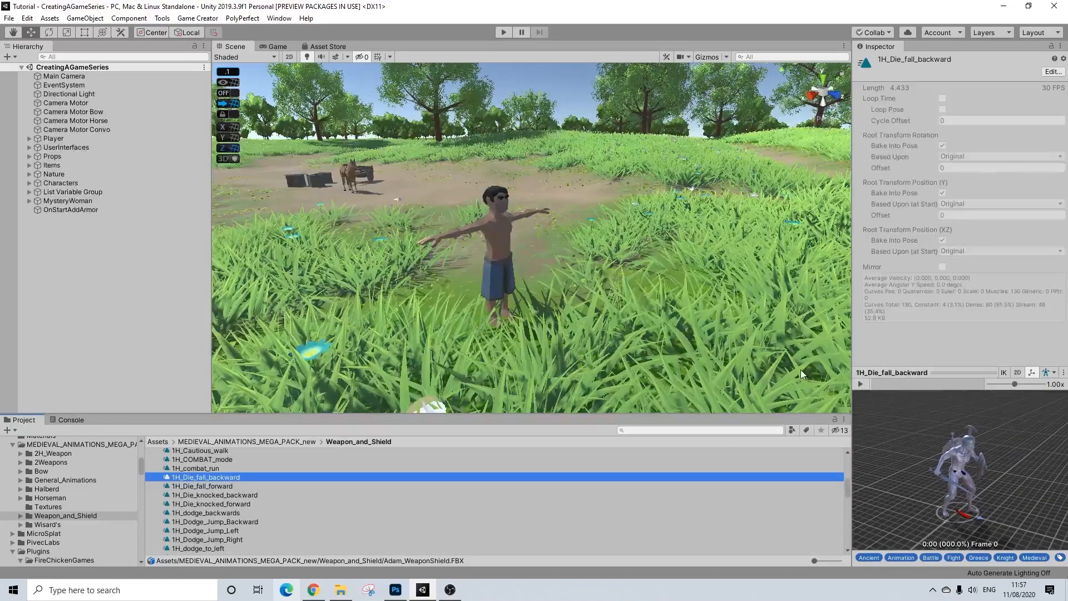
click(860, 384)
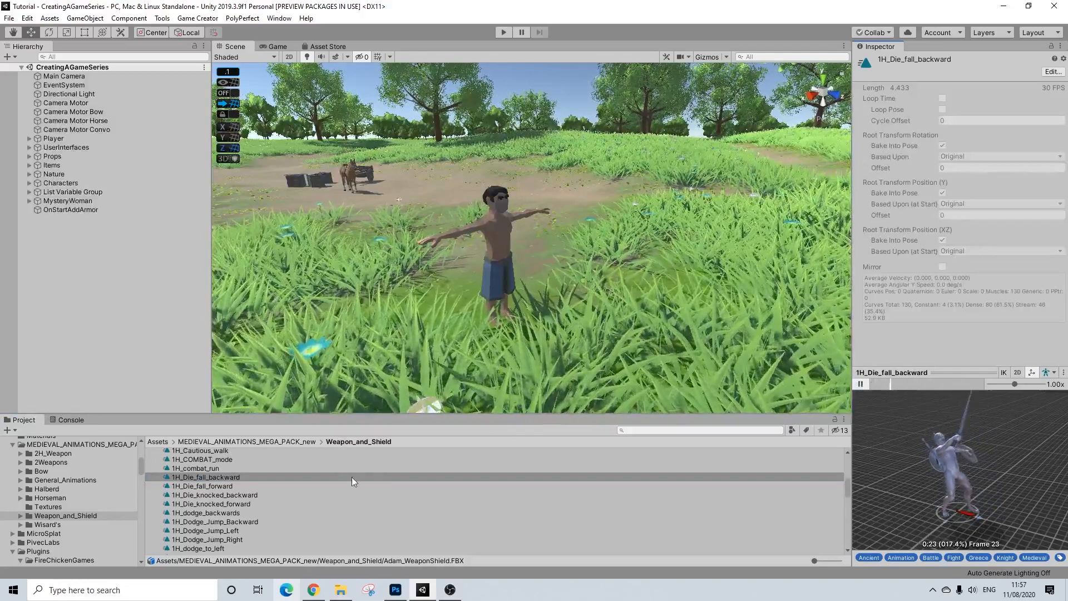
click(213, 485)
click(861, 384)
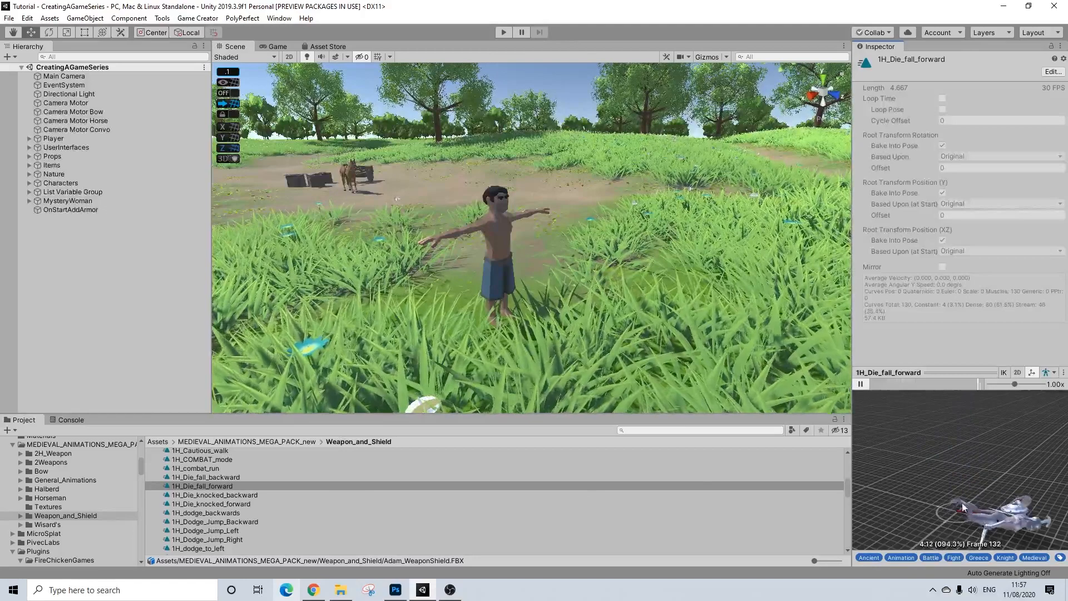
- Preview the 1H_Die_knocked_backward animation and check the 1H_Die_knocked_forward clip next to it
key(Down)
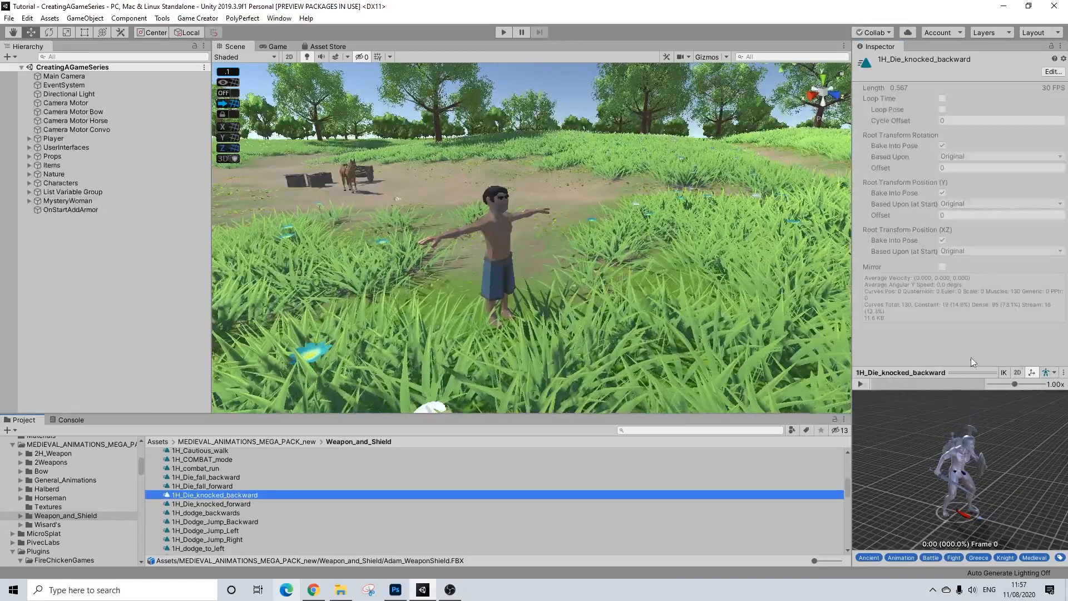
click(861, 383)
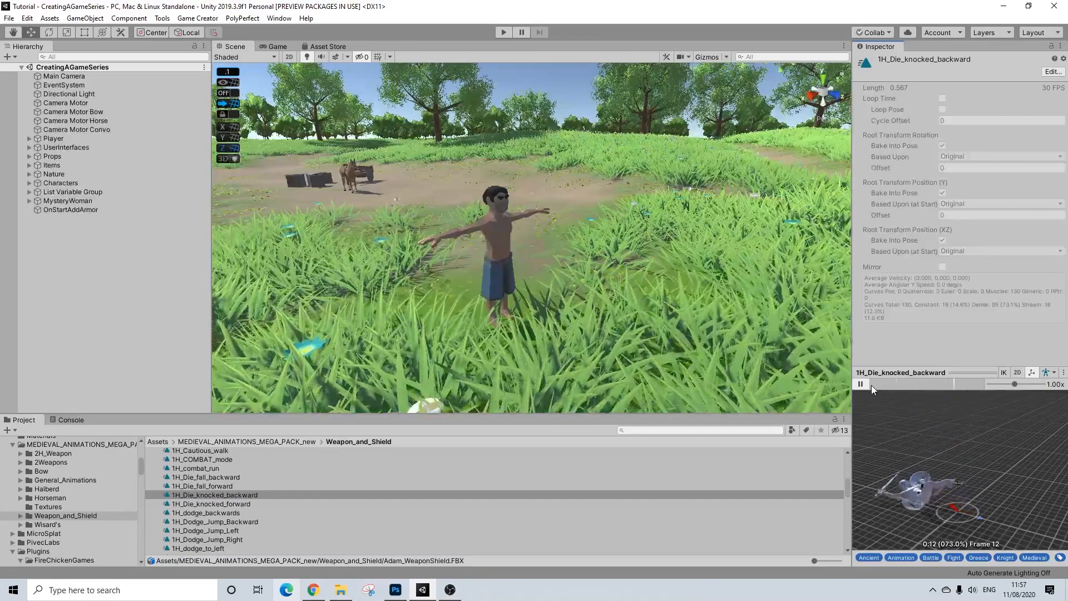
click(233, 503)
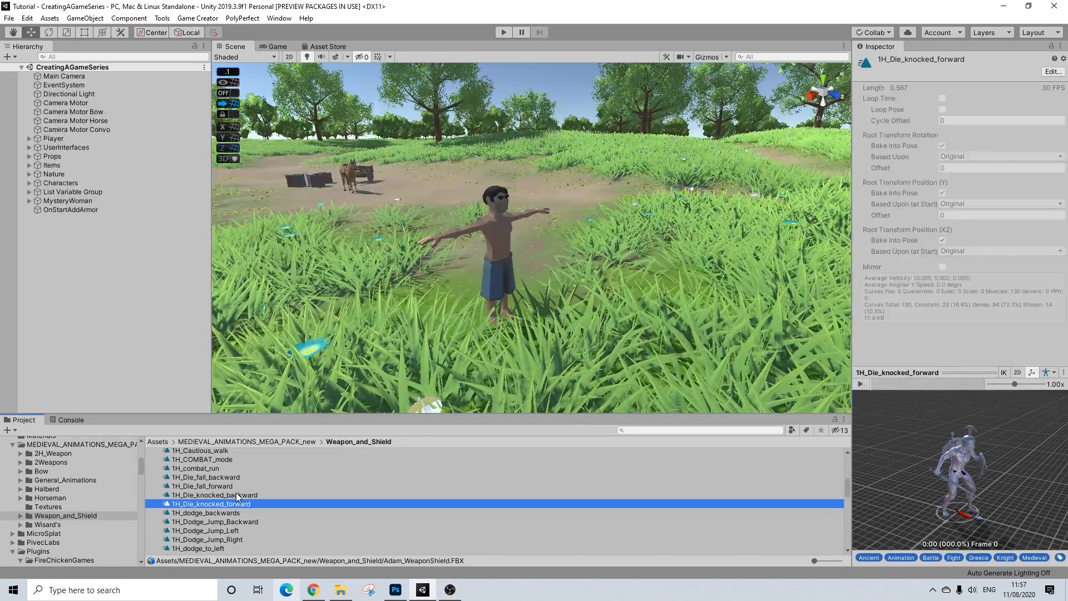
click(235, 494)
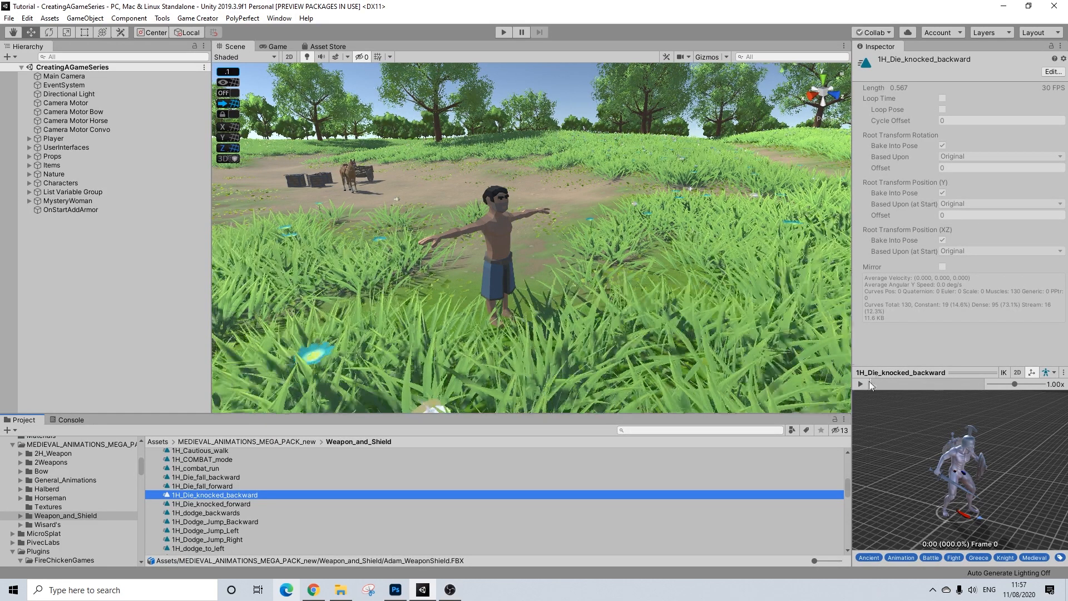
click(861, 384)
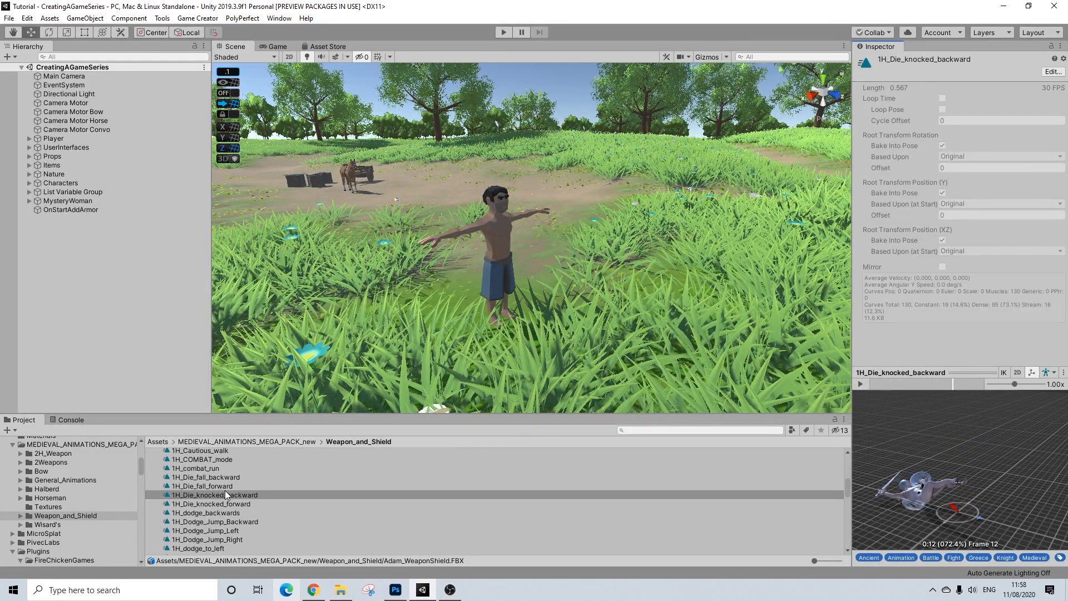
- Preview the 1H_Down_back and 1H_Down_forward animations
scroll(226, 490, down, 2)
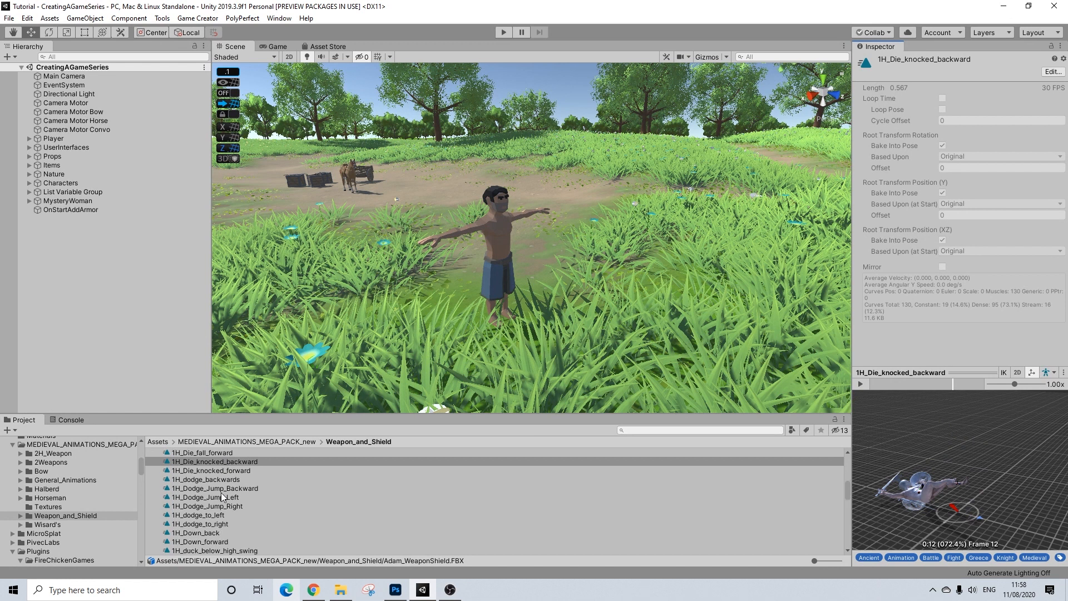
scroll(226, 490, down, 2)
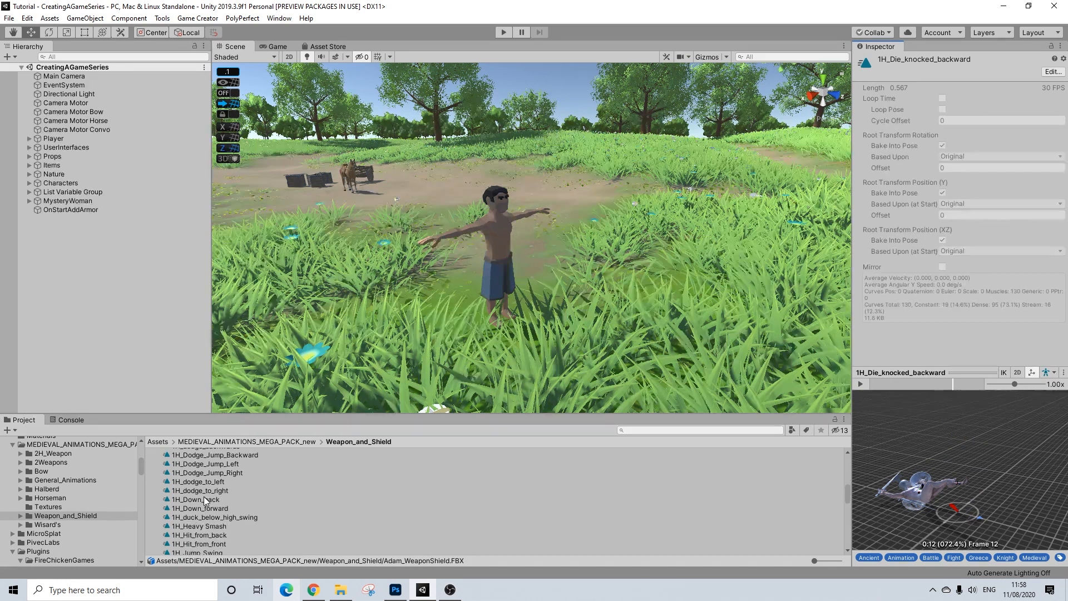
click(199, 496)
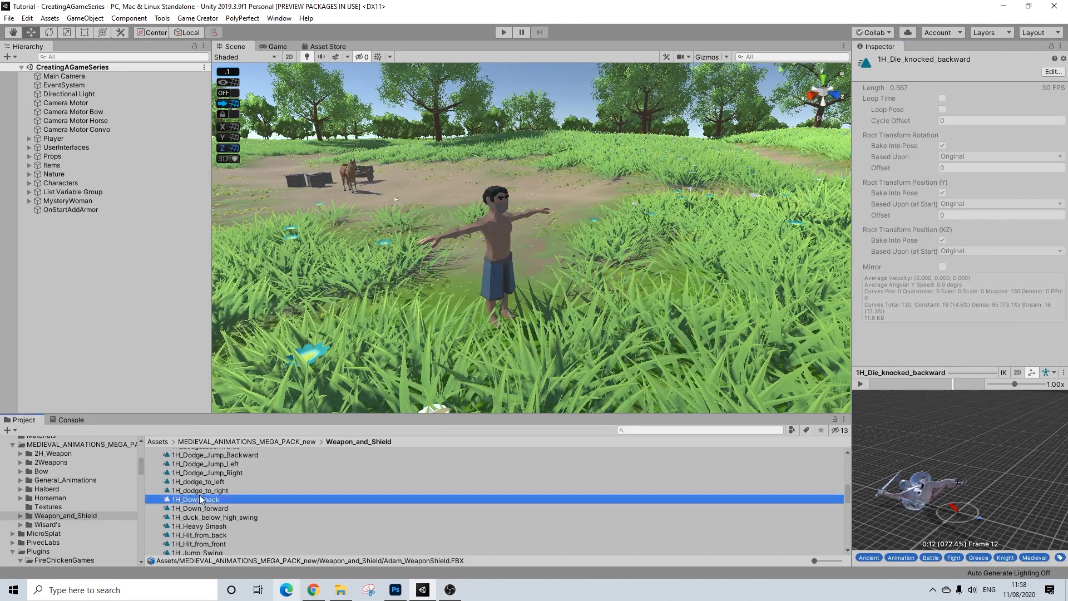
click(859, 384)
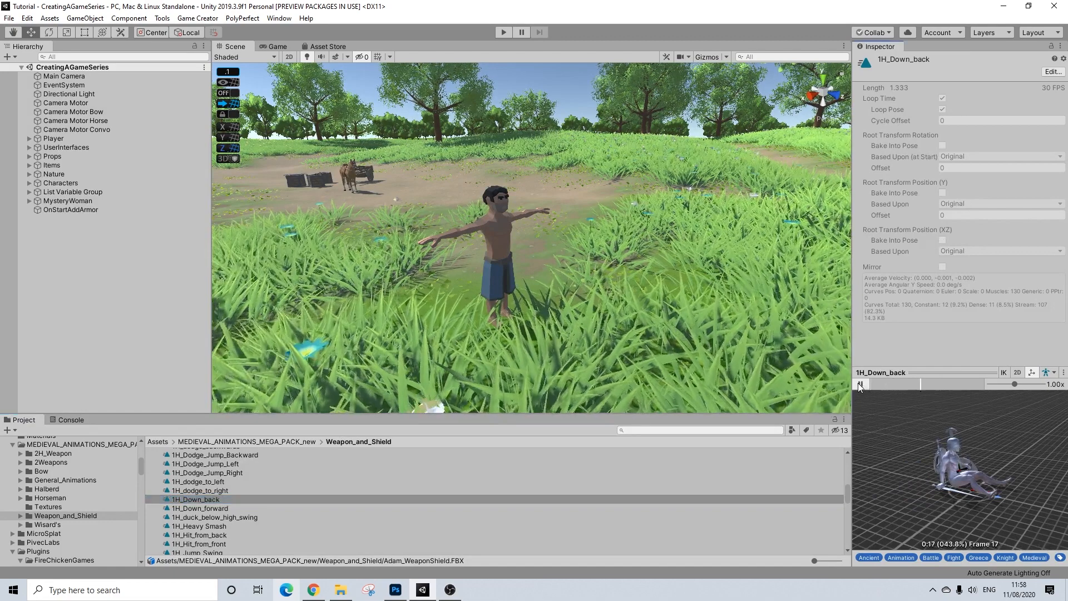
click(232, 506)
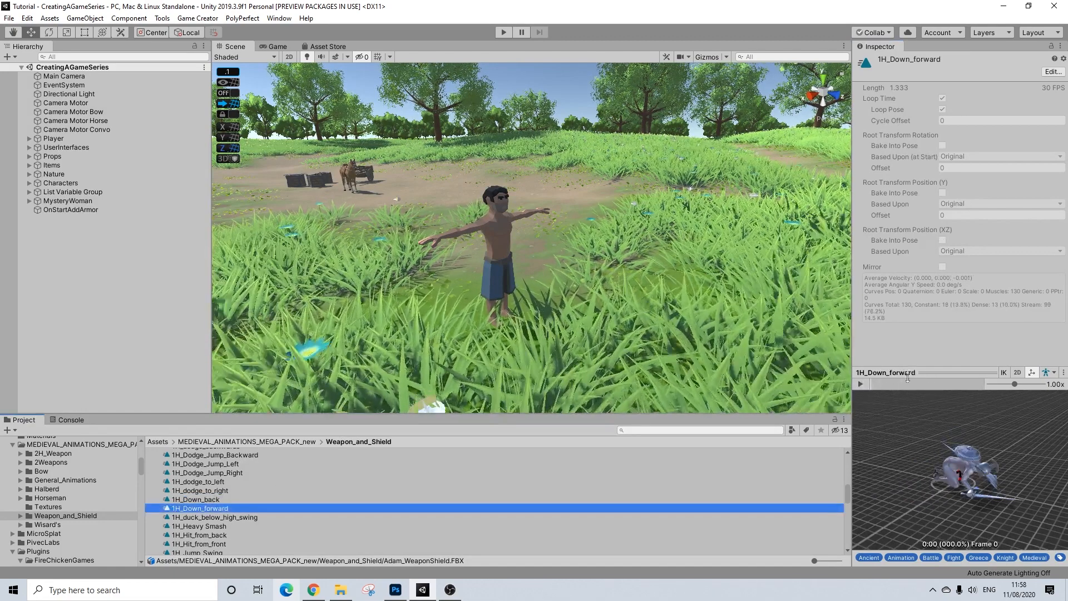
click(860, 383)
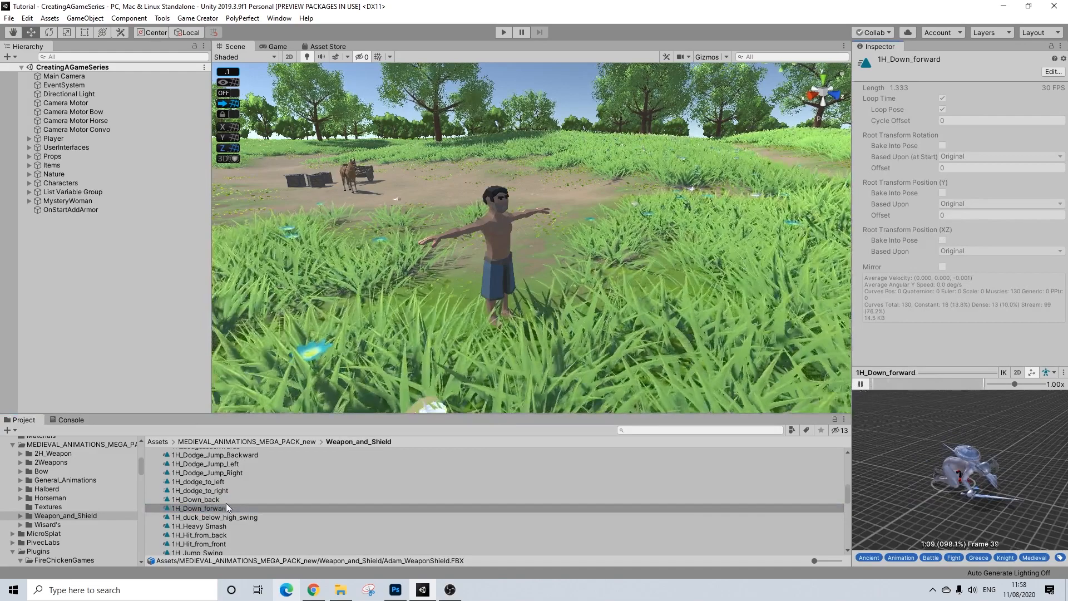
- Preview the 1H_Heavy Smash and 1H_Hit_from_back animations
scroll(216, 503, down, 2)
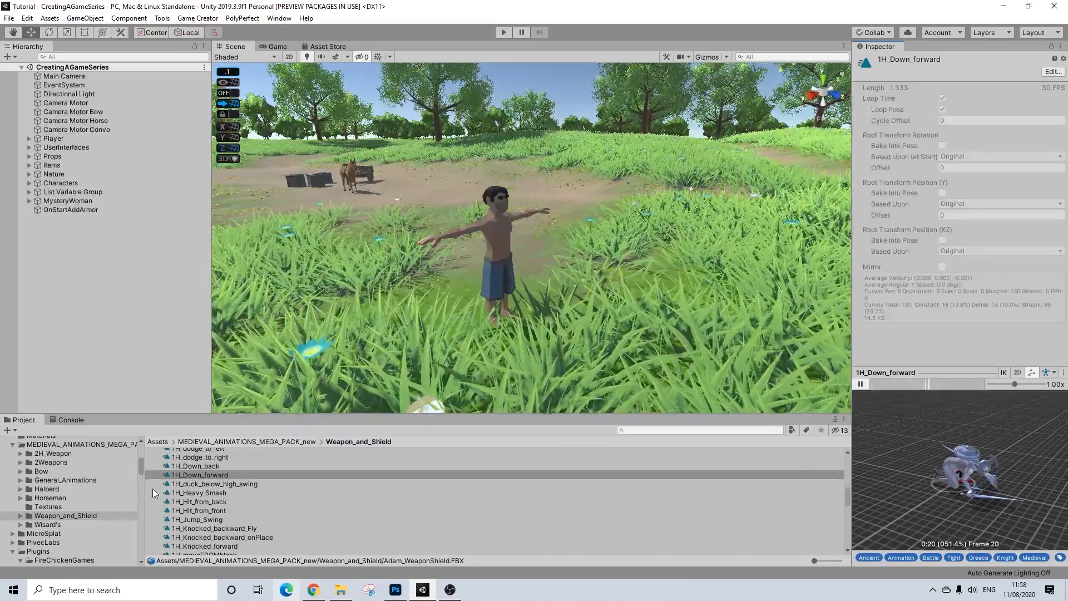
click(205, 493)
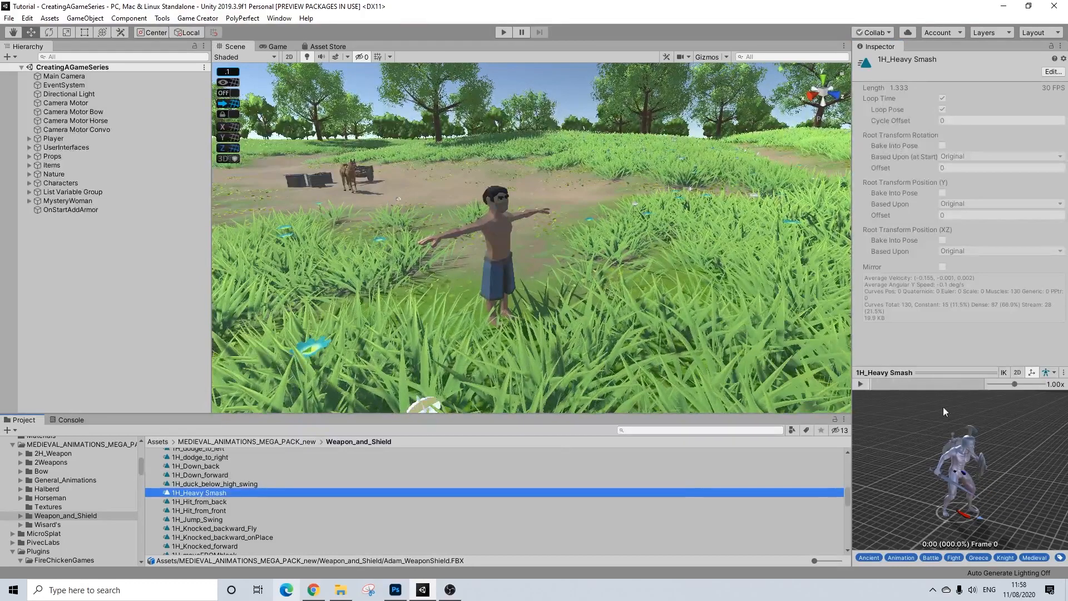
click(860, 384)
click(201, 502)
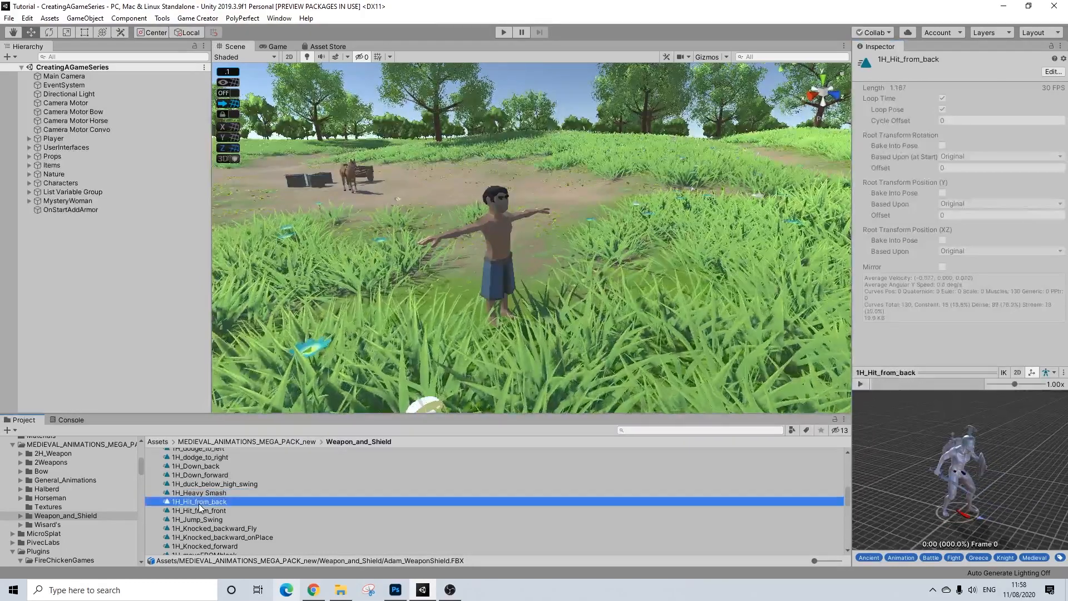
click(861, 385)
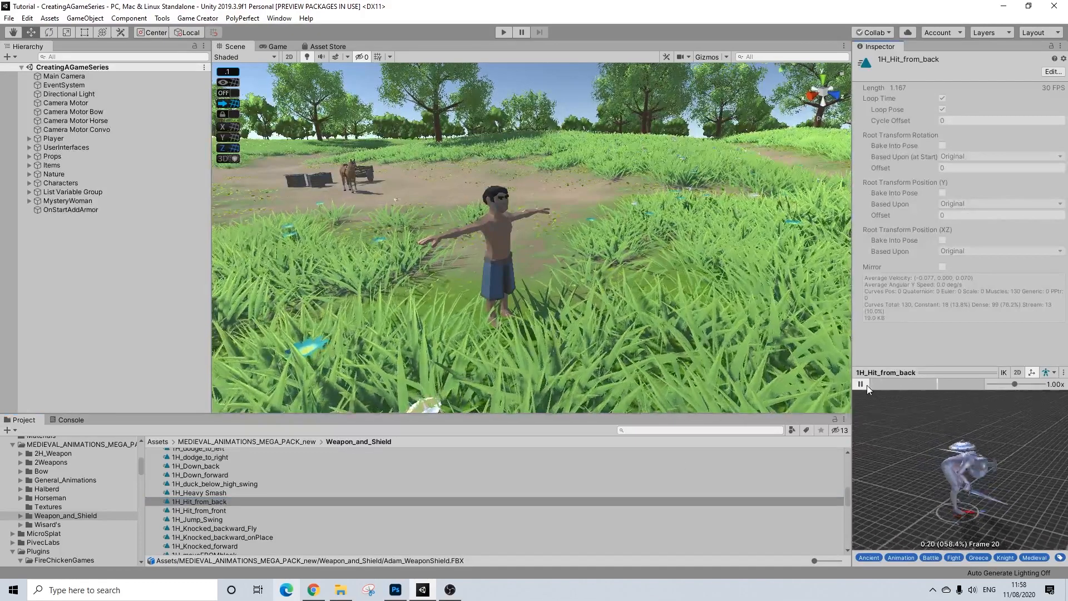
- Duplicate the 1H_Hit_from_back and 1H_Hit_from_front animations together as standalone, editable clips
click(213, 510)
shift+click(212, 504)
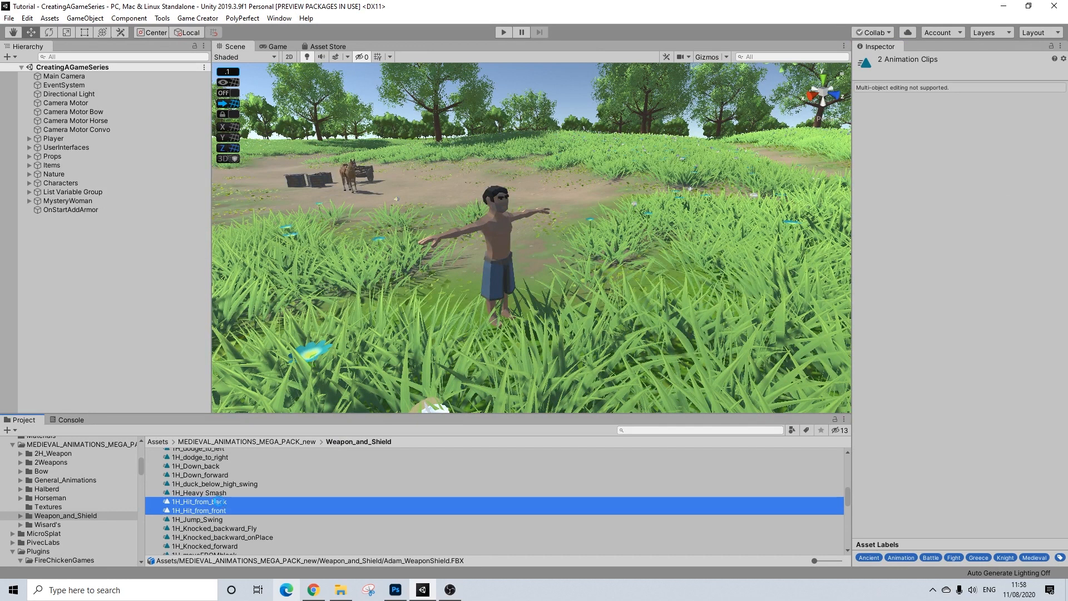
key(ctrl+d)
- Preview the 1H_shield_block_high_left and 1H_shield_block_keeping animations, and select the 1H_sword_parry_from_stright_down clip
scroll(219, 502, down, 6)
scroll(218, 502, down, 5)
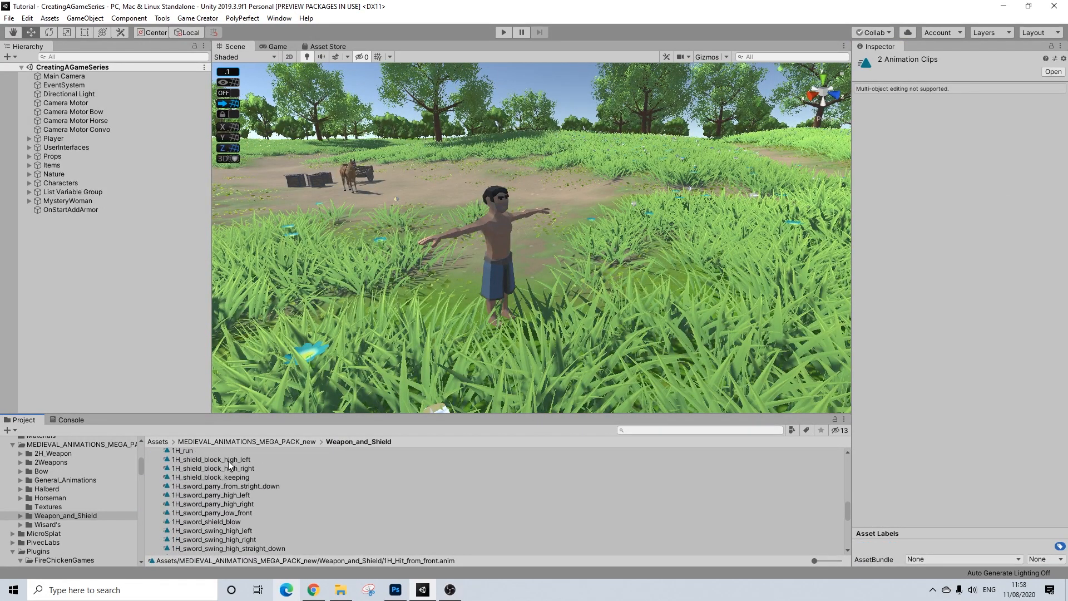
click(228, 461)
click(861, 384)
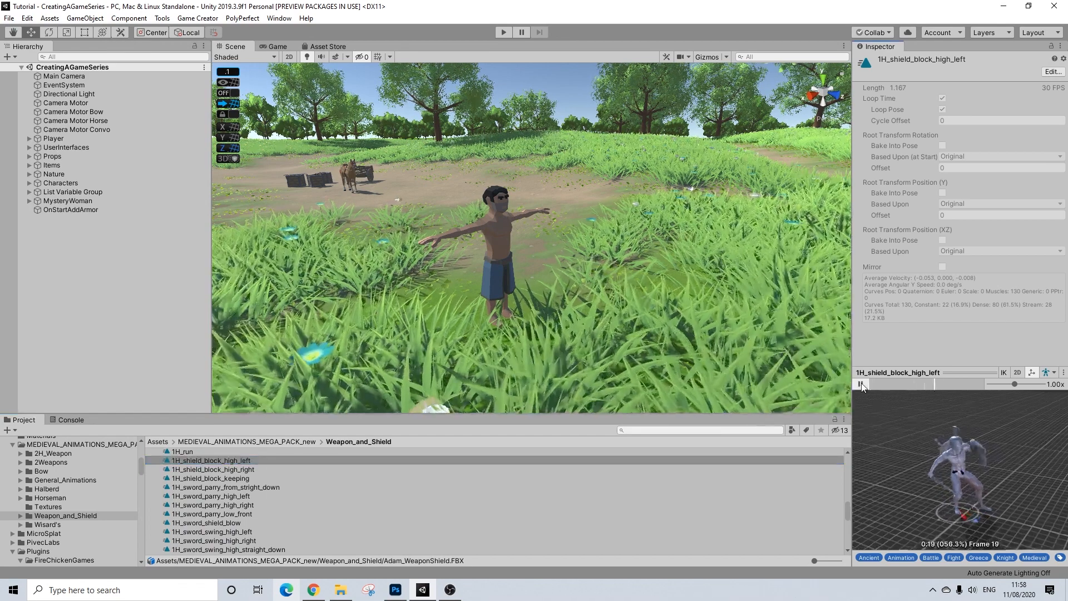
click(229, 478)
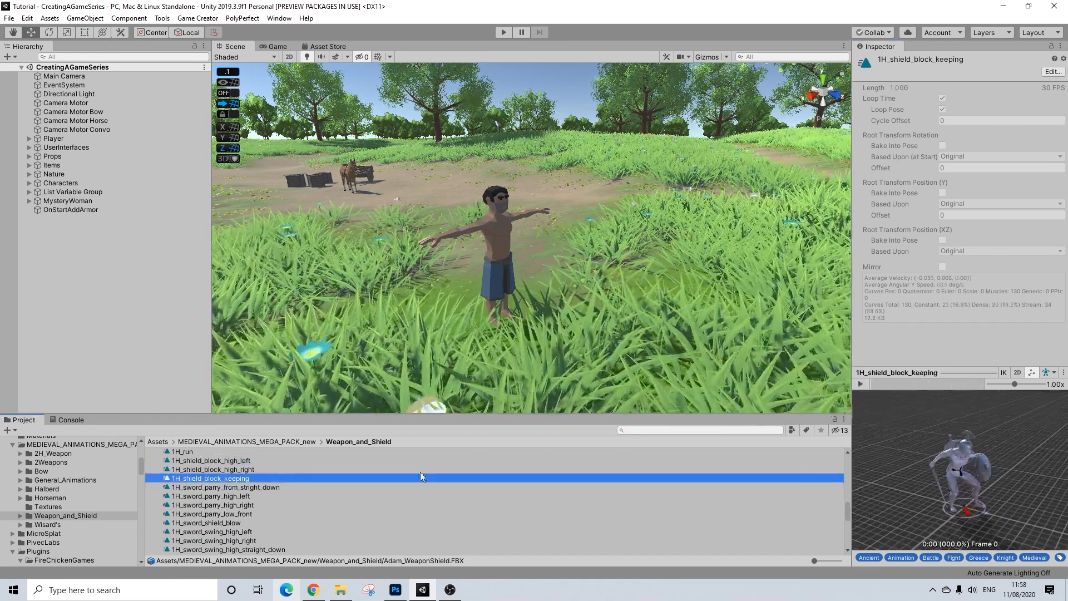
click(867, 385)
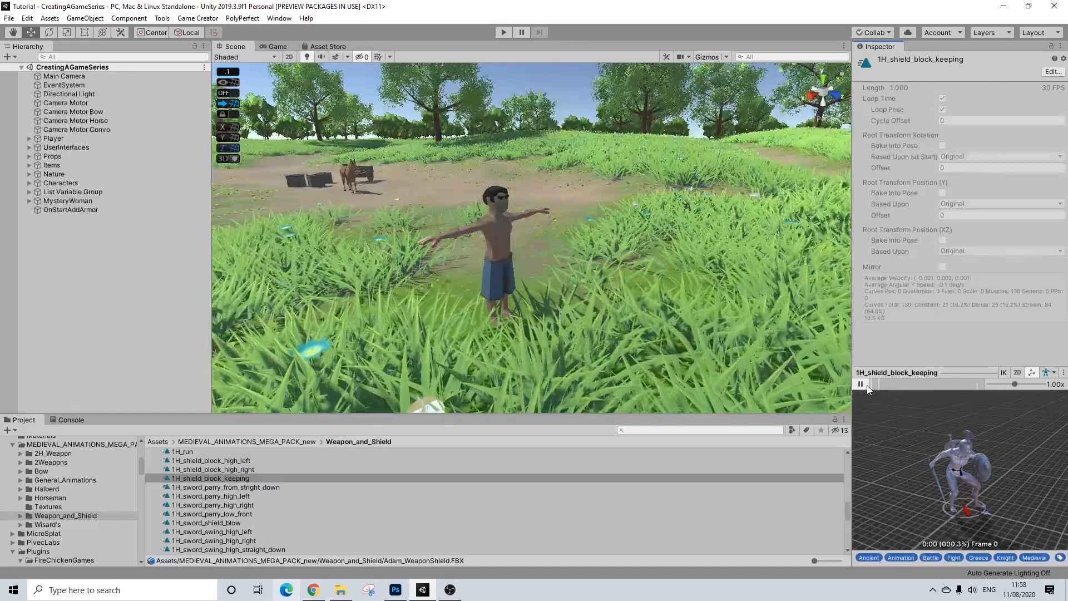
click(229, 487)
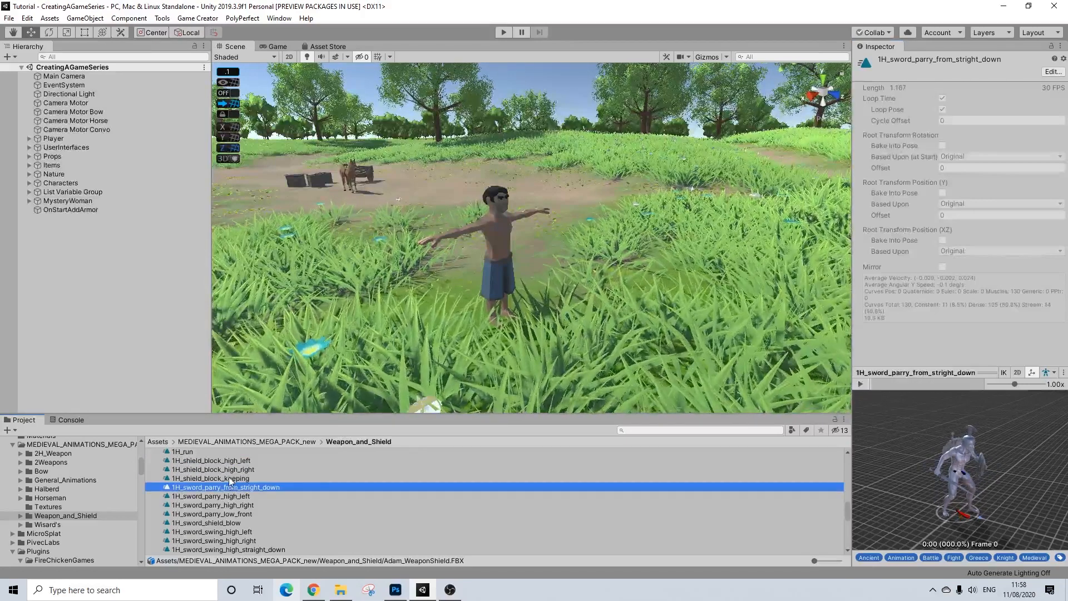
- Duplicate the 1H_shield_block_keeping animation as a standalone, editable clip
click(229, 479)
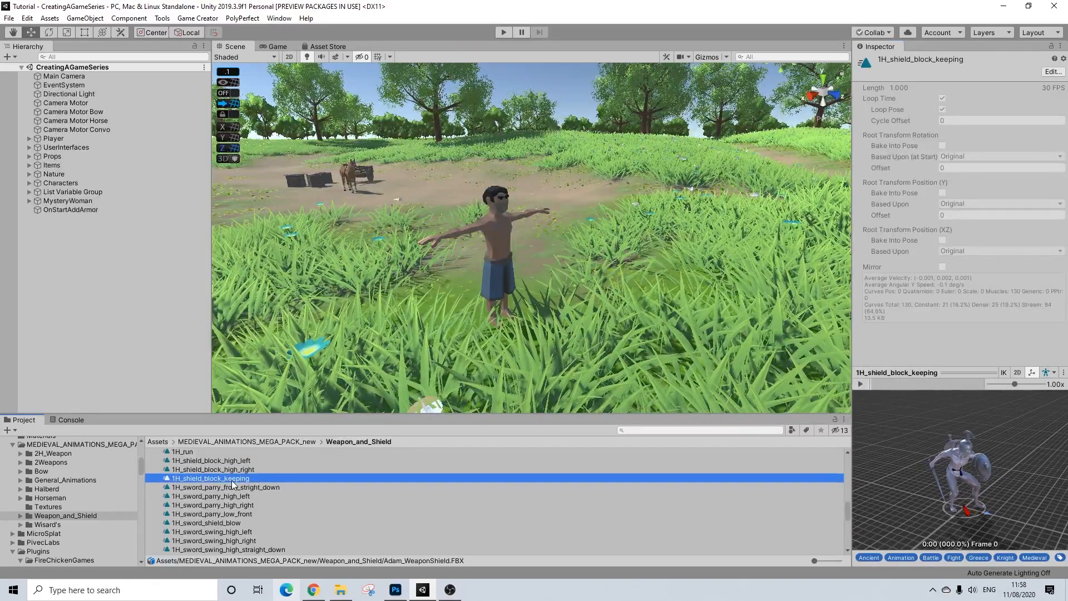
click(223, 482)
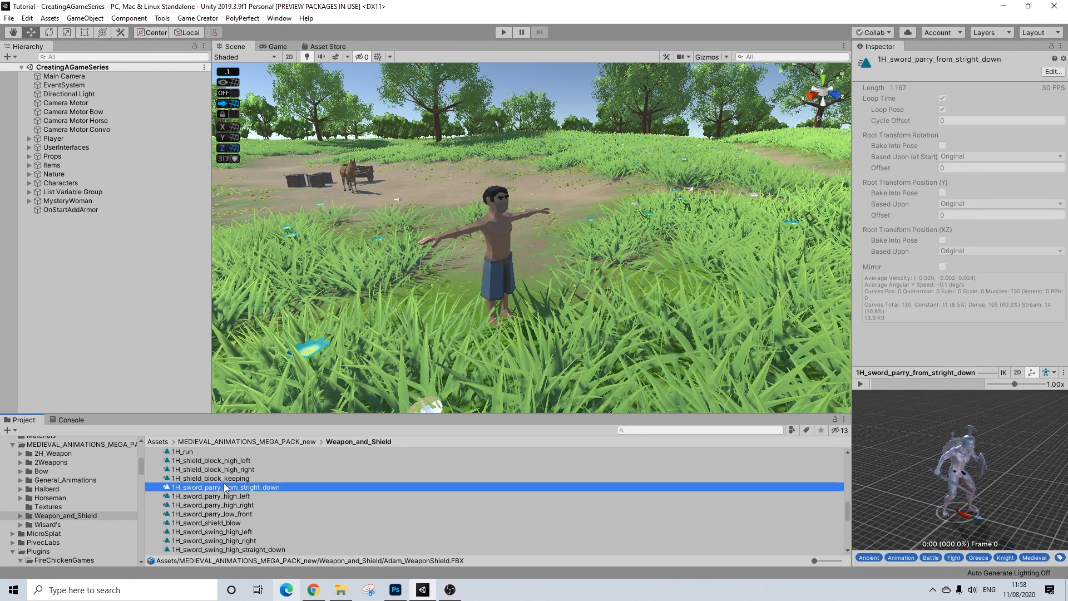
click(231, 476)
key(ctrl+d)
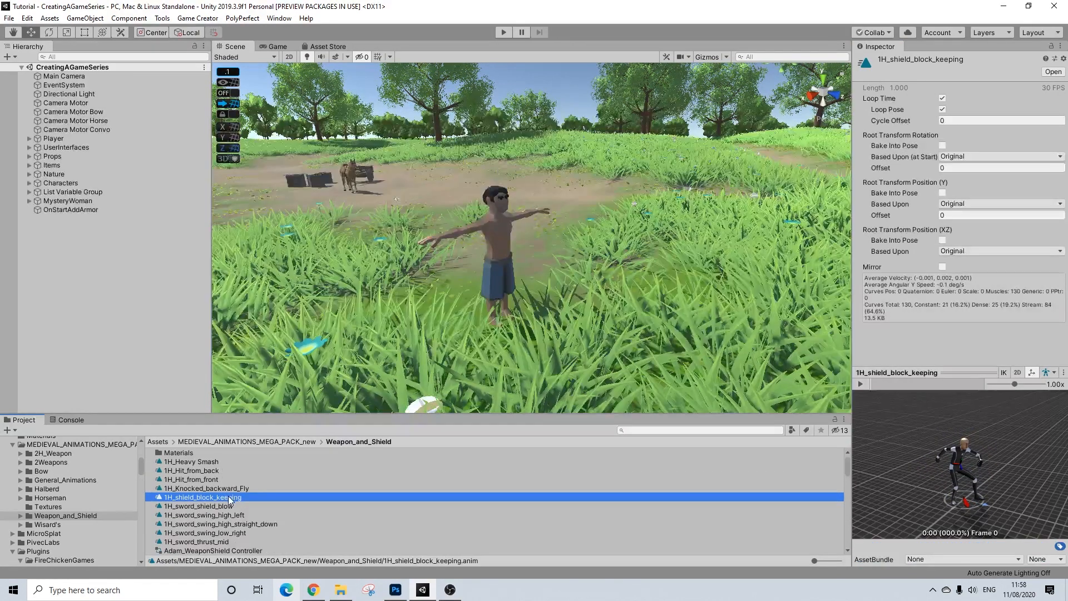
- Preview the 1H_Knocked_backward_Fly and 1H_Knocked_backward_onPlace animations inside the Adam_WeaponShield model
scroll(224, 493, down, 4)
scroll(223, 495, down, 4)
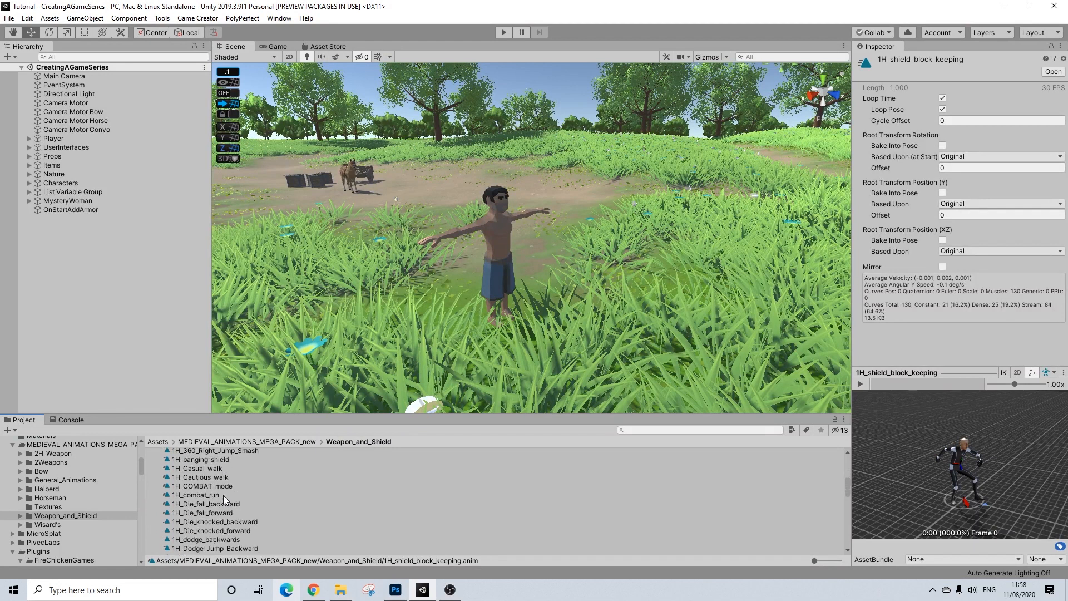
scroll(212, 479, down, 1)
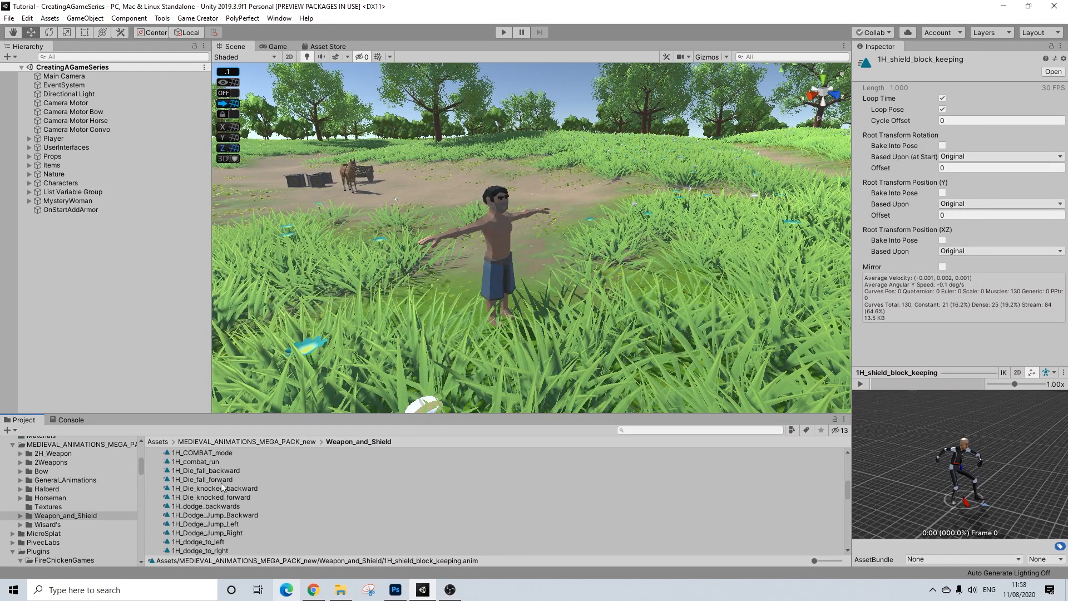
scroll(221, 484, down, 2)
scroll(215, 491, down, 1)
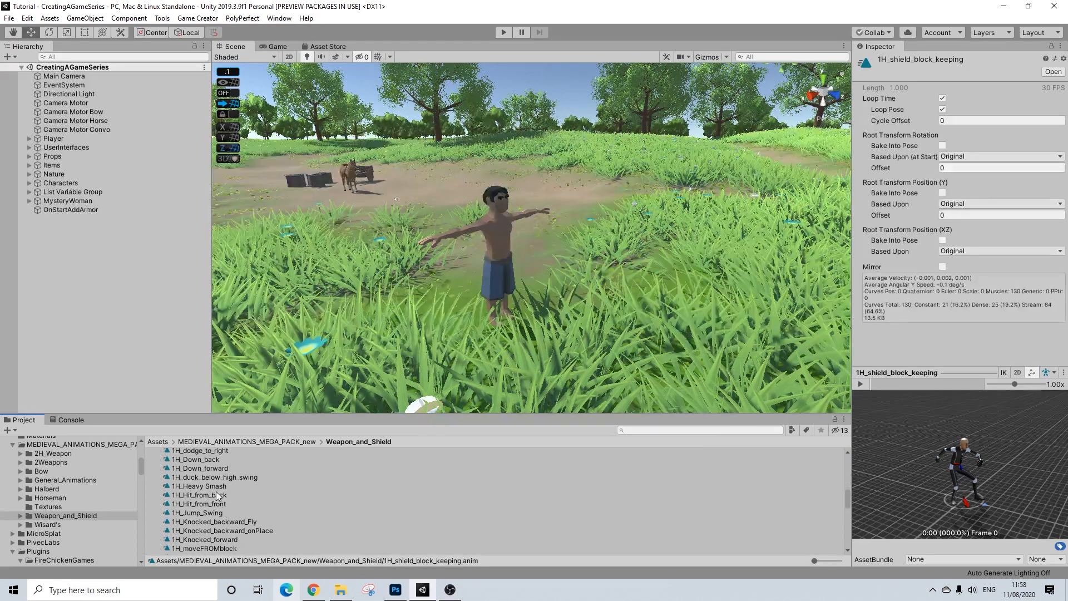
click(215, 521)
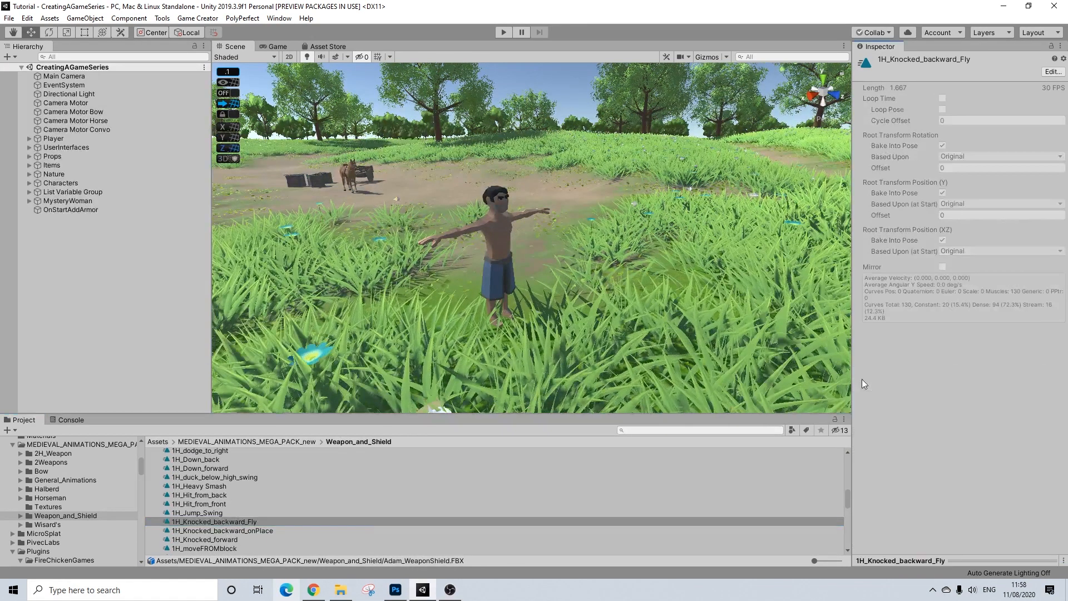
click(914, 561)
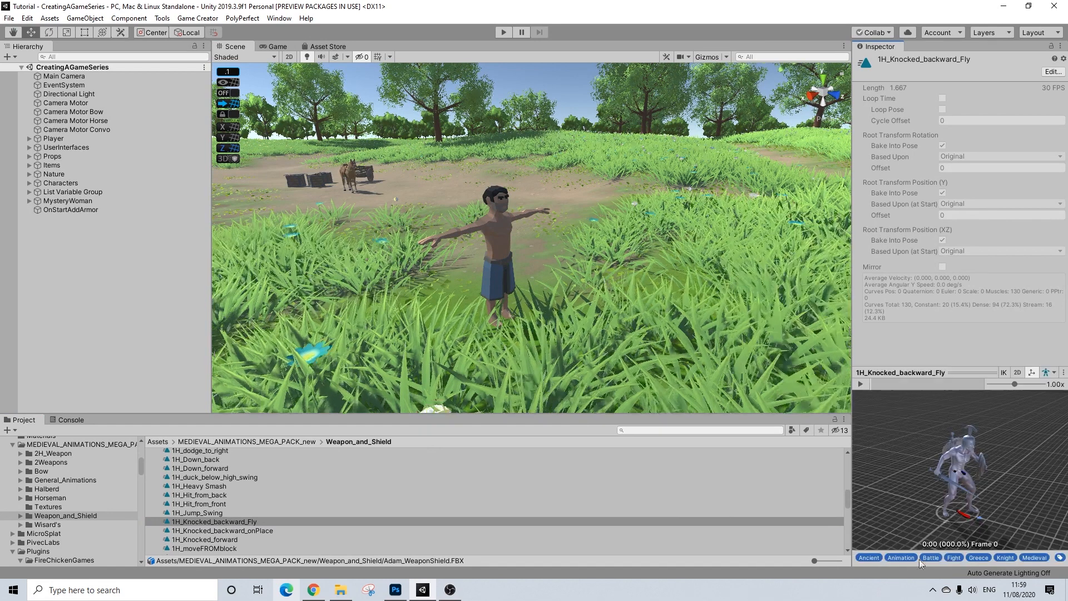
click(866, 386)
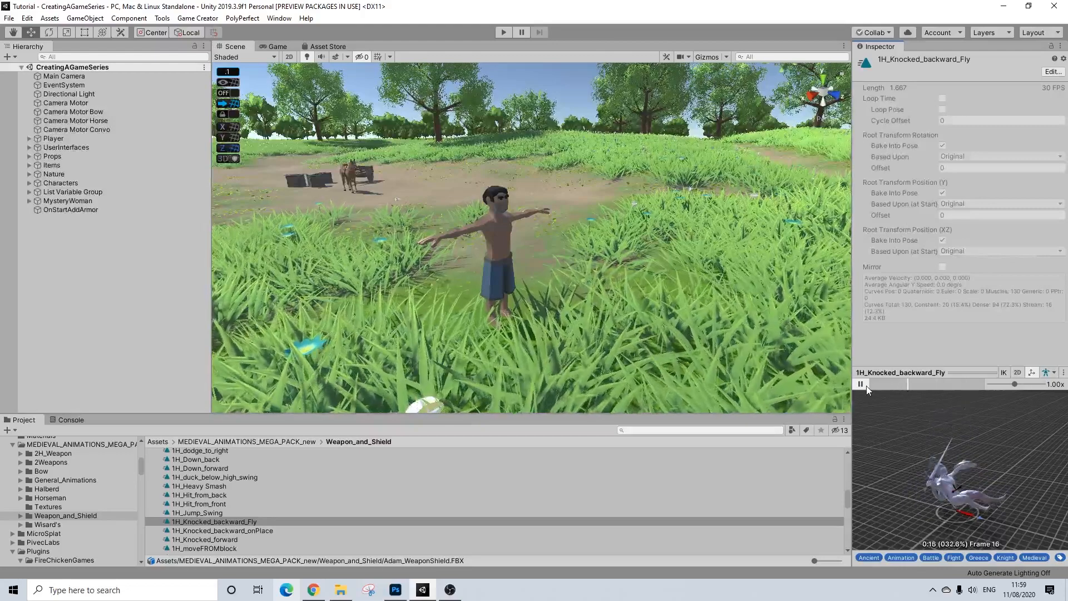
click(274, 530)
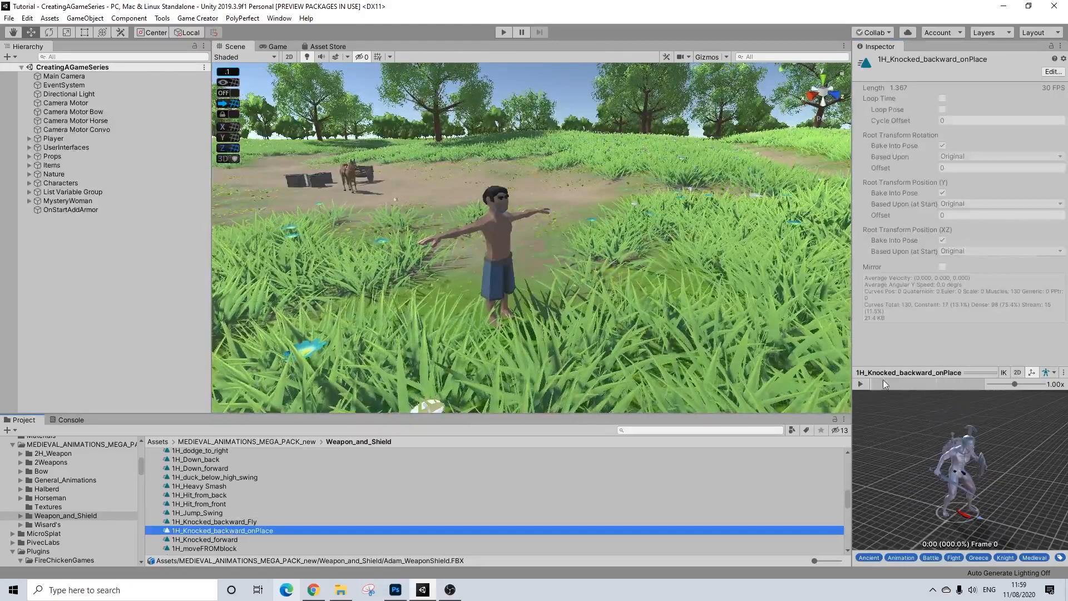
click(860, 383)
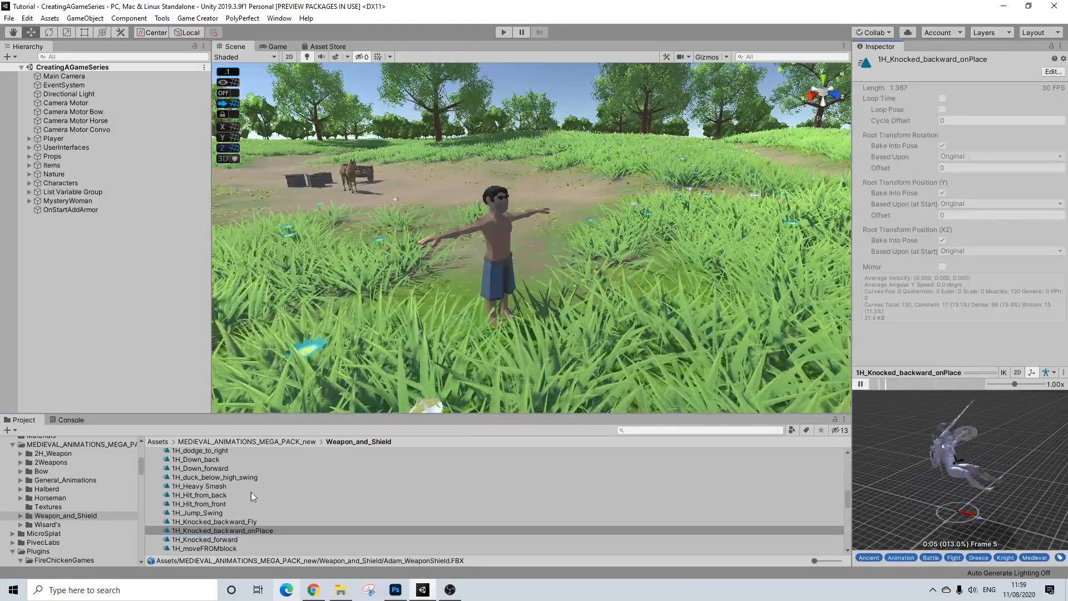
- Look through the clips from 1H_Knocked_forward to 1H_PutWeapon_Back and preview the 1H_Recover_from_knocked_backward animation
scroll(222, 528, down, 3)
click(225, 505)
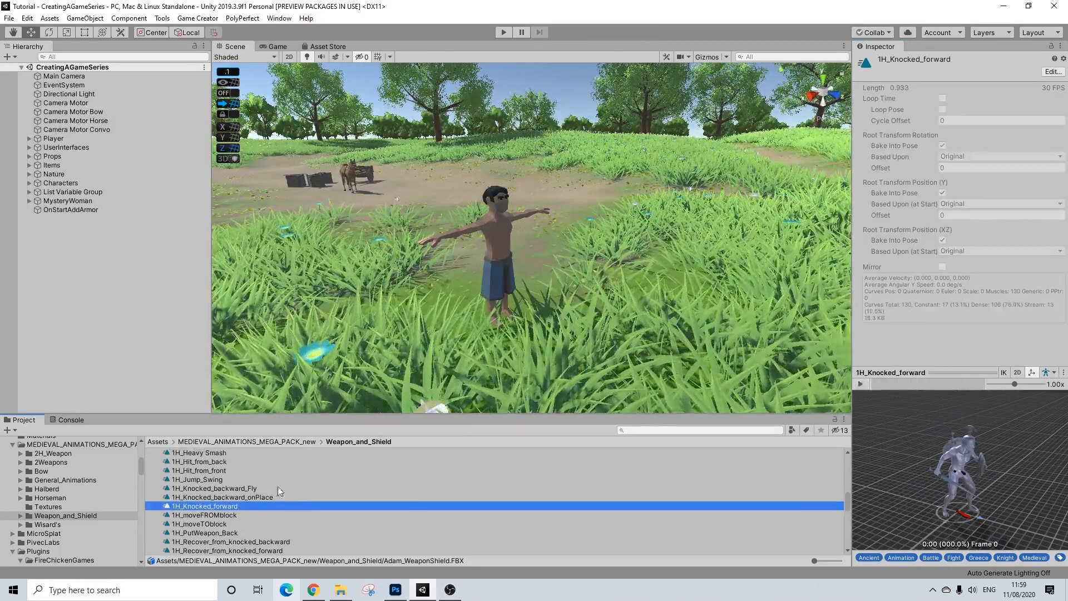
click(225, 515)
click(212, 532)
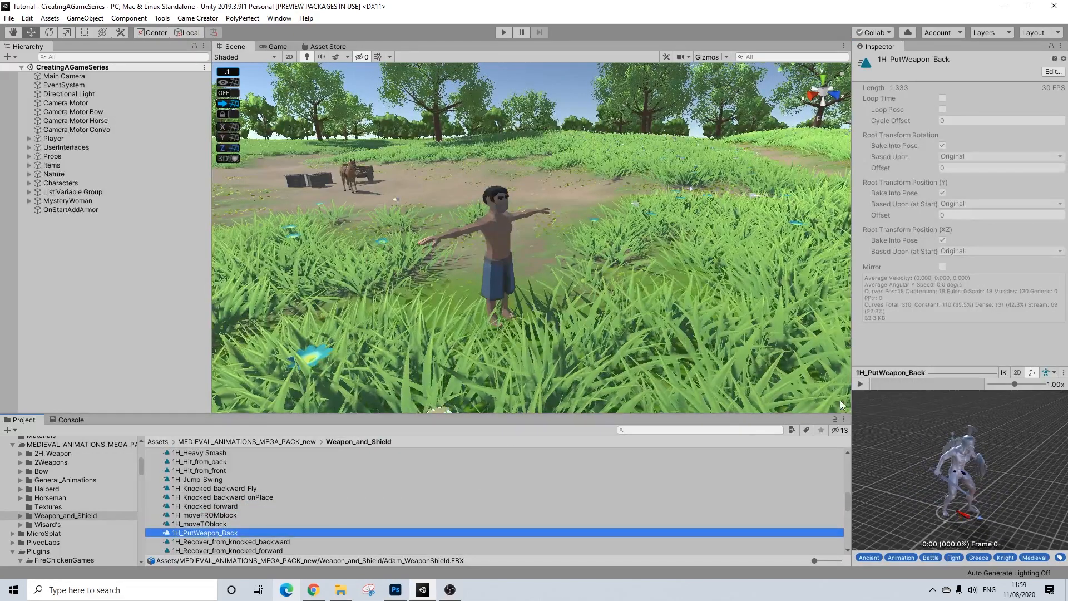
click(230, 541)
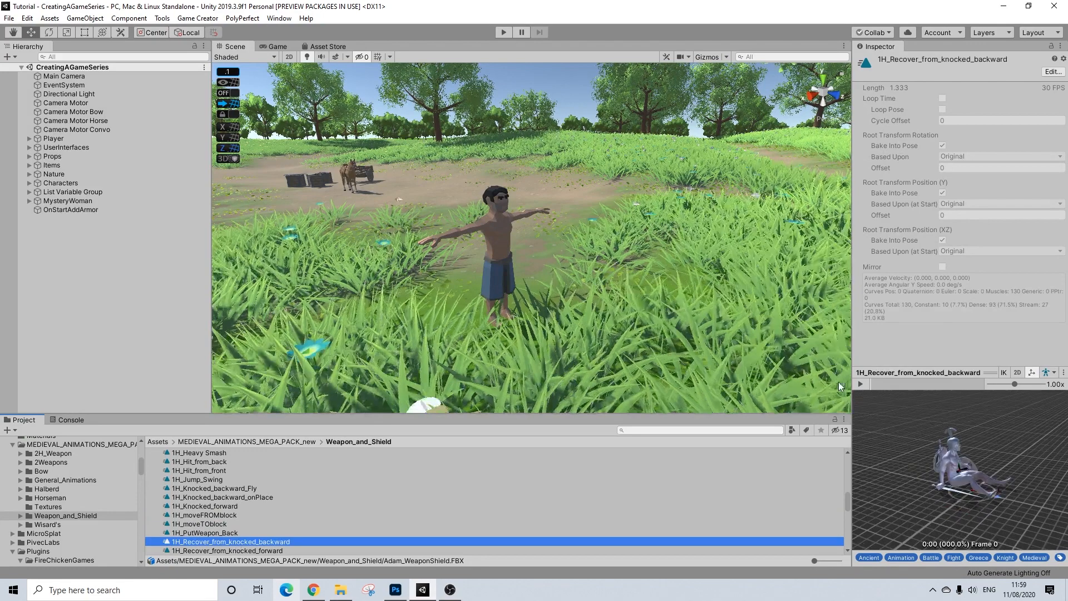
click(860, 384)
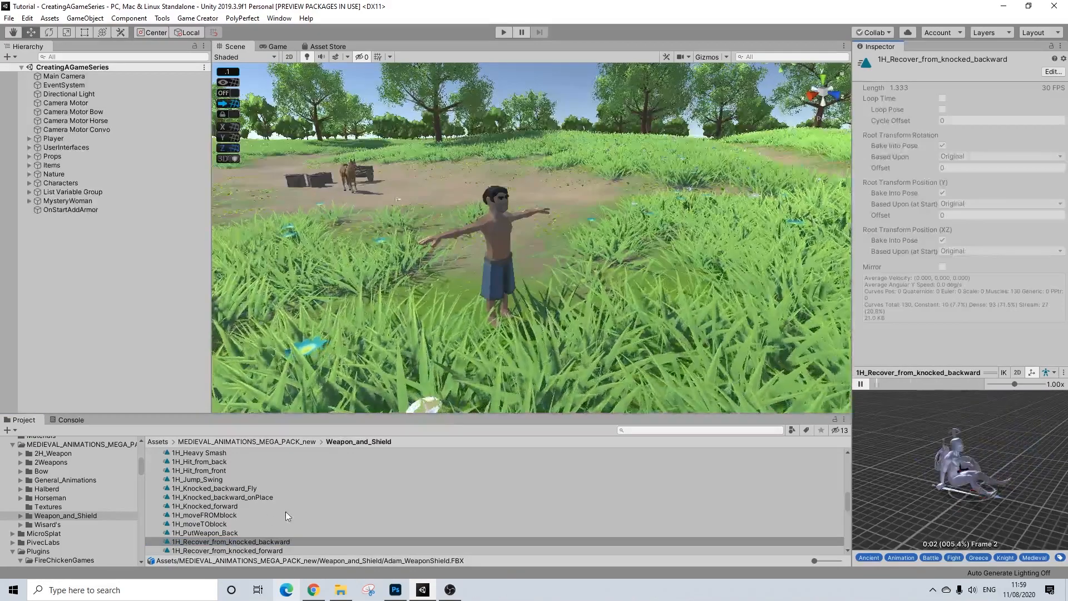
- Preview the 1H_run and 1H_sword_shield_blow animations, checking the sword parry clips in between
scroll(283, 511, down, 2)
click(194, 525)
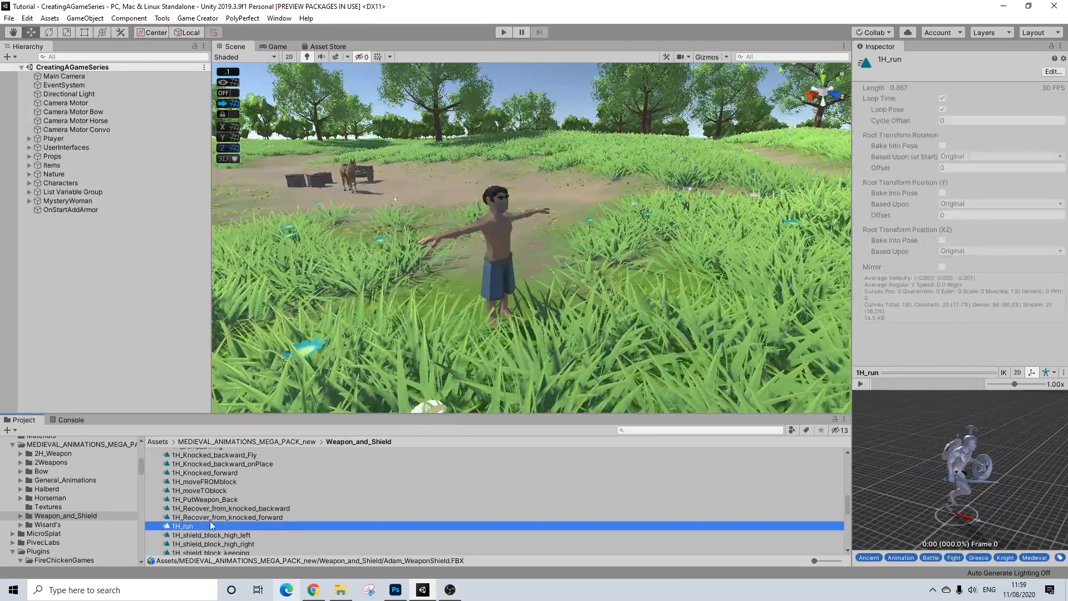
click(860, 385)
scroll(313, 500, down, 3)
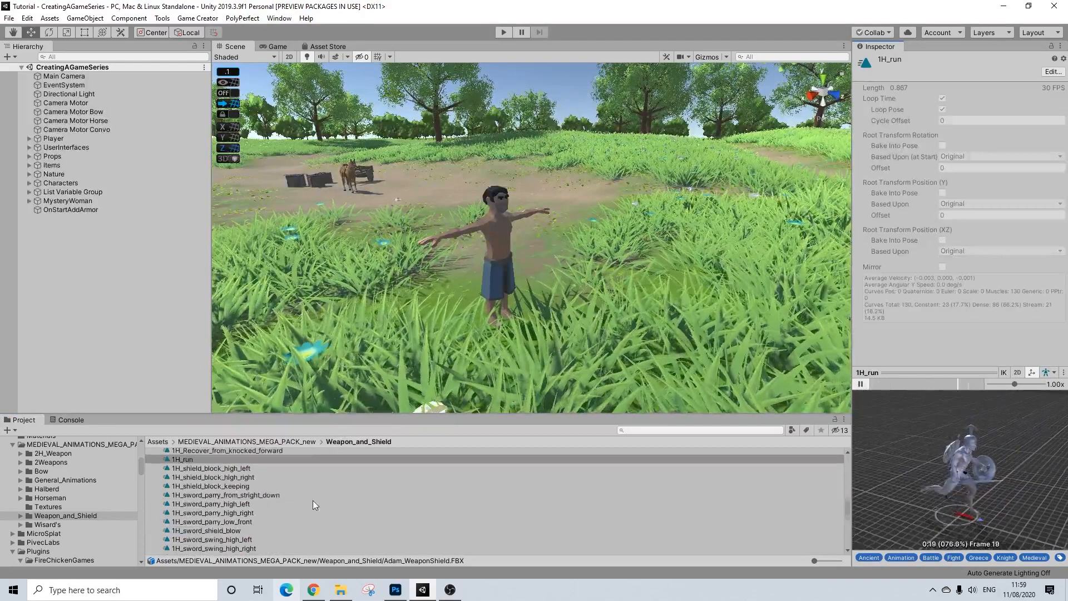
click(225, 503)
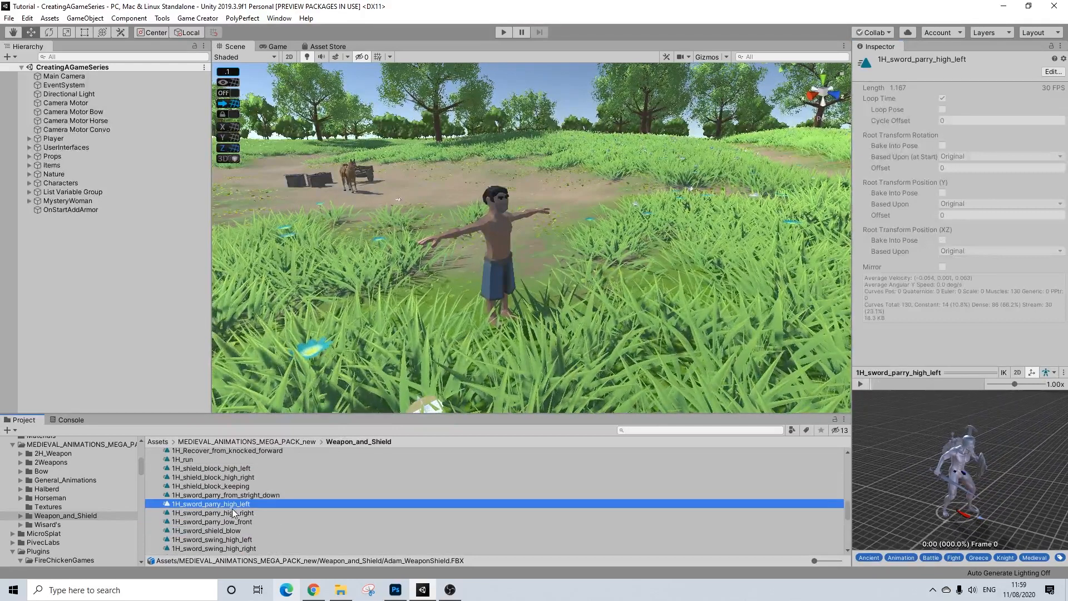
click(229, 519)
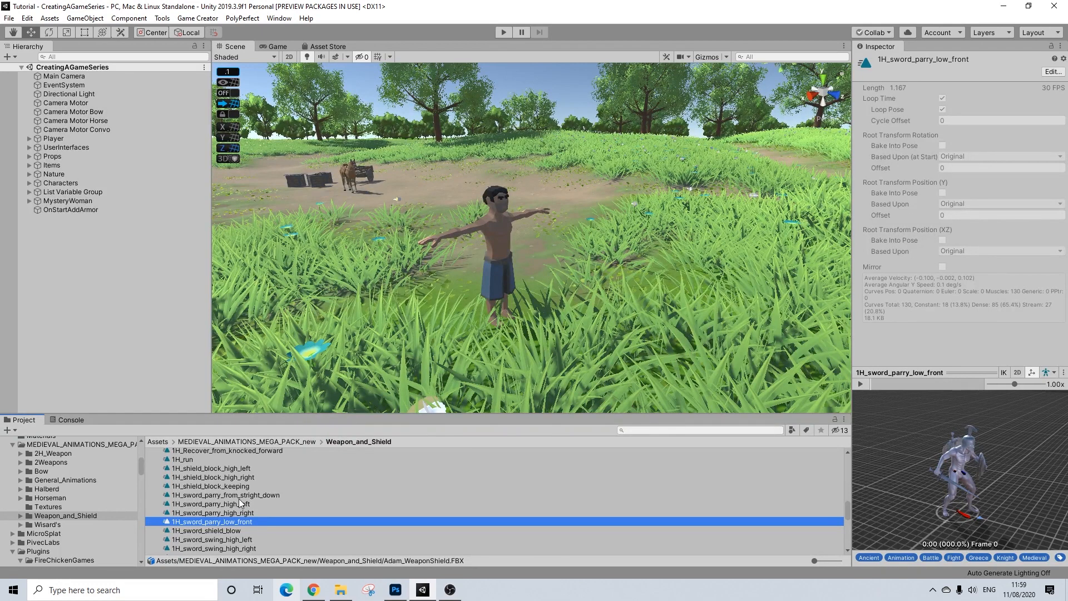
click(229, 530)
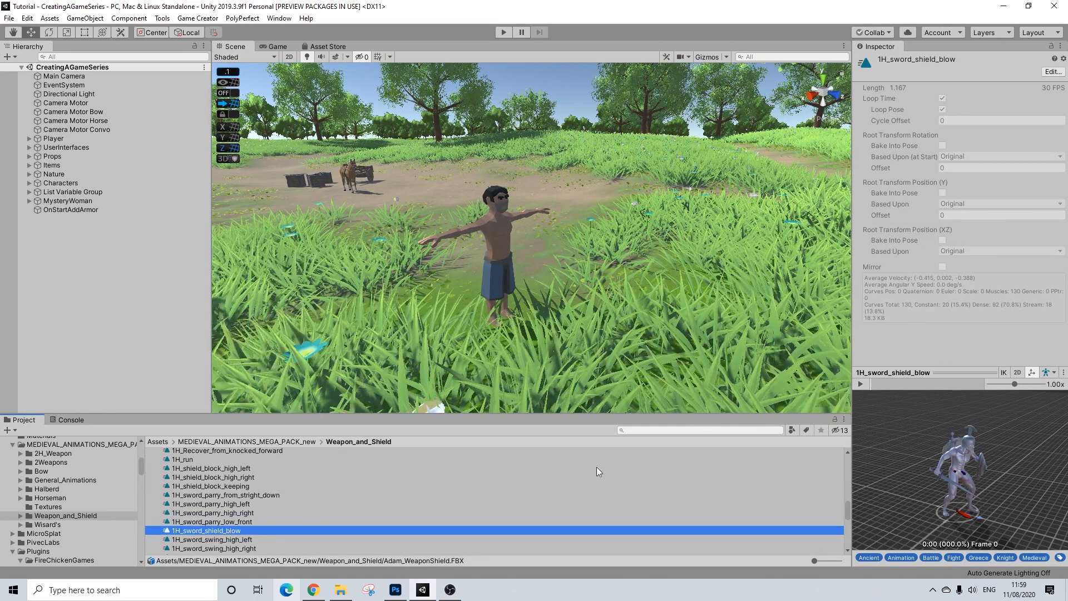
click(861, 384)
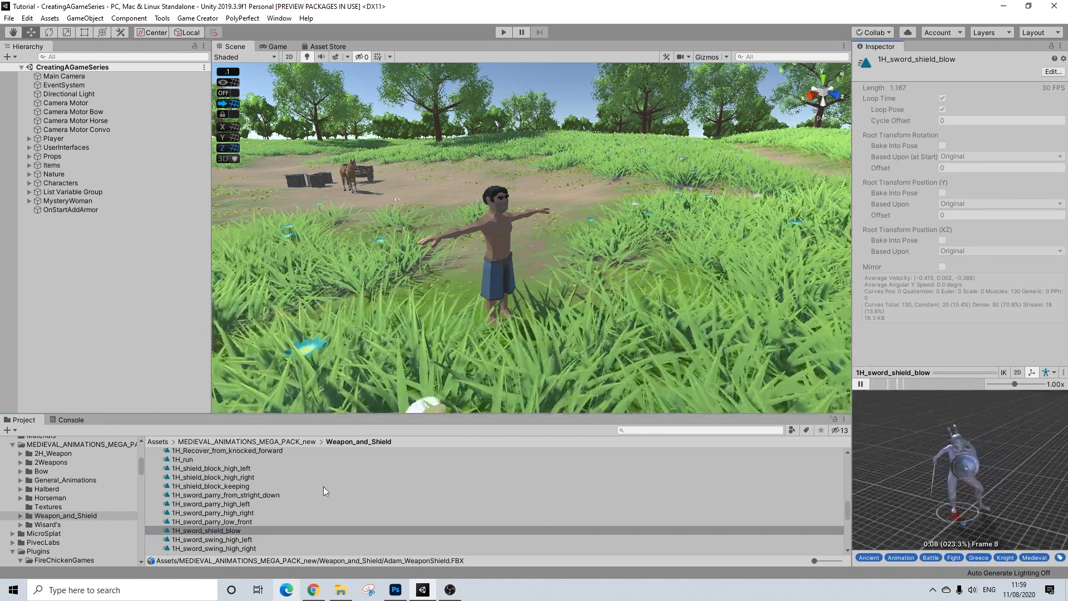
- Look through the remaining one-handed clips, including 1H_Wide_Slash_Combo and 1H_walk_trust
scroll(238, 511, down, 2)
click(238, 506)
click(231, 496)
scroll(225, 509, down, 3)
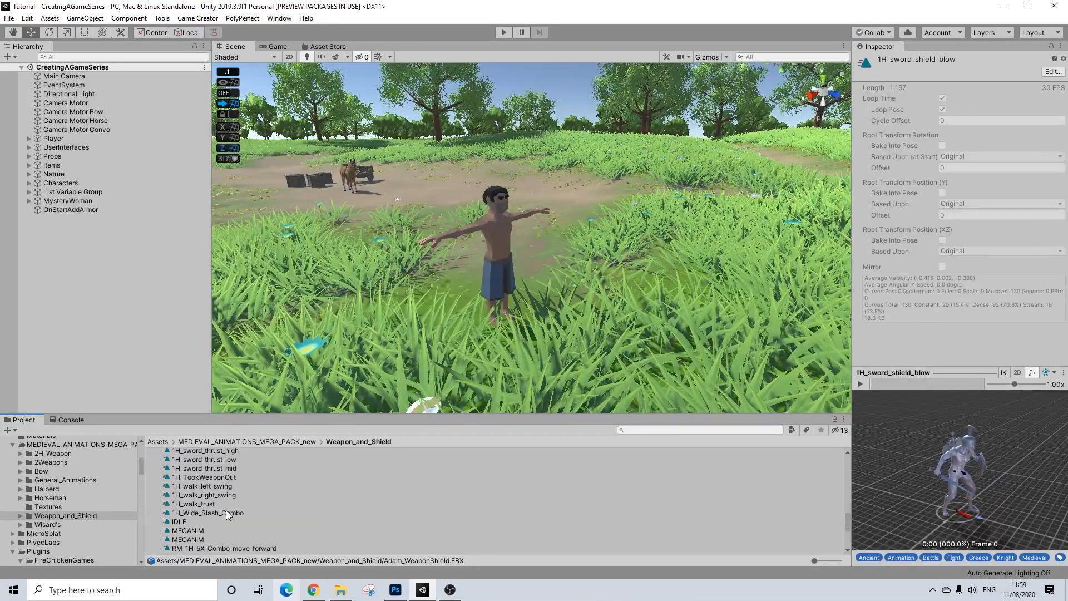
click(205, 512)
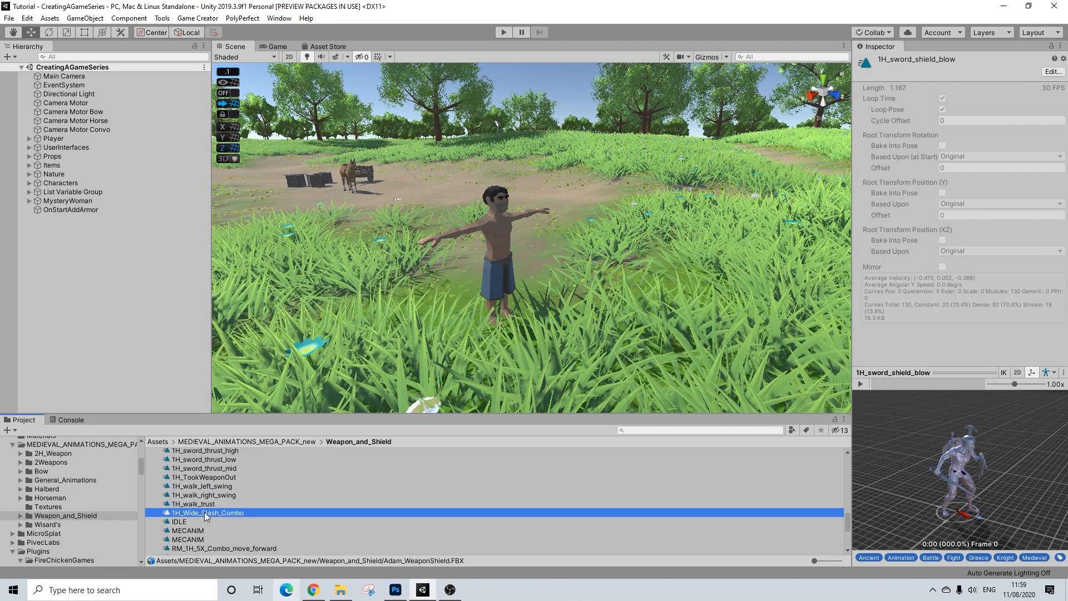
click(208, 505)
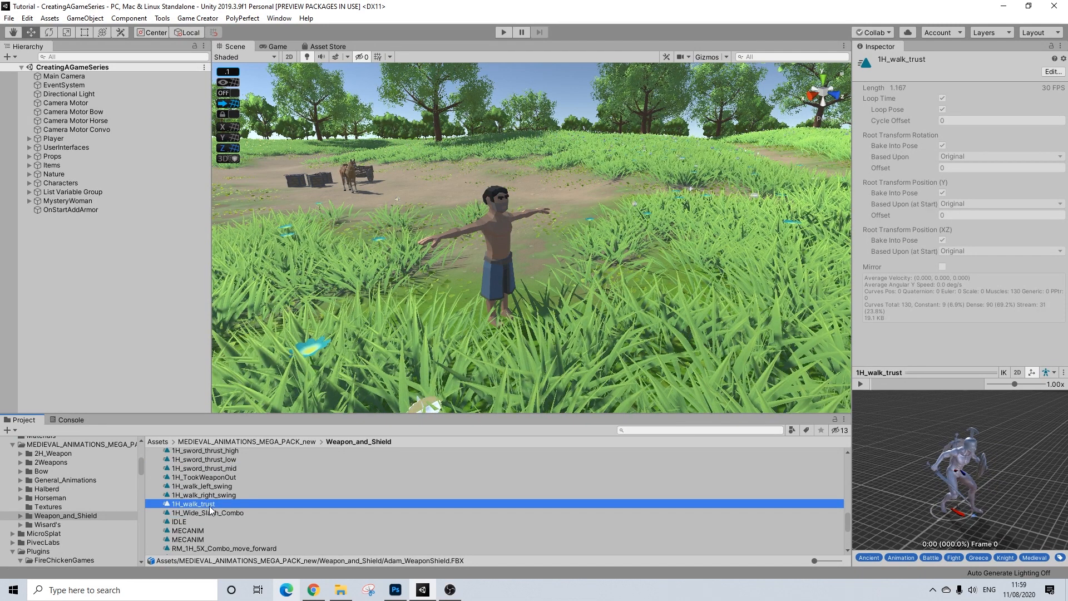
scroll(215, 506, up, 6)
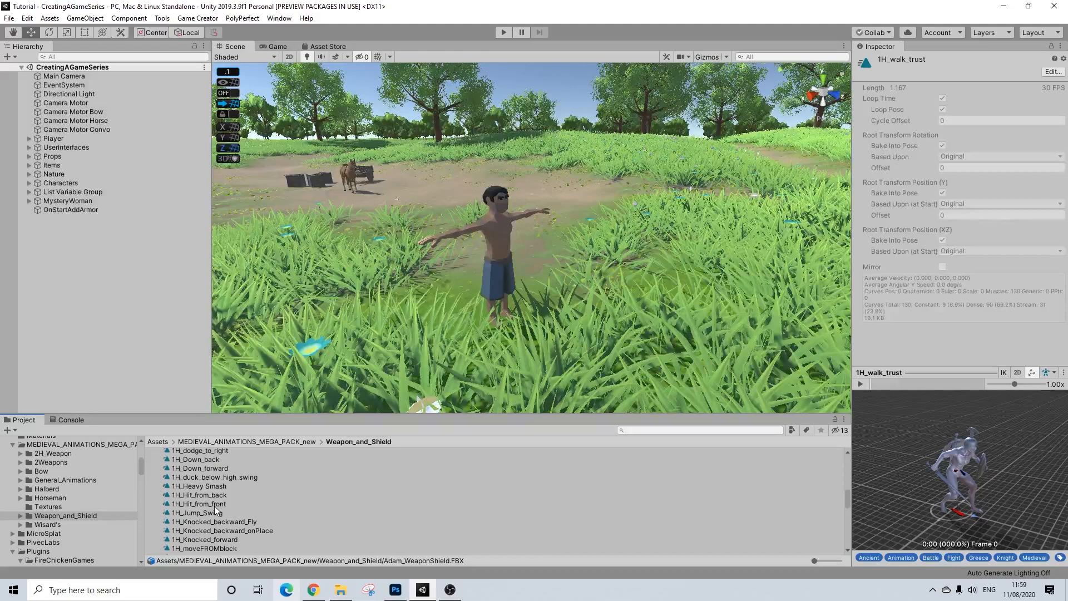
- On the standalone 1H_Heavy Smash clip, turn off Loop Time, bake rotation and Y position into the pose, and set the Y offset to 0.1
click(215, 485)
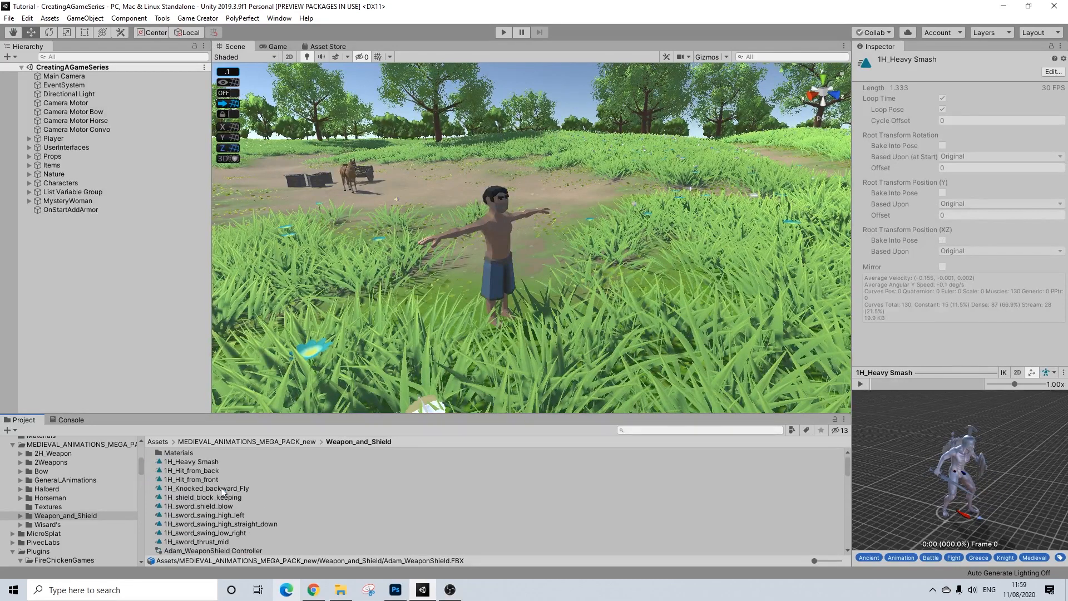
click(195, 463)
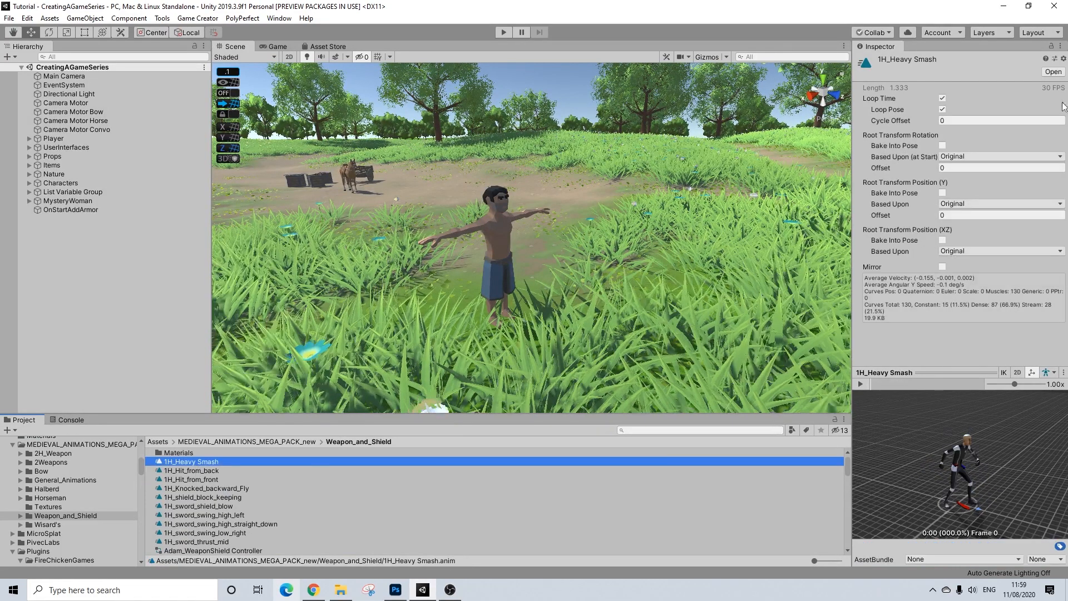
click(942, 98)
click(942, 145)
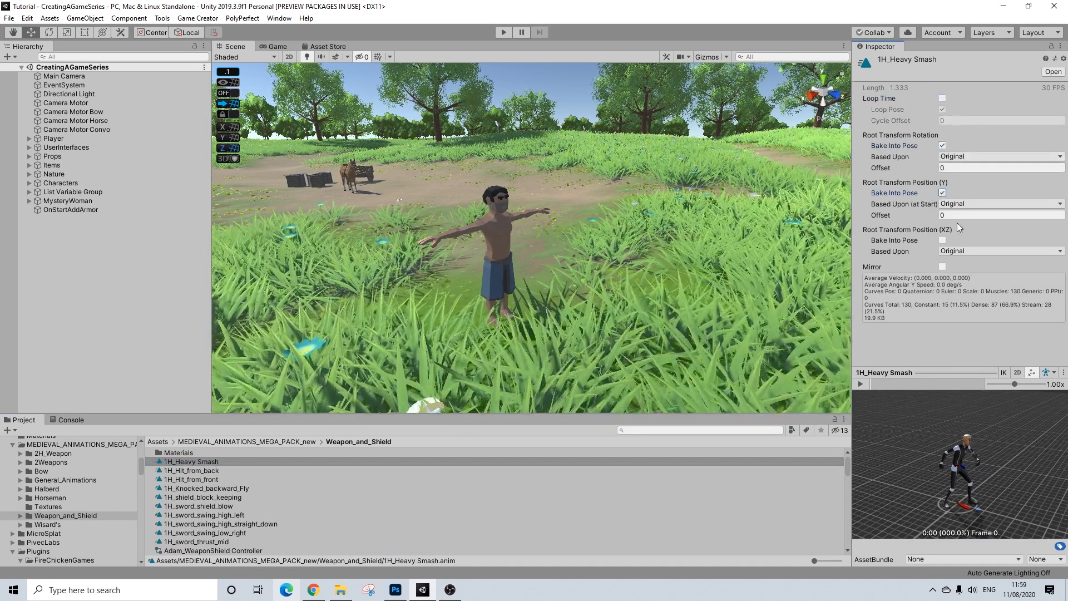
click(960, 216)
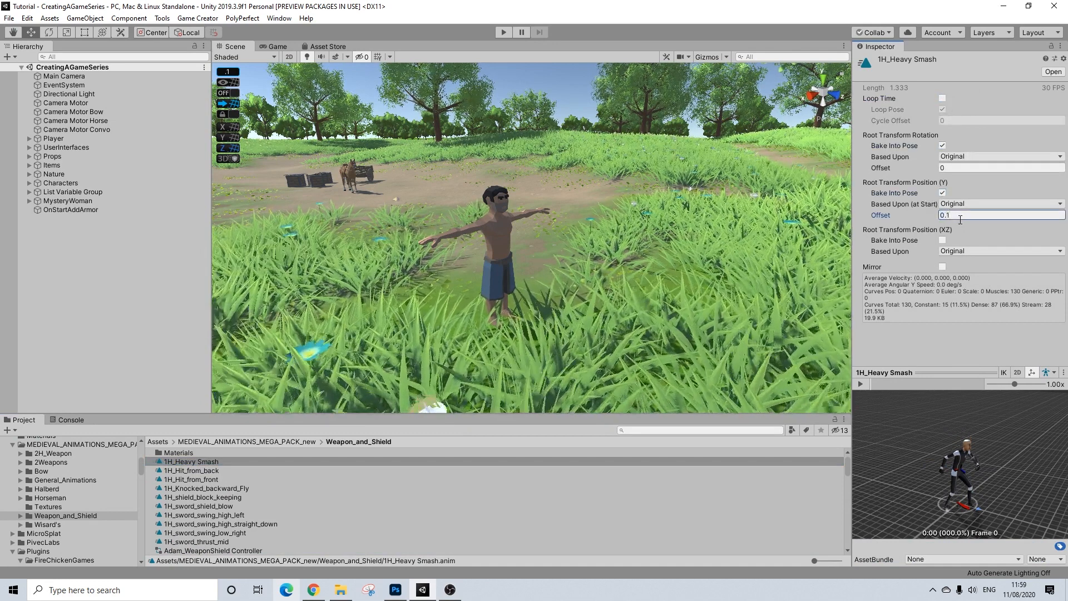
- Turn off Loop Time on the standalone 1H_Hit_from_back and 1H_Hit_from_front clips, bake rotation and Y position into pose, and set Y offset to 0.1
click(206, 471)
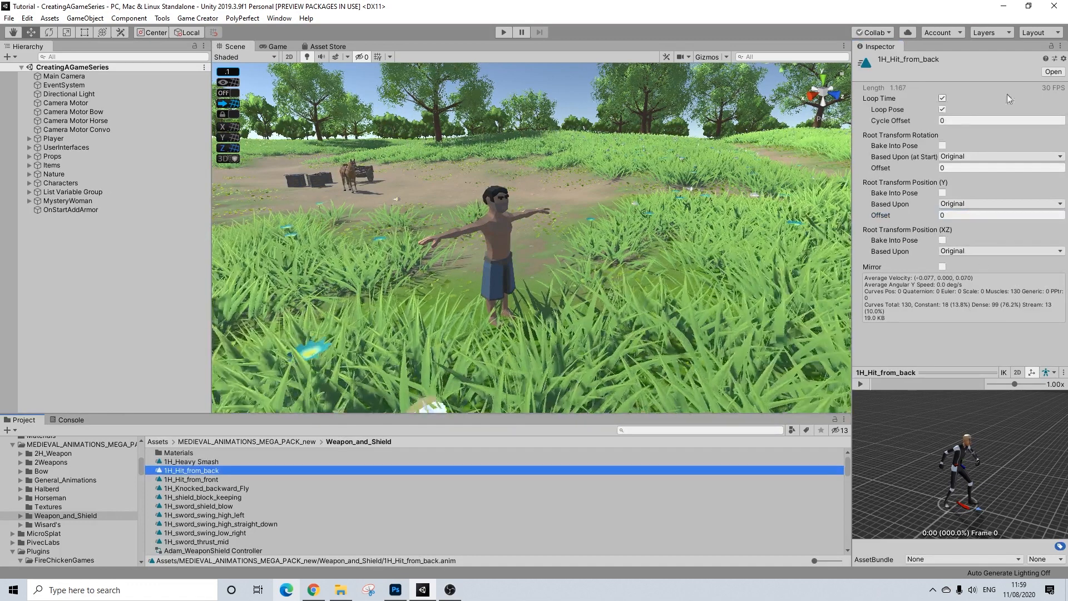
click(942, 98)
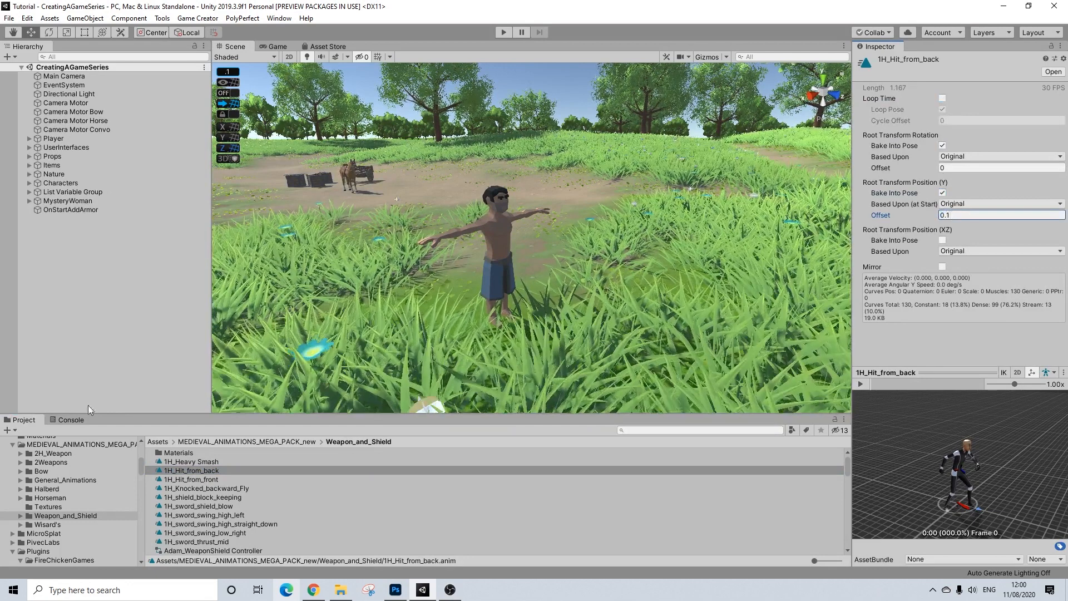
click(196, 480)
click(942, 99)
click(942, 193)
click(943, 192)
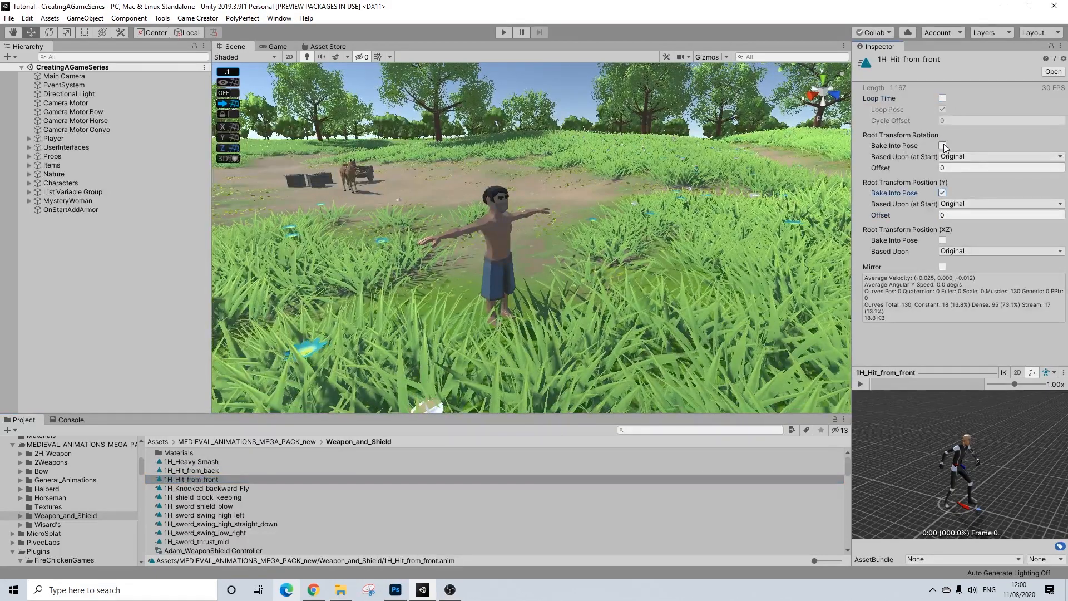
click(942, 146)
click(954, 214)
text(0.1)
key(Return)
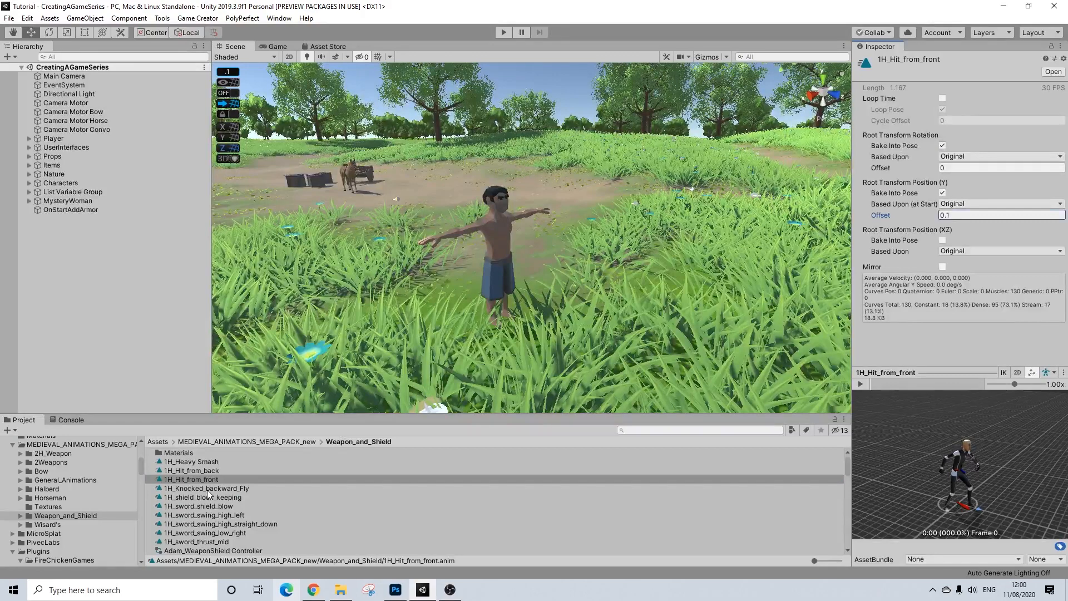
- Set the root transform Y offset of the standalone 1H_Knocked_backward_Fly clip to 0.1
click(208, 490)
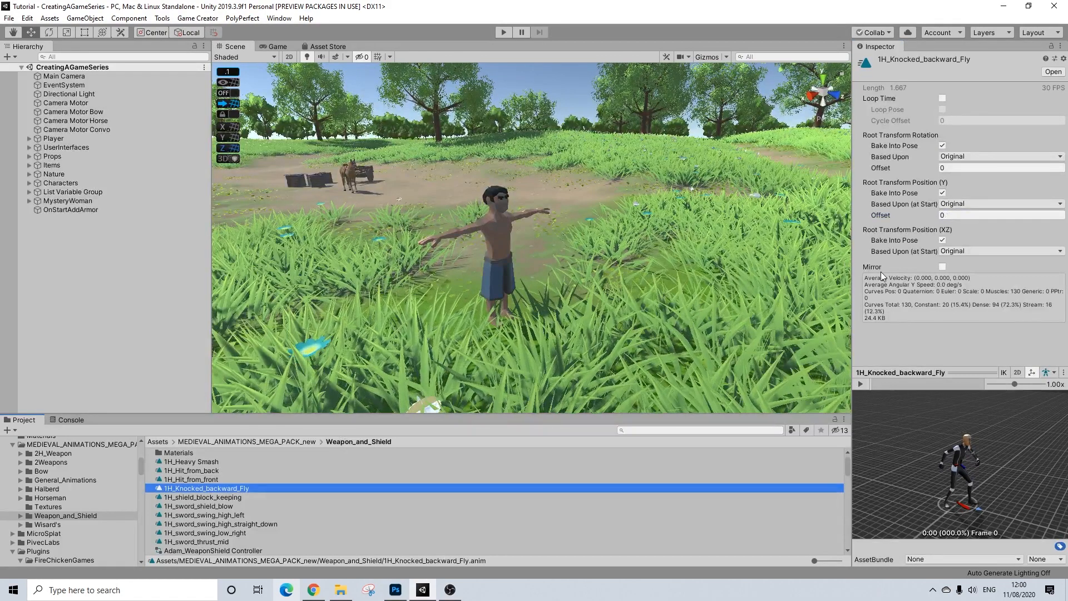
click(947, 217)
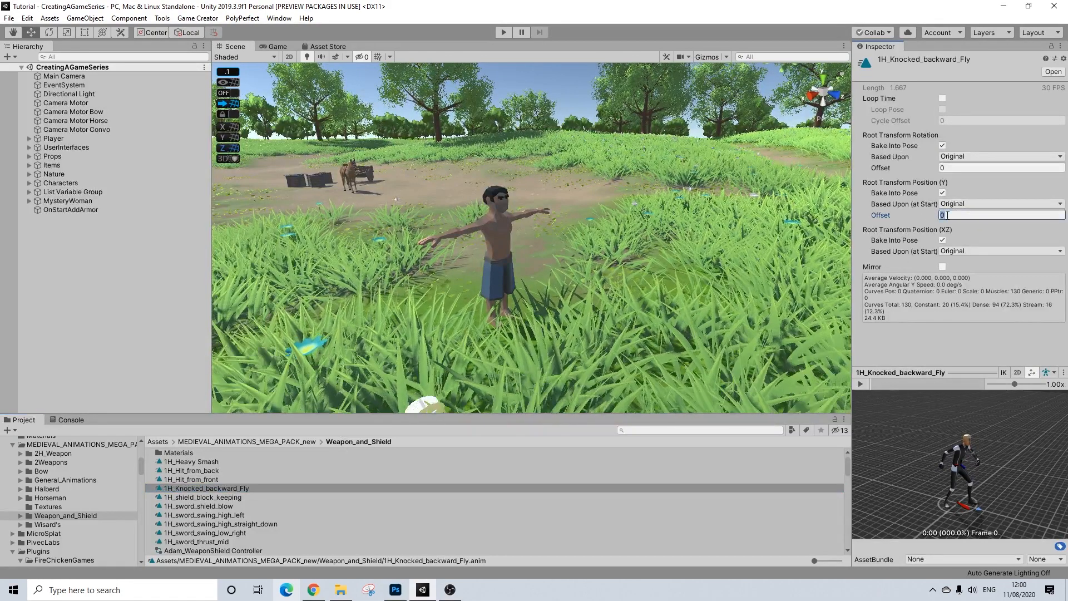
text(0.1)
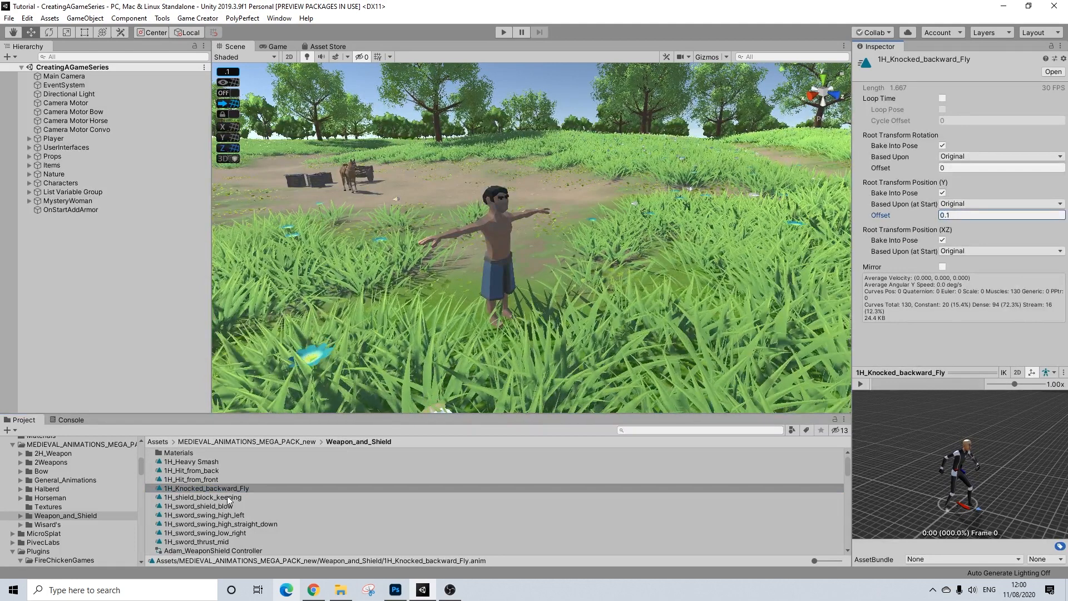
- On the standalone 1H_shield_block_keeping clip, bake rotation and Y position into the pose and set the Y offset to 0.1
click(228, 497)
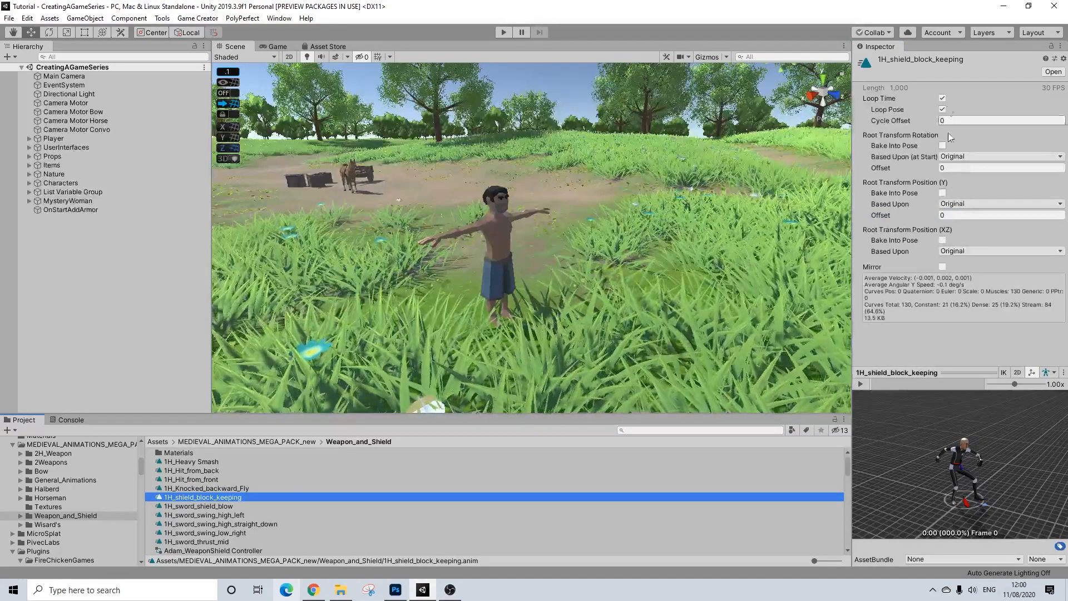
click(942, 192)
click(943, 145)
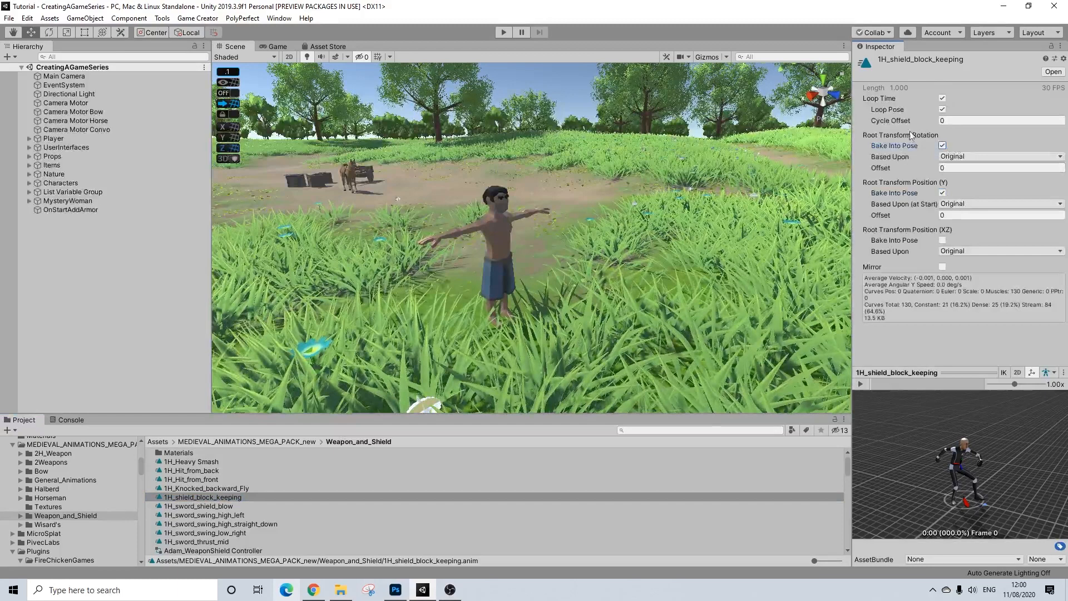
click(951, 214)
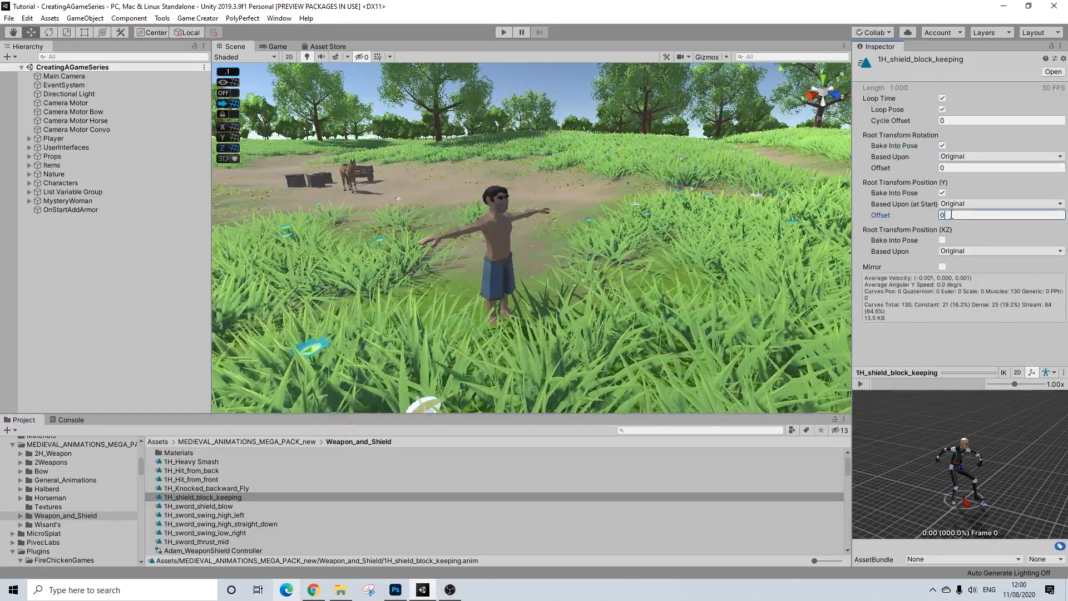
text(.1)
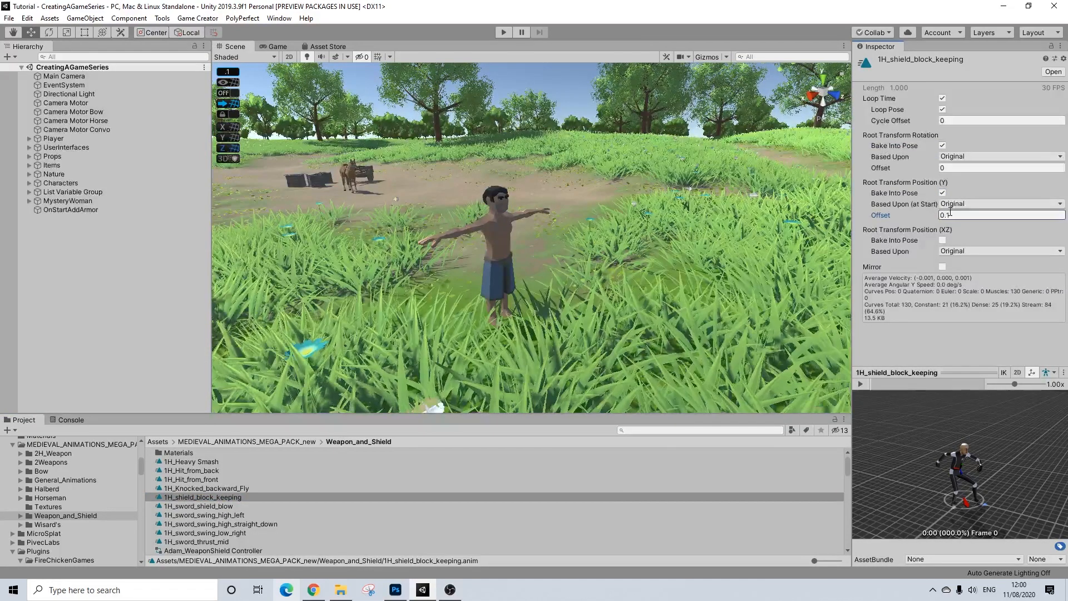
- Check the settings of the standalone shield blow, swing and thrust clips, and preview 1H_sword_thrust_mid
click(217, 507)
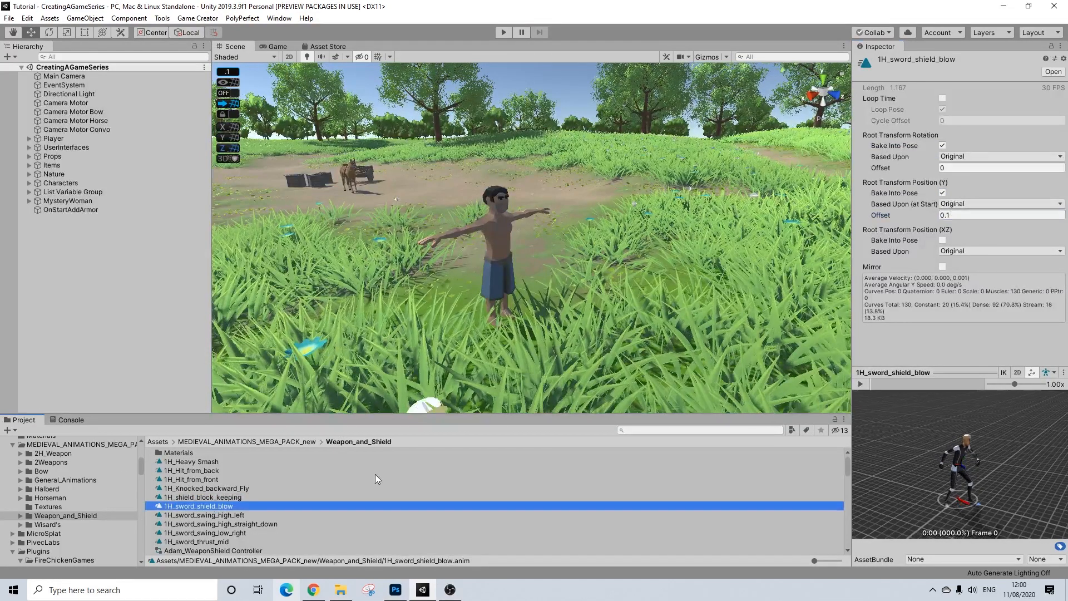
click(221, 516)
click(221, 523)
scroll(241, 515, down, 2)
click(229, 499)
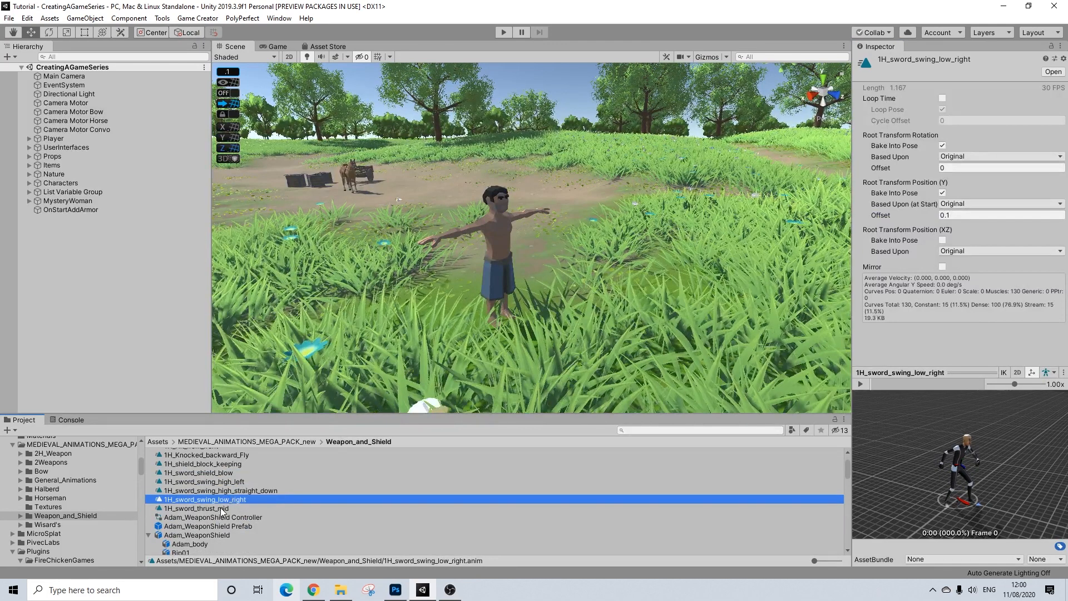
click(221, 508)
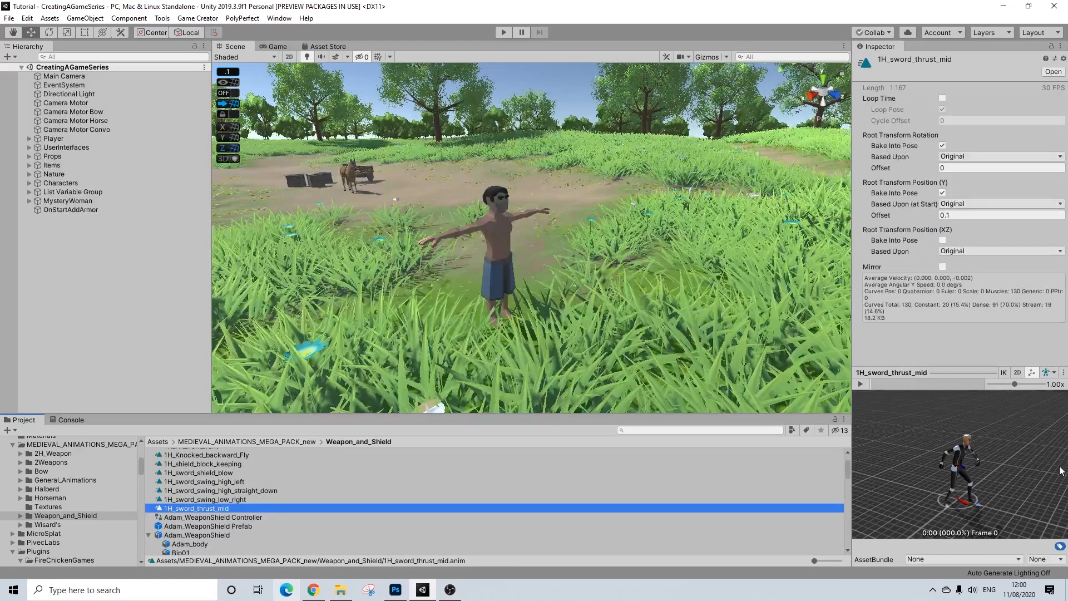
click(860, 384)
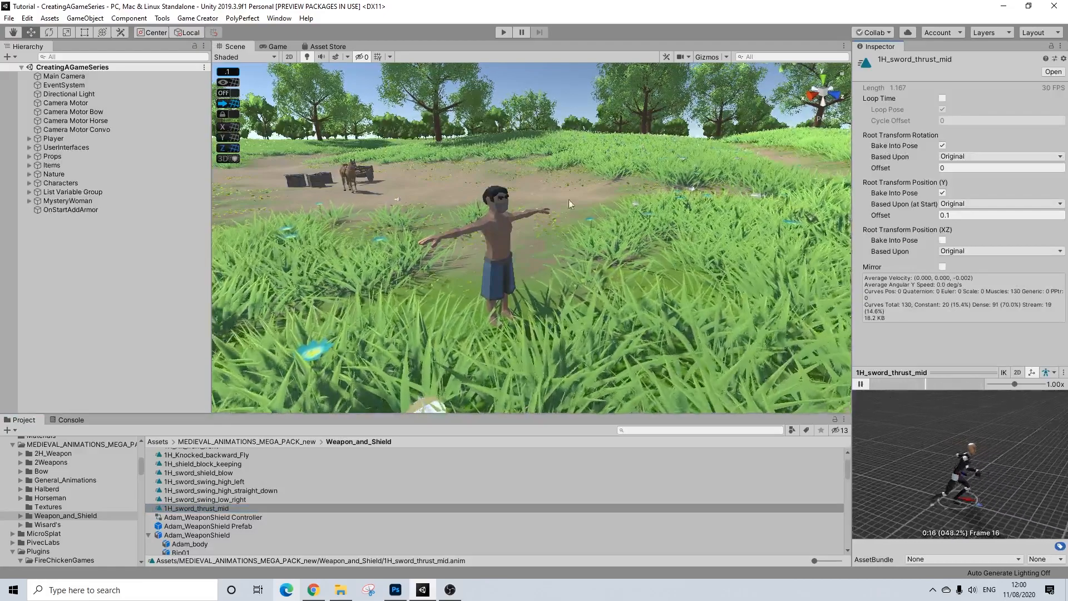
- Search the project for the 0Combo clips to reach the MeleeClips folder, and open the 0Special_Stinger clip there
scroll(61, 501, up, 1)
click(66, 477)
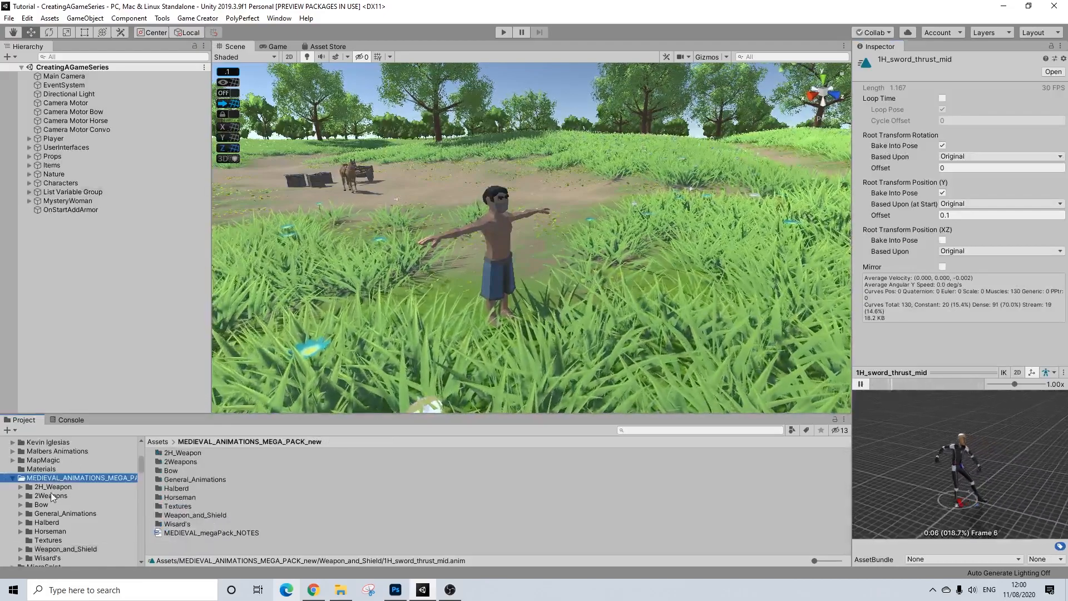
click(661, 430)
text(0co)
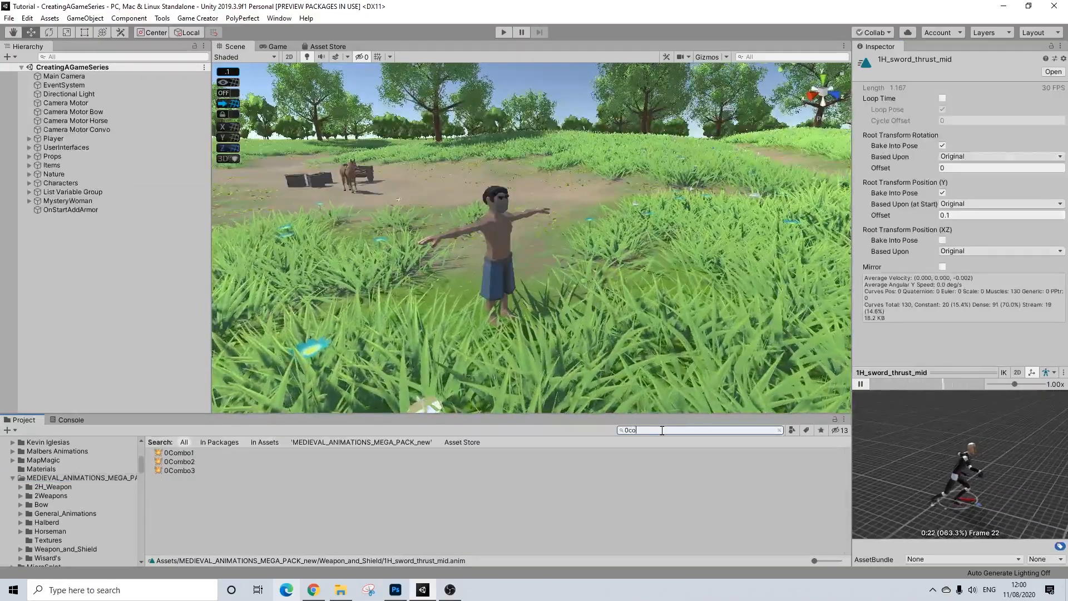
click(684, 453)
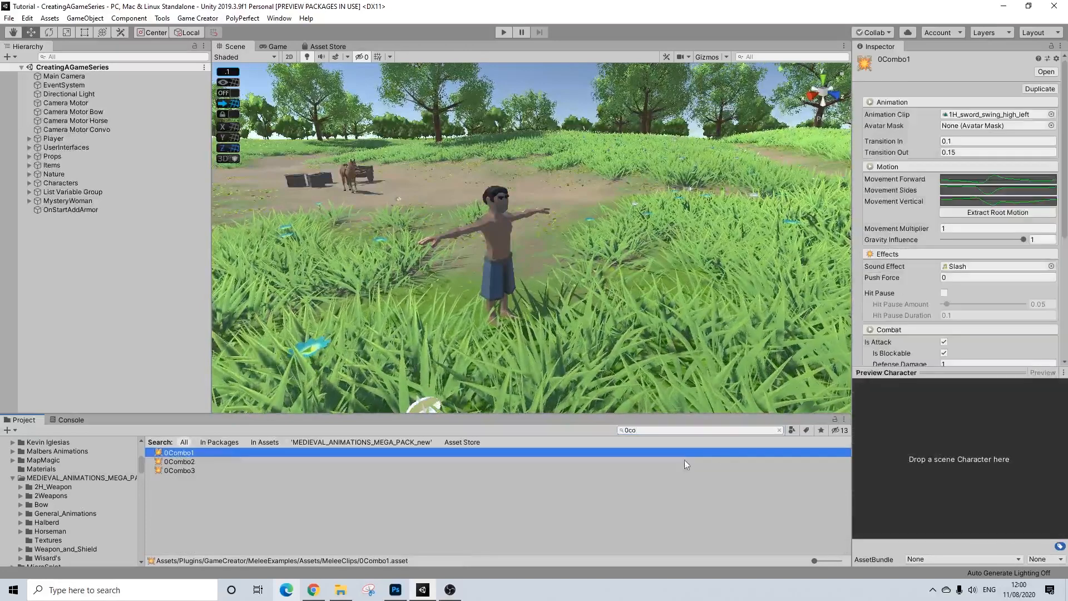
click(779, 430)
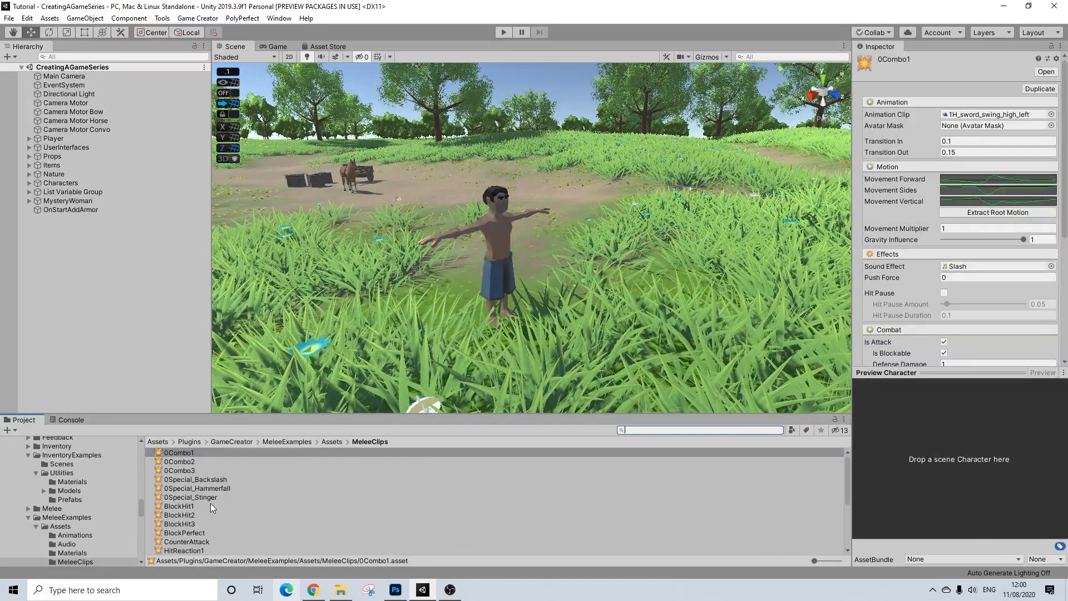
click(198, 497)
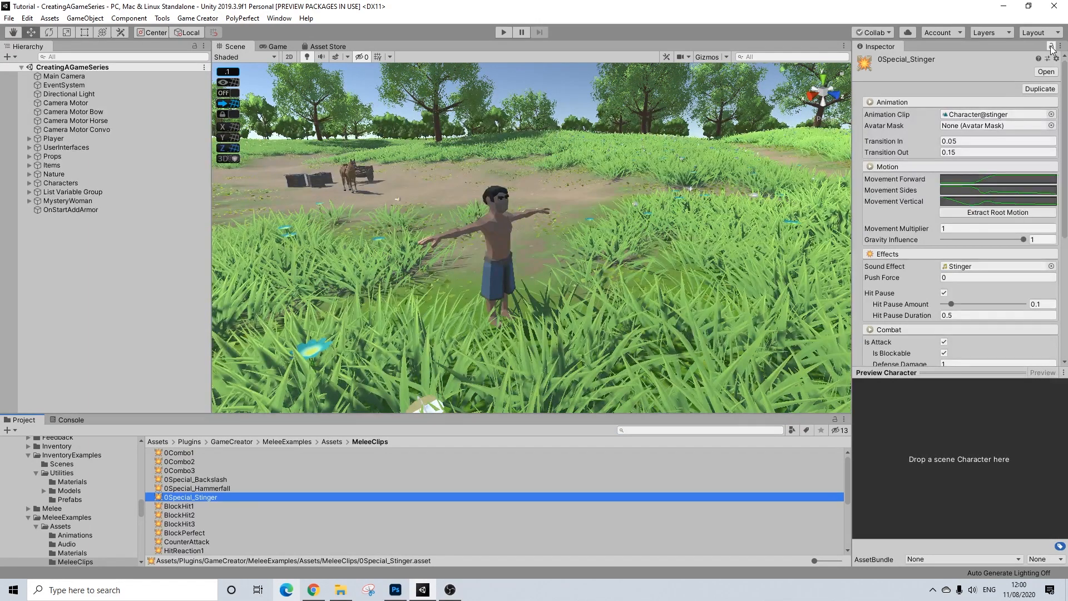
- Keep the inspector locked on 0Special_Stinger and assign 1H_sword_thrust_mid from the Weapon_and_Shield folder as its animation clip
scroll(81, 505, down, 5)
scroll(82, 505, down, 8)
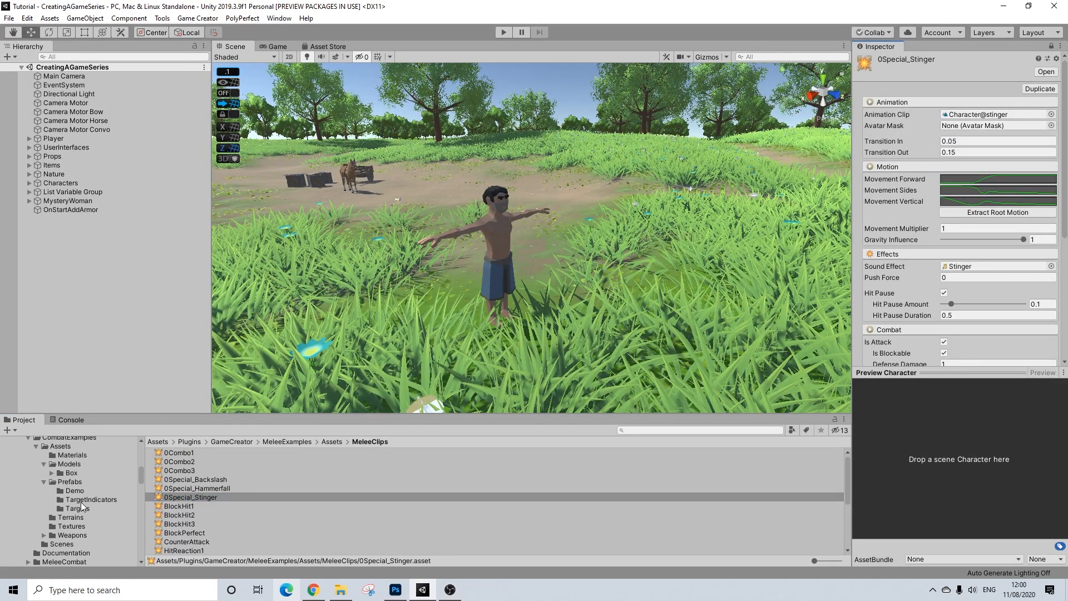
scroll(69, 501, down, 2)
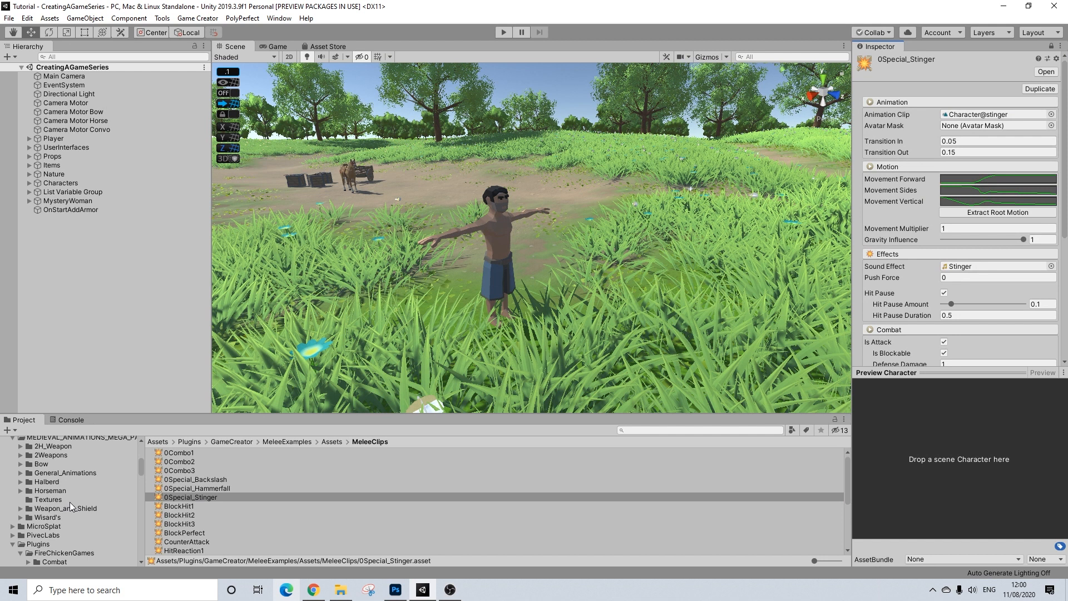
scroll(69, 502, up, 2)
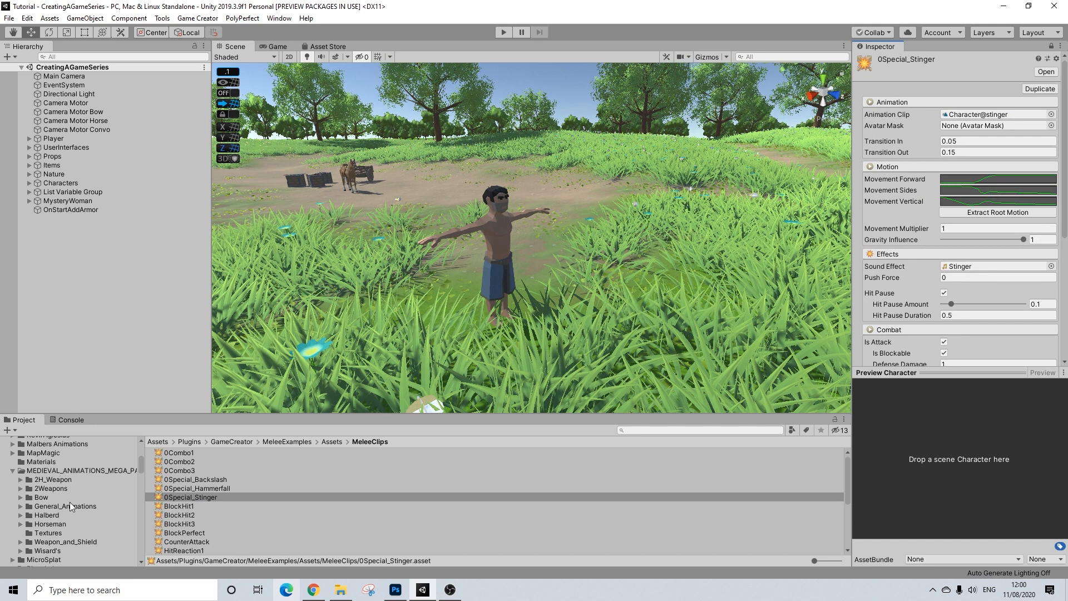
click(72, 542)
drag(216, 508, 993, 62)
drag(980, 110, 981, 112)
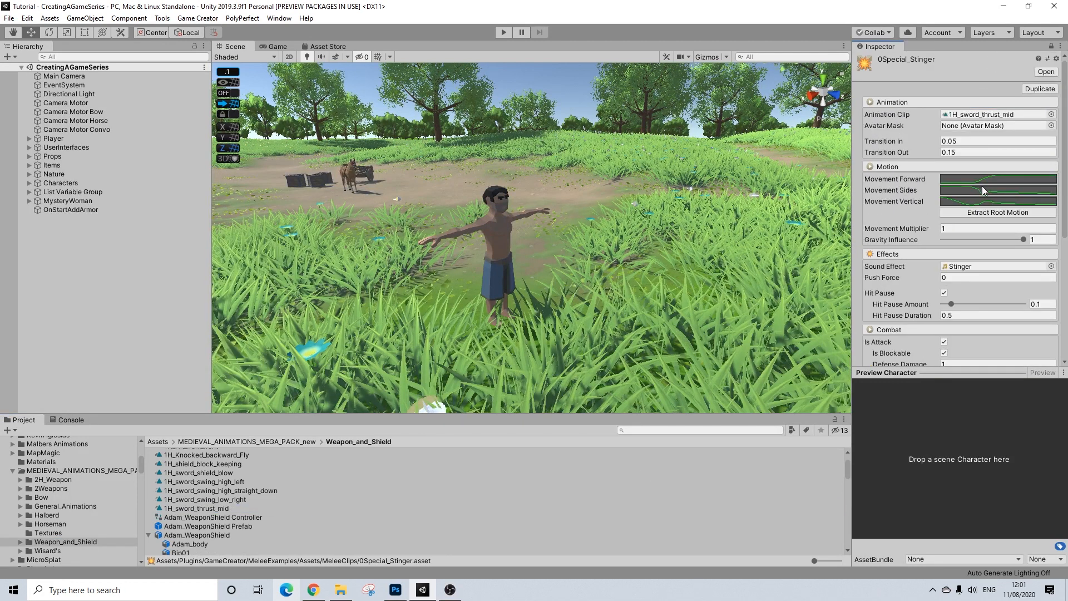
- Extract the root motion for 0Special_Stinger, review its combat settings and inspect the Movement Forward curve
scroll(982, 213, down, 6)
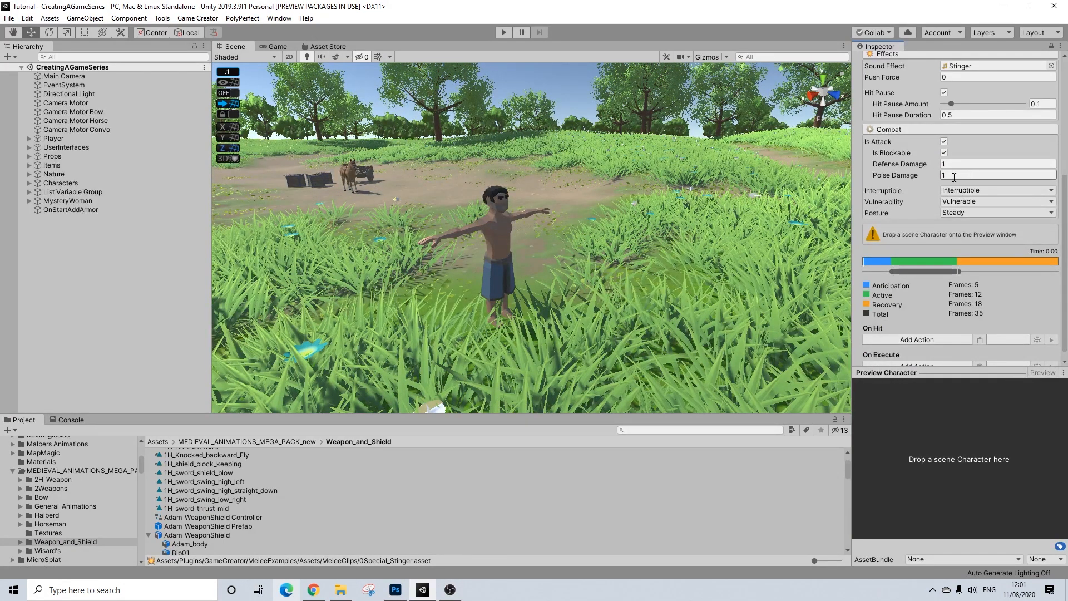
scroll(951, 204, up, 6)
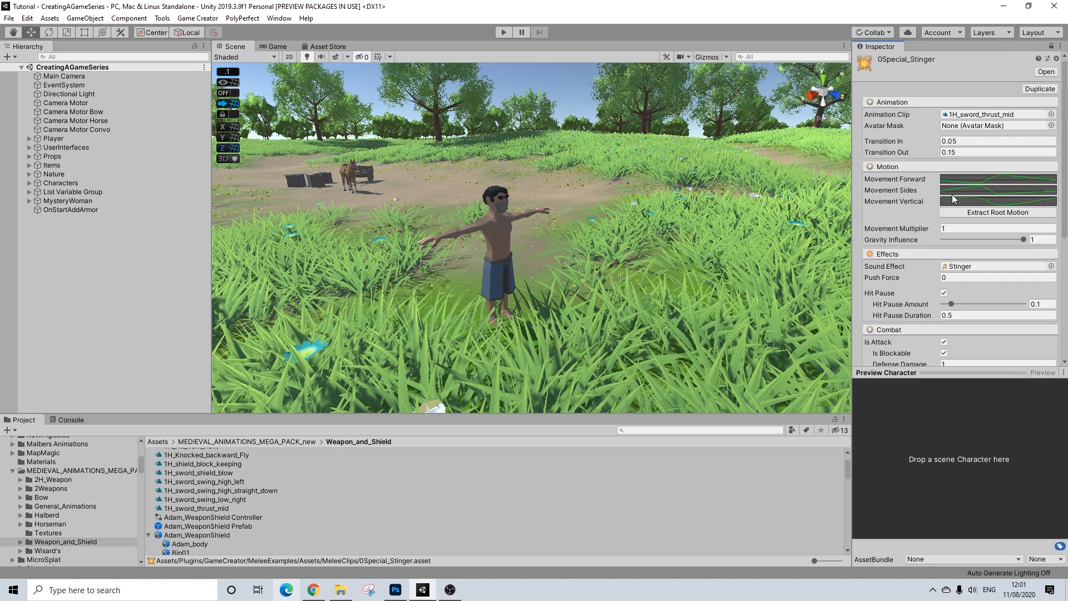
click(975, 178)
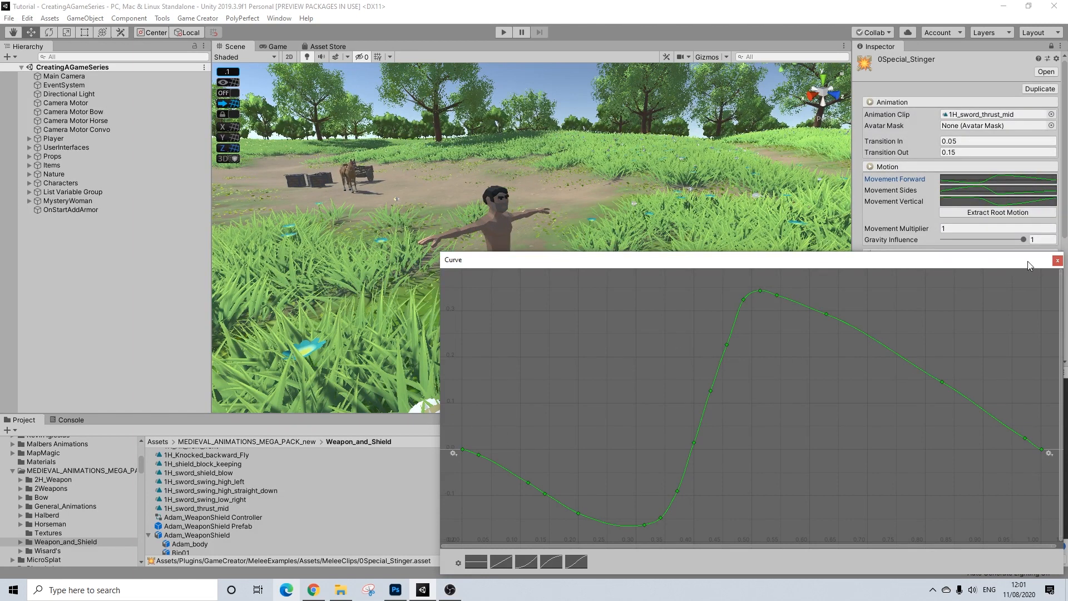
click(1057, 260)
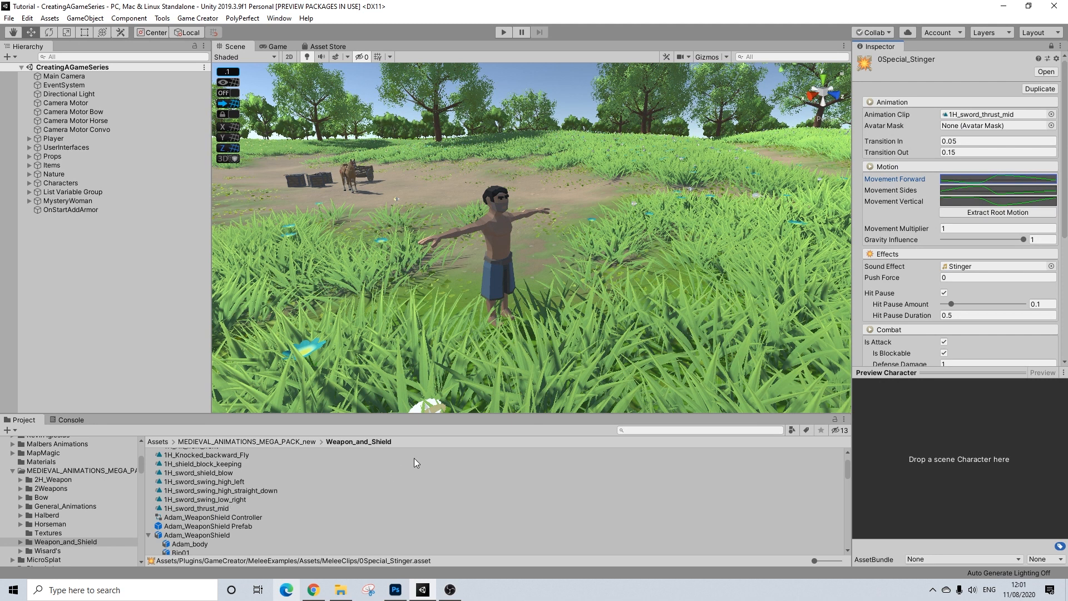
- Return to the MeleeClips folder by searching for 0c, select 0Special_Hammerfall and lock the inspector on it
click(652, 431)
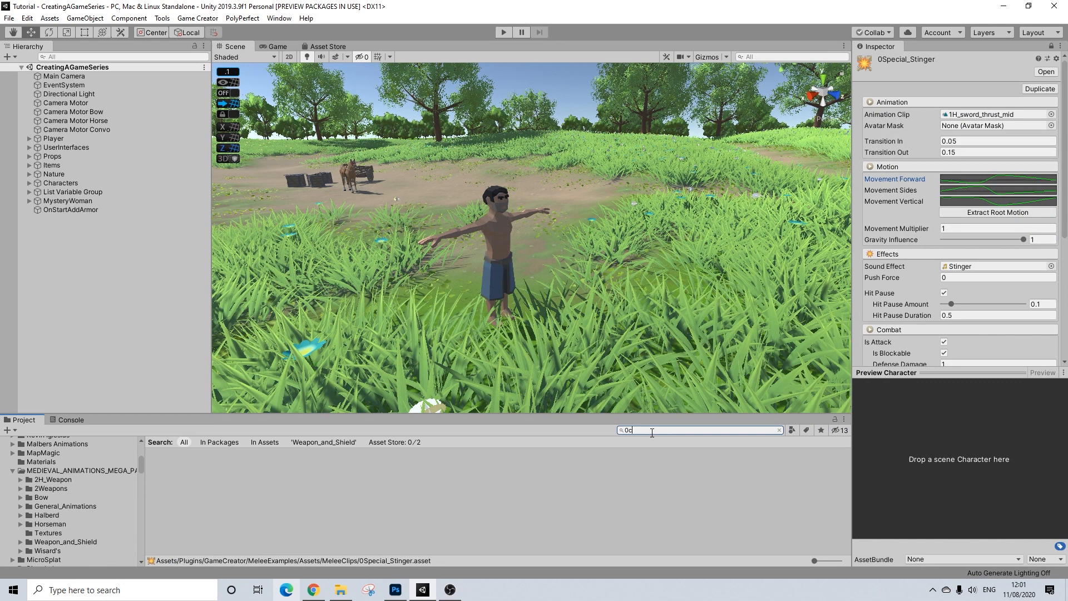
key(Down)
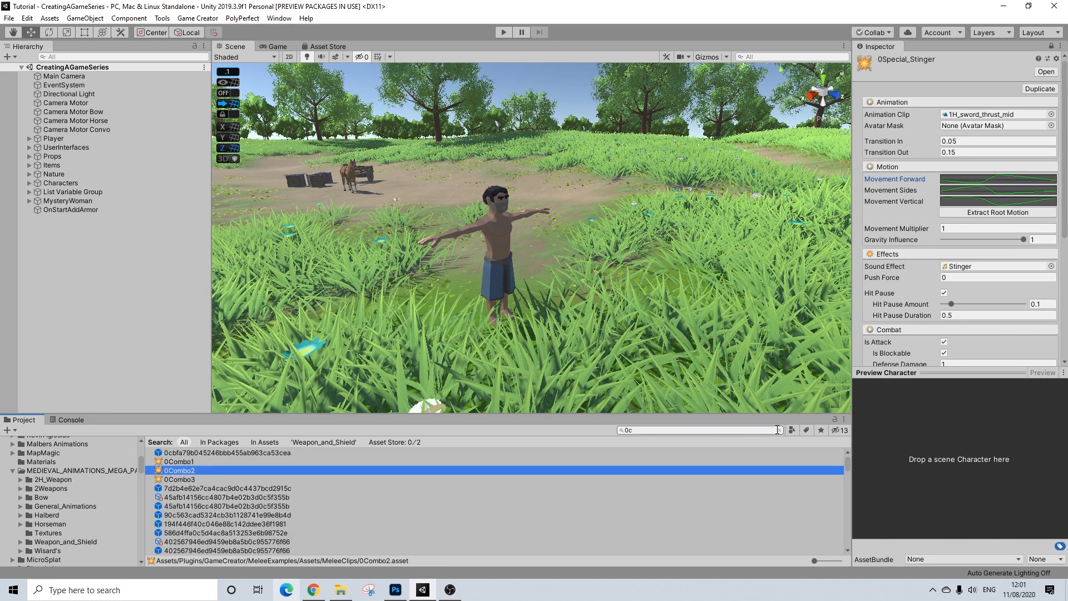
click(780, 430)
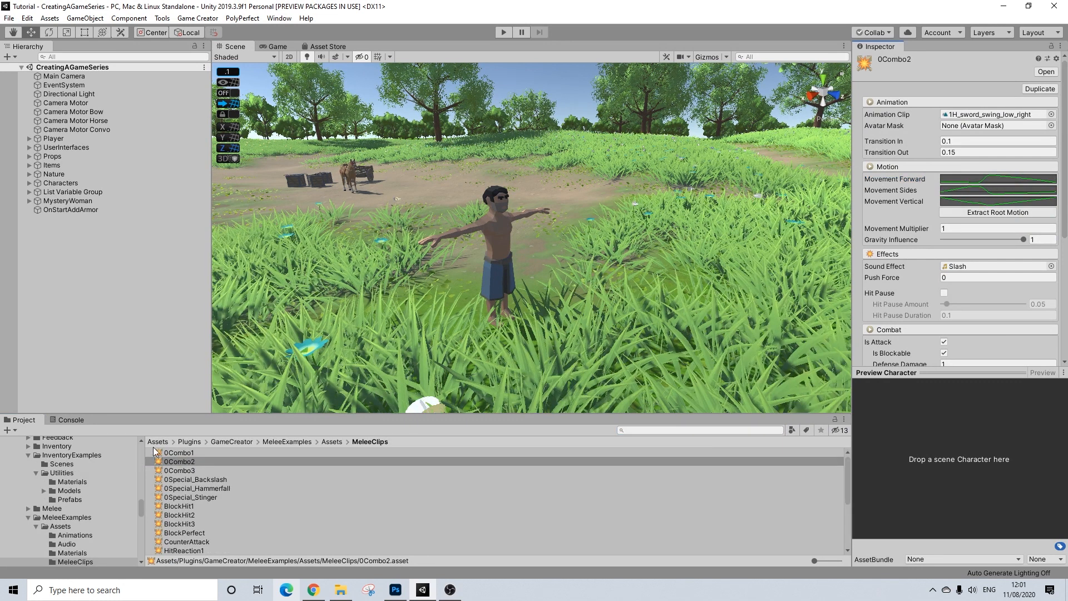
click(215, 488)
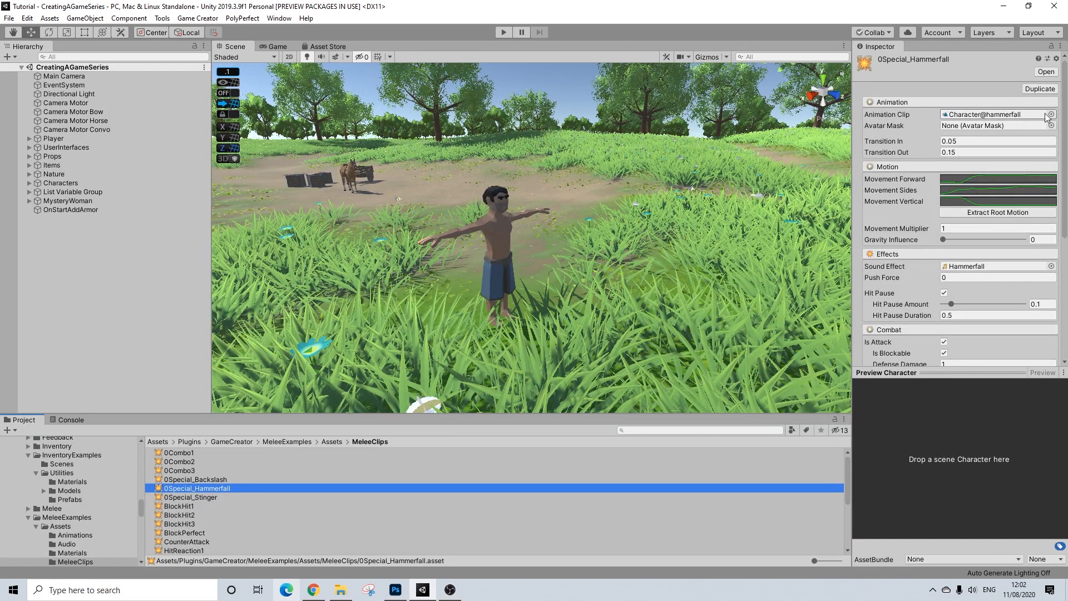
click(1051, 46)
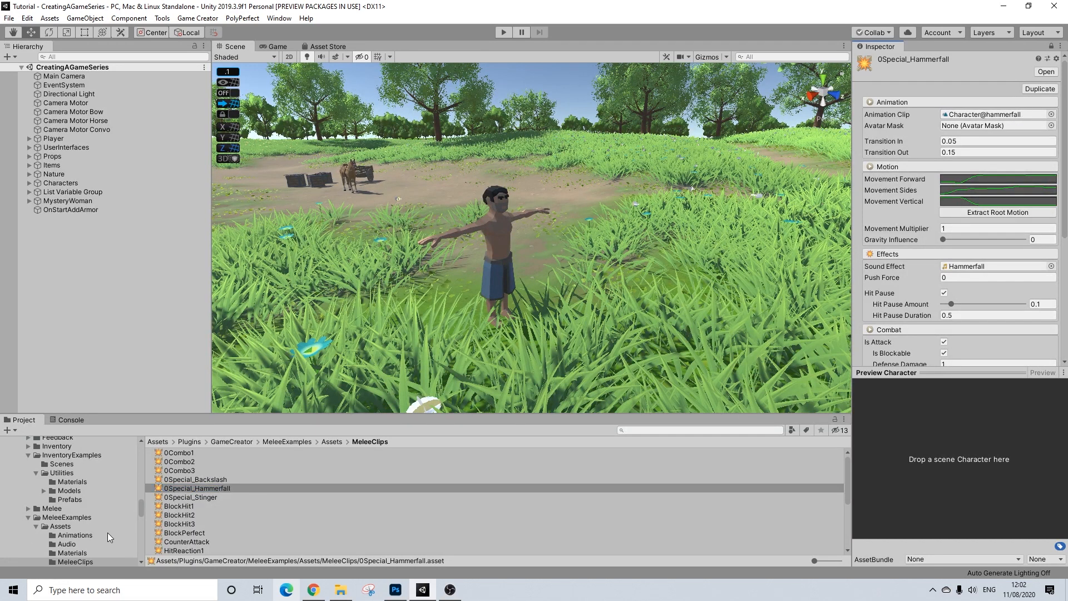
- Open the Weapon_and_Shield folder inside MEDIEVAL_ANIMATIONS_MEGA_PACK_new
scroll(108, 532, up, 10)
scroll(106, 529, down, 3)
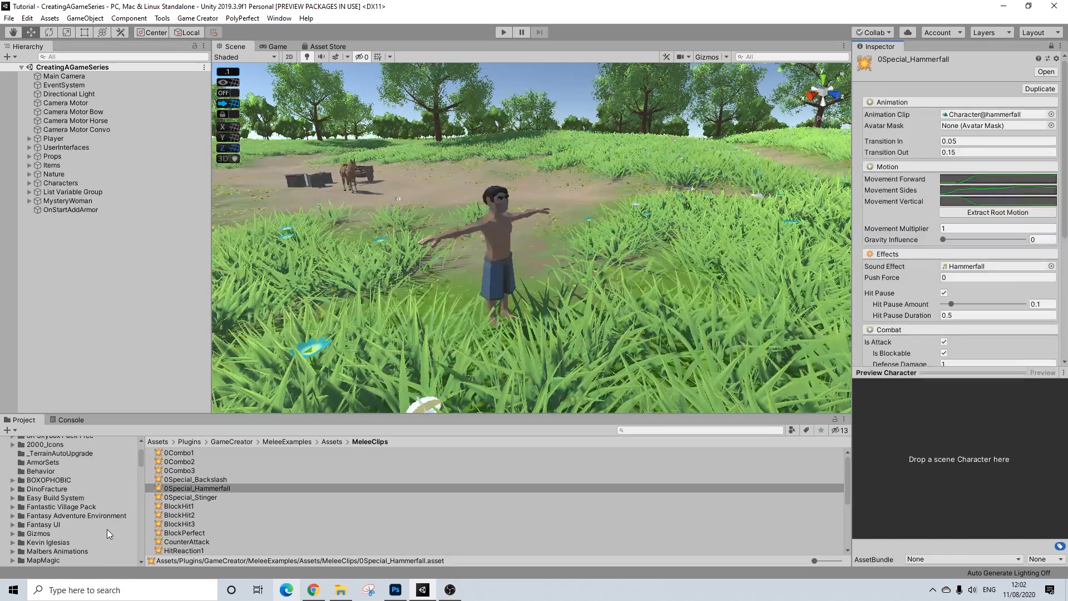
scroll(107, 529, down, 4)
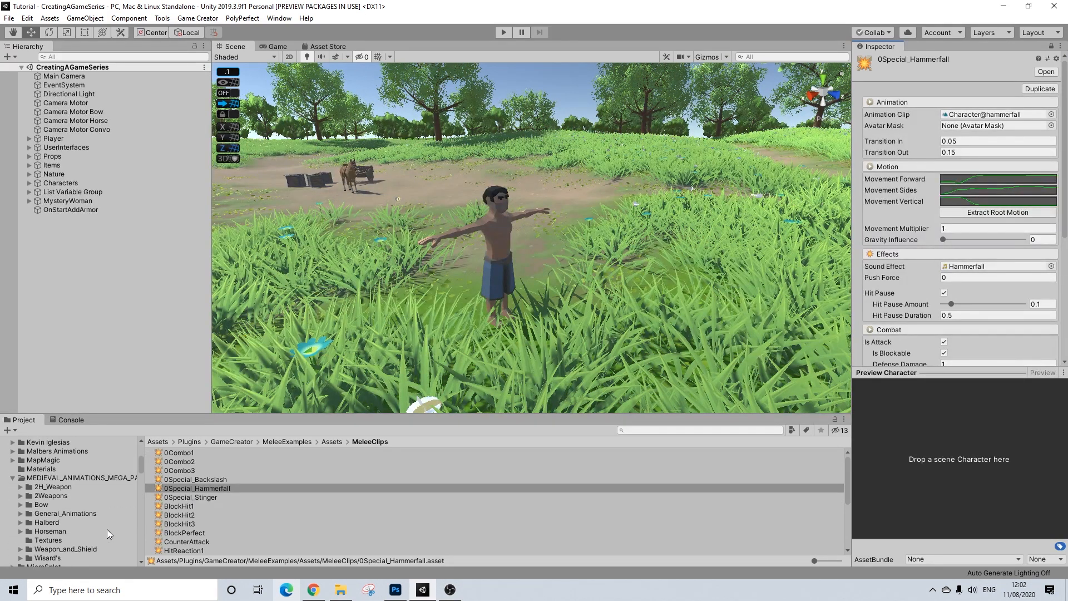
scroll(78, 523, down, 2)
click(76, 513)
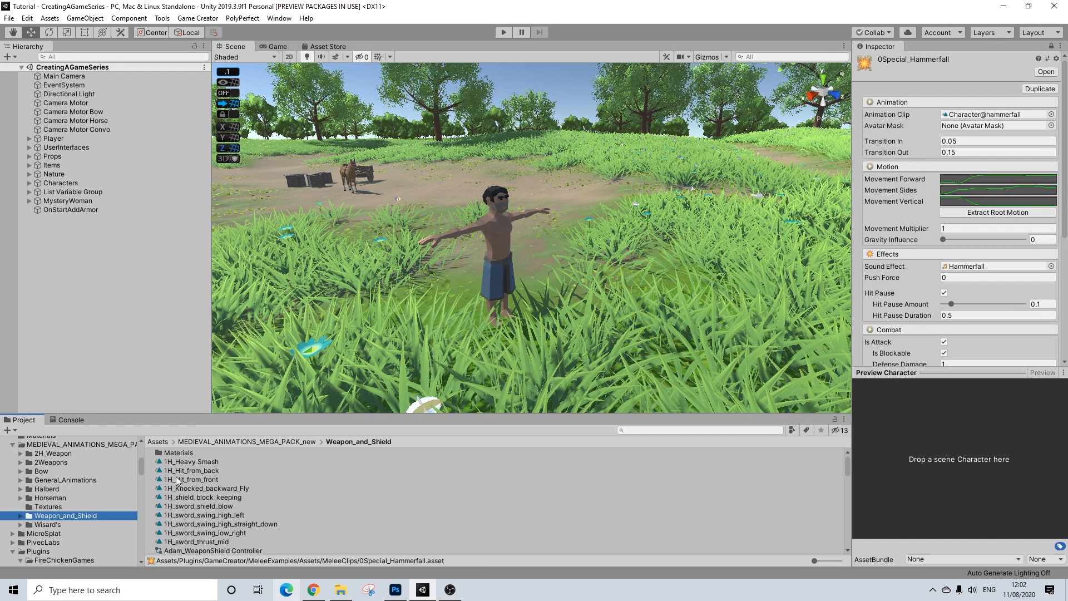
- Duplicate the 1H_Jump_Swing animation and assign the copy as the animation clip of 0Special_Hammerfall
scroll(207, 511, down, 2)
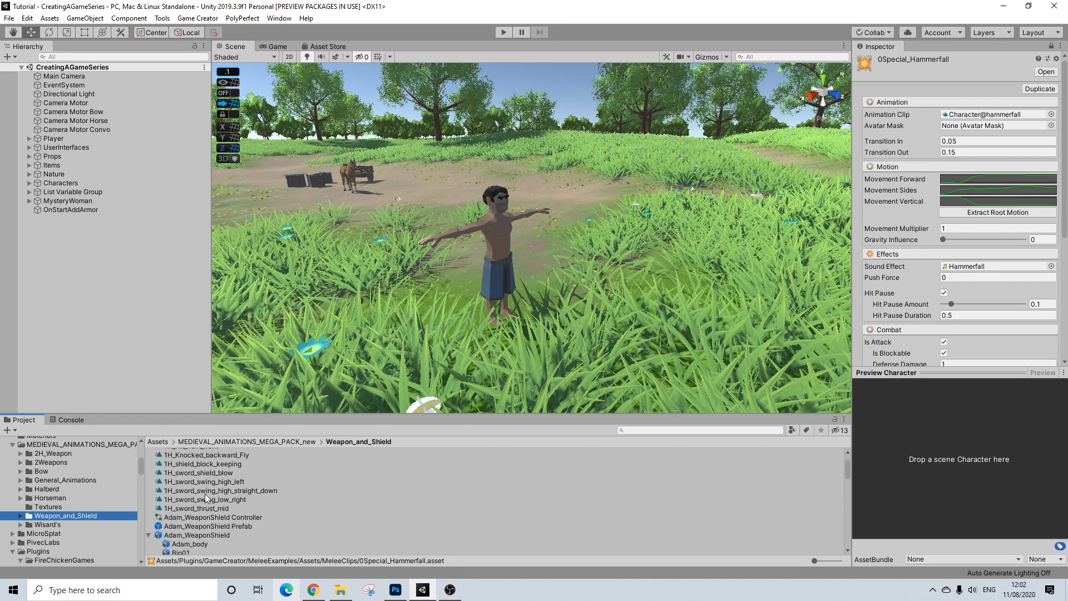
scroll(205, 493, up, 2)
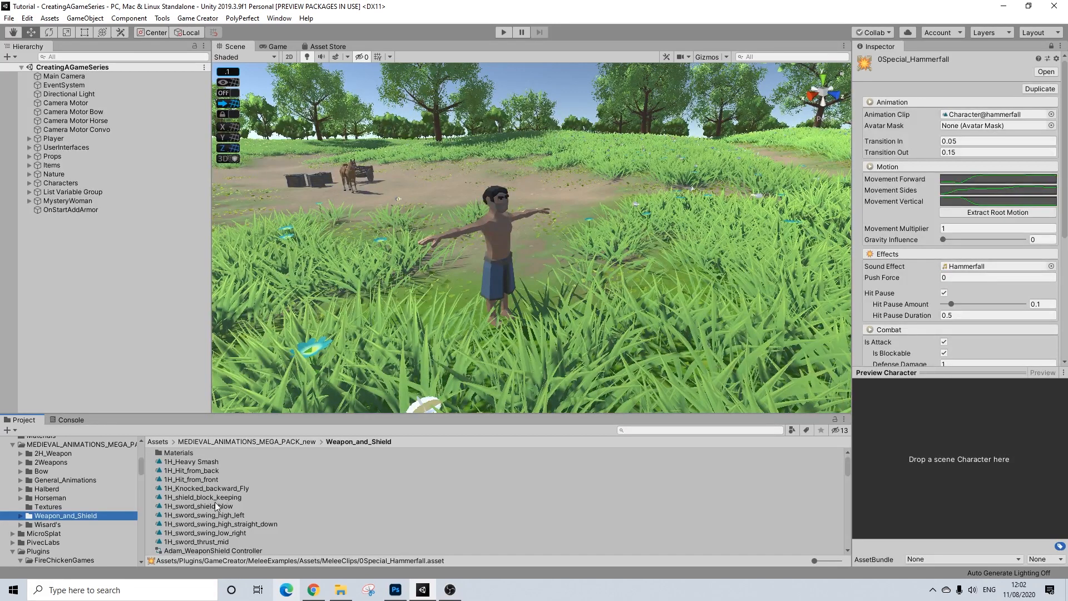
scroll(207, 463, down, 2)
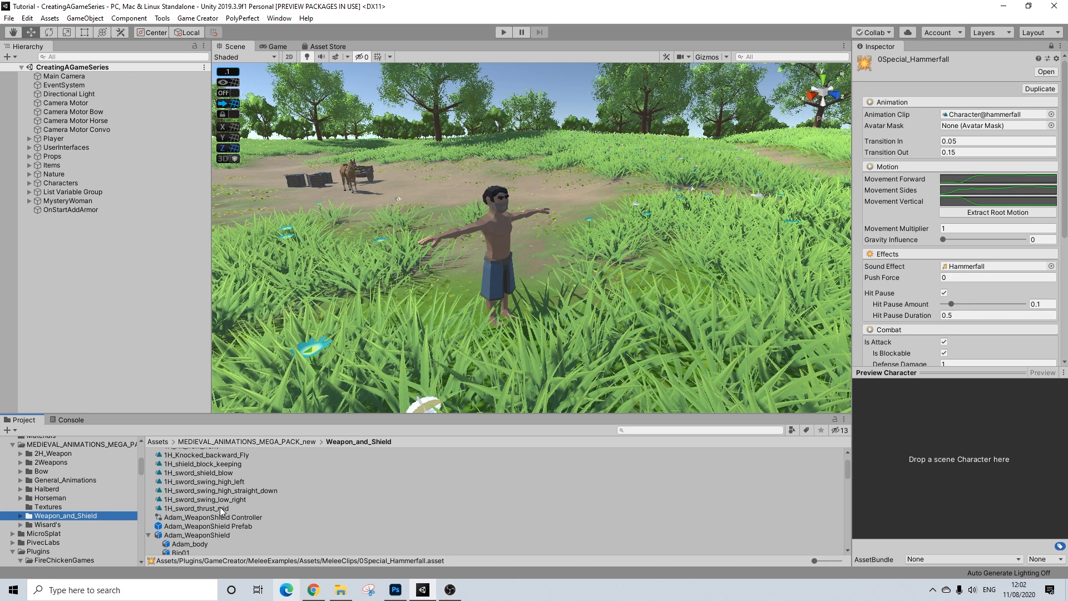
scroll(219, 511, up, 6)
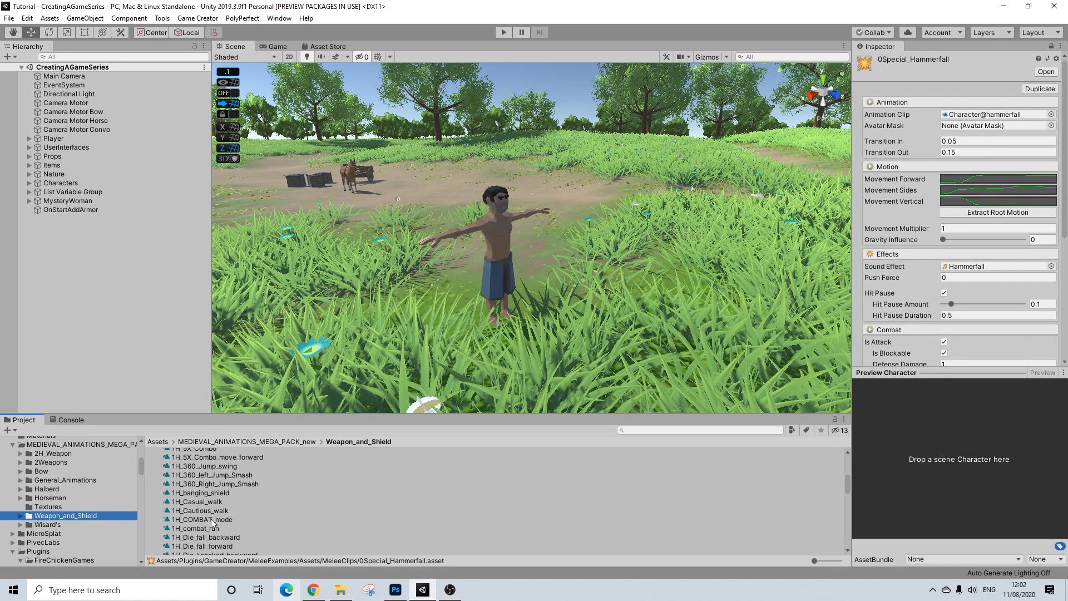
scroll(211, 520, down, 5)
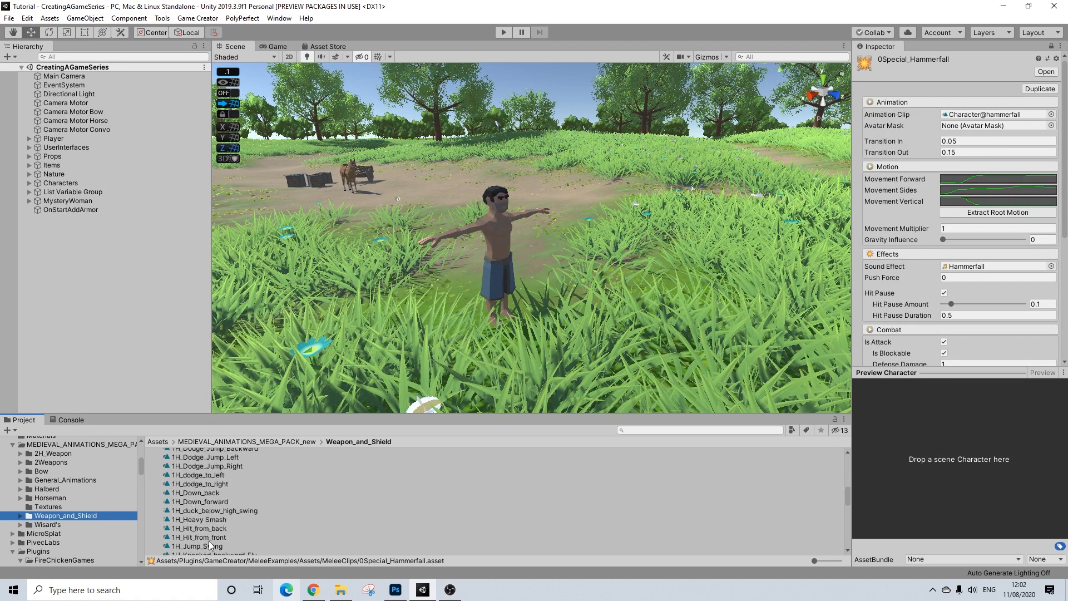
scroll(210, 540, down, 2)
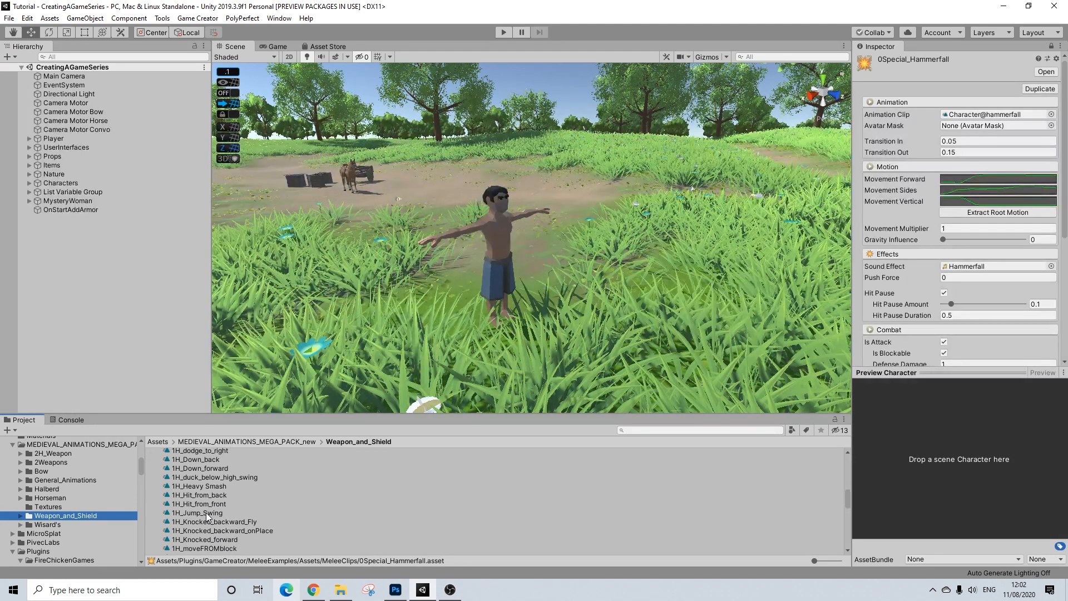
click(216, 513)
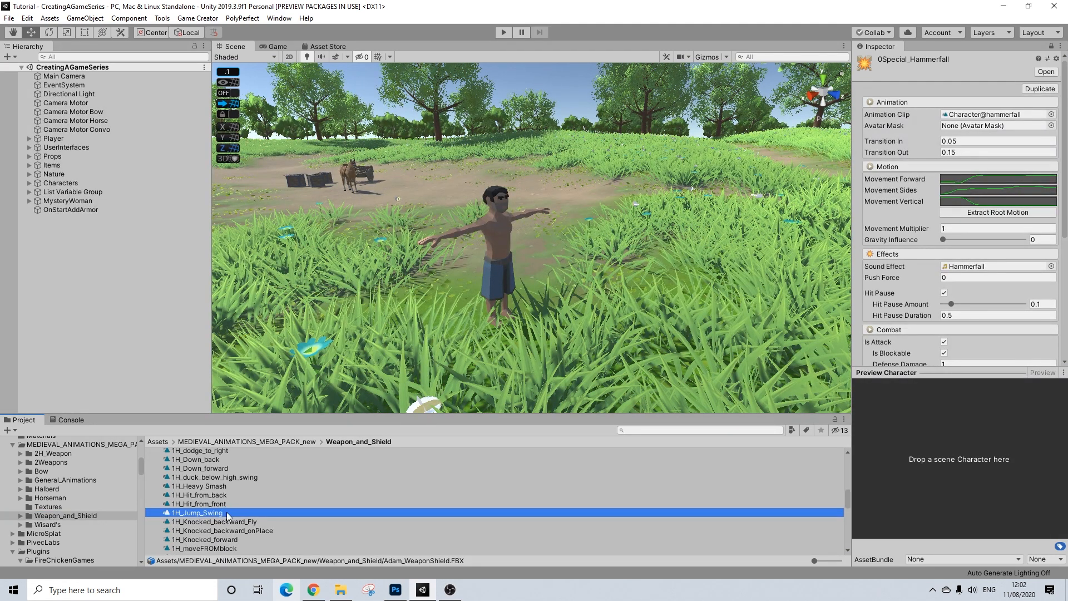
key(ctrl+d)
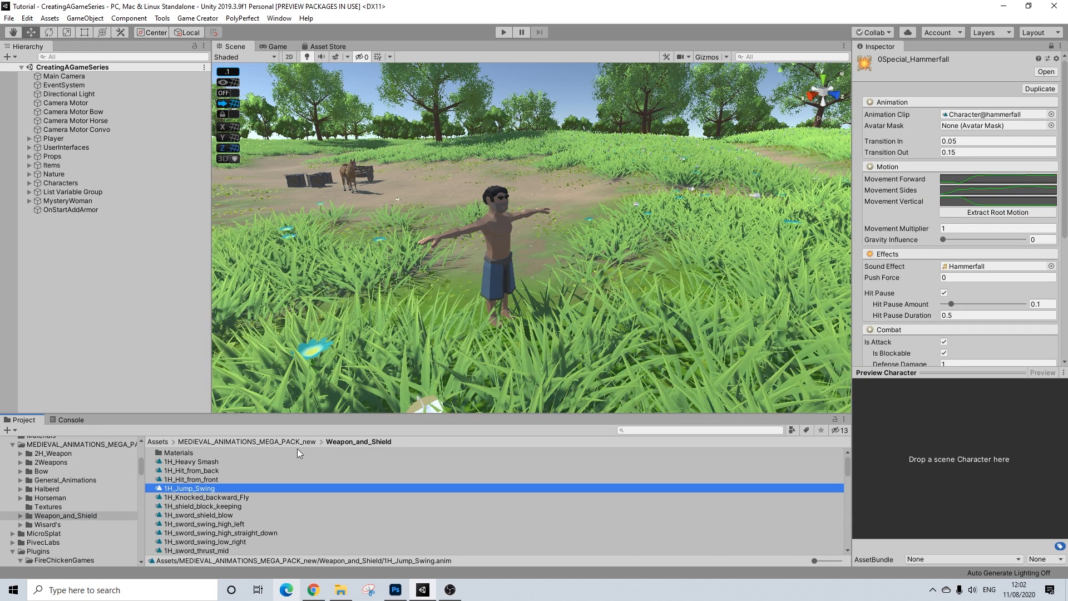
drag(196, 487, 974, 125)
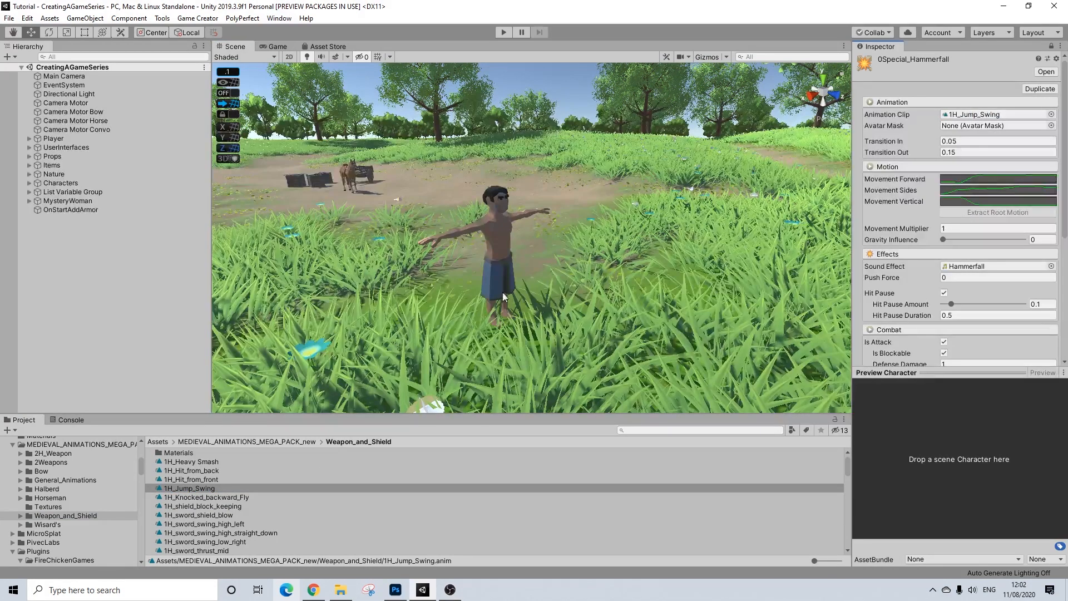
- Unlock the inspector and, for 1H_Jump_Swing, disable Loop Time, bake root rotation and Y position into the pose, and set the Y offset to 0.1
click(1051, 46)
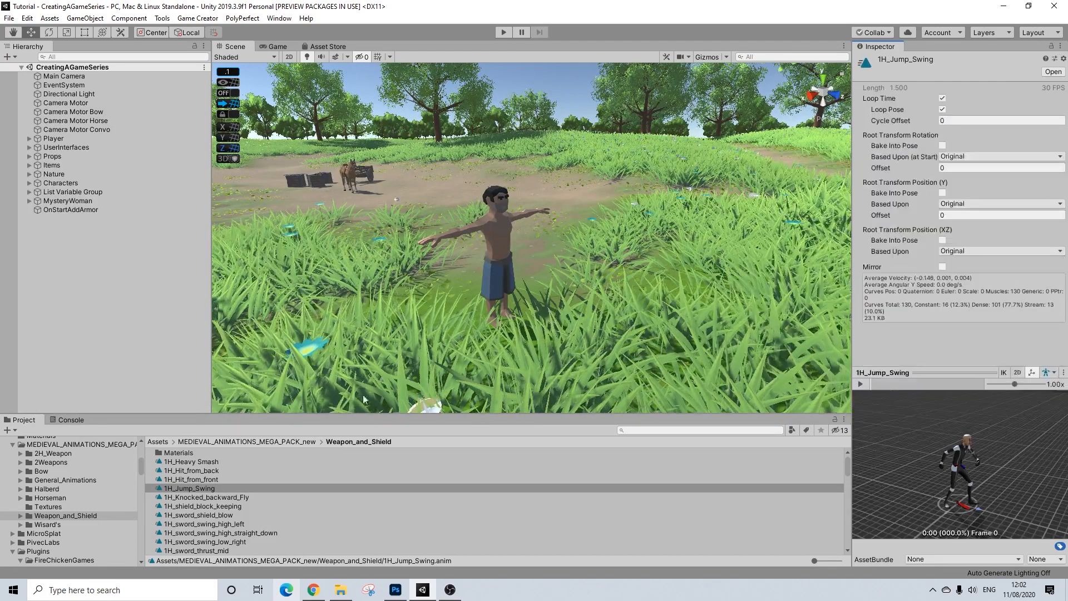
click(942, 98)
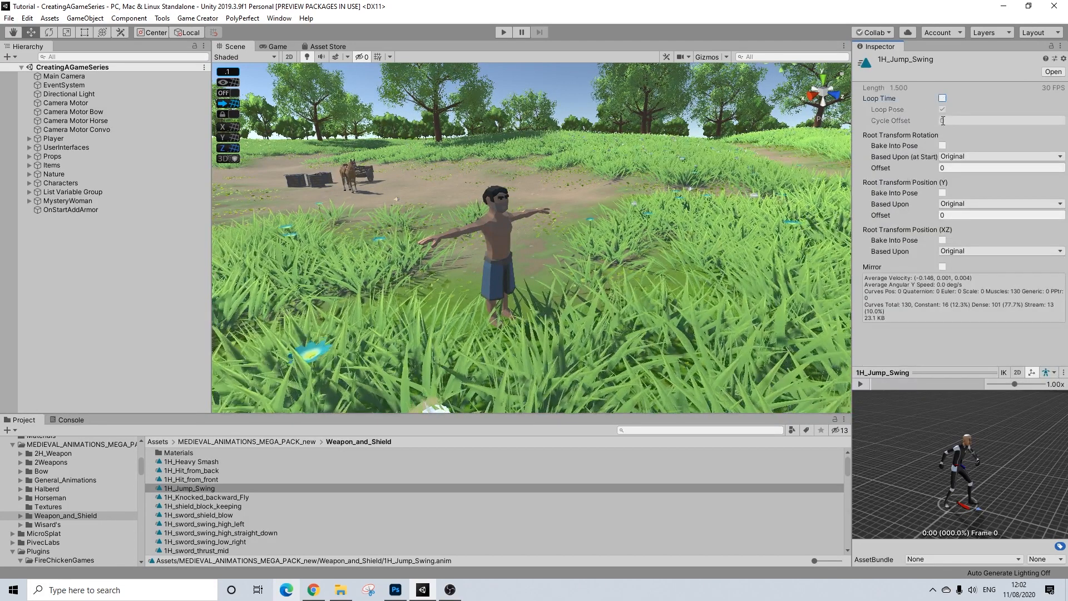
click(942, 145)
click(942, 193)
click(961, 215)
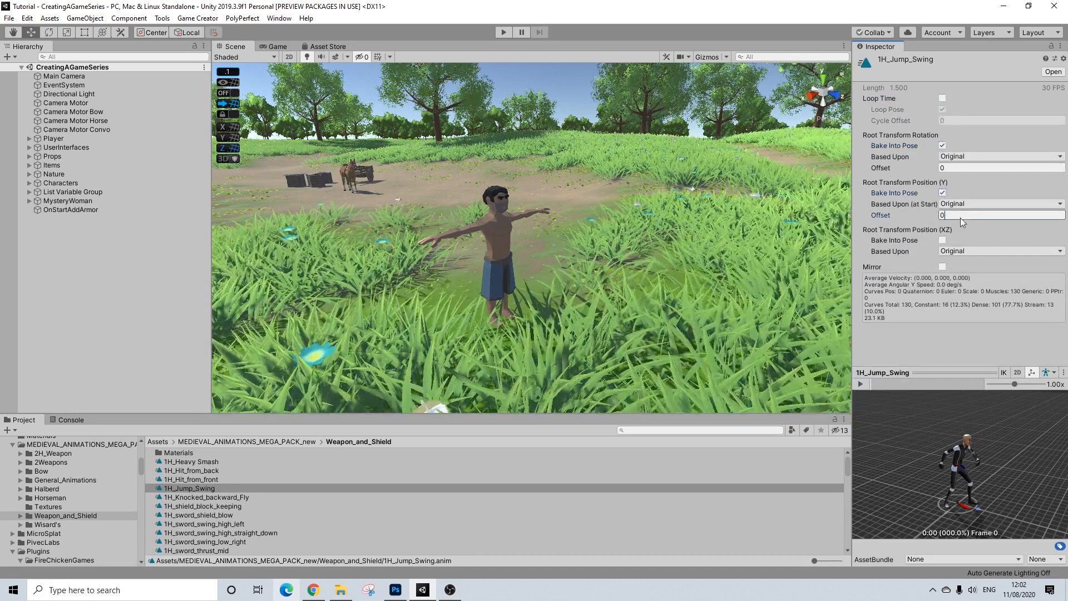
text(0.1)
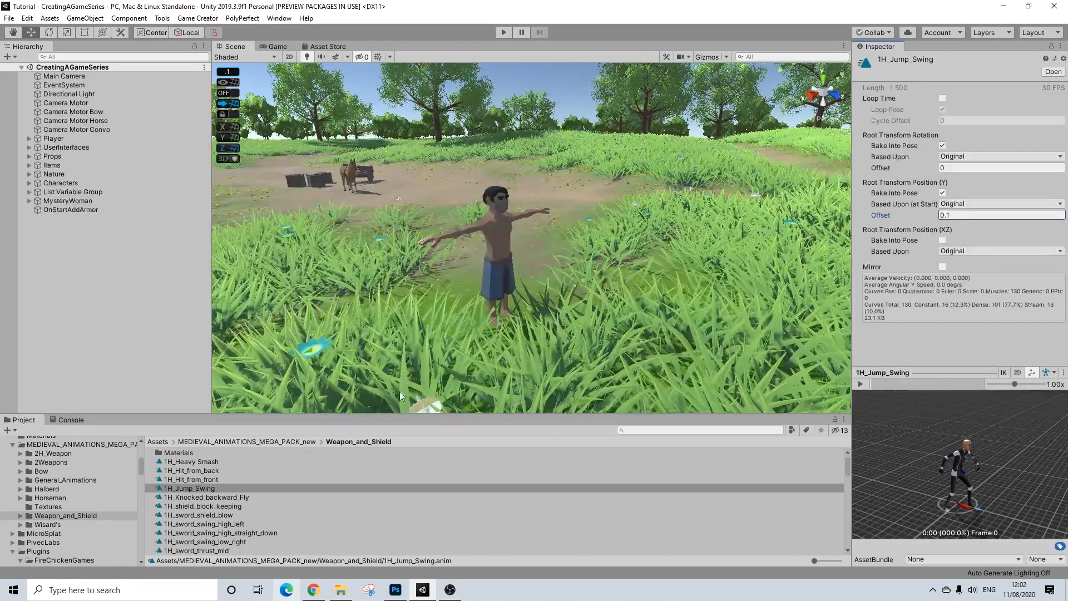
- Return to the MeleeClips folder by searching for 0co, and extract the root motion for 0Special_Hammerfall
click(669, 430)
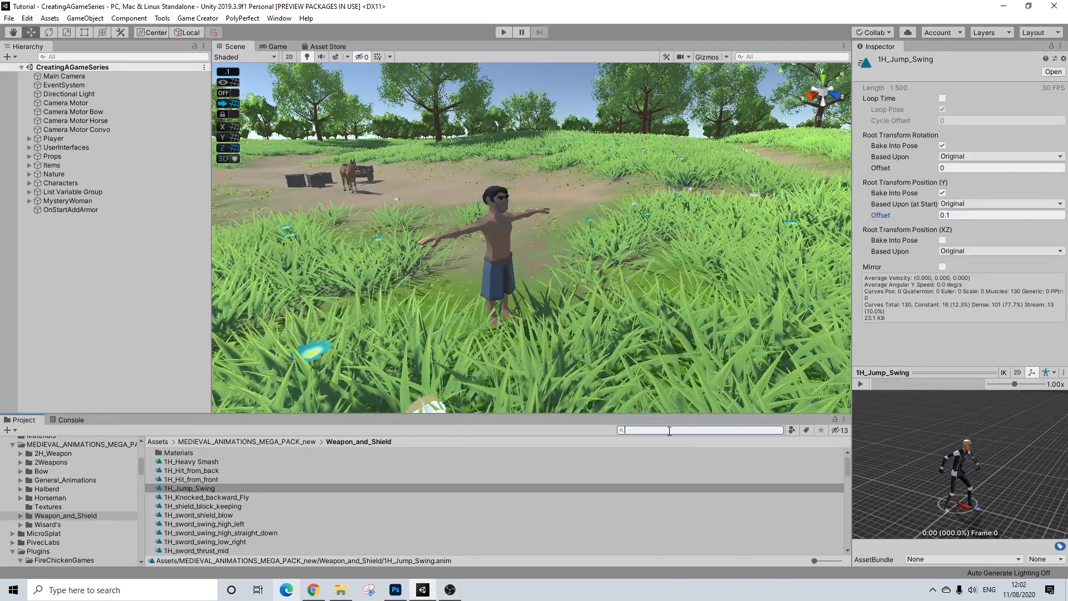
text(0co)
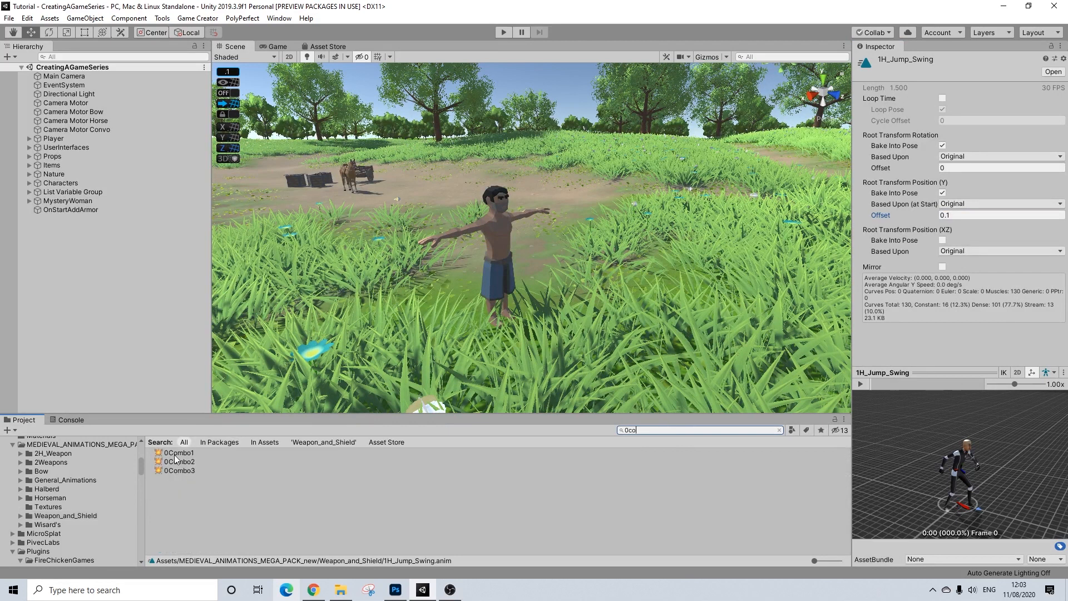
key(Down)
click(779, 430)
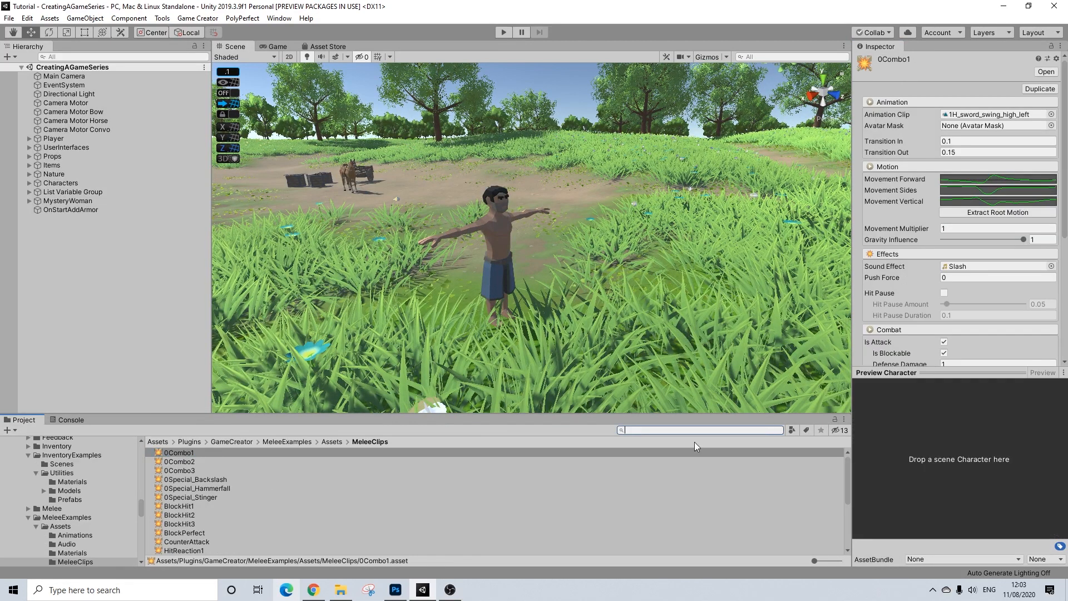
click(213, 488)
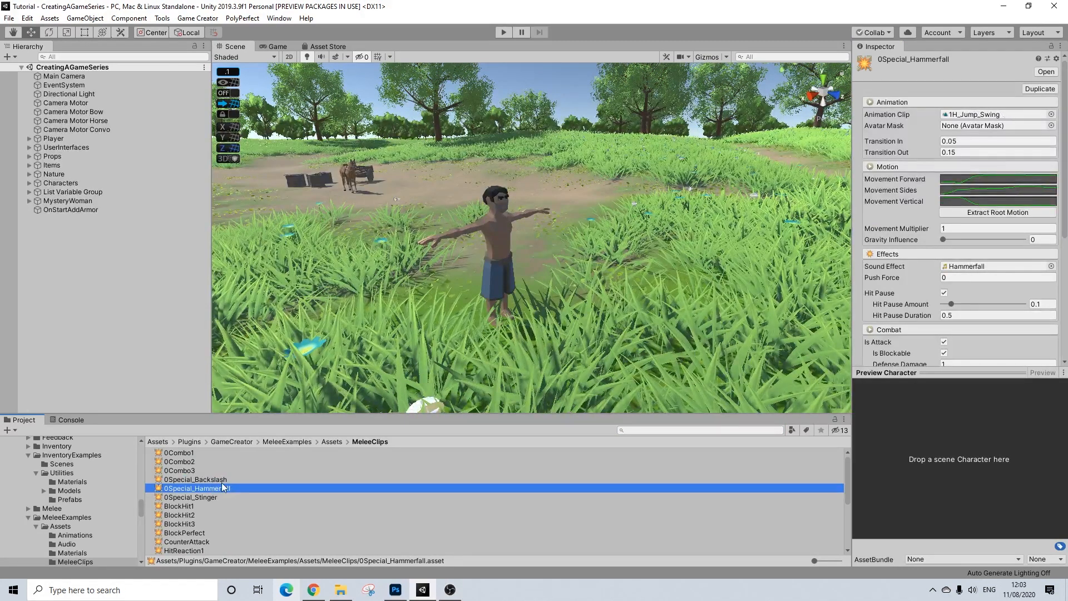
click(978, 213)
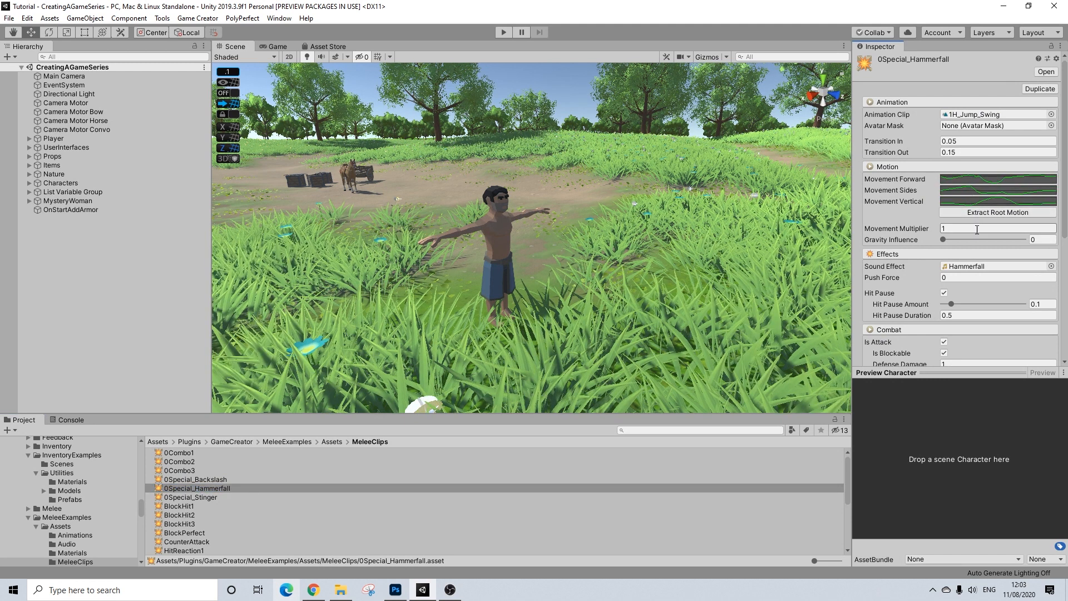
scroll(982, 228, down, 3)
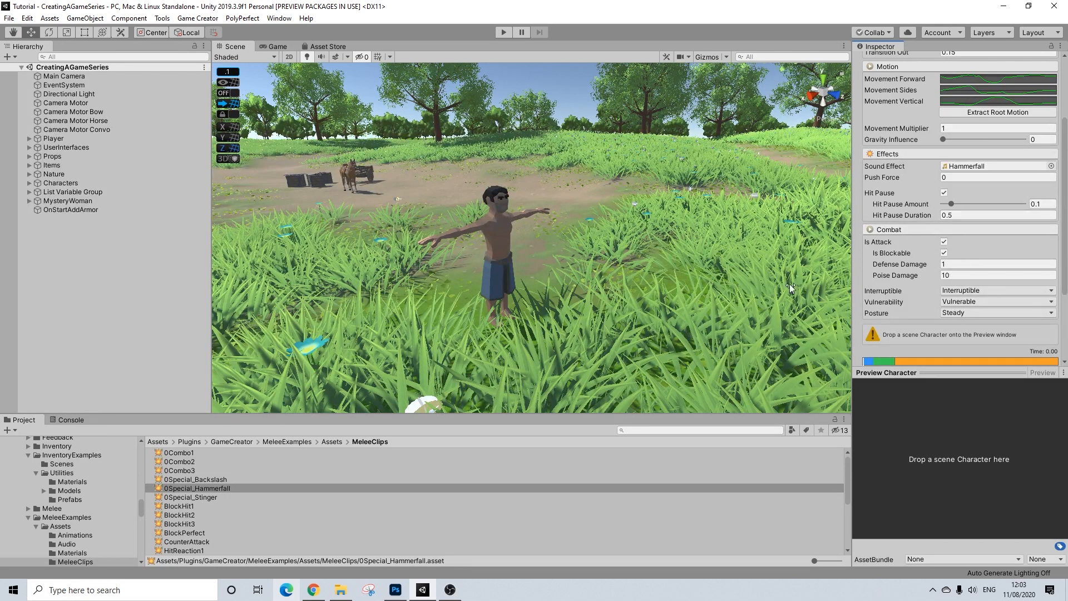
- Check the settings of the 0Special_Backslash clip and reopen the medieval pack's Weapon_and_Shield folder
click(217, 479)
scroll(995, 167, up, 3)
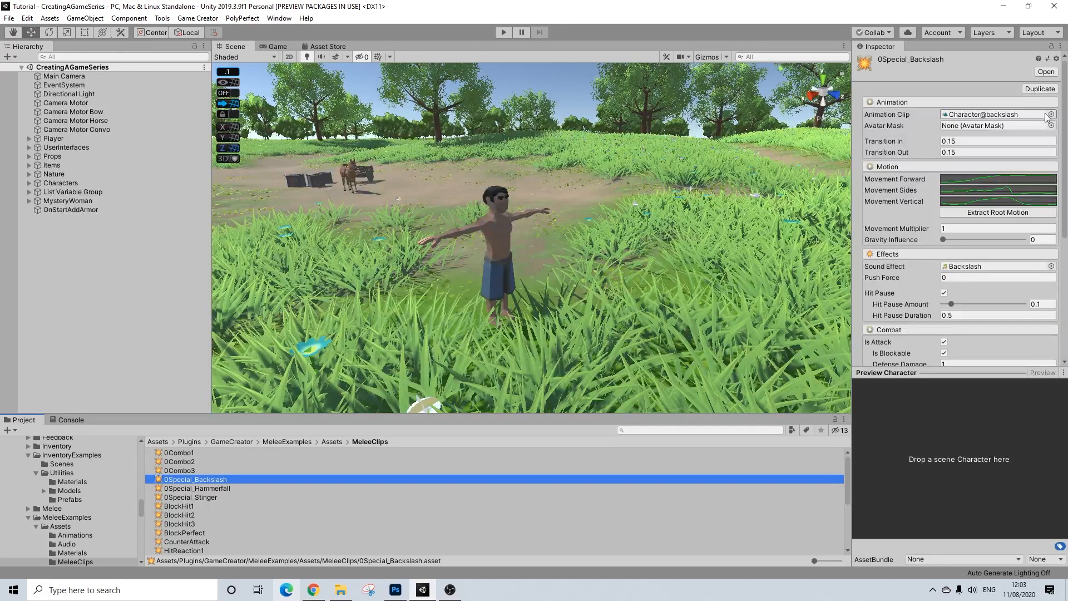
scroll(232, 479, down, 1)
scroll(253, 479, up, 1)
scroll(103, 490, up, 5)
scroll(101, 490, up, 6)
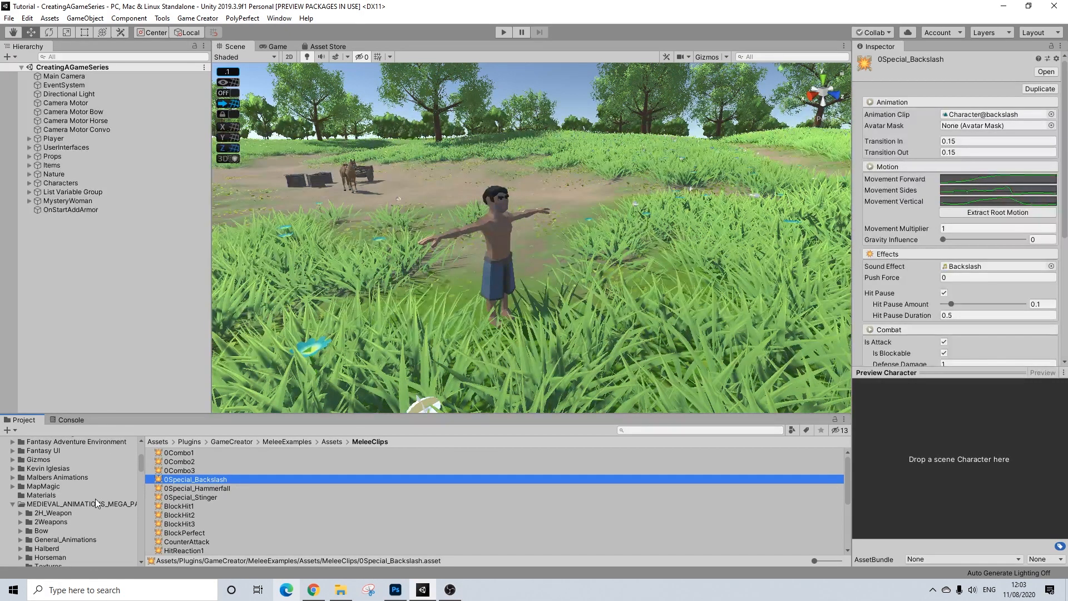
scroll(92, 503, down, 3)
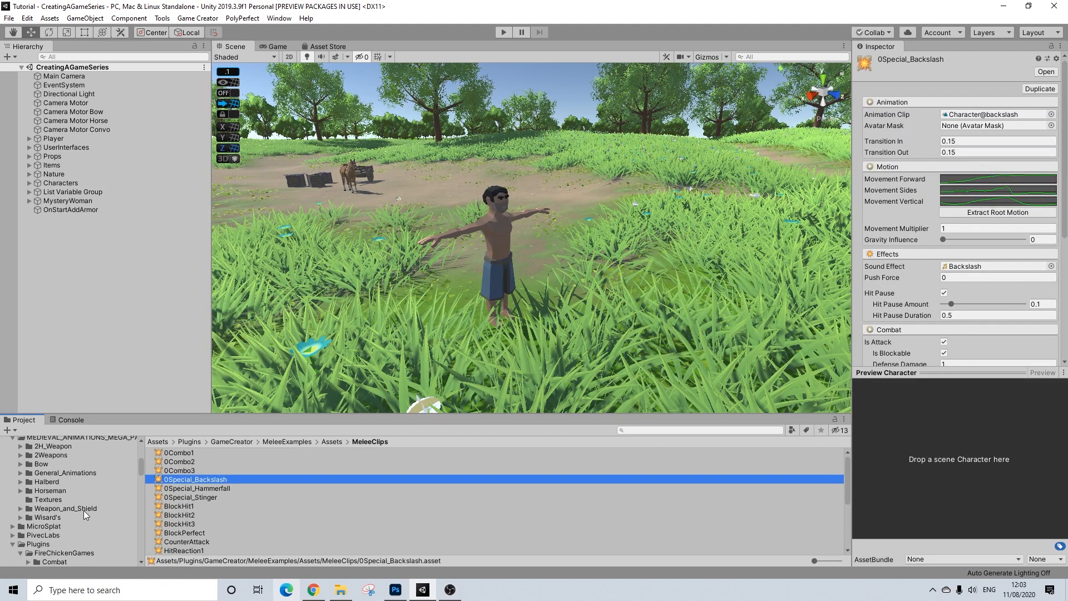
click(83, 510)
- Preview the 1H_360_Jump_swing, 1H_360_left_Jump_Smash and 1H_360_Right_Jump_Smash animations as candidates for the backslash special
scroll(258, 482, down, 1)
scroll(240, 486, down, 6)
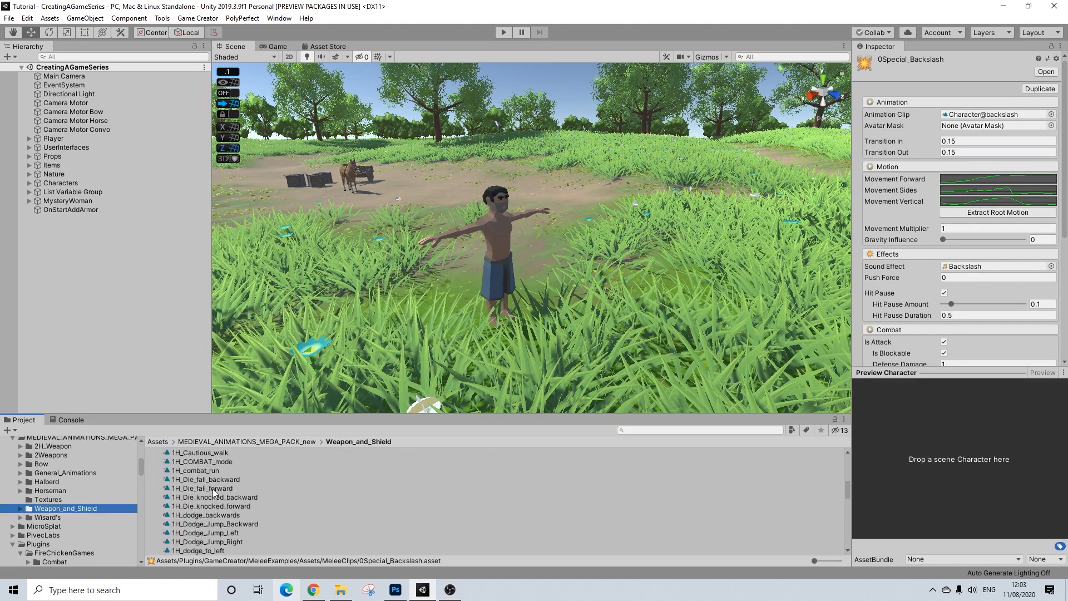
scroll(212, 495, down, 7)
scroll(213, 496, up, 7)
scroll(213, 495, up, 5)
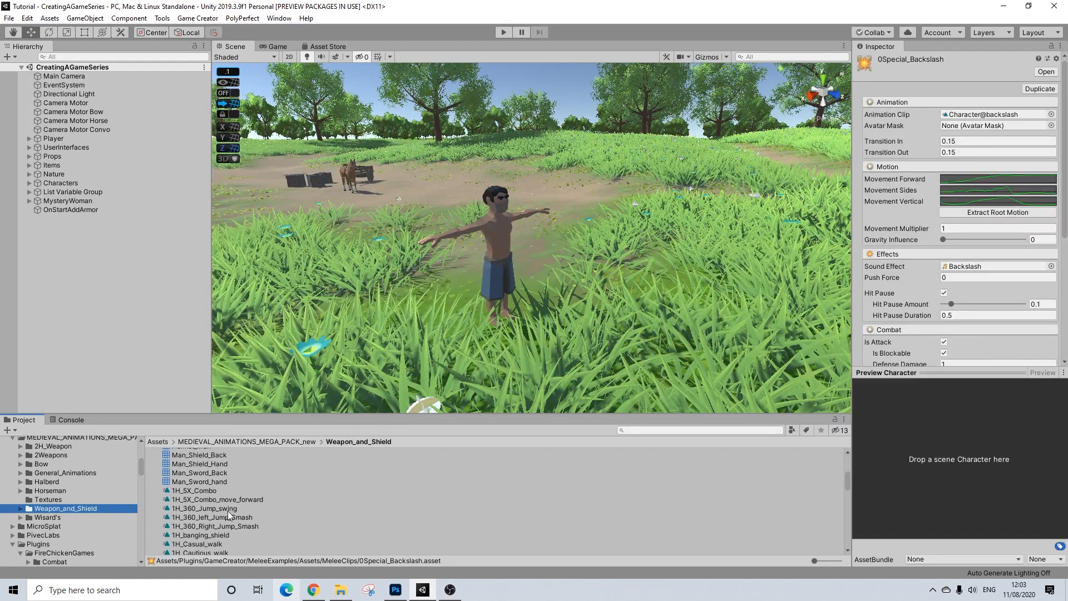
click(224, 509)
click(862, 385)
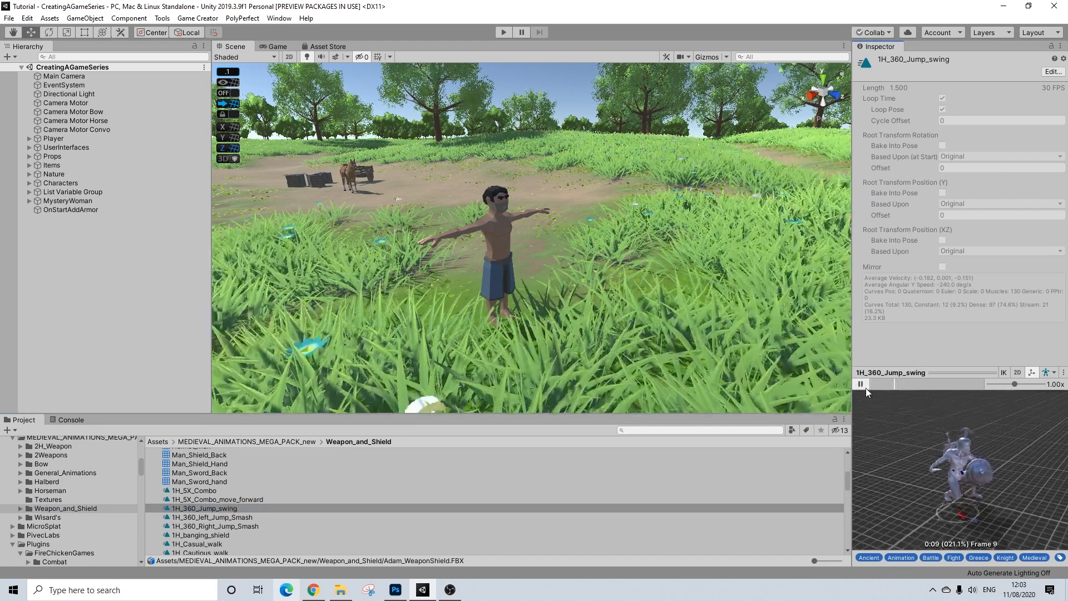
click(212, 517)
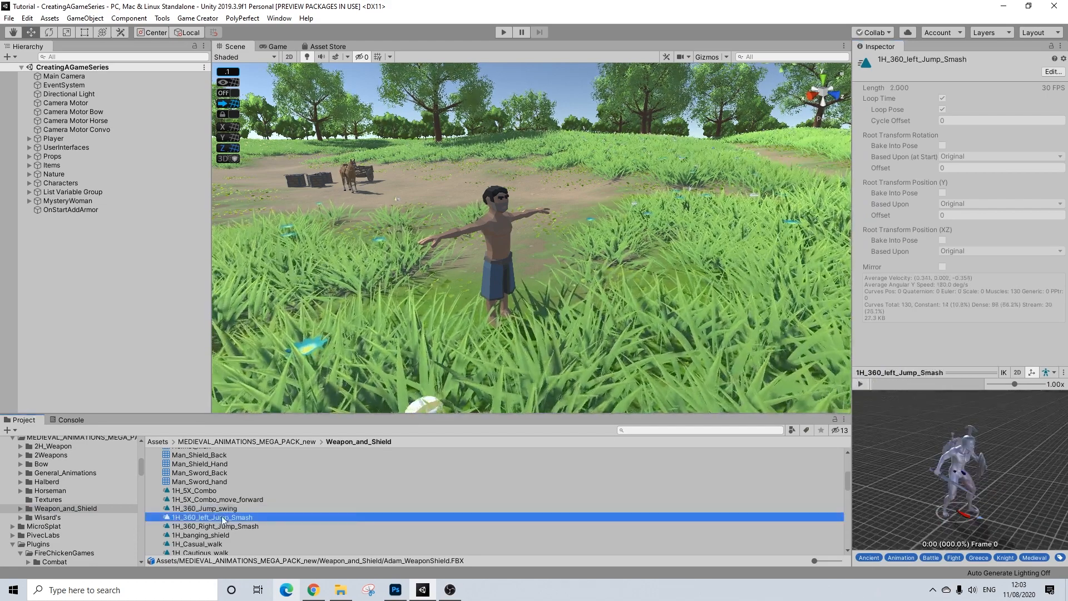
click(861, 384)
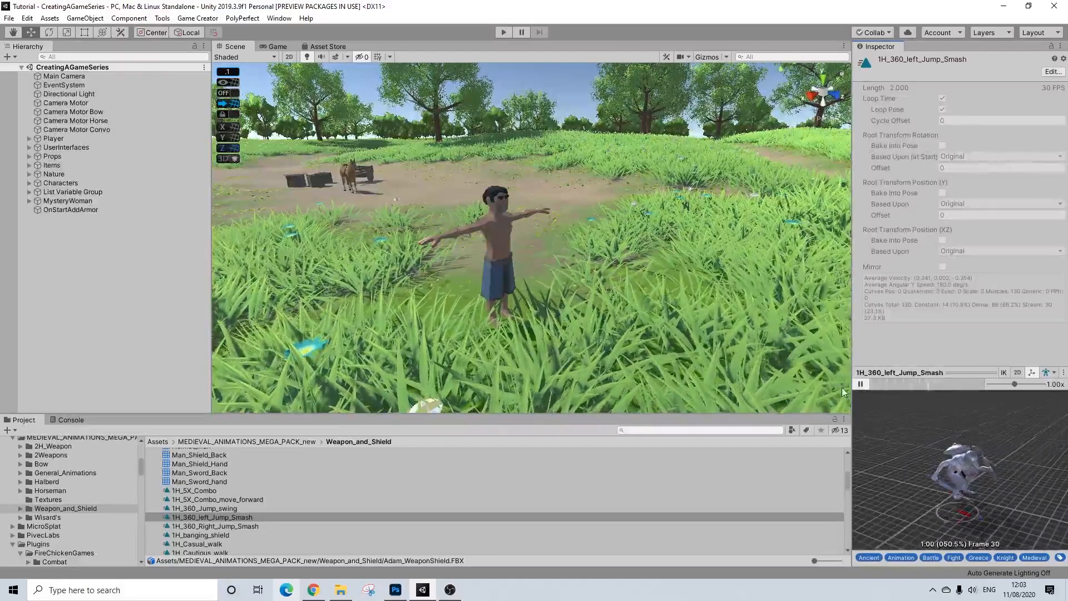
key(Down)
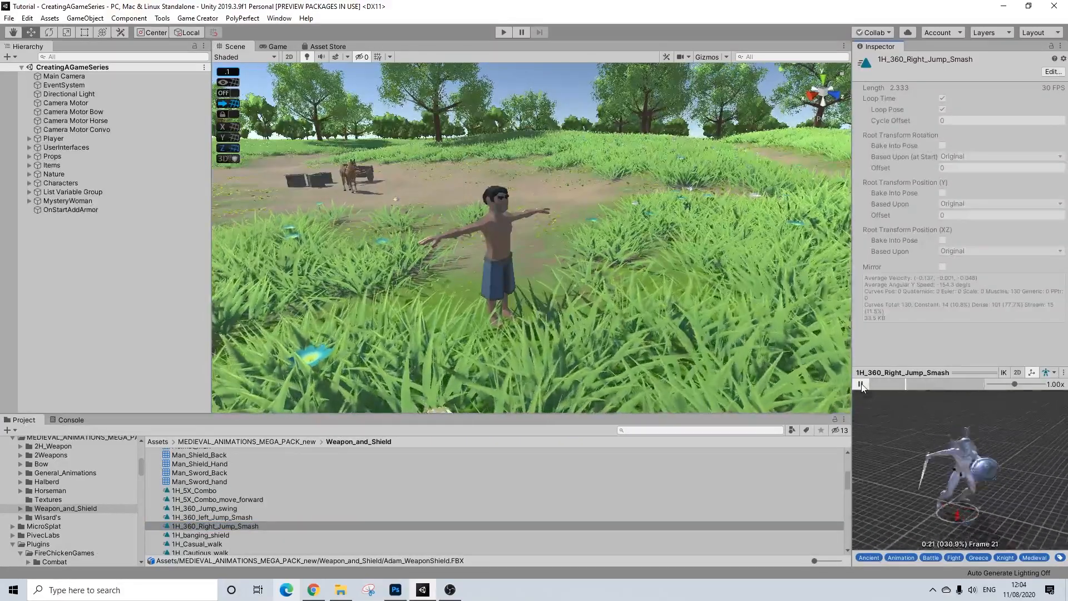
click(861, 384)
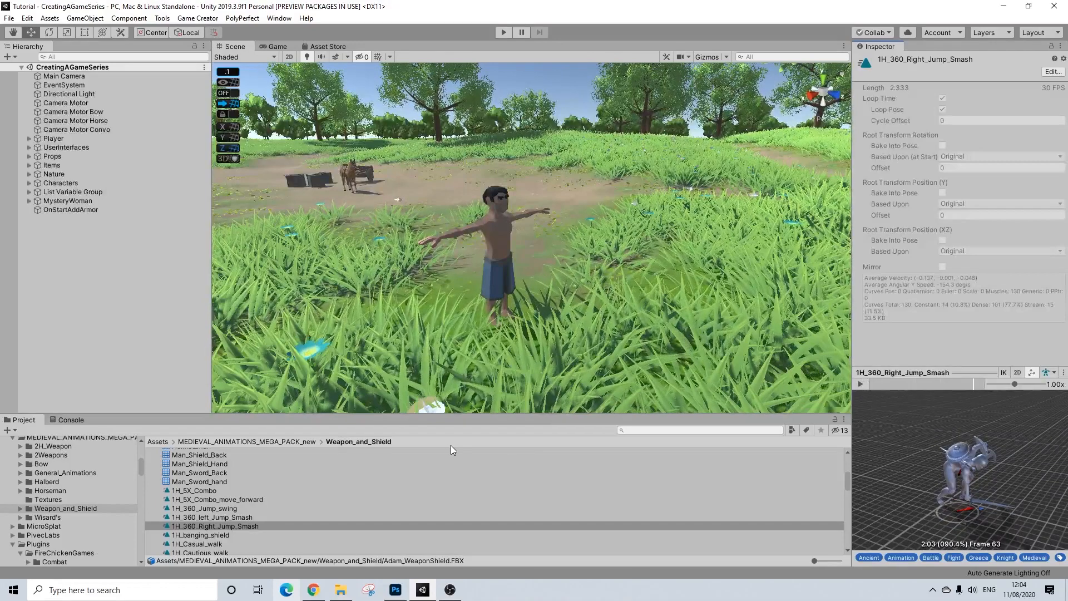
- Play the 1H_360_Jump_swing preview again and pause it
click(221, 509)
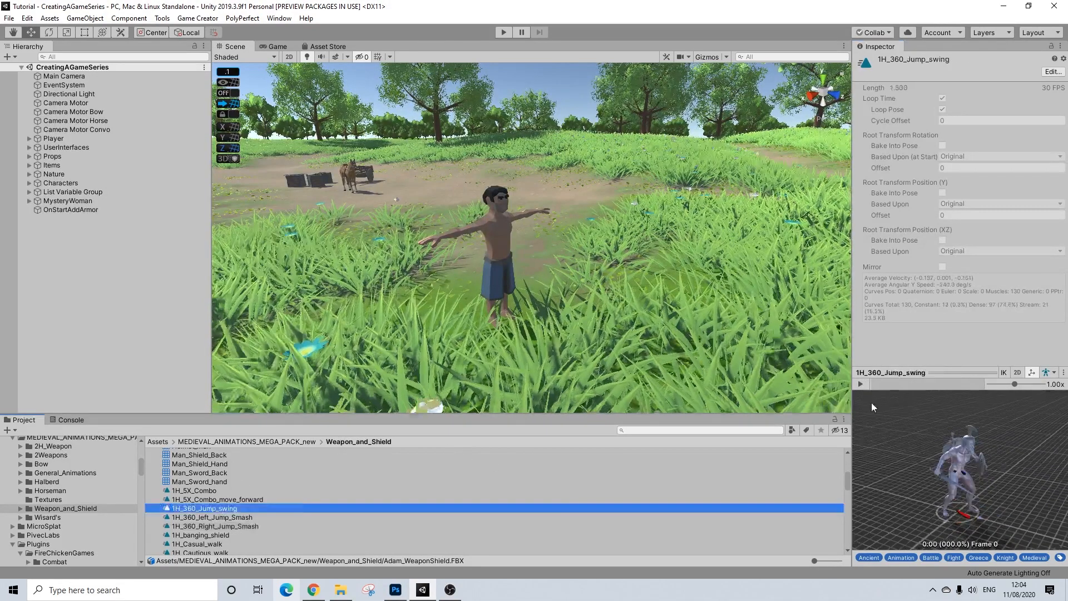
click(859, 383)
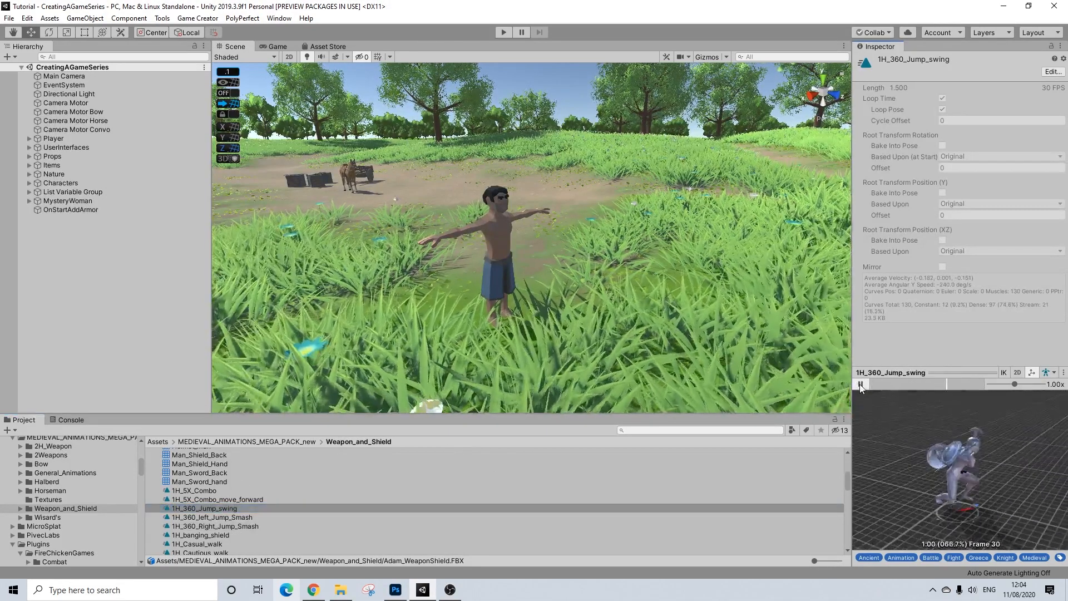
click(859, 384)
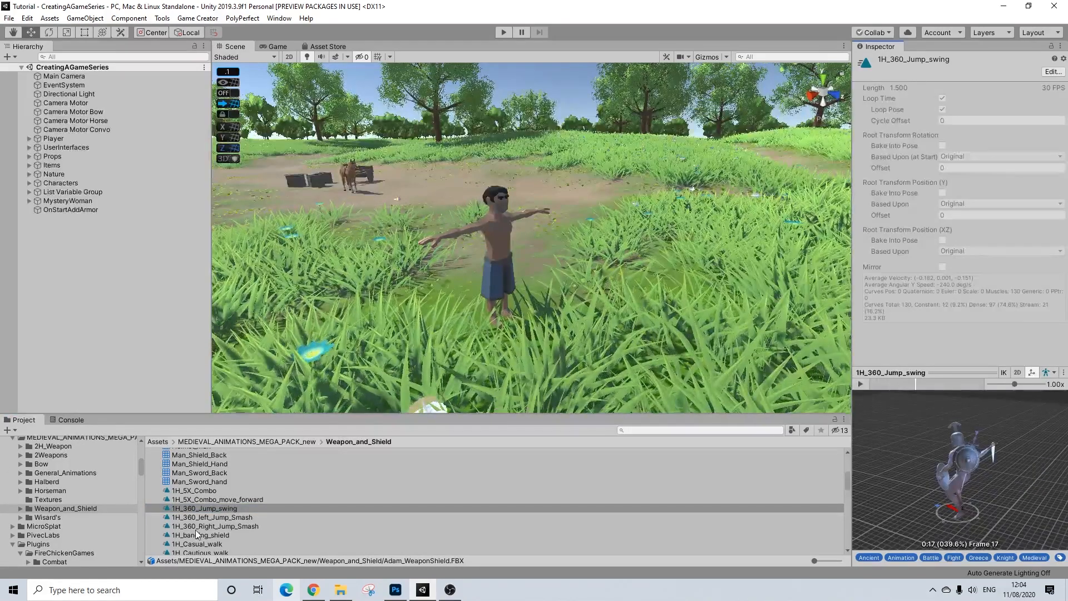
- Duplicate the 1H_360_Jump_swing animation, disable its looping, bake root rotation and Y position into the pose, and set the Y offset to 0.1
click(214, 508)
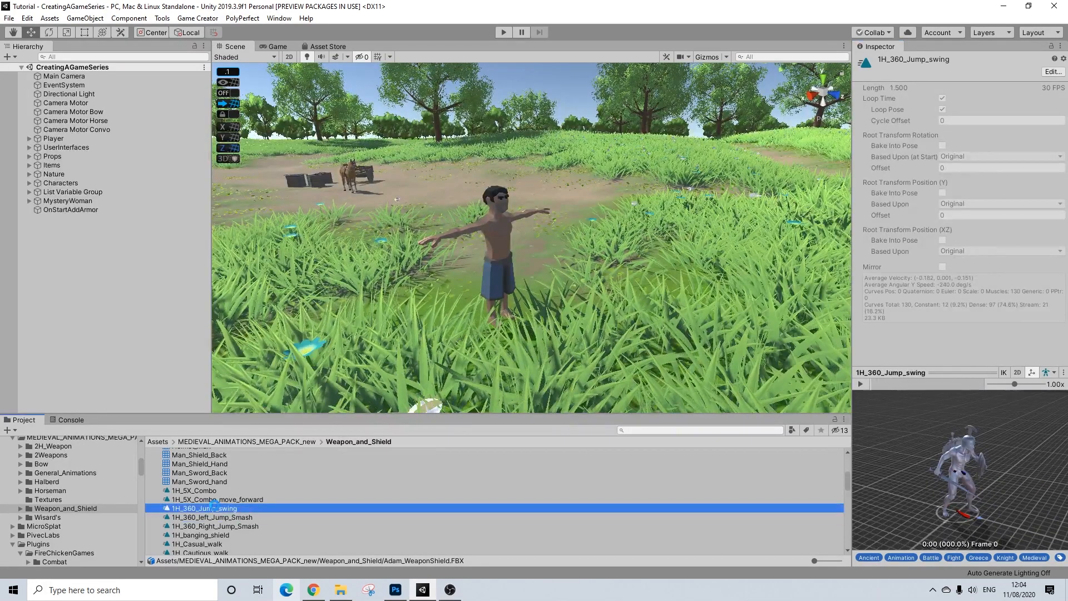
key(ctrl+d)
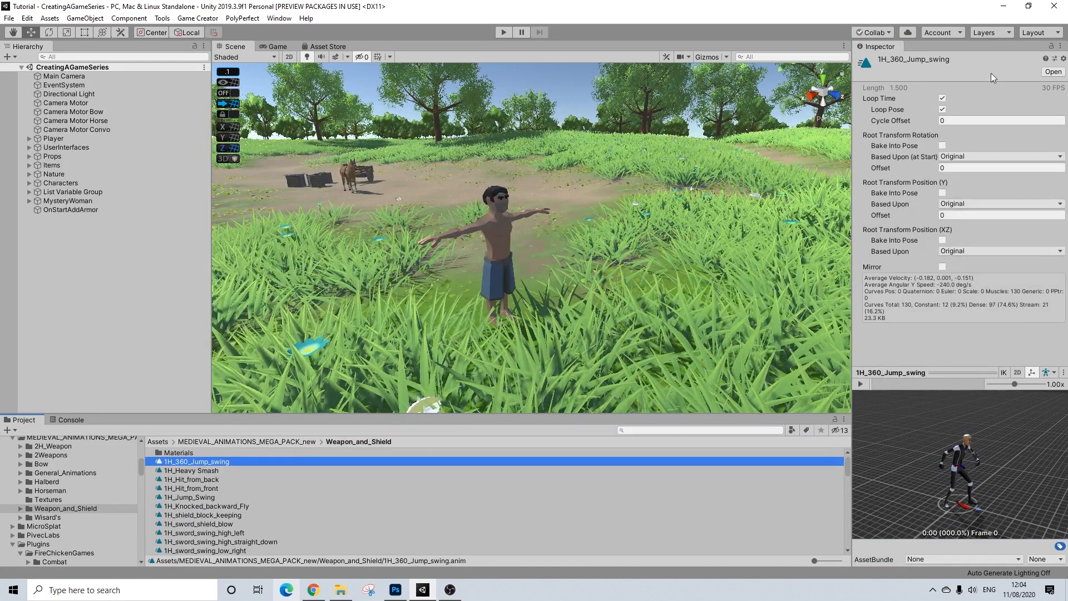
click(942, 98)
click(942, 145)
click(942, 193)
click(951, 215)
text(0.1)
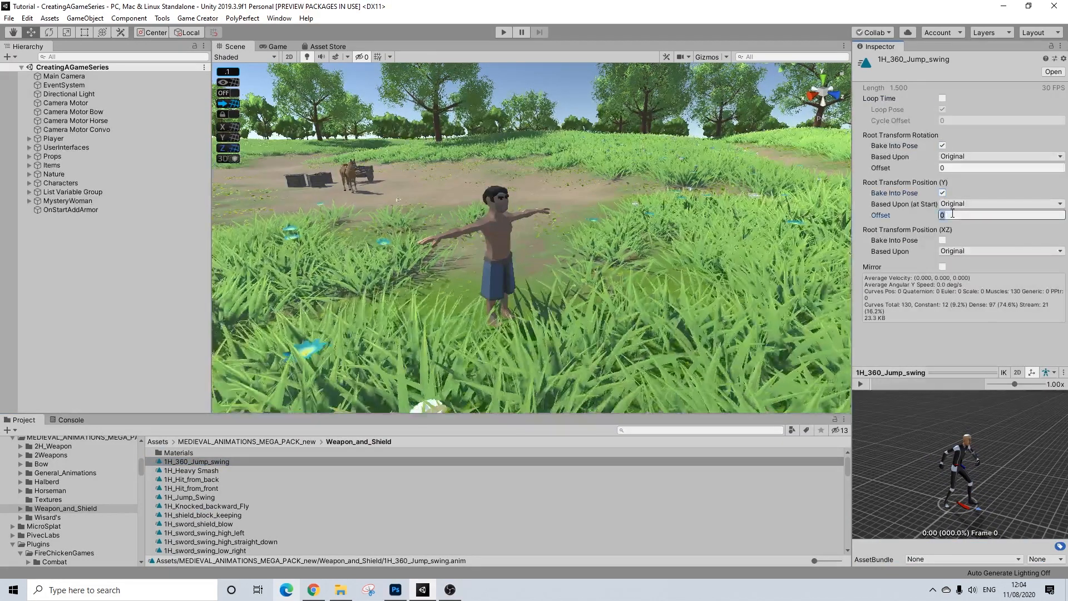
- Return to the MeleeClips folder by searching for 0co, select the 0Special_Backslash clip and lock its settings in view
scroll(78, 482, up, 2)
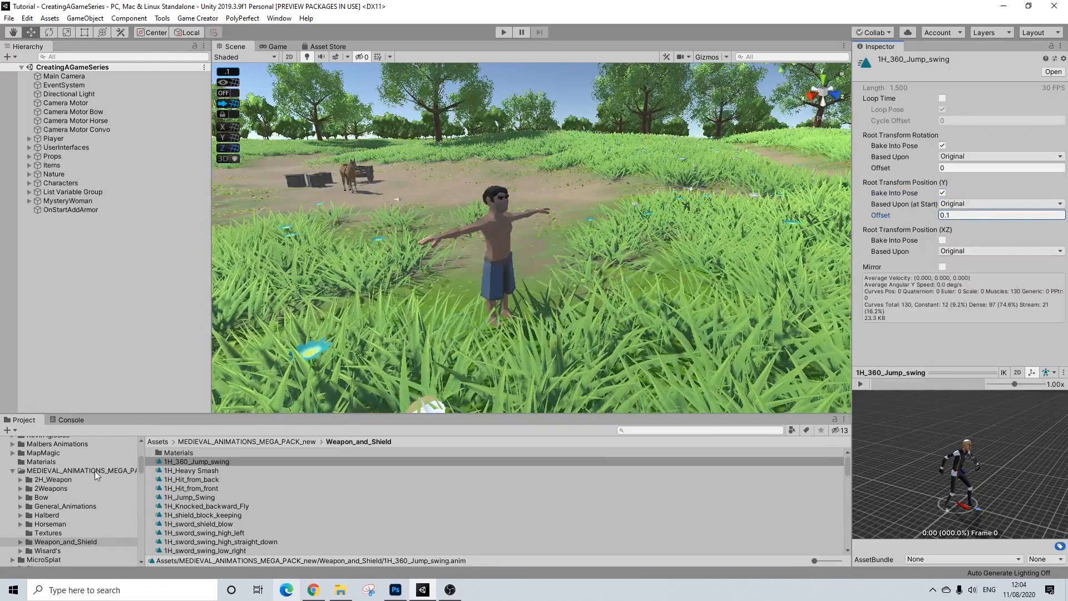
scroll(78, 484, down, 4)
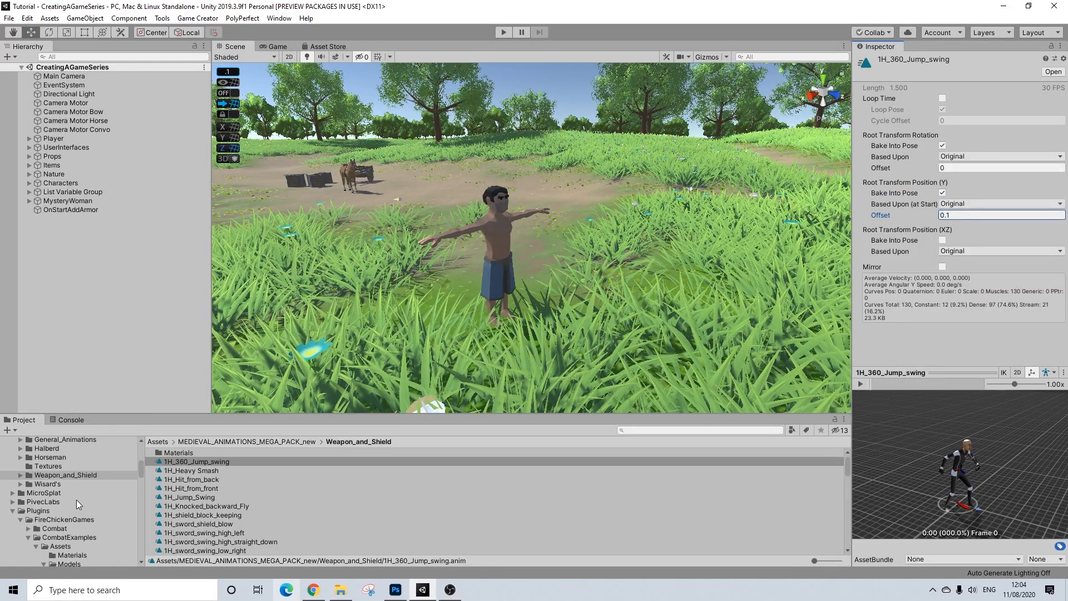
scroll(49, 518, down, 4)
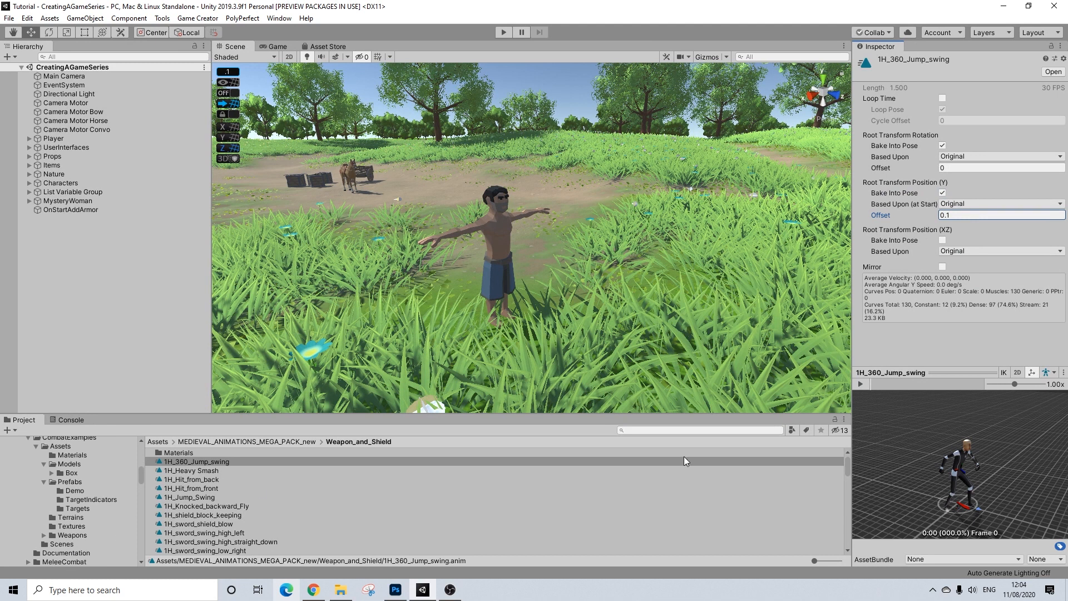
click(674, 430)
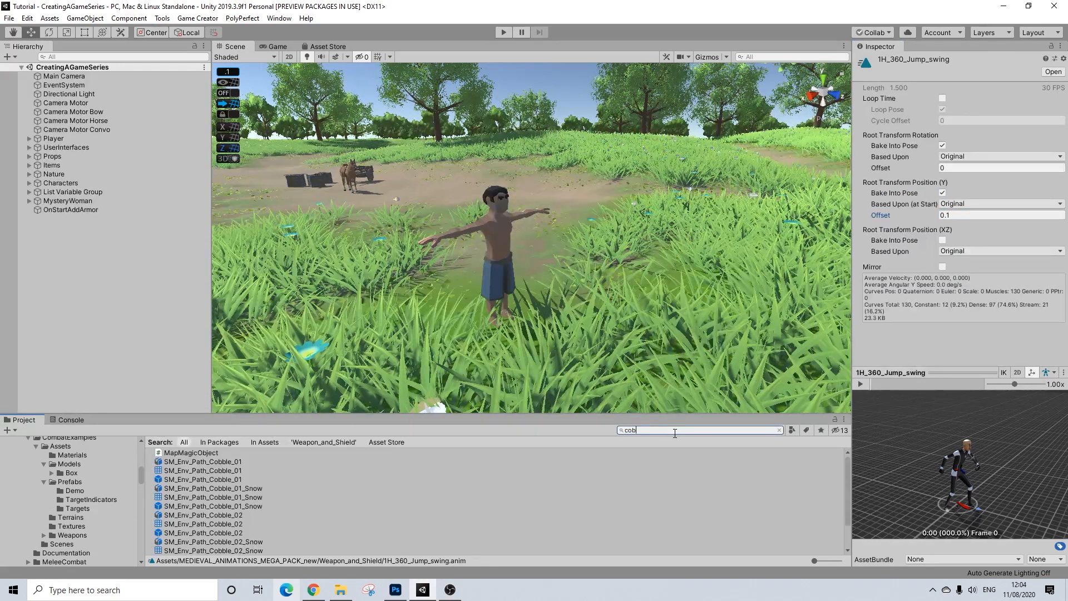
text(0co)
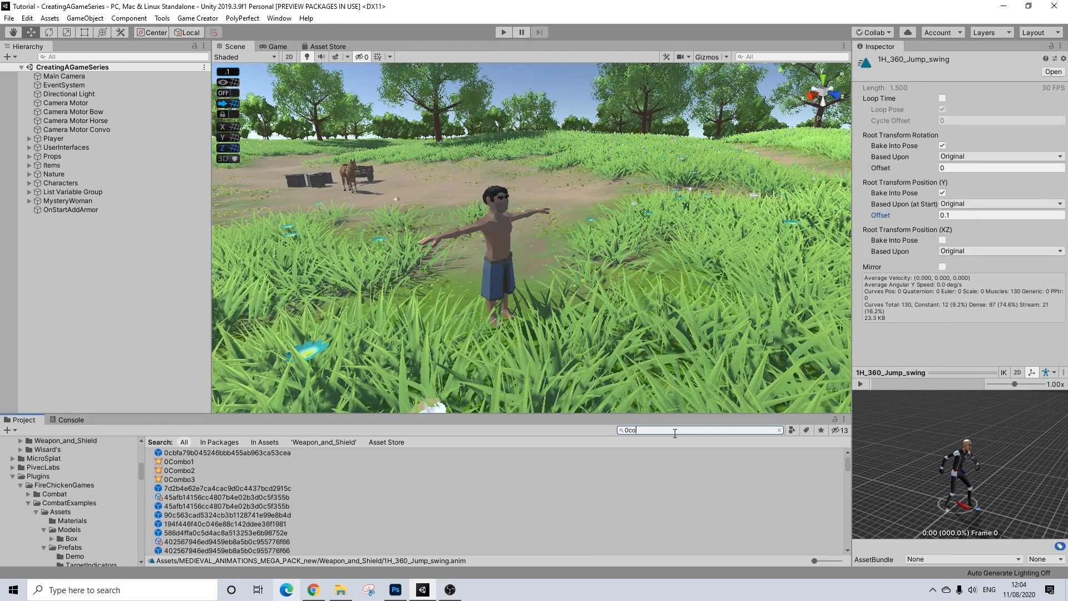
click(190, 472)
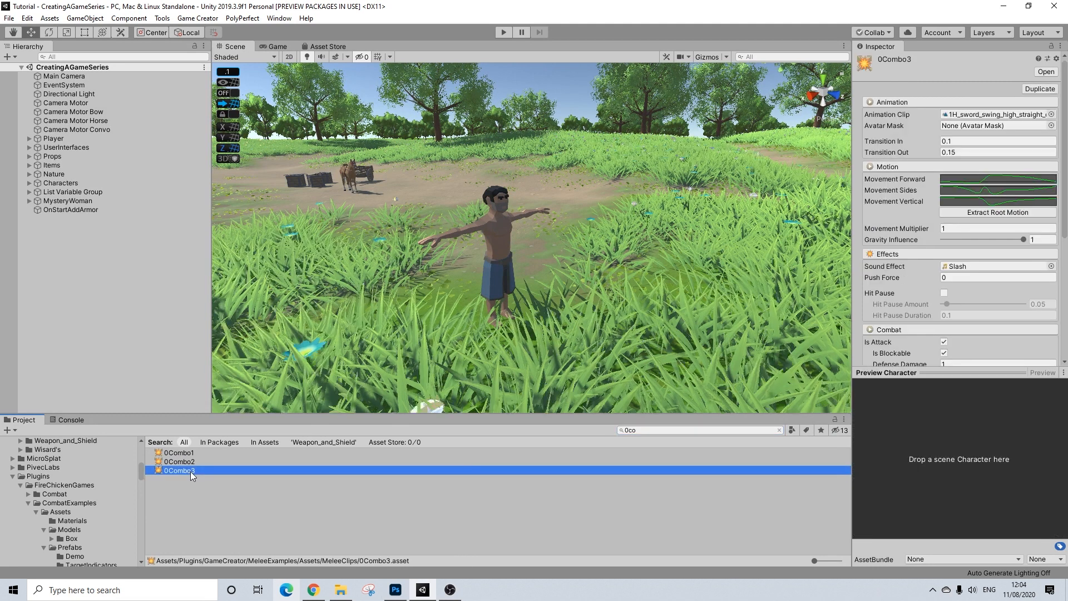
click(779, 430)
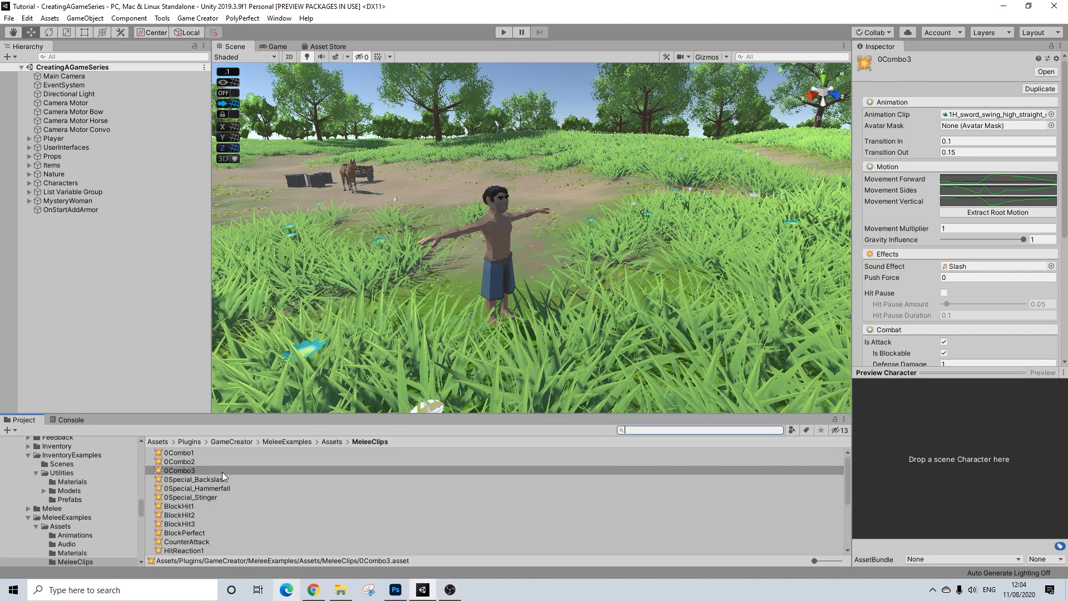
click(194, 479)
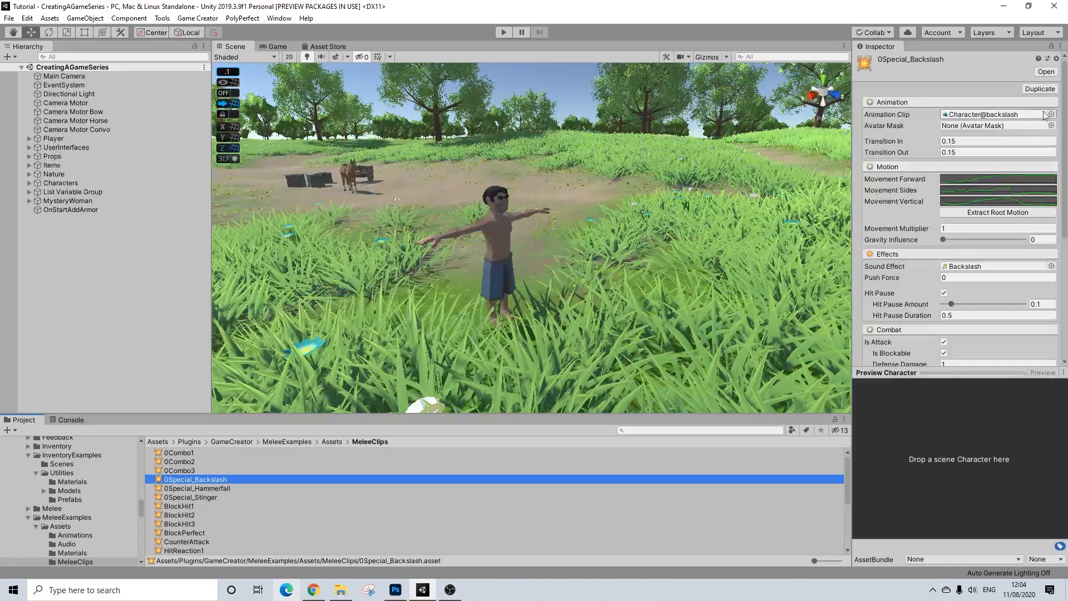
click(1051, 47)
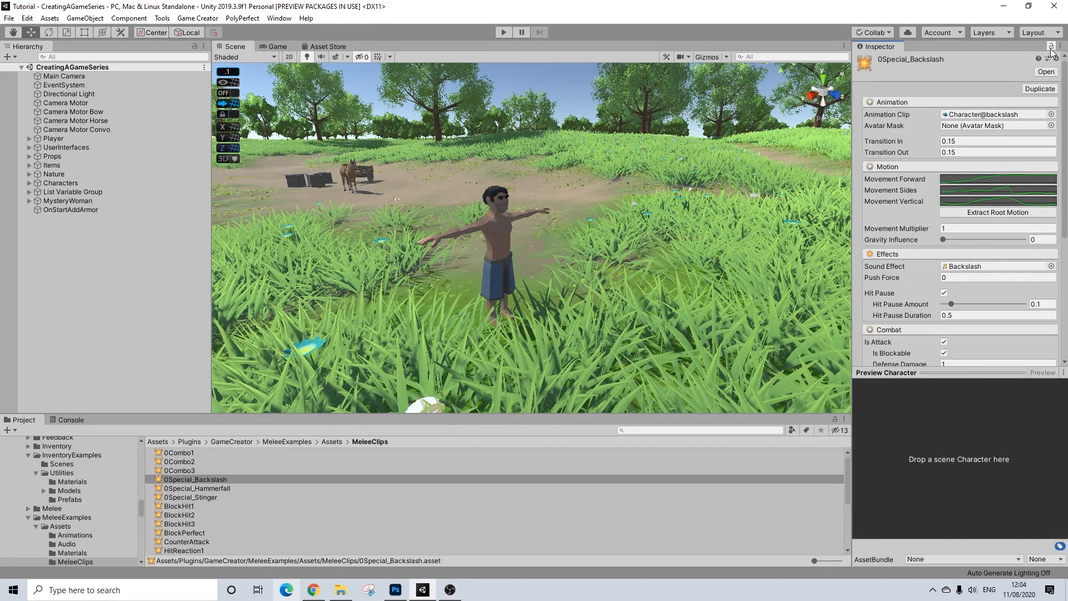
- Assign the duplicated 1H_360_Jump_swing from Weapon_and_Shield as the animation clip of 0Special_Backslash and extract its root motion
scroll(92, 497, up, 10)
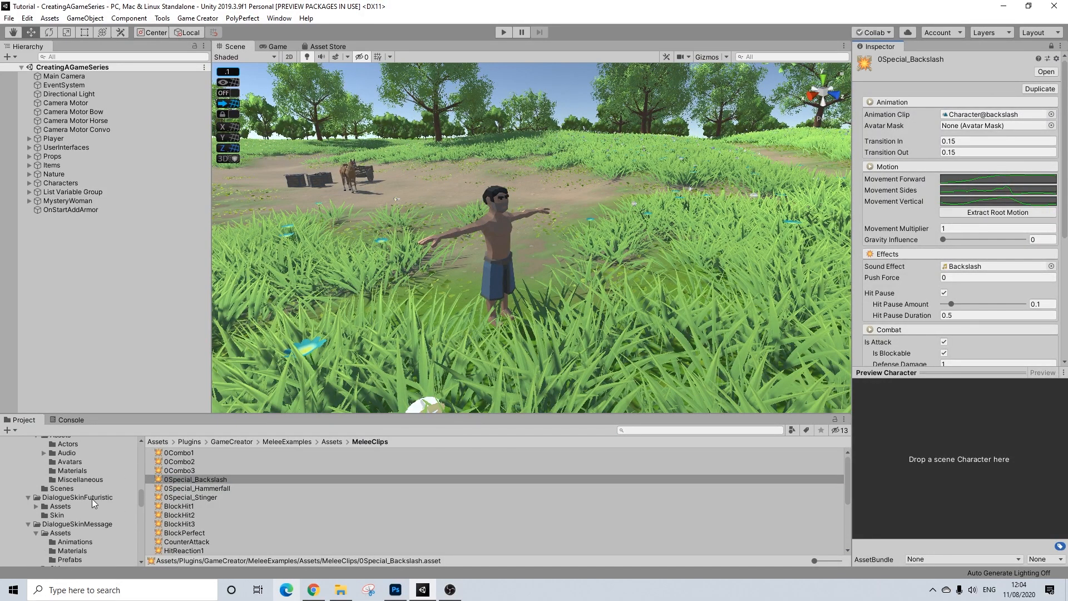
scroll(91, 498, up, 15)
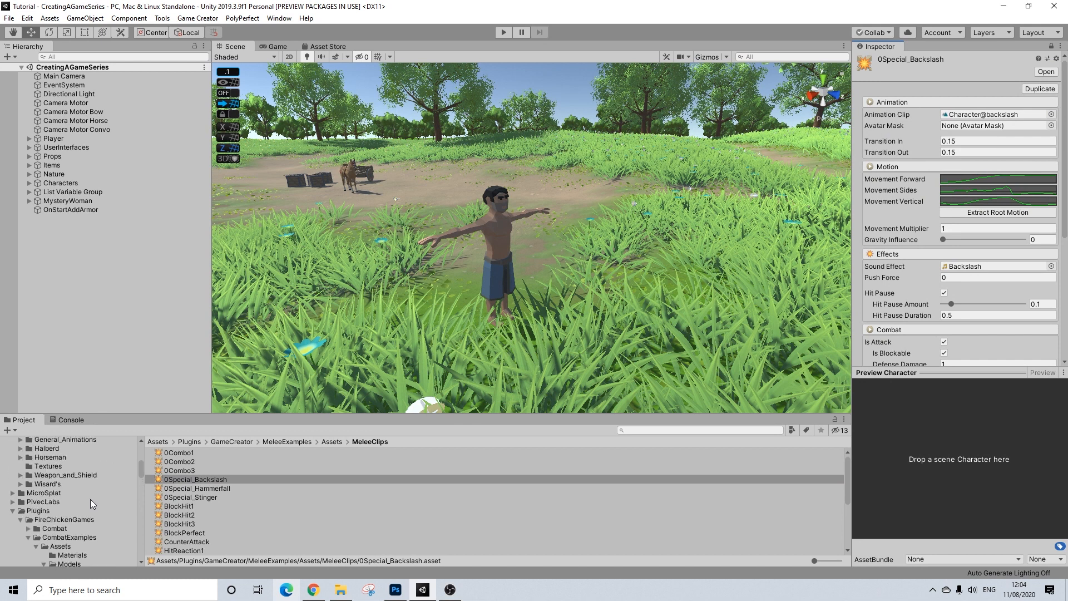
scroll(90, 499, up, 2)
scroll(93, 499, up, 2)
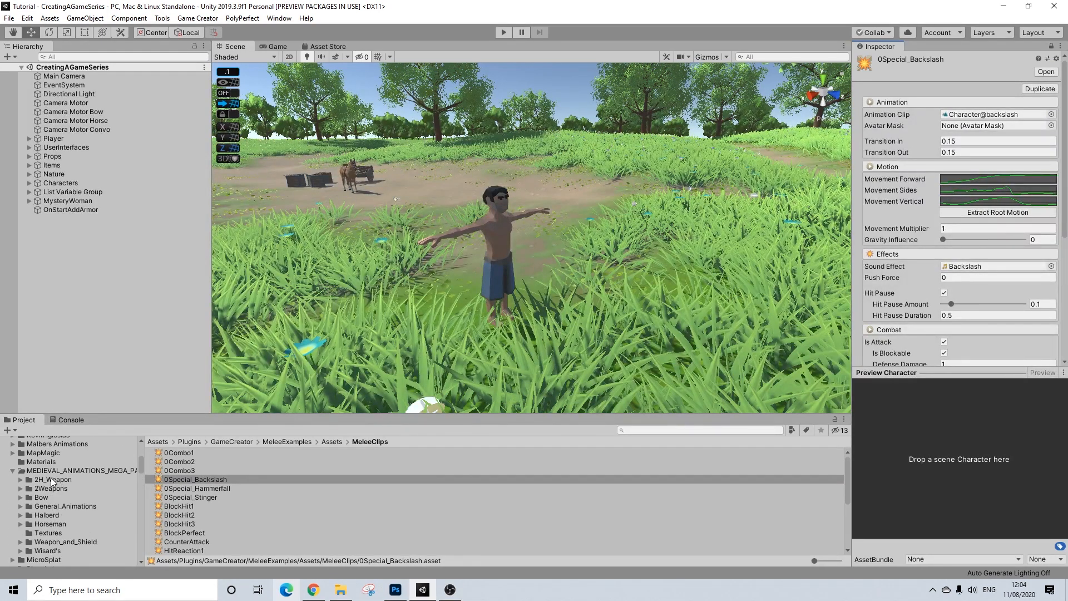
click(72, 542)
drag(195, 461, 993, 121)
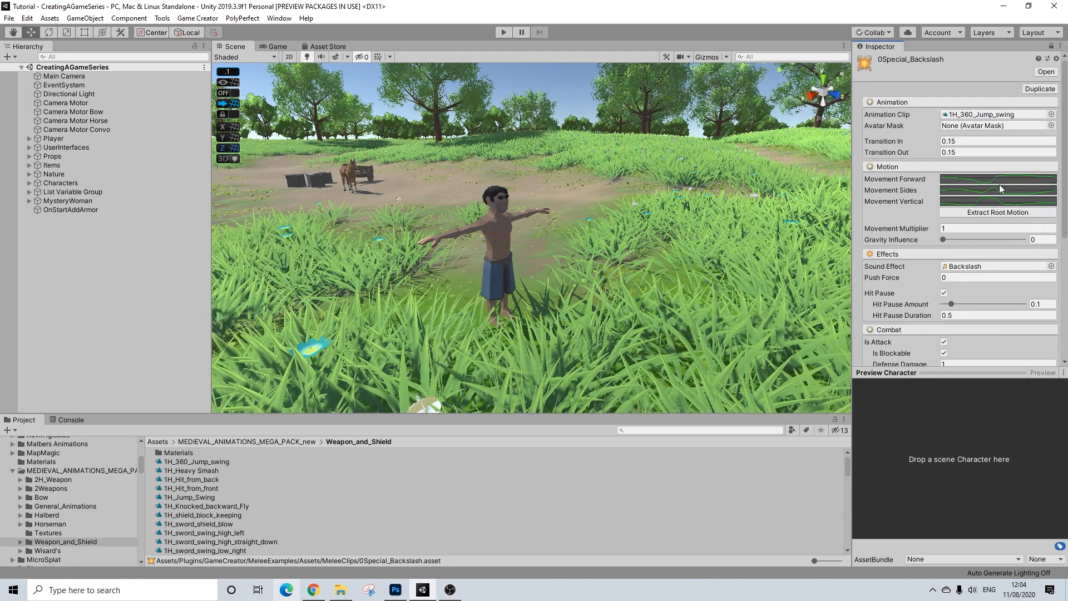
scroll(975, 205, down, 6)
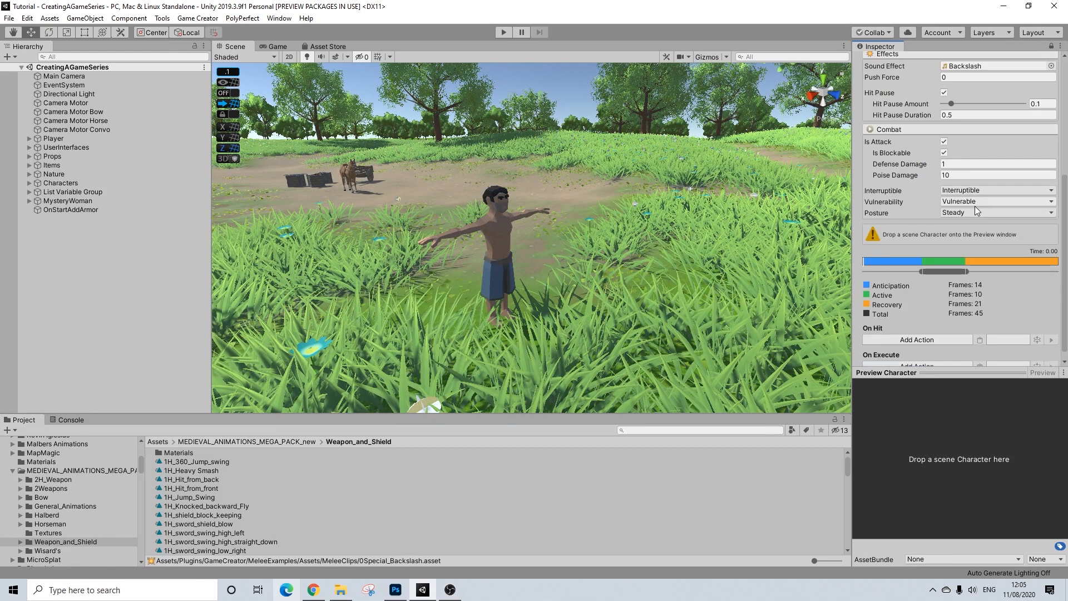
scroll(967, 209, up, 6)
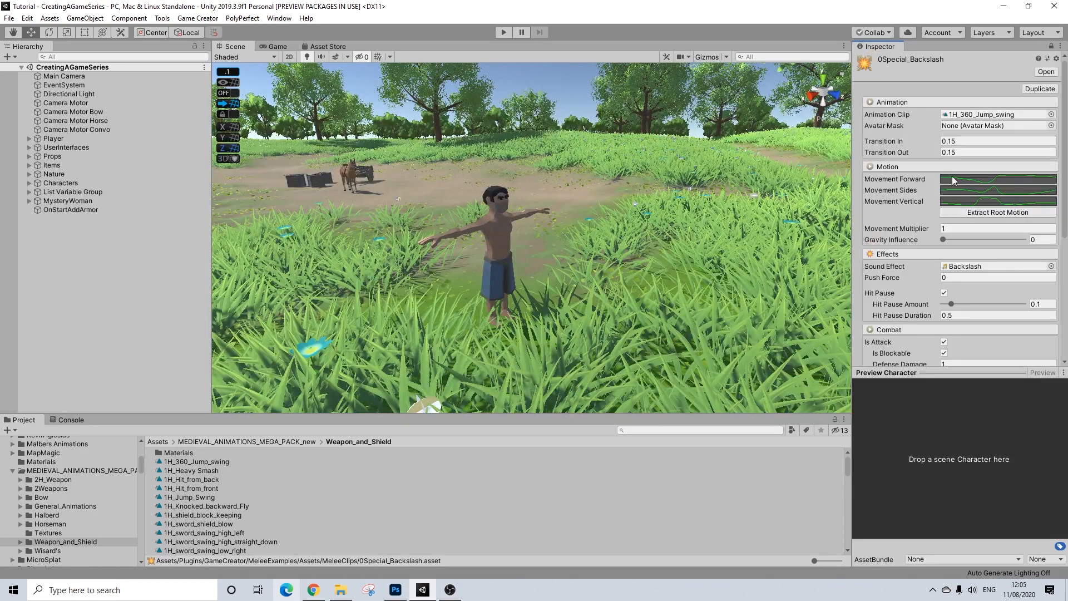
- Find the MainSword+Shield weapon by searching for main, and unlock the settings view to show that weapon
click(695, 428)
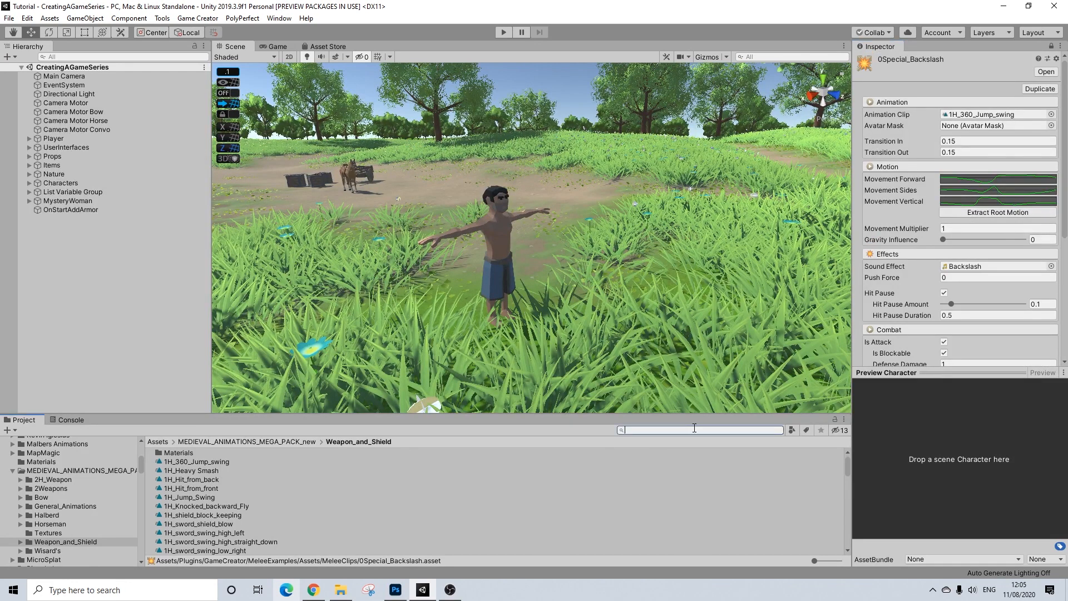
text(melee)
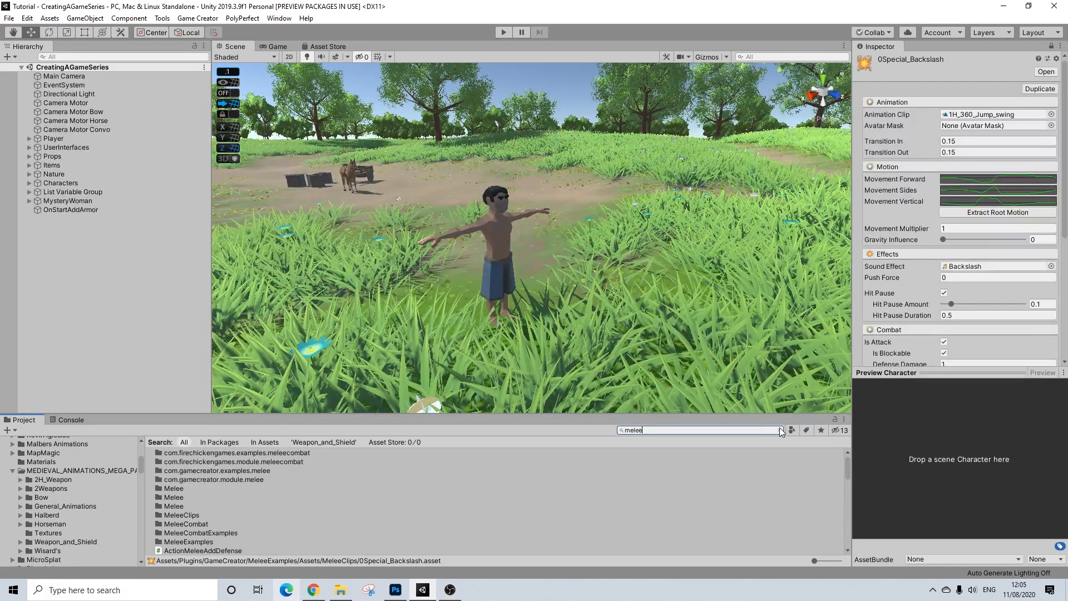
key(ctrl+a)
text(main)
click(184, 523)
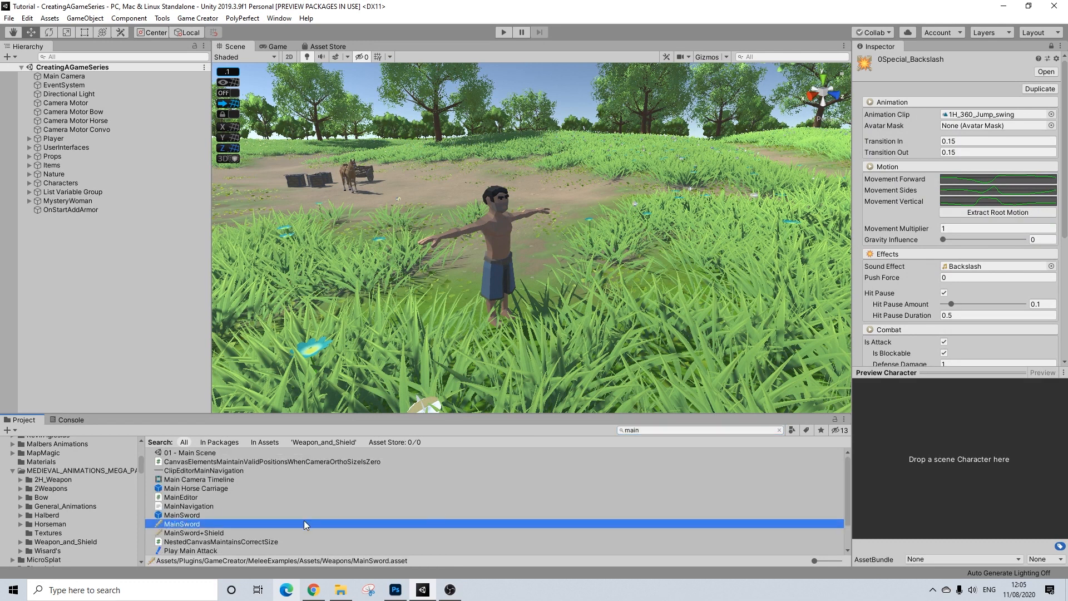
click(206, 532)
click(779, 430)
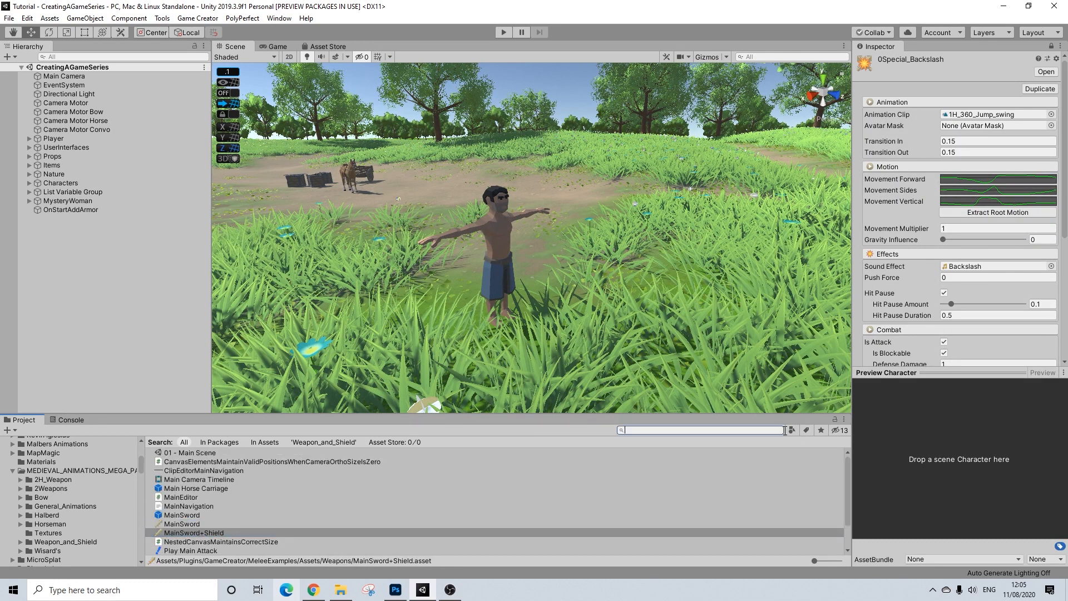
scroll(983, 162, down, 6)
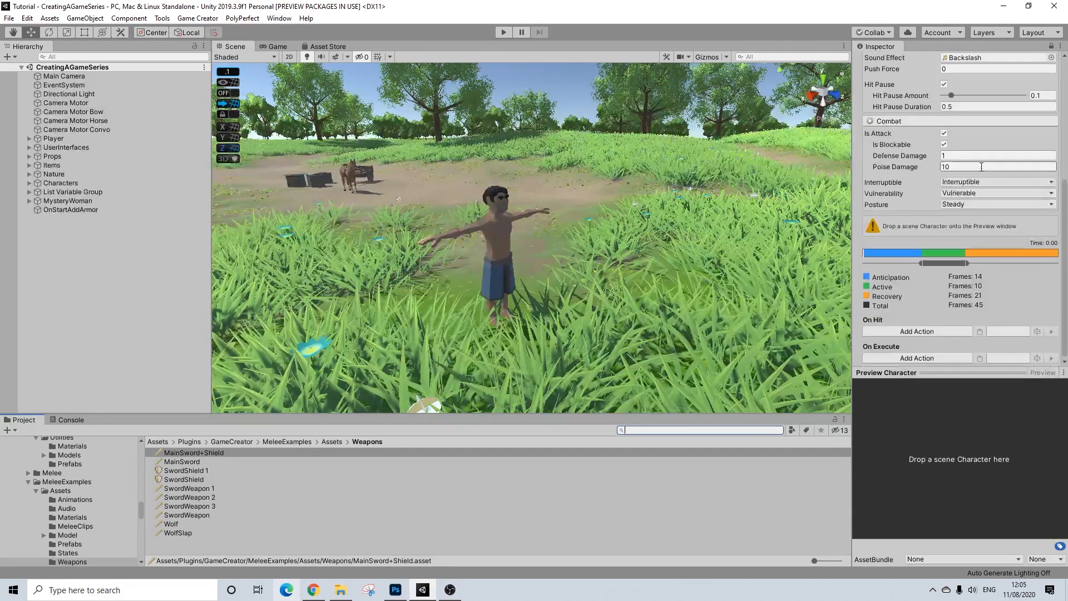
scroll(981, 166, up, 6)
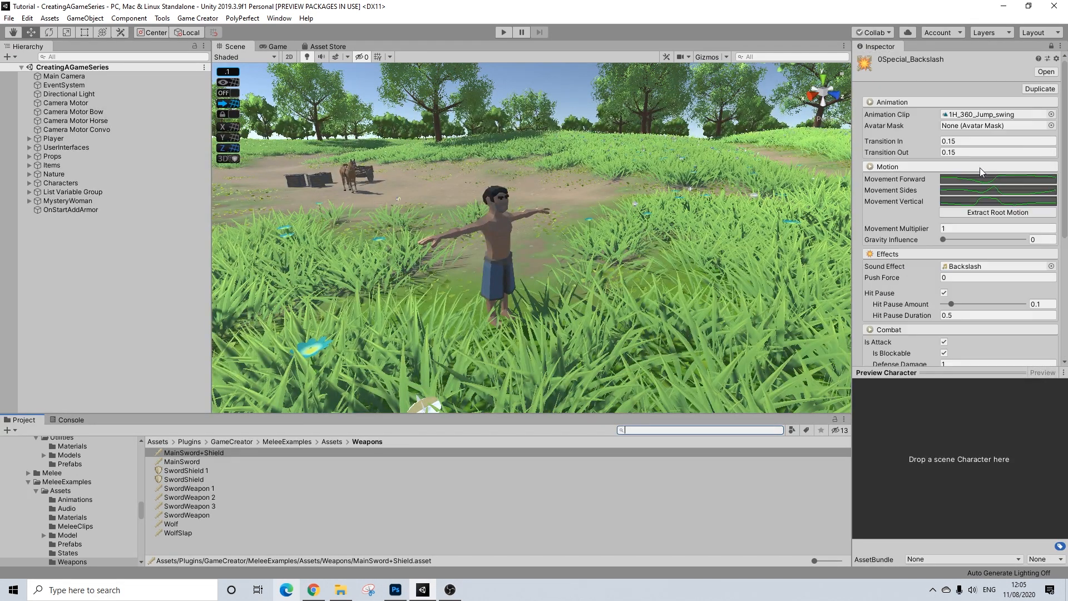
click(1047, 58)
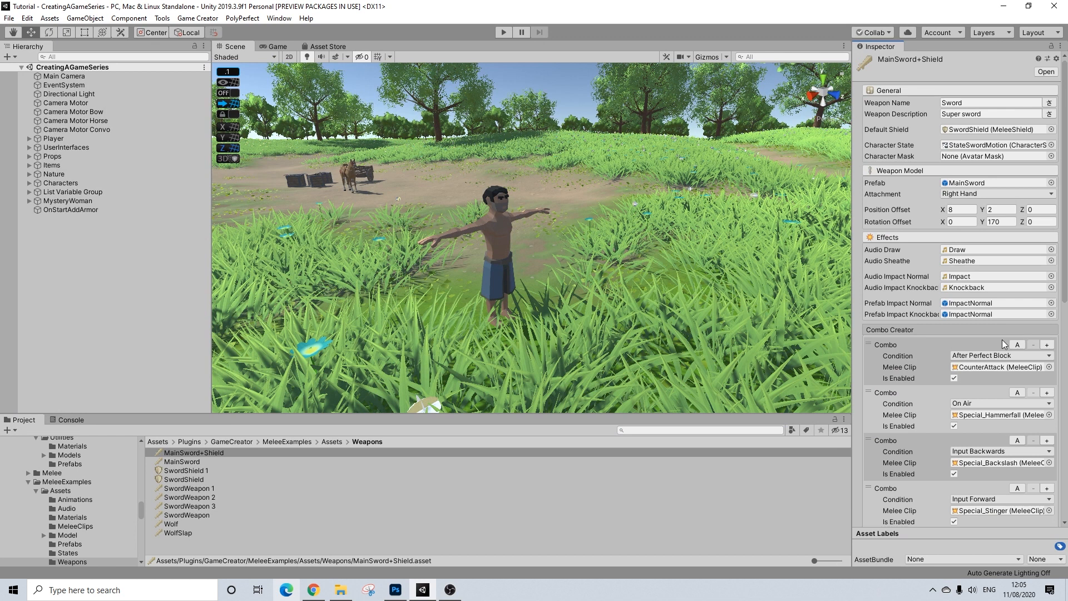
- Replace the MyAttack1 melee clip in the weapon's single-A combo without a condition with 0Combo1
scroll(996, 356, down, 10)
scroll(982, 373, down, 10)
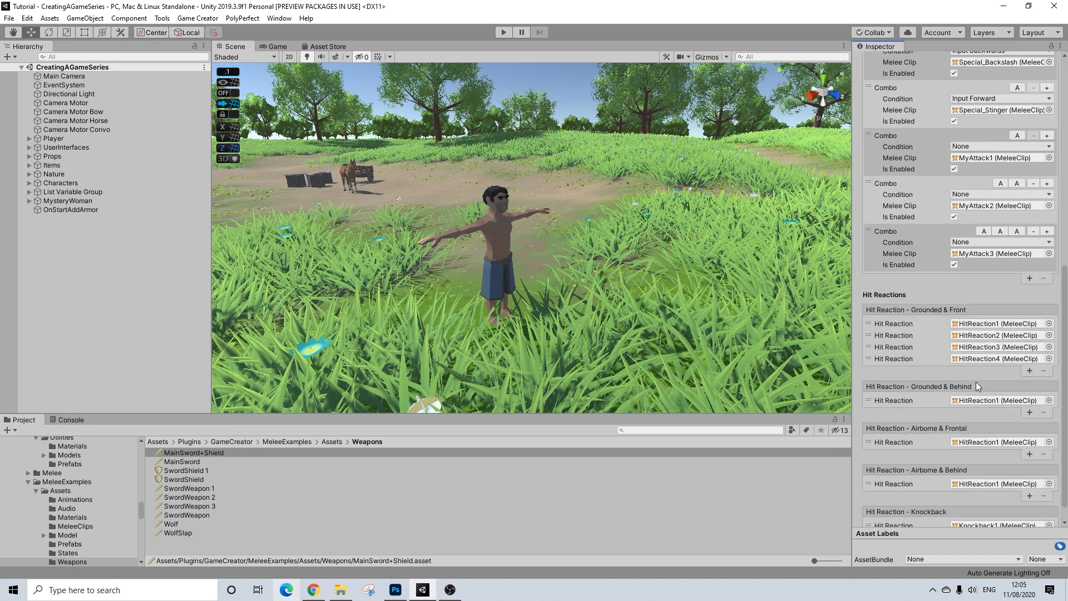
scroll(975, 381, up, 10)
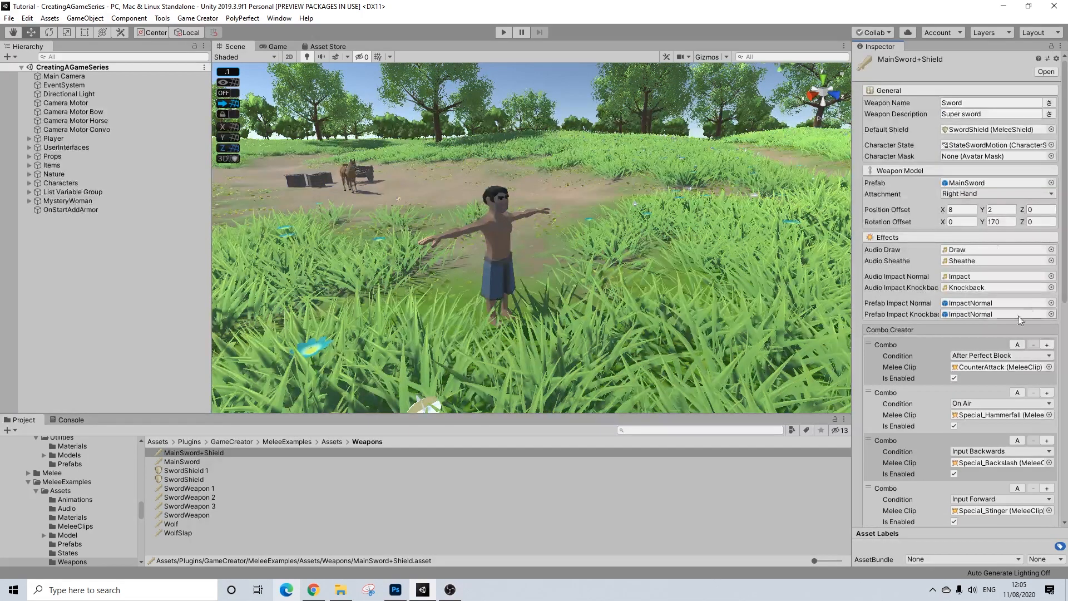
scroll(995, 334, down, 5)
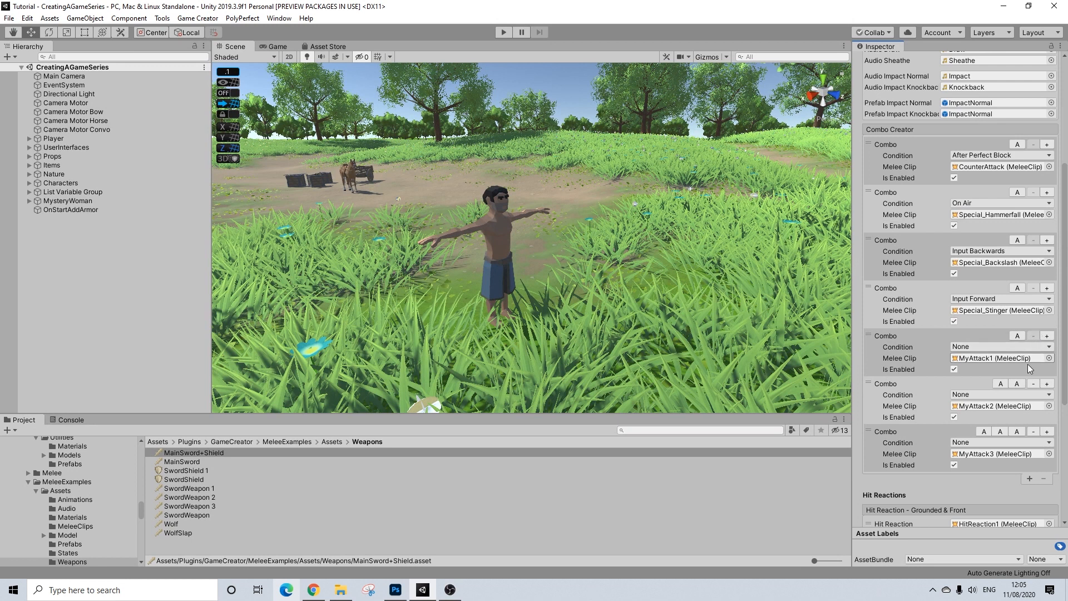
click(1048, 359)
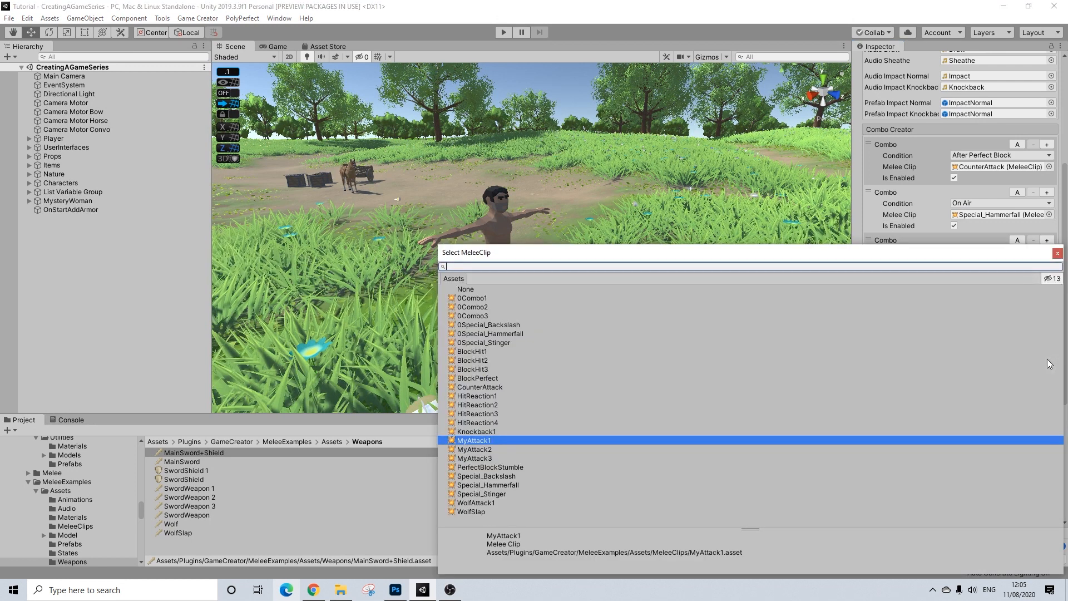
click(1001, 299)
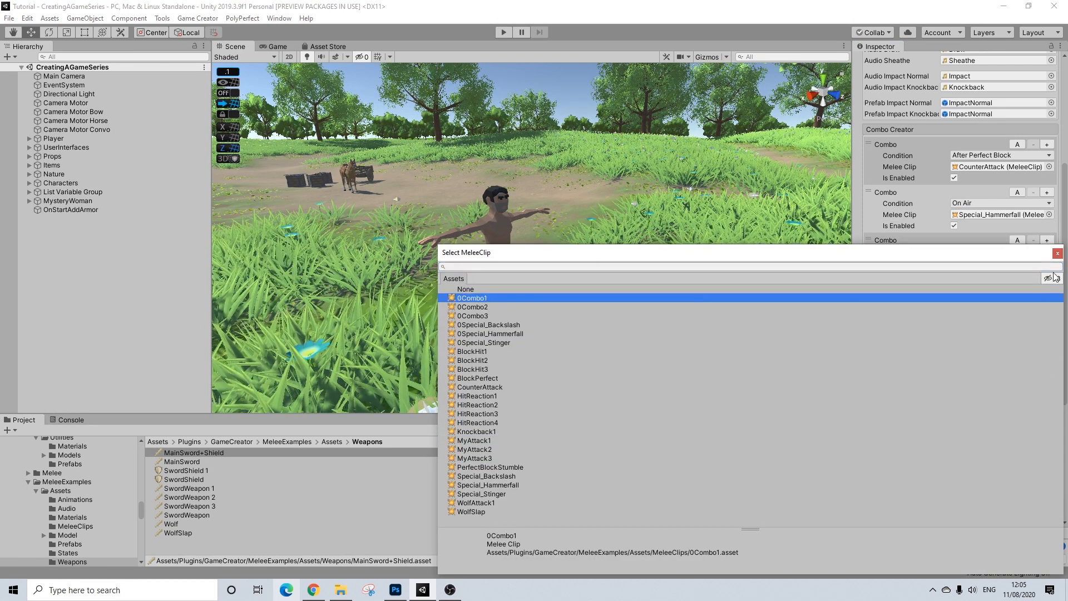
- Keep 0Combo1 for the single-A combo without condition, and assign 0Combo2 to the A-A combo and 0Combo3 to the A-A-A combo
click(1057, 253)
click(1049, 405)
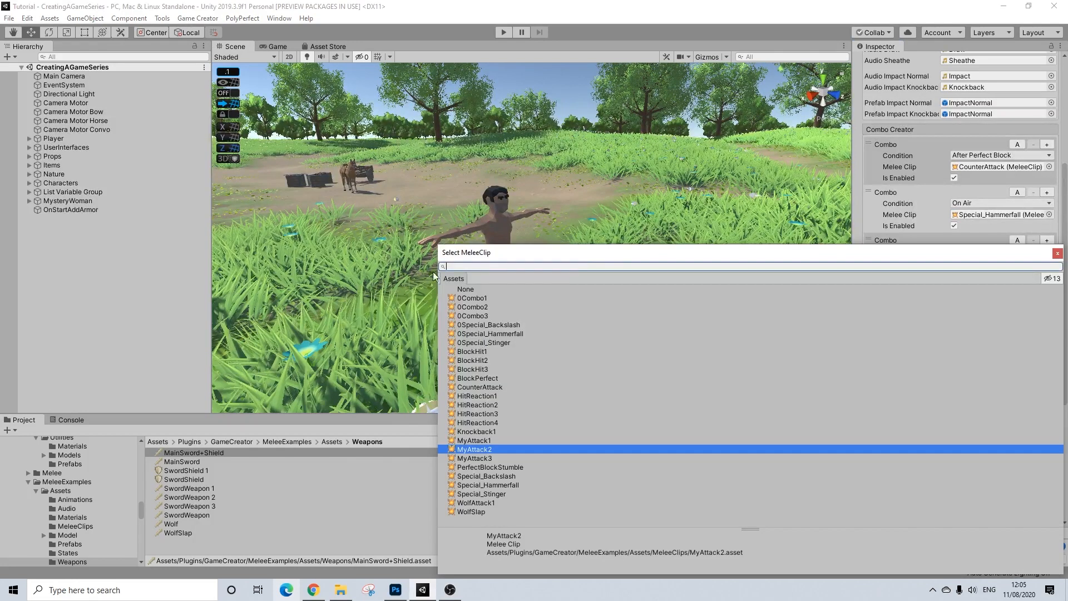
click(473, 307)
click(1057, 254)
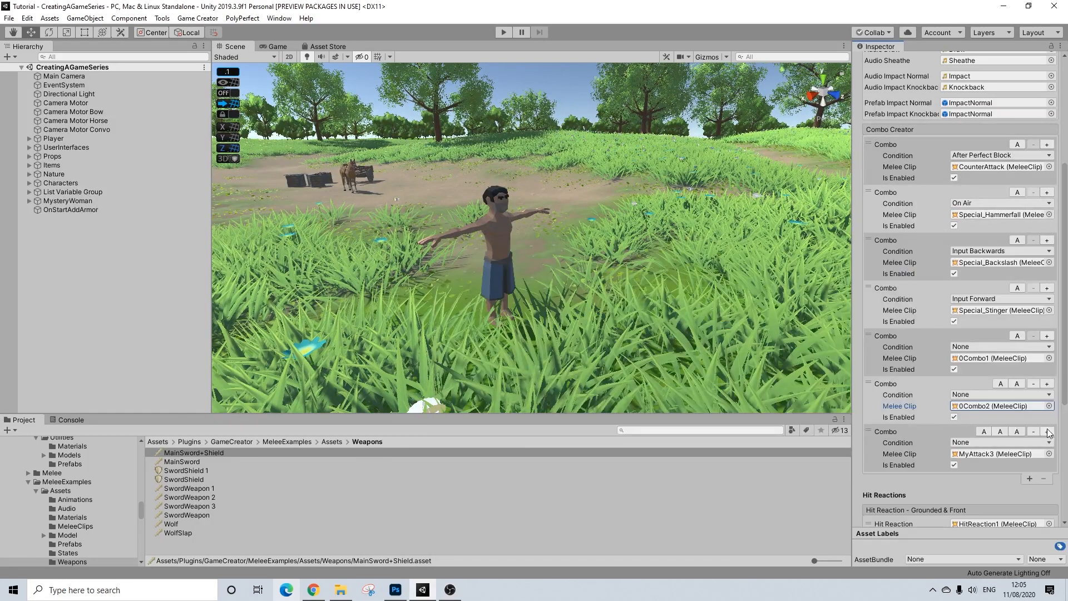
click(1049, 453)
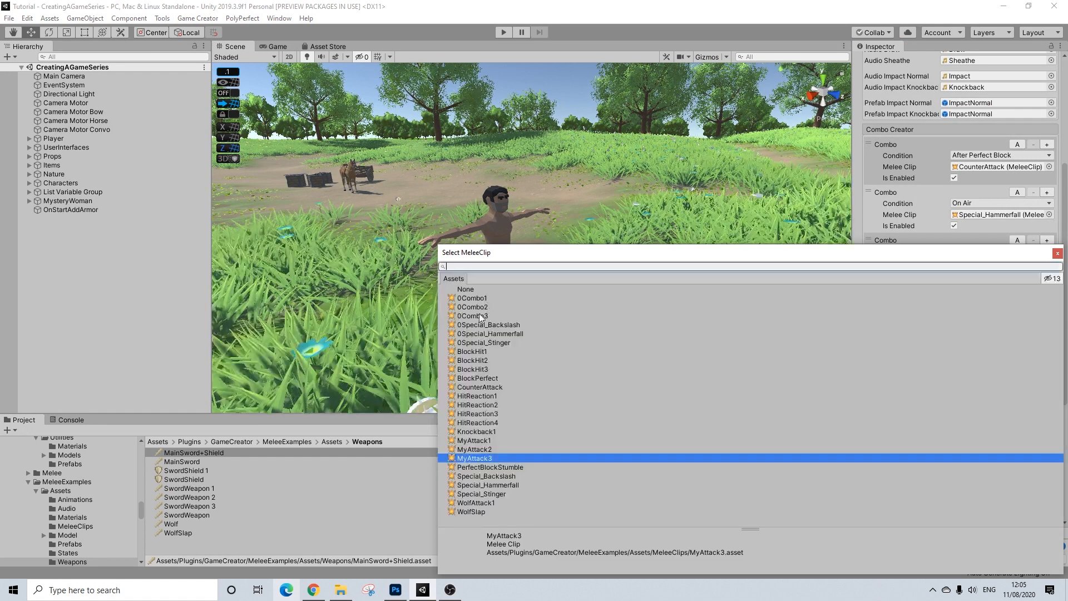
click(479, 316)
click(1056, 254)
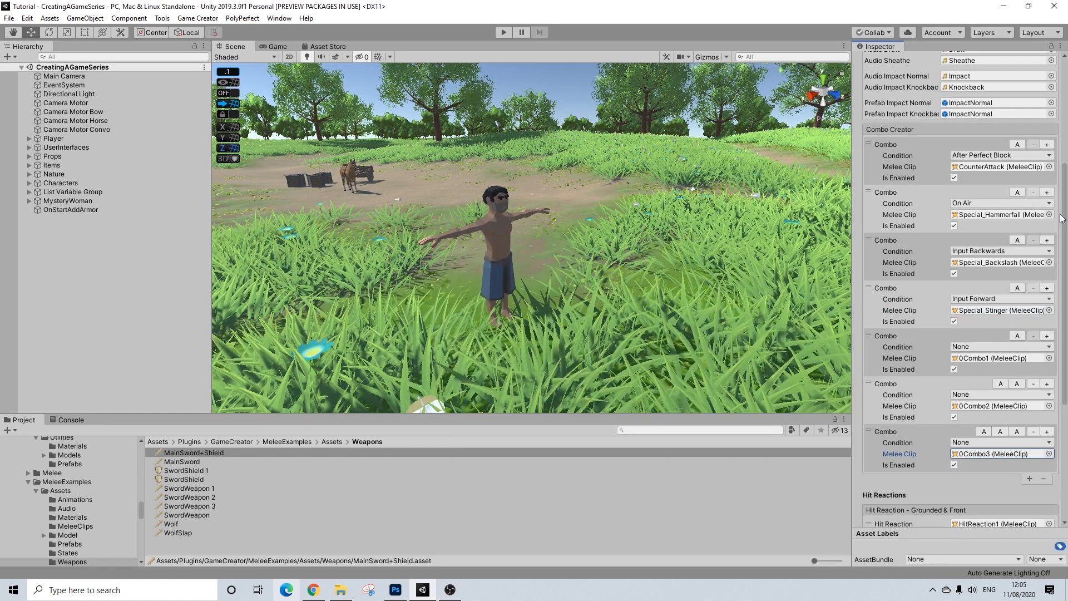
- Assign the melee clips 0Special_Hammerfall to the On Air combo, 0Special_Backslash to Input Backwards and 0Special_Stinger to Input Forward
click(1049, 214)
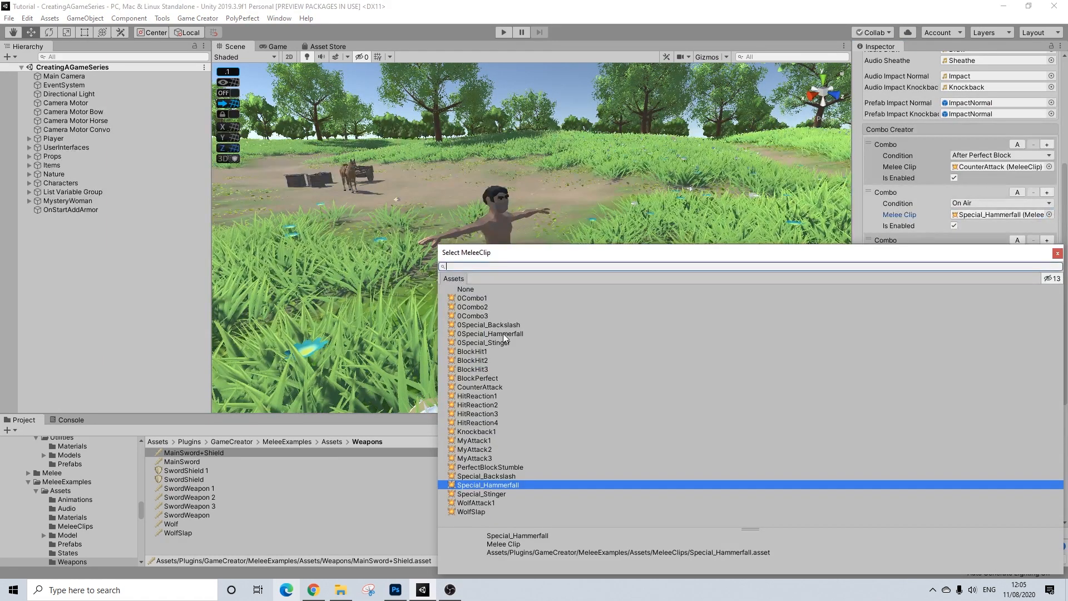
click(503, 334)
click(1056, 254)
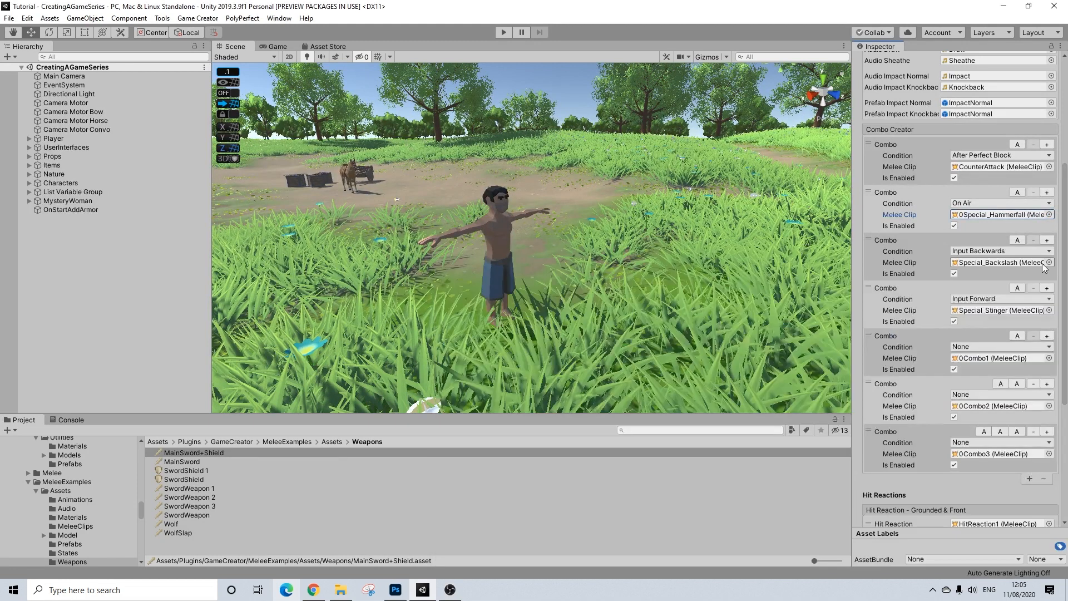
click(1049, 265)
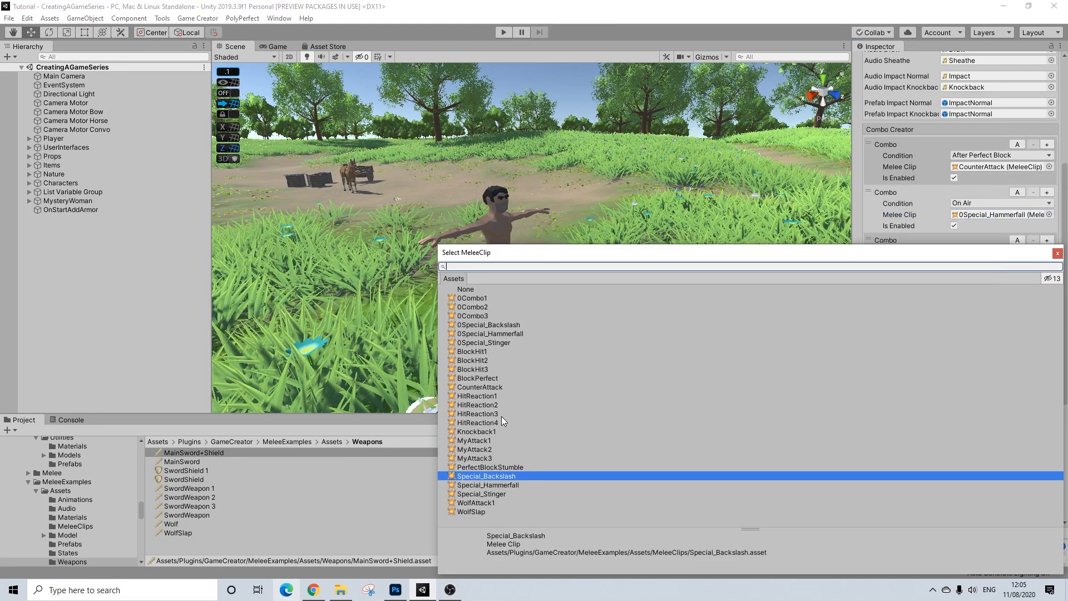
click(492, 324)
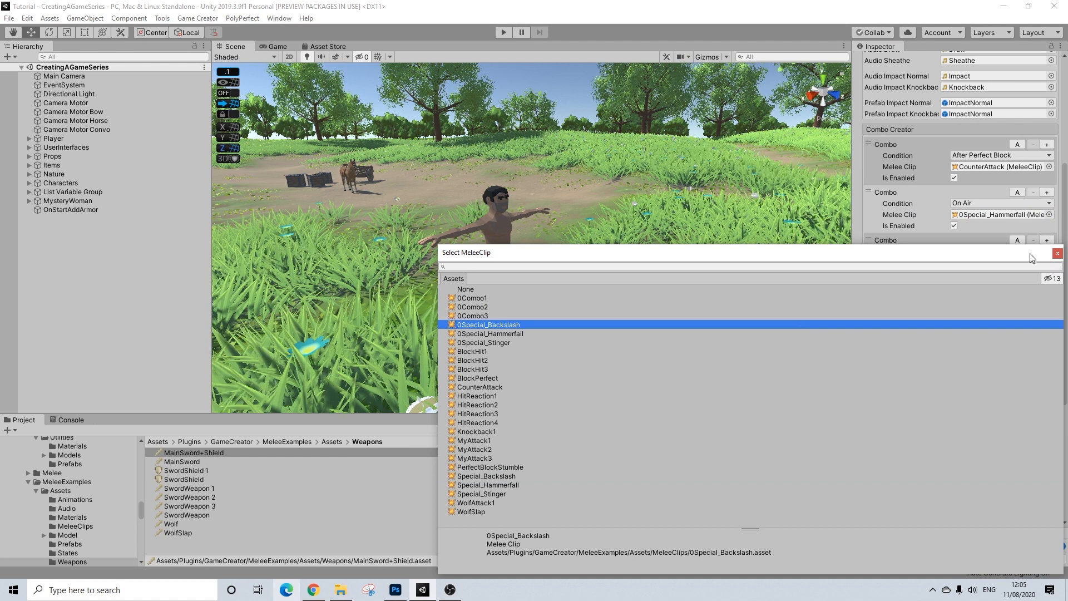
click(1055, 254)
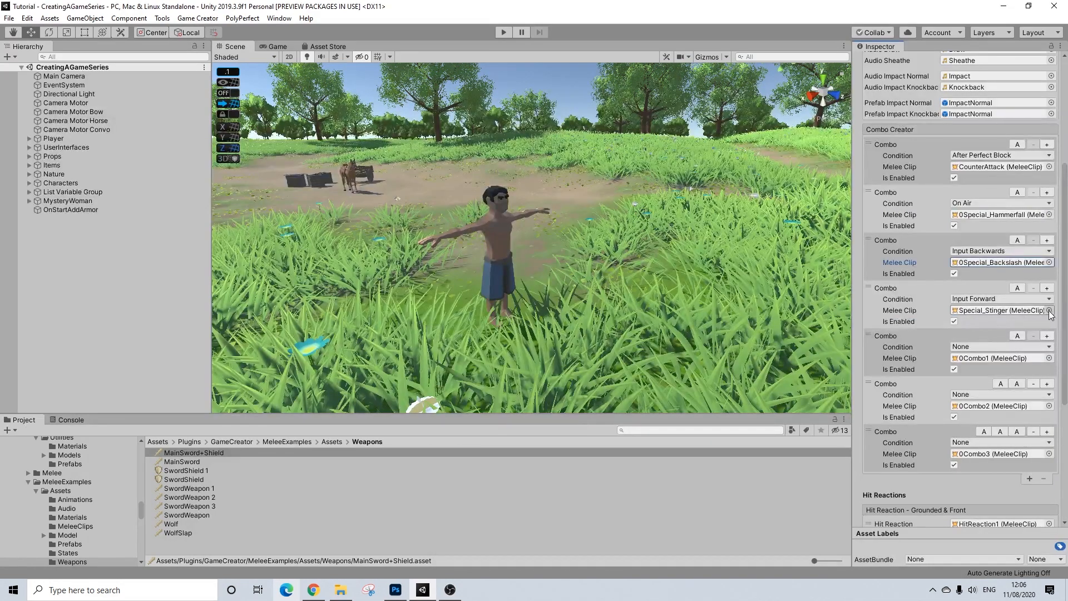
click(1049, 310)
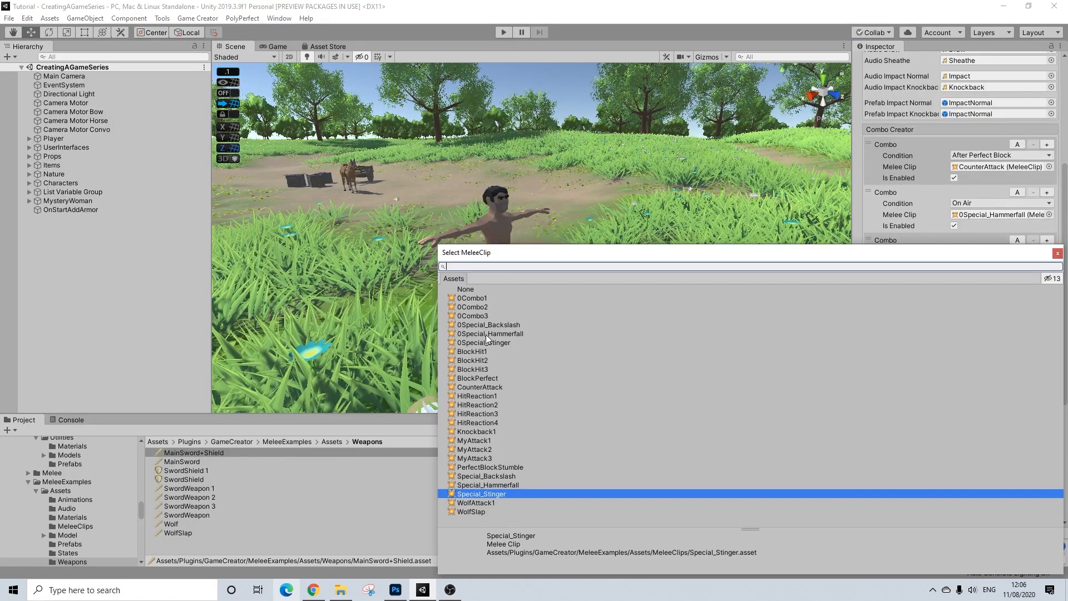
click(485, 342)
click(1057, 254)
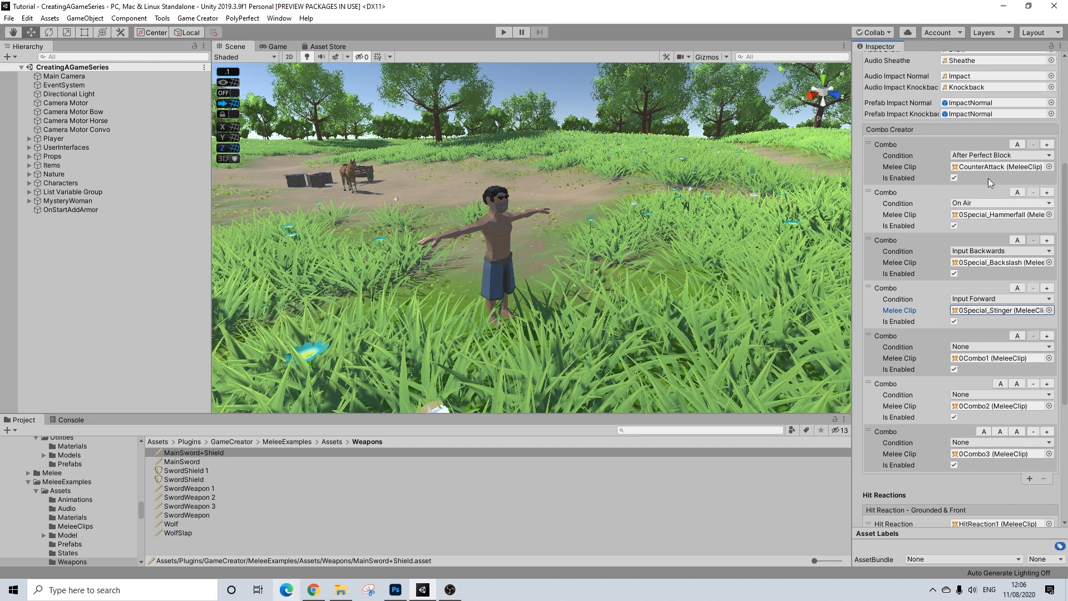
click(983, 155)
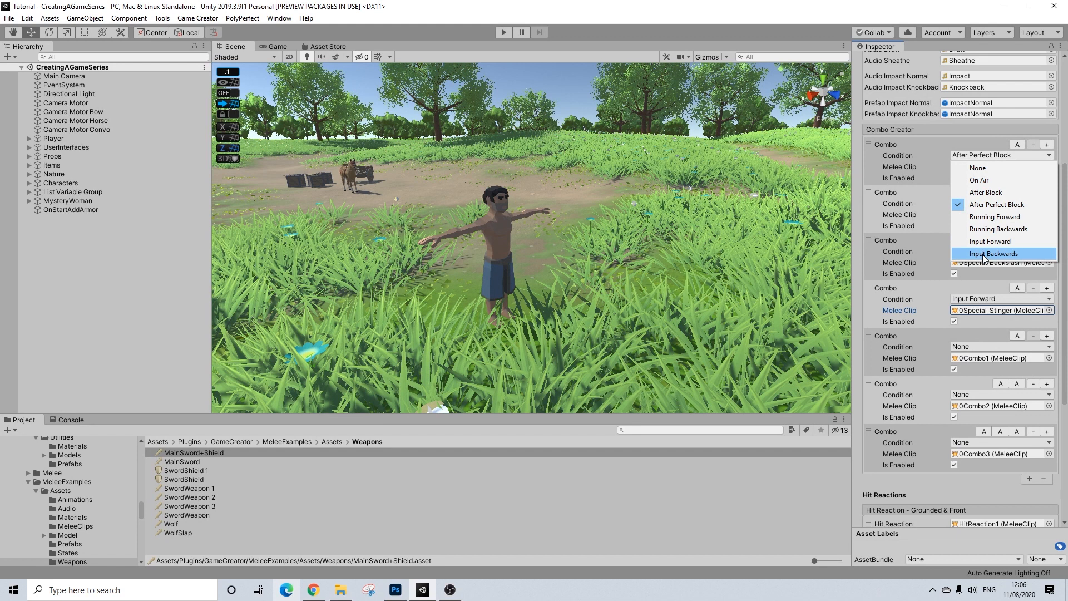
click(936, 145)
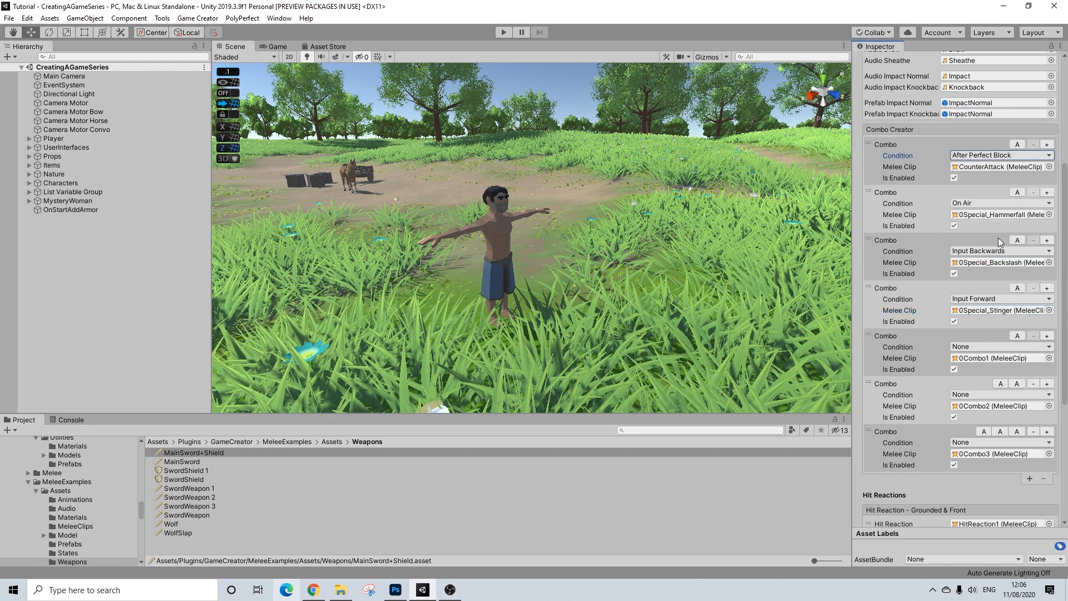
click(971, 203)
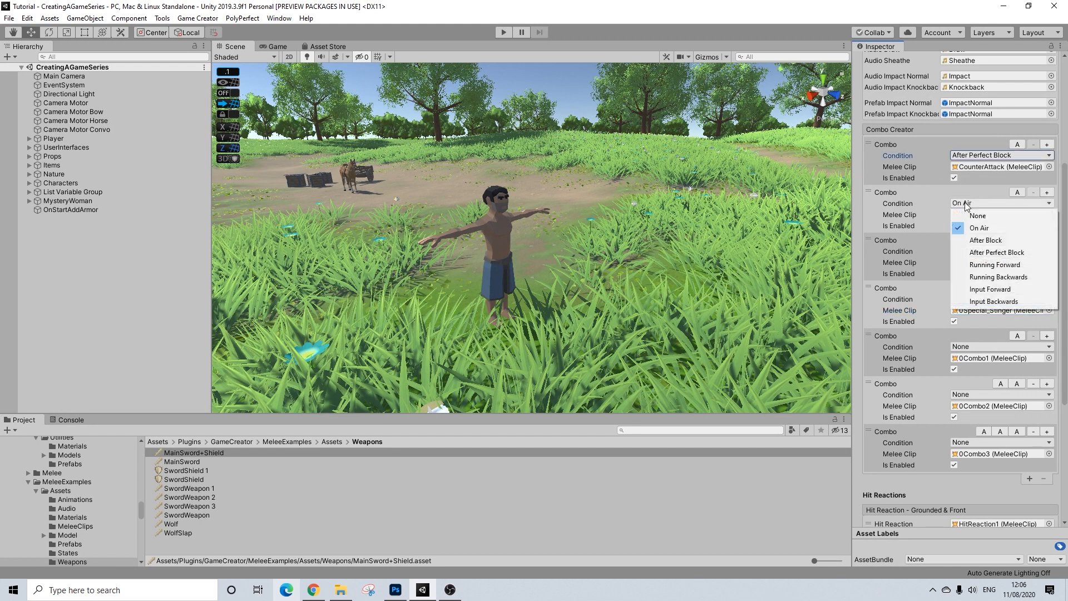
click(940, 201)
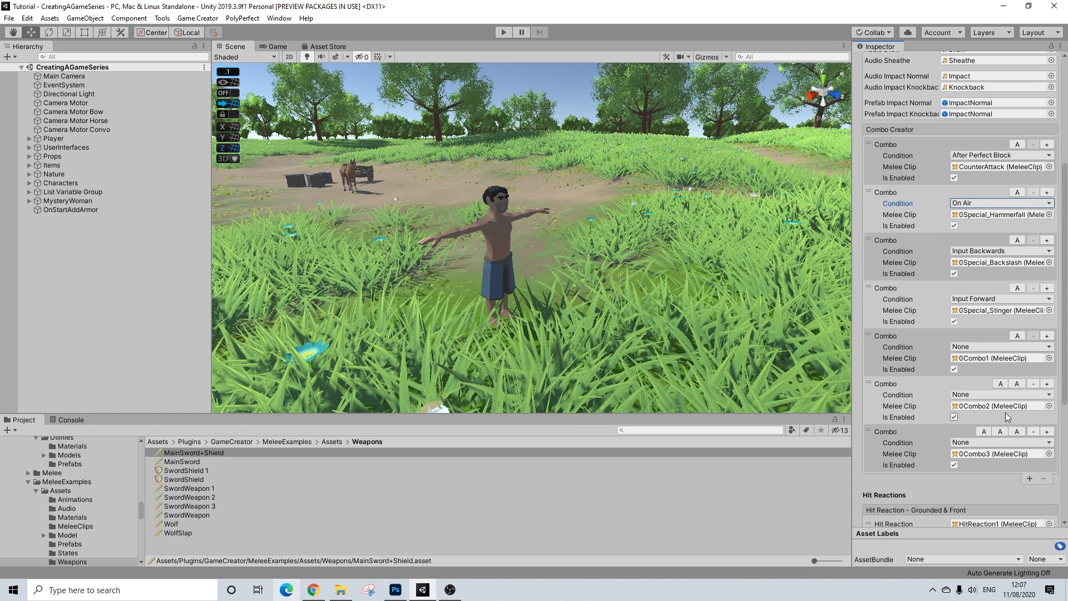
- Add a new combo with the condition Running Forward and shorten its input sequence to a single A
click(1027, 476)
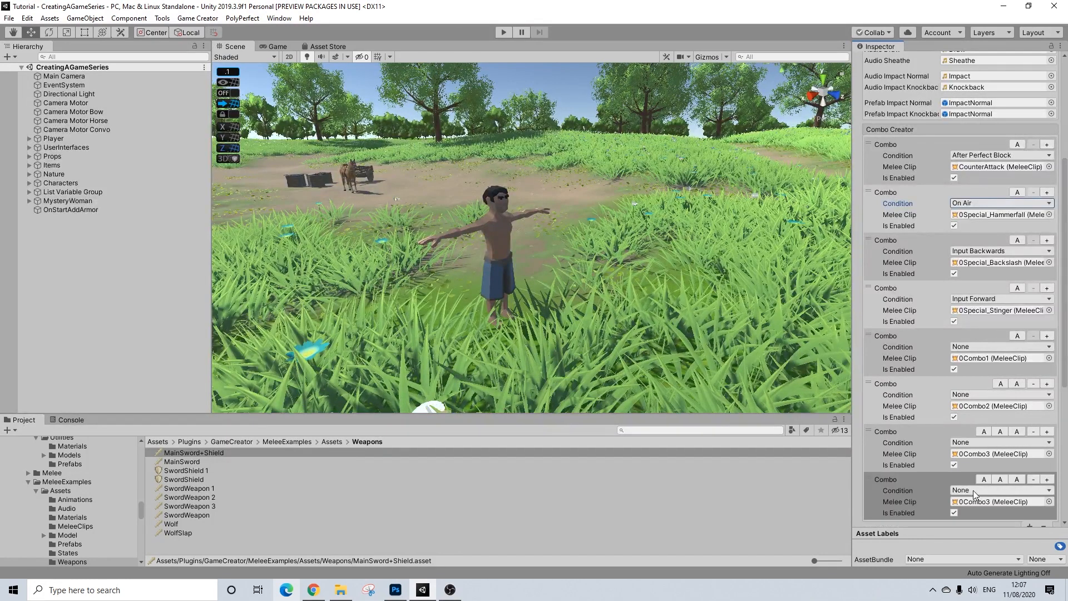
scroll(973, 490, down, 3)
click(969, 391)
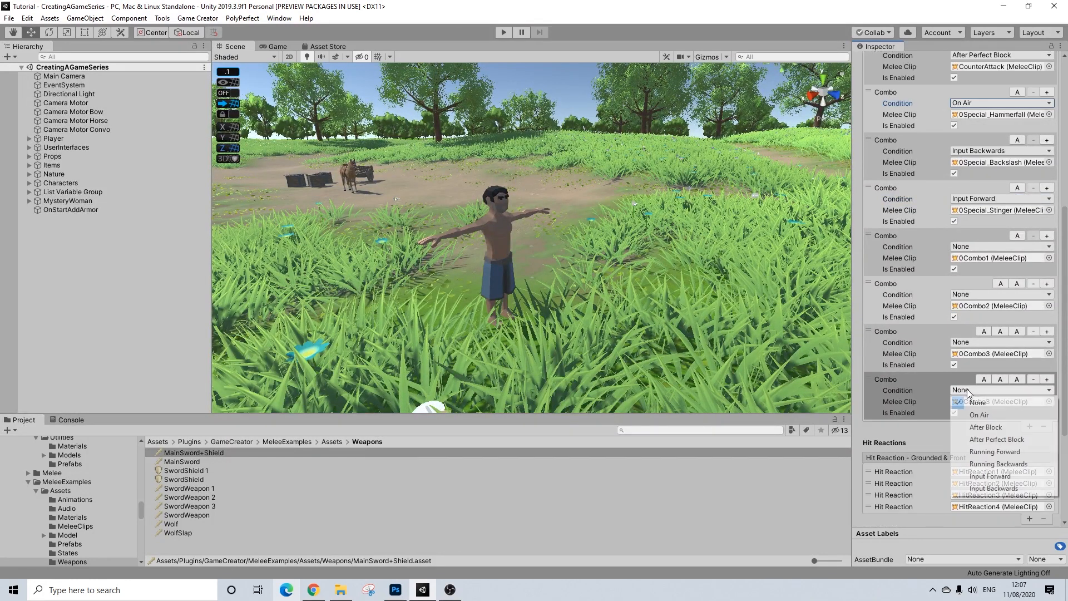
click(992, 451)
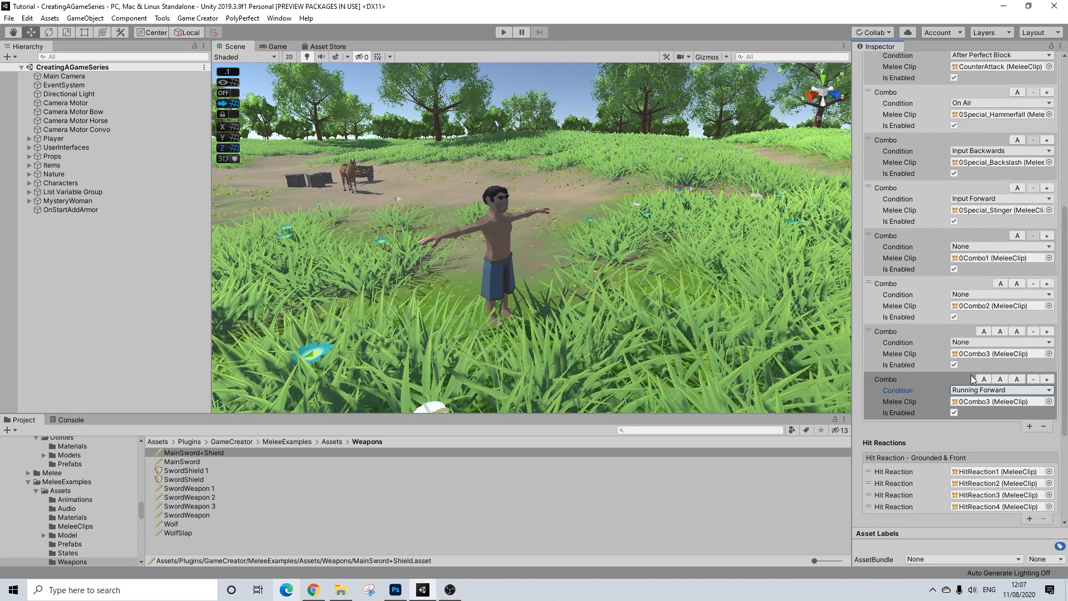
click(1032, 379)
click(1033, 380)
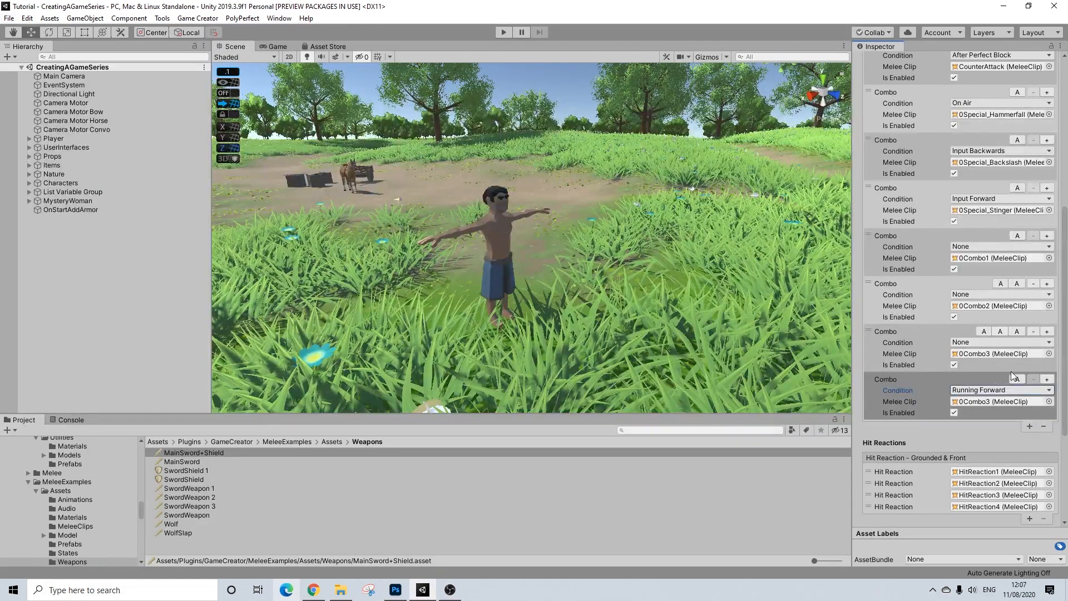
- Locate the new combo's 0Combo3 melee clip in the project, duplicate it and rename the copy 0RunFWD
click(983, 399)
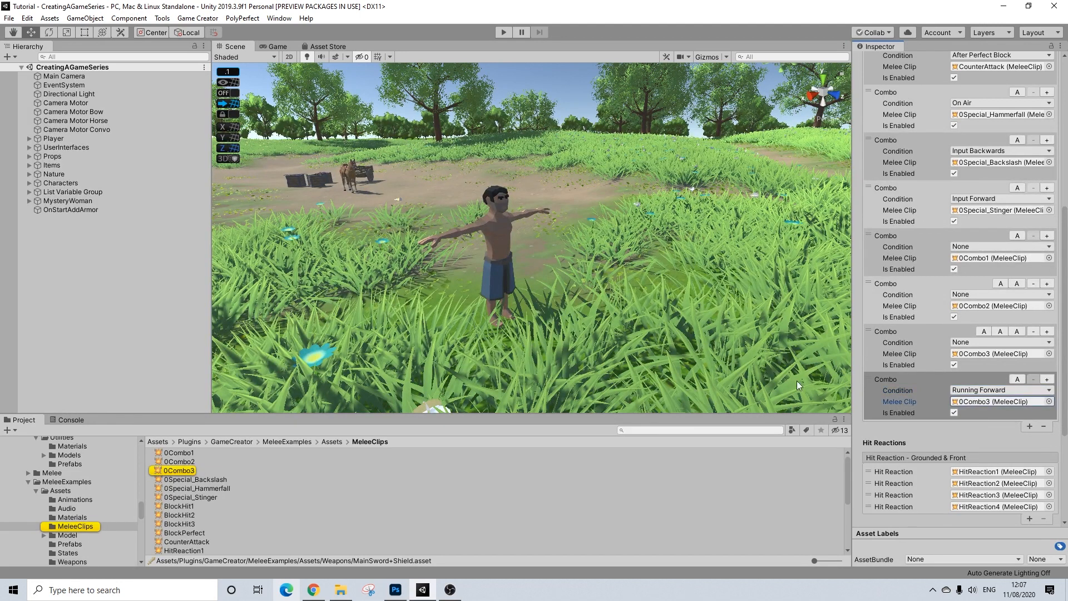
click(184, 471)
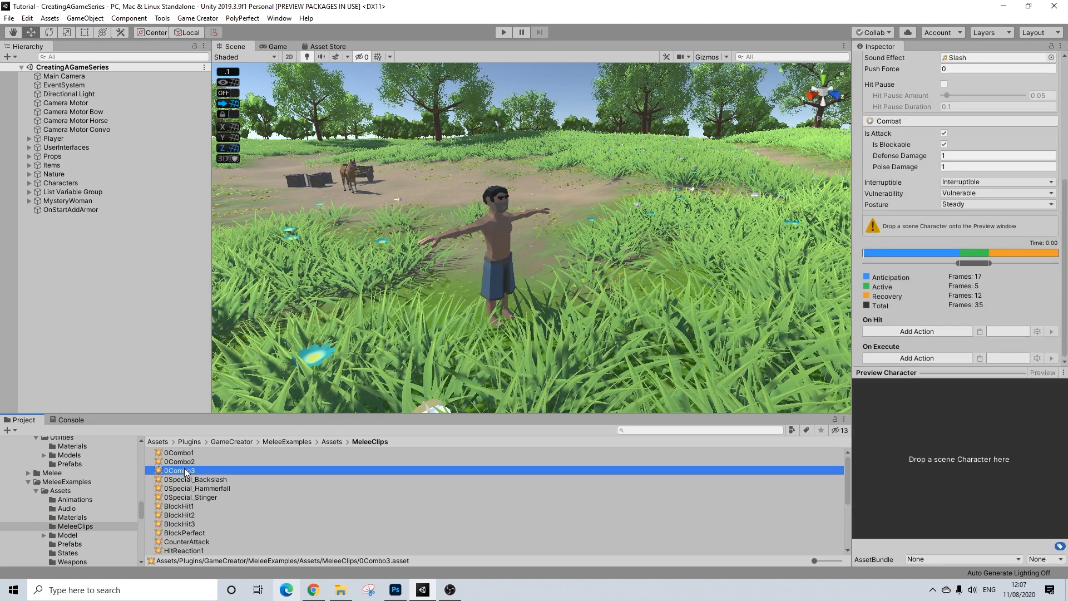
key(ctrl+d)
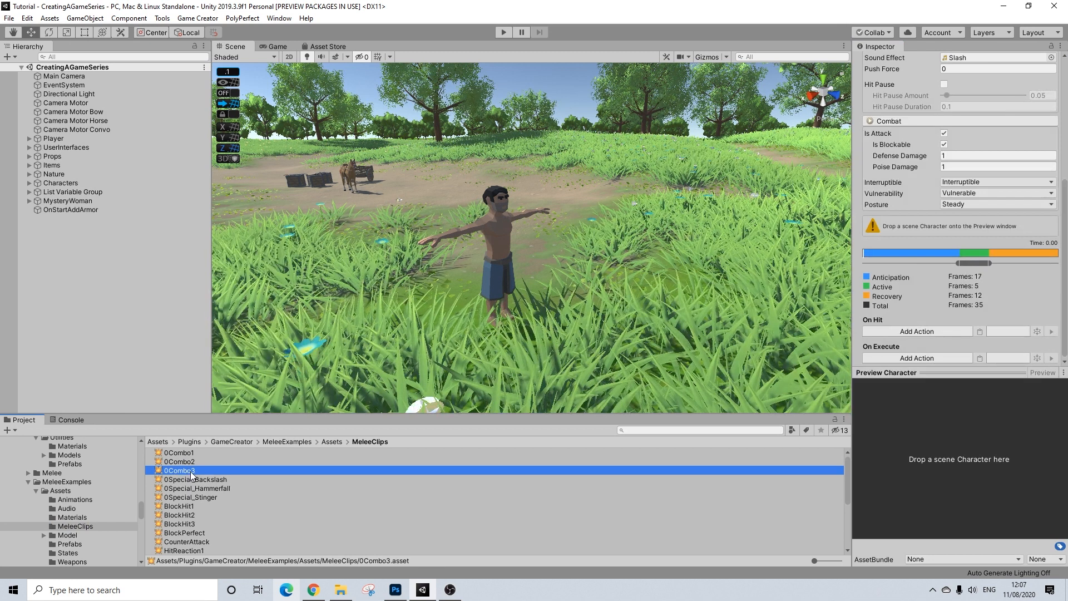
right_click(189, 476)
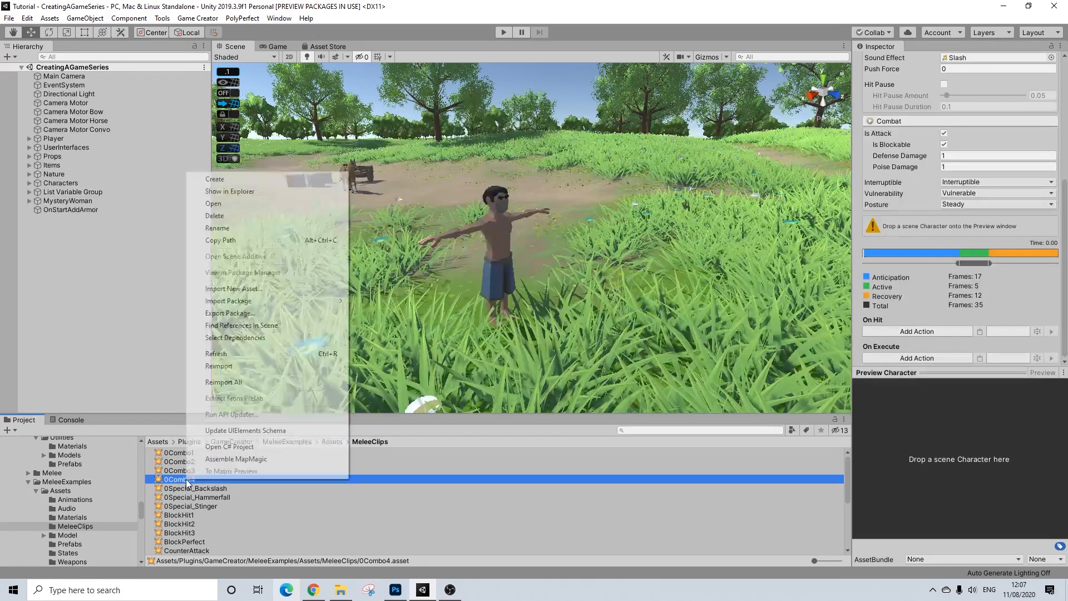
click(215, 221)
drag(170, 480, 266, 483)
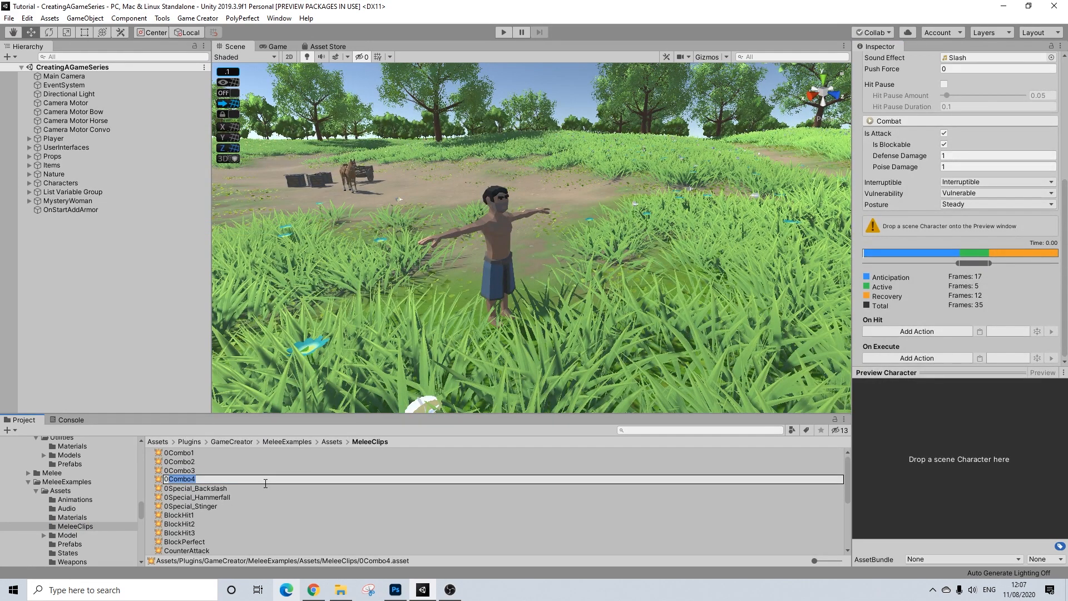
text(RunFWD)
key(Return)
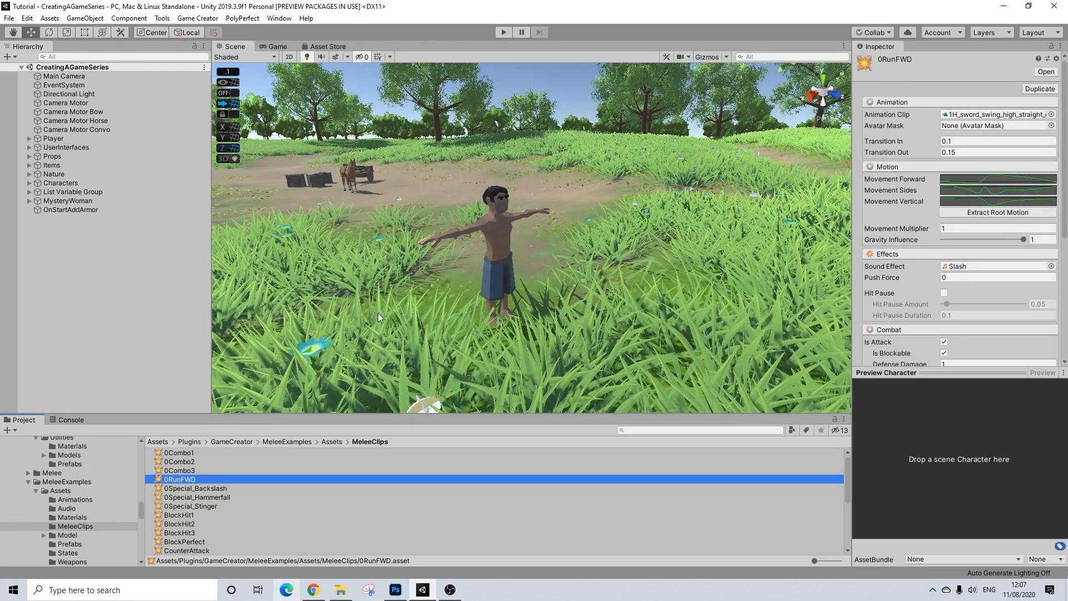
- Lock the Inspector on the 0RunFWD clip and open the Weapon_and_Shield folder of the MEDIEVAL_ANIMATIONS_MEGA_PACK_new assets
scroll(83, 478, up, 10)
scroll(95, 504, up, 3)
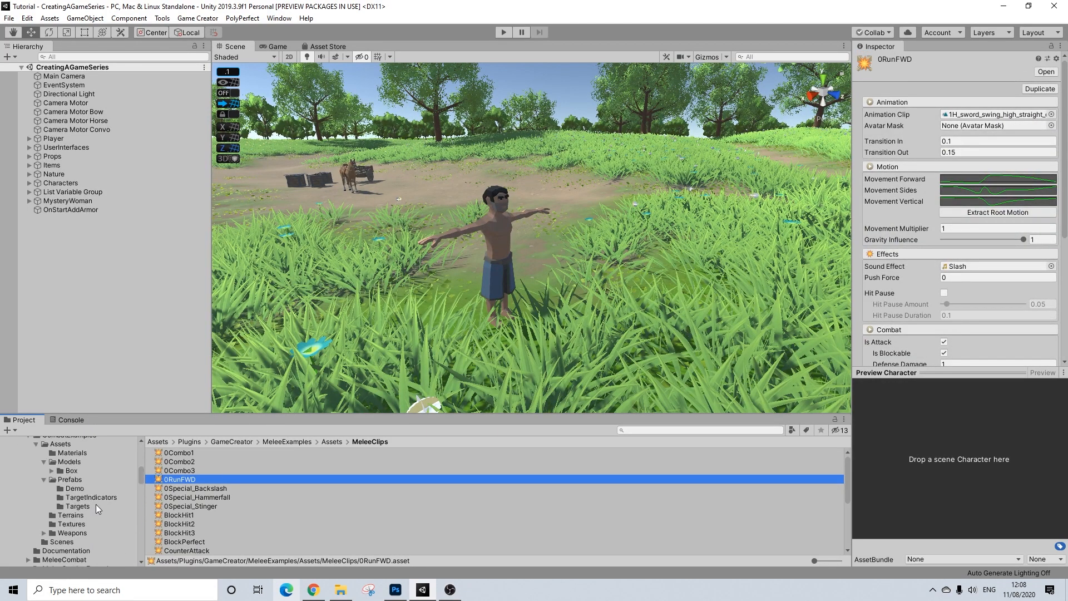
click(1052, 46)
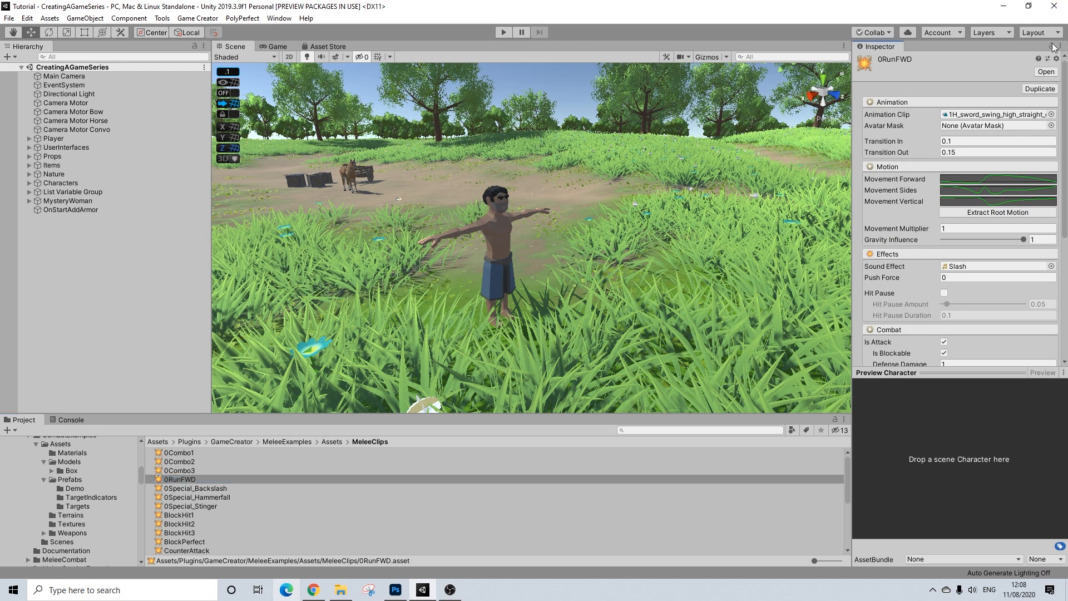
scroll(61, 504, up, 3)
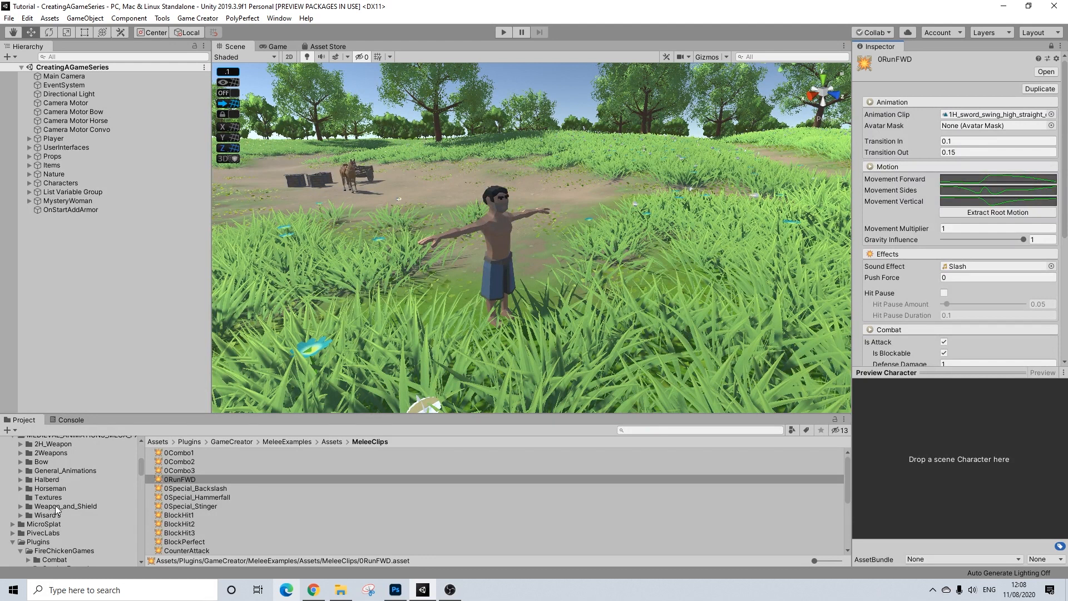
click(65, 505)
- Search the Weapon_and_Shield folder for a moving attack animation, select 1H_walk_trust and unlock the Inspector to view it
scroll(248, 509, down, 3)
scroll(223, 513, down, 10)
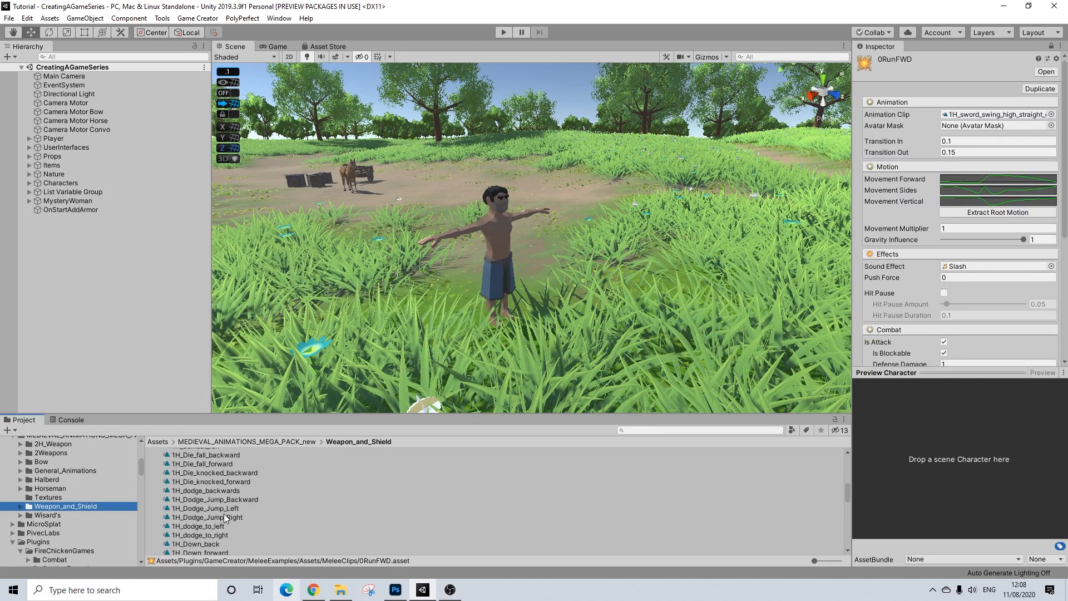
scroll(224, 513, down, 5)
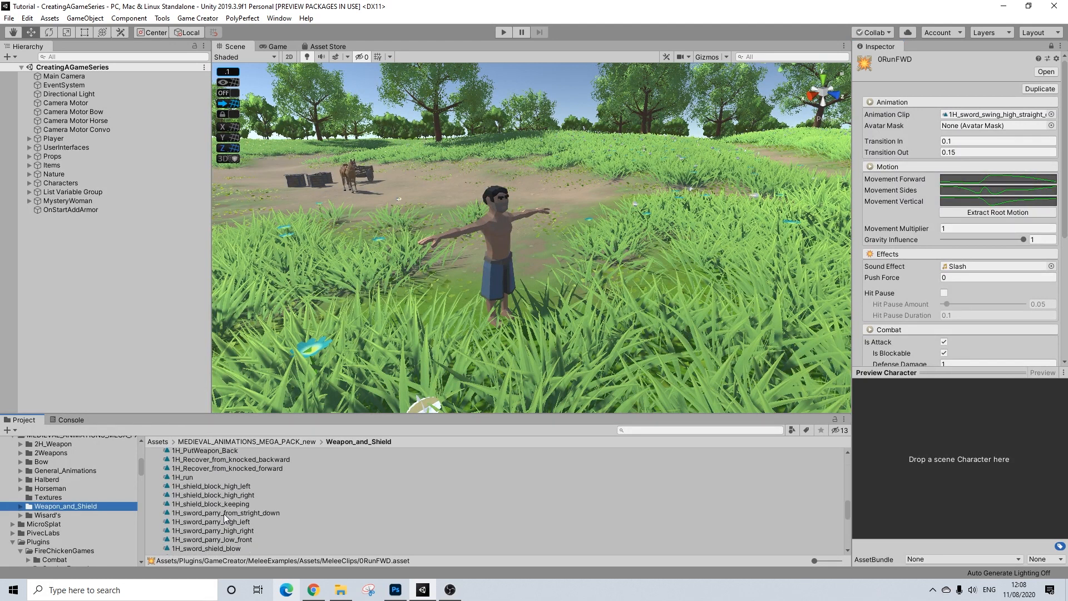
scroll(215, 506, down, 2)
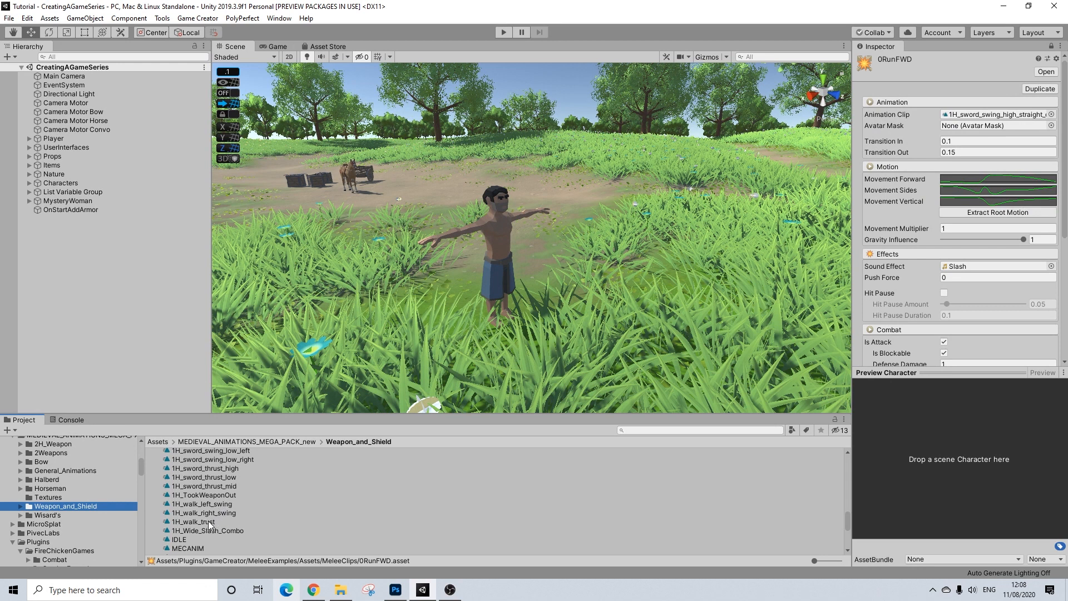
scroll(208, 521, up, 10)
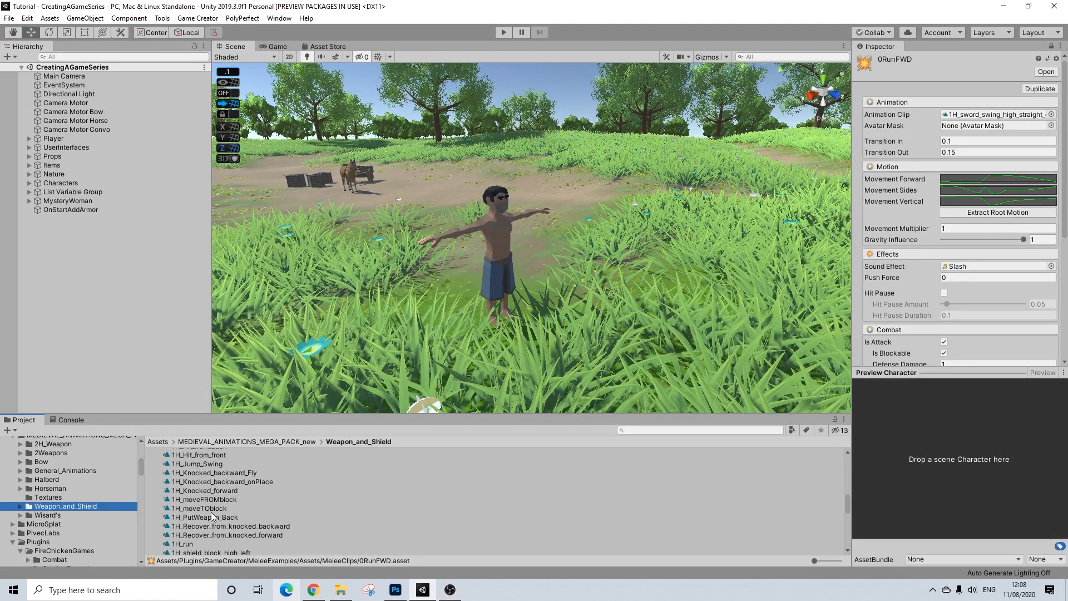
scroll(211, 512, down, 3)
scroll(212, 512, down, 8)
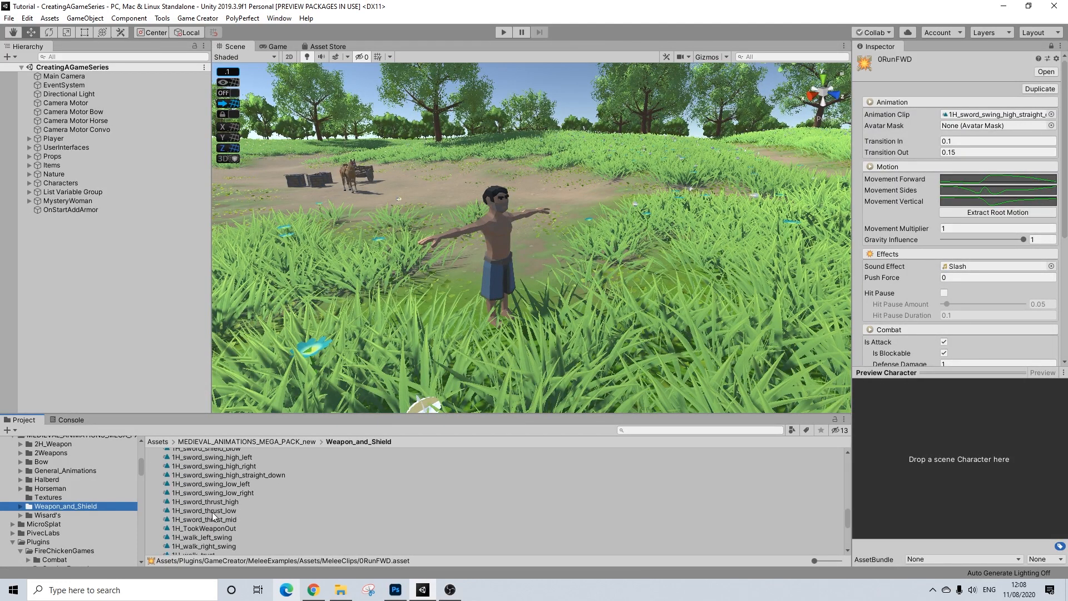
scroll(211, 505, up, 2)
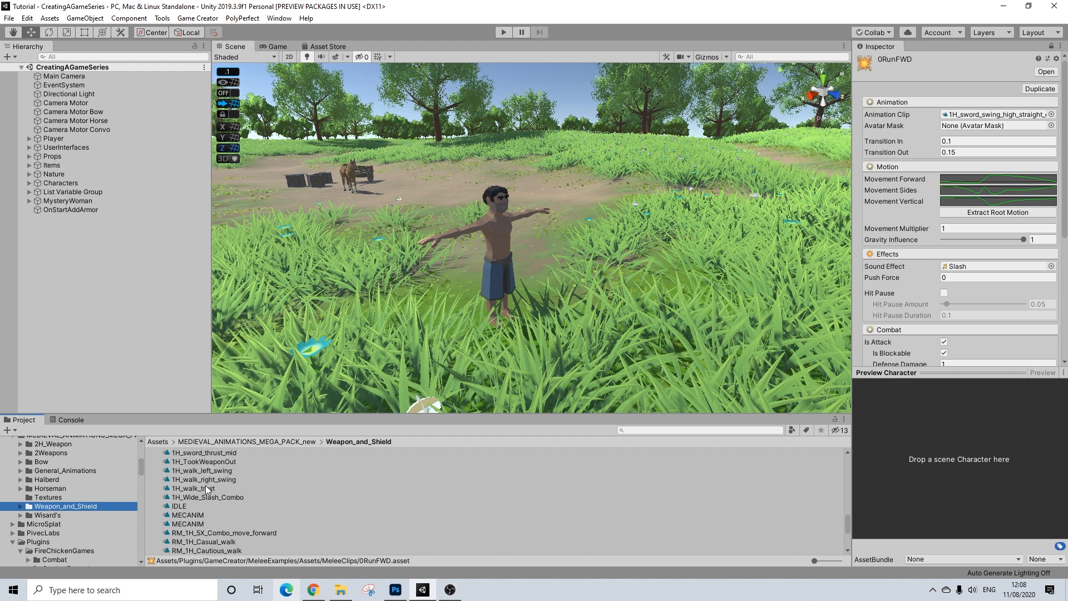
click(205, 488)
click(1051, 46)
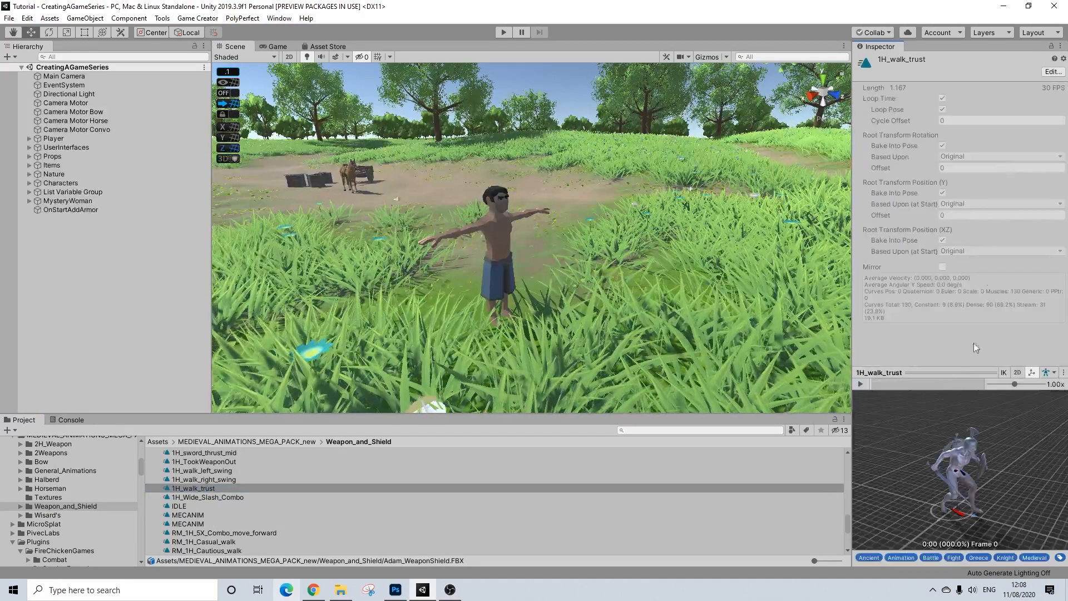
- Preview the 1H_walk_trust animation, compare it with 1H_Wide_Slash_Combo, and duplicate 1H_walk_trust as a standalone clip
click(861, 384)
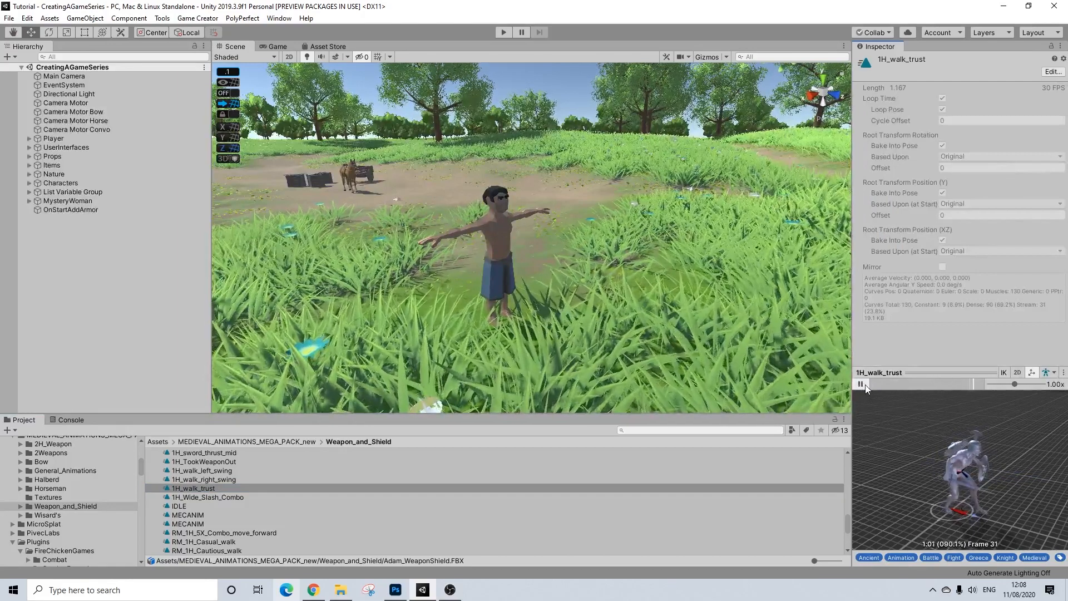
click(208, 497)
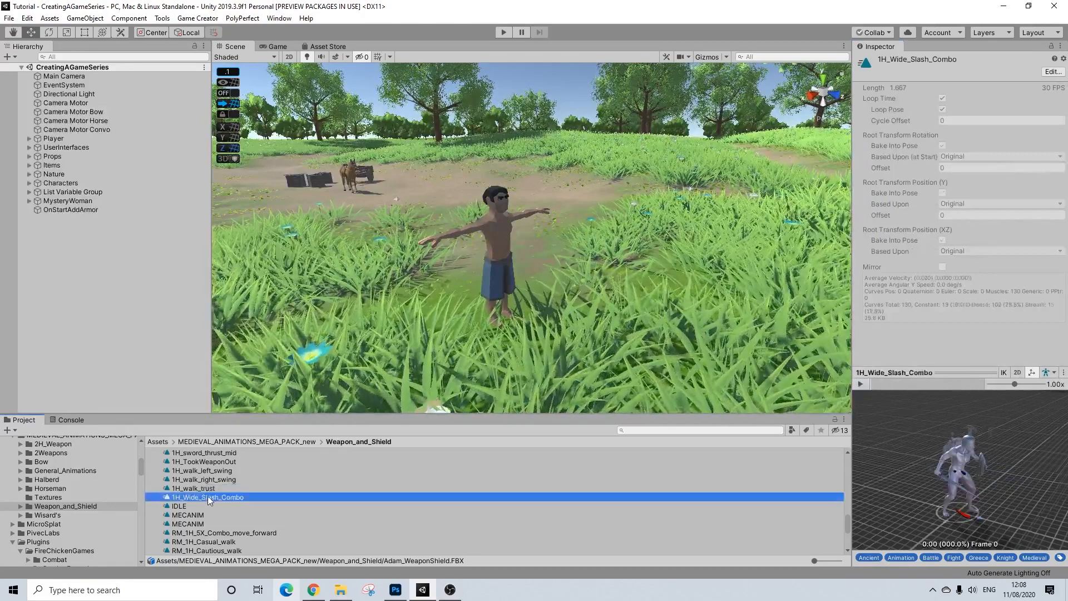
click(211, 488)
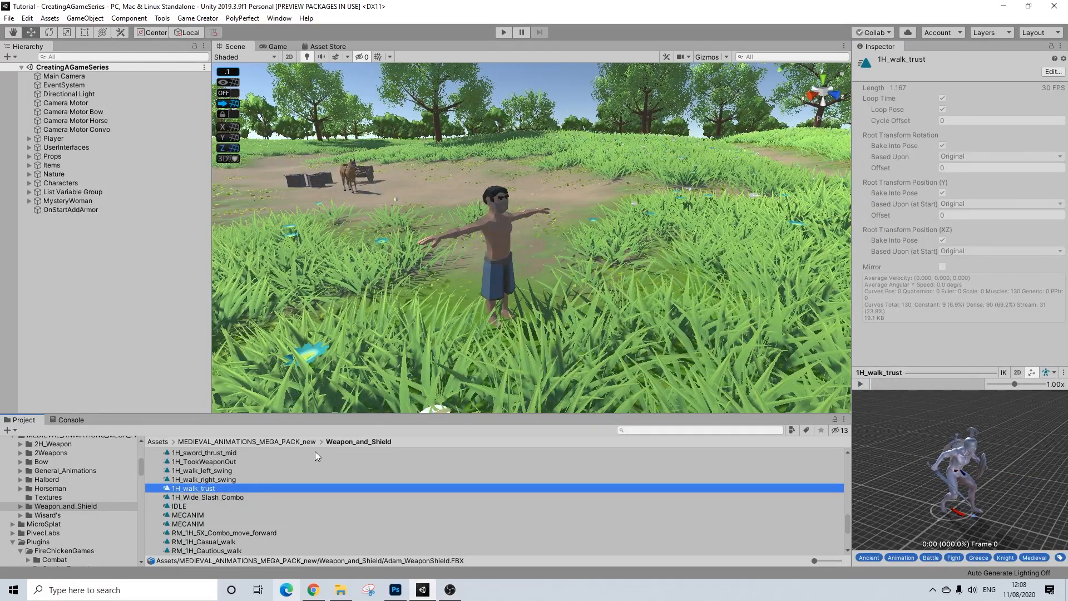
key(ctrl+d)
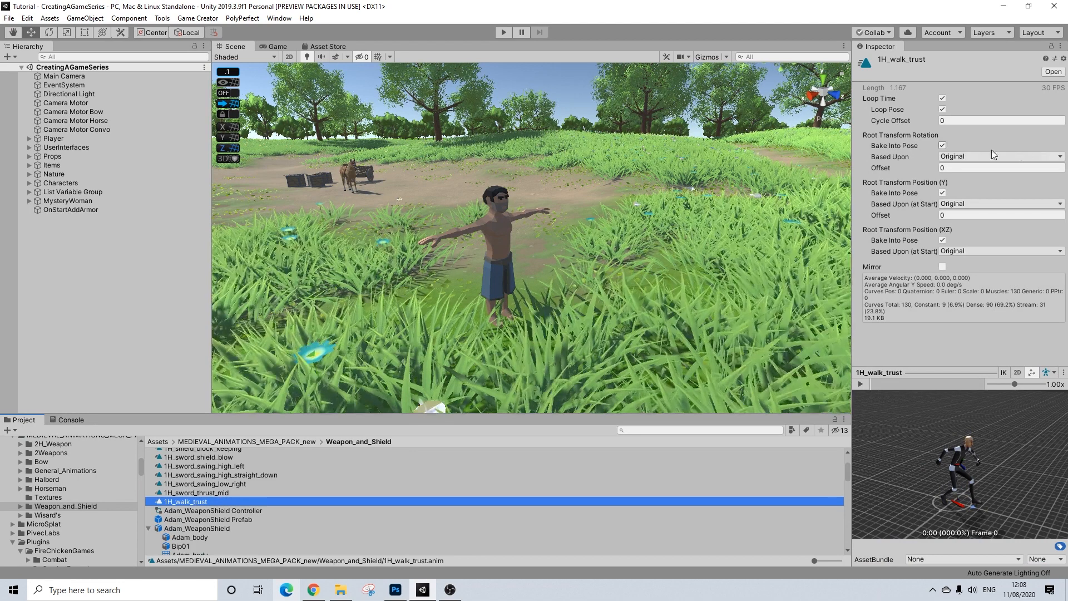
- Disable Loop Time on the 1H_walk_trust copy, set its Root Transform Position (Y) offset to 0.1 and turn off Bake Into Pose for XZ
click(943, 98)
click(951, 215)
text(0.1)
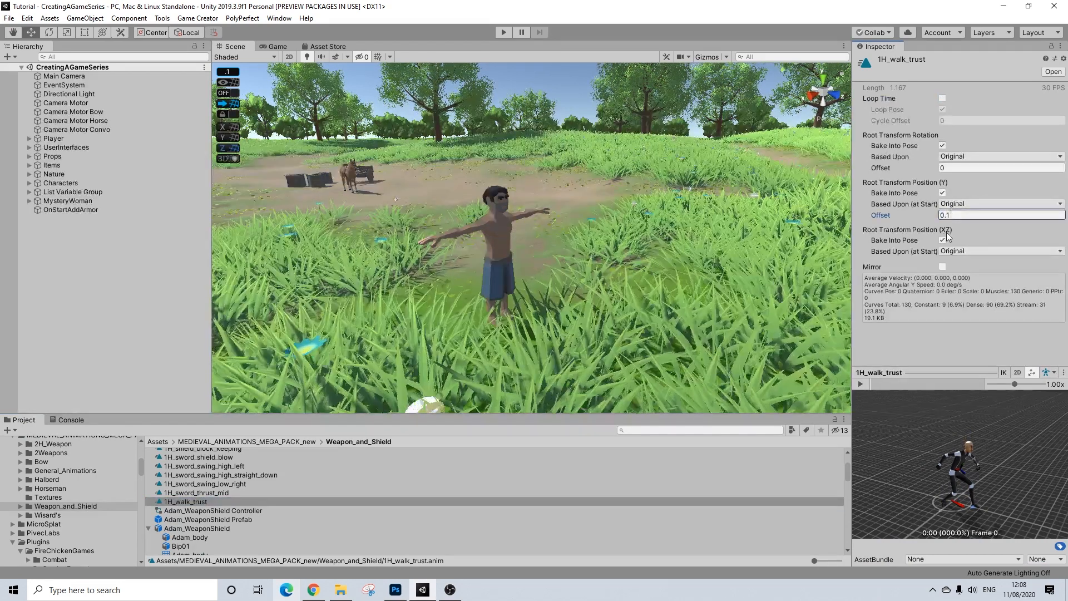
click(942, 241)
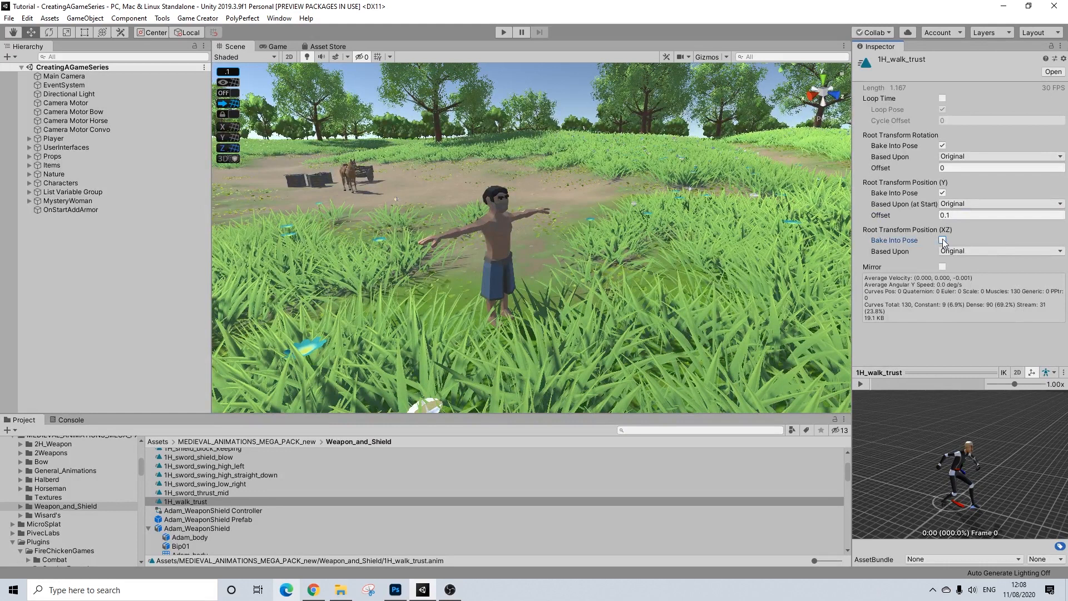
- Search the project for 0c to reach the MeleeClips folder through 0Combo3 and select the 0RunFWD clip
scroll(177, 504, up, 3)
scroll(72, 501, up, 10)
click(661, 429)
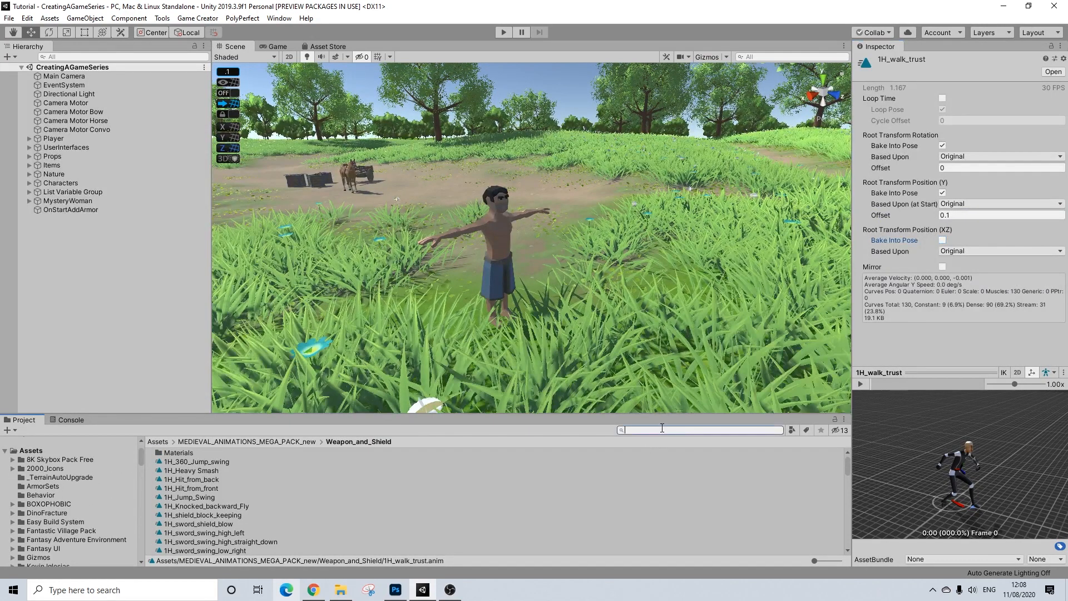
text(0vo)
key(BackSpace)
key(BackSpace)
text(c)
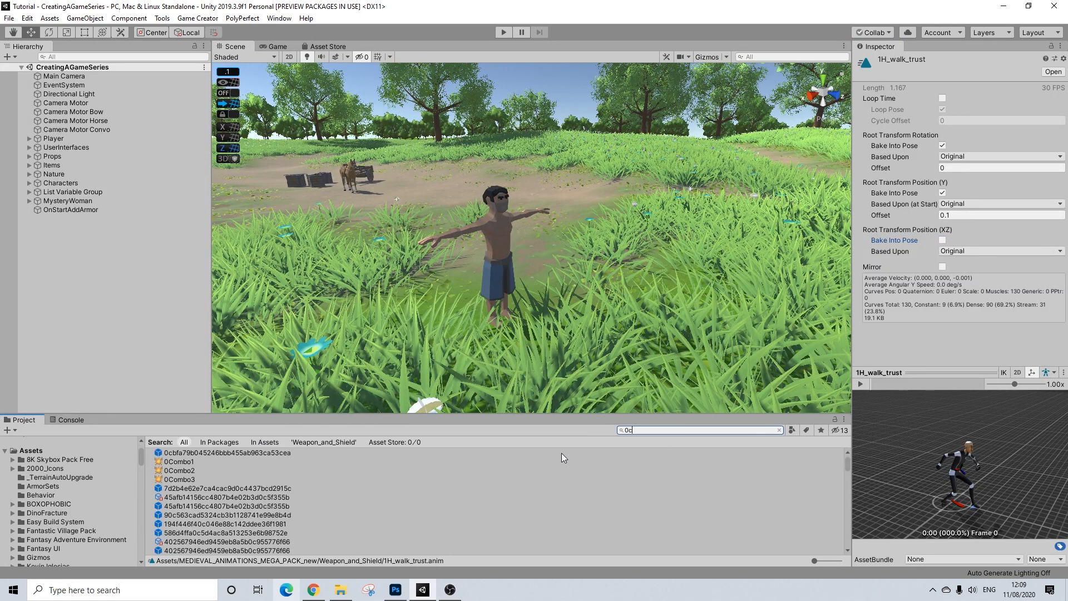
click(179, 479)
click(779, 429)
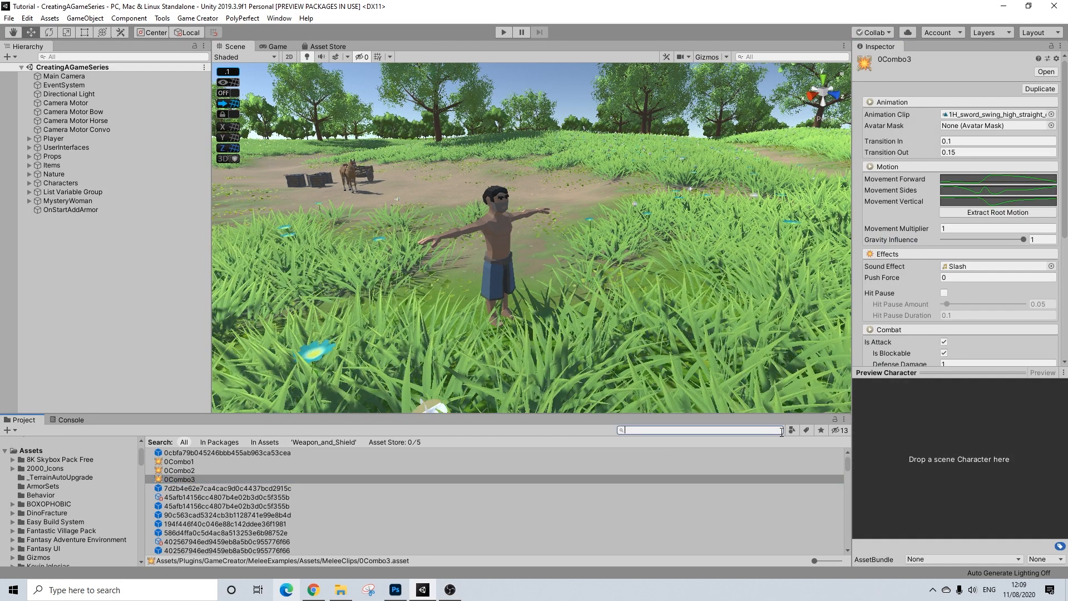
click(193, 479)
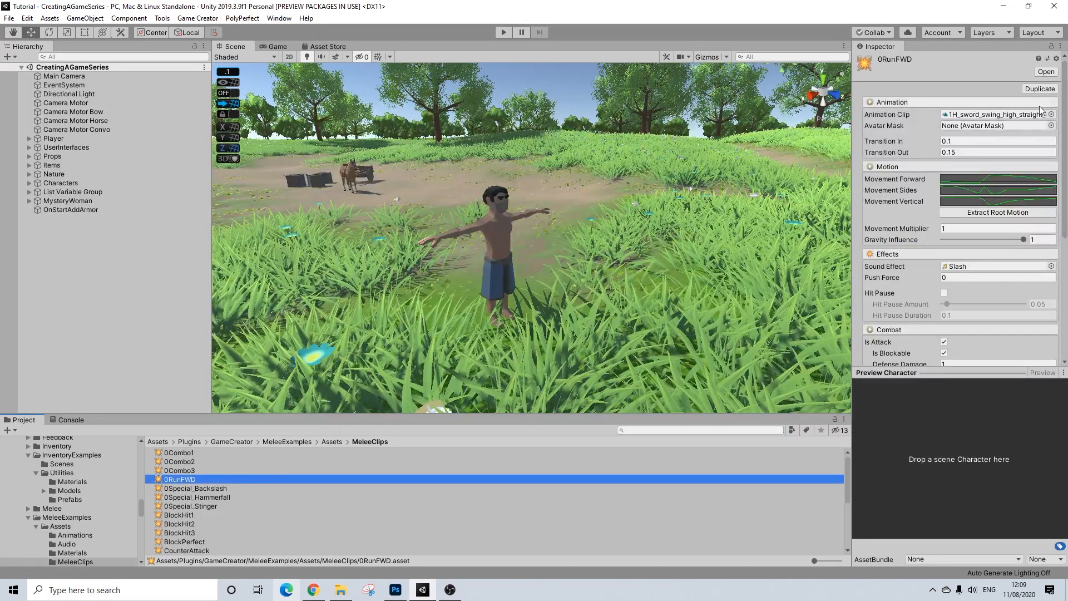
- Lock the Inspector on 0RunFWD and assign the duplicated 1H_walk_trust animation from the Weapon_and_Shield folder as its Animation Clip
click(1050, 115)
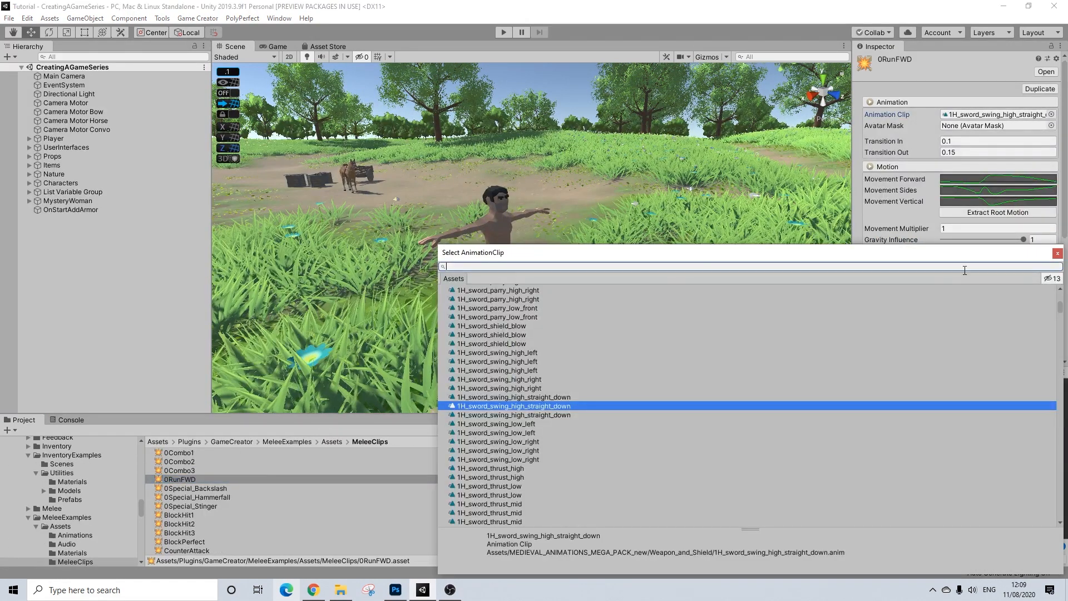
click(1058, 253)
click(1060, 47)
click(1059, 48)
click(980, 114)
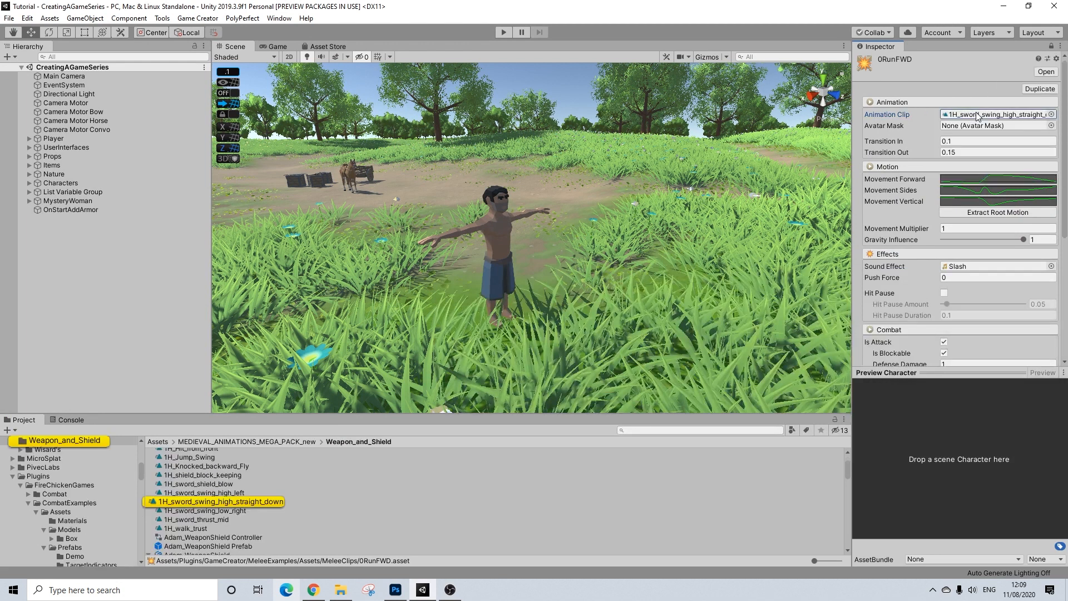
drag(189, 528, 999, 116)
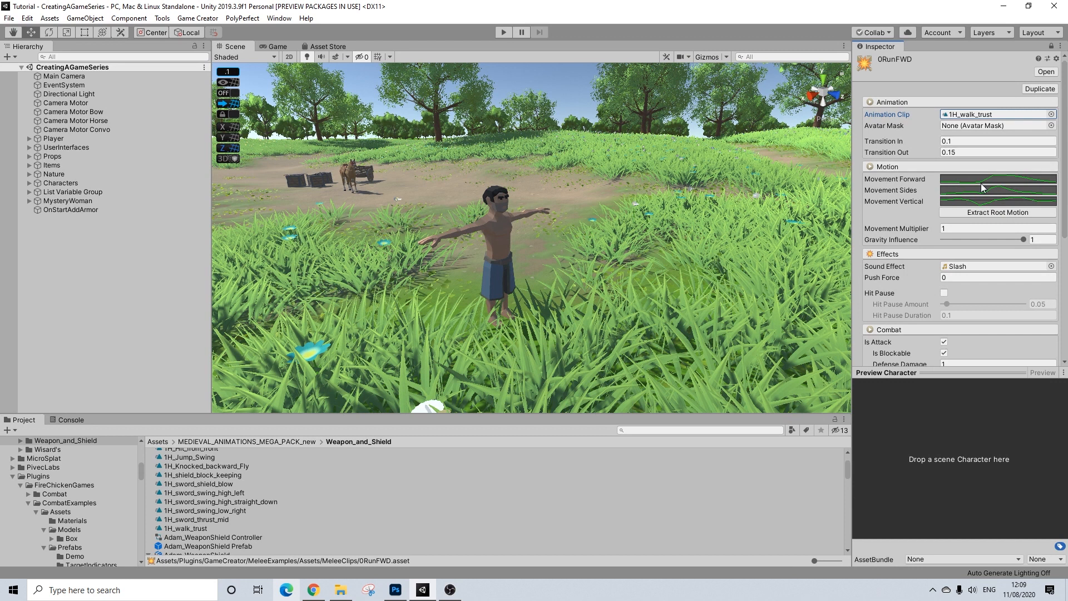
- Search the project for main and select the MainSword+Shield weapon asset
click(654, 432)
text(main)
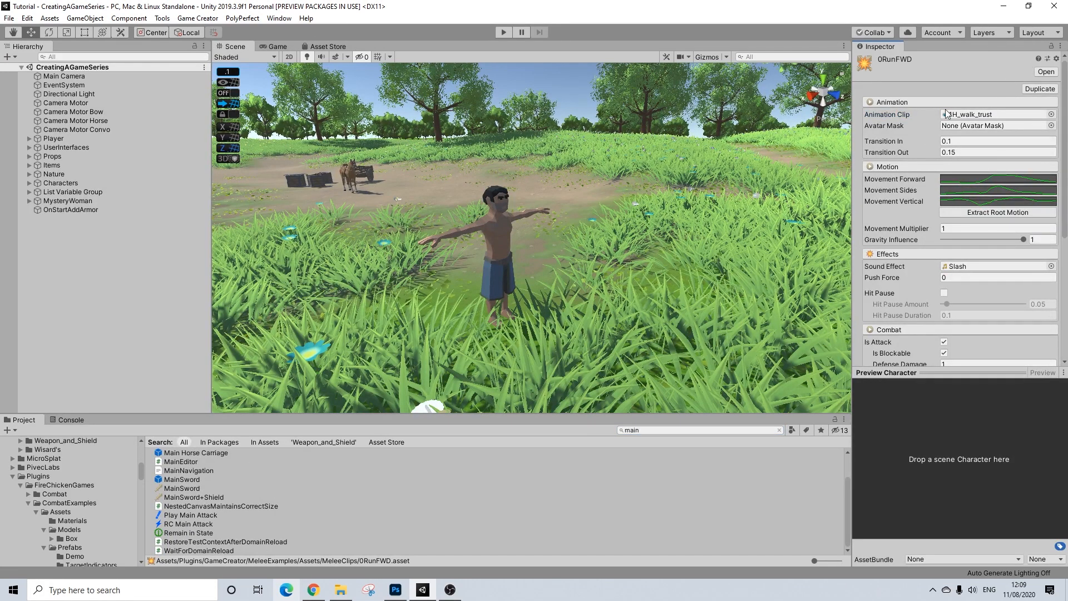
click(192, 488)
click(203, 498)
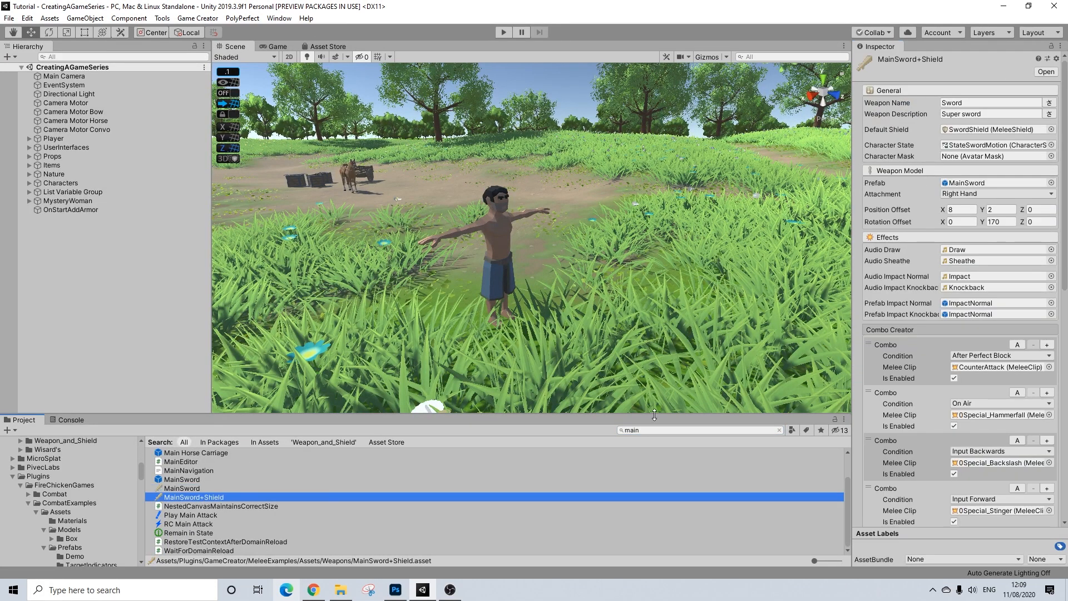
- Set the melee clip of the weapon's Running Forward combo to 0RunFWD
scroll(991, 360, down, 5)
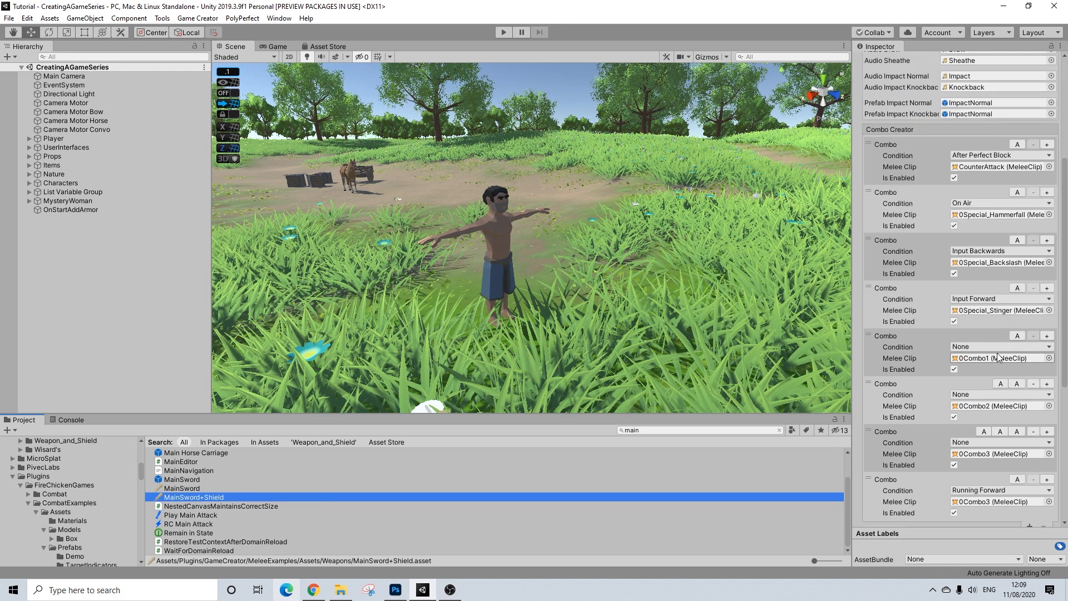
scroll(977, 393, down, 5)
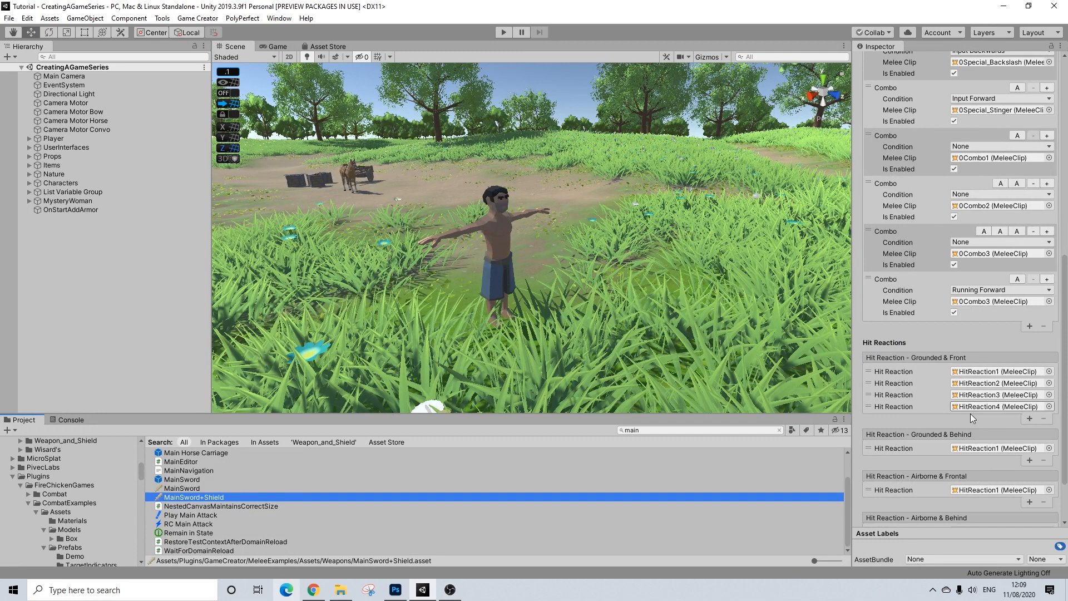
scroll(968, 439, down, 2)
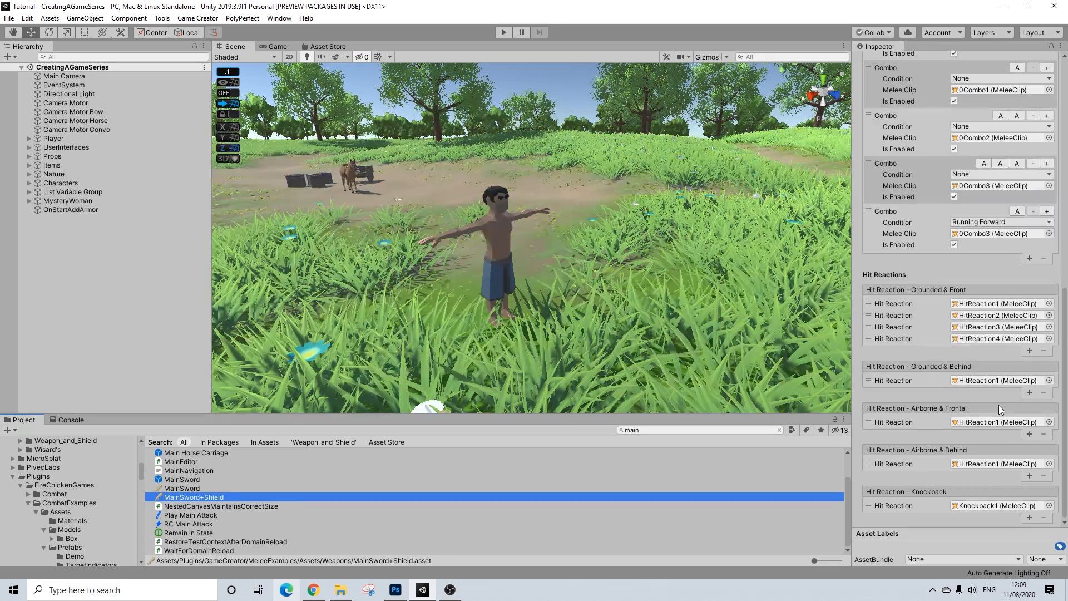
click(1049, 233)
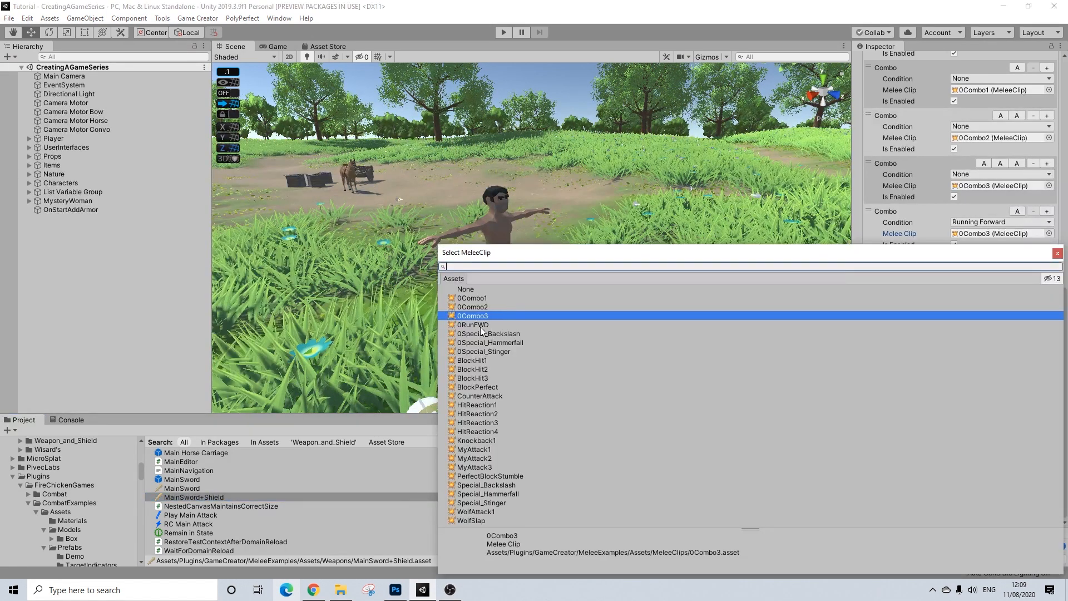
key(Down)
click(1057, 253)
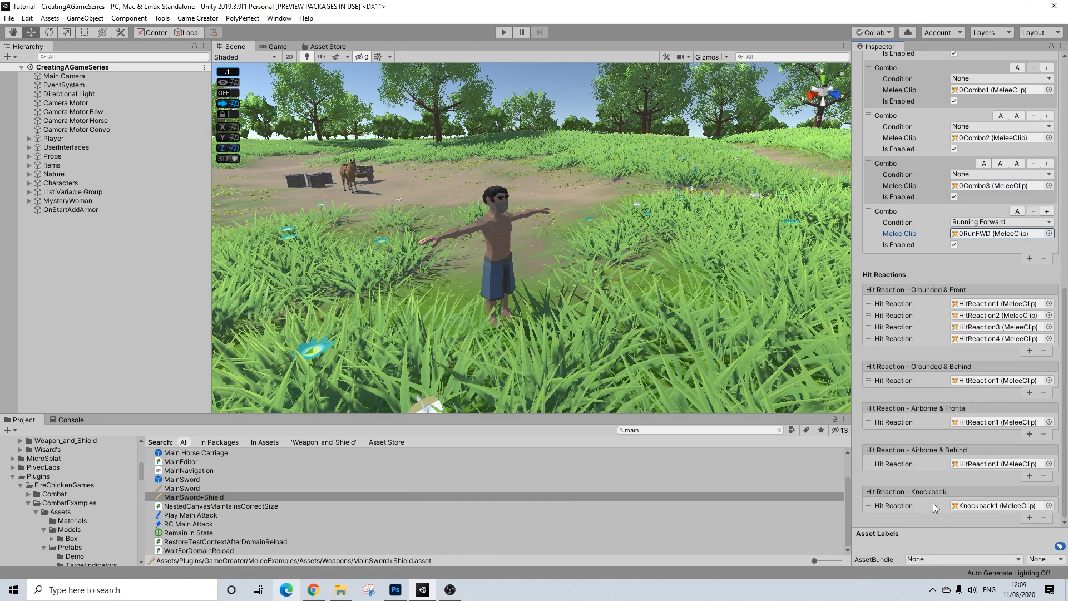
- Duplicate the Knockback1 clip used by the weapon's Knockback hit reaction and delete the unneeded MyAttack4 copy
click(1001, 506)
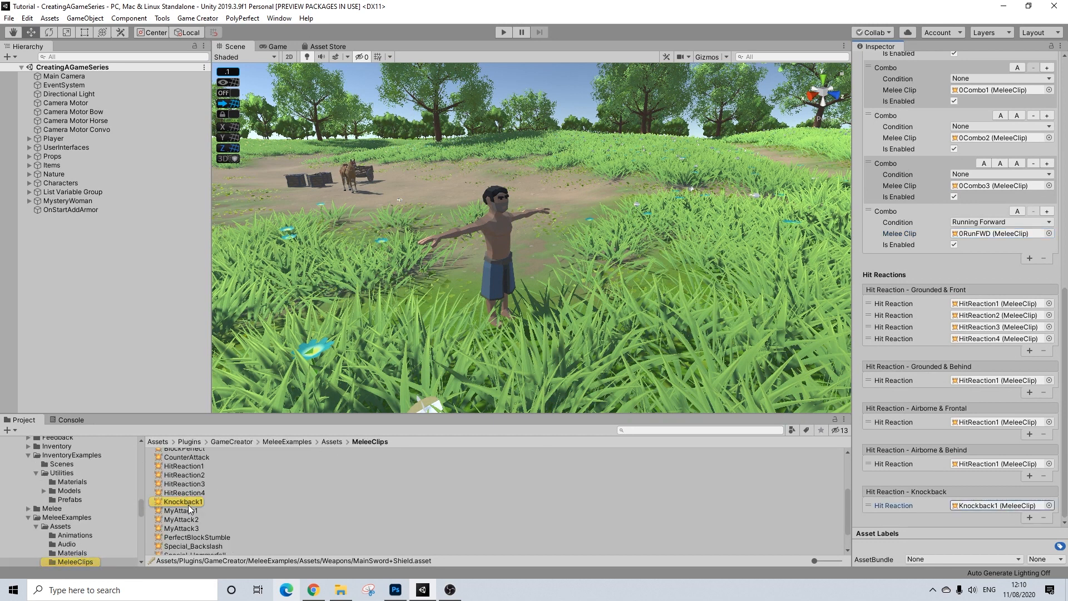
click(189, 507)
ctrl+click(192, 501)
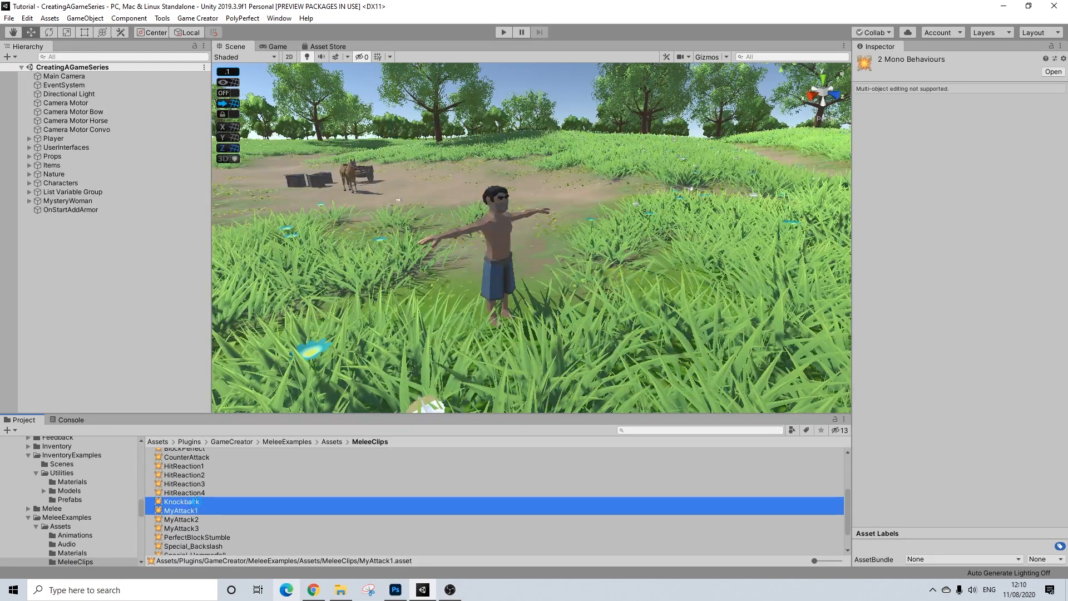
key(ctrl+d)
click(182, 537)
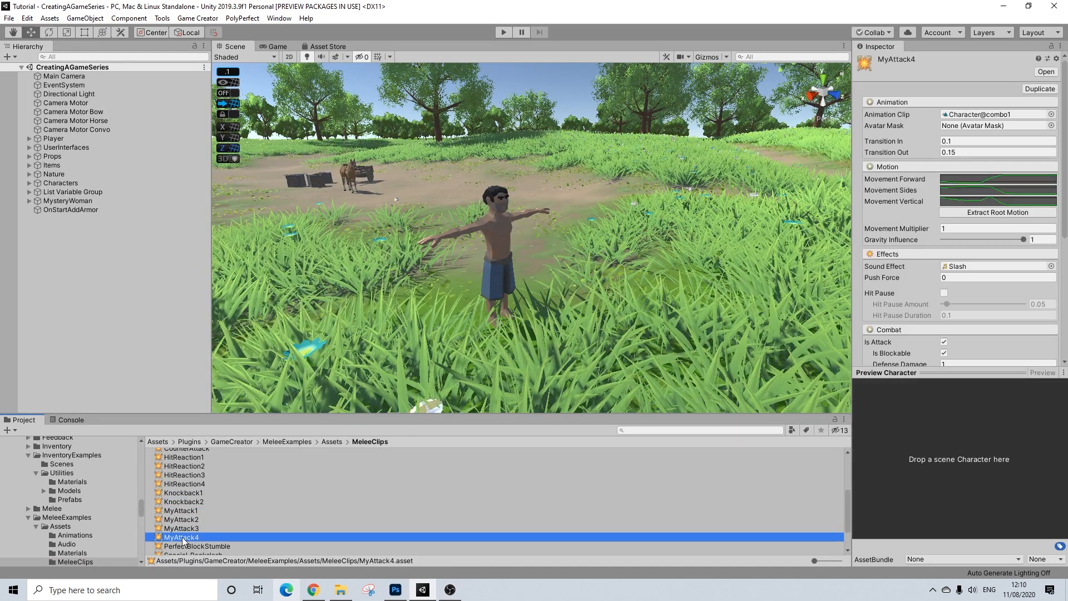
key(Delete)
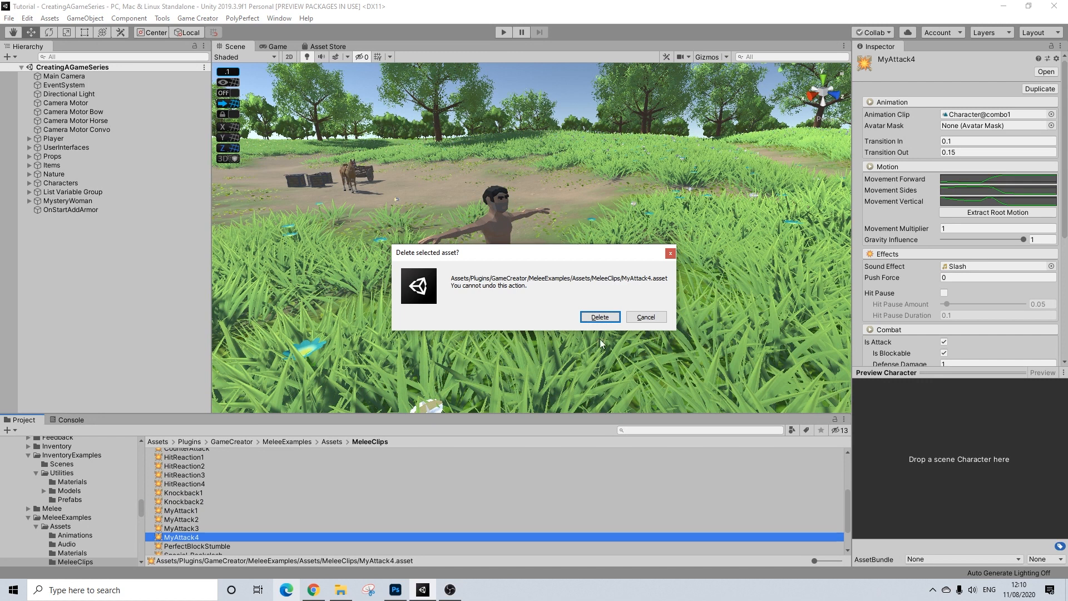
click(599, 317)
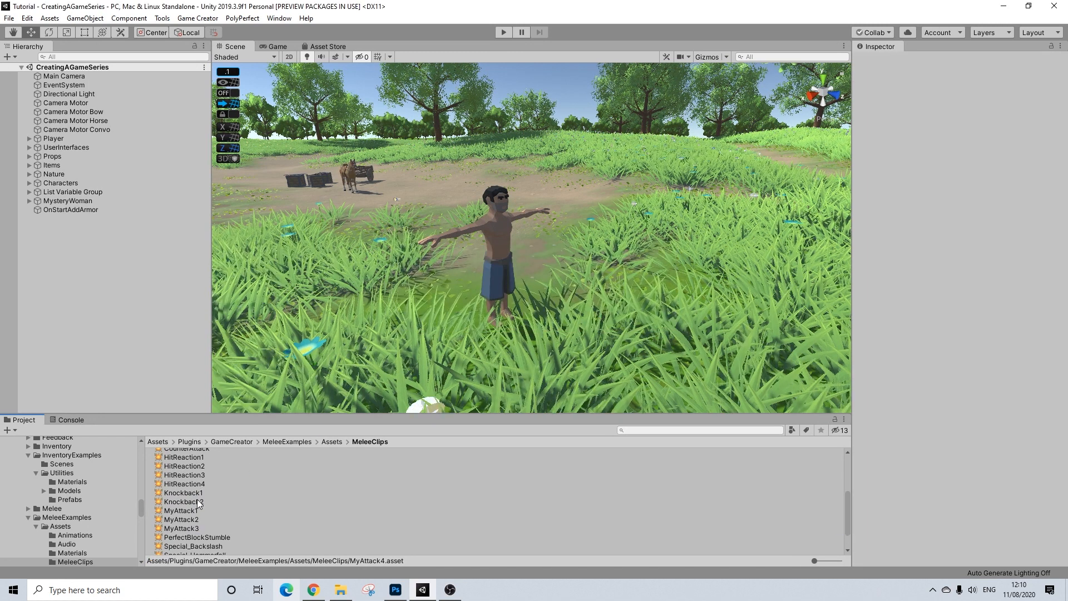
- Rename the Knockback2 melee clip as 0Knockback
click(198, 502)
right_click(199, 501)
click(231, 248)
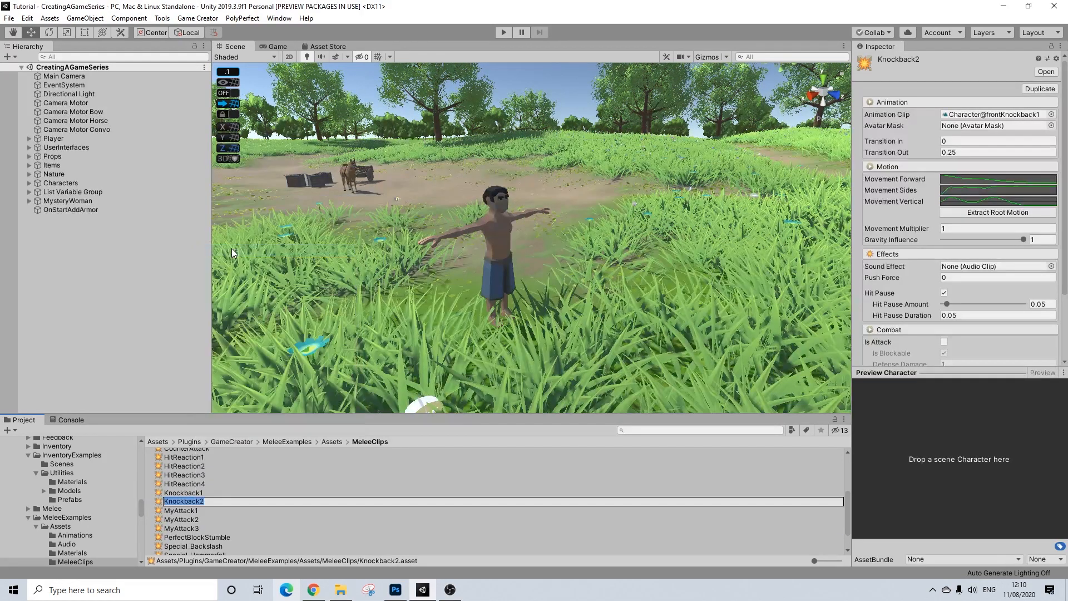
key(Left)
text(0)
key(Return)
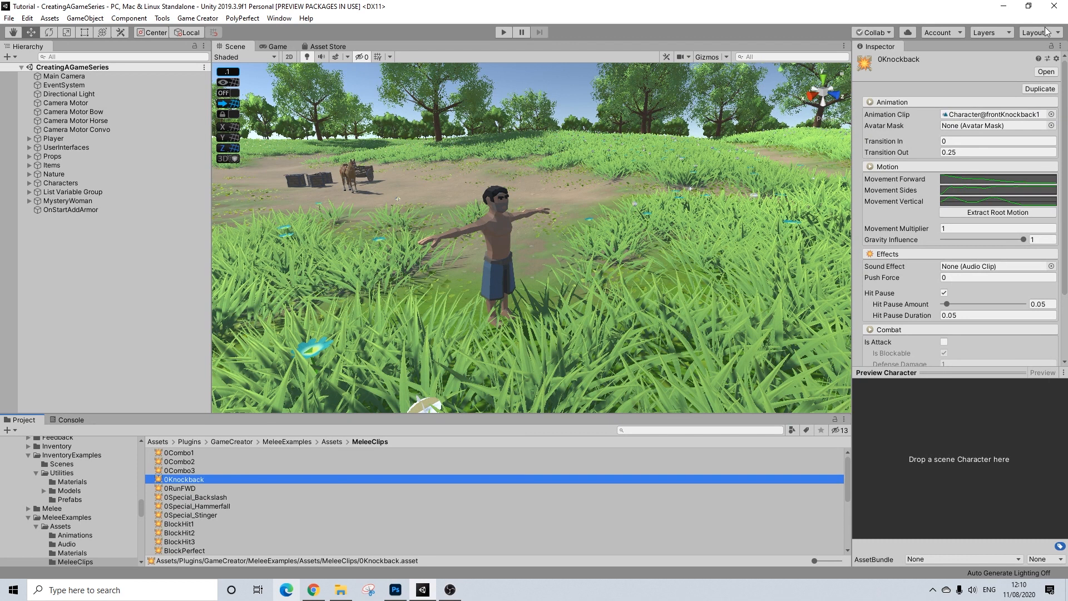
- Lock the Inspector on 0Knockback and assign 1H_Knocked_backward_Fly from the Weapon_and_Shield folder as its Animation Clip
click(1051, 46)
scroll(86, 489, up, 10)
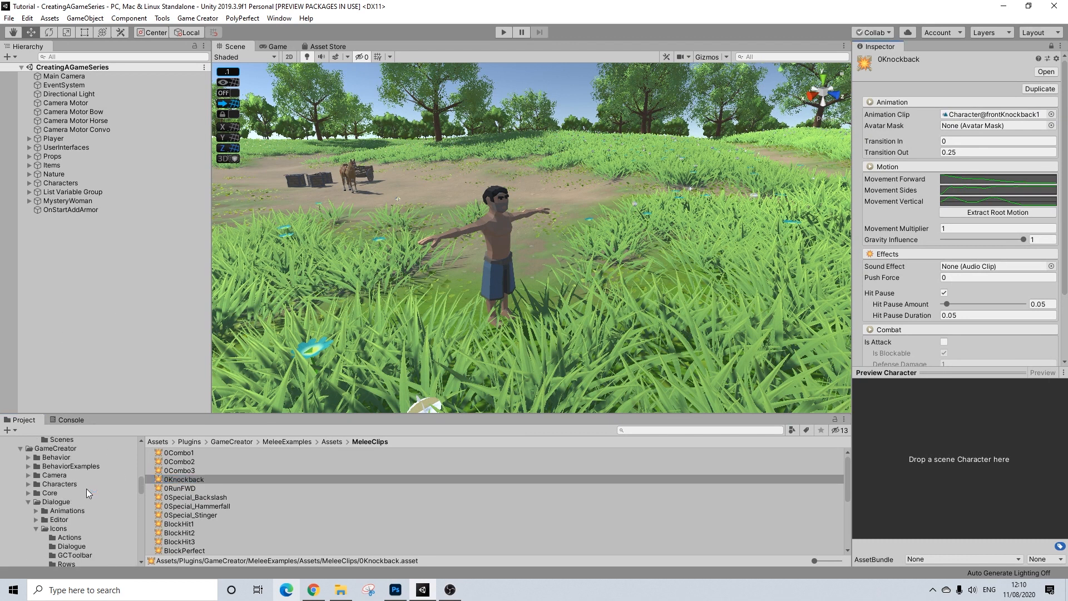
scroll(85, 489, down, 10)
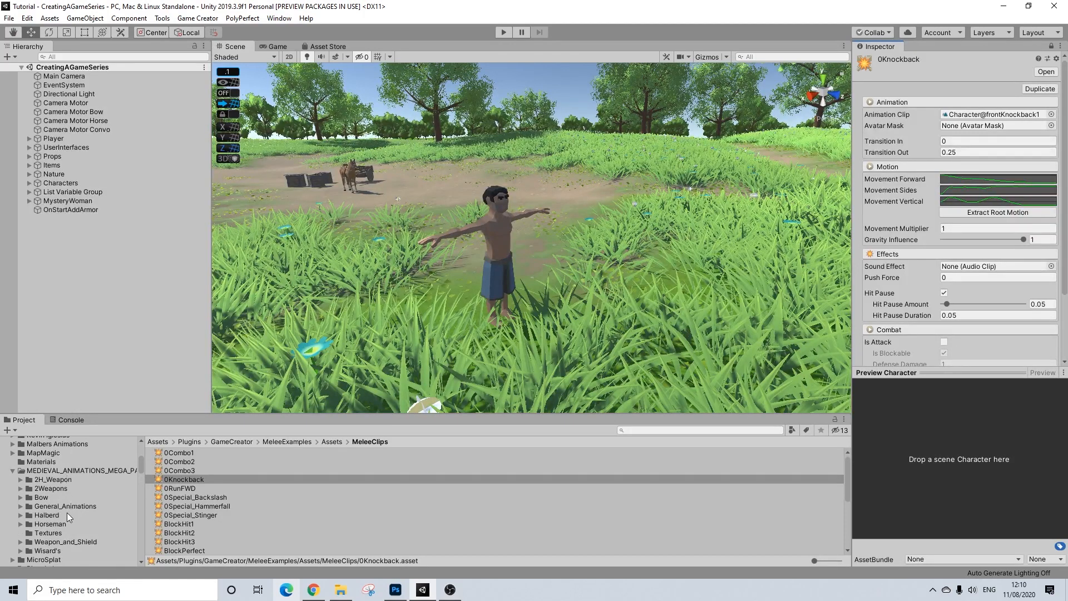
click(66, 541)
scroll(210, 456, down, 2)
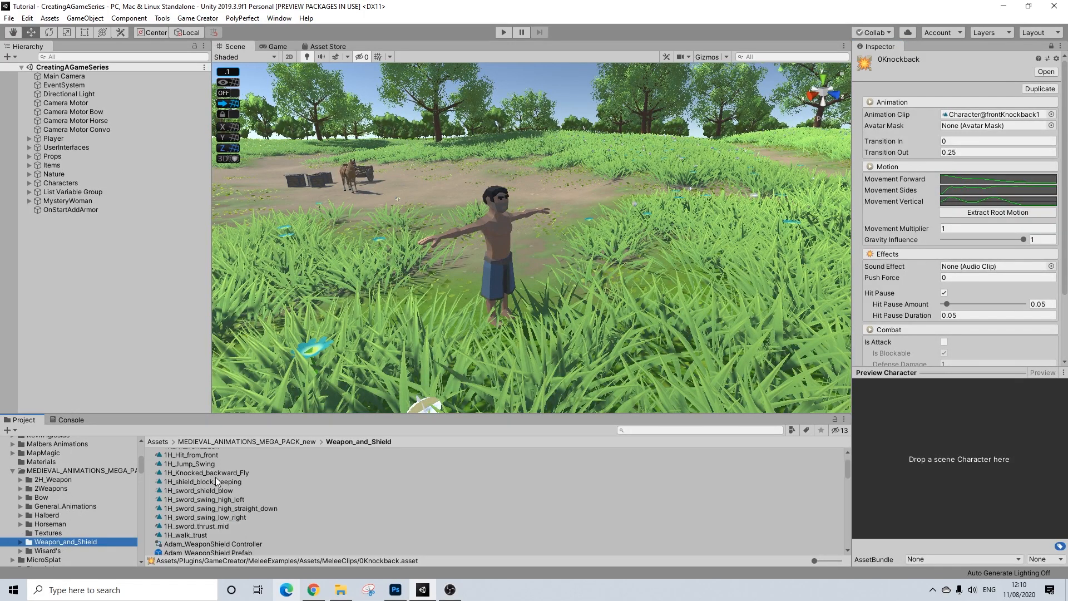
drag(225, 472, 993, 116)
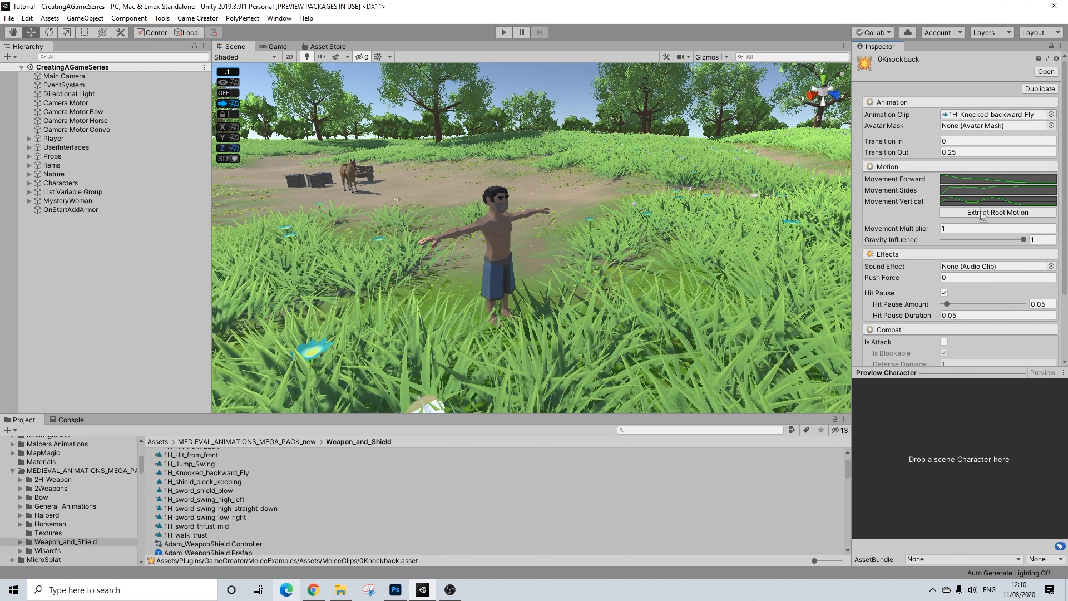
- Extract the root motion for 0Knockback and review its combat options, keeping Interruptible, Vulnerable and Stagger
scroll(979, 214, down, 3)
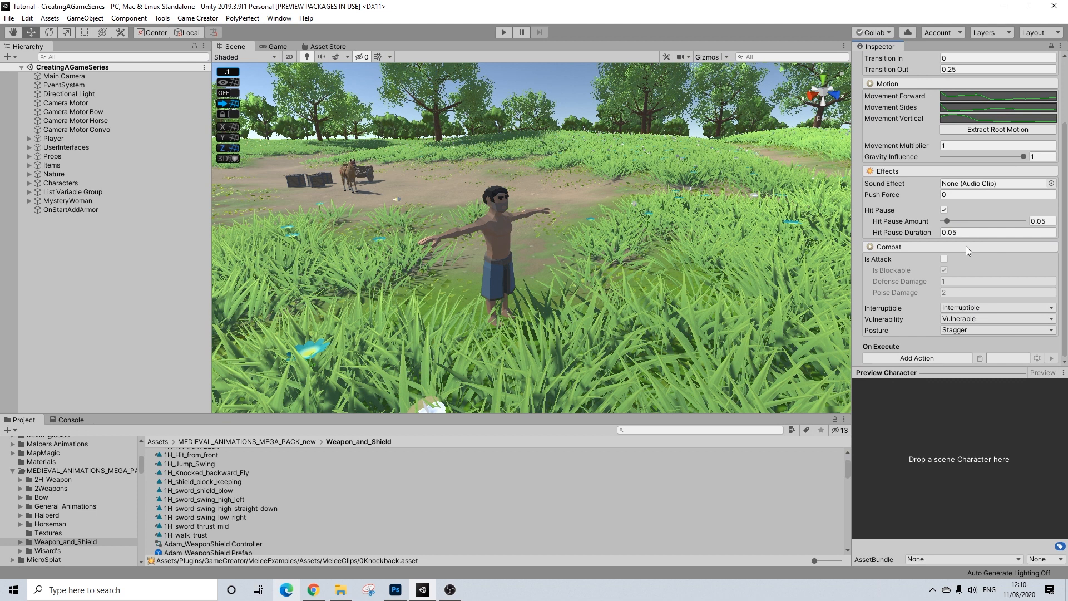
scroll(970, 279, up, 3)
scroll(960, 221, down, 3)
click(964, 311)
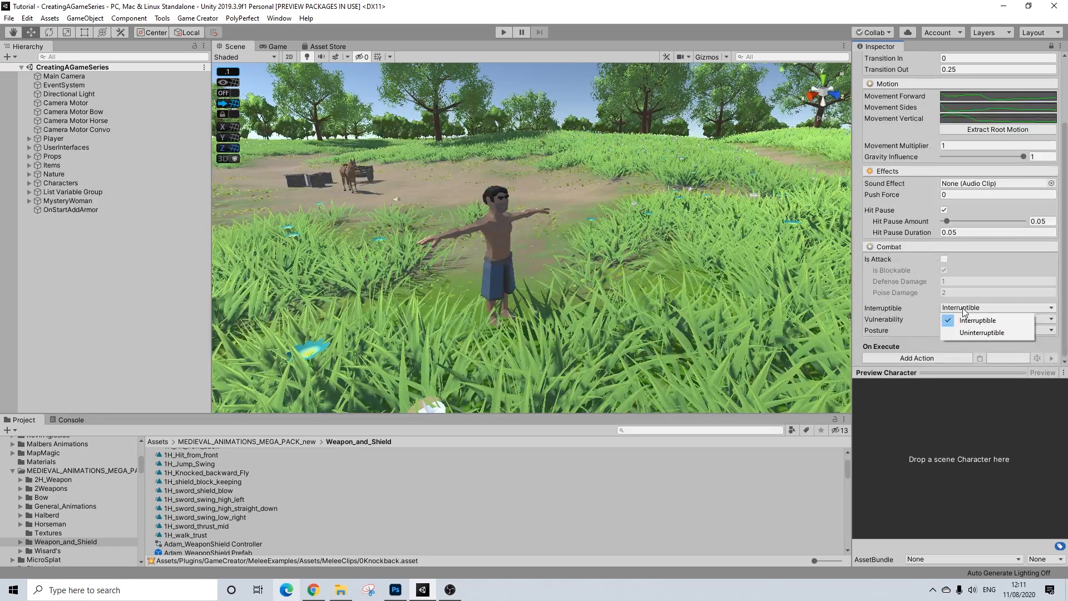
click(962, 320)
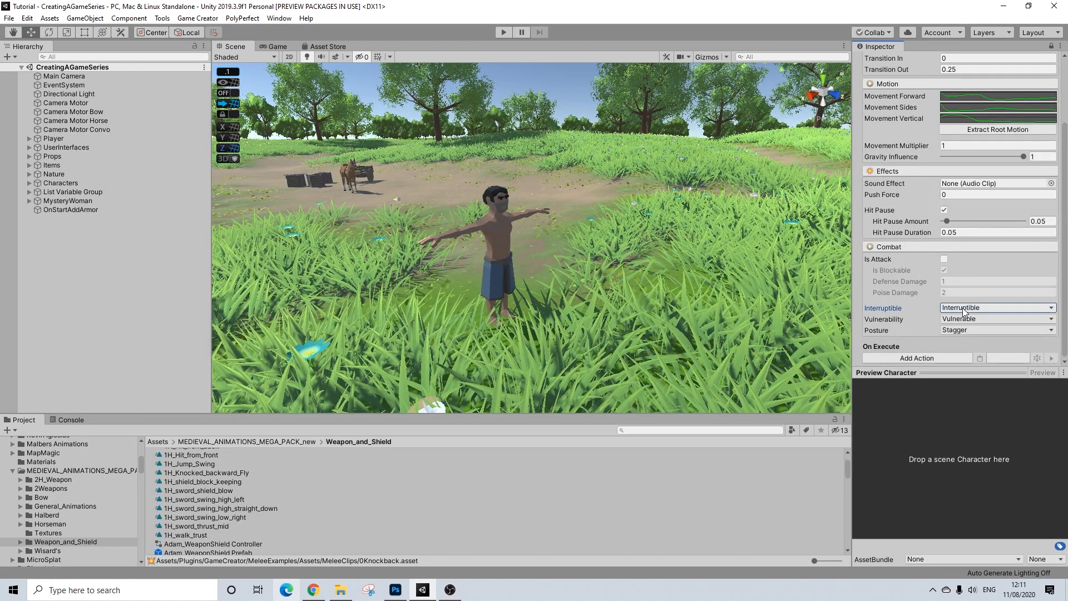
click(962, 319)
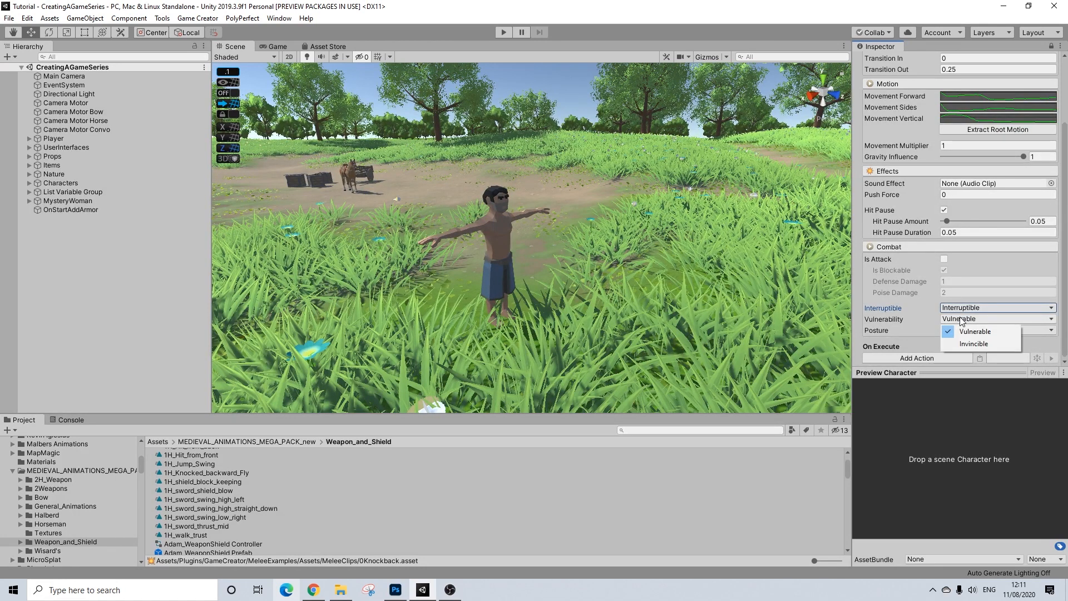
click(962, 320)
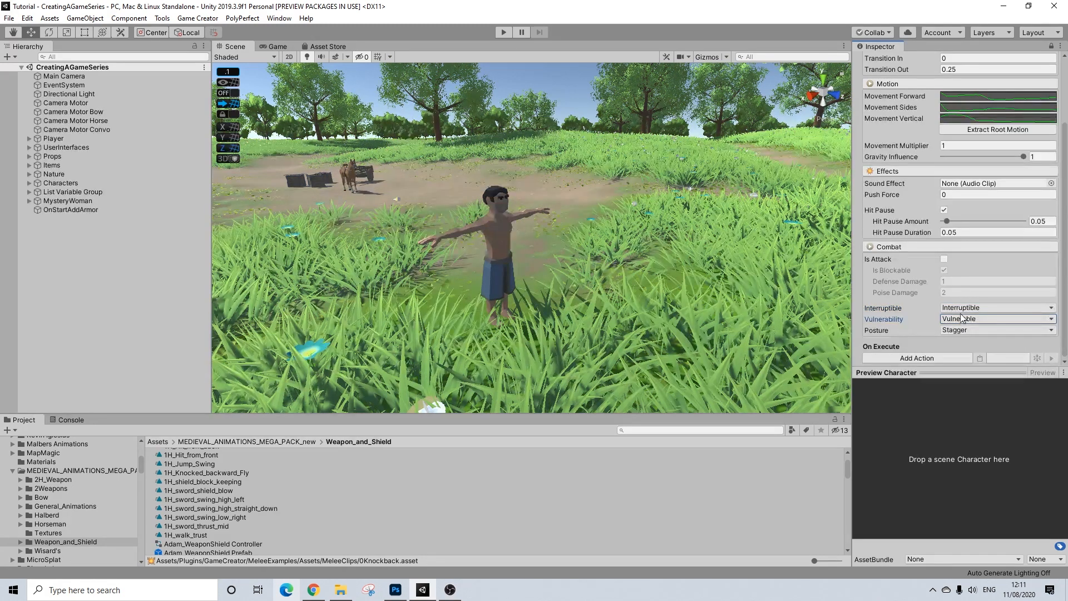
click(962, 330)
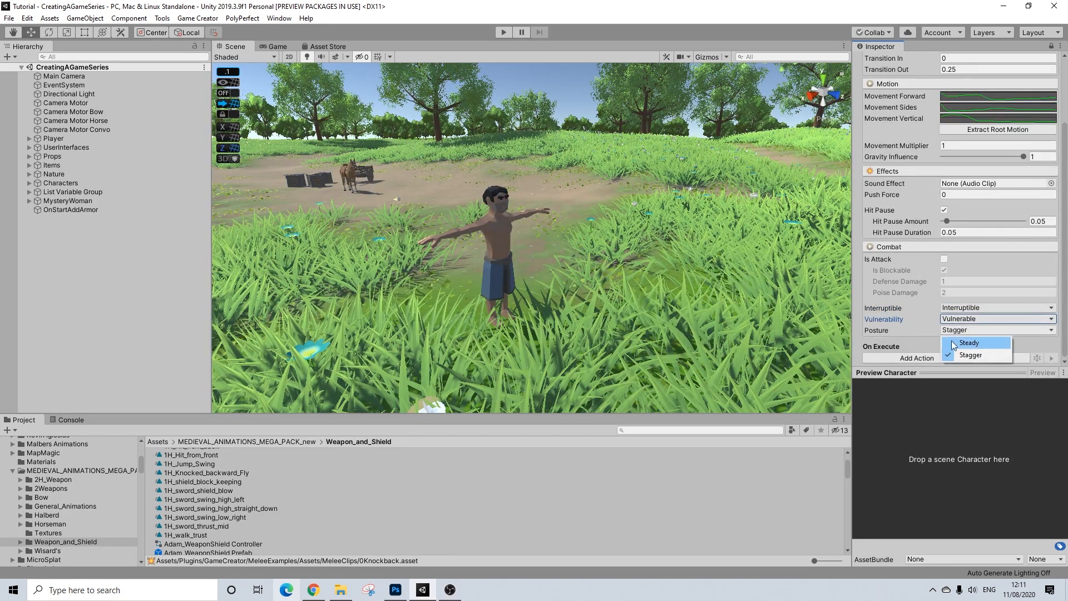
click(927, 302)
scroll(992, 308, up, 3)
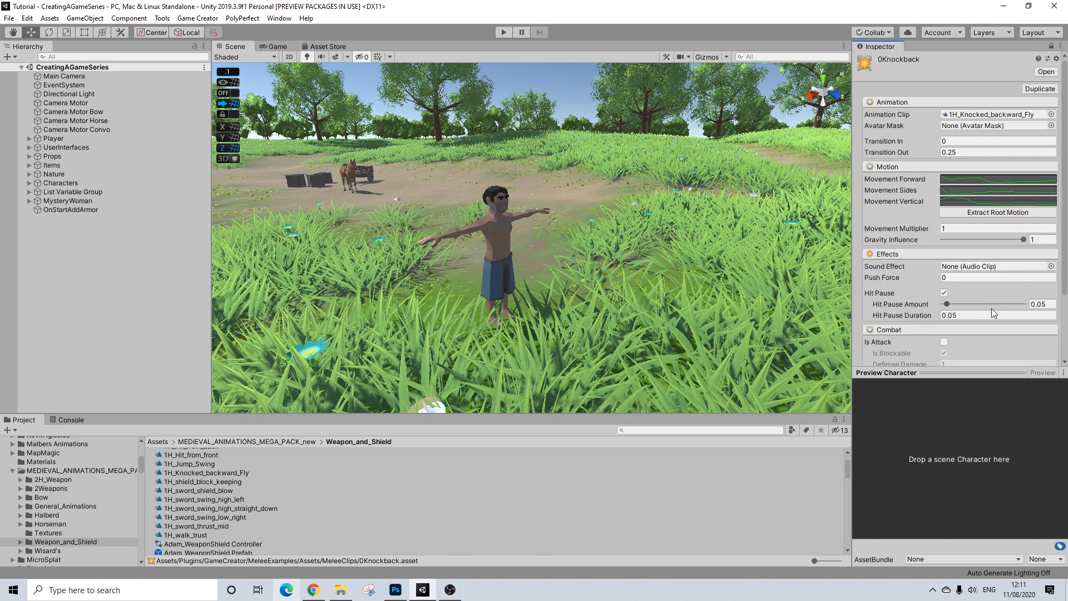
scroll(964, 257, down, 3)
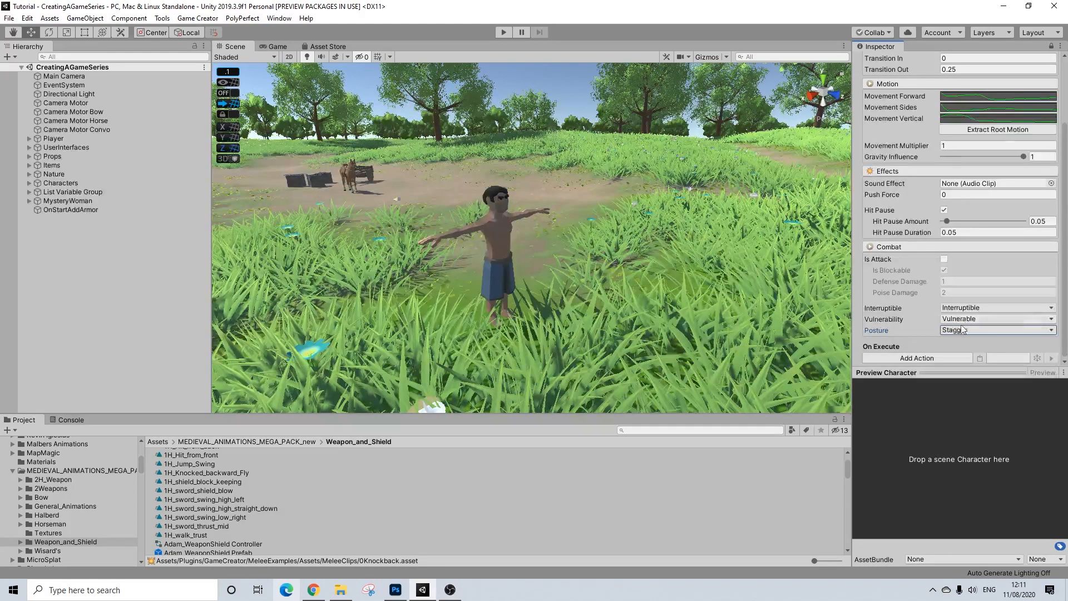
scroll(964, 222, up, 3)
- Set 0Knockback's Transition In to 0.1 and save the scene
click(954, 140)
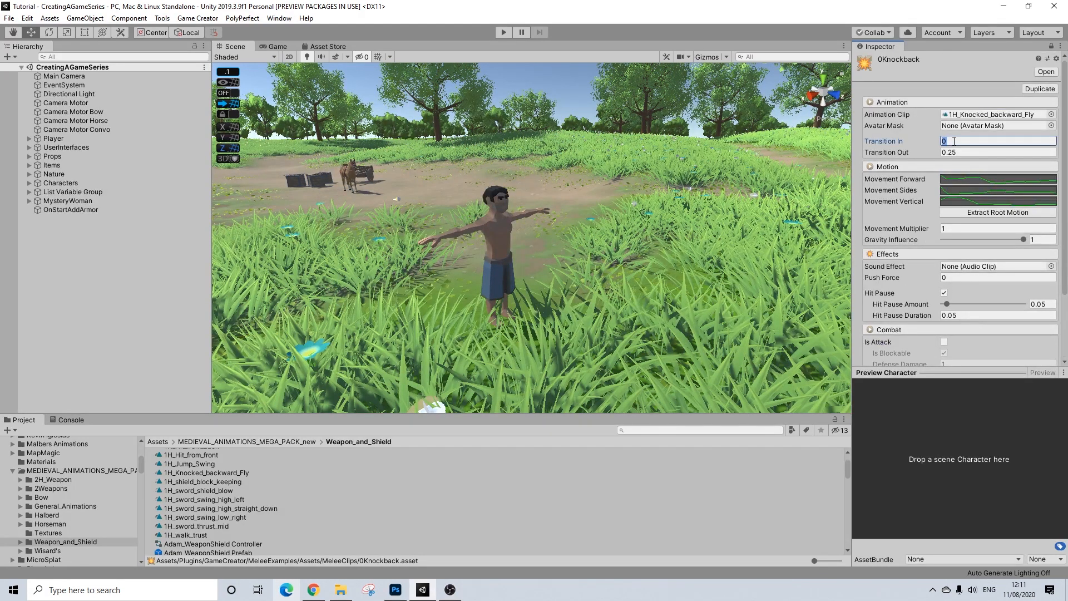
text(0)
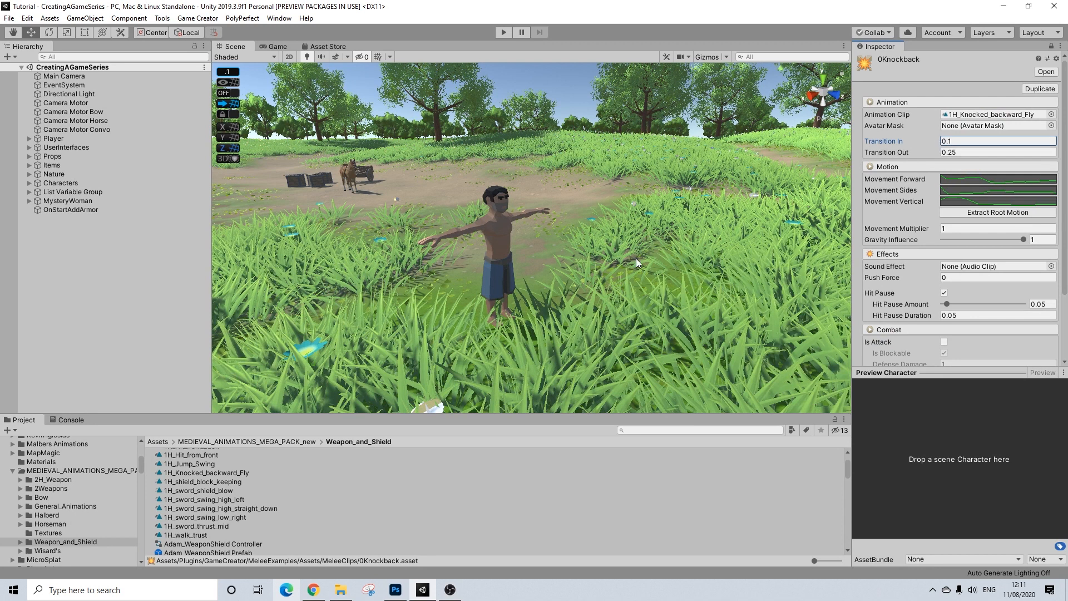
double_click(967, 145)
click(9, 18)
click(52, 60)
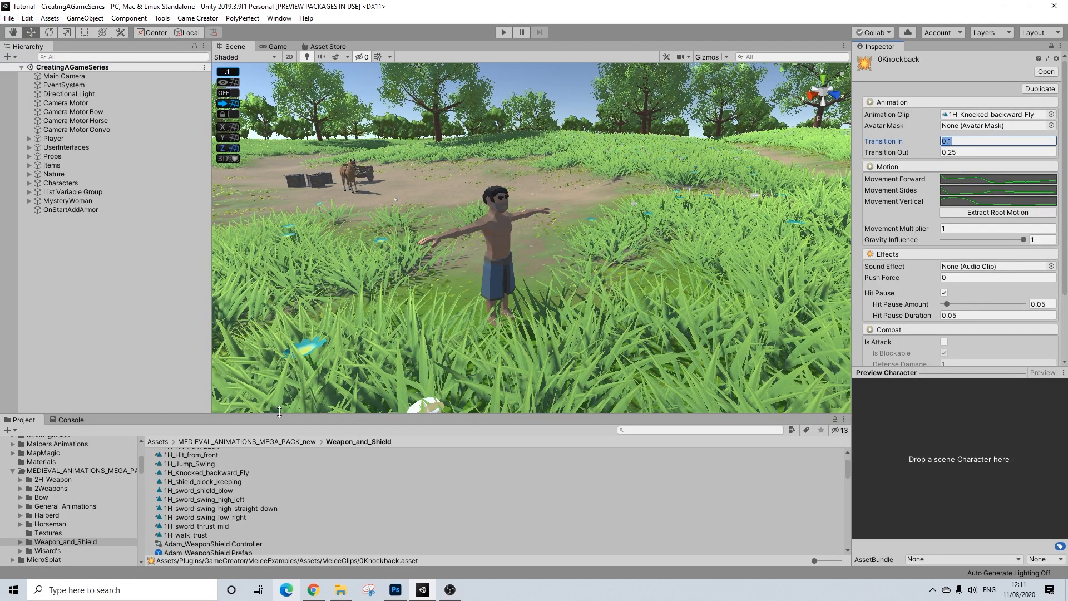
- Look through the Weapon_and_Shield animations and search the project for block to find the block melee clips
scroll(207, 511, down, 3)
scroll(208, 512, down, 9)
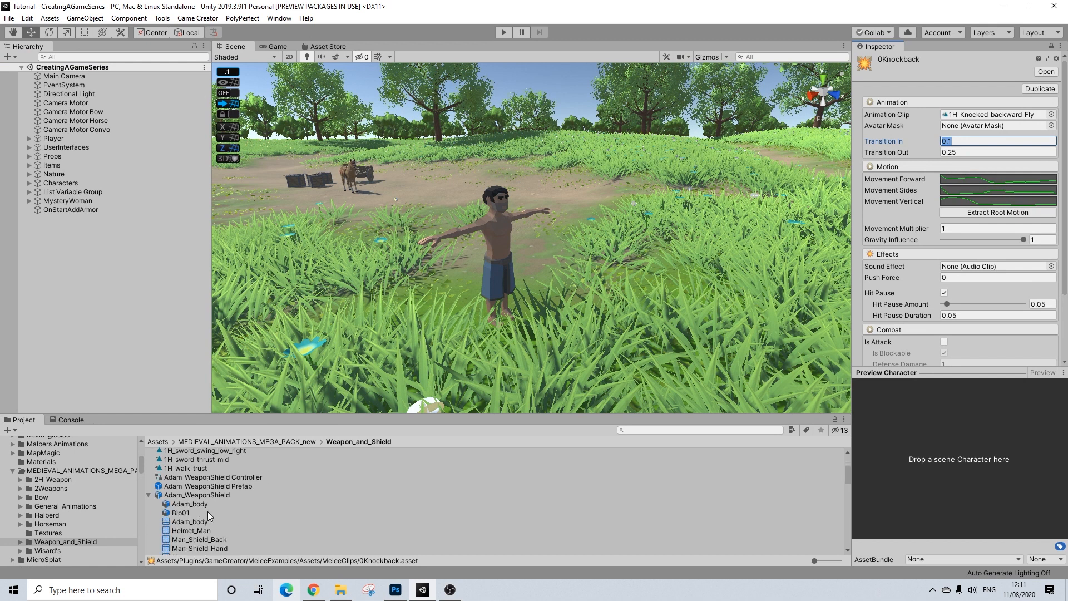
scroll(208, 511, down, 6)
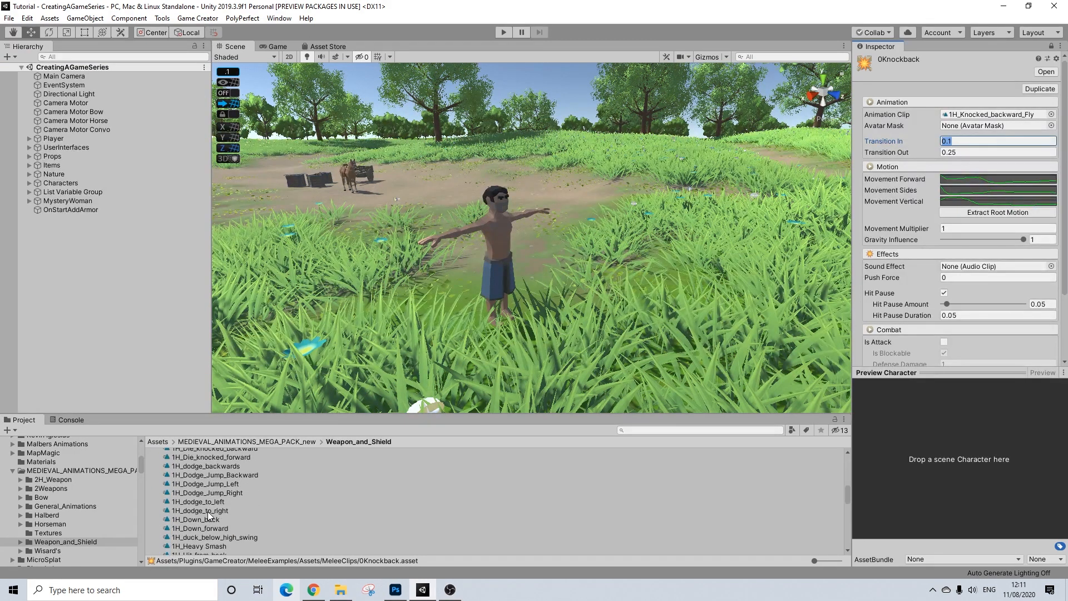
scroll(208, 512, up, 20)
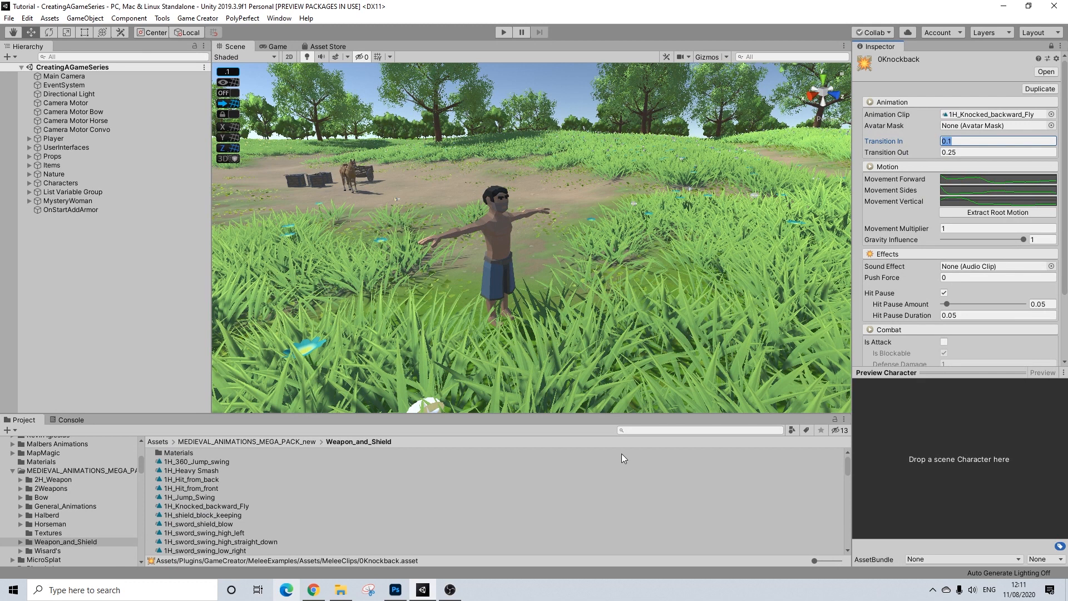
click(756, 431)
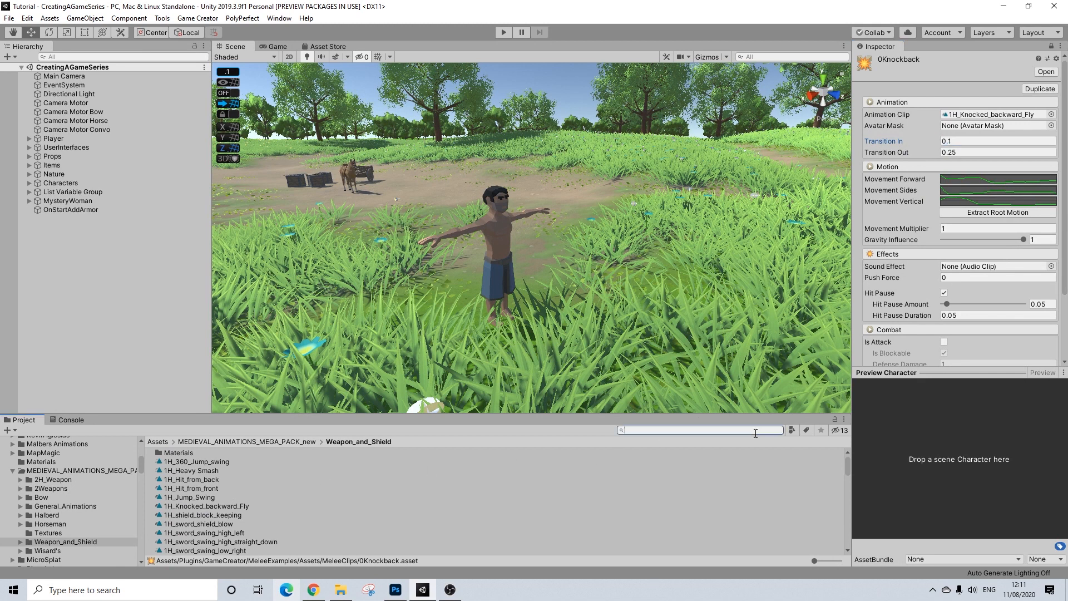
text(block)
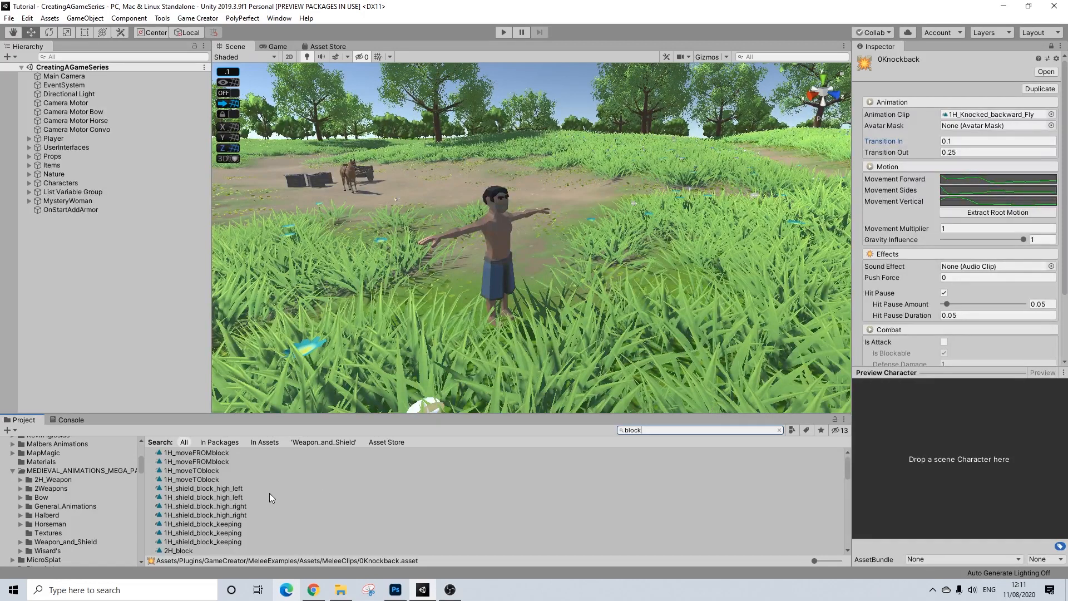
scroll(225, 509, down, 5)
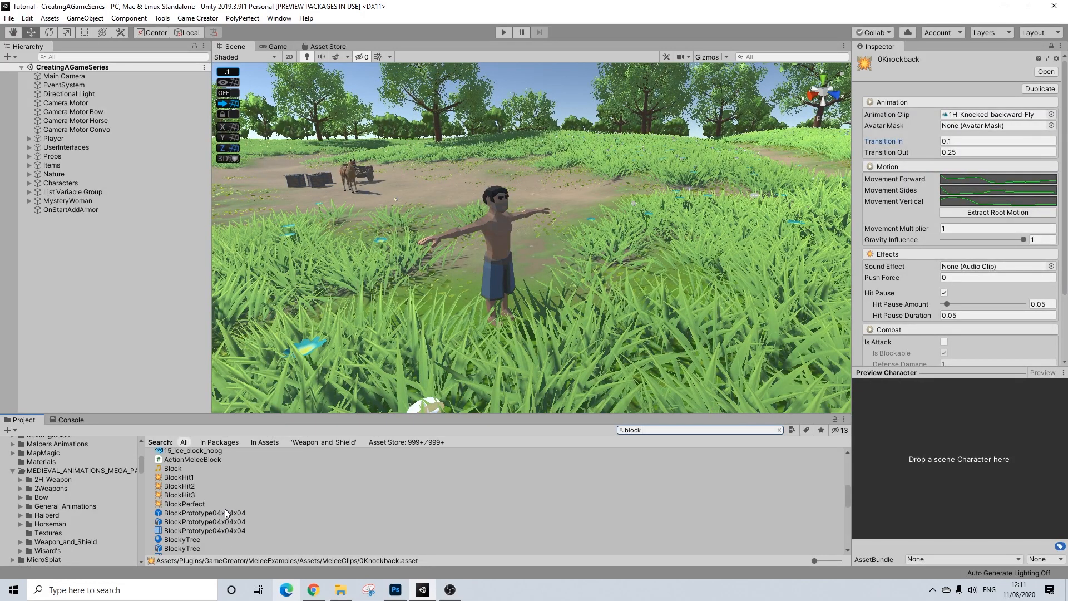
- Duplicate the BlockPerfect melee clip and rename the copy as 0BlockPerfect
click(186, 502)
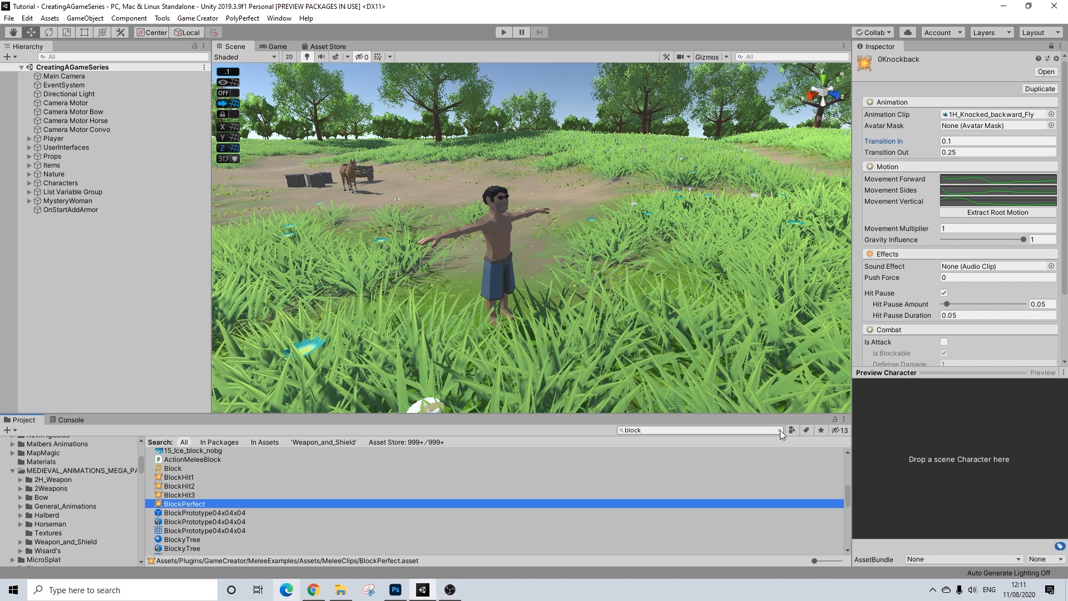
key(ctrl+d)
right_click(189, 503)
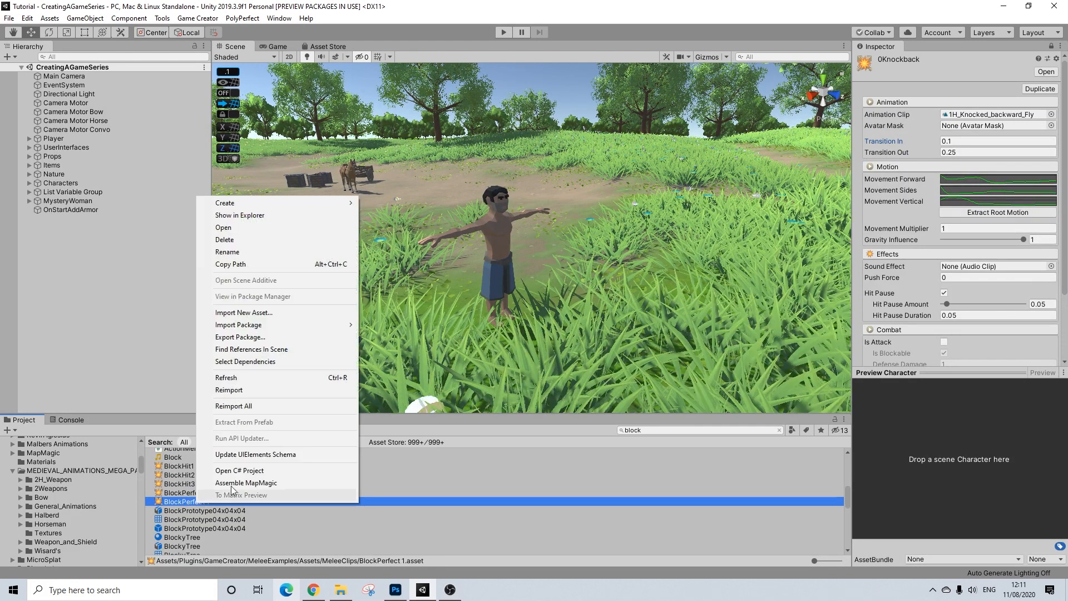
click(229, 252)
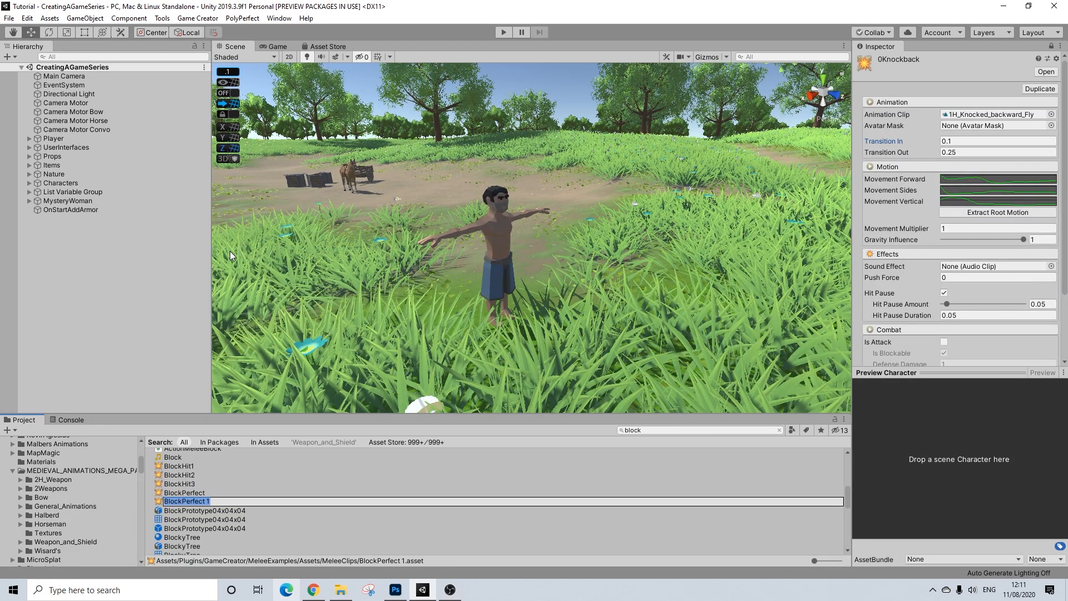
key(Home)
text(0)
key(BackSpace)
key(BackSpace)
key(Return)
- Find the StateSwordBlocking state among the block search results and release the Inspector lock to show its settings
scroll(250, 500, down, 10)
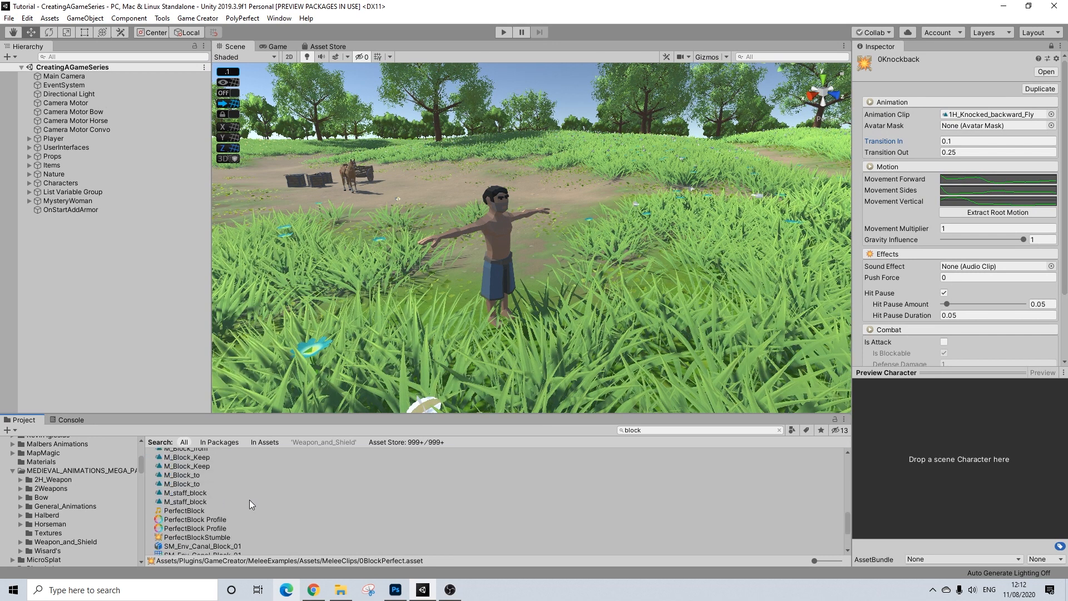
scroll(194, 510, up, 2)
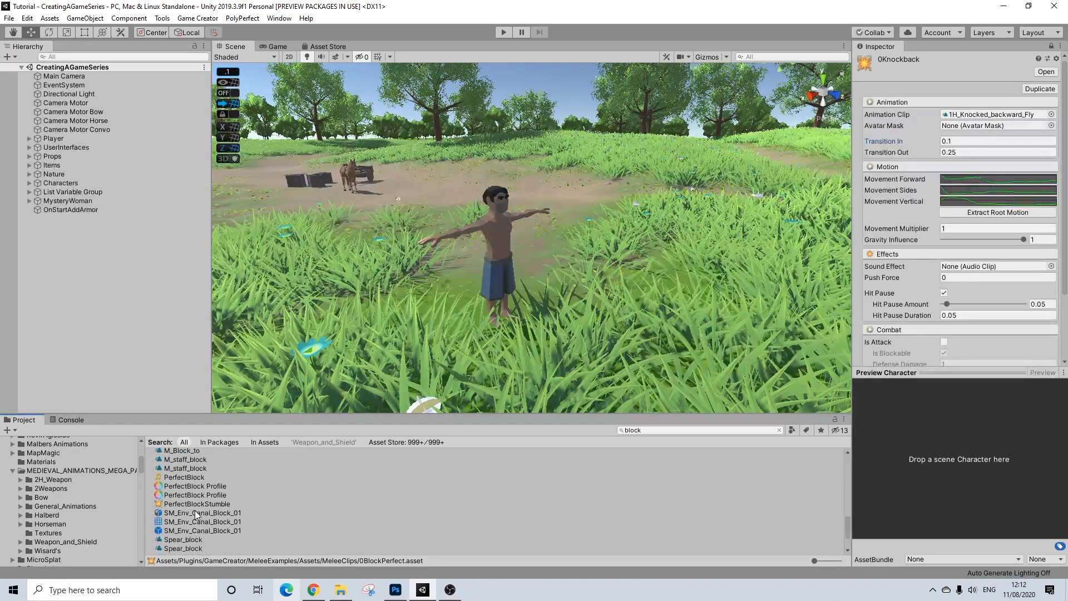
scroll(195, 509, down, 8)
scroll(195, 509, up, 1)
scroll(201, 523, down, 1)
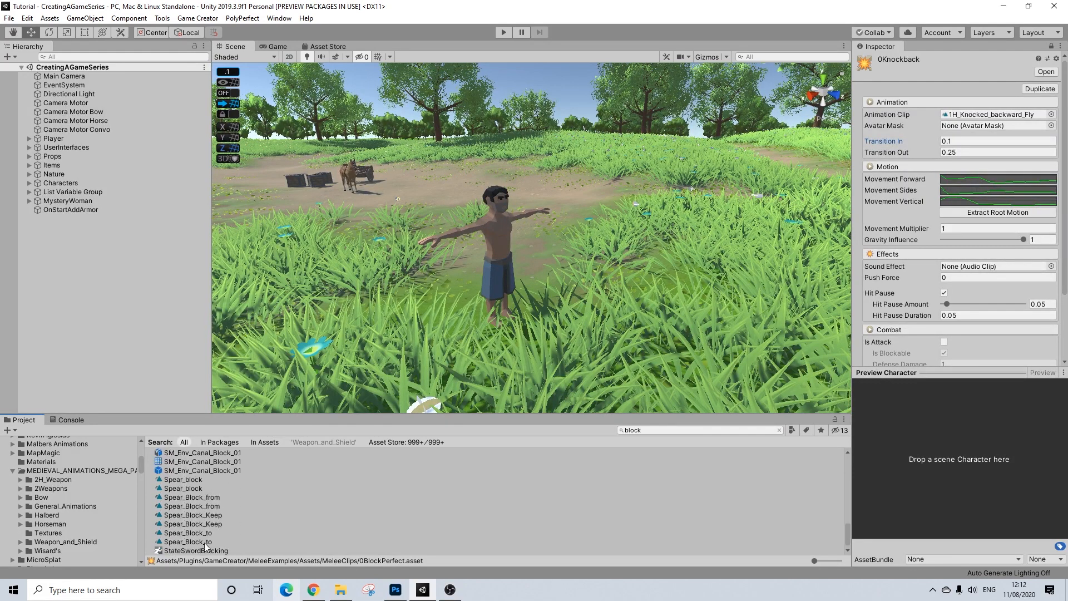
click(195, 549)
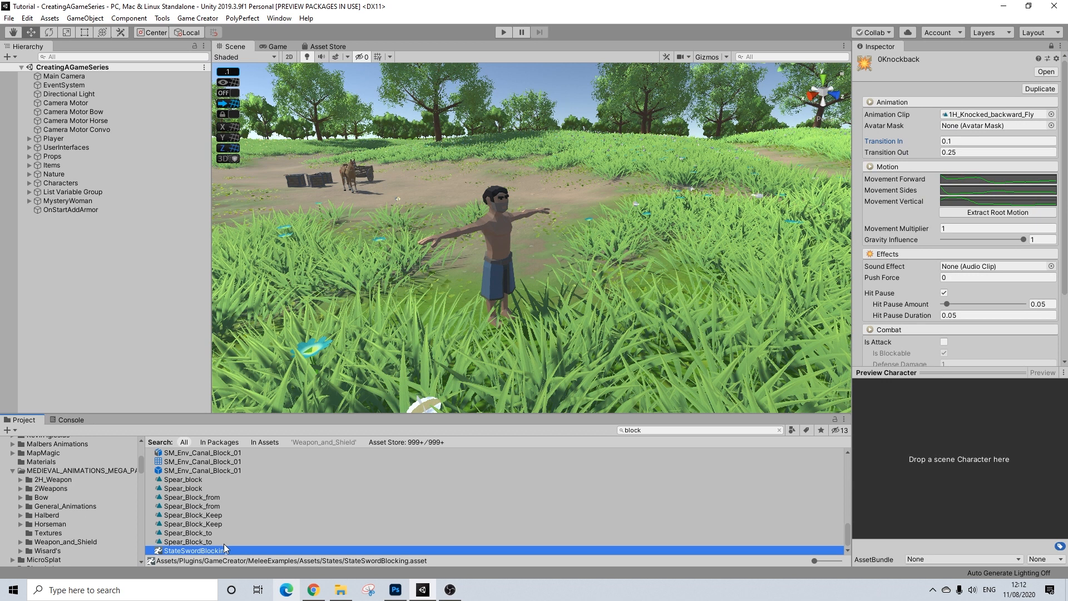
click(1051, 46)
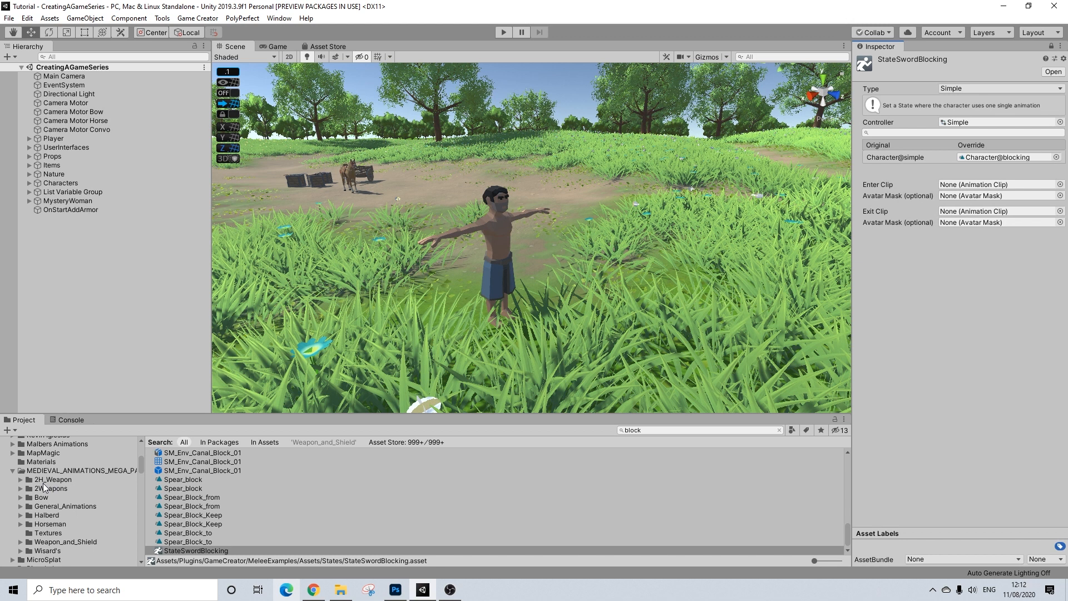
- Duplicate the StateSwordBlocking state and rename the copy as StateSwordBlockingShield
click(211, 550)
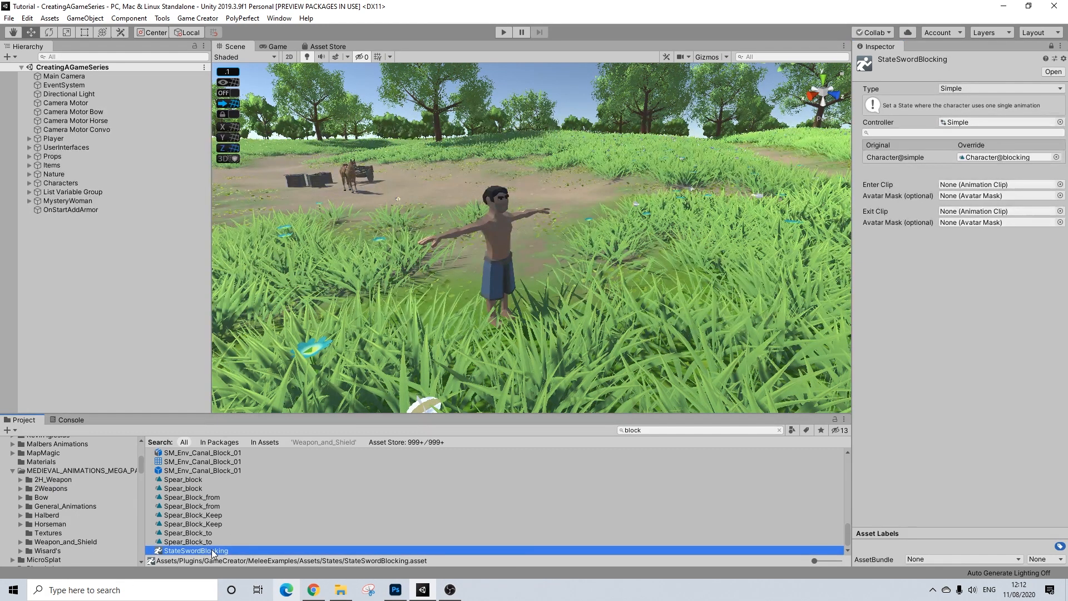
key(ctrl+d)
right_click(216, 550)
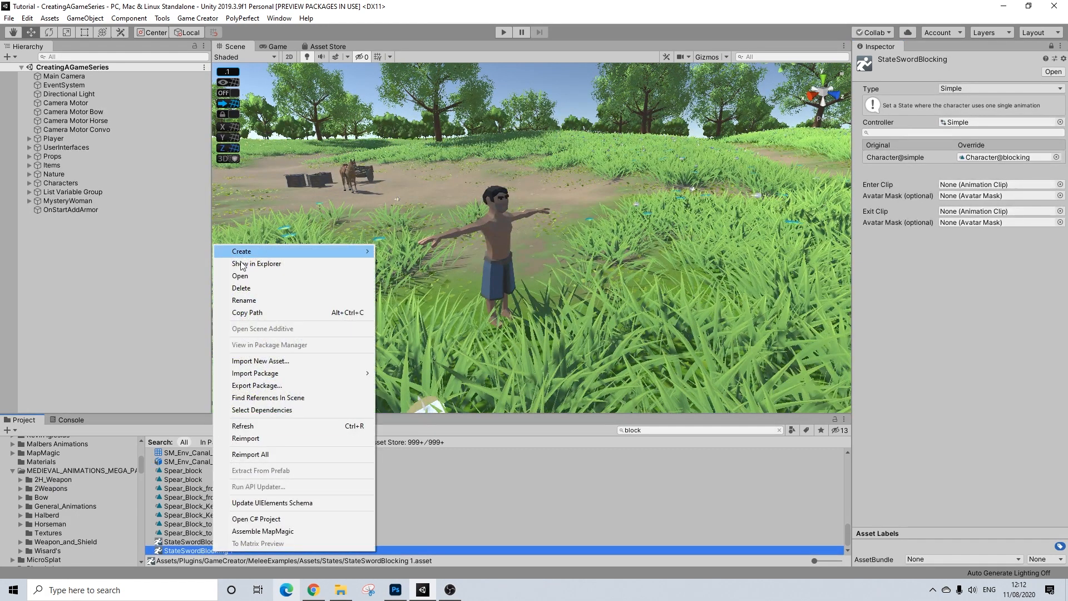
click(240, 300)
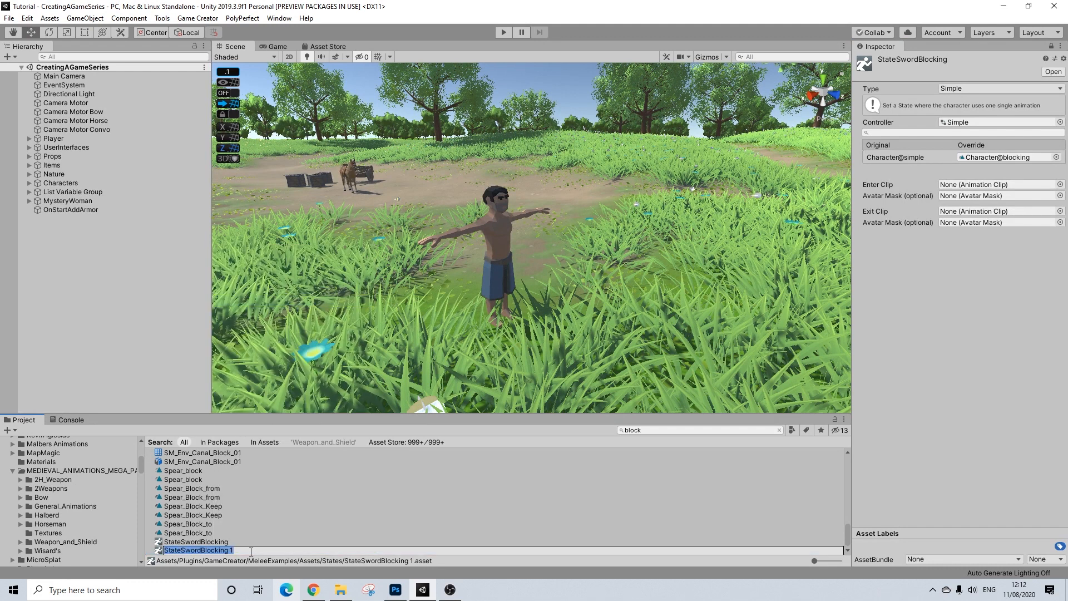
key(End)
key(BackSpace)
key(BackSpace)
text(Shui)
key(BackSpace)
key(BackSpace)
text(ield)
key(Return)
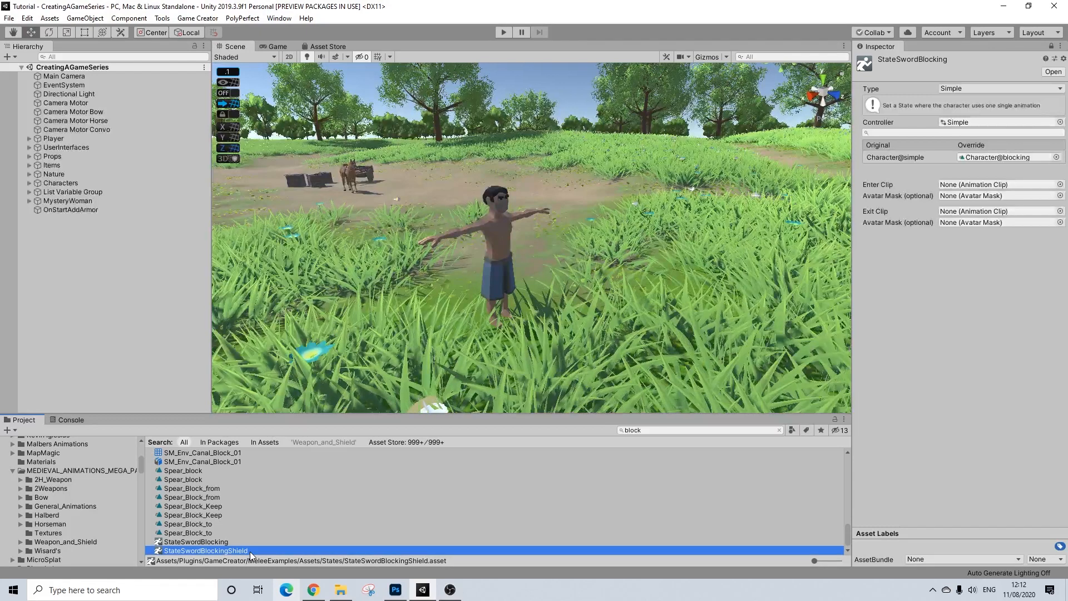
- Lock the Inspector on StateSwordBlockingShield and override Character@simple with 1H_shield_block_keeping from the Weapon_and_Shield folder
scroll(83, 488, up, 3)
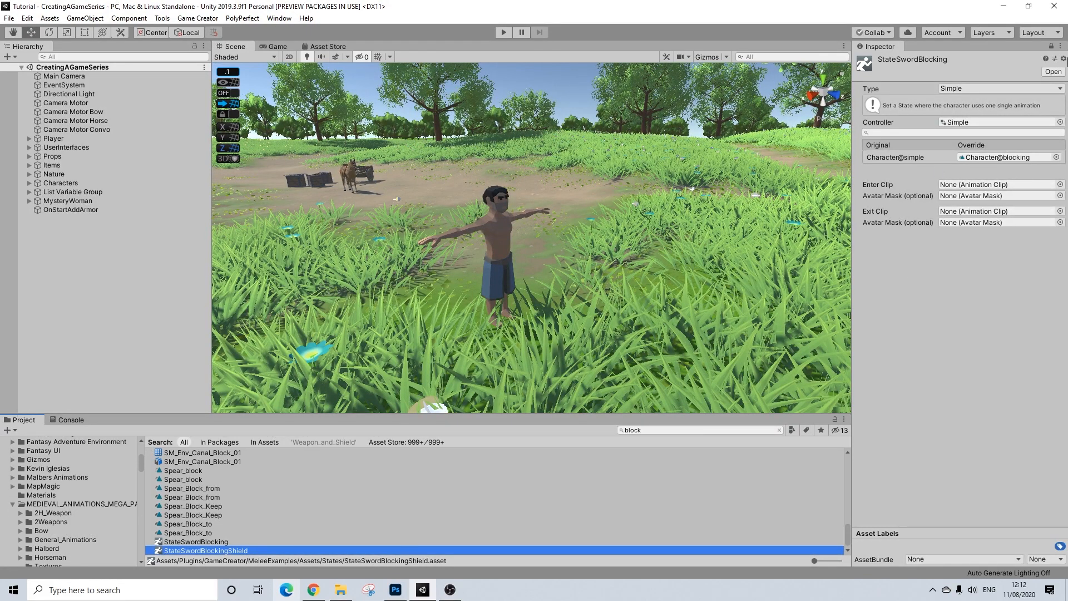
click(1051, 46)
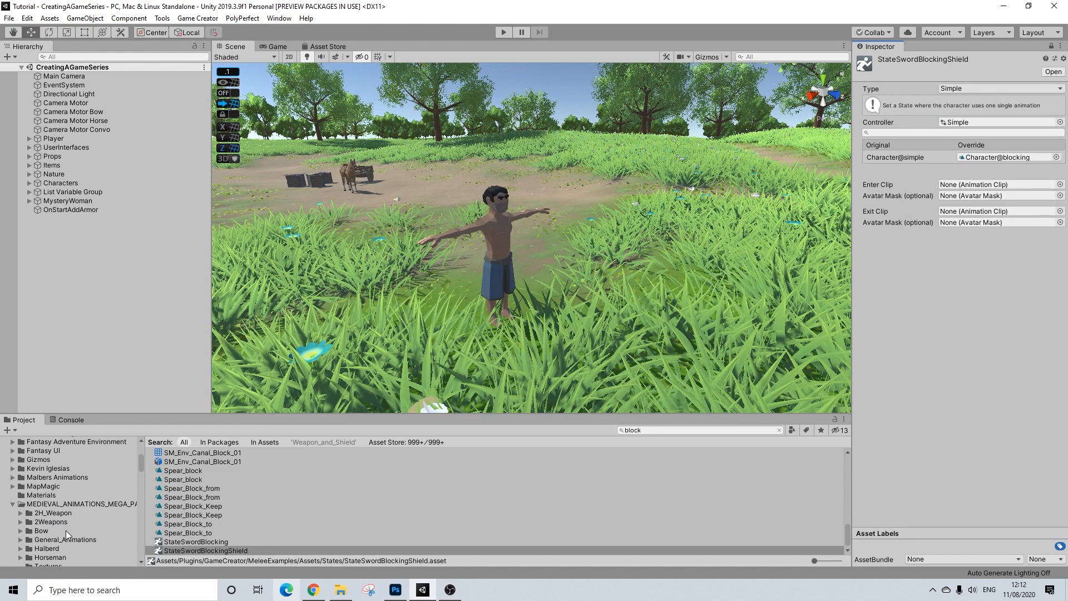
scroll(66, 528, down, 3)
click(72, 509)
scroll(235, 486, down, 5)
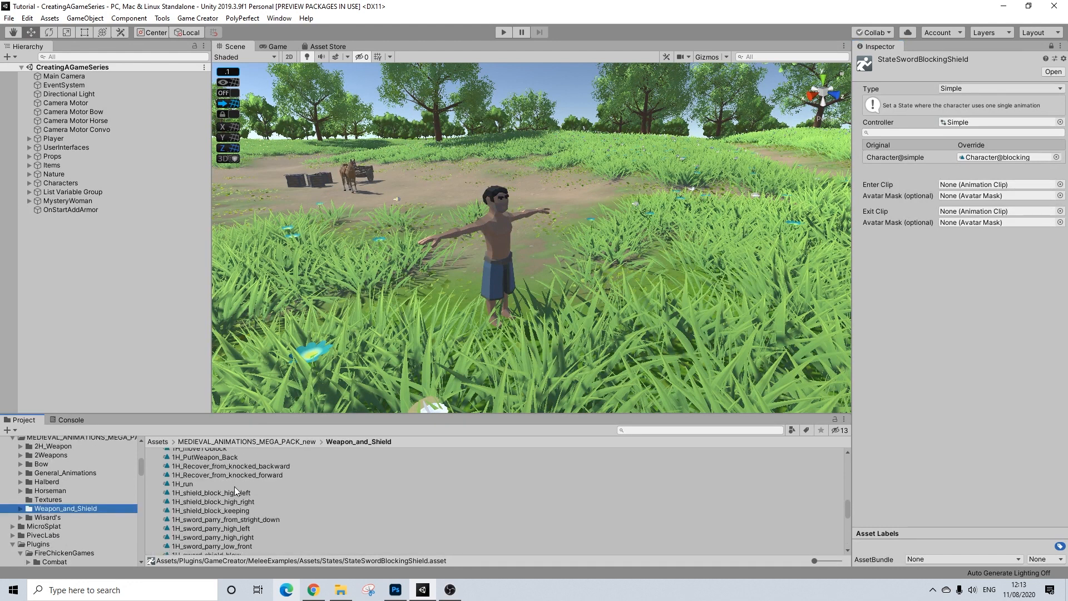
scroll(234, 486, down, 5)
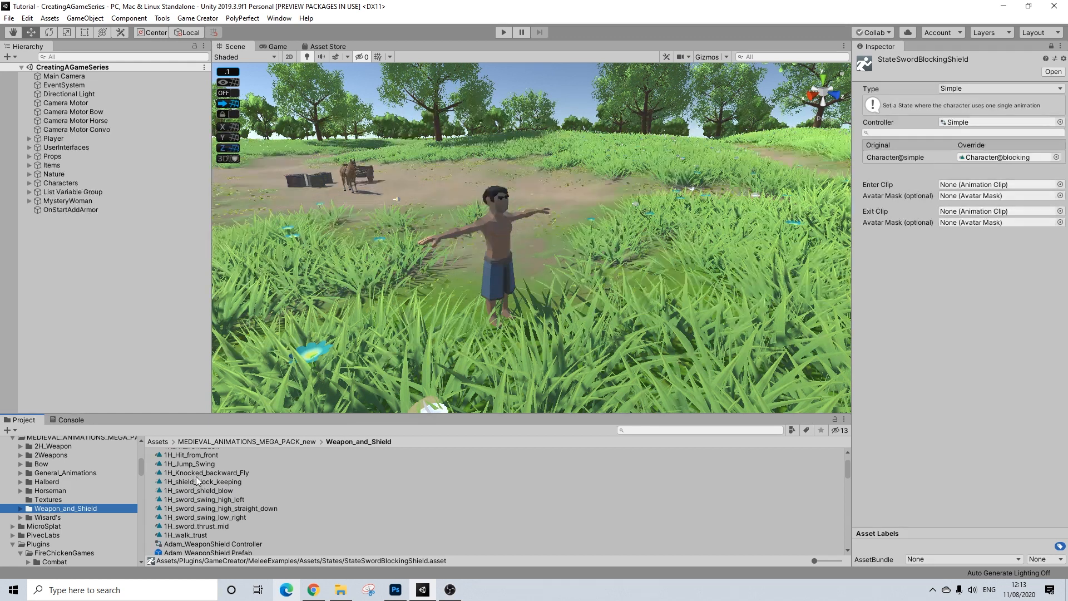
drag(217, 483, 1032, 160)
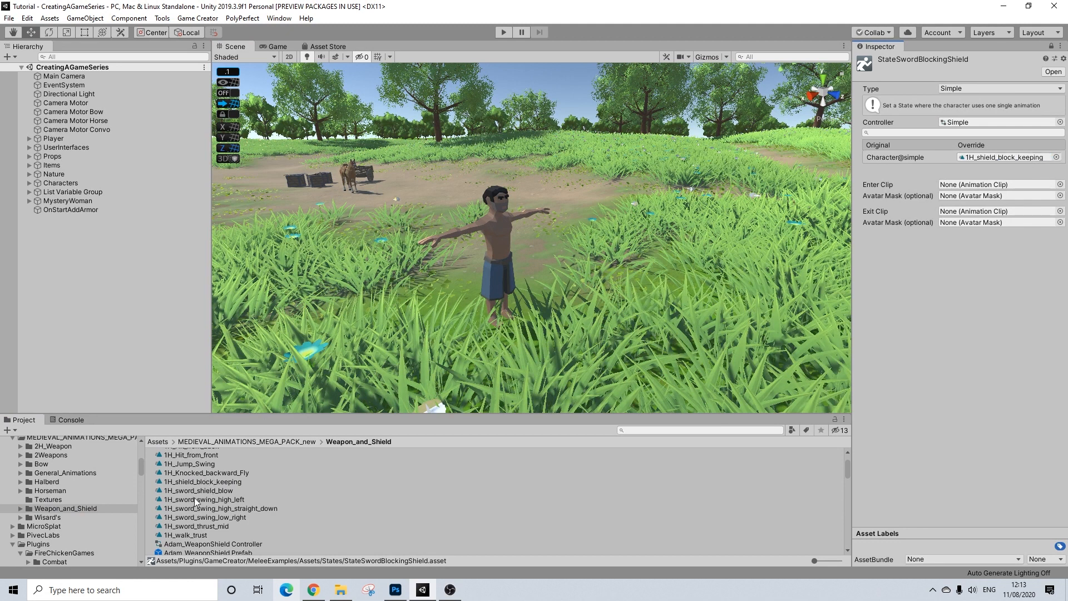
- Search the project for 0c, locate the 0Combo1 clip and select 0BlockPerfect in its MeleeClips folder
click(698, 431)
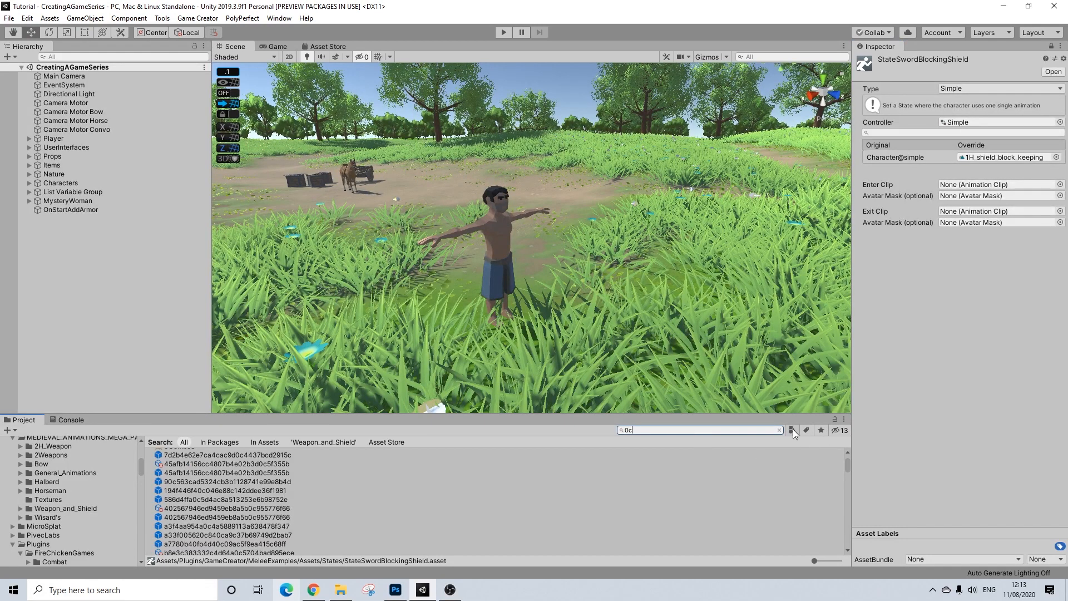
scroll(392, 489, up, 2)
click(185, 462)
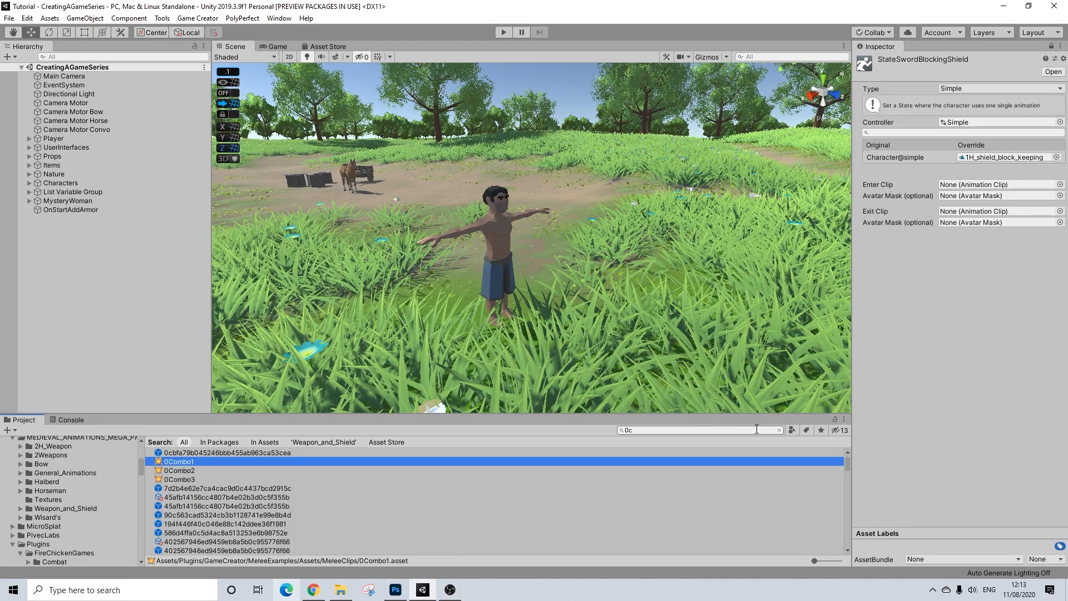
click(778, 432)
click(780, 430)
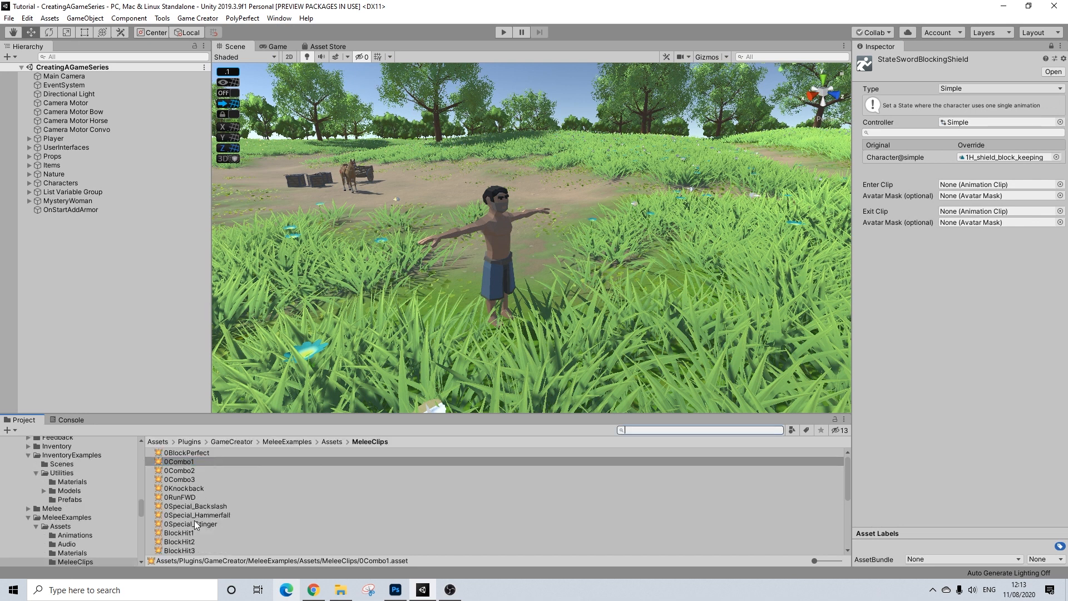
click(188, 452)
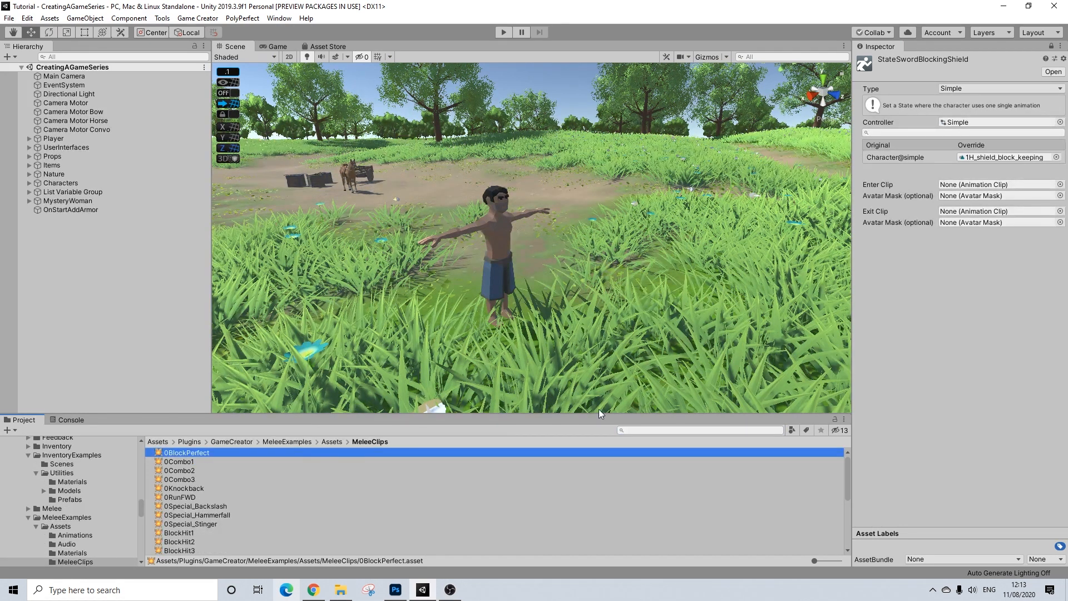
- Duplicate the CounterAttack melee clip and rename the copy as 0CounterAttack
scroll(214, 501, down, 5)
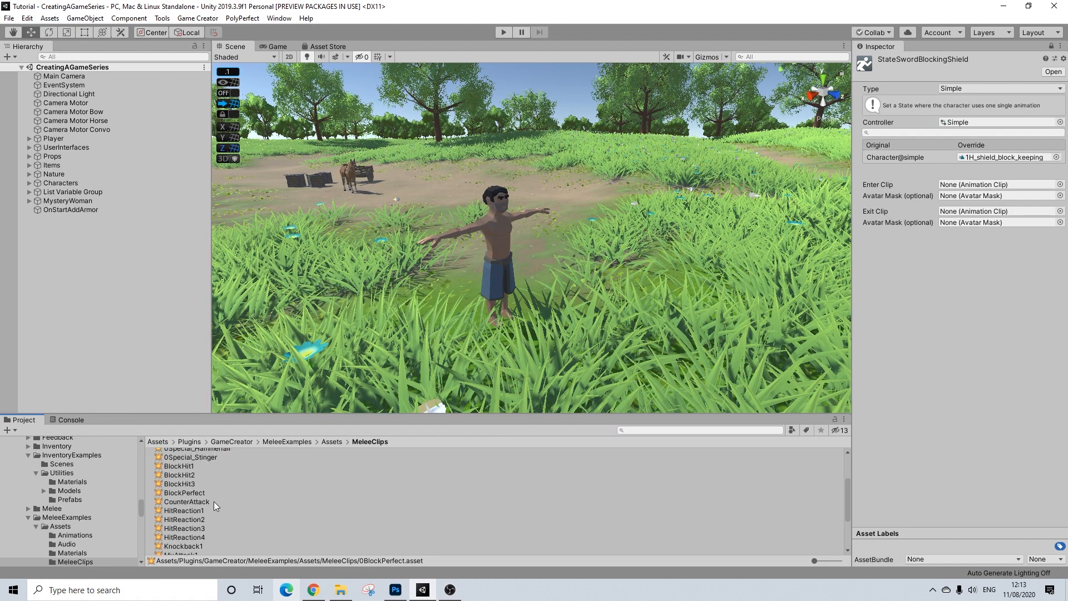
scroll(214, 502, up, 5)
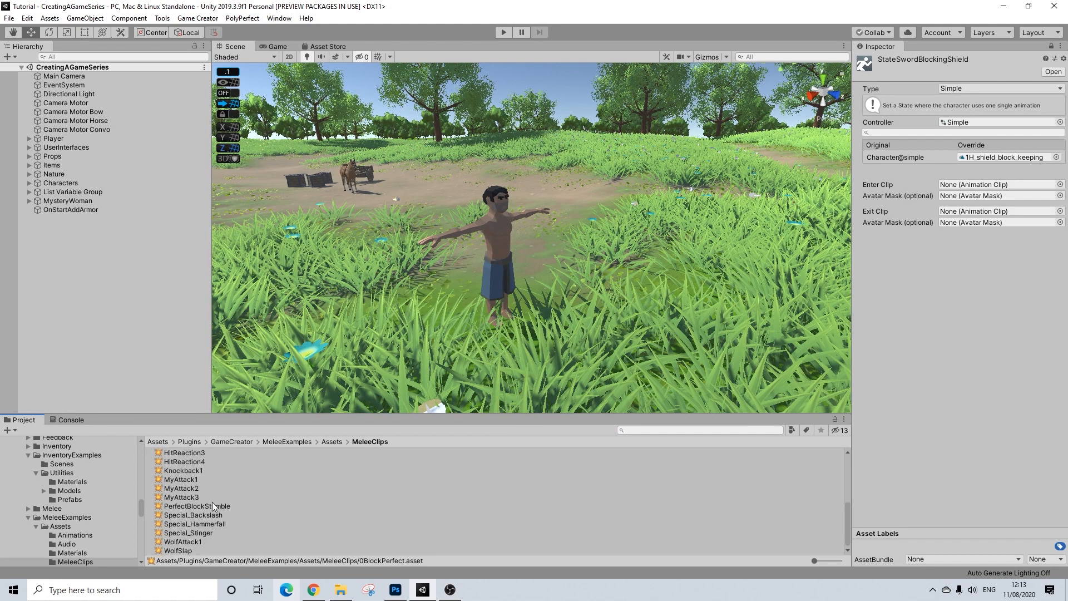
scroll(212, 501, up, 1)
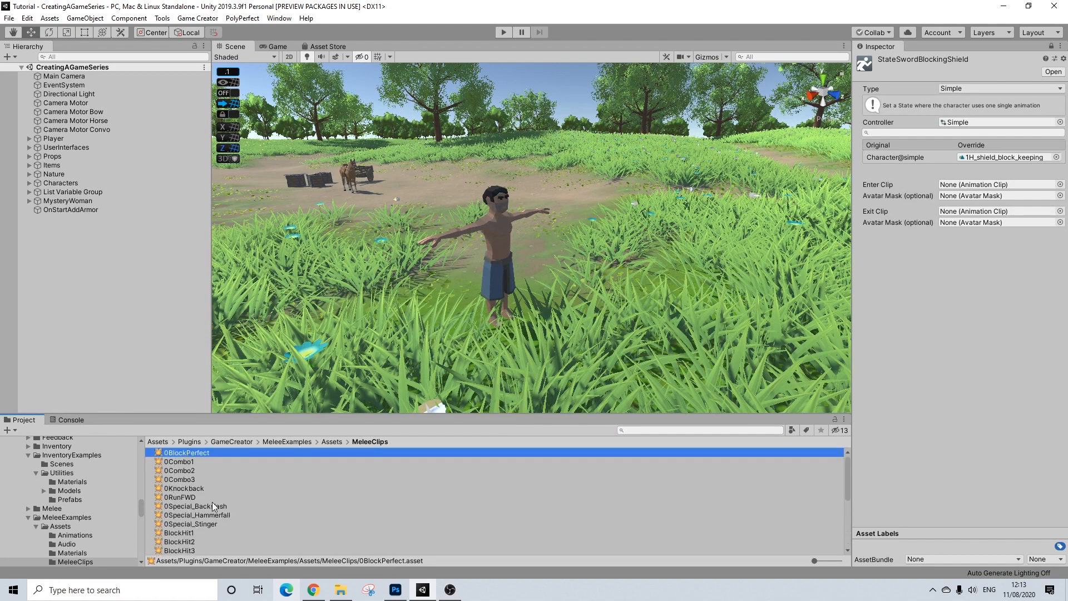
scroll(212, 501, down, 3)
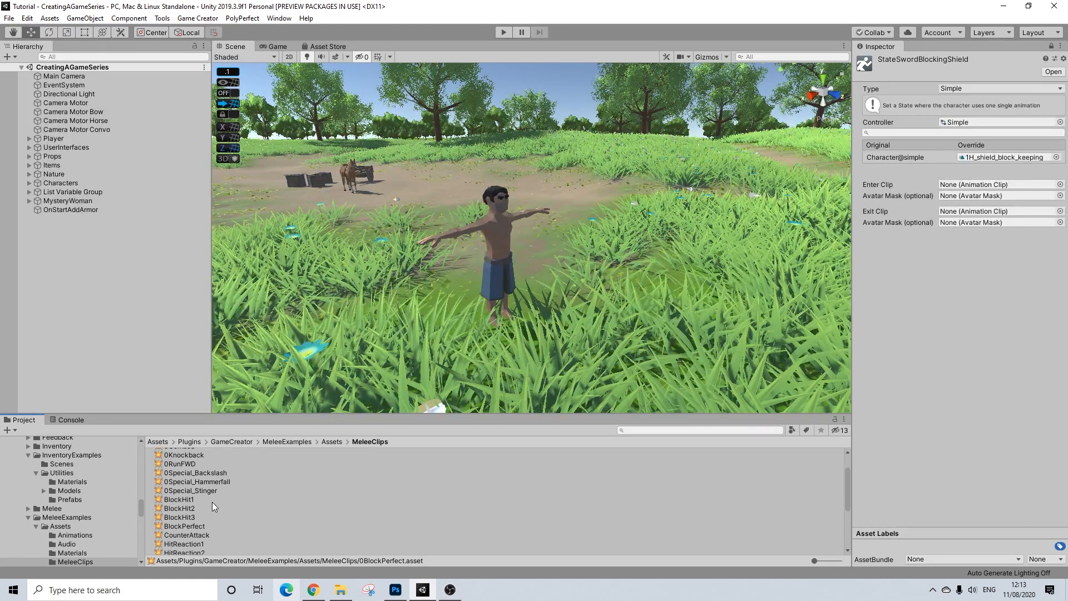
scroll(189, 503, down, 2)
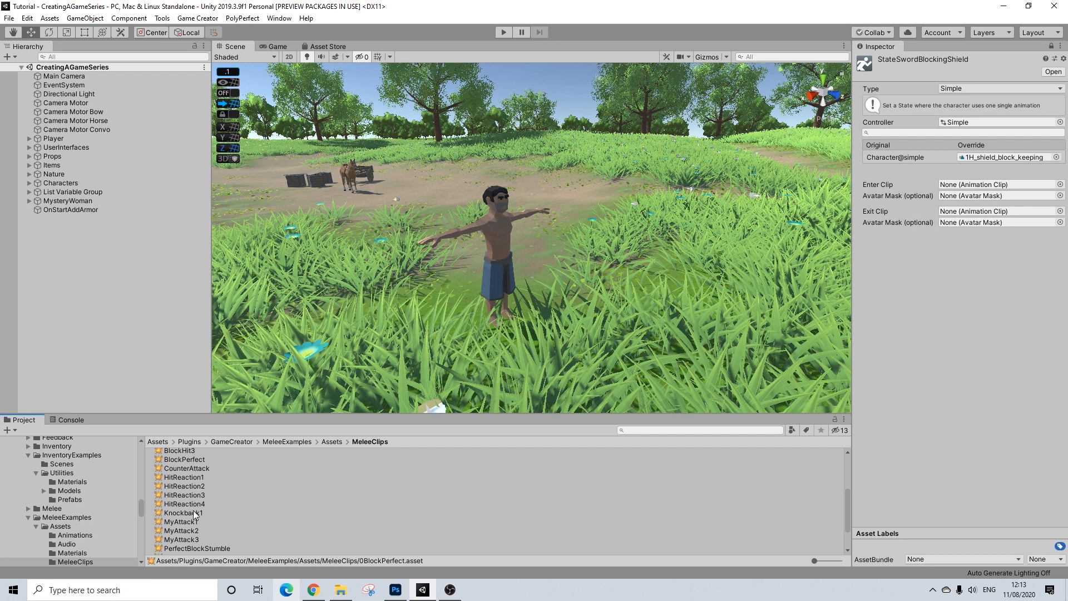
click(196, 468)
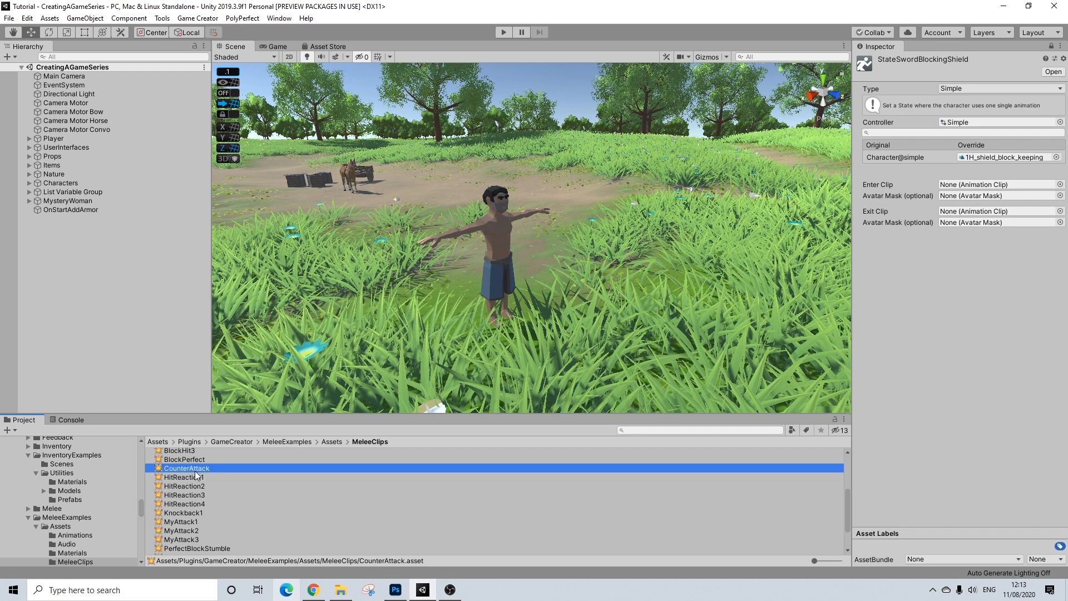
key(ctrl+d)
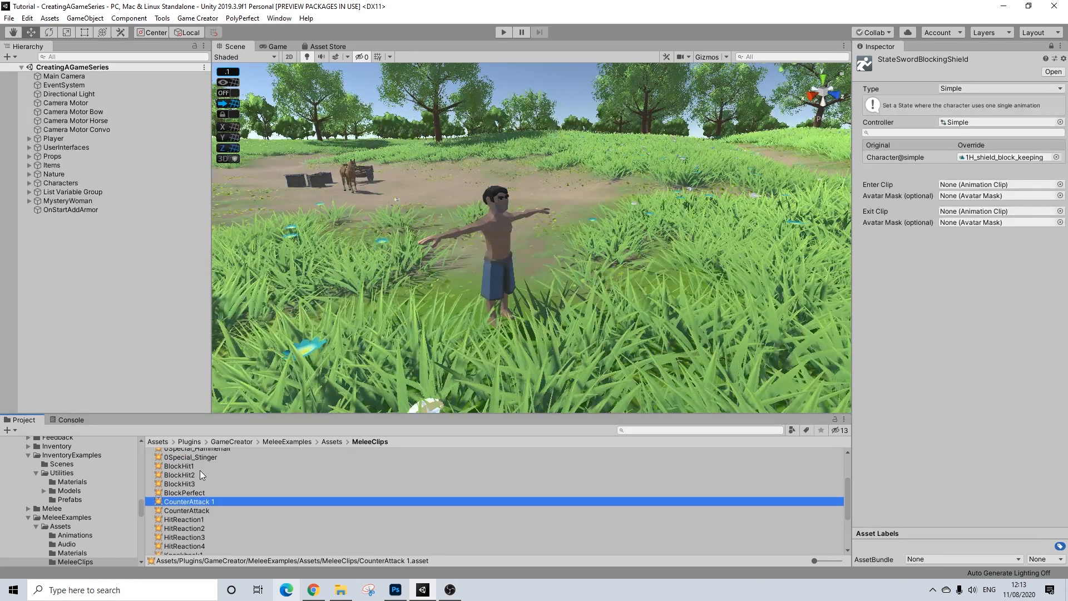
right_click(201, 502)
click(240, 250)
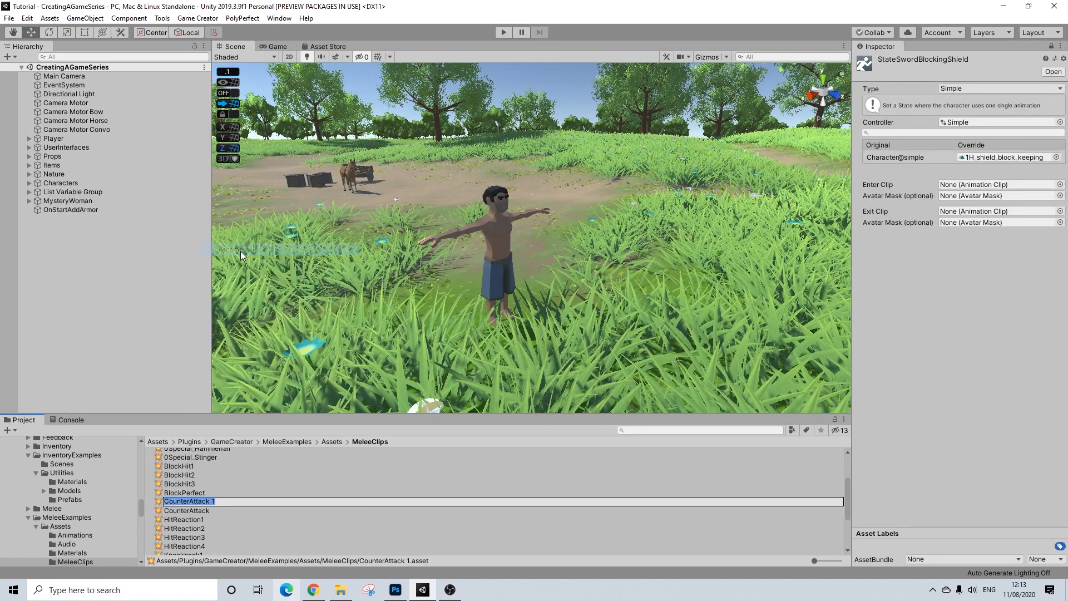
key(Home)
text(0)
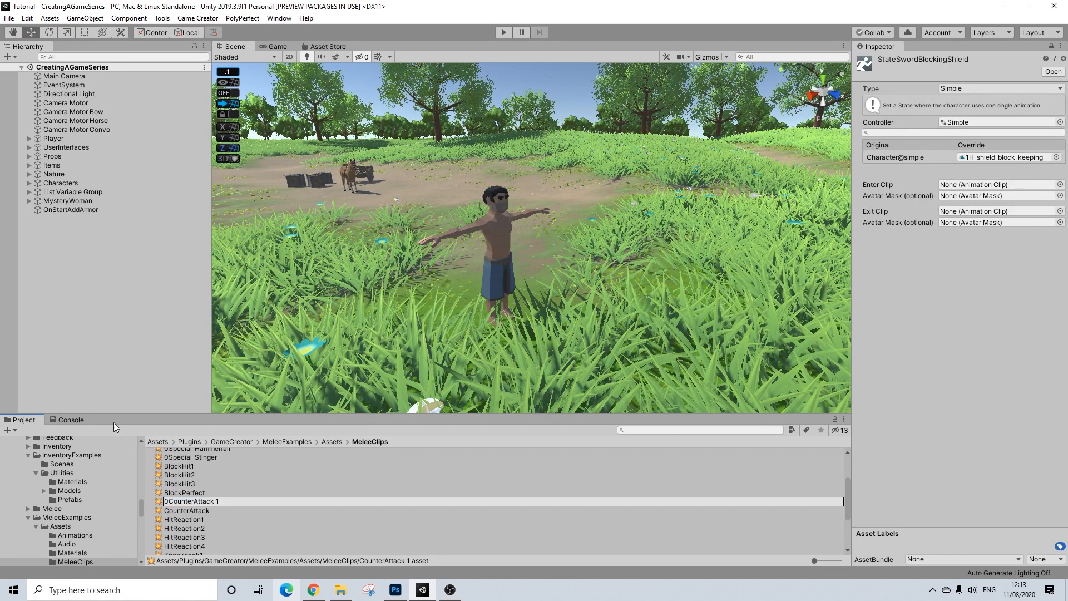
key(BackSpace)
key(BackSpace)
key(Return)
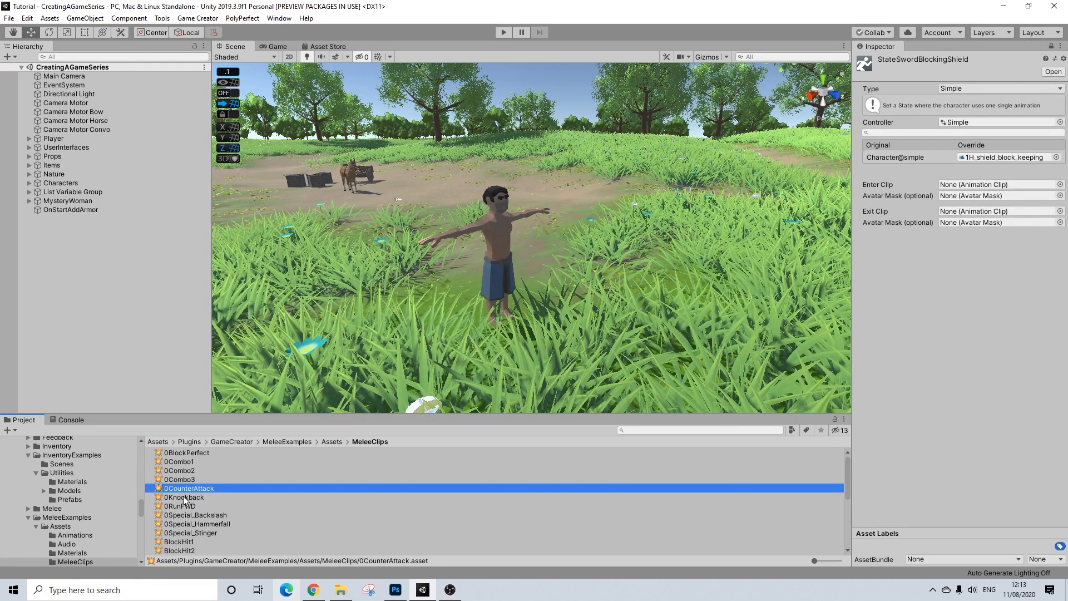
- Show the 0BlockPerfect melee clip's settings in the Inspector and lock the Inspector on it
click(189, 453)
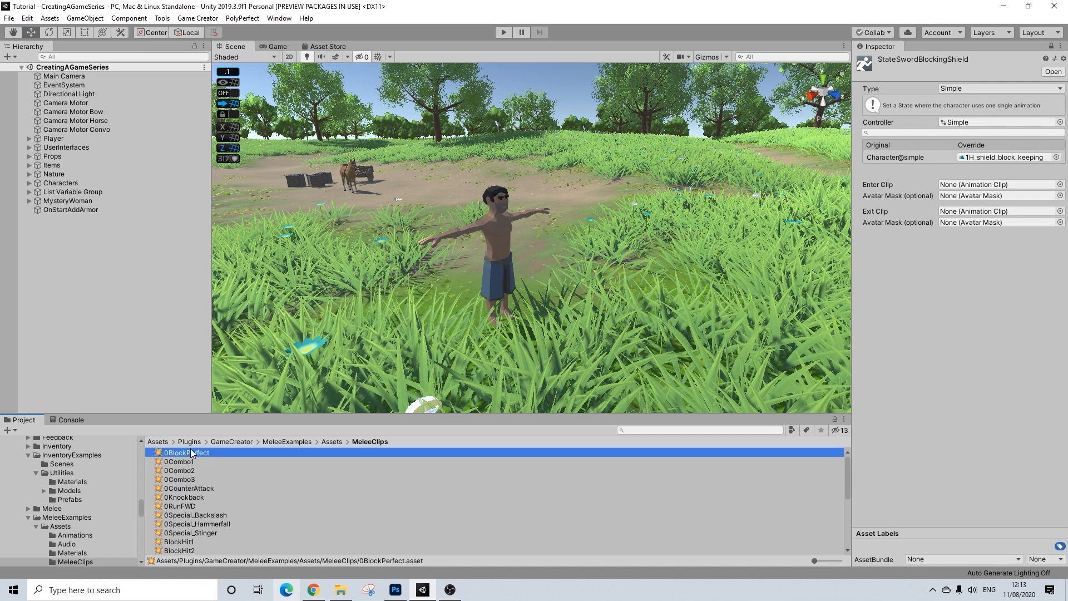
click(1050, 47)
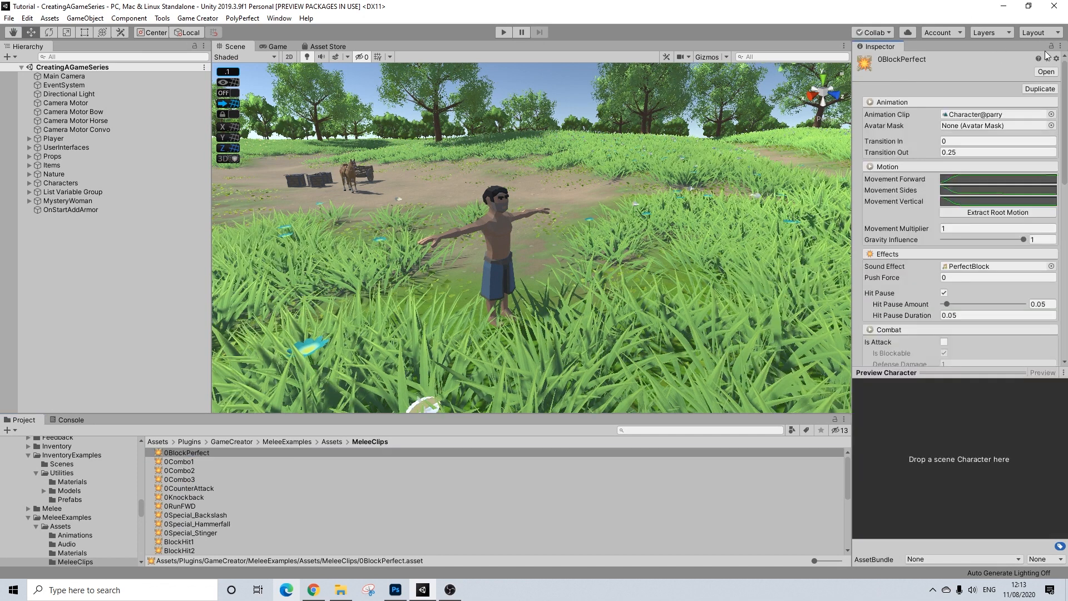
scroll(111, 482, up, 8)
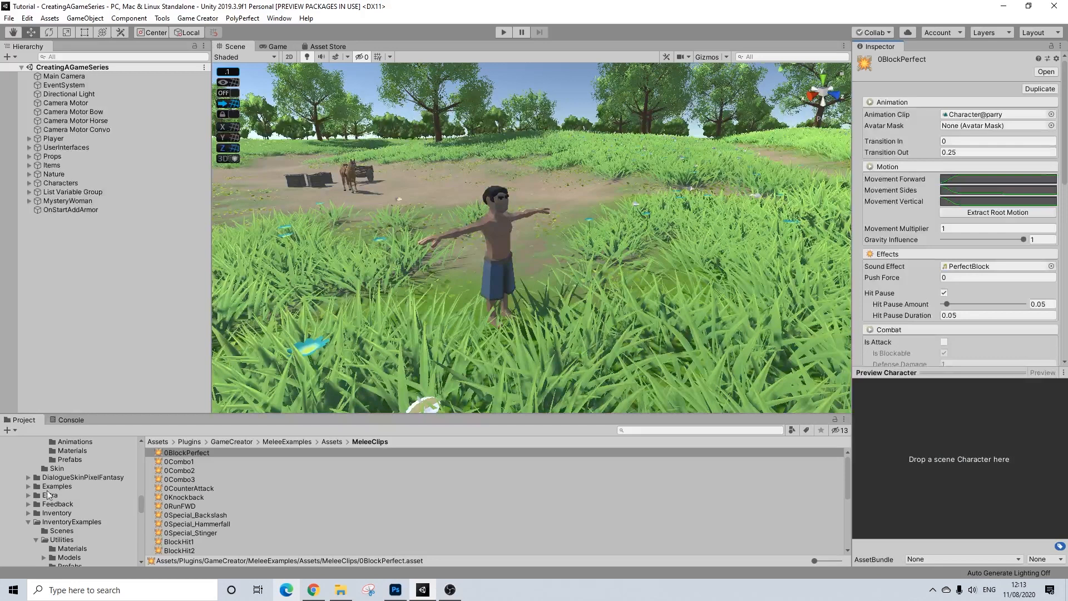
scroll(83, 499, down, 8)
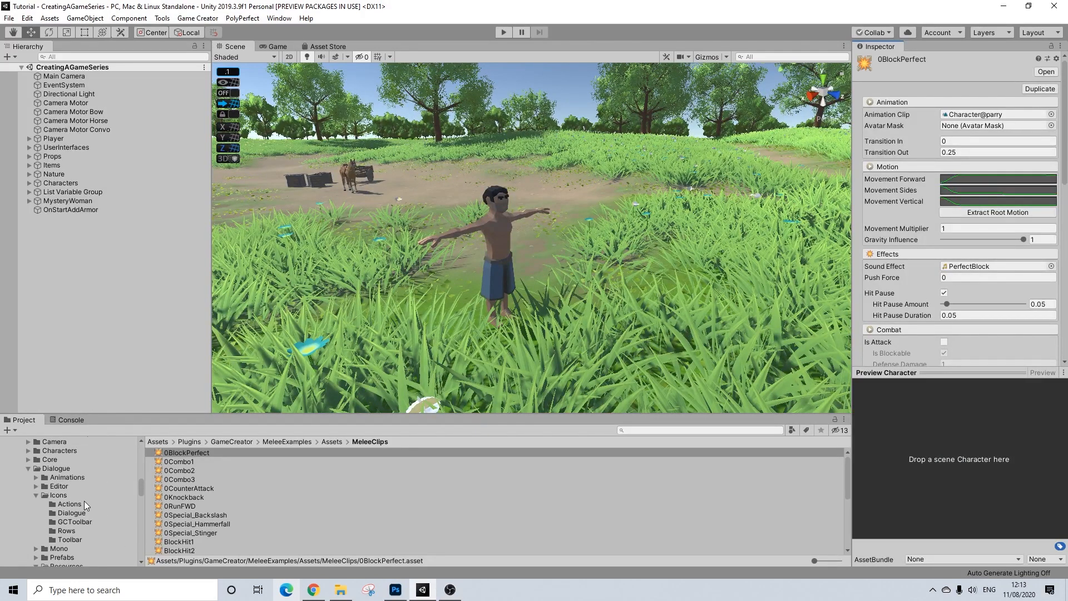
scroll(81, 516, down, 2)
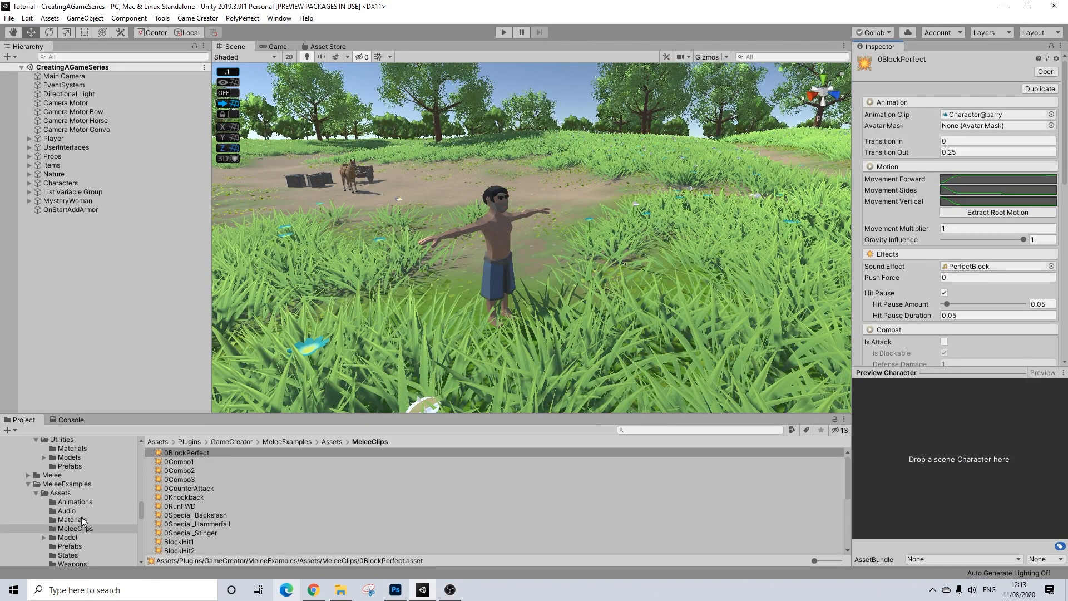
scroll(75, 511, up, 3)
scroll(75, 511, down, 1)
scroll(78, 511, down, 6)
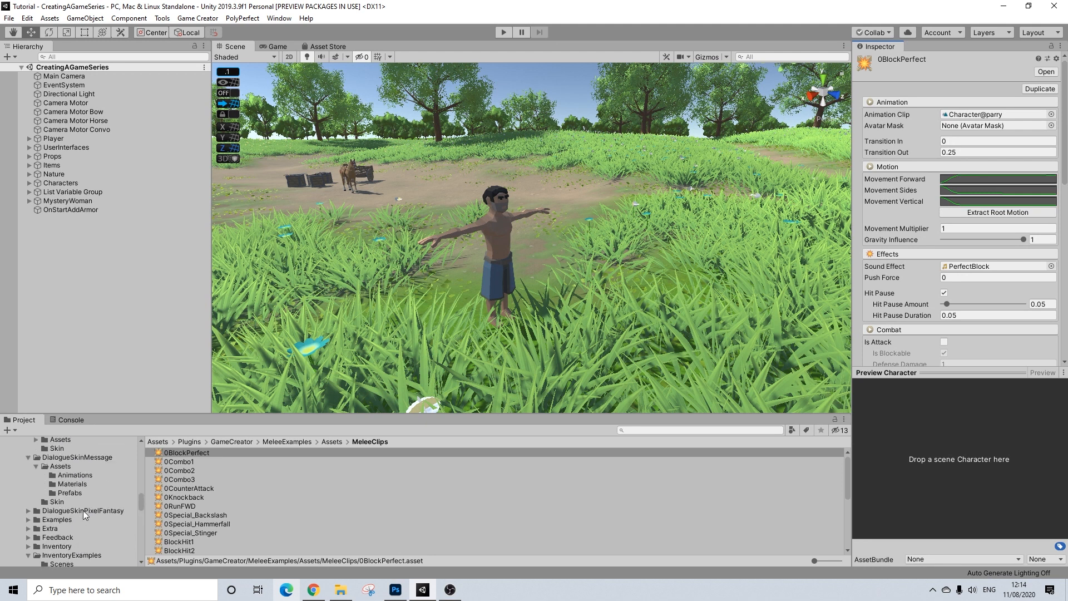
scroll(85, 509, up, 15)
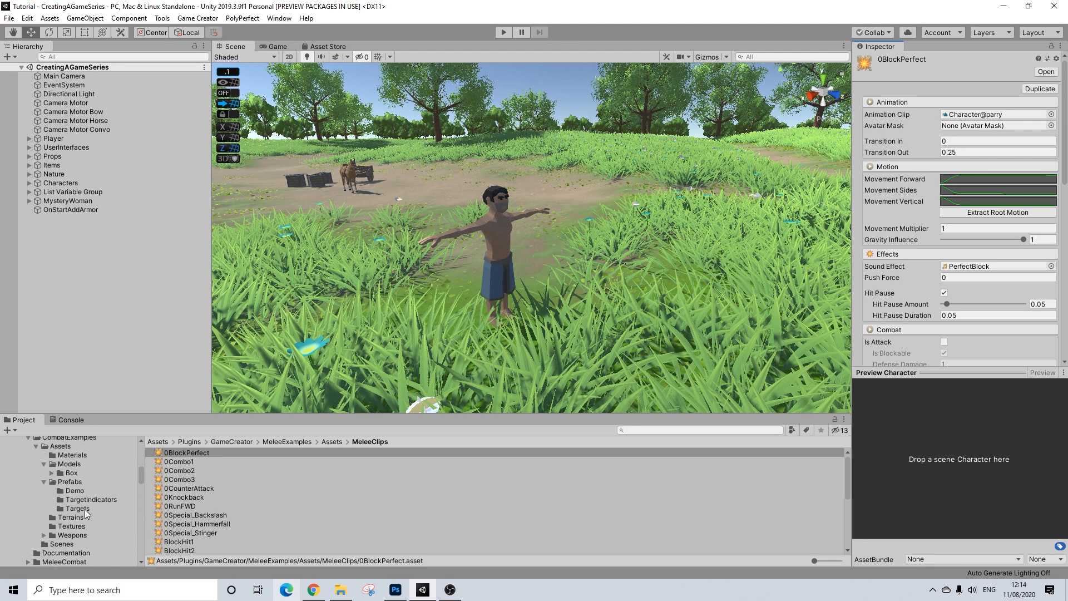
scroll(79, 509, down, 3)
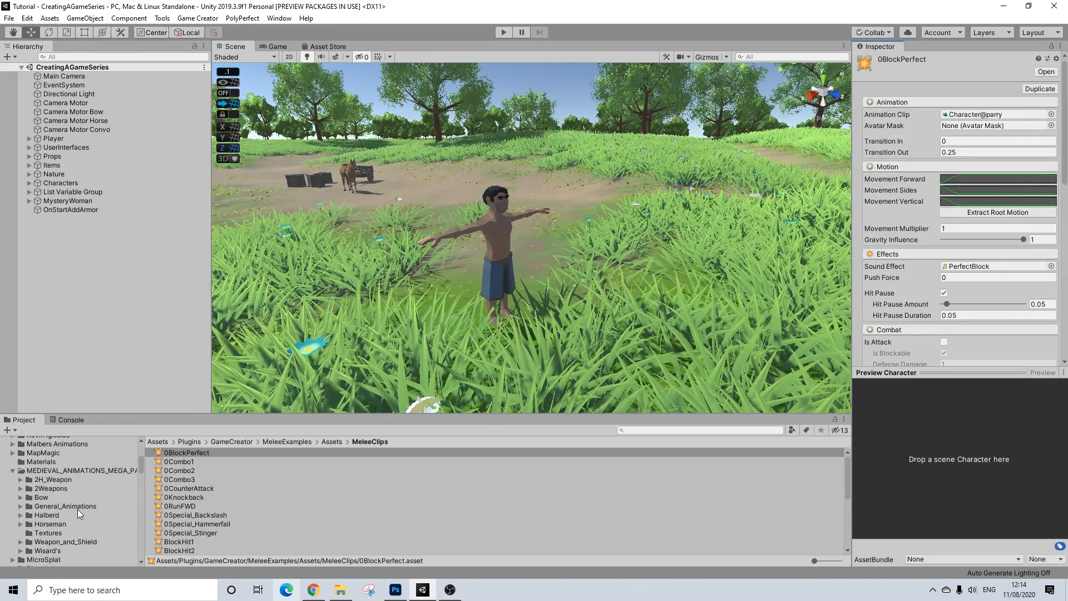
click(20, 542)
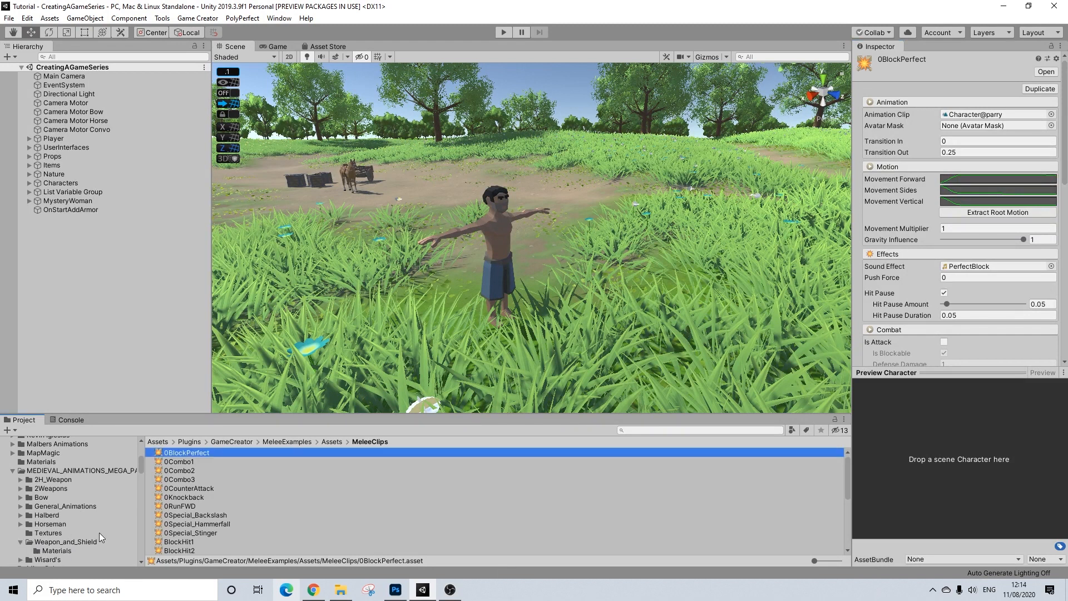
click(1050, 46)
- Set 0BlockPerfect's Animation Clip to 1H_sword_shield_blow from the Weapon_and_Shield folder and extract its root motion
scroll(78, 500, down, 1)
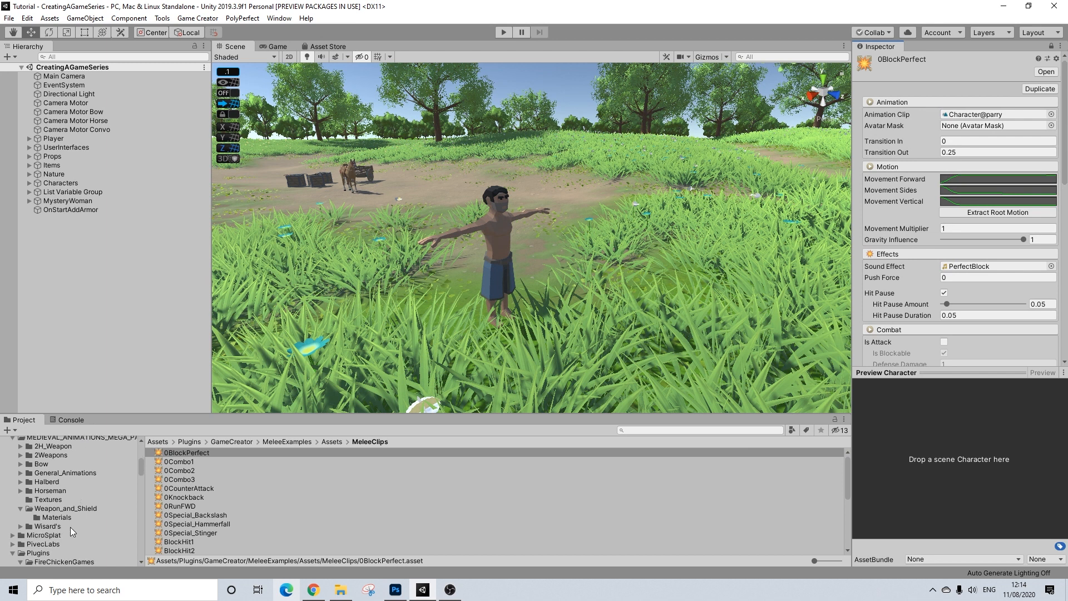
click(20, 508)
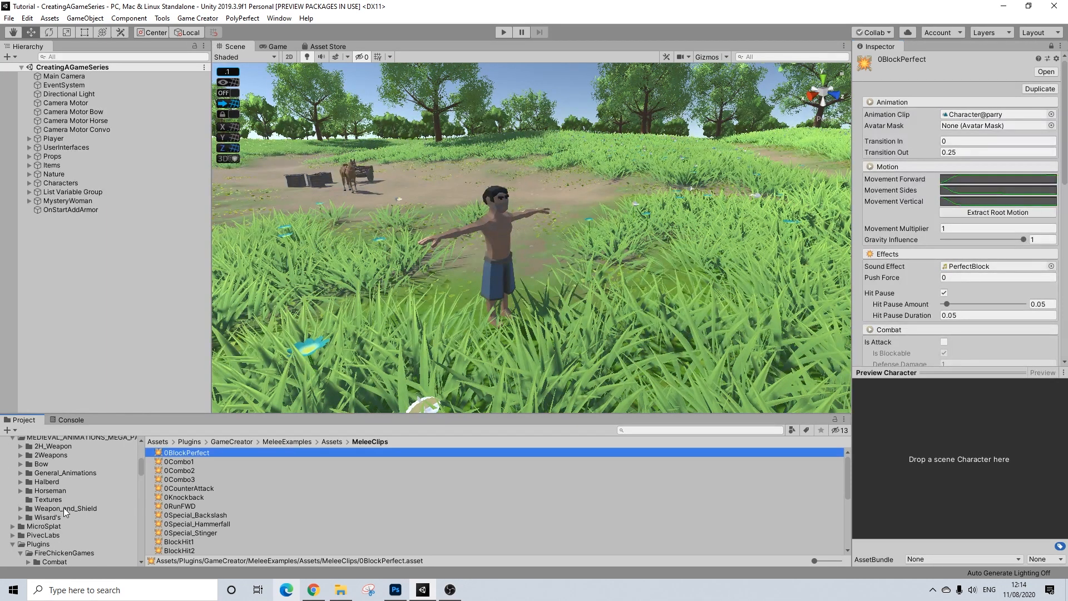
click(67, 509)
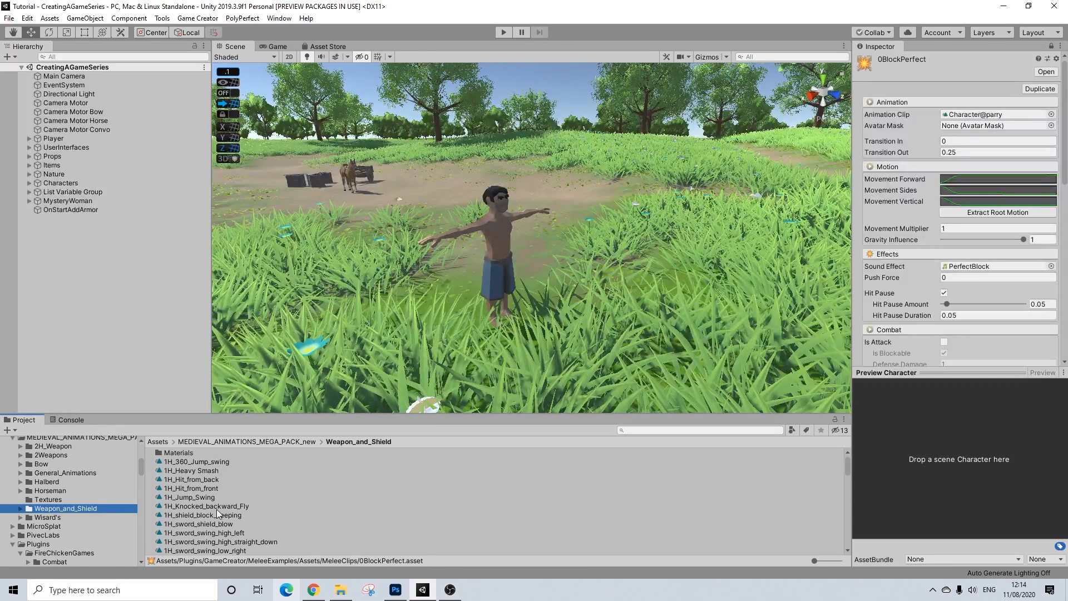
scroll(215, 514, down, 2)
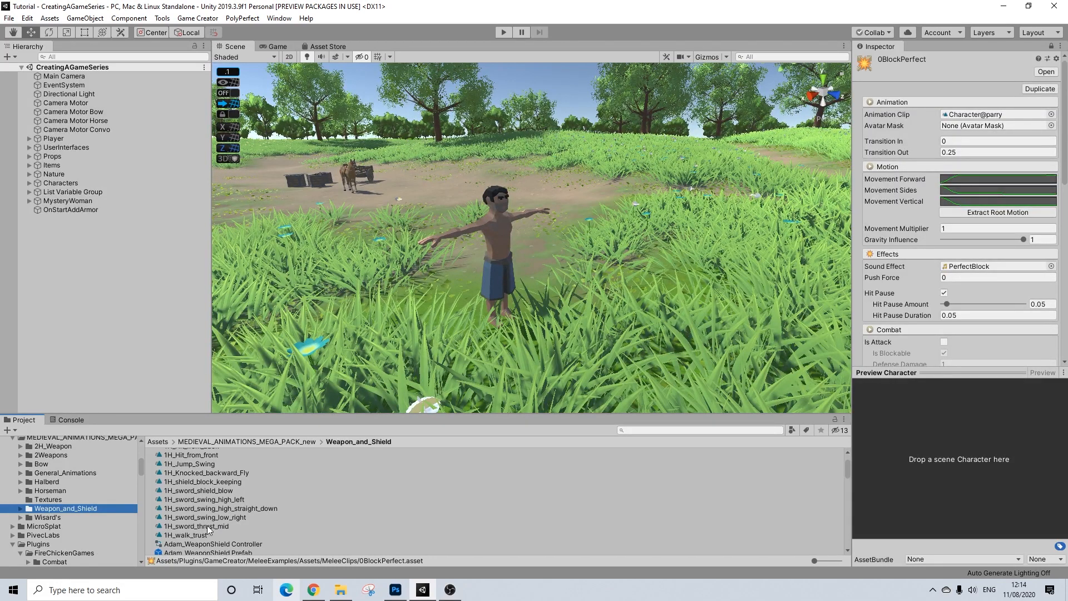
drag(221, 489, 1000, 116)
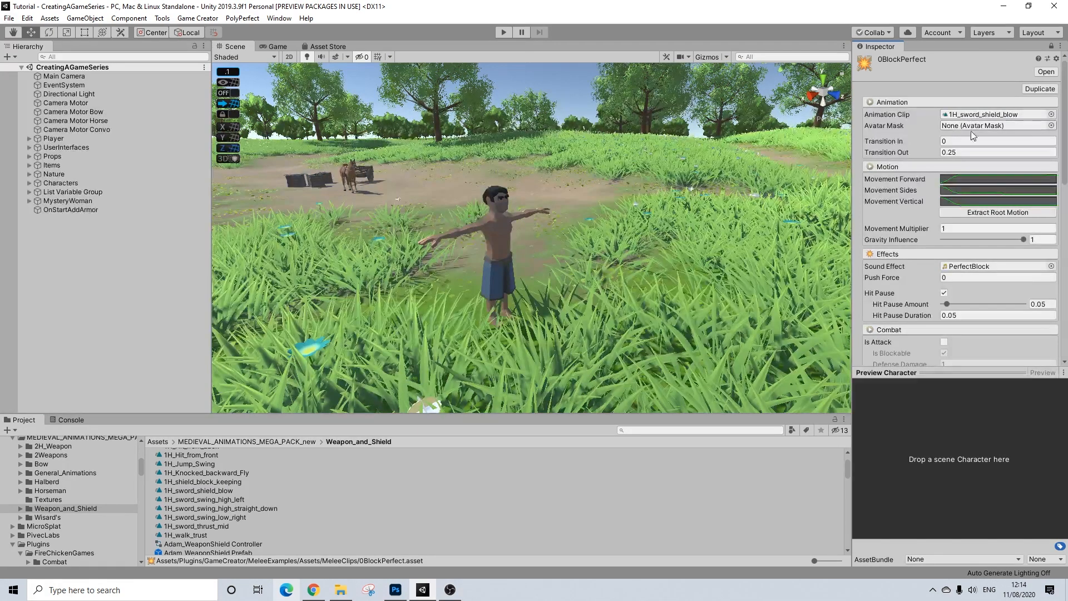
- Examine 0BlockPerfect's combat settings and its On Execute actions, from the first wait to the final PerfectBlock variable assignment
scroll(983, 212, down, 5)
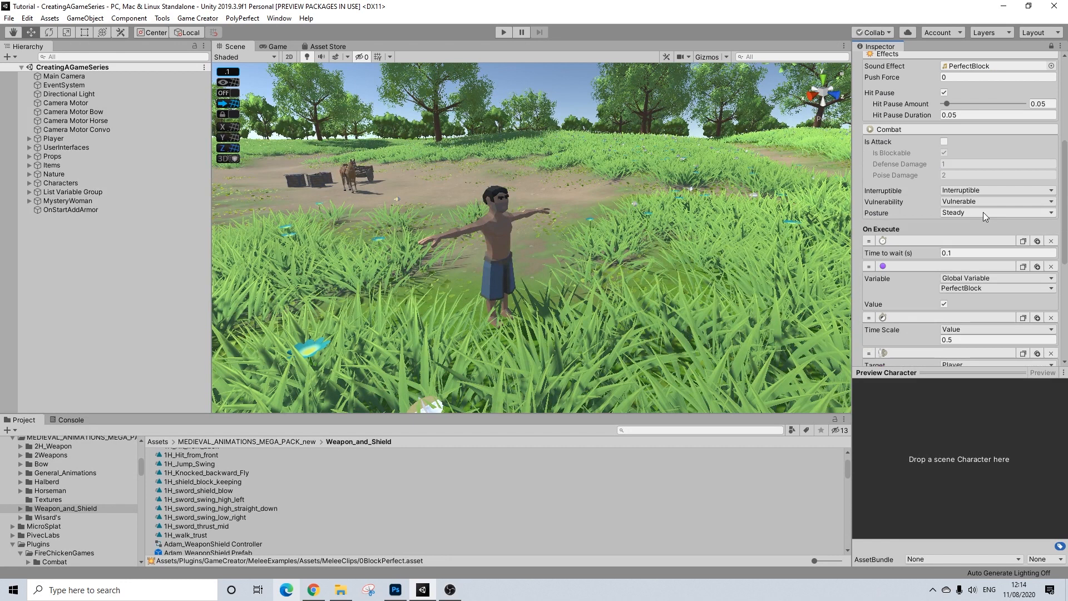
scroll(983, 212, down, 3)
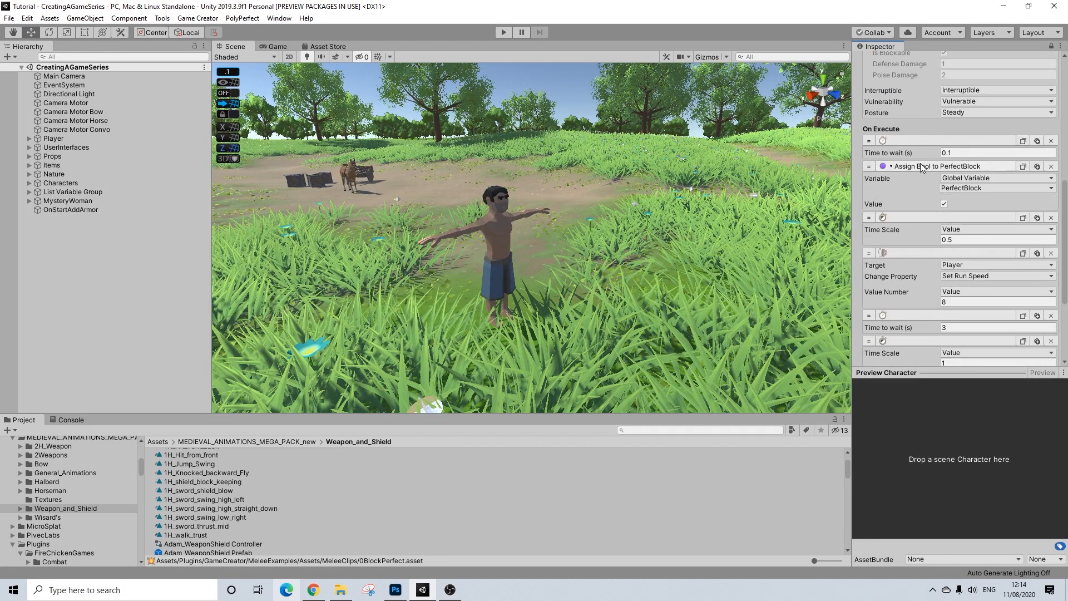
scroll(936, 196, up, 3)
scroll(934, 255, up, 5)
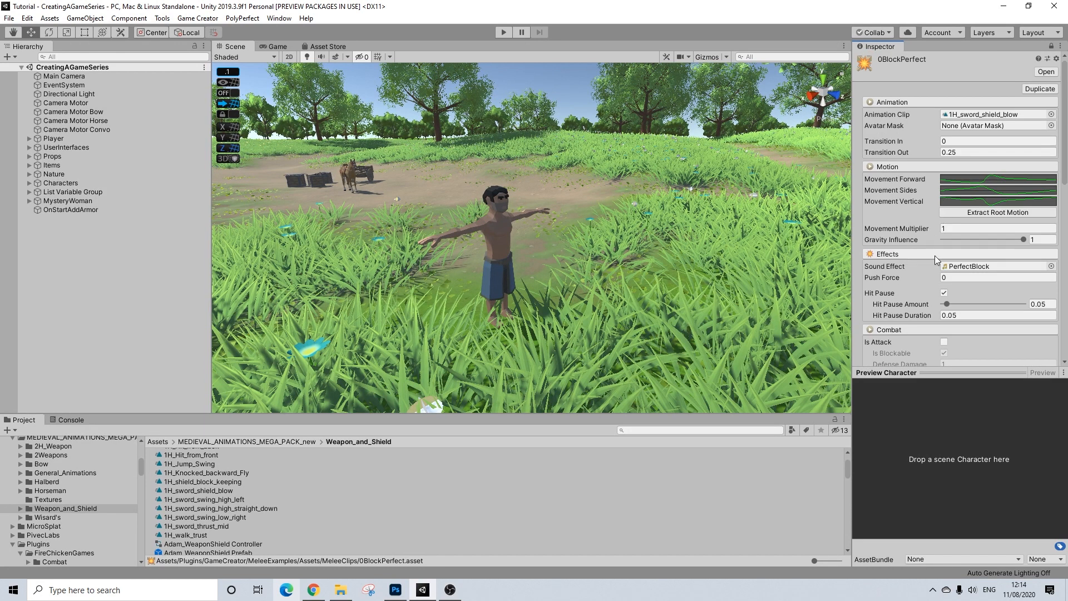
scroll(935, 259, down, 5)
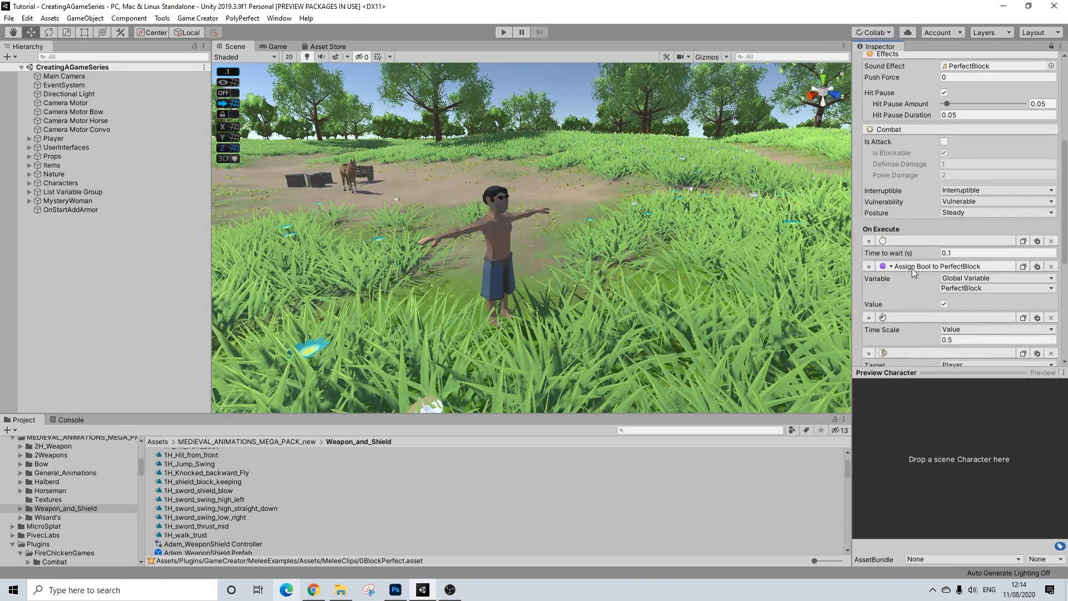
scroll(913, 319, down, 5)
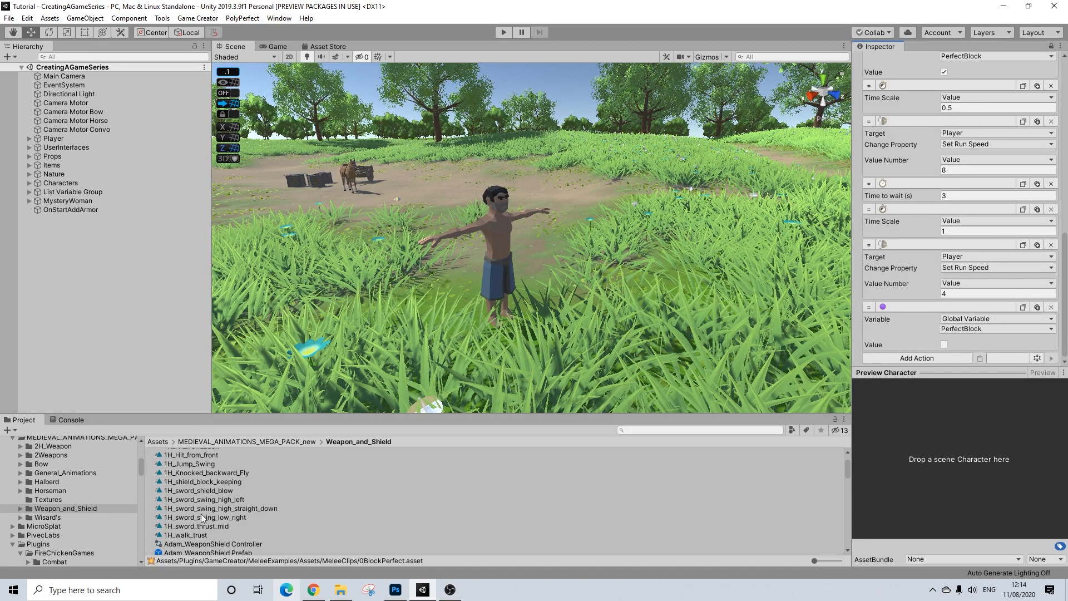
- Return to the MeleeClips folder and unlock the Inspector to show the 0Knockback clip's settings
scroll(201, 513, up, 2)
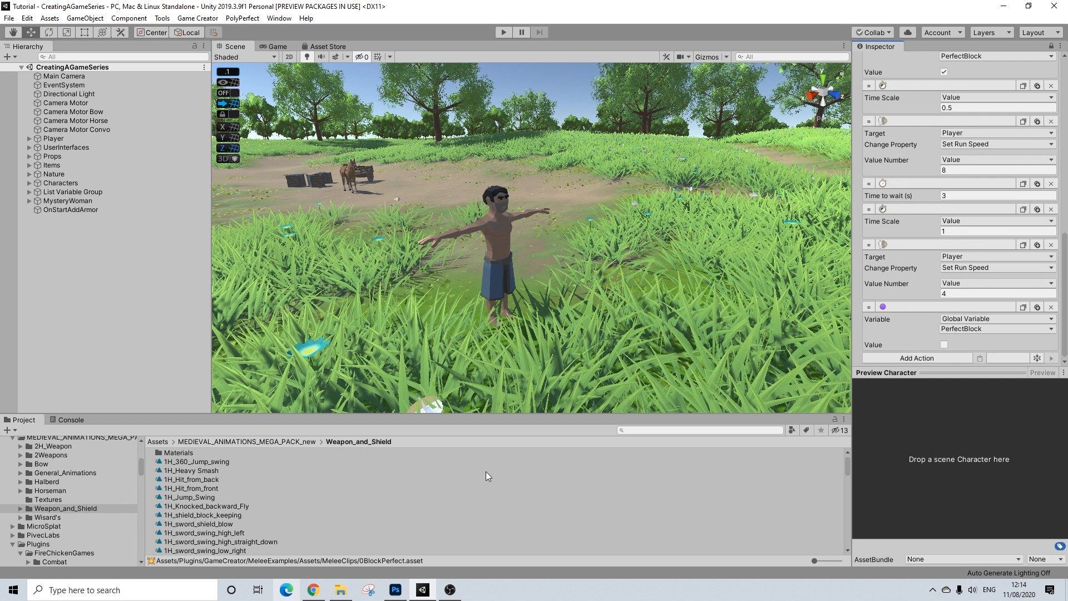
click(666, 429)
text(0)
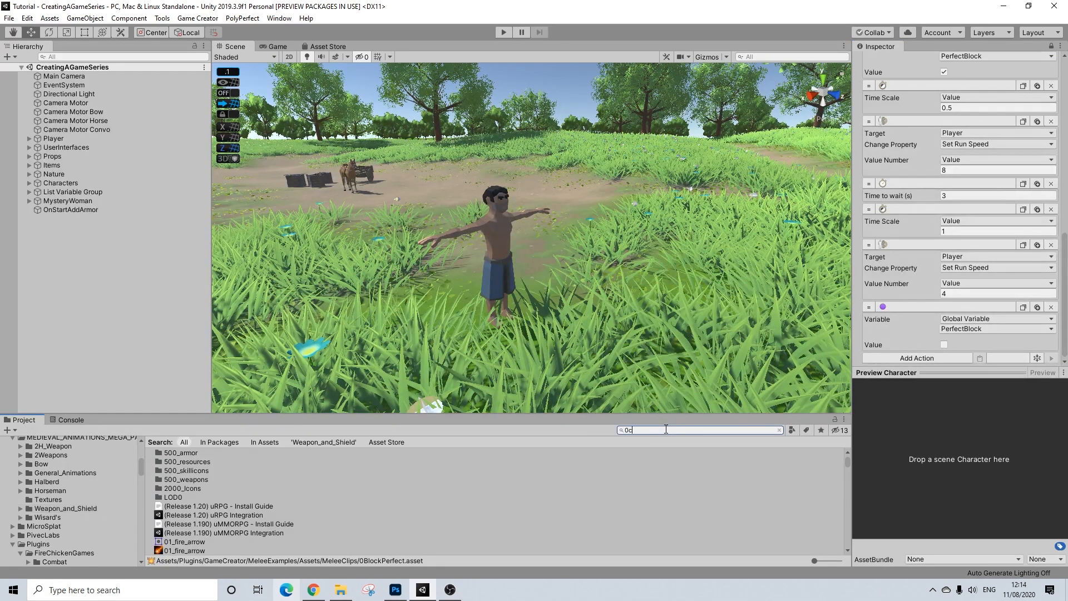
text(c)
click(169, 461)
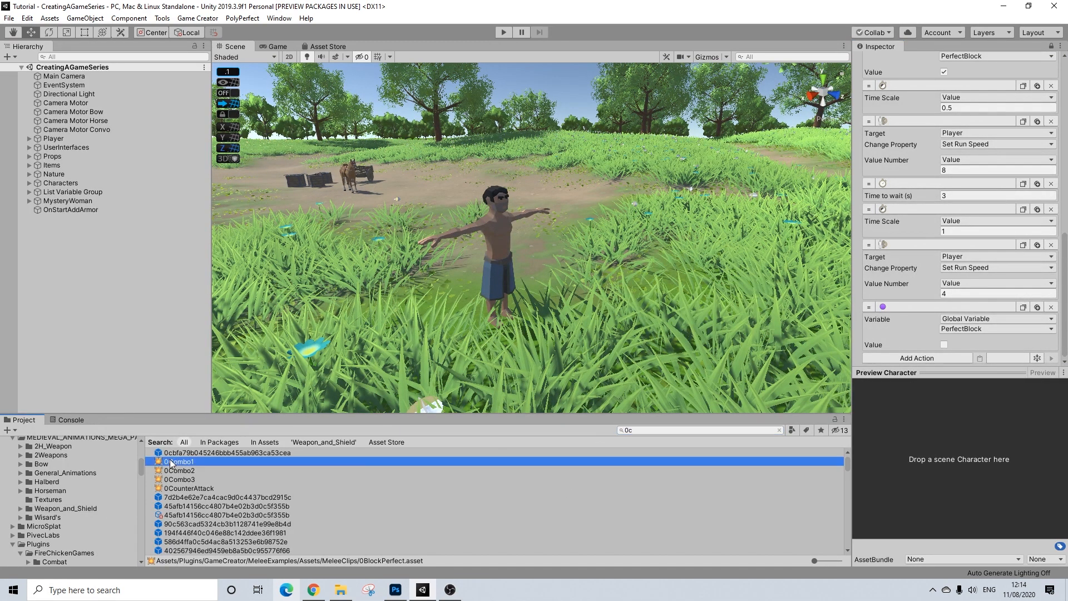
click(778, 430)
click(201, 496)
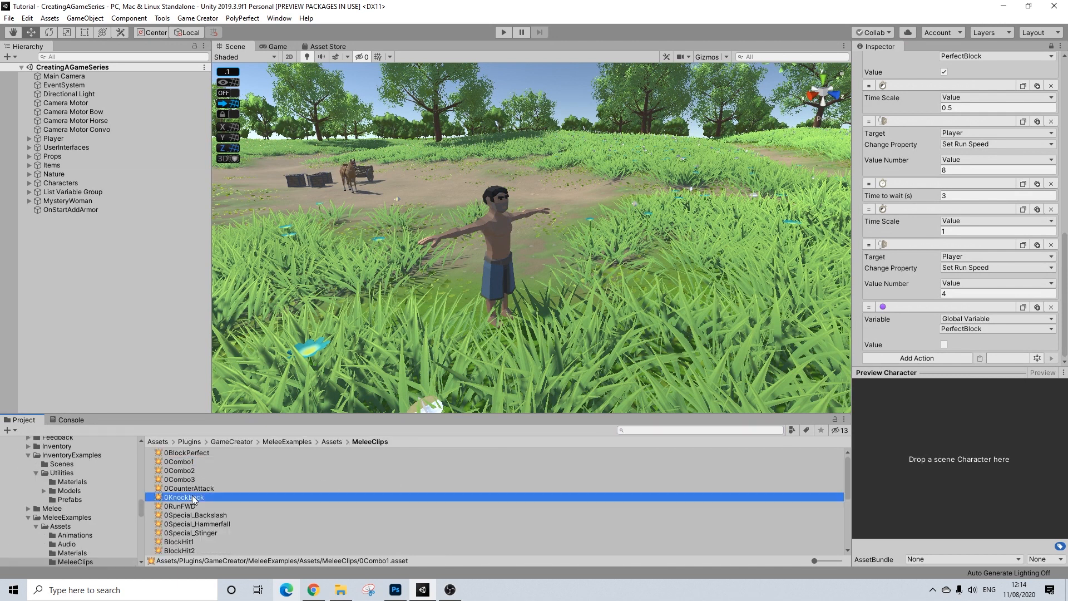
click(1051, 46)
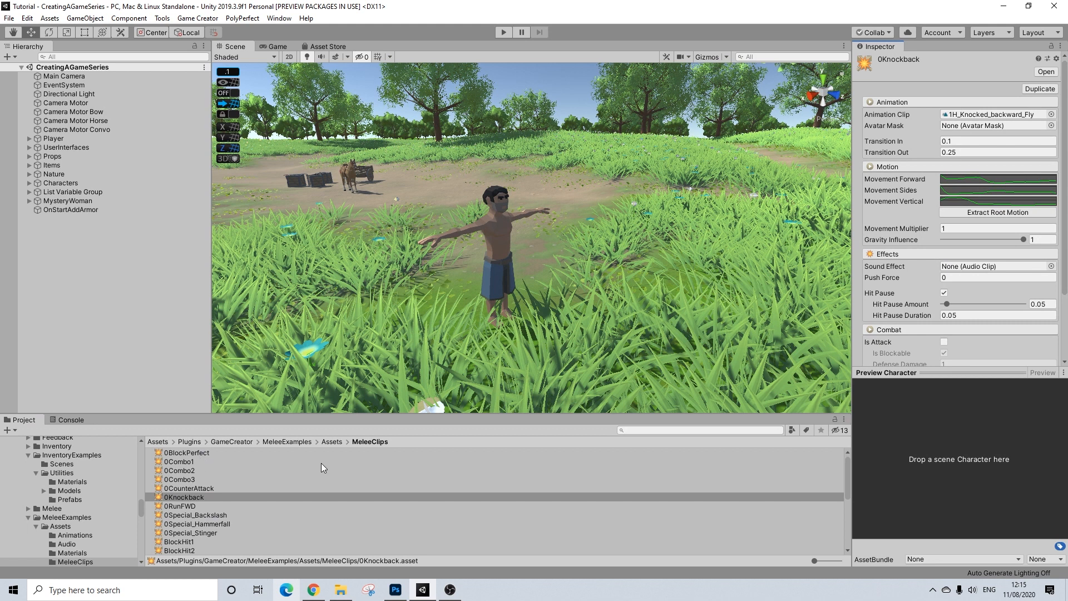
- Assign 0Knockback as the Knockback hit reaction of the MainSword+Shield weapon
click(655, 430)
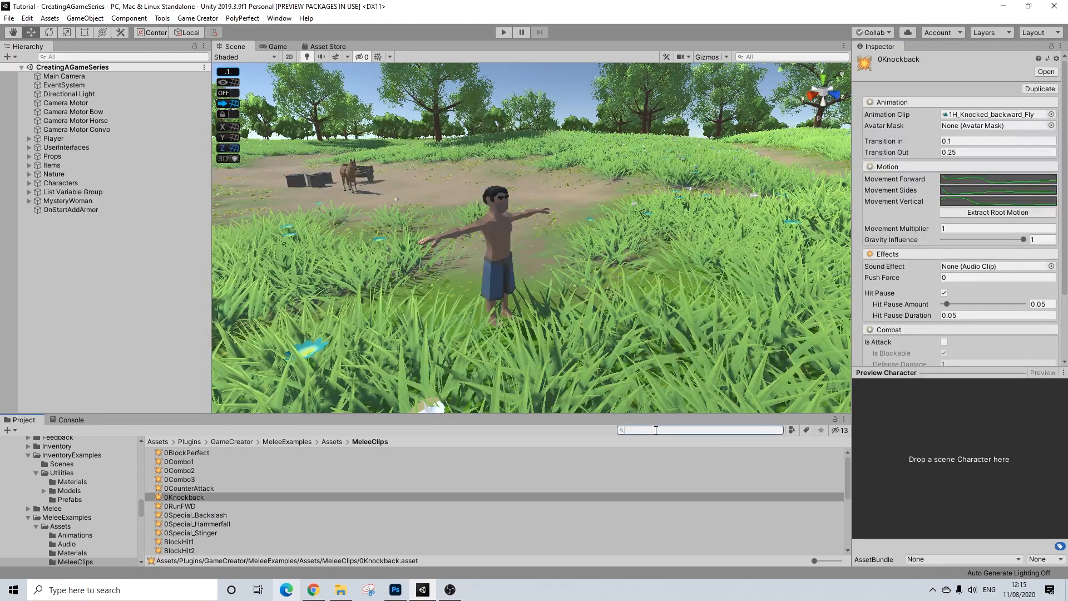
text(main)
click(203, 533)
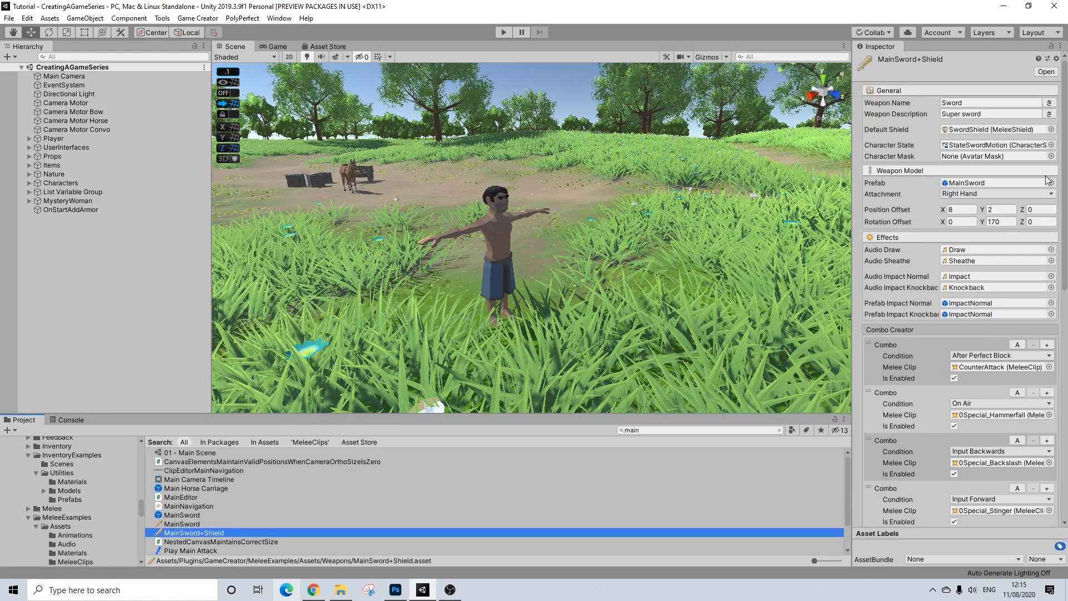
scroll(1045, 428, down, 10)
scroll(1045, 428, down, 3)
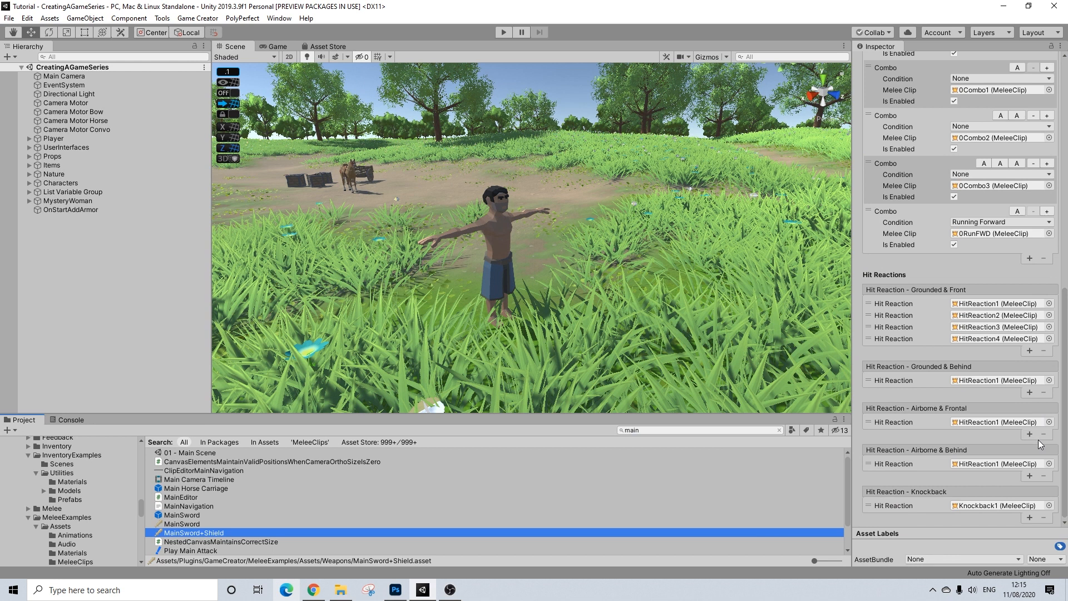
click(1049, 506)
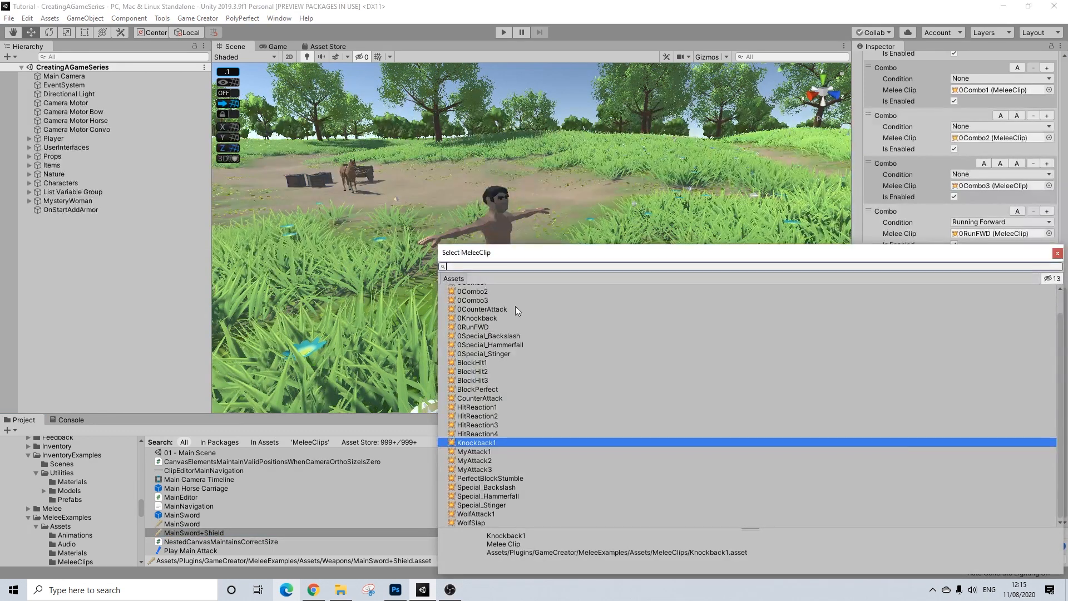
click(476, 318)
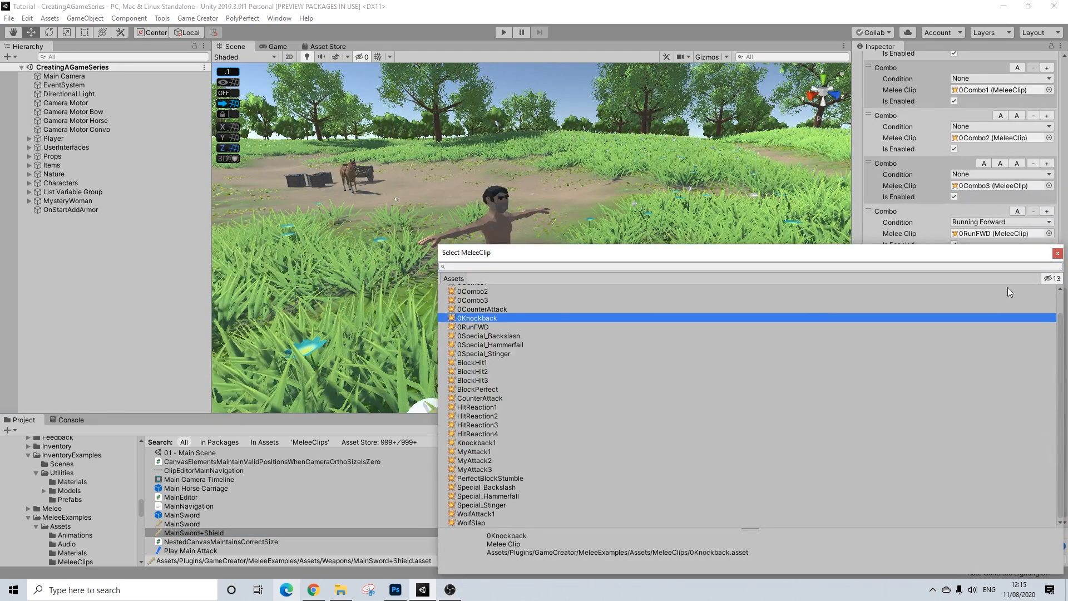
click(1057, 254)
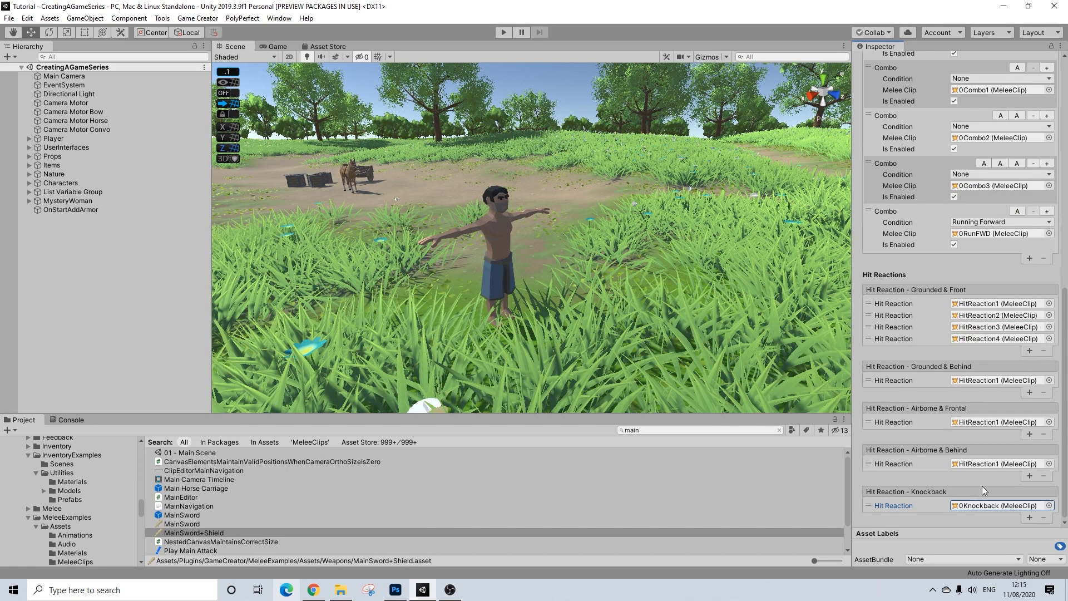
- Set the Melee Clip of MainSword+Shield's After Perfect Block combo to 0CounterAttack
scroll(985, 490, up, 6)
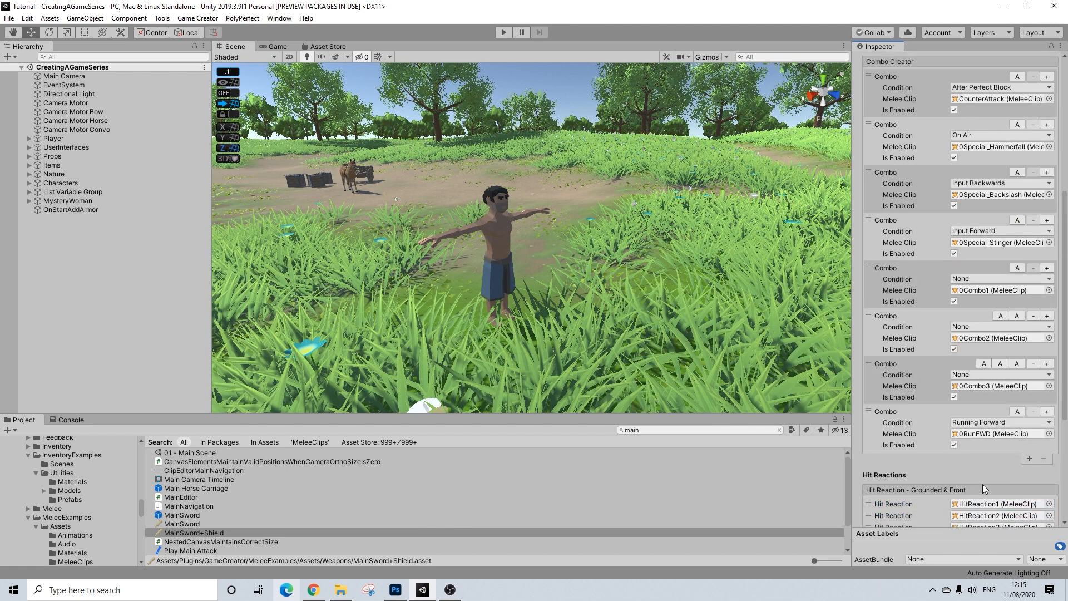
click(1049, 99)
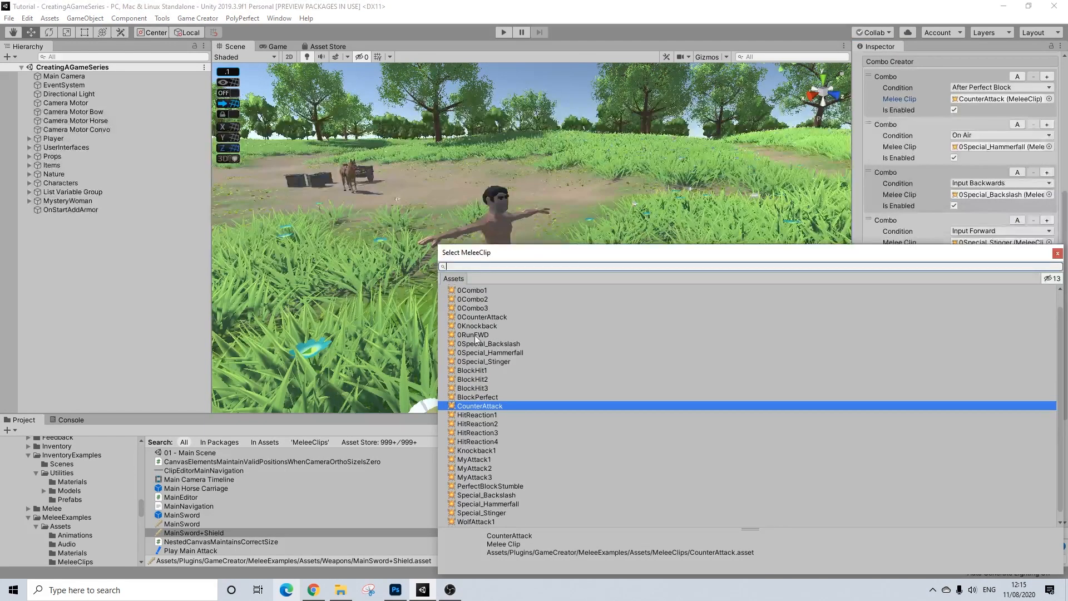
click(484, 316)
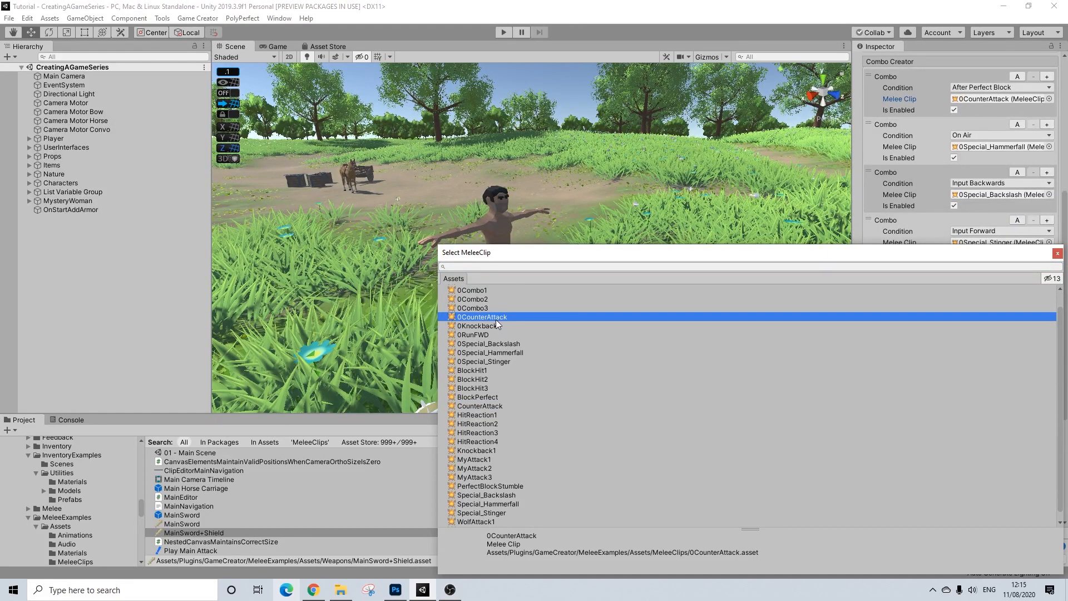
click(1057, 254)
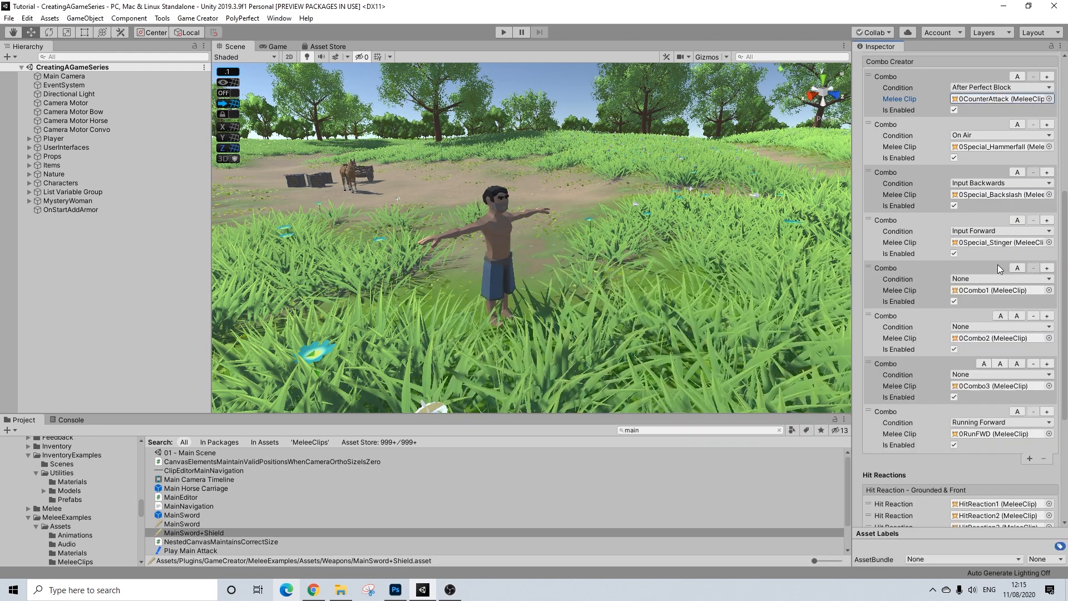
scroll(995, 342, down, 6)
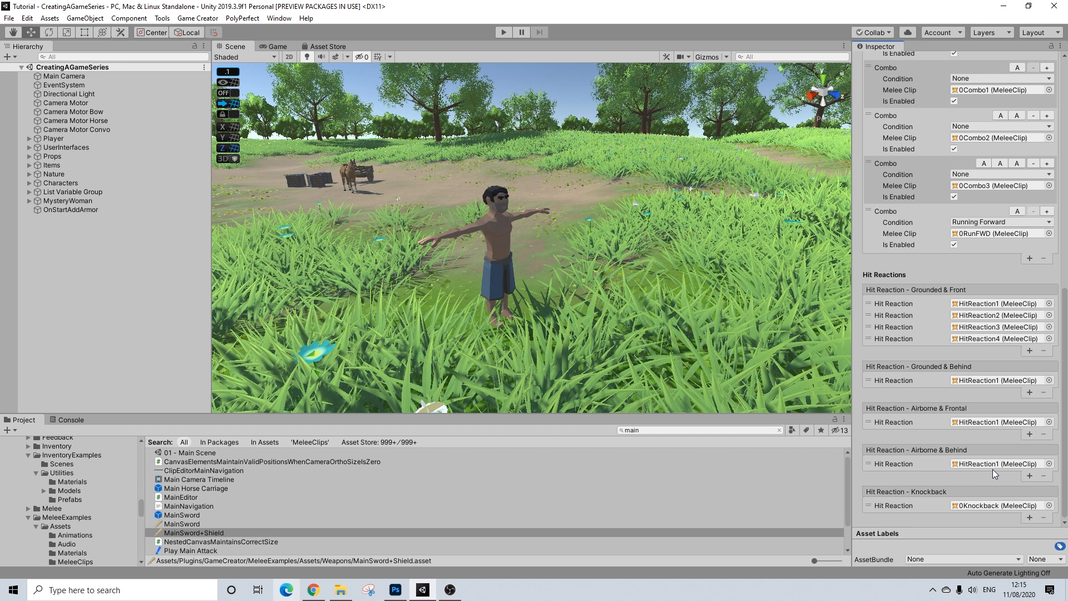
scroll(989, 430, up, 15)
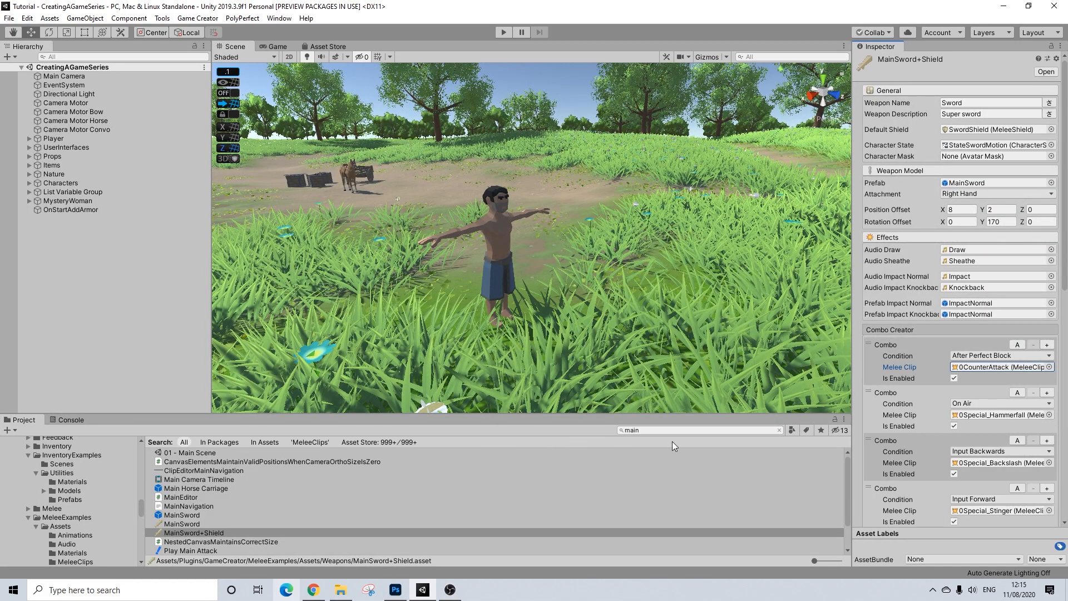
- Locate the 0CounterAttack clip and preview the 1H_5X_Combo_move_forward animation from the Weapon_and_Shield folder
click(975, 367)
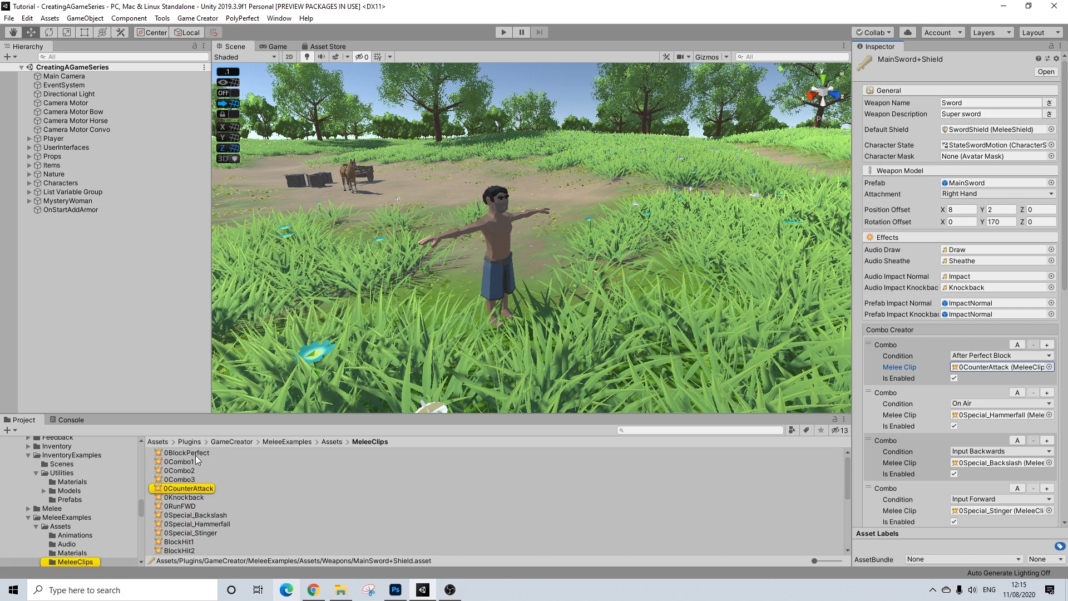
click(189, 488)
scroll(82, 498, up, 10)
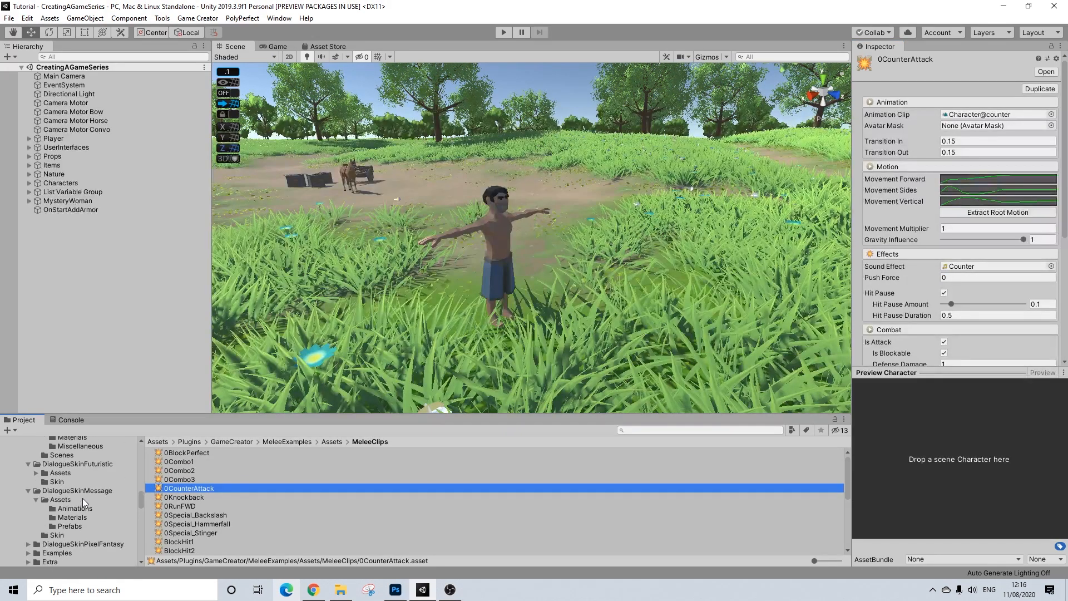
scroll(85, 498, up, 4)
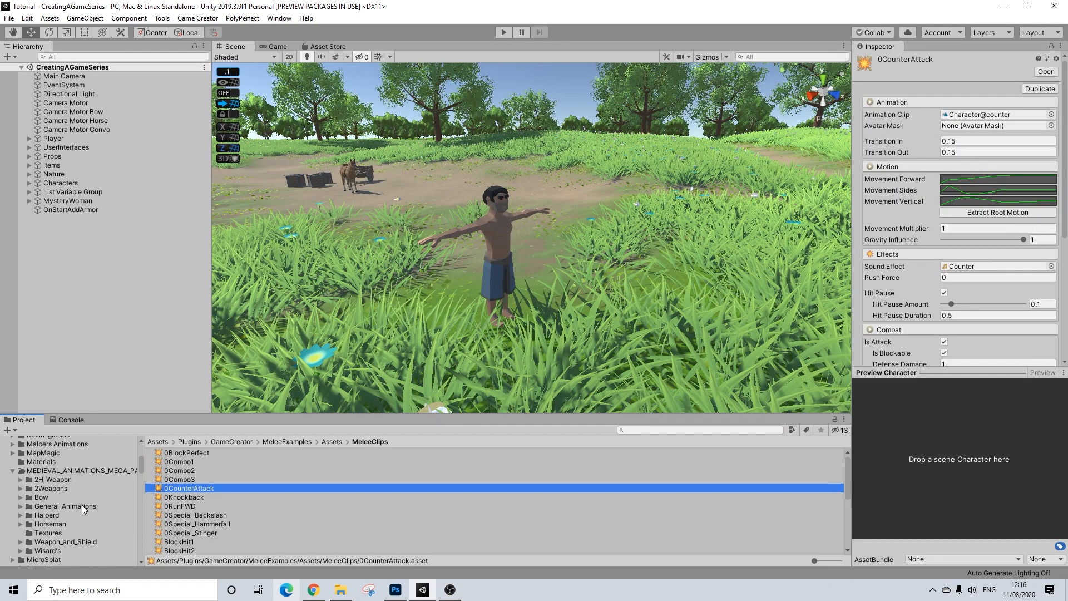
click(61, 542)
scroll(217, 508, down, 3)
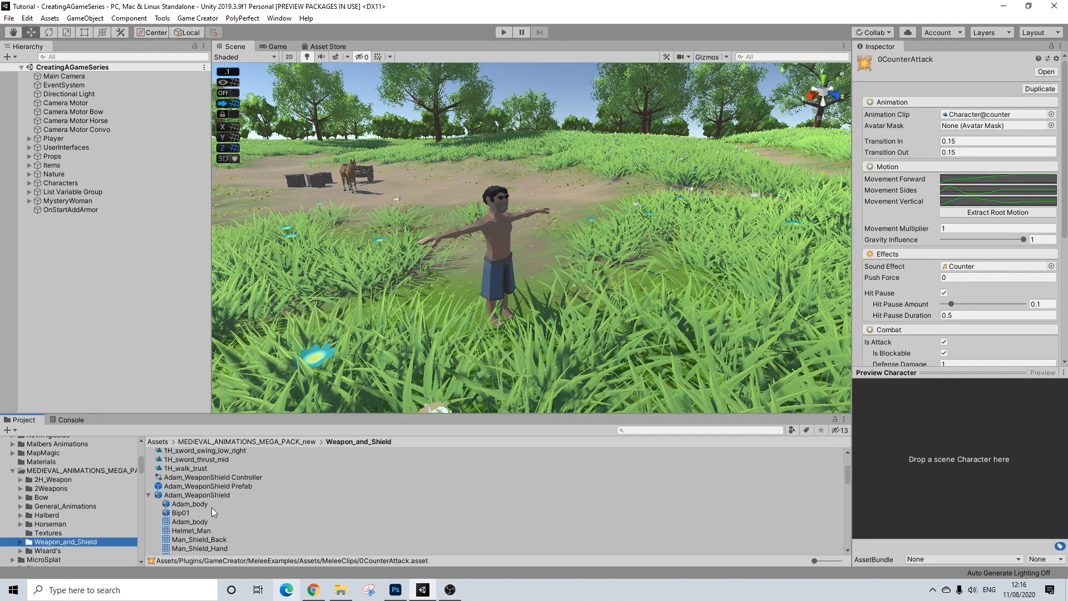
scroll(204, 492, down, 3)
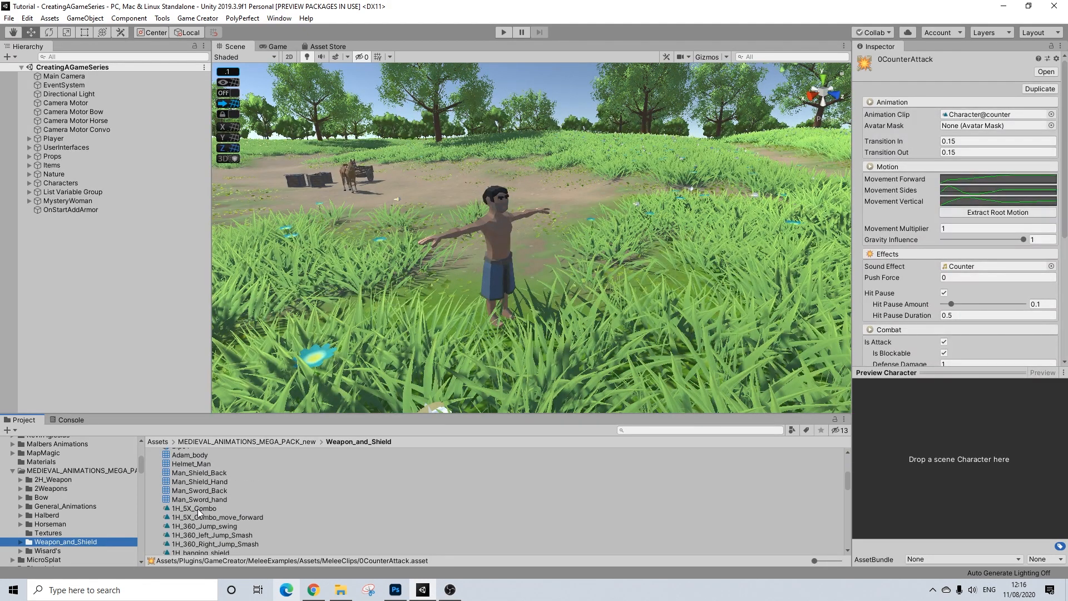
click(198, 509)
click(223, 517)
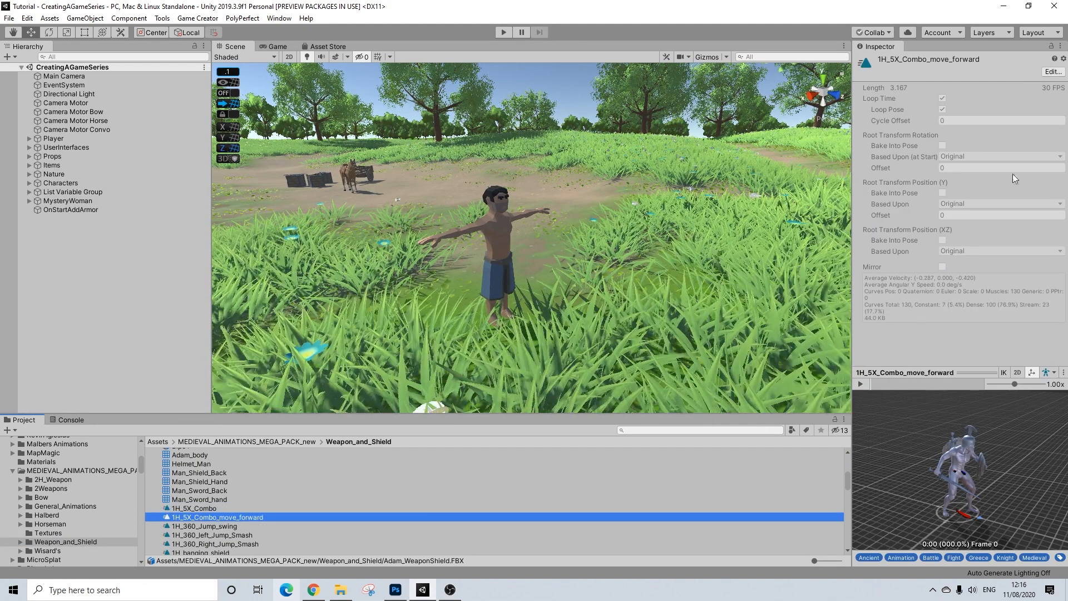
click(865, 386)
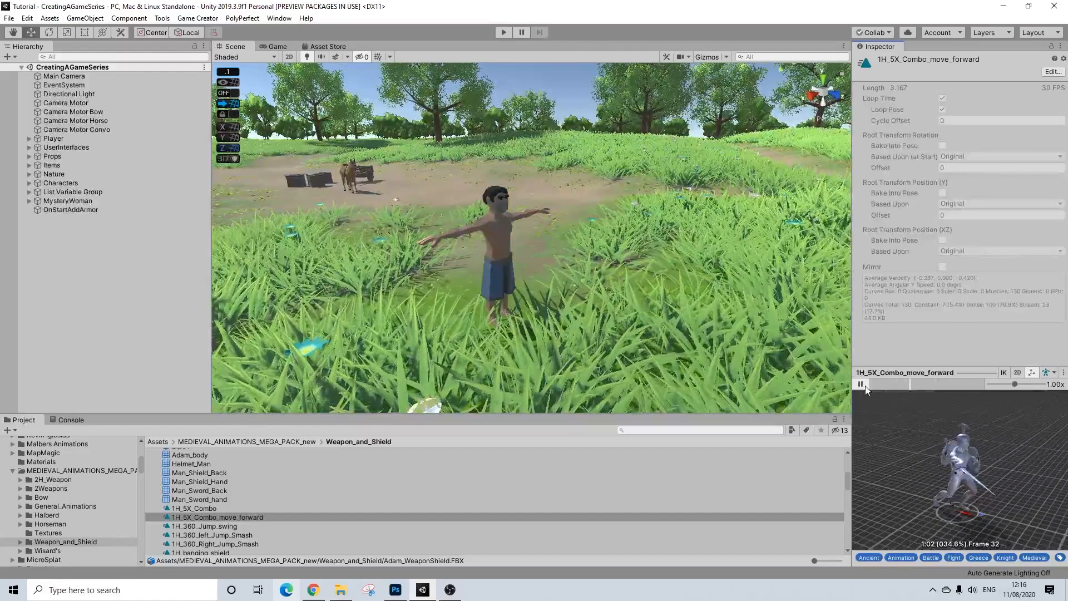
- Duplicate the 1H_5X_Combo_move_forward animation out of the Adam_WeaponShield model
click(225, 535)
click(225, 527)
click(236, 518)
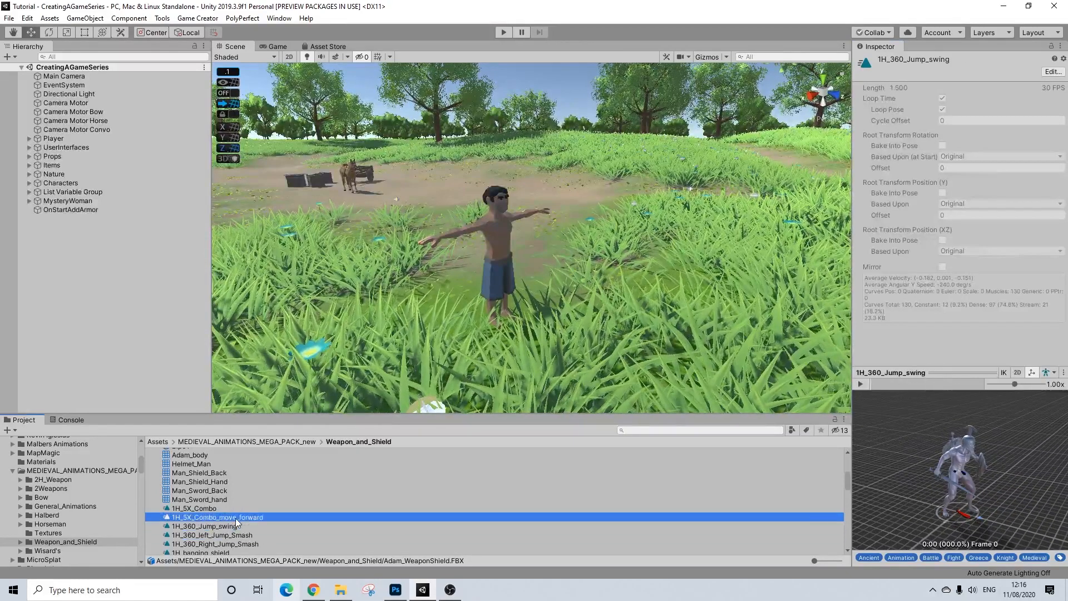
key(ctrl+d)
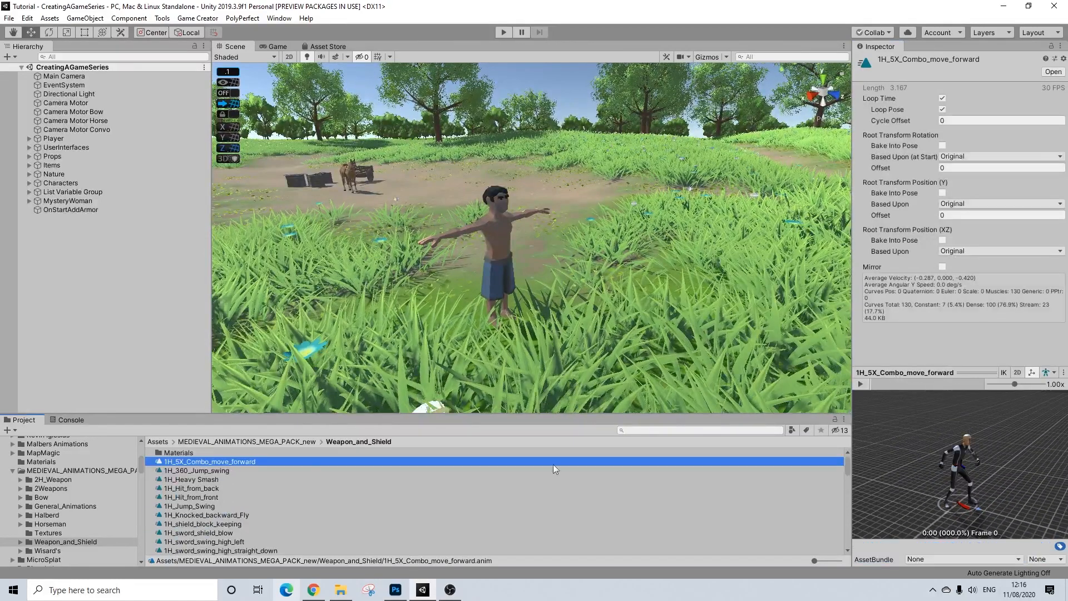
- Turn off Loop Time on the duplicated animation, bake its root rotation and Y position into the pose, and set the Y offset to 0.1
click(942, 99)
click(942, 145)
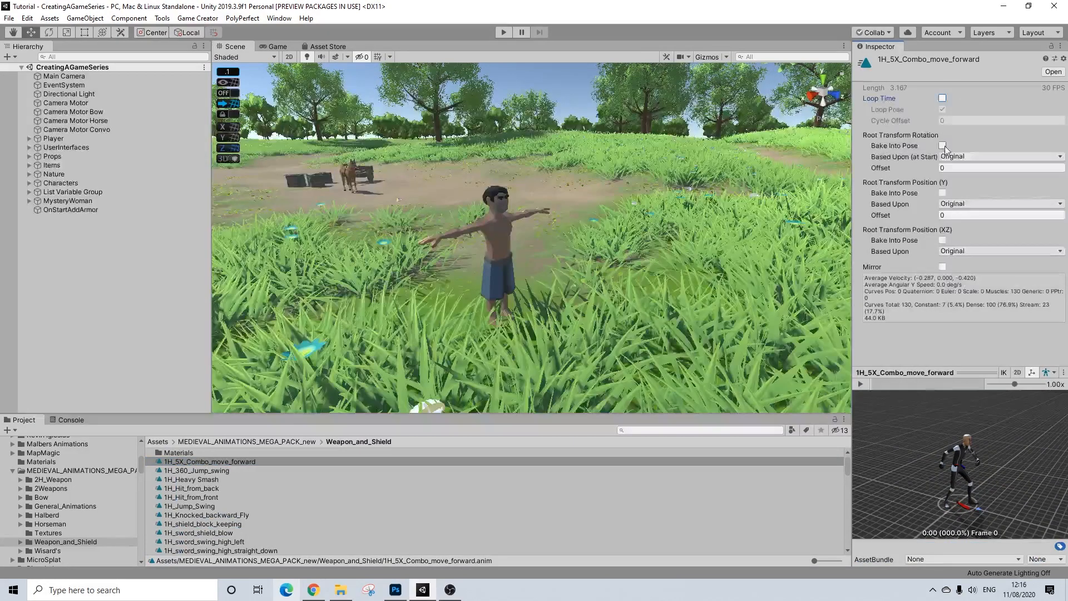
click(943, 193)
click(954, 215)
text(0.1)
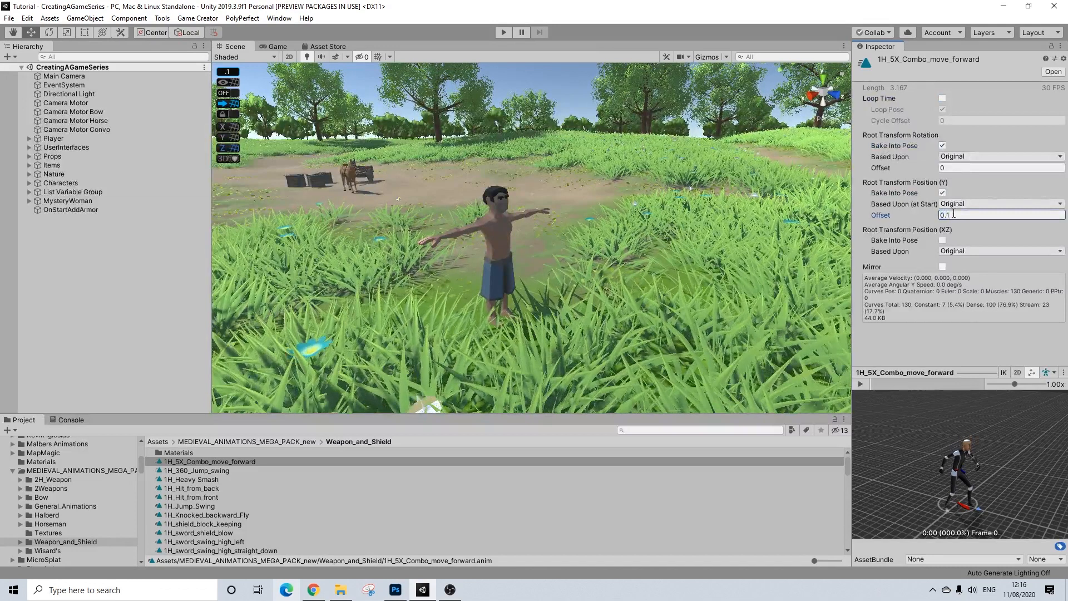
- Search for the 0CounterAttack melee clip, show its settings and lock the Inspector on it
click(647, 431)
text(0)
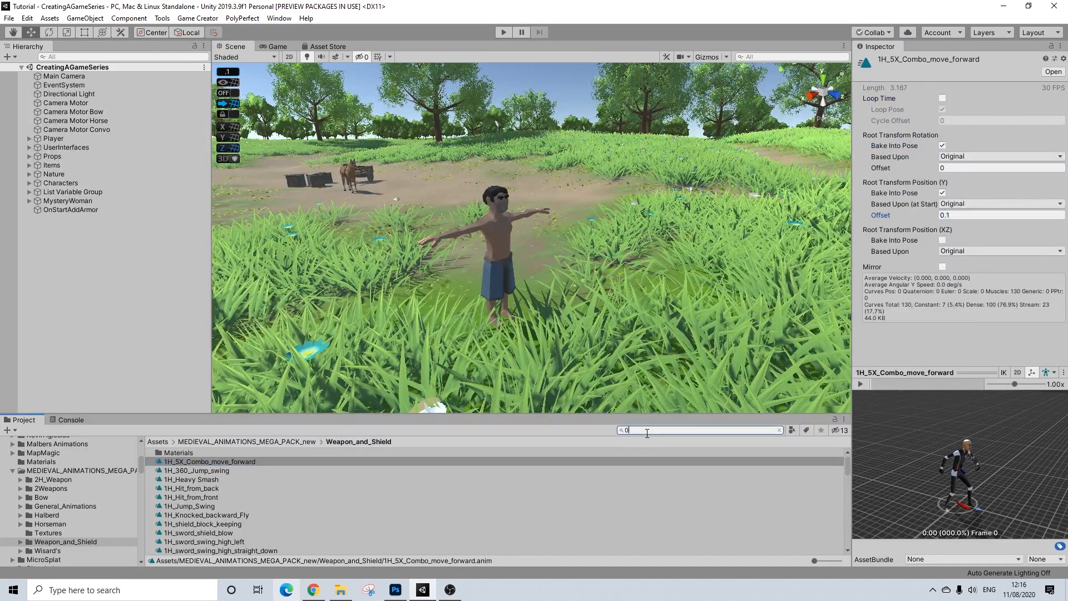
text(c)
click(201, 489)
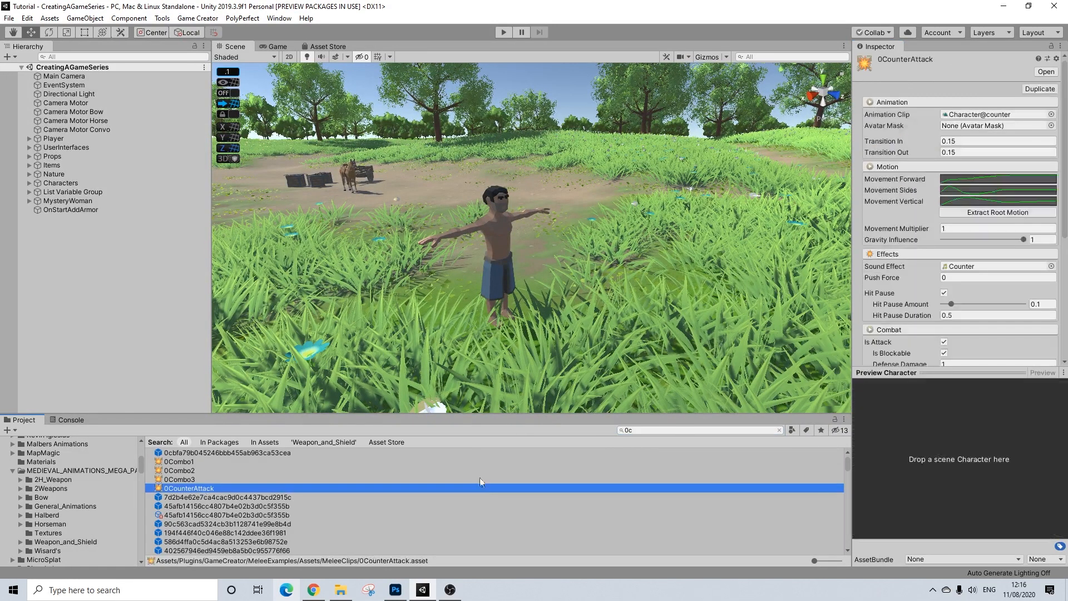
click(1051, 47)
- Set 0CounterAttack's Animation Clip to 1H_5X_Combo_move_forward from the Weapon_and_Shield folder and extract its root motion
click(78, 542)
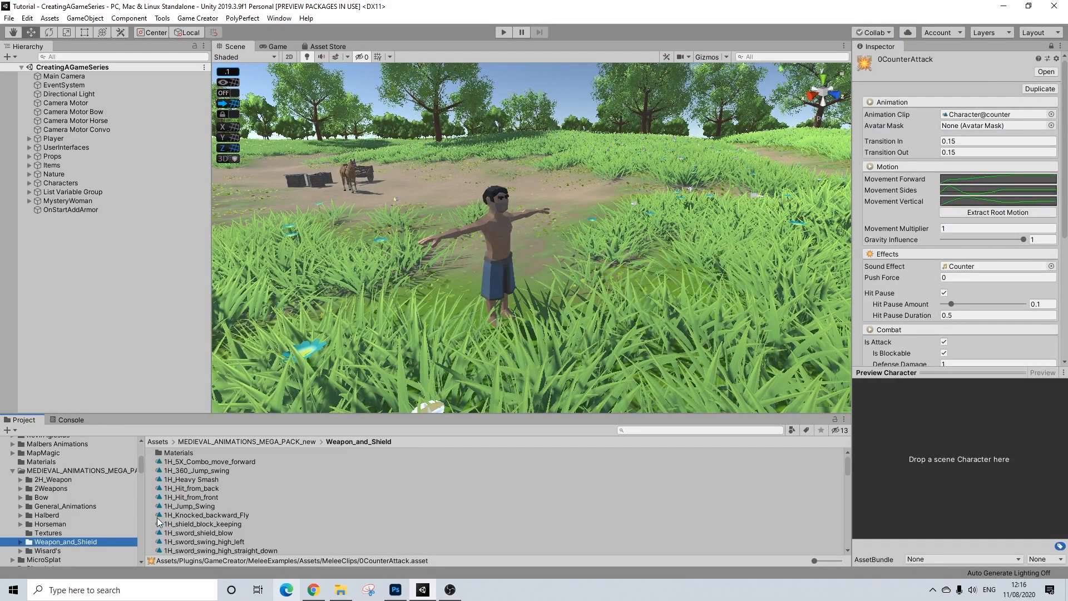
drag(208, 462, 968, 117)
click(1010, 212)
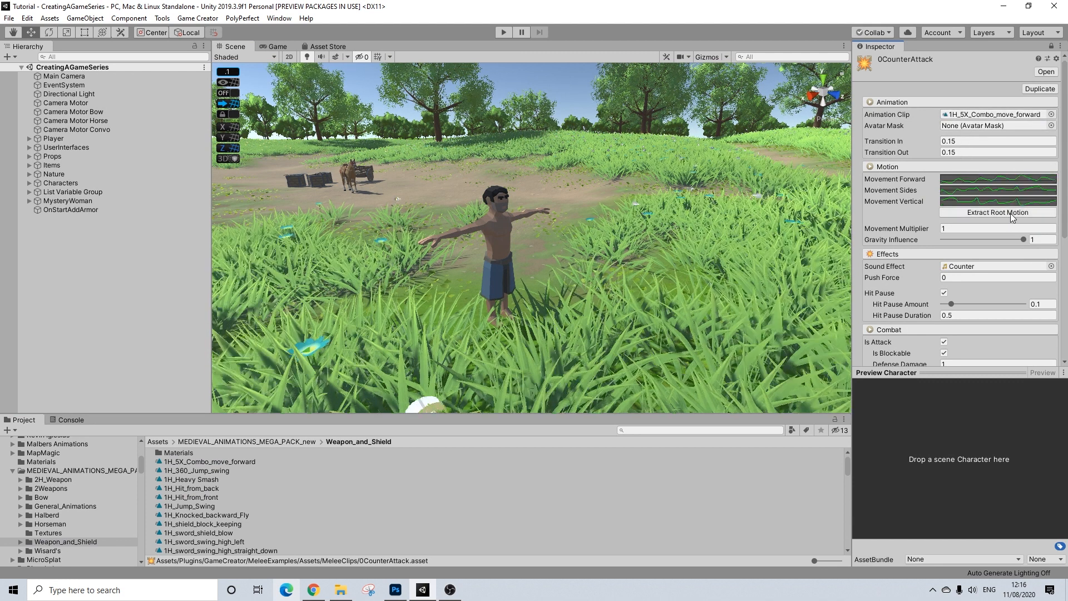
- Review 0CounterAttack's combat settings and the options available for Interruptible
scroll(975, 273, down, 3)
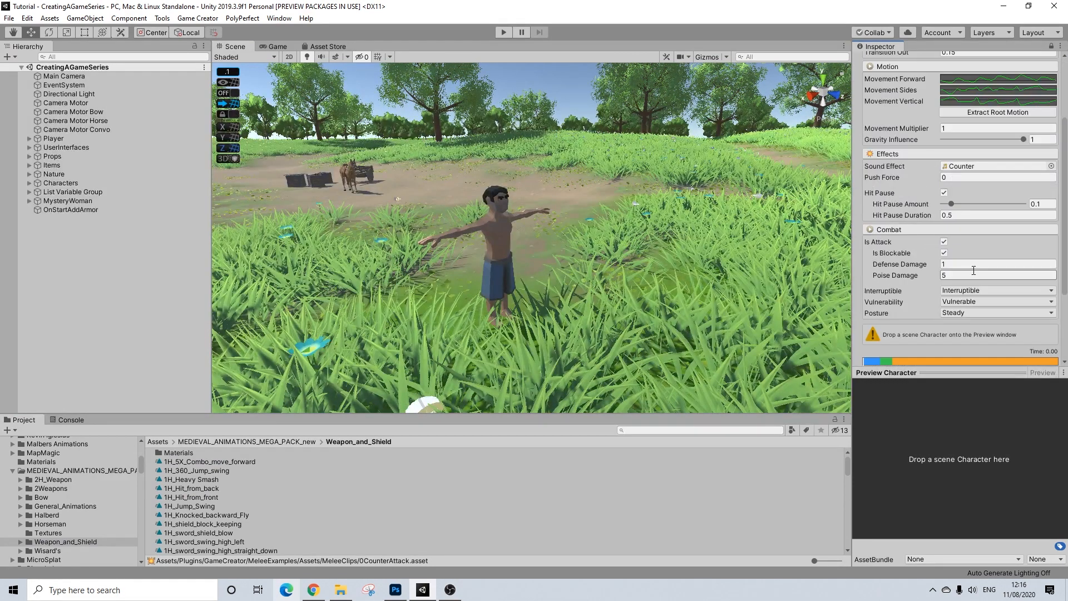
click(955, 293)
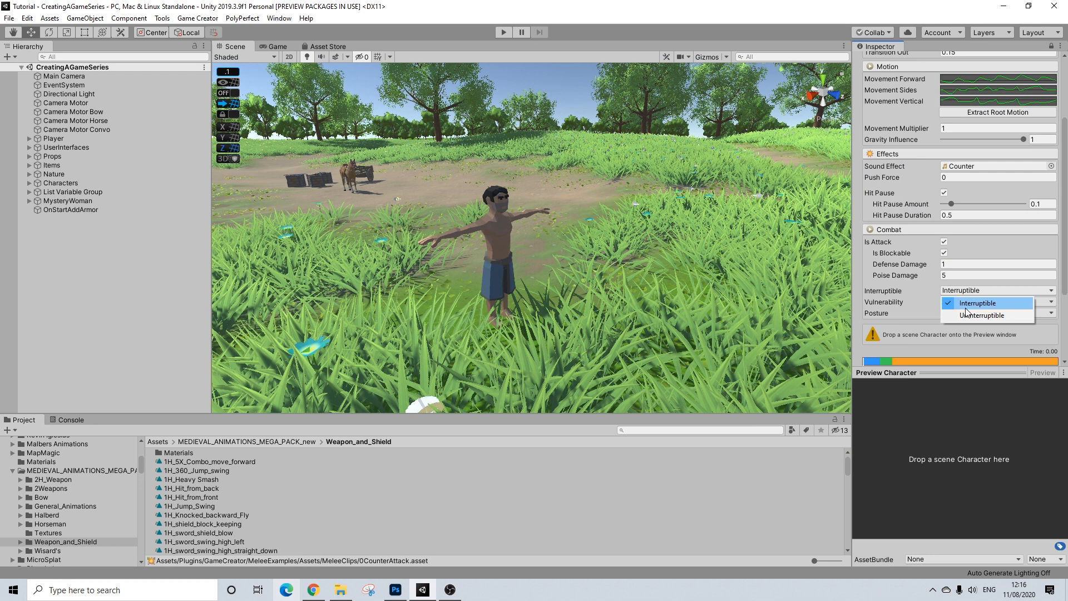
click(924, 286)
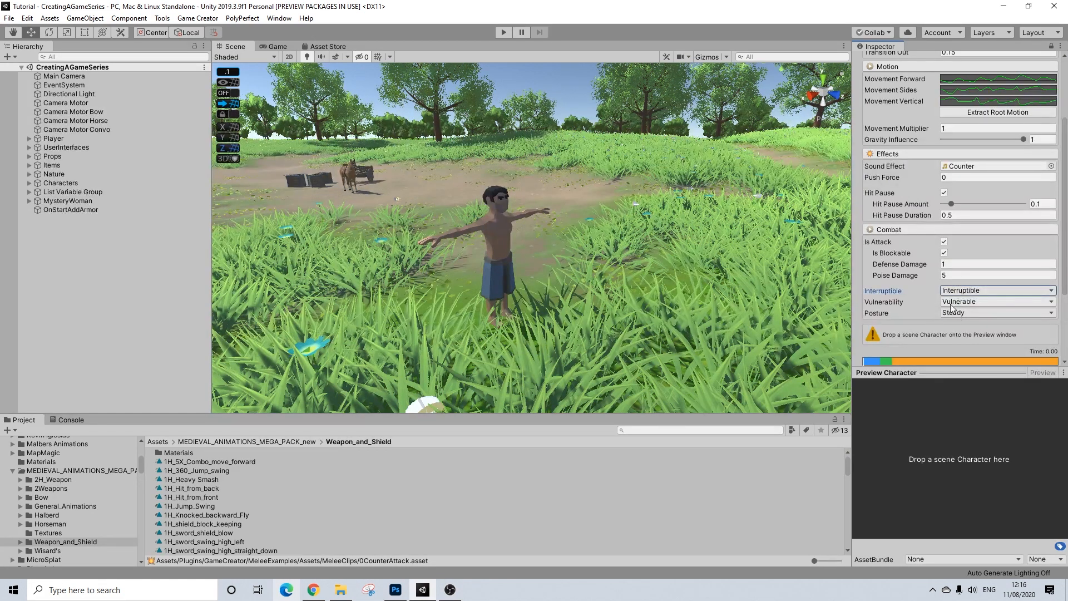
- Set 0CounterAttack's Interruptible option to Uninterruptible and keep its Vulnerability at Vulnerable
click(968, 291)
click(965, 311)
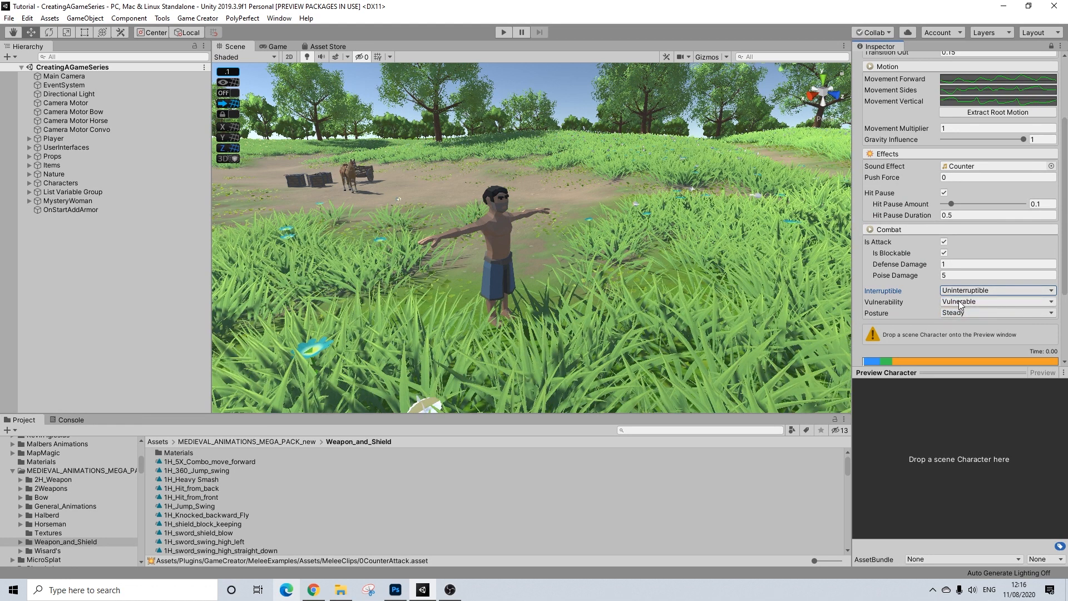
click(960, 303)
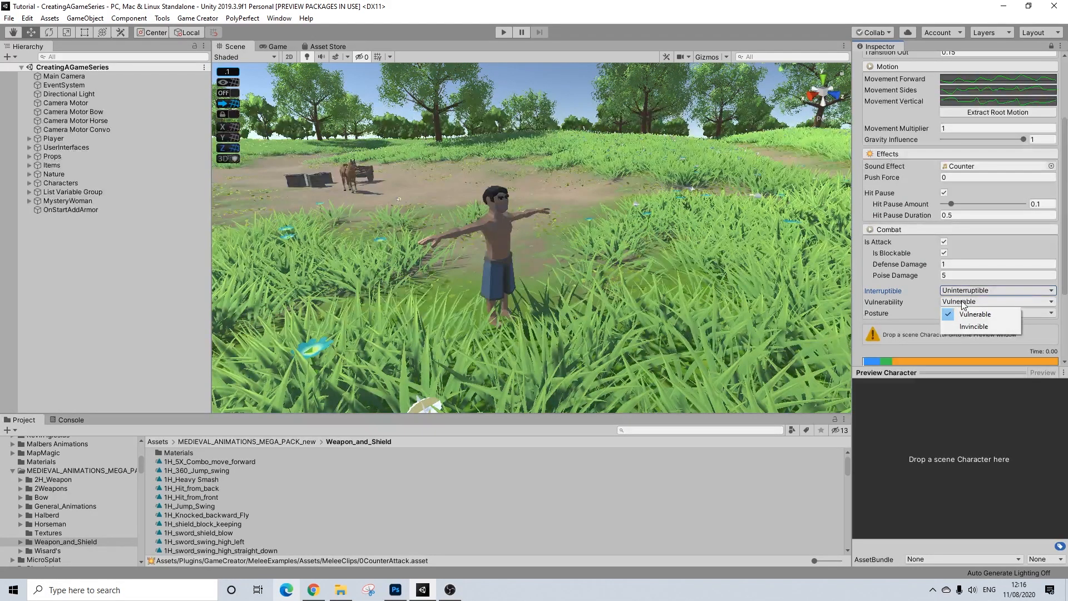
click(962, 305)
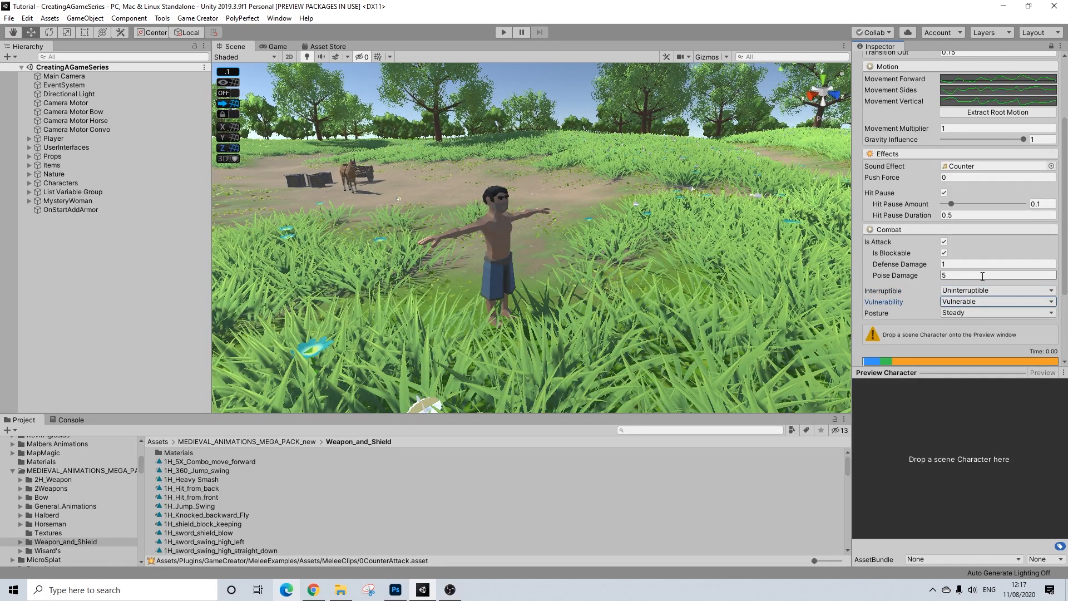
scroll(980, 280, up, 3)
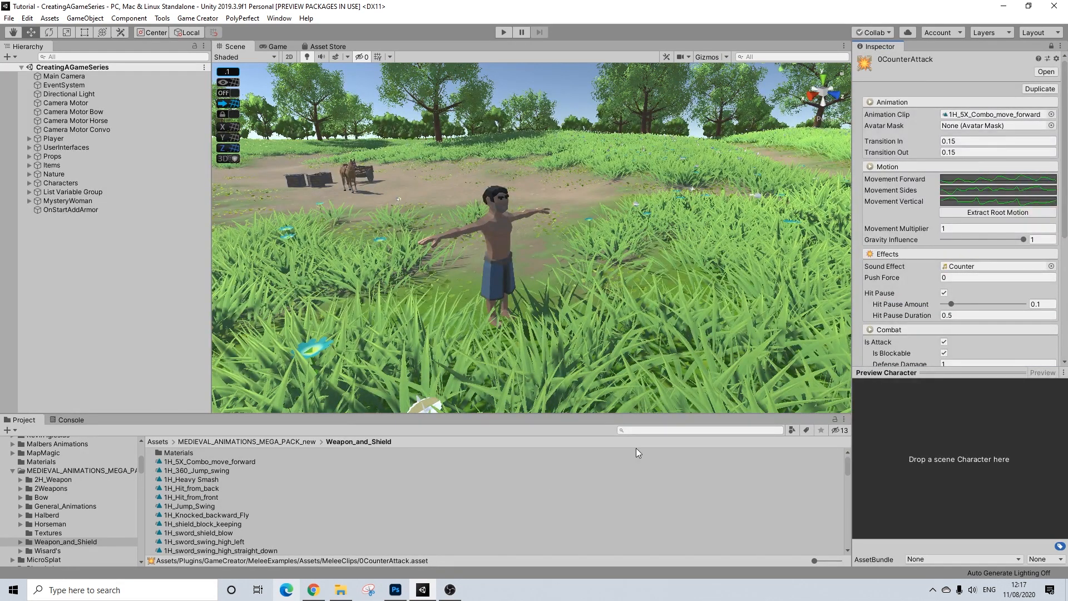
- Search the project for "main", select the MainSword+Shield weapon and unlock the Inspector so it shows its settings
click(707, 430)
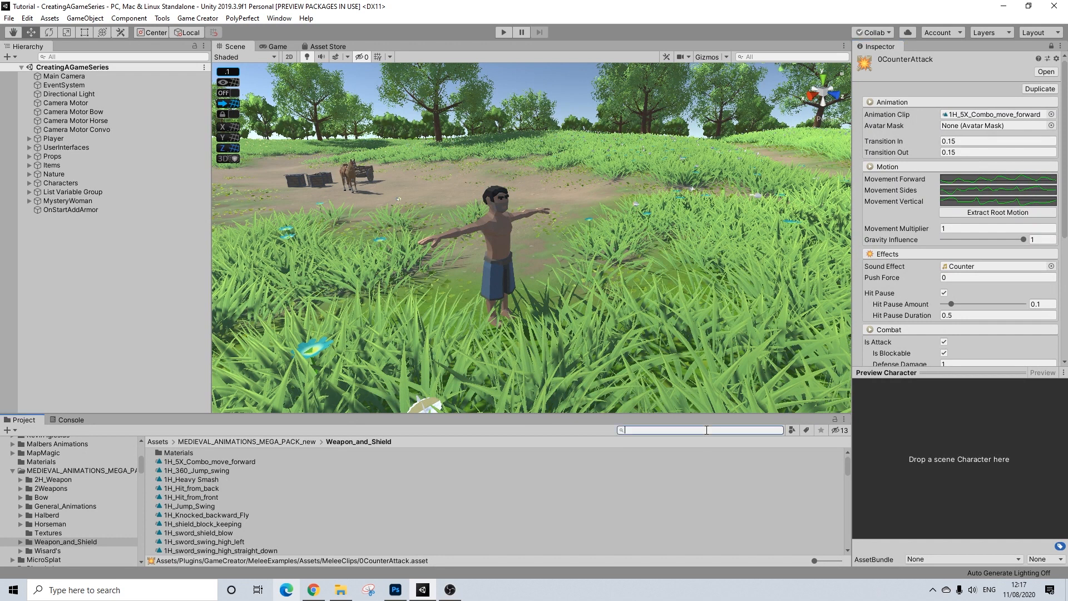
text(main)
click(189, 533)
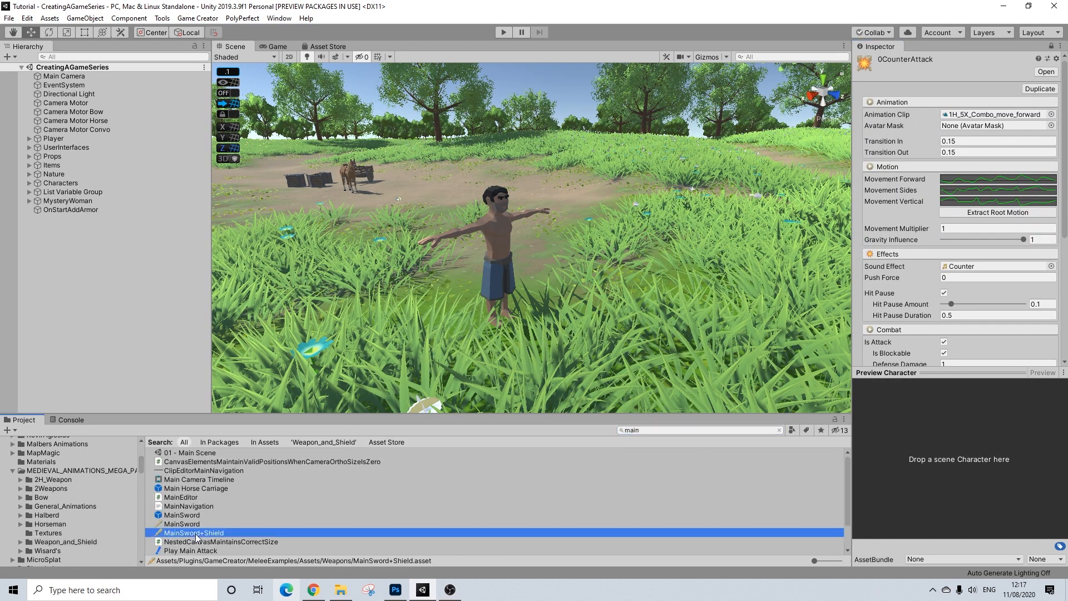
click(1051, 46)
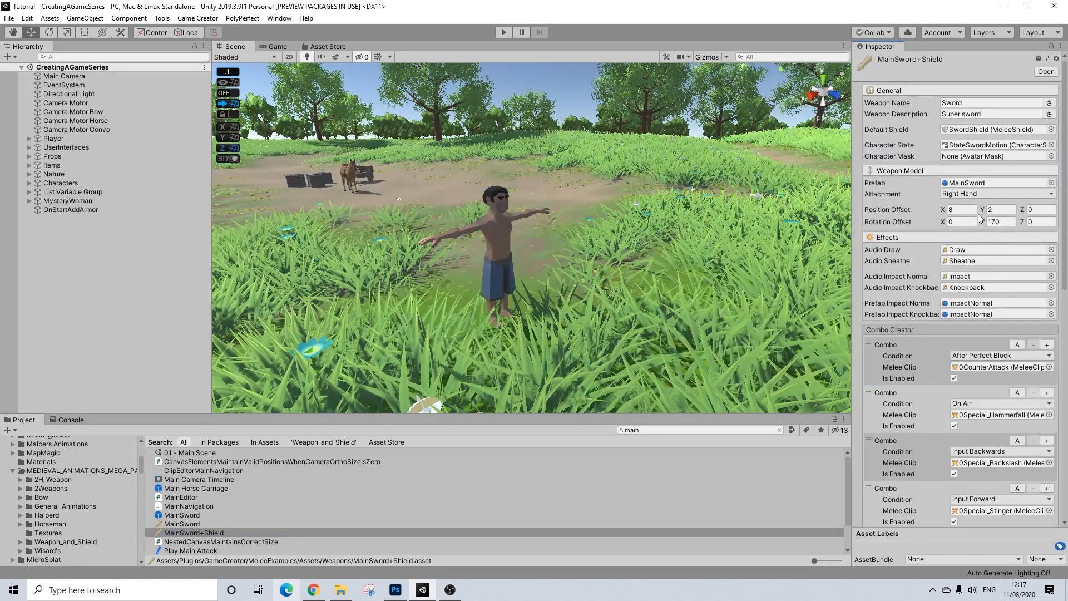
- Review MainSword+Shield's combos and hit reactions, and set its Default Shield to the SwordShield 1 asset from the Weapons folder
scroll(980, 218, down, 6)
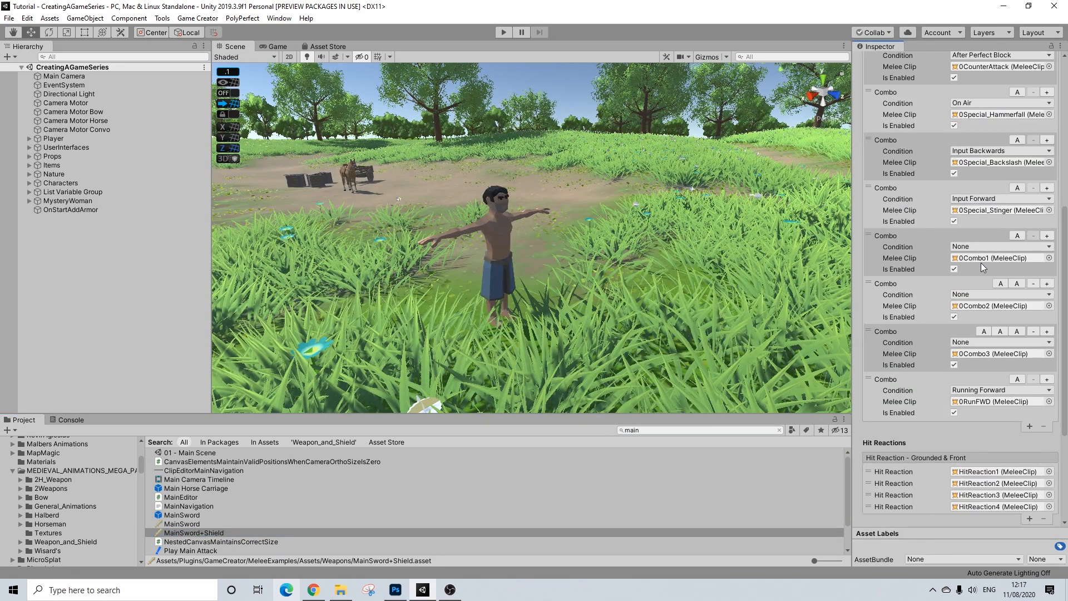
scroll(980, 262, down, 3)
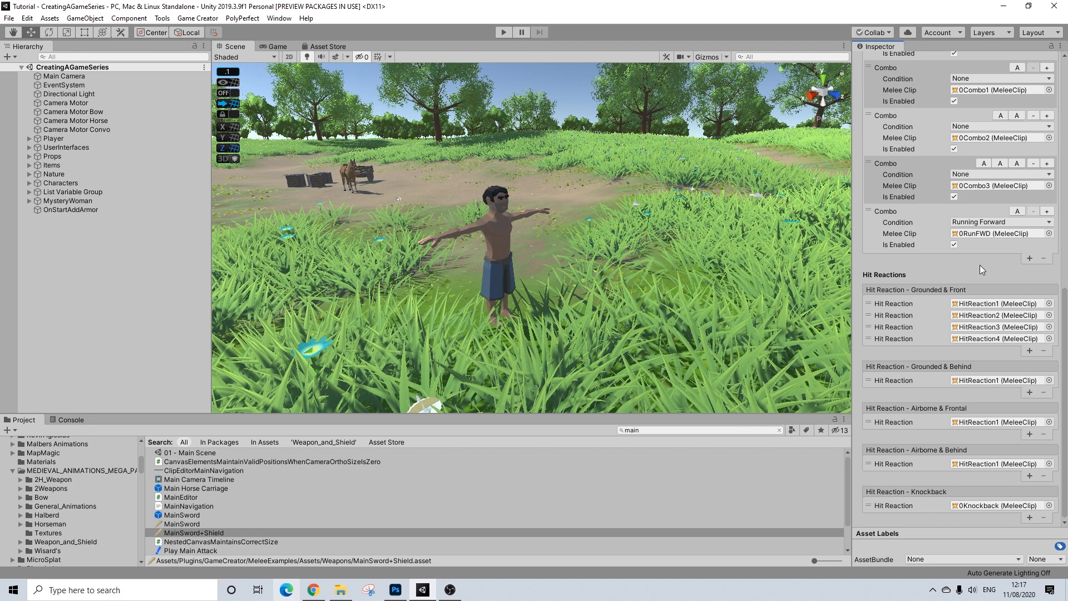
scroll(979, 265, up, 8)
scroll(980, 265, up, 2)
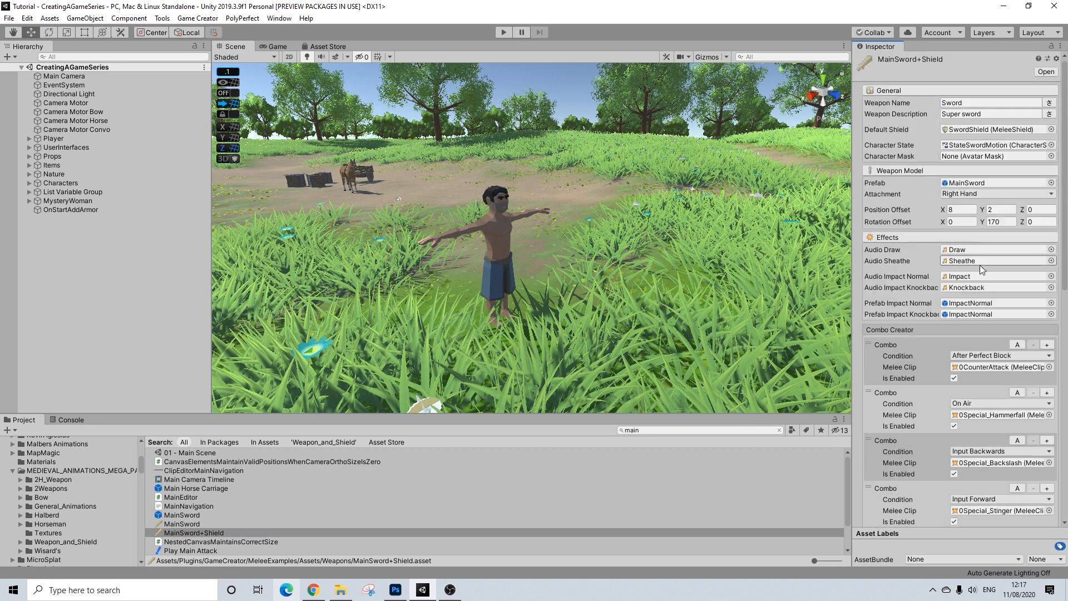
click(979, 130)
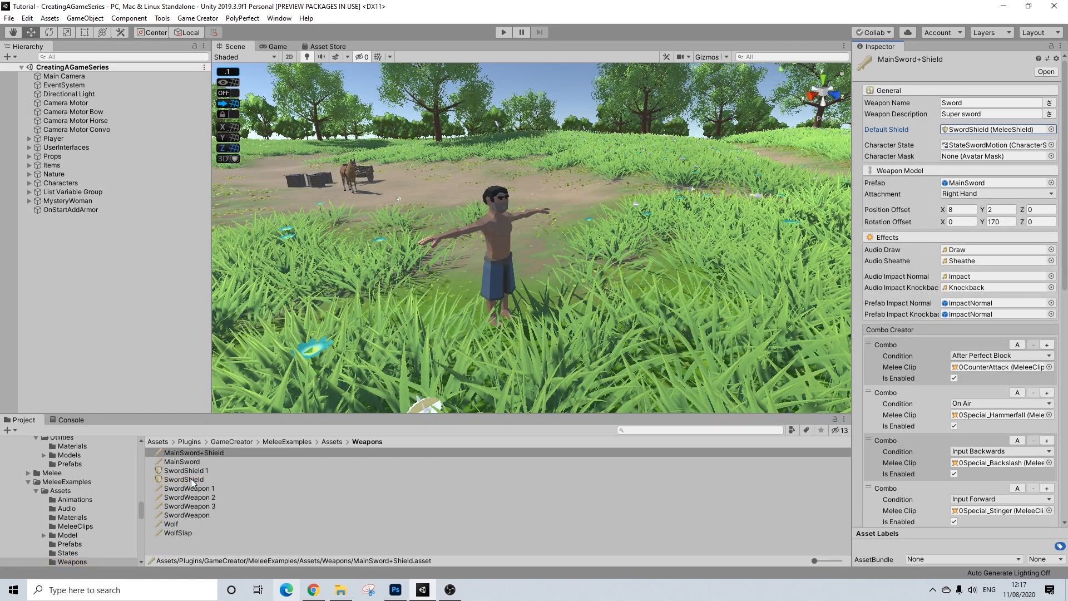
drag(199, 471, 976, 134)
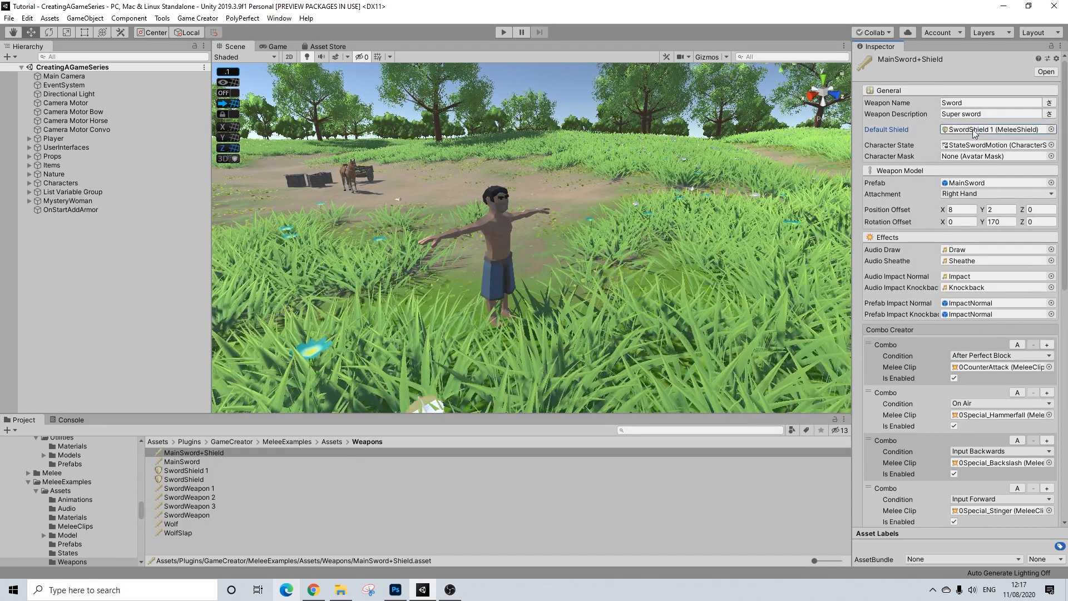
- Compare SwordShield with SwordShield 1 and set SwordShield 1's Defend State to StateSwordBlockingShield
click(195, 462)
click(194, 470)
click(192, 480)
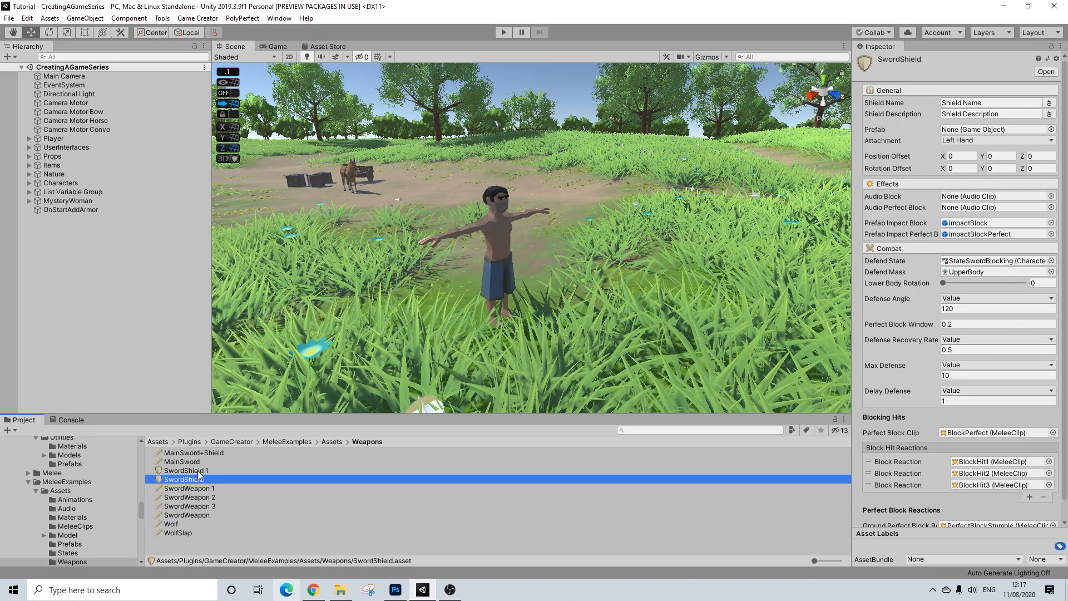
key(Up)
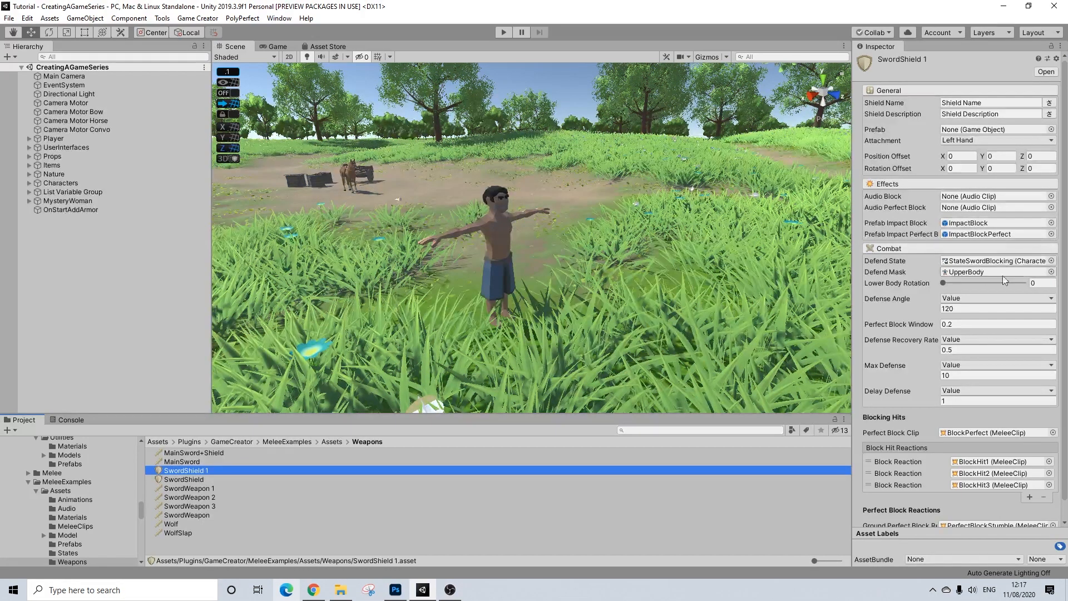
scroll(538, 266, down, 10)
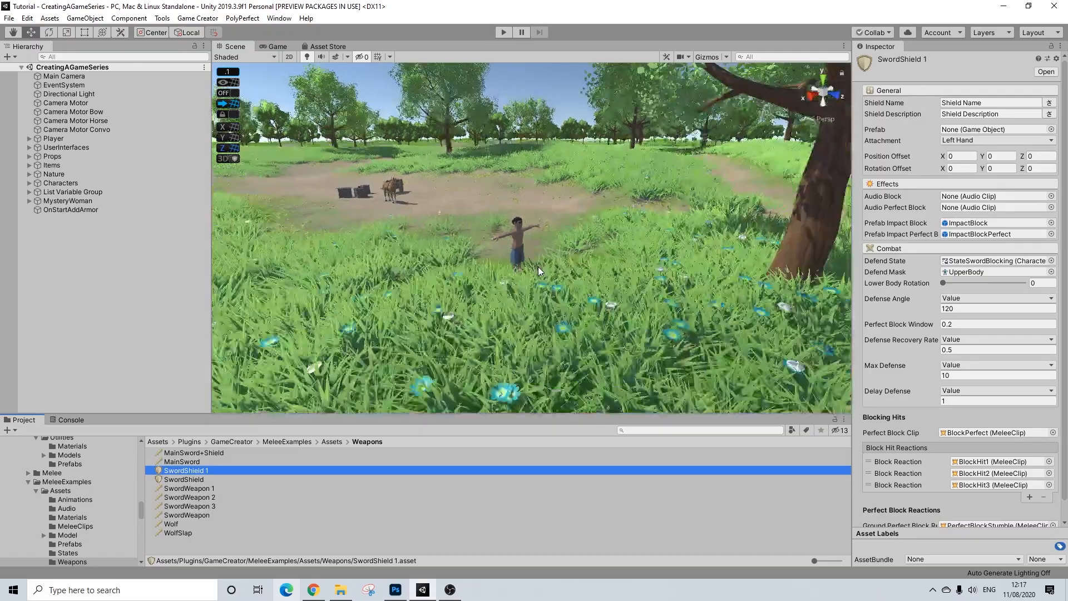
scroll(538, 266, up, 10)
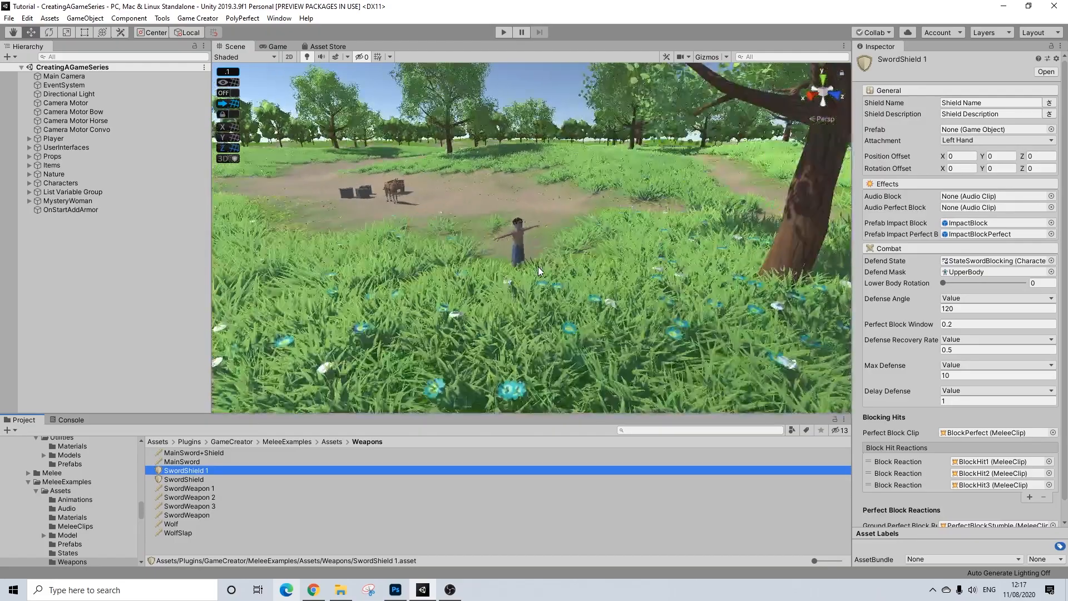
scroll(538, 266, down, 5)
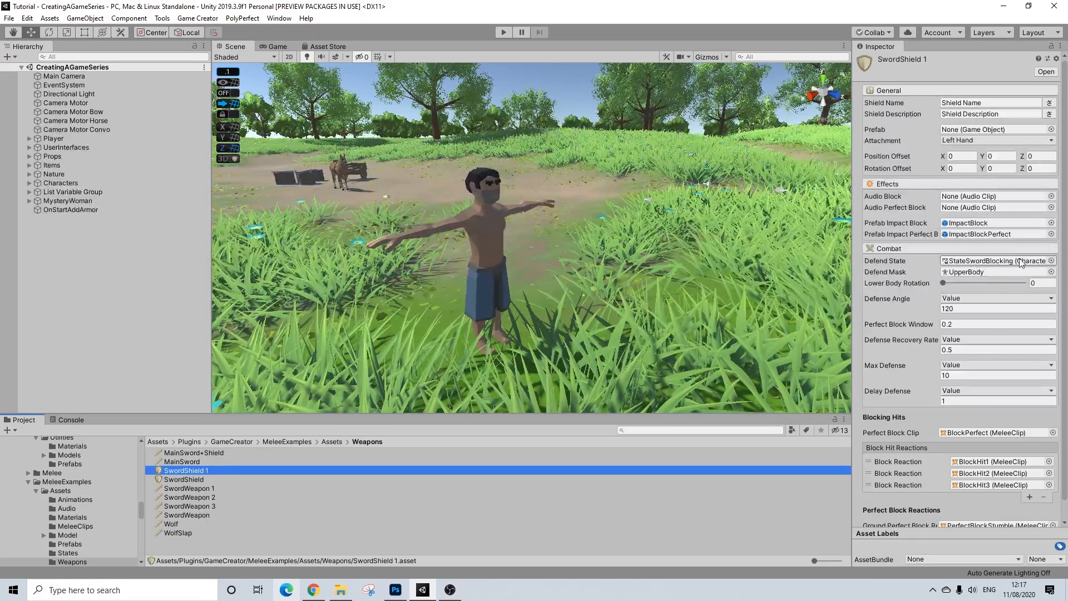
click(1051, 261)
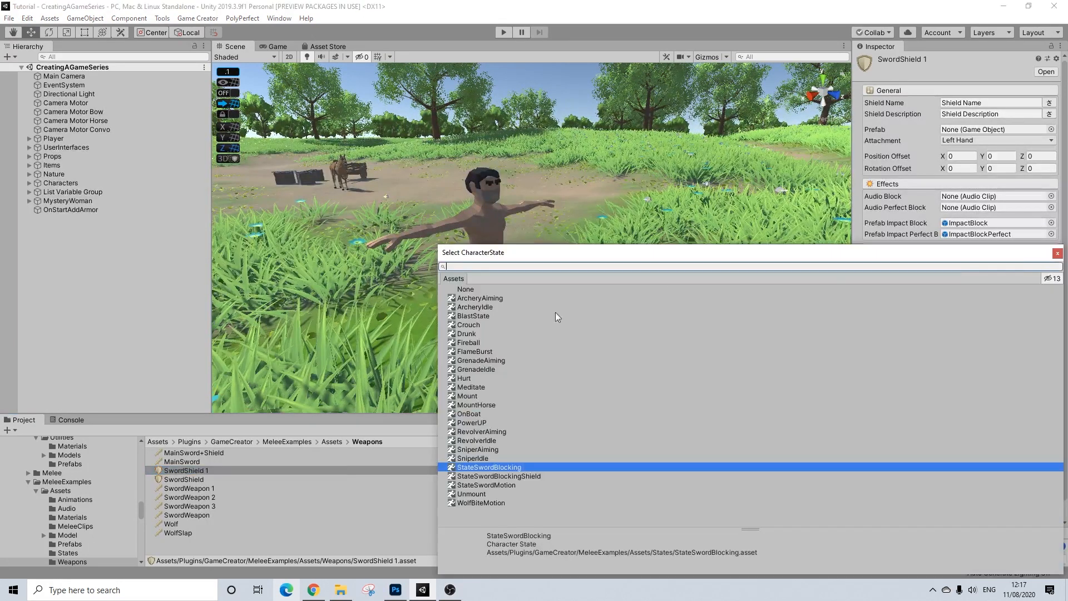
click(513, 477)
click(1057, 254)
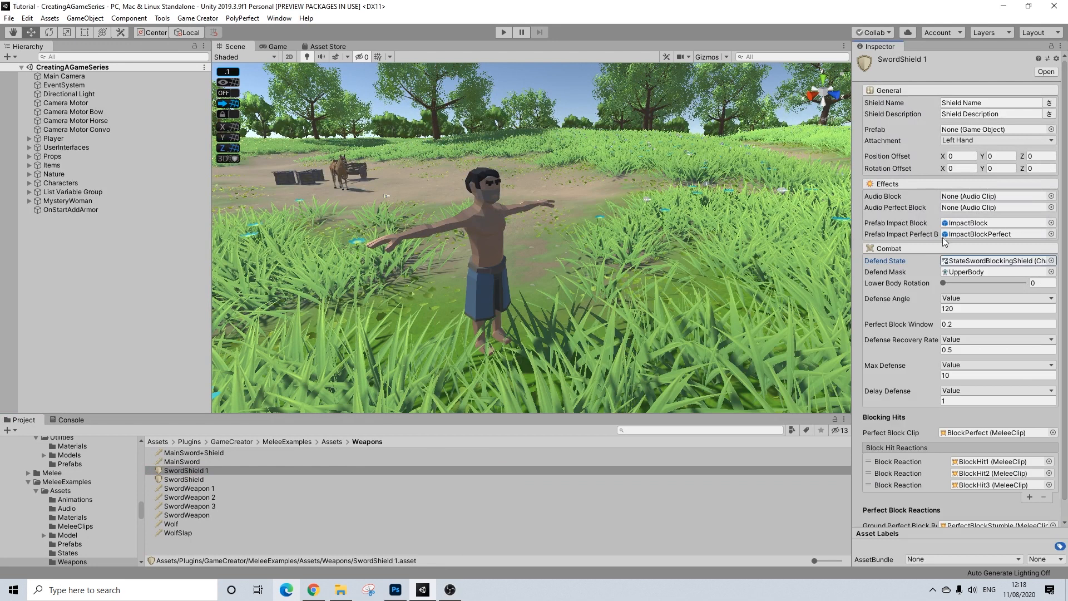
- Set SwordShield 1's Perfect Block Clip to the 0BlockPerfect melee clip
scroll(995, 317, down, 1)
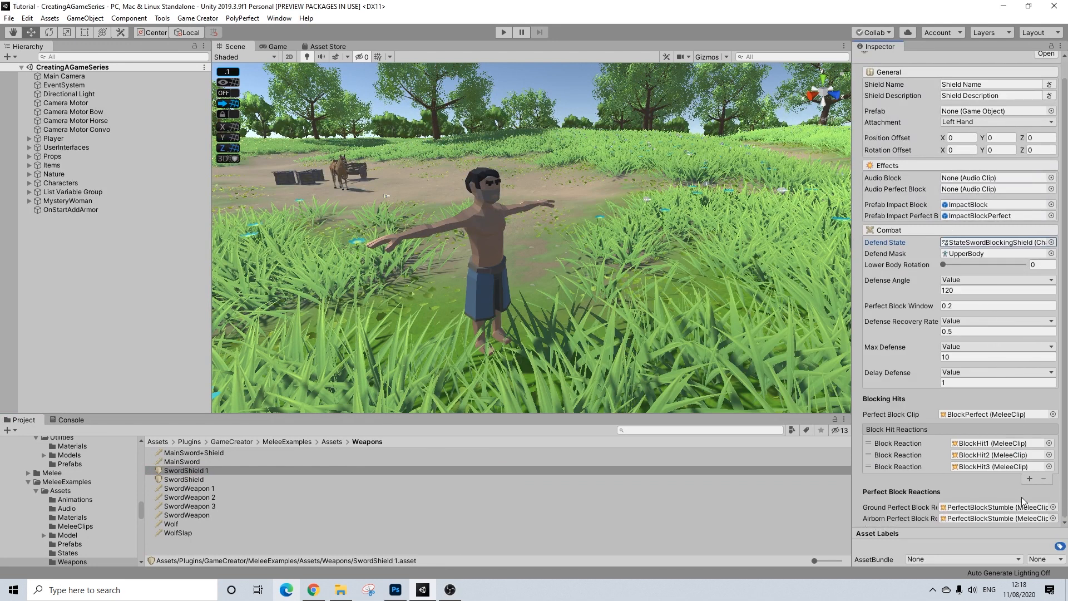
click(1052, 414)
click(479, 290)
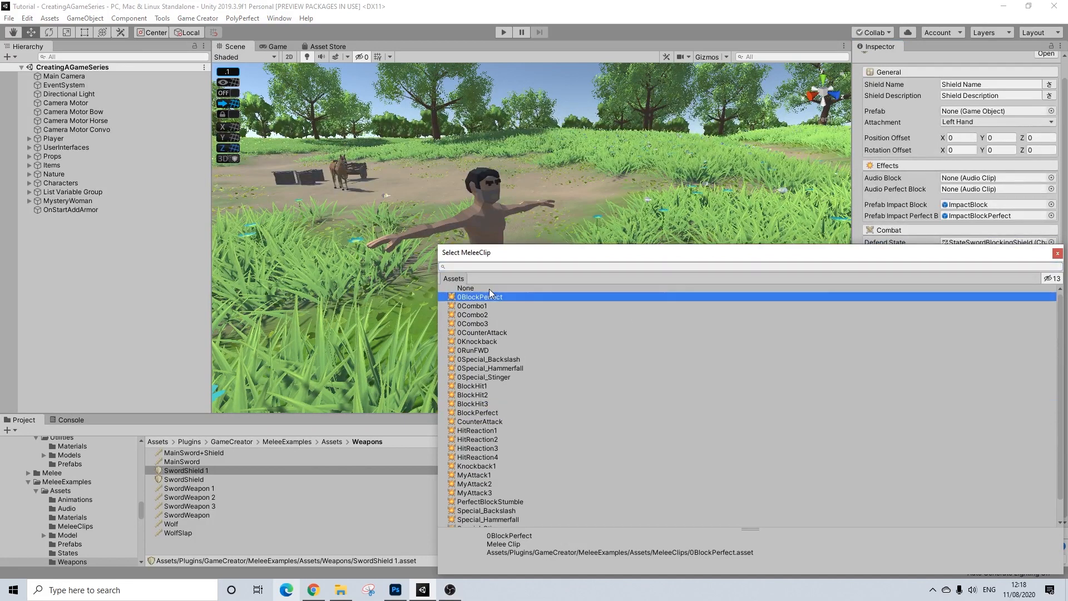
click(950, 417)
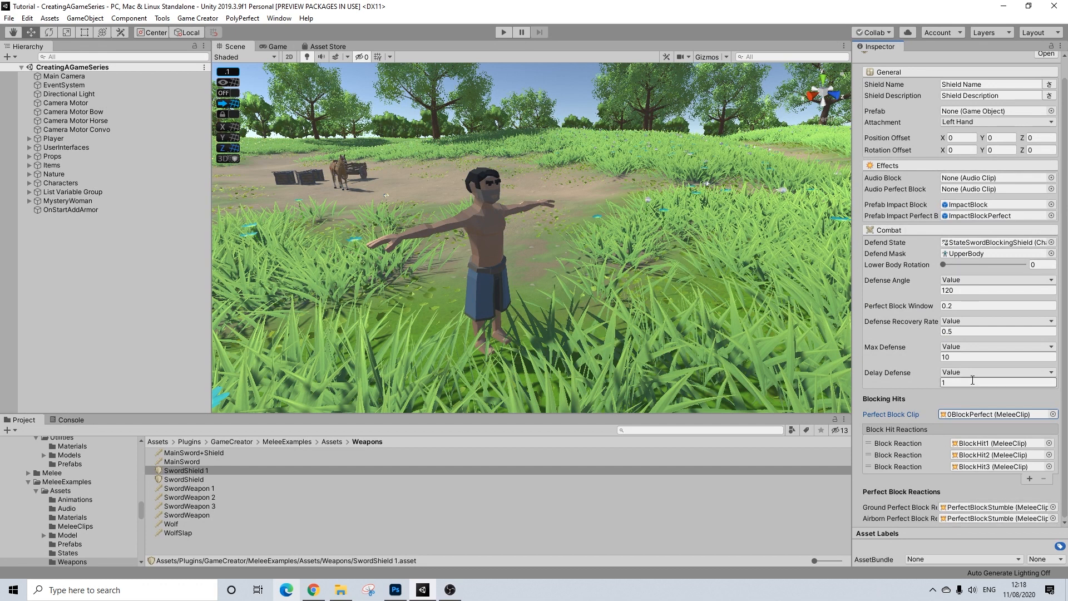
scroll(992, 379, up, 1)
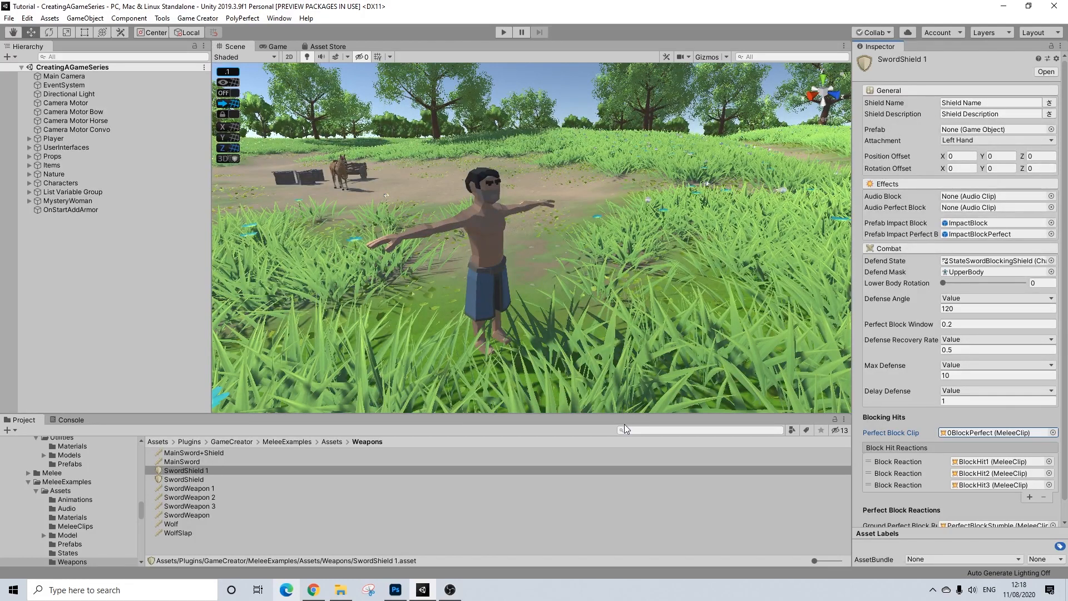
- Collapse the medieval animations pack and Plugins folders in the project's folder tree
scroll(73, 503, up, 10)
scroll(78, 503, up, 10)
scroll(77, 503, down, 3)
click(16, 534)
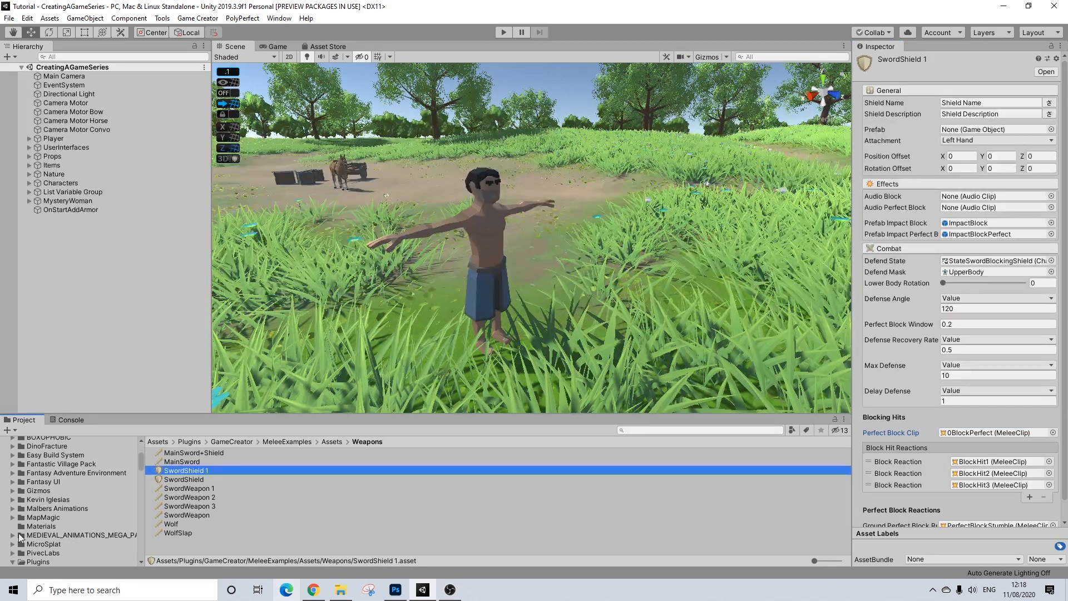
scroll(42, 525, down, 2)
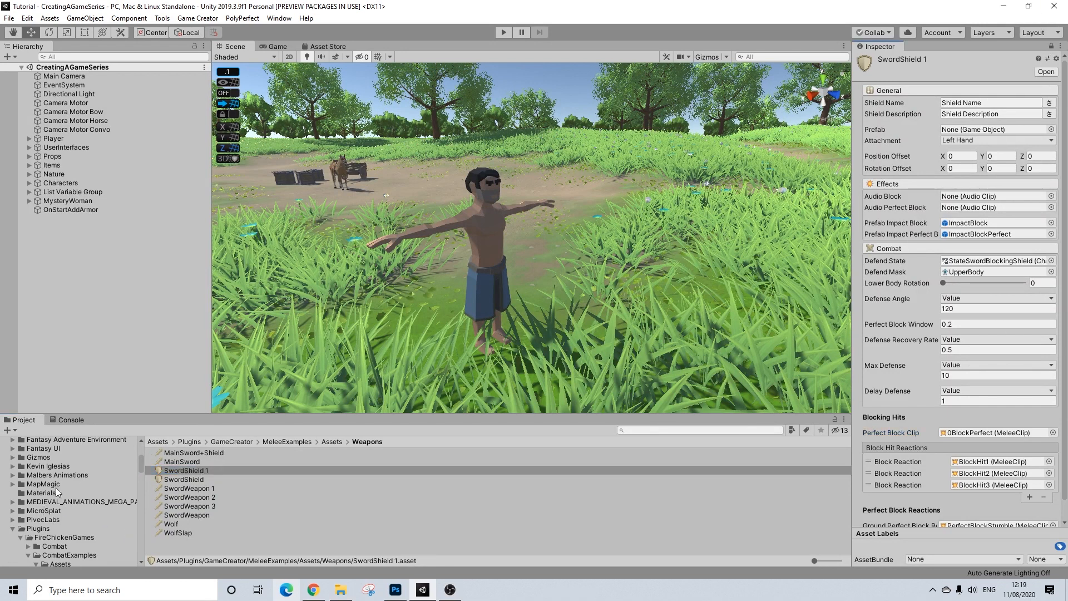
scroll(58, 493, down, 2)
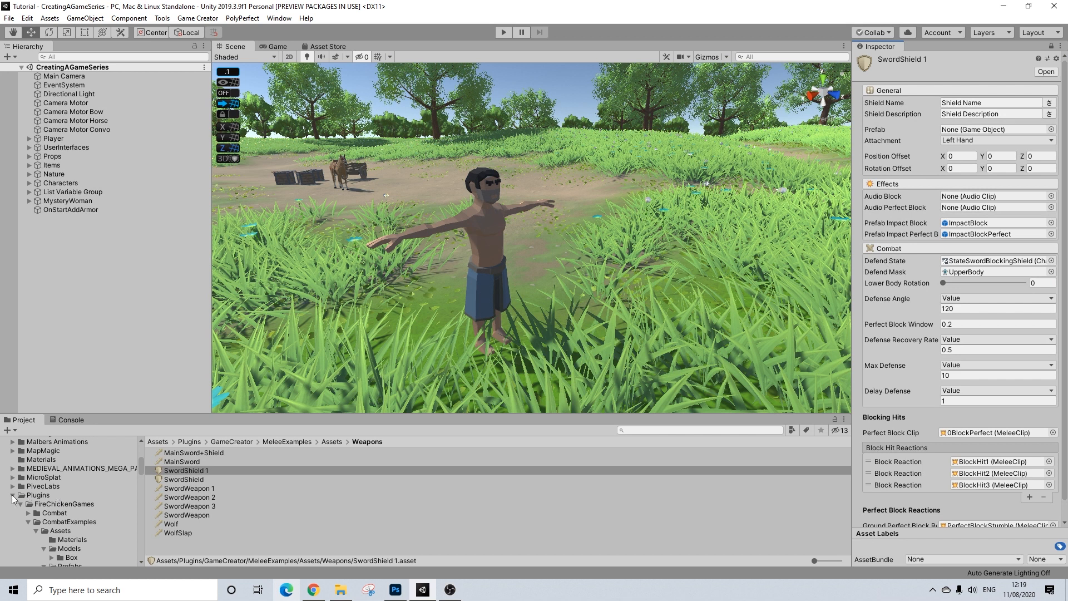
click(12, 495)
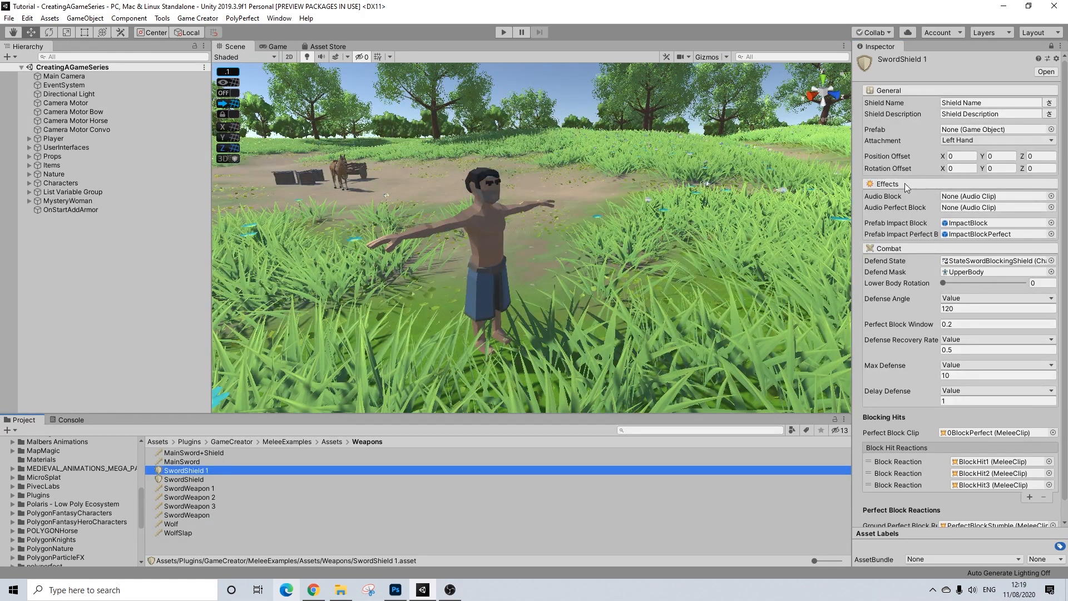
- With the Inspector locked on SwordShield 1, open the Weapons prefabs folder of PolygonFantasyHeroCharacters
scroll(44, 501, down, 5)
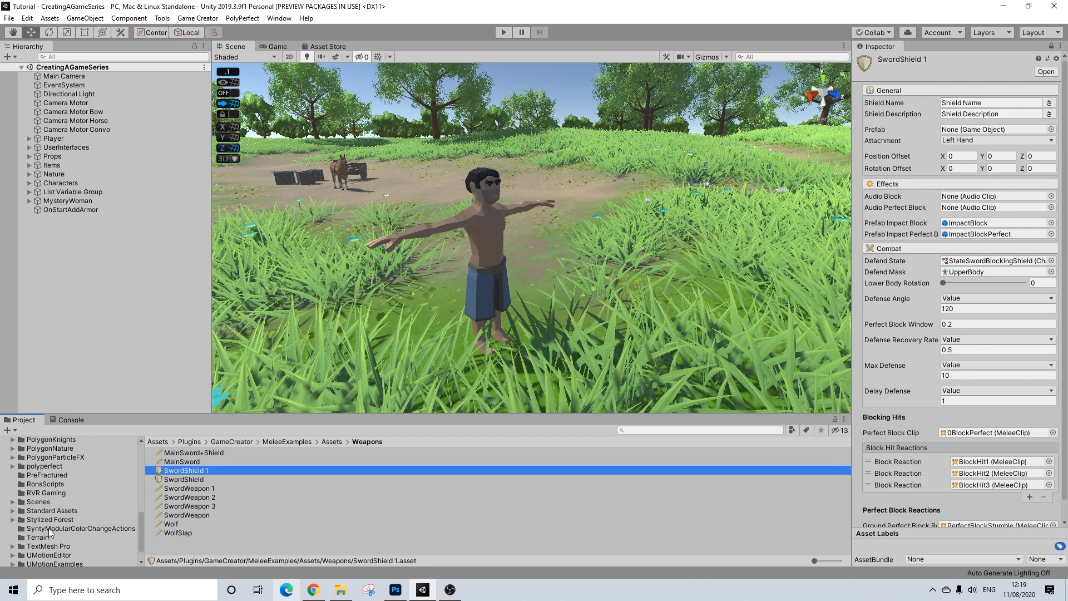
scroll(51, 526, up, 3)
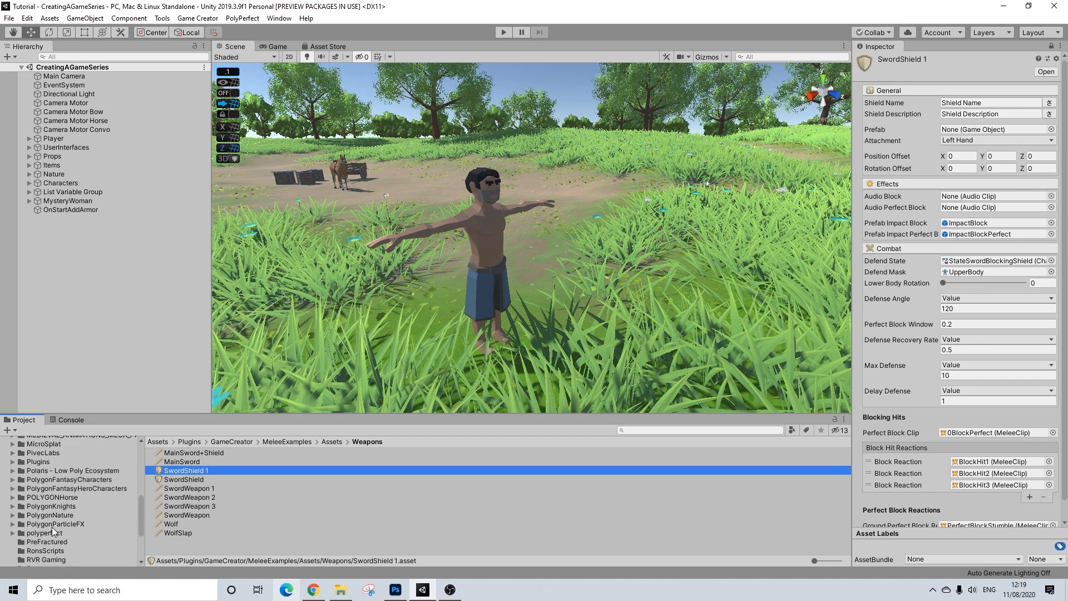
click(69, 488)
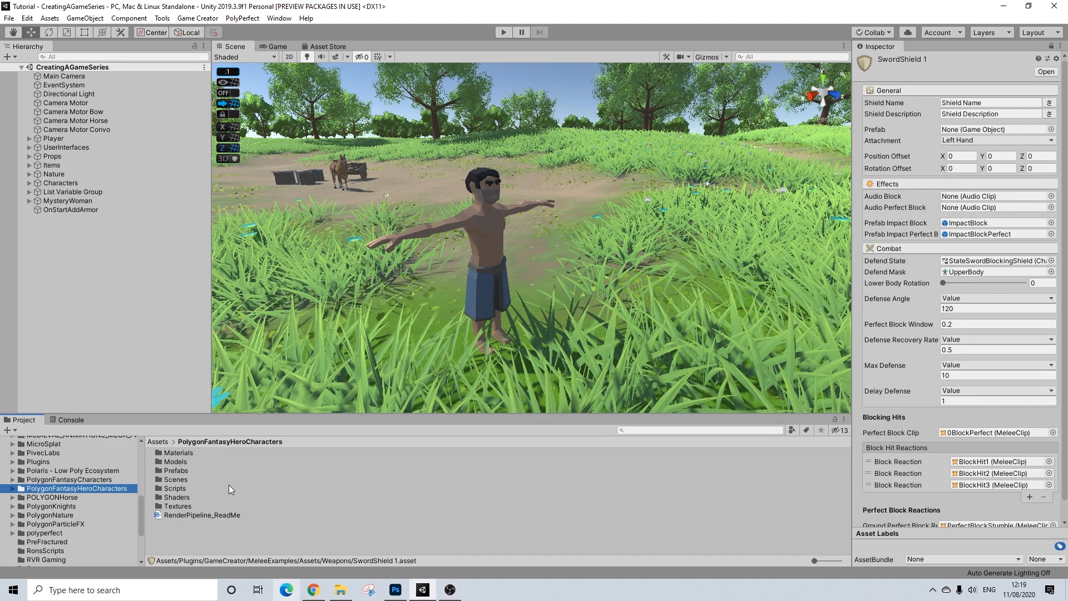
double_click(180, 471)
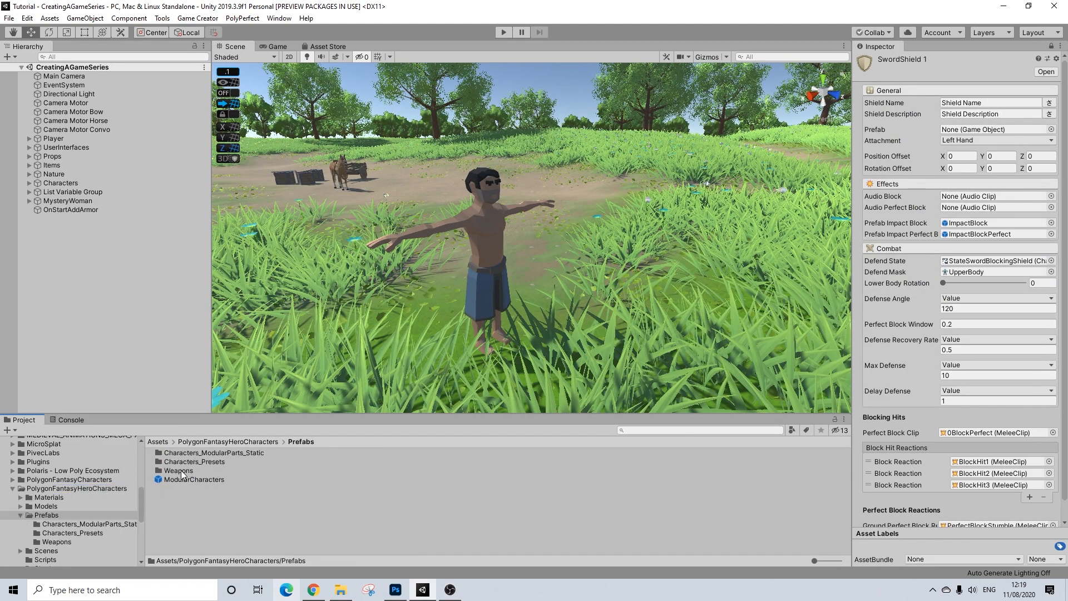
double_click(185, 469)
- Assign SM_Wep_Shield_Buckler_01 as SwordShield 1's Prefab and unlock the Inspector
scroll(206, 479, down, 5)
scroll(205, 480, up, 5)
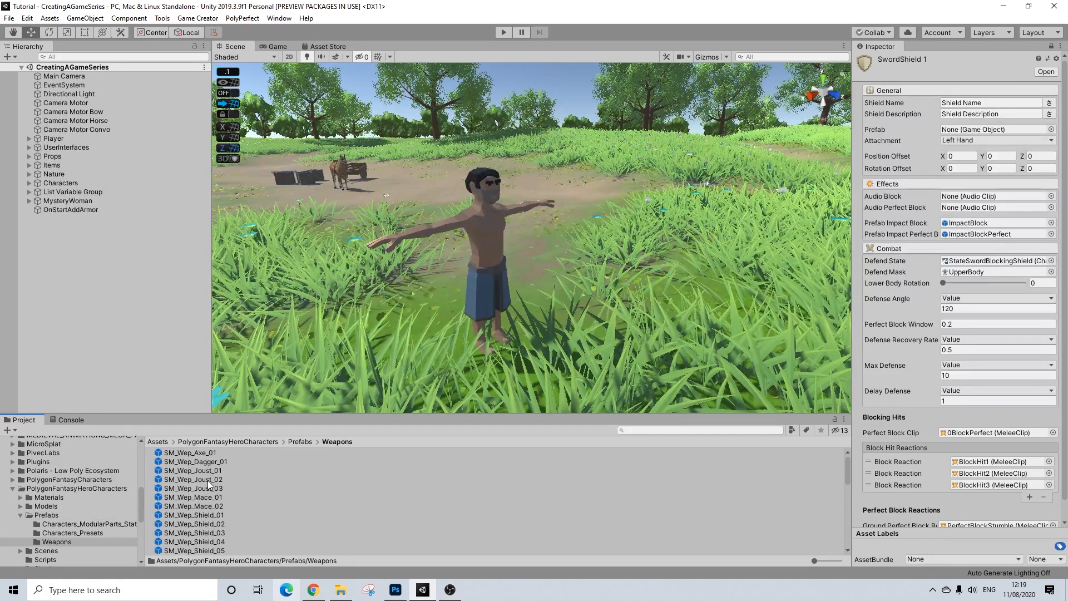
scroll(219, 498, down, 5)
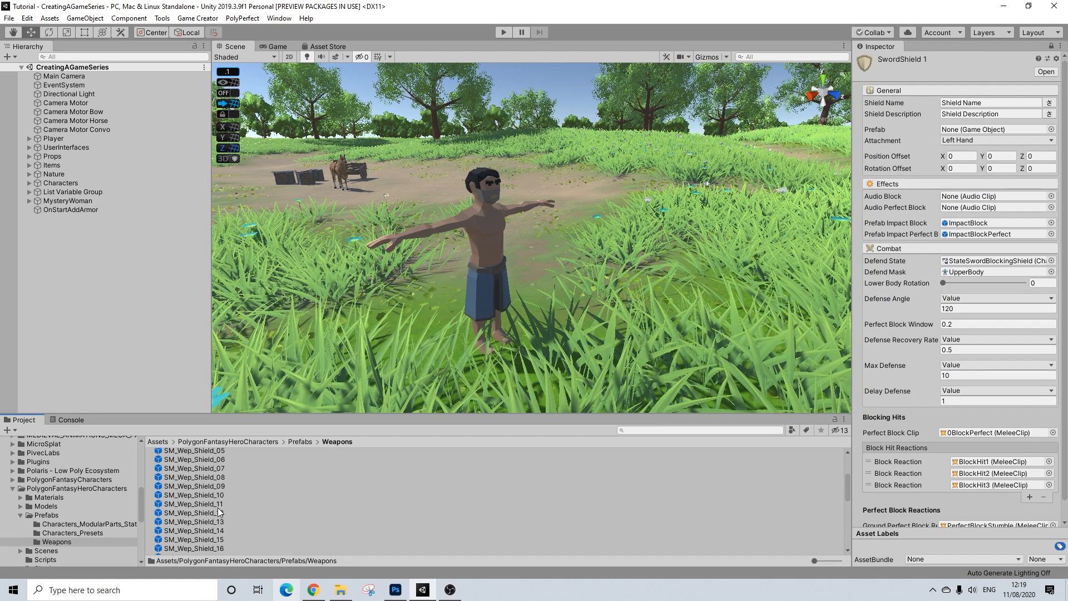
drag(232, 525, 987, 191)
drag(966, 134, 969, 129)
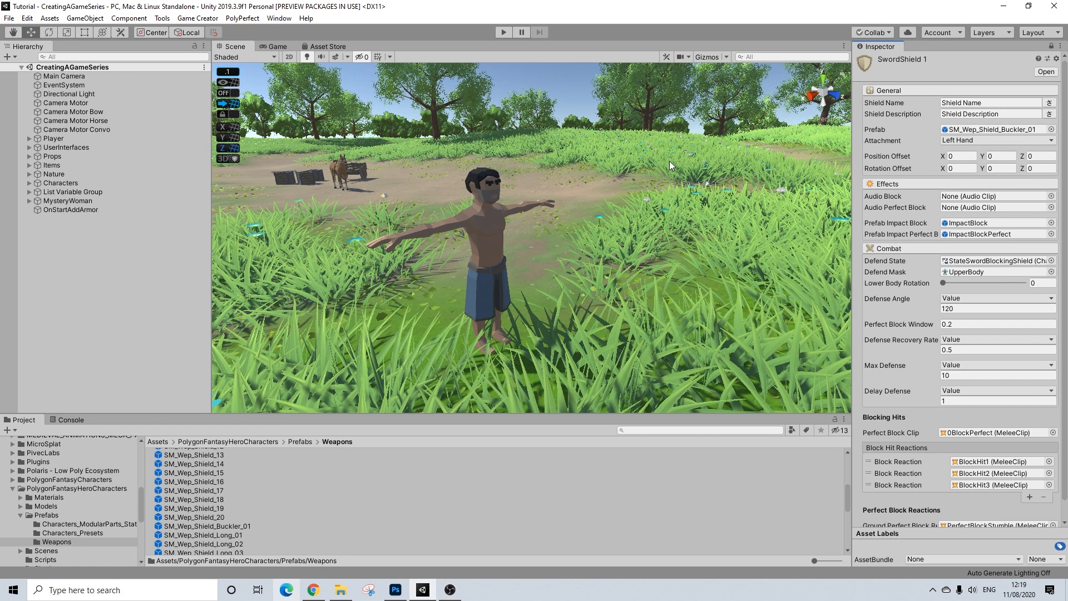
click(1051, 45)
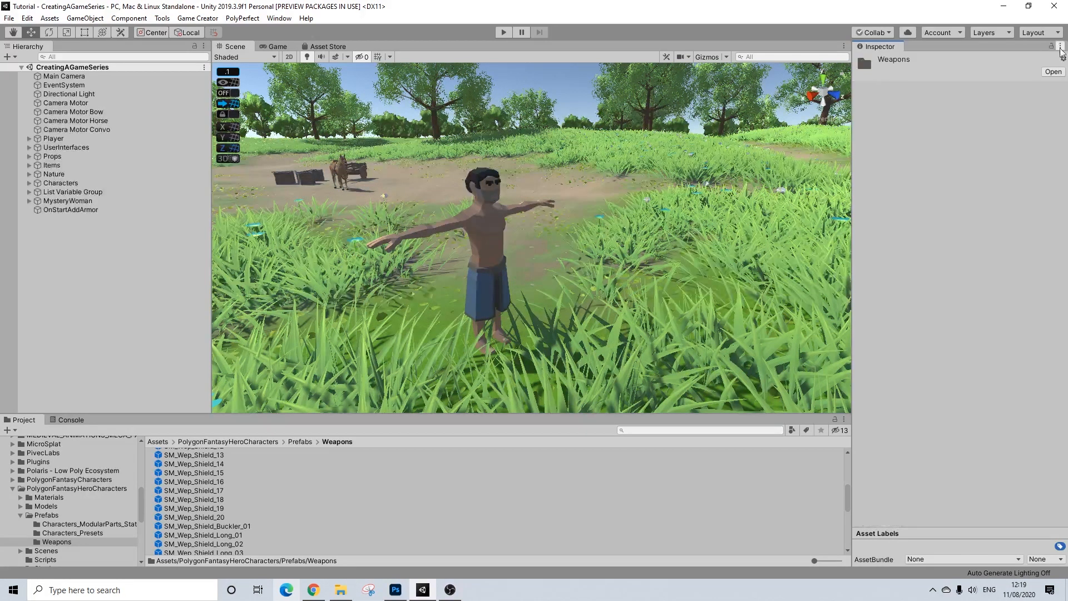
- Add a Melee Draw Weapon action for the player to OnStartAddArmor's Actions
click(62, 209)
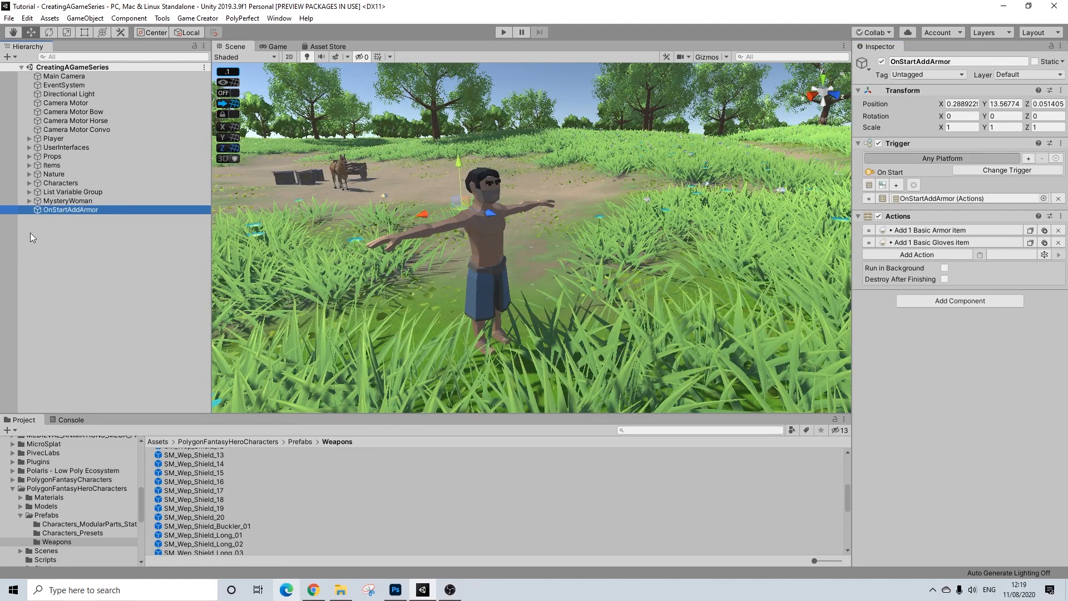
click(919, 255)
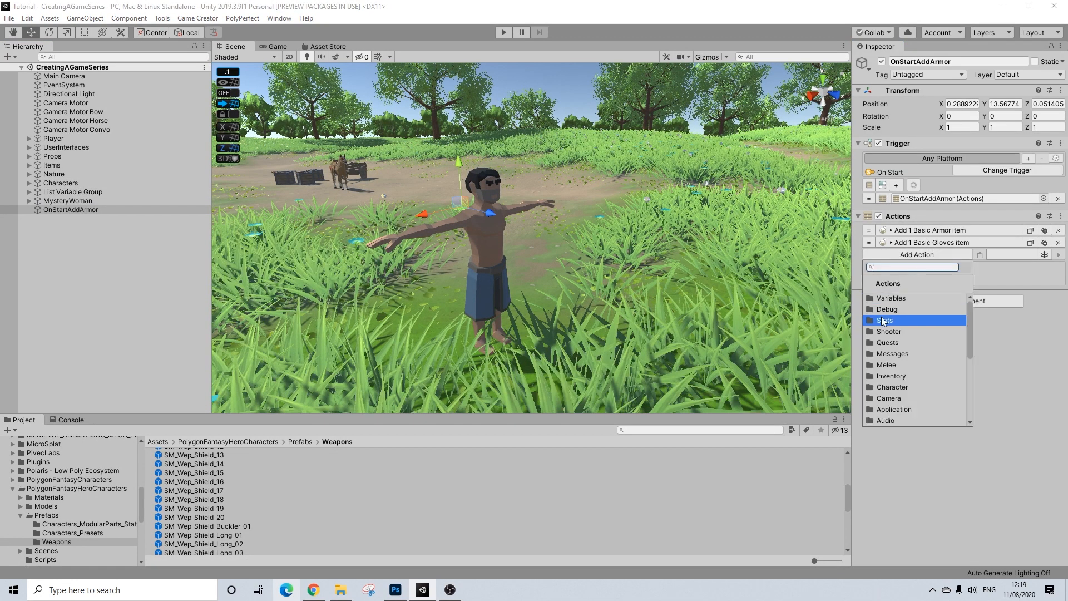
scroll(916, 320, down, 5)
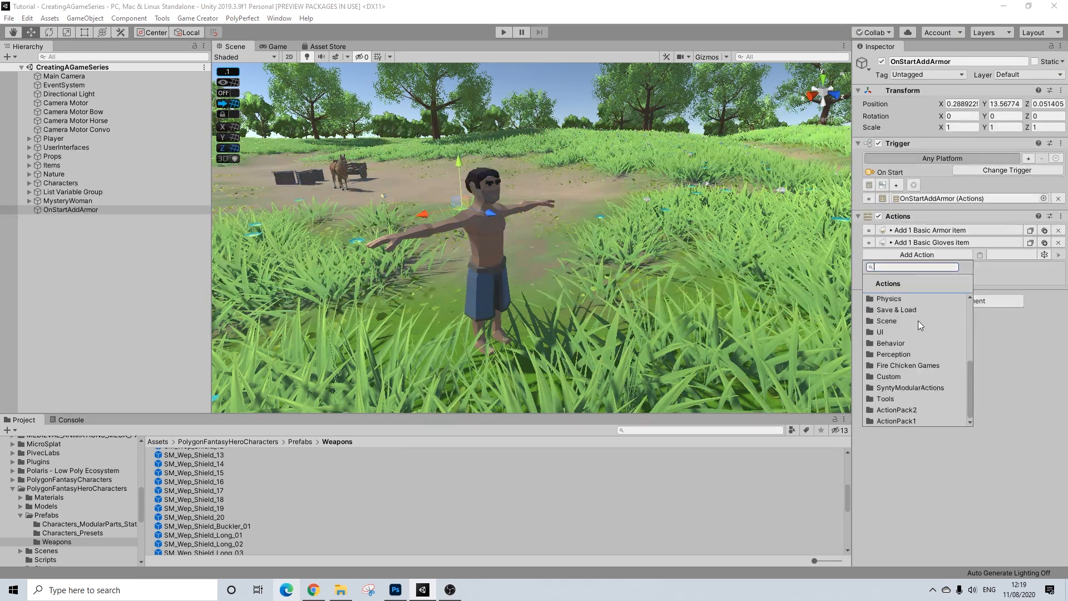
scroll(910, 340, up, 5)
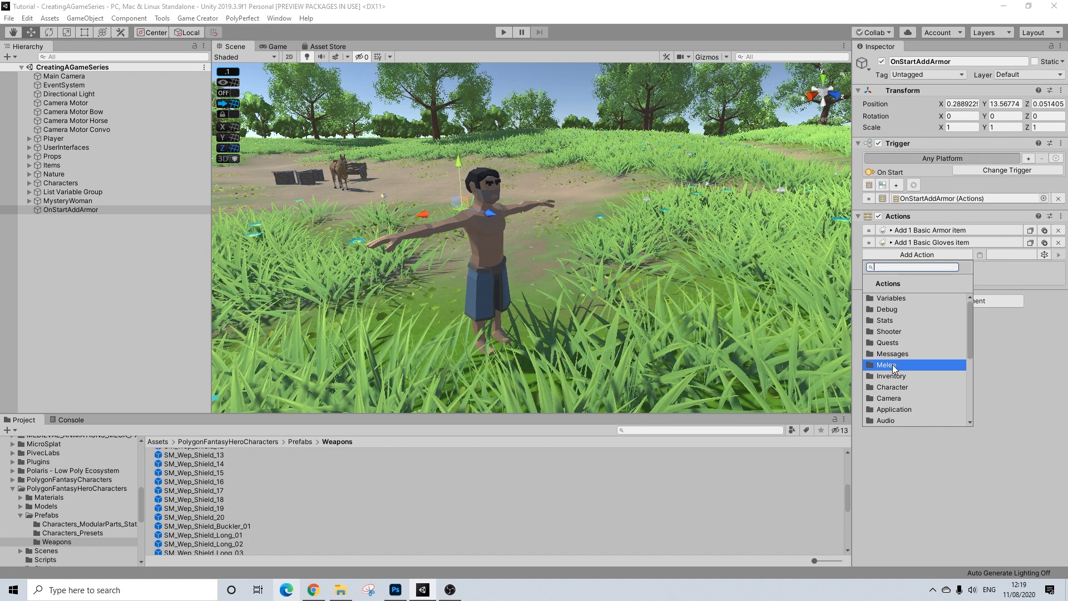
click(893, 365)
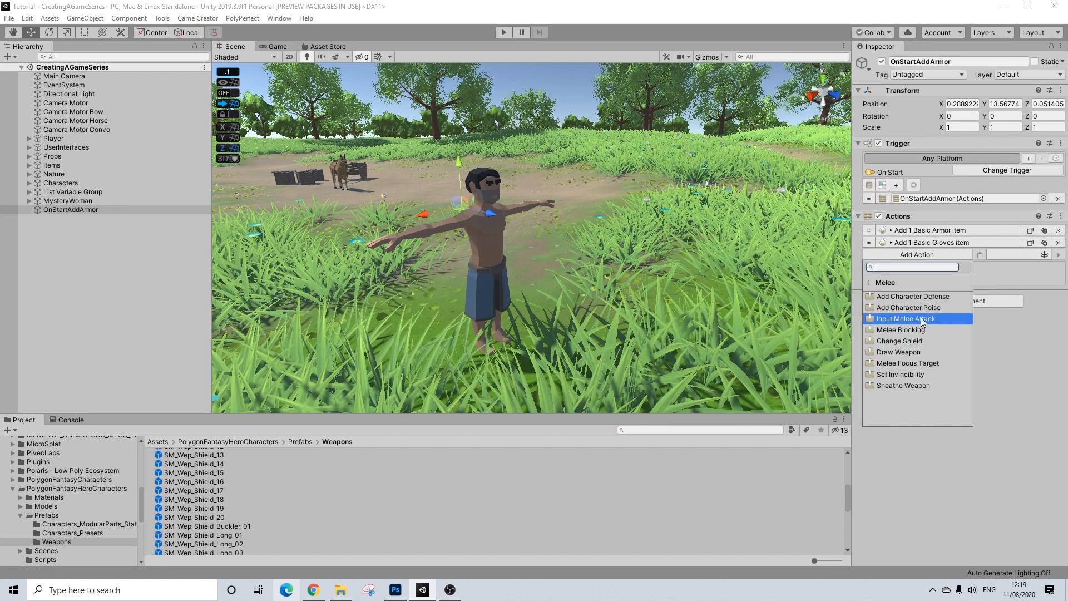
click(905, 354)
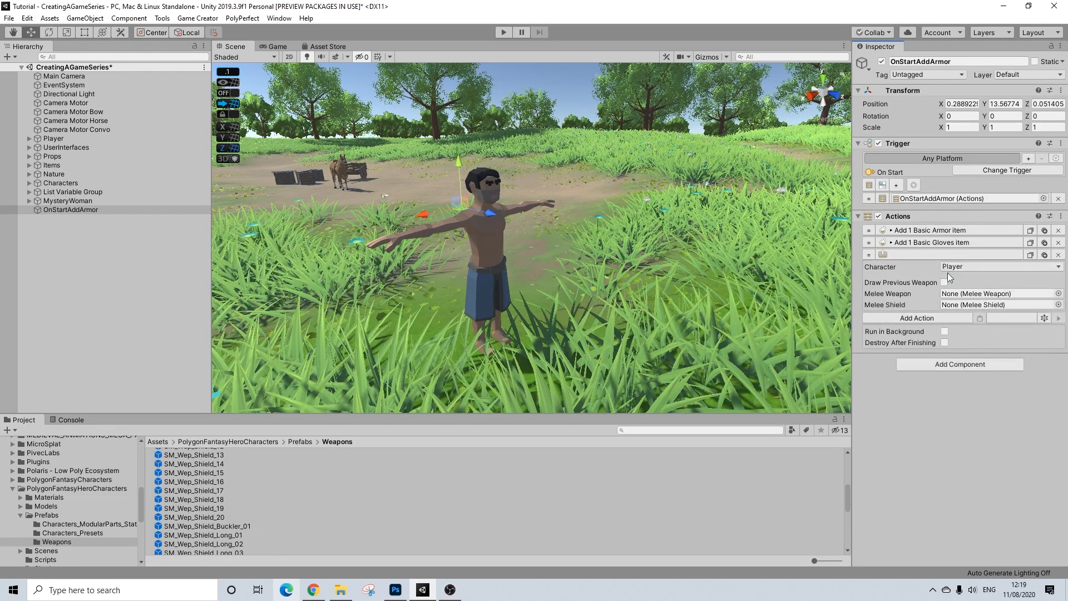
- Set the new Draw Weapon action's Melee Weapon to MainSword+Shield, leaving its Melee Shield empty
click(1058, 294)
click(487, 307)
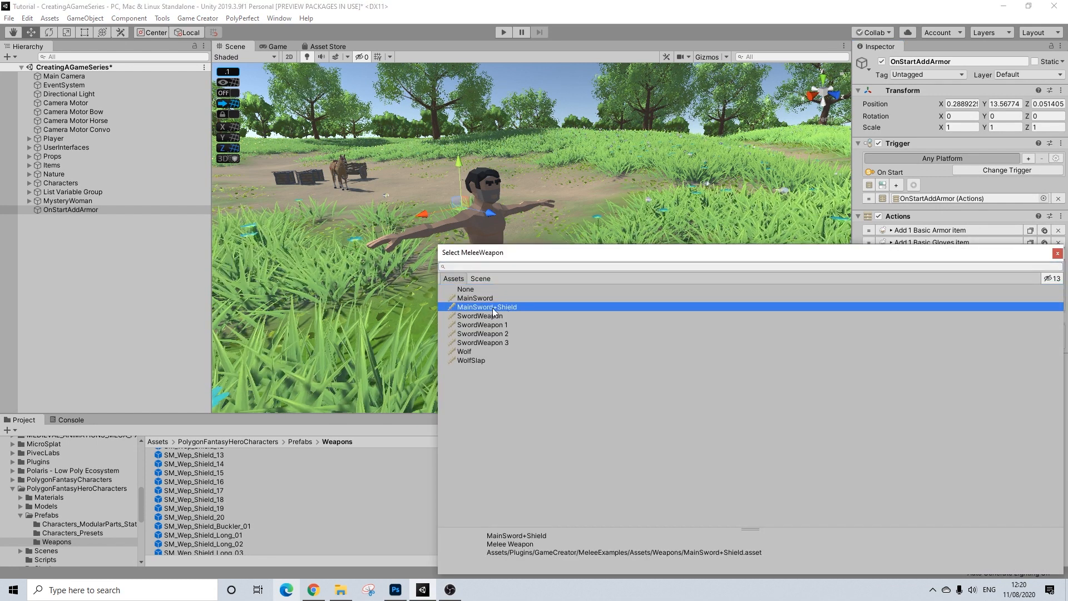
click(1057, 254)
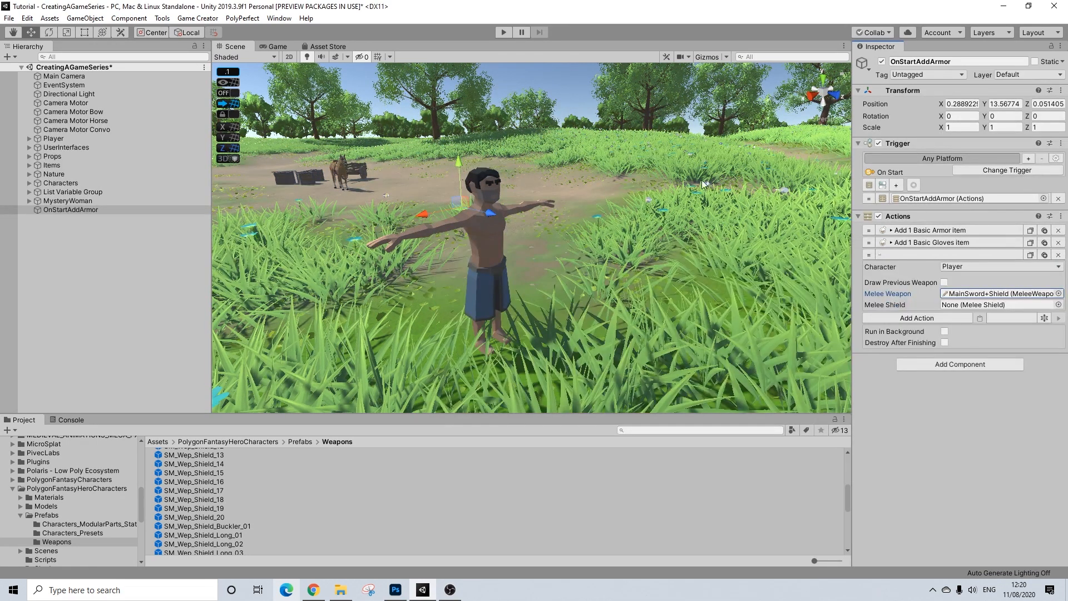
- Play the scene and test the player's movement and attacks with the sword and shield
click(506, 35)
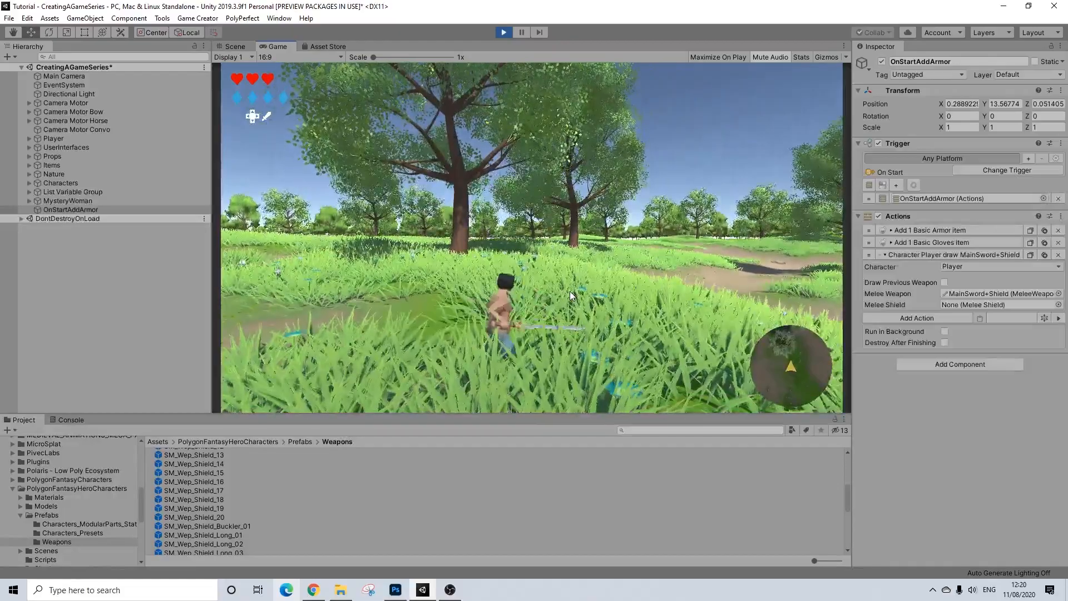
key(space)
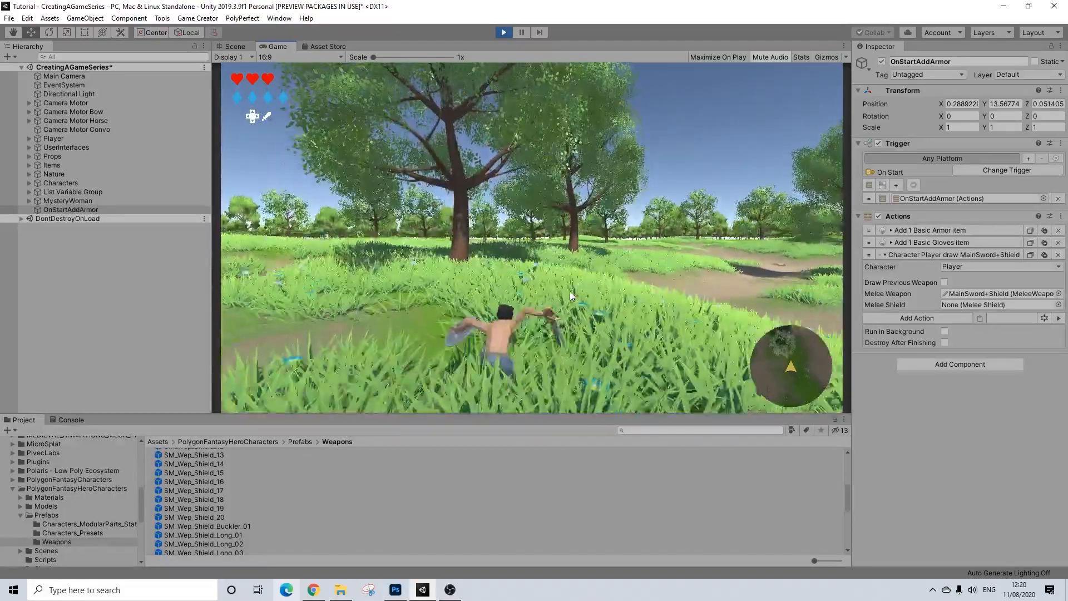
key(space)
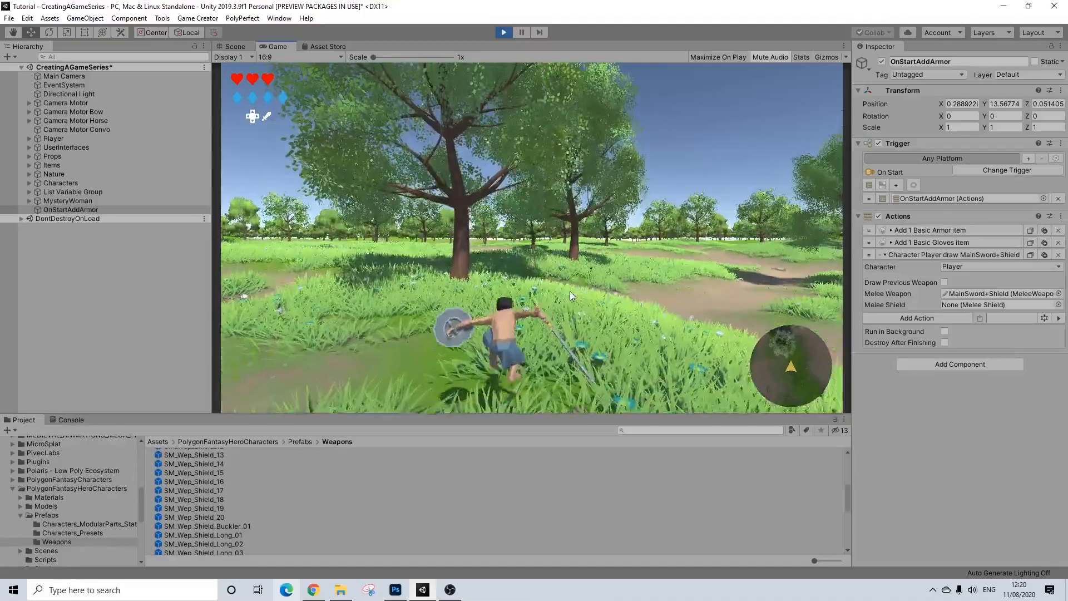
click(570, 292)
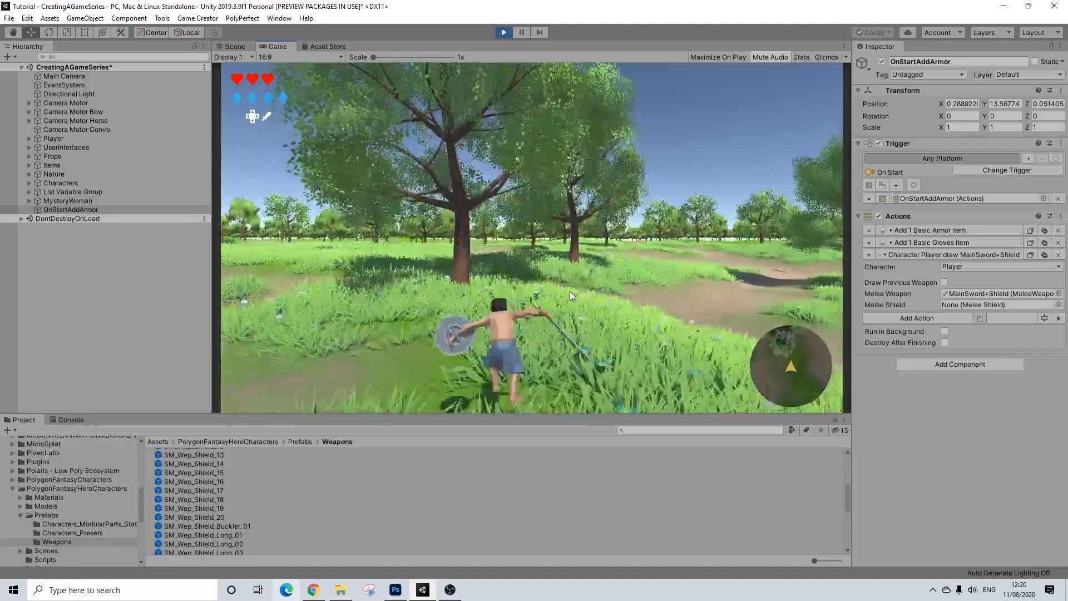
click(569, 291)
key(w)
key(space)
key(space)
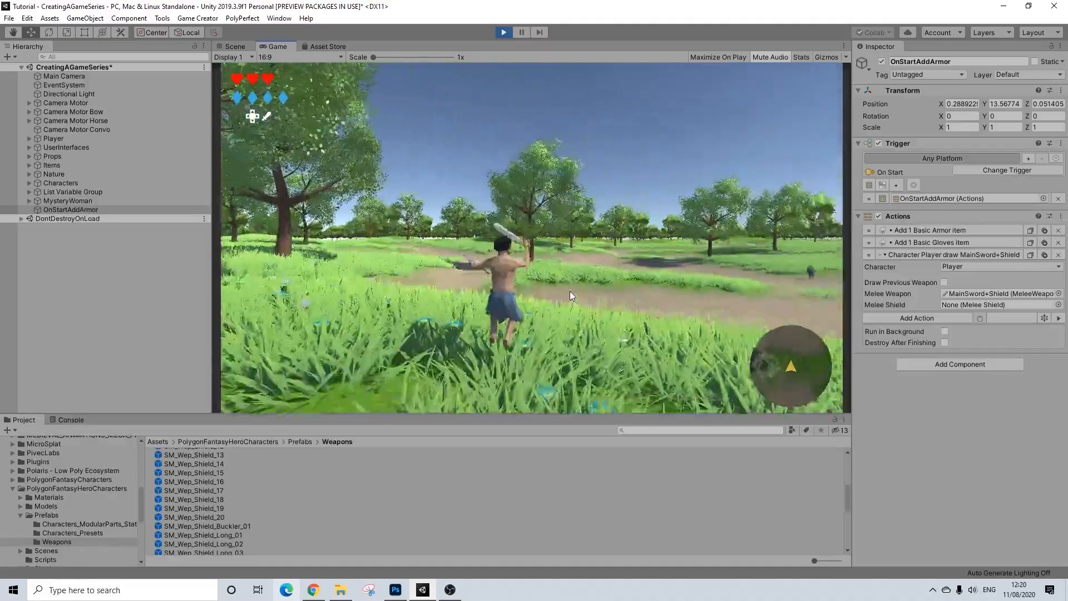
key(s)
click(569, 292)
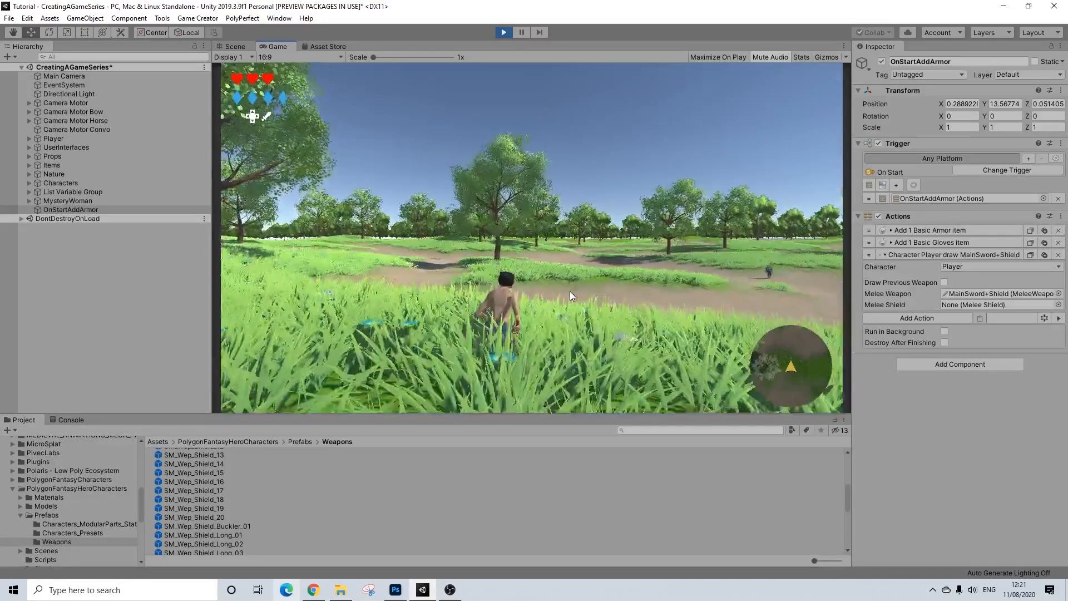
click(570, 291)
click(569, 291)
click(569, 291)
- Move the player to the enemy to test sword and shield combat, and stop the game
key(w)
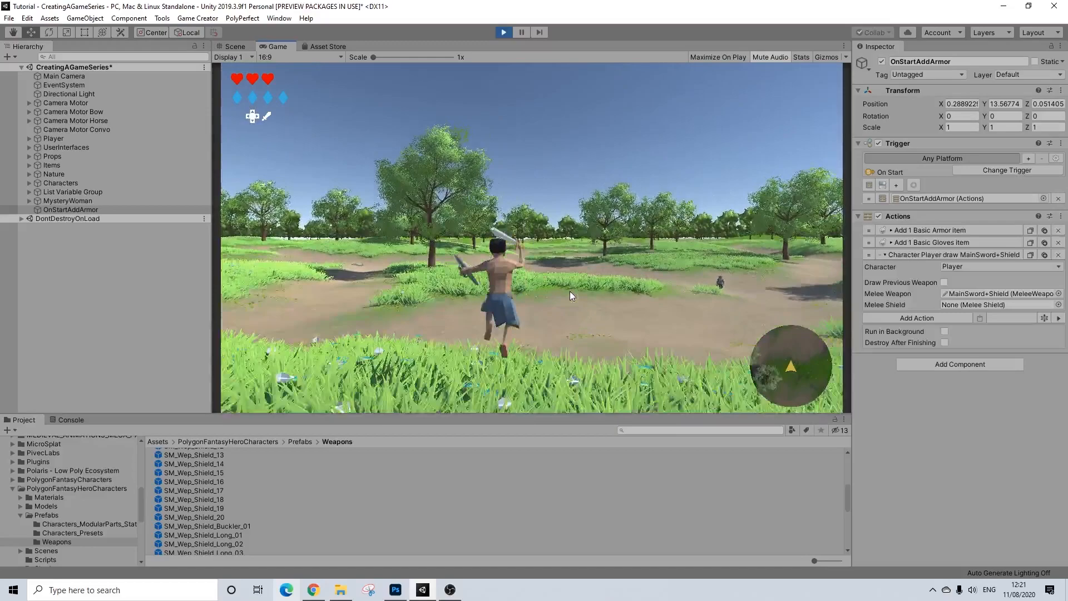
key(w)
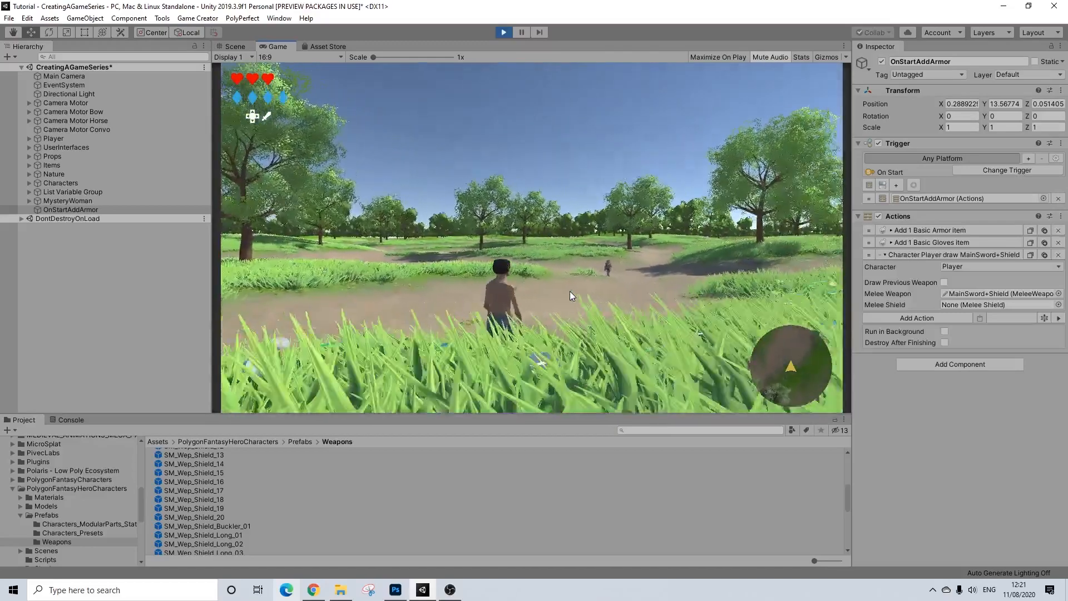
key(d)
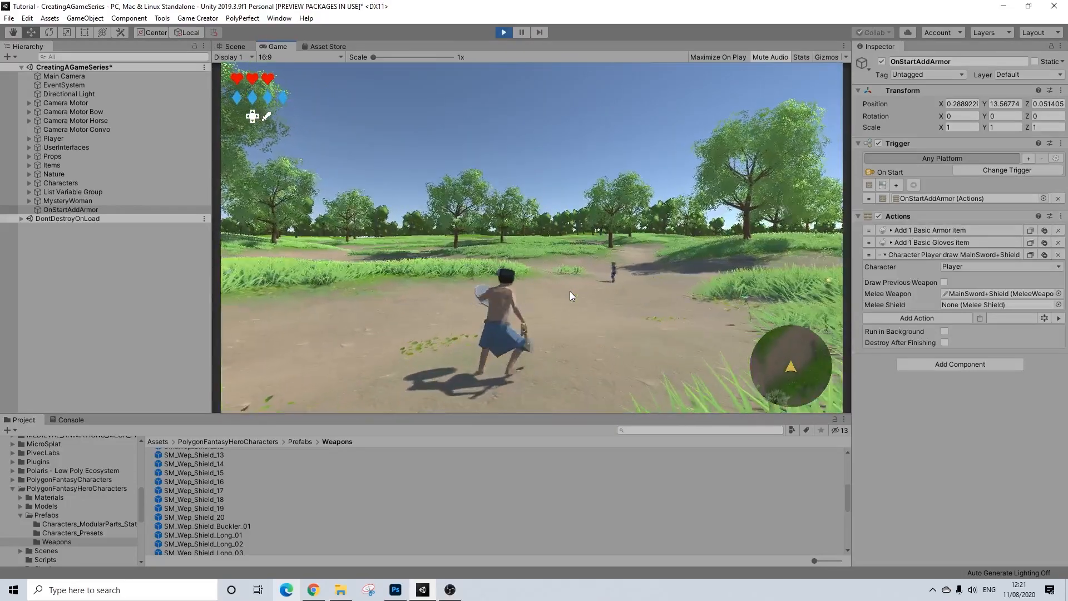
key(w)
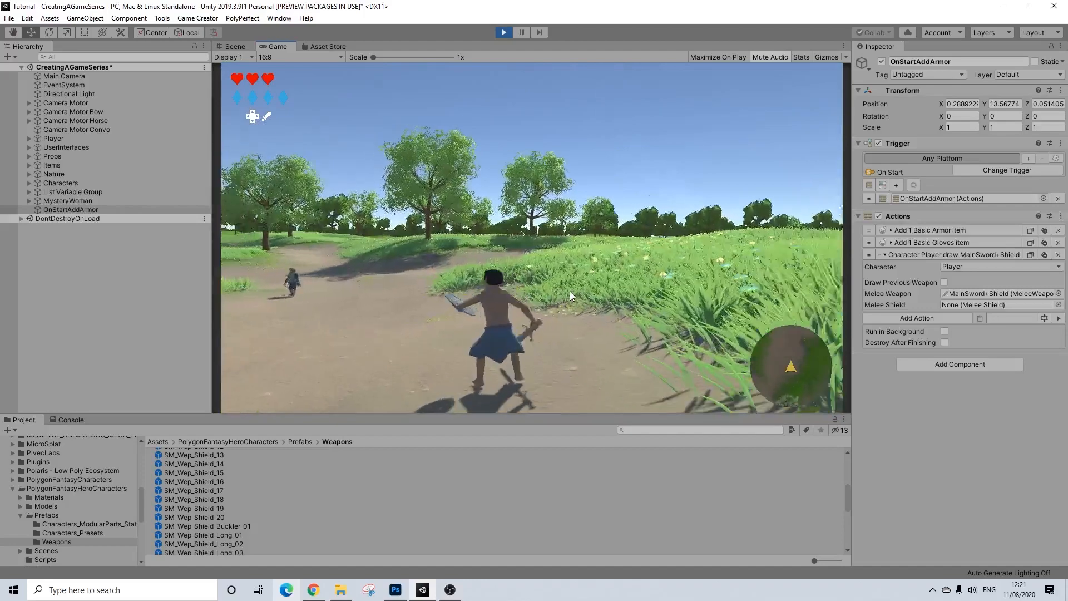
key(w)
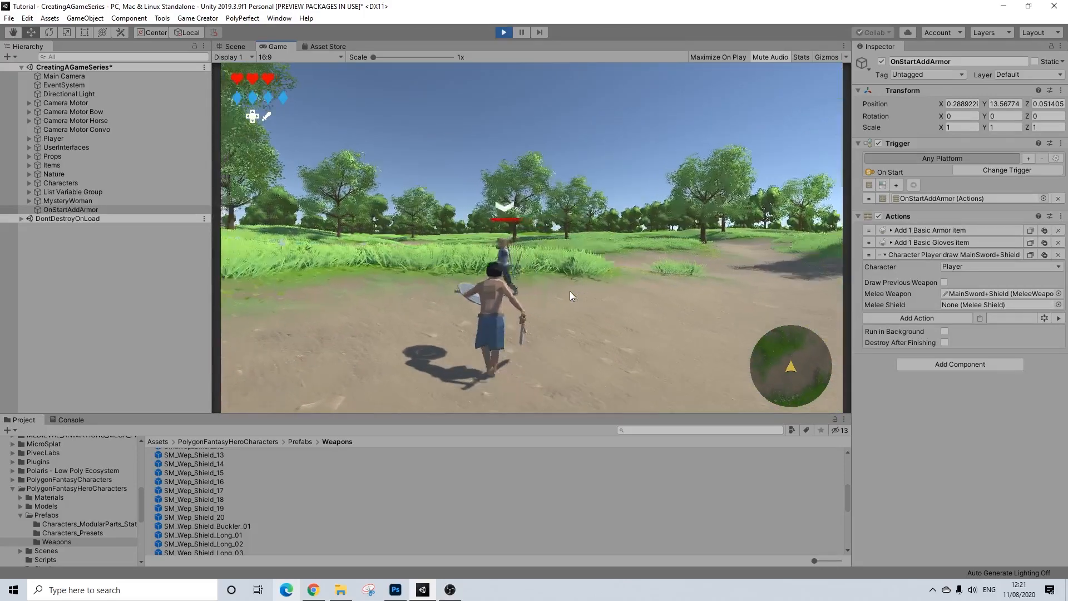
key(w)
key(w)
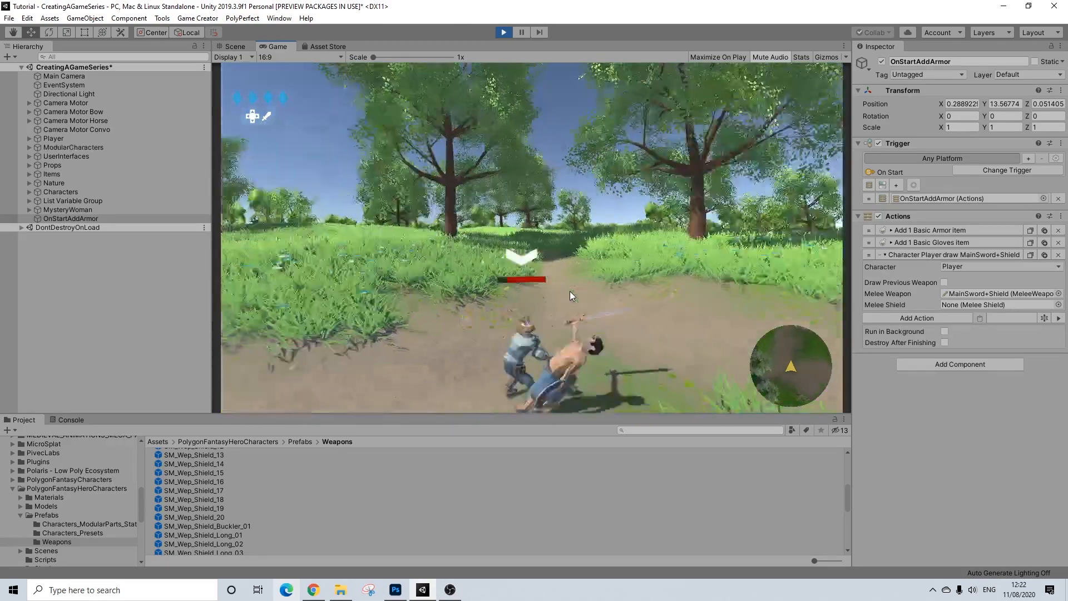
key(Escape)
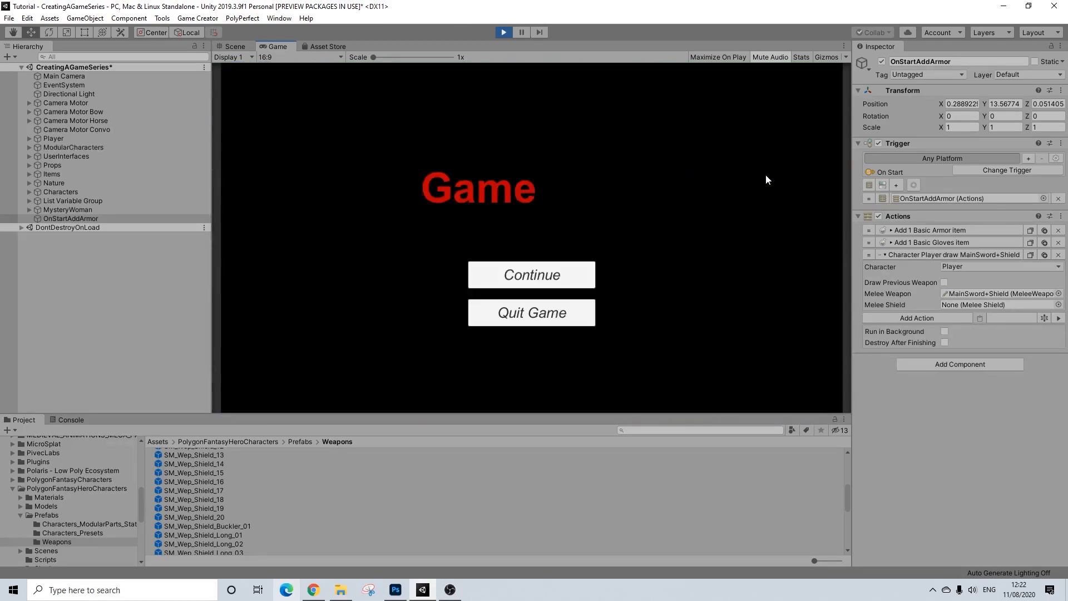
click(503, 33)
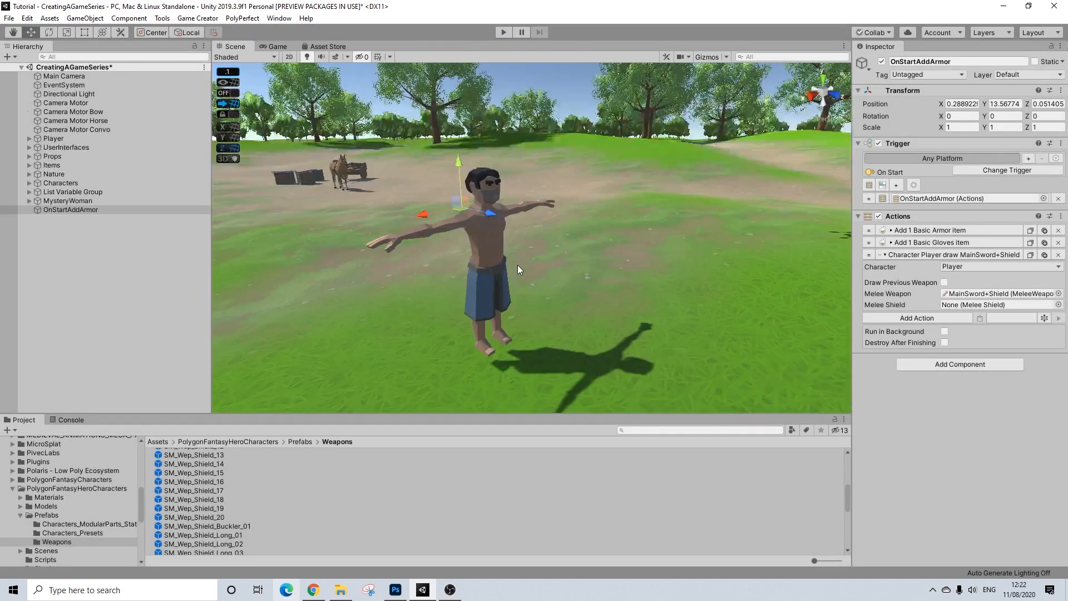
scroll(520, 271, down, 8)
alt+drag(520, 271, 751, 269)
scroll(474, 282, up, 8)
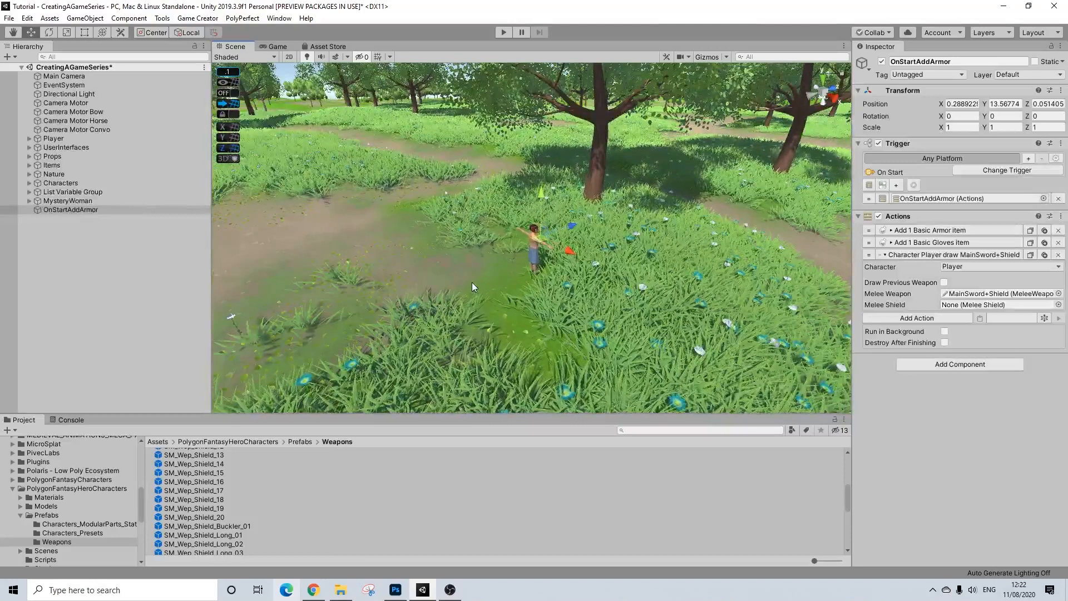
scroll(472, 283, up, 2)
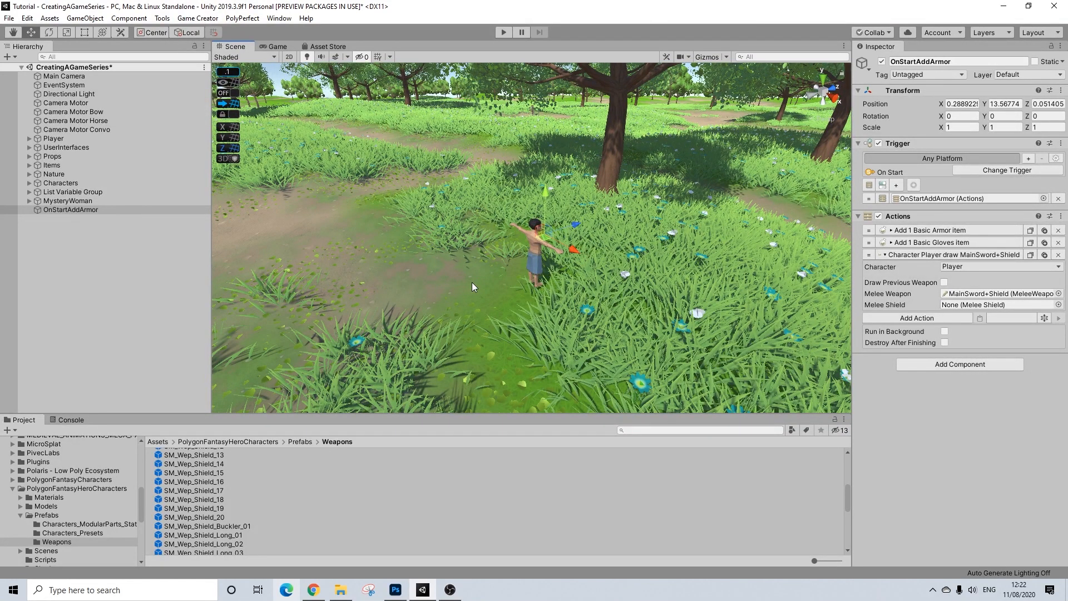
- Open the Weapon_and_Shield folder of MEDIEVAL_ANIMATIONS_MEGA_PACK_new and inspect the 1H_5X_Combo_move_forward animation
scroll(198, 521, up, 6)
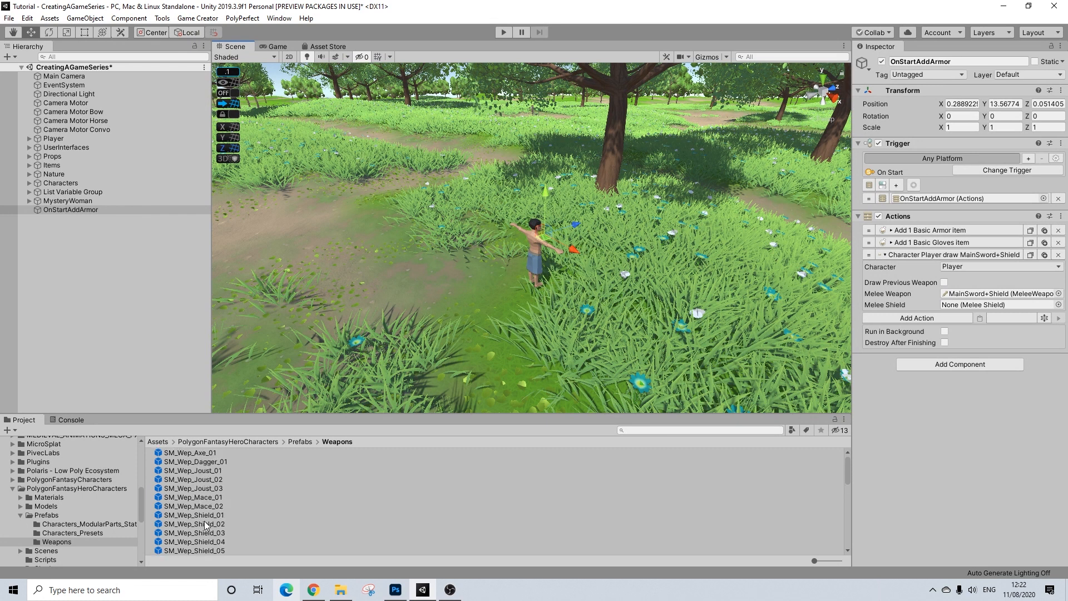
scroll(75, 498, up, 2)
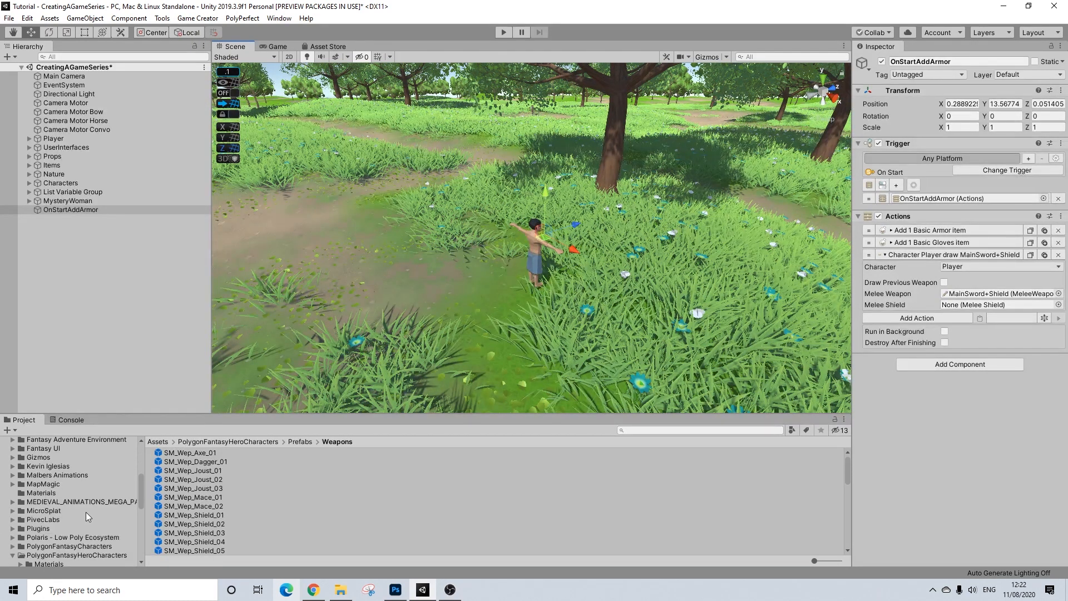
scroll(78, 525, down, 2)
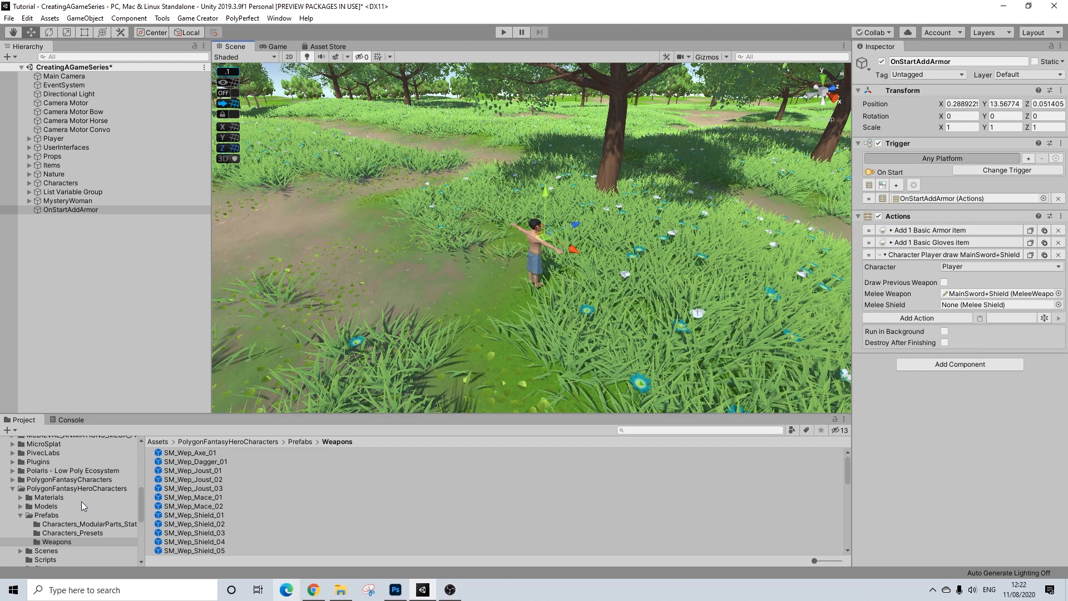
scroll(81, 502, up, 3)
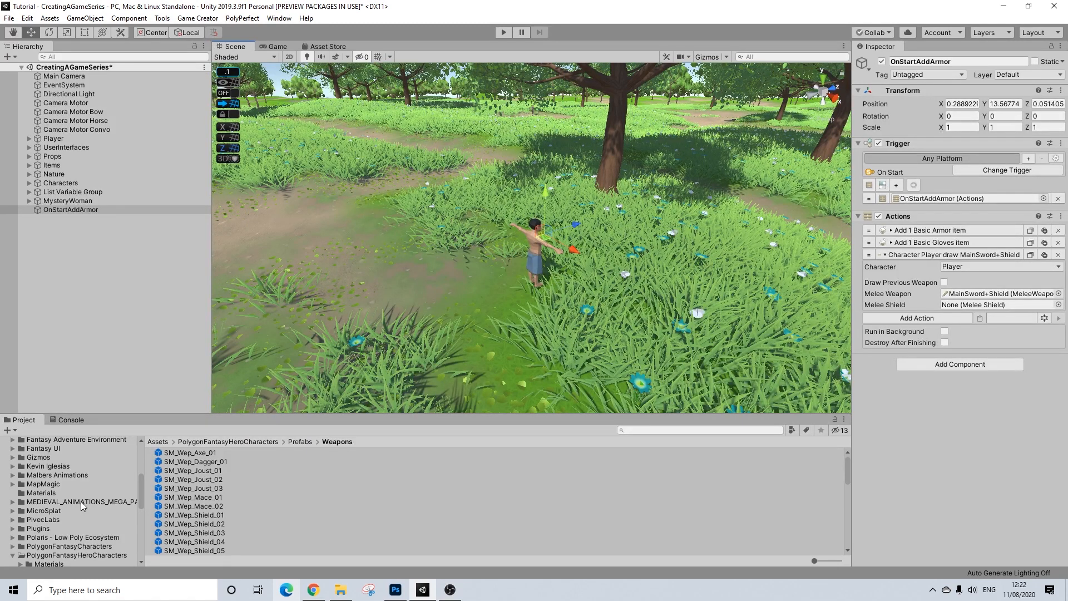
scroll(81, 501, down, 8)
scroll(81, 504, up, 8)
click(79, 557)
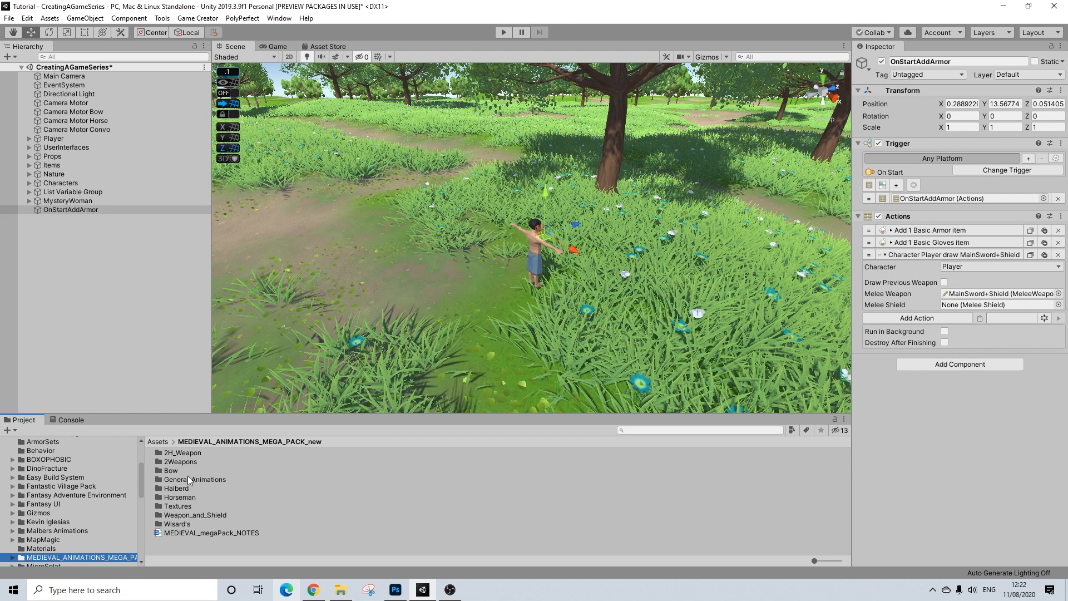
double_click(188, 516)
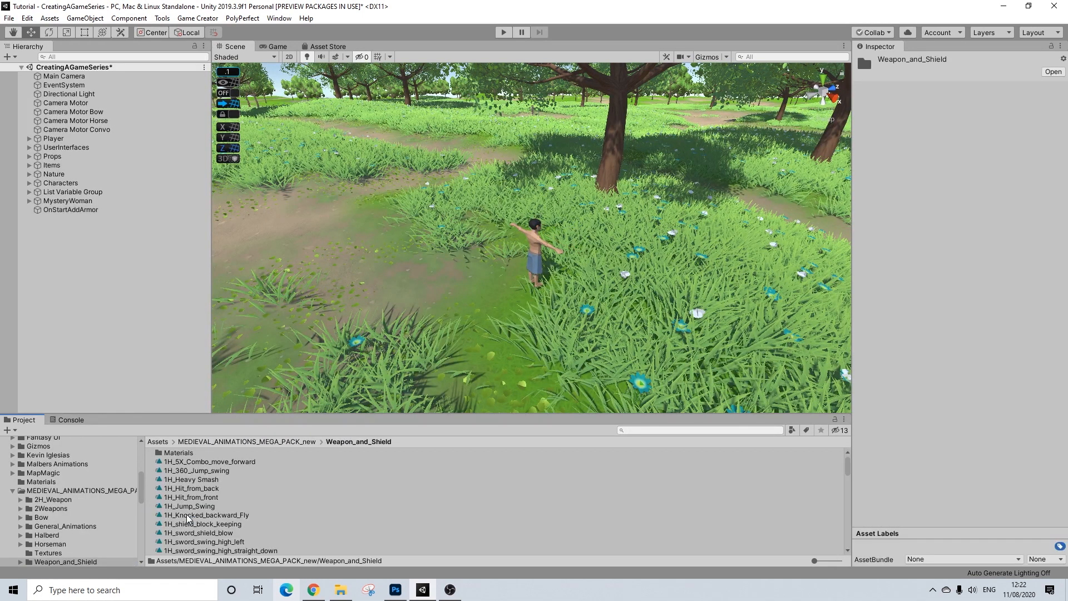
click(204, 461)
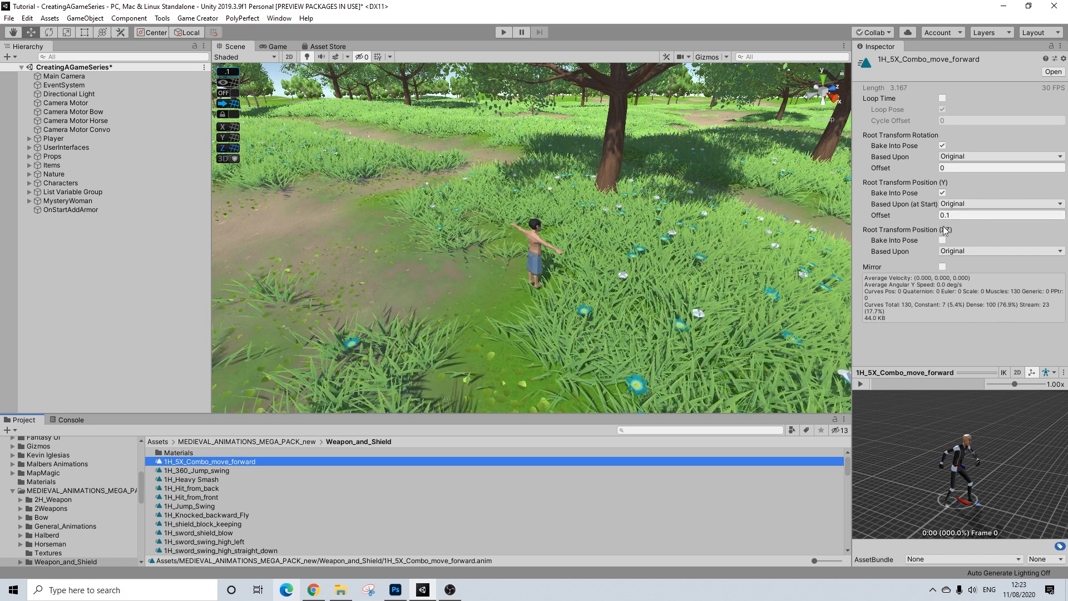
- Collapse the medieval animations pack folder, search the project for "0c" and open the 0CounterAttack melee clip's settings
scroll(82, 458, up, 5)
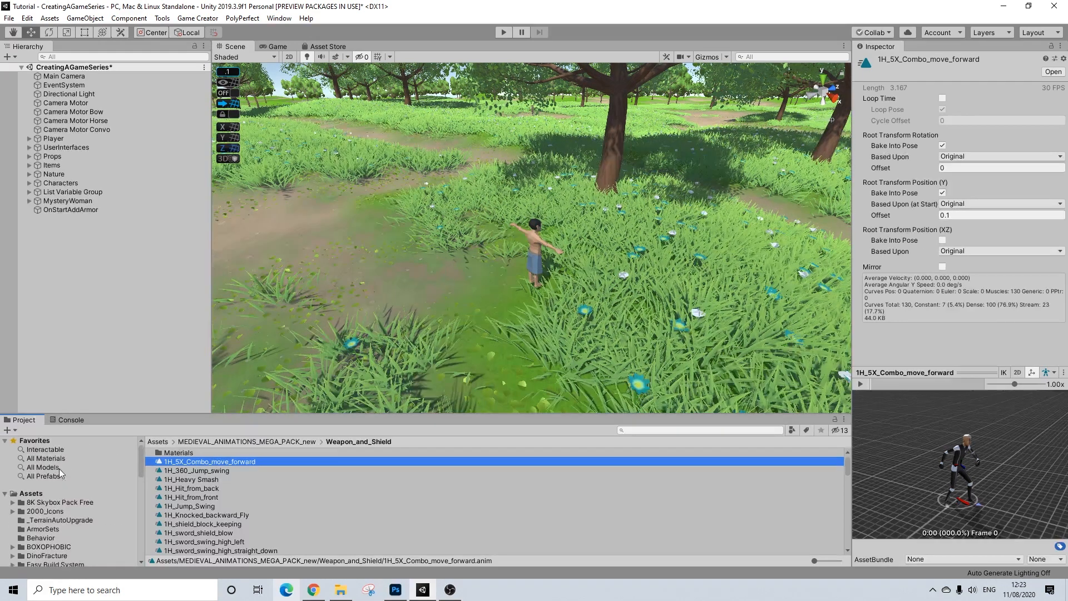
scroll(20, 504, down, 5)
click(14, 511)
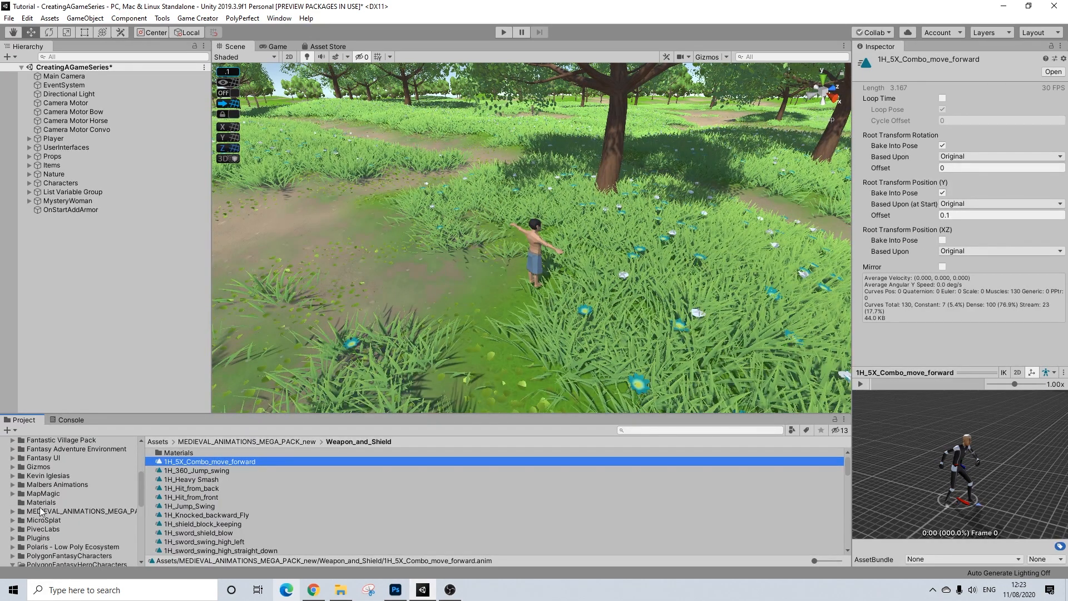
scroll(53, 513, down, 2)
click(650, 430)
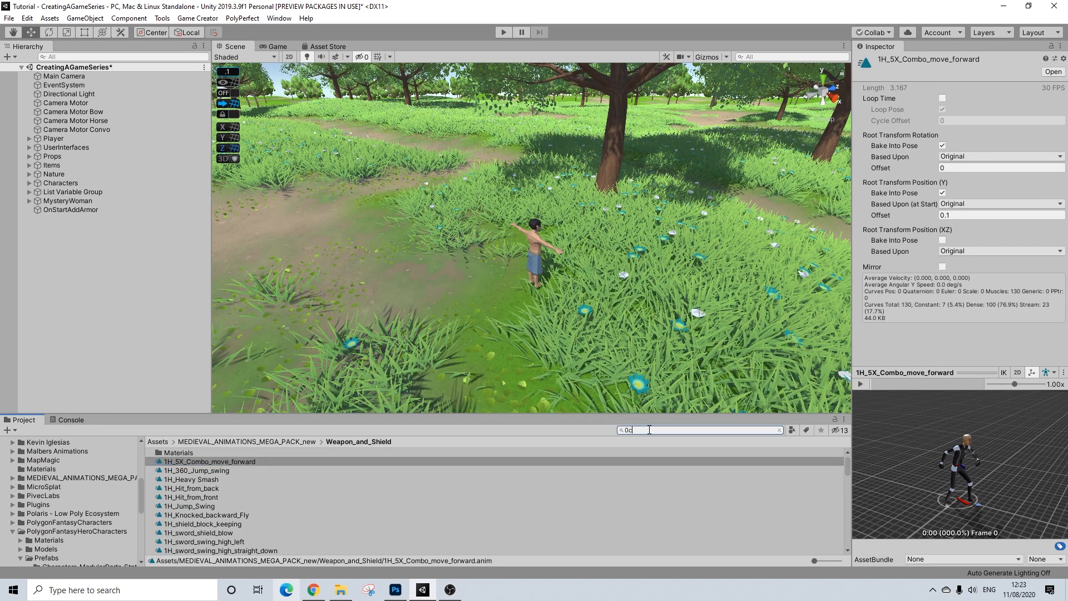
click(222, 488)
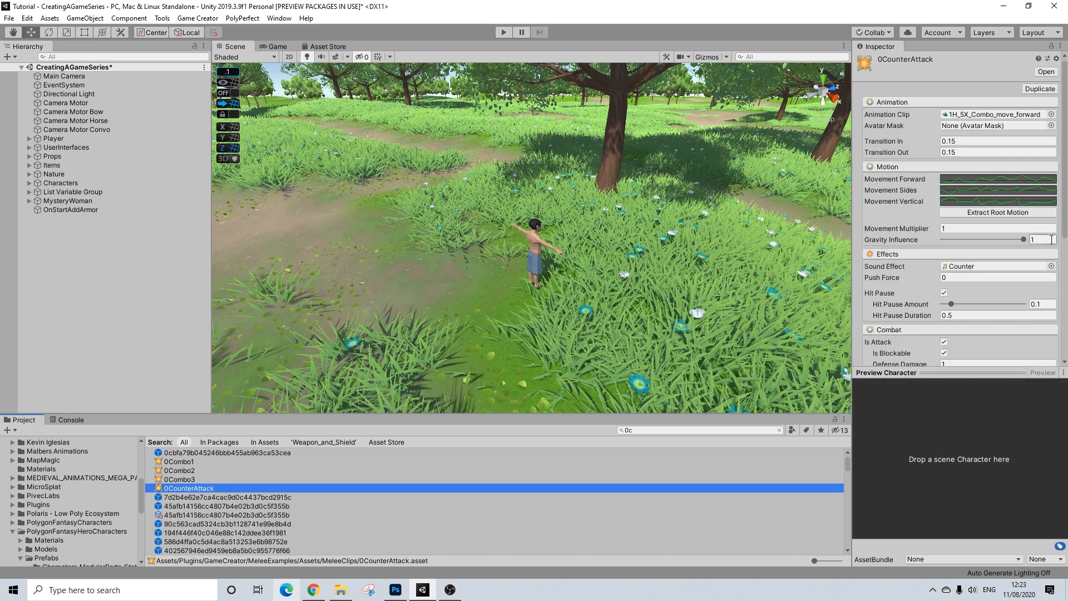
- Replace the 0CounterAttack clip's Movement Forward curve with the straight rising linear preset and close the curve editor
click(1003, 180)
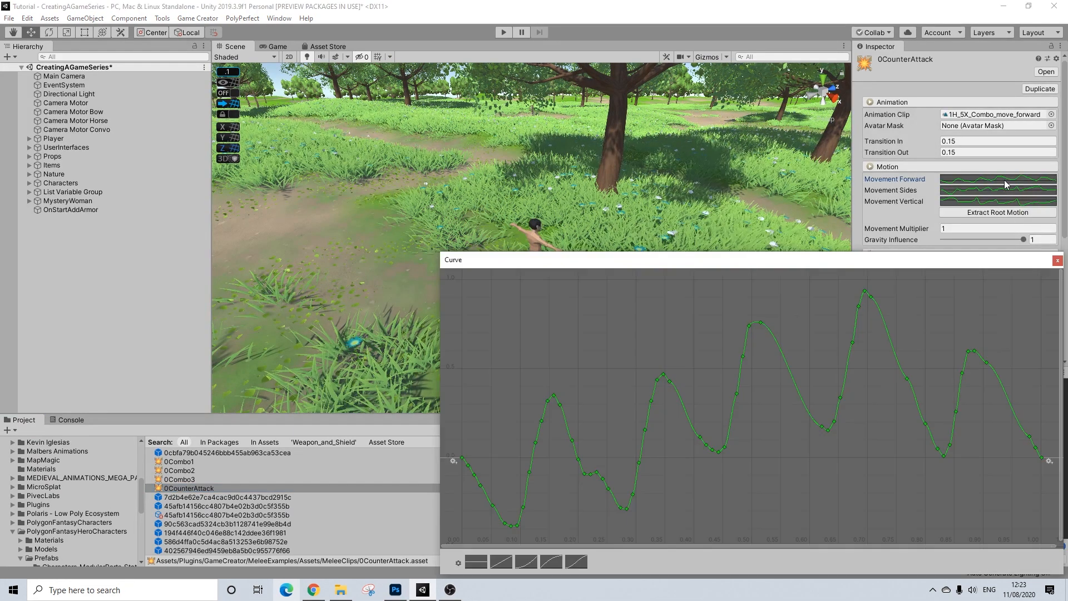
click(503, 563)
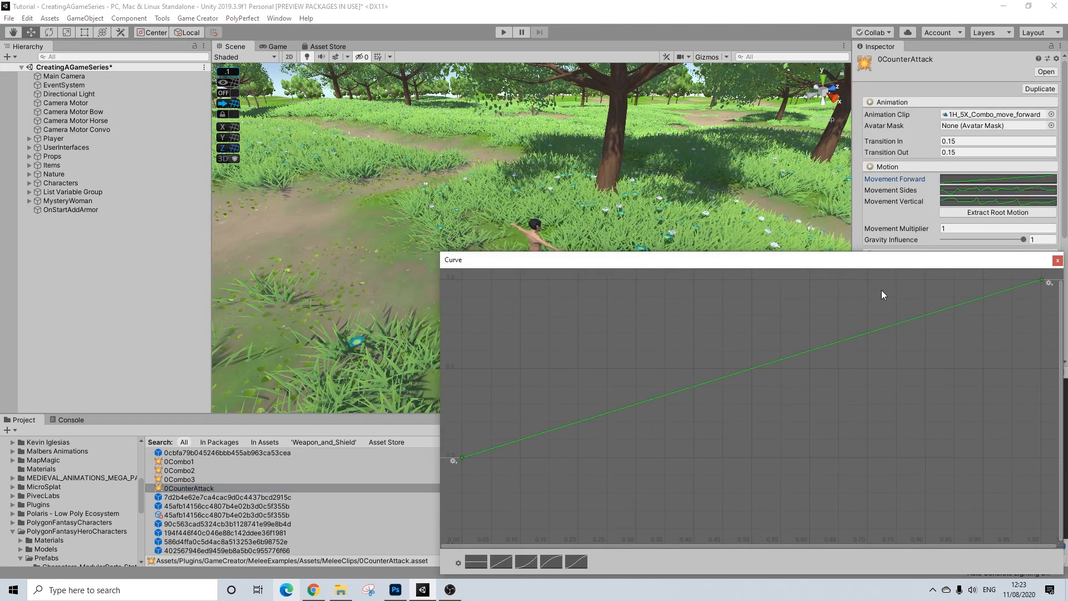
scroll(1033, 326, down, 5)
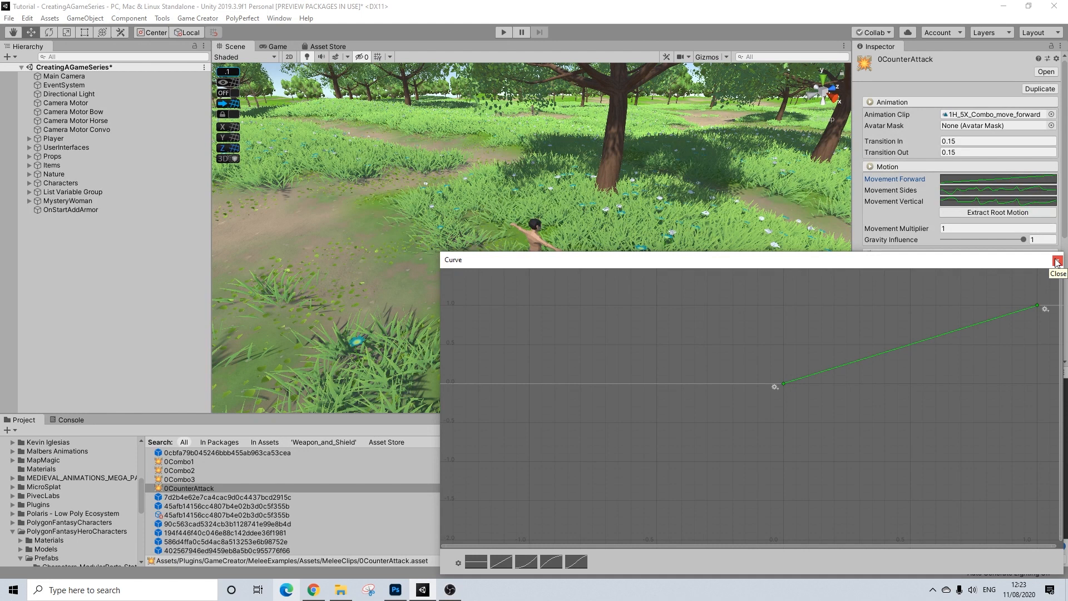
drag(1033, 263, 812, 265)
middle_drag(756, 377, 621, 399)
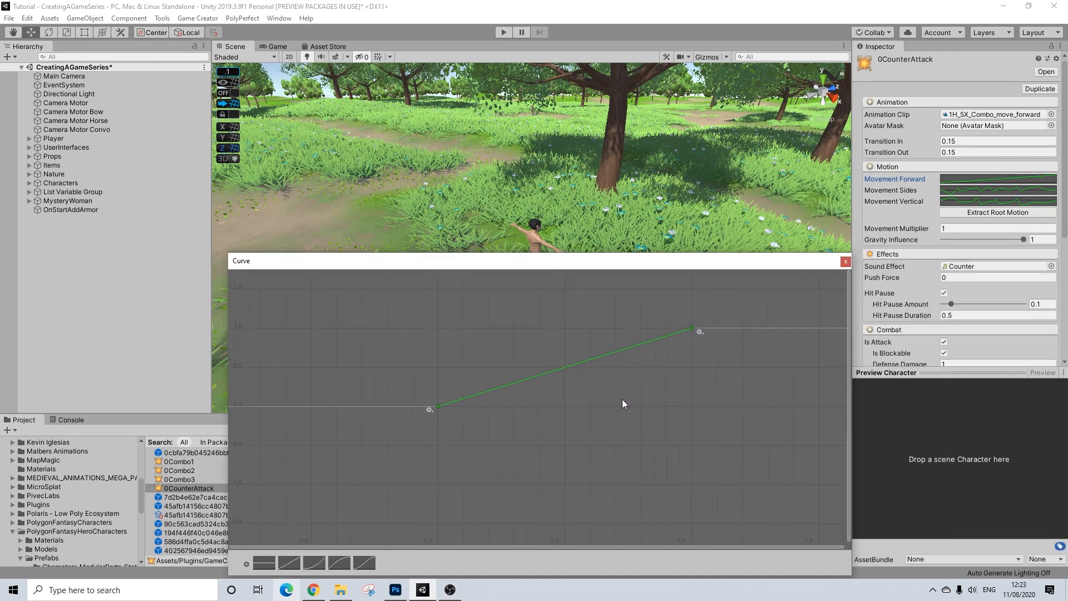
click(845, 262)
- Play the scene and select the buckler shield in the player's hand in the Scene view
scroll(613, 277, up, 3)
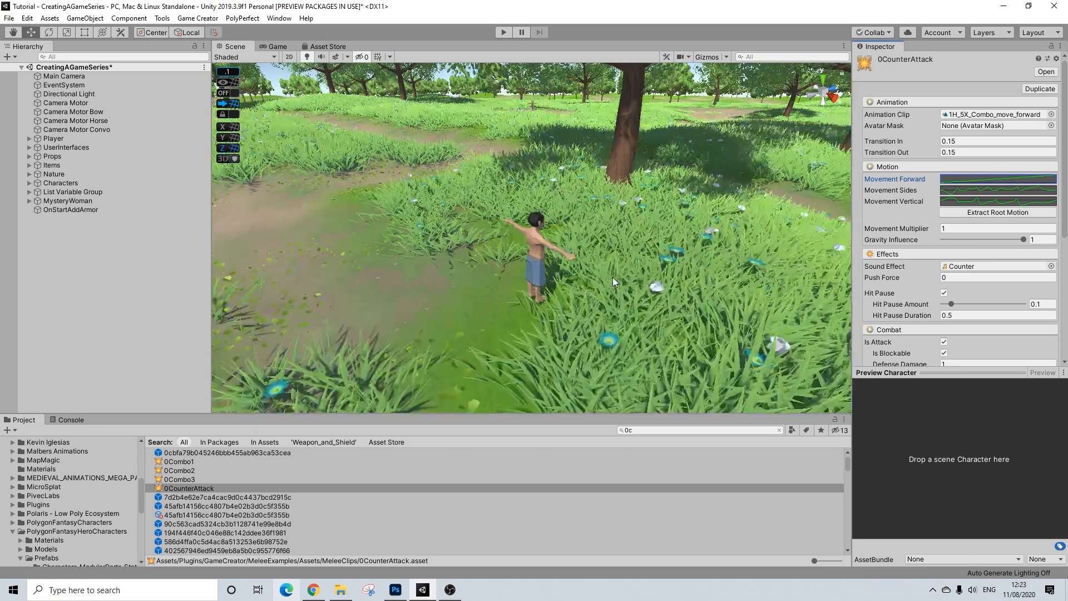
alt+drag(612, 277, 419, 308)
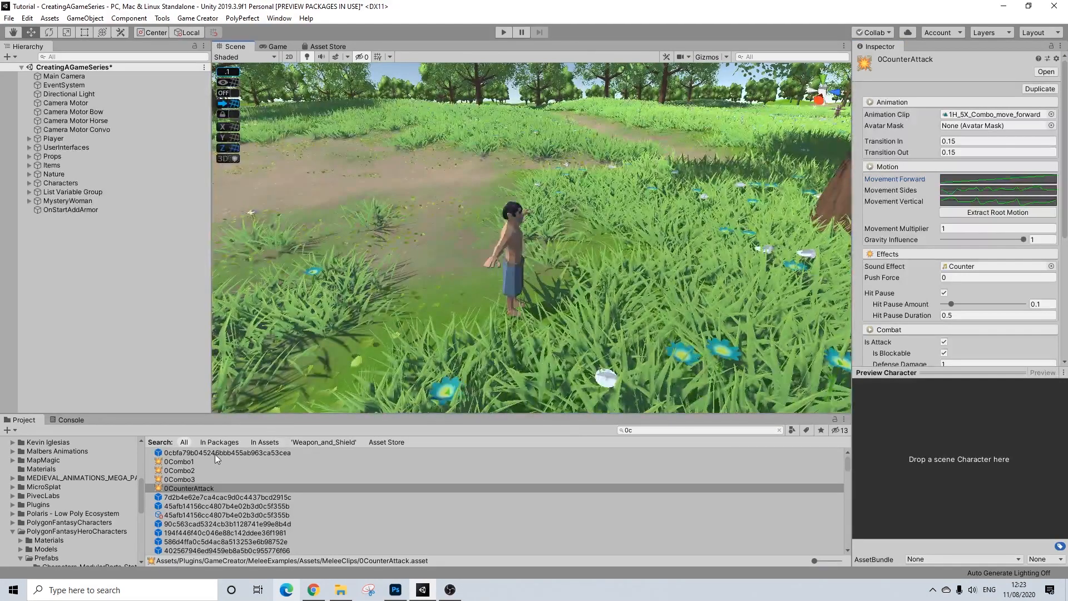
click(501, 32)
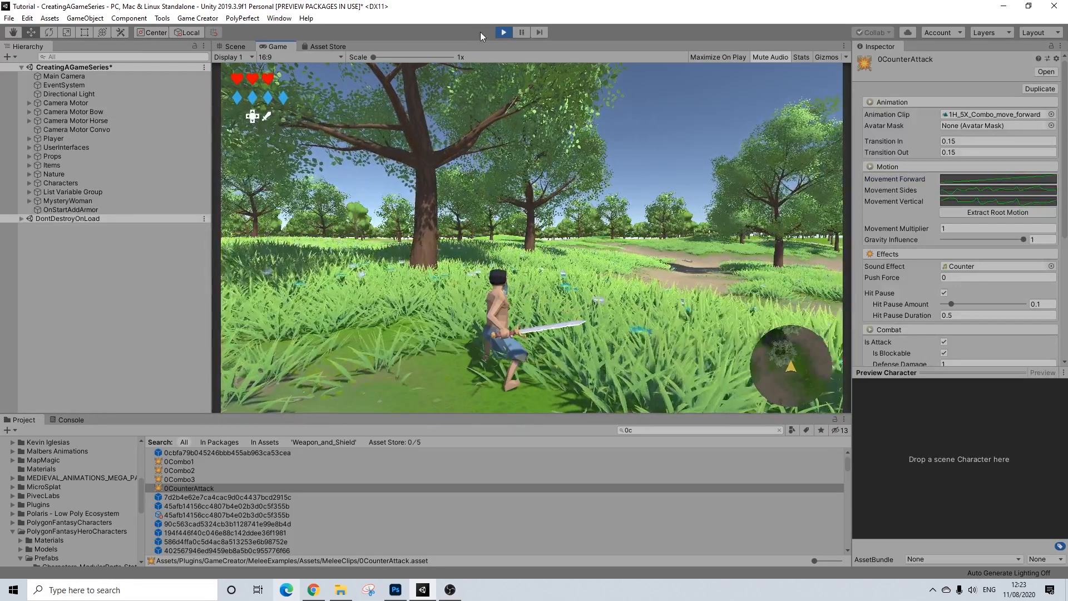
click(232, 47)
alt+drag(603, 290, 293, 290)
scroll(488, 272, up, 5)
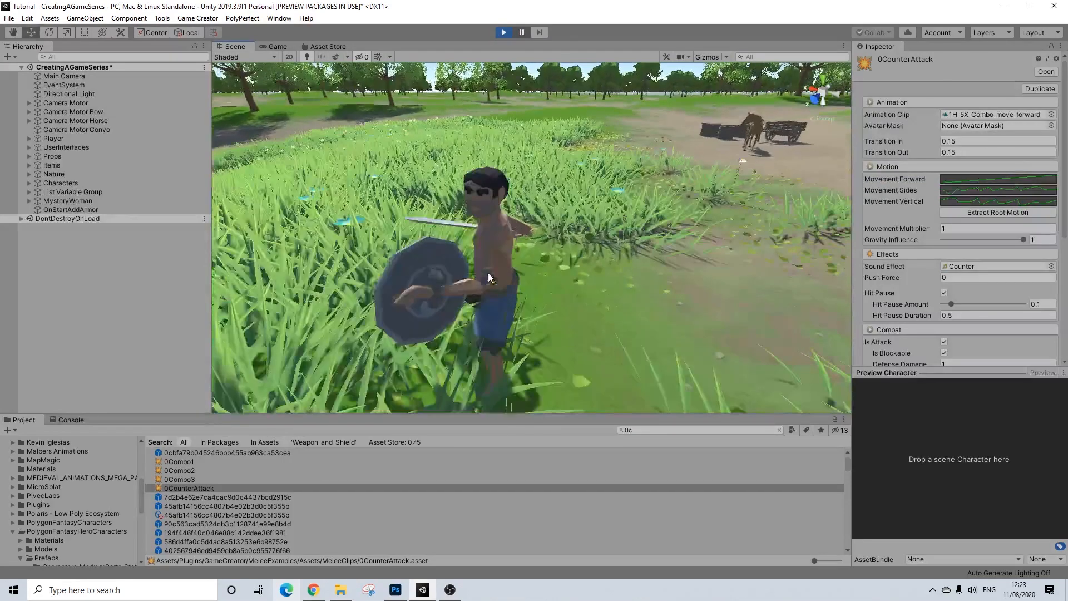
click(423, 260)
- Inspect how the shield sits on the player's arm during play, moving the player in the game and framing the shield in the scene
alt+drag(501, 247, 587, 322)
scroll(661, 256, down, 4)
click(50, 33)
ctrl+drag(492, 247, 704, 281)
scroll(529, 250, up, 4)
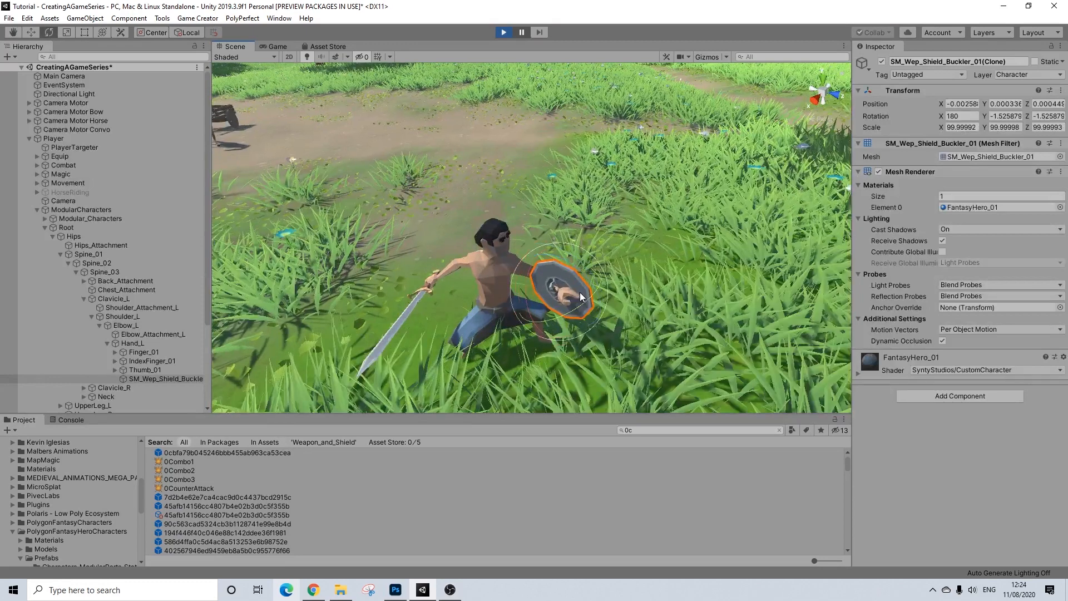
scroll(581, 297, up, 2)
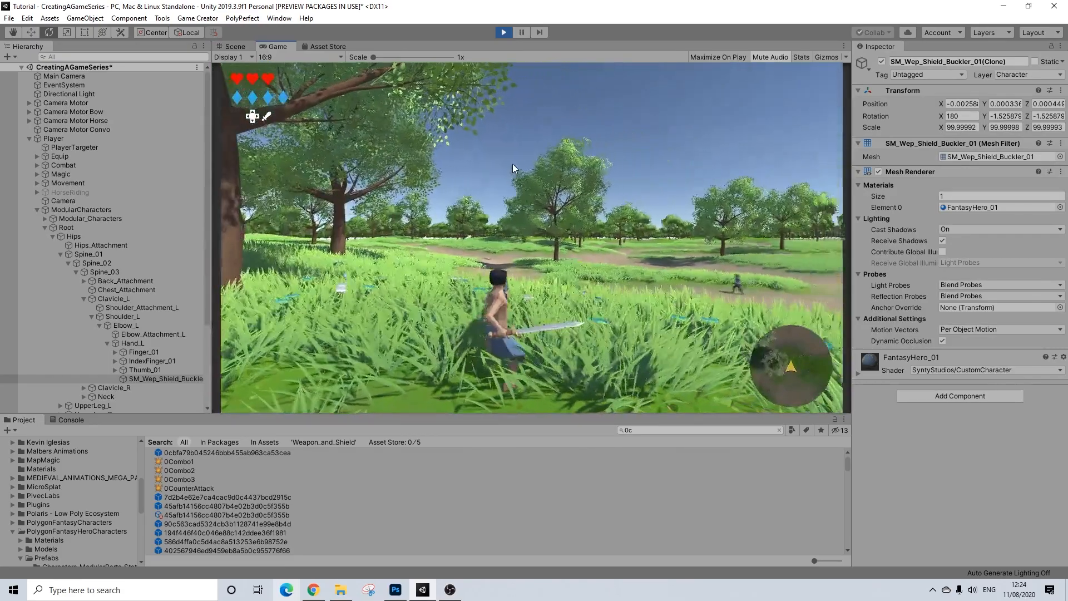
key(w)
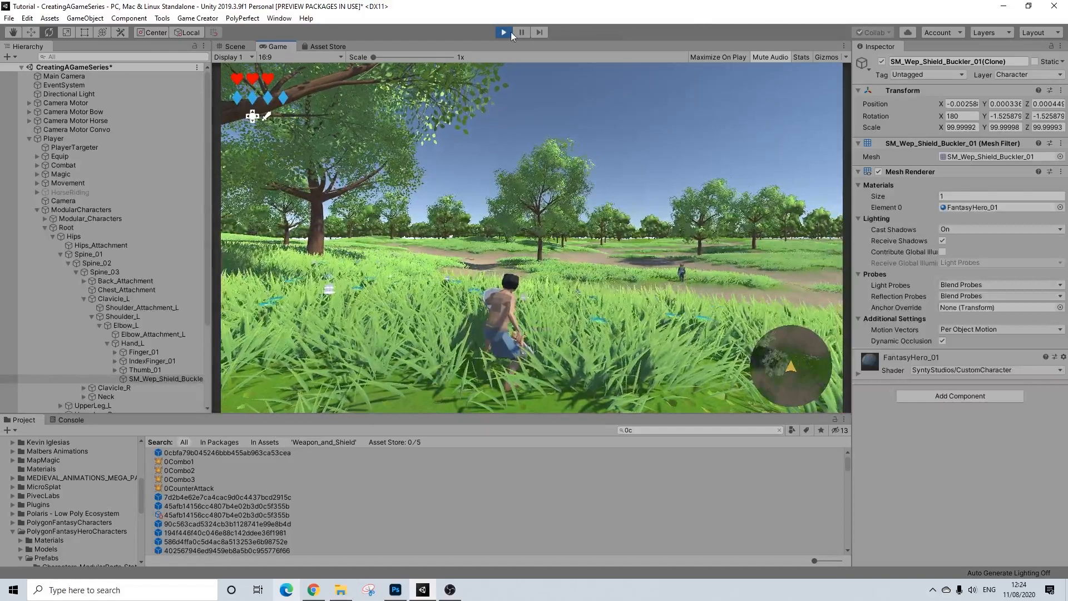
key(ctrl+1)
scroll(534, 225, down, 3)
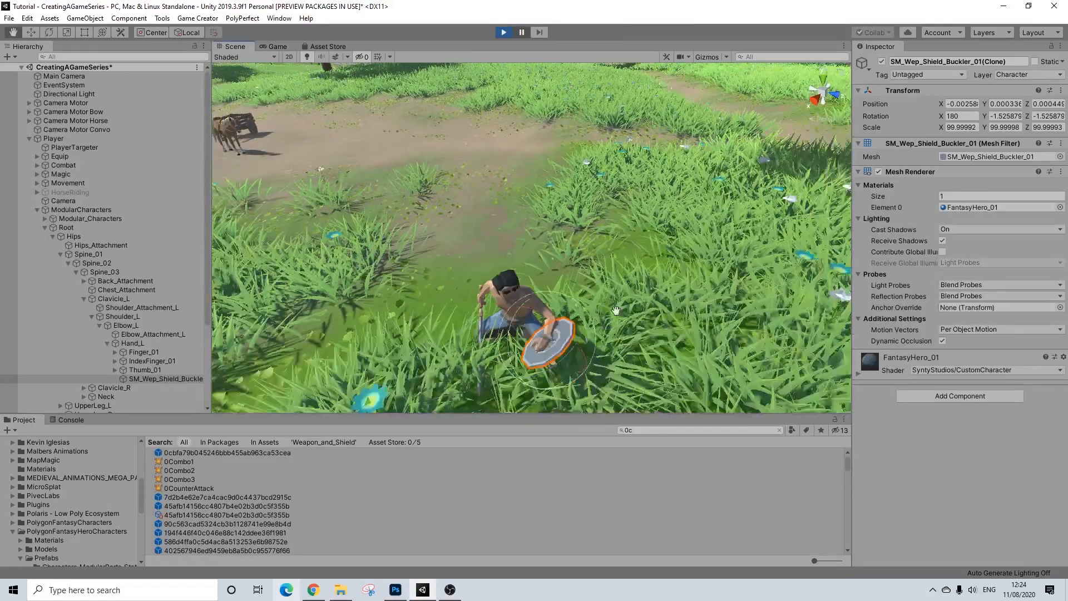
key(f)
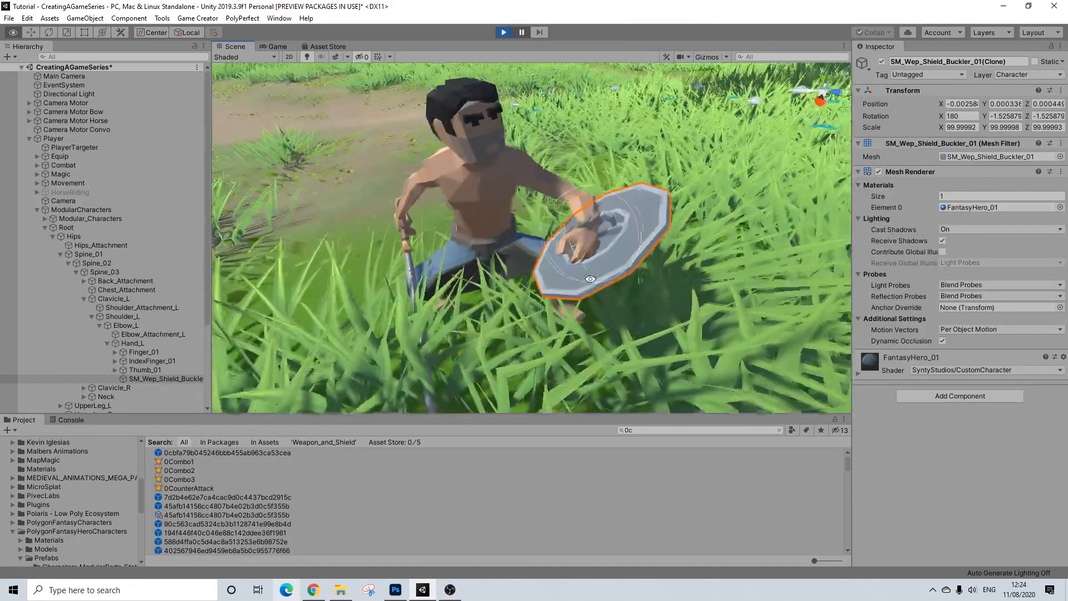
- Rotate the buckler shield to about 245 degrees on X and move it to X -10.1 so it fits the player's forearm
alt+drag(590, 279, 636, 246)
drag(629, 195, 522, 172)
alt+drag(628, 282, 620, 239)
click(26, 34)
drag(669, 211, 700, 206)
- Capture the shield's Transform values with Snipping Tool, minimise the snip and stop the game
click(368, 589)
click(196, 173)
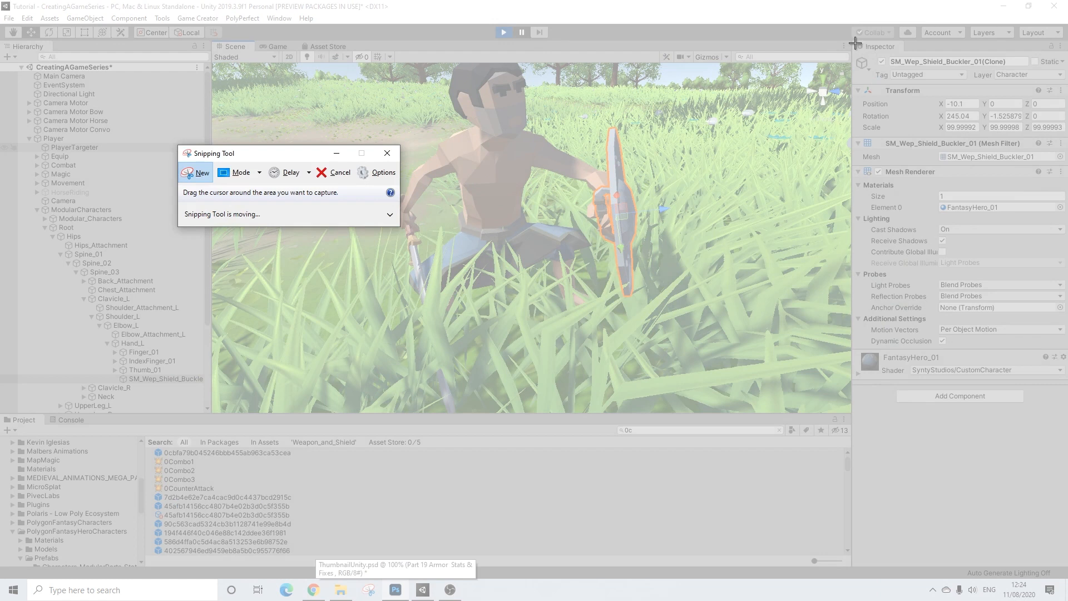
drag(852, 84, 1063, 138)
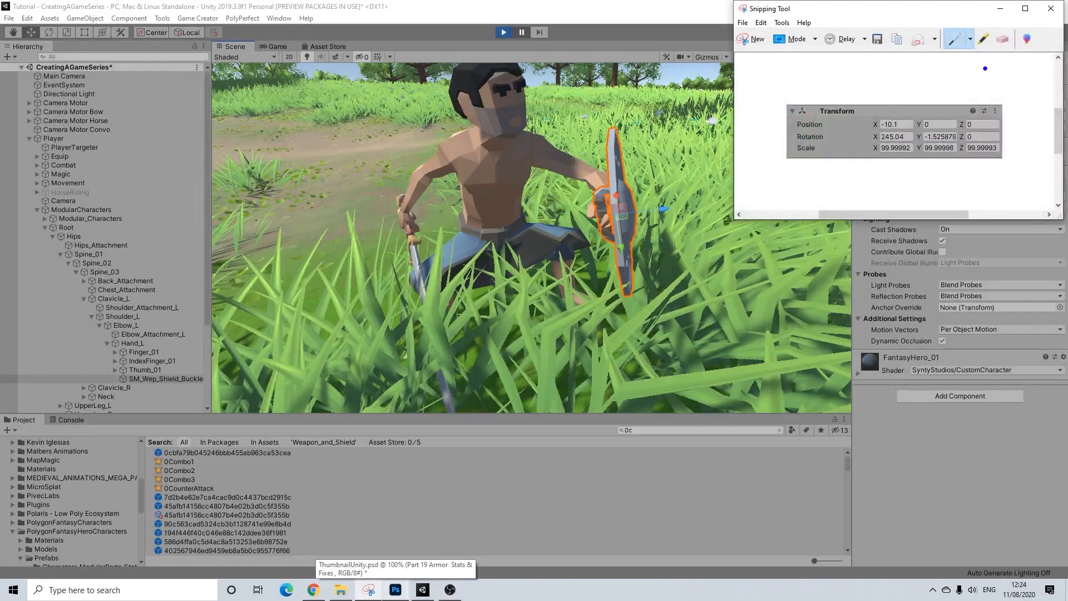
click(1000, 9)
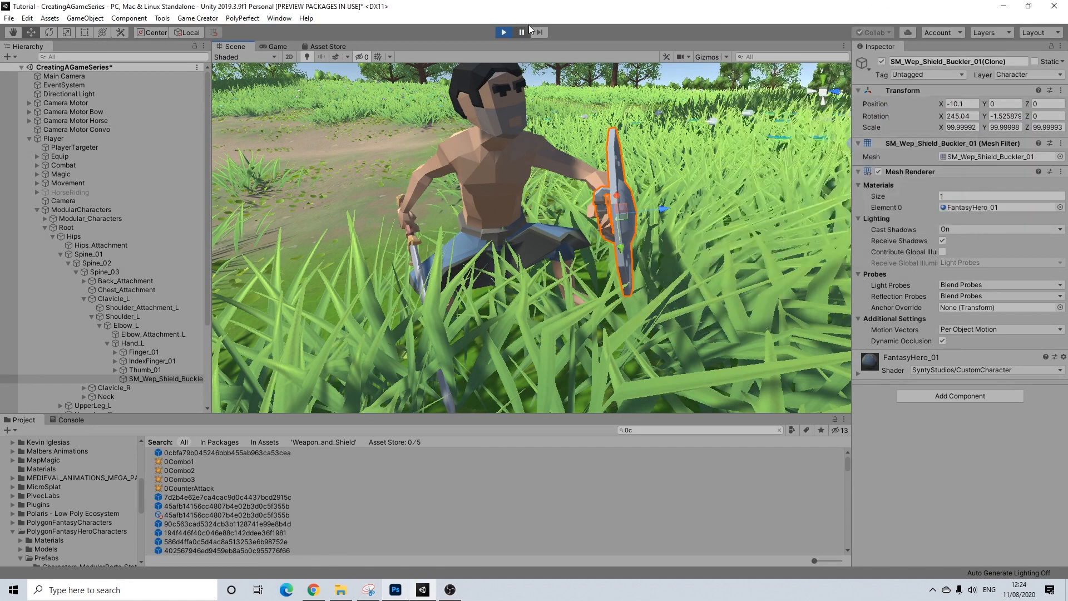
click(509, 31)
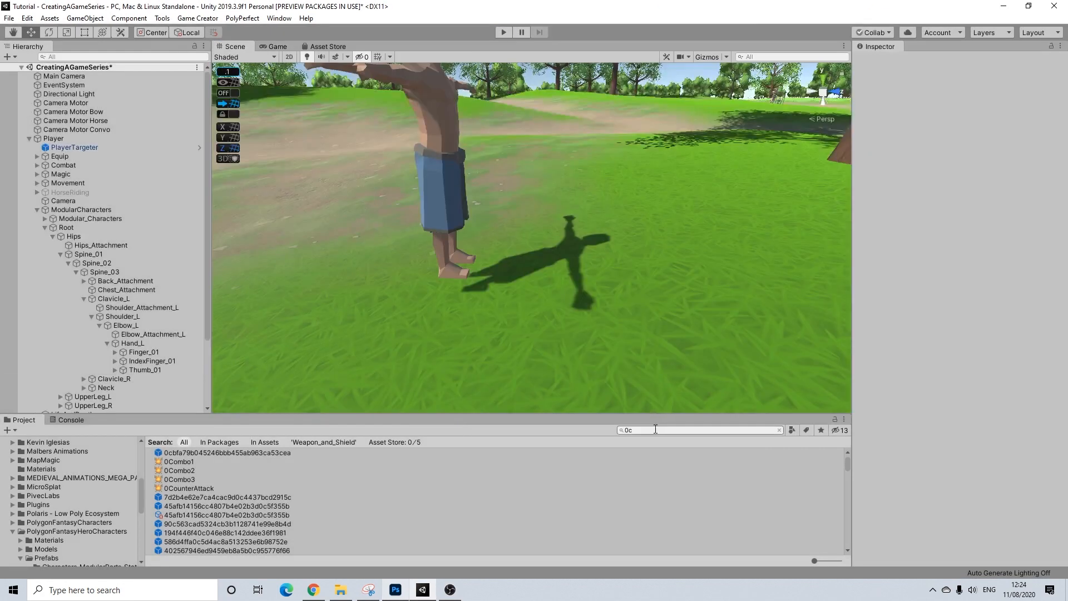
- Search the project for "main" to find MainSword+Shield in the Weapons folder, and open the SwordShield 1 asset's settings
click(626, 432)
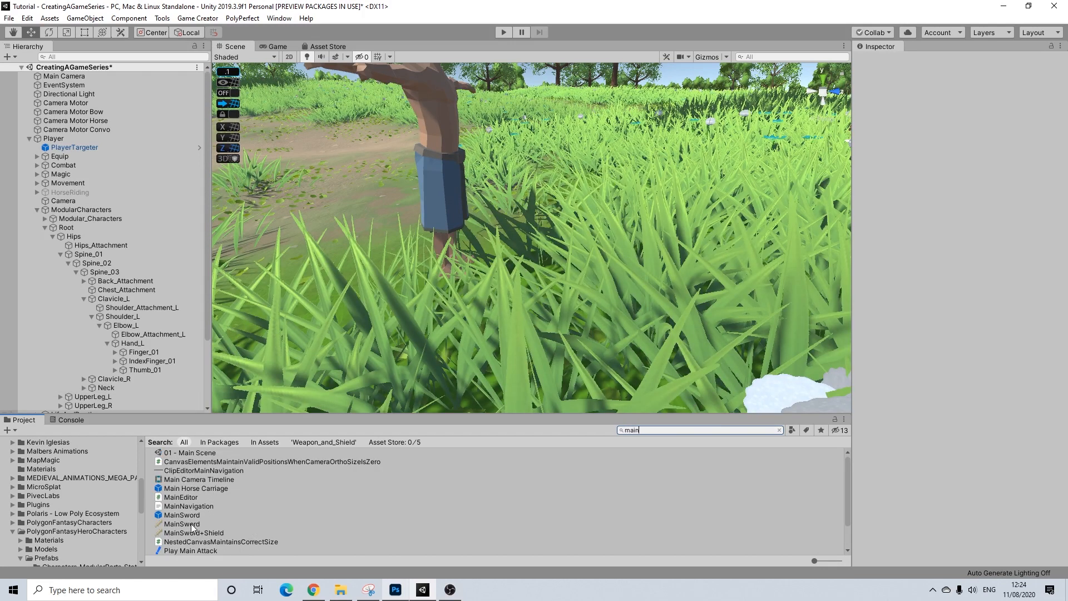
click(210, 533)
click(779, 430)
click(993, 129)
click(203, 472)
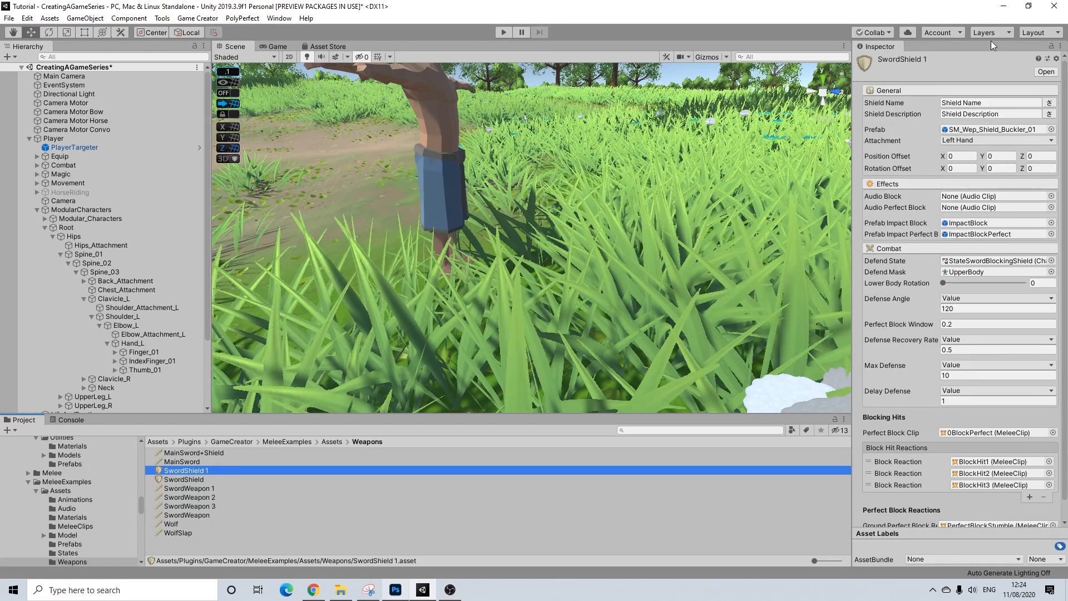
- Using the captured Transform values, set SwordShield 1's Position Offset X to -10.1 and Rotation Offset to X 245, Y -1.5
click(378, 597)
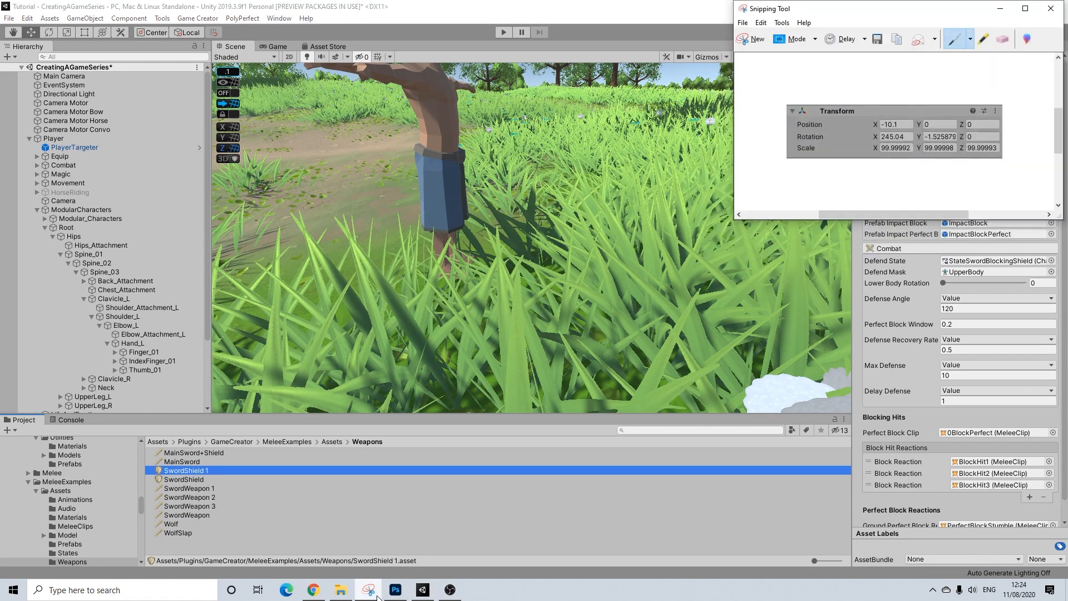
click(376, 598)
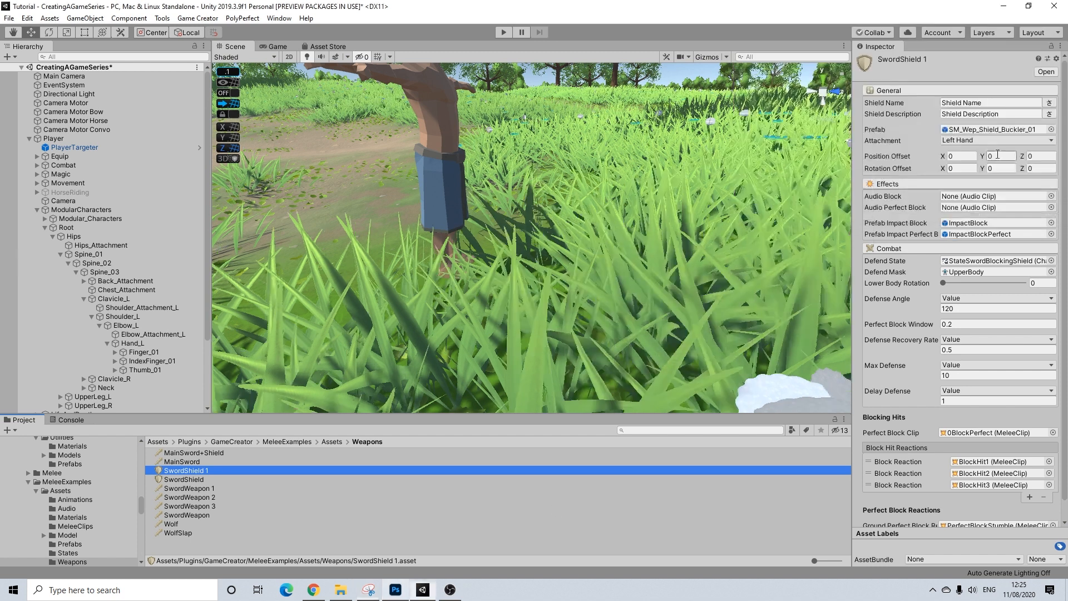
click(966, 158)
text(-10.1)
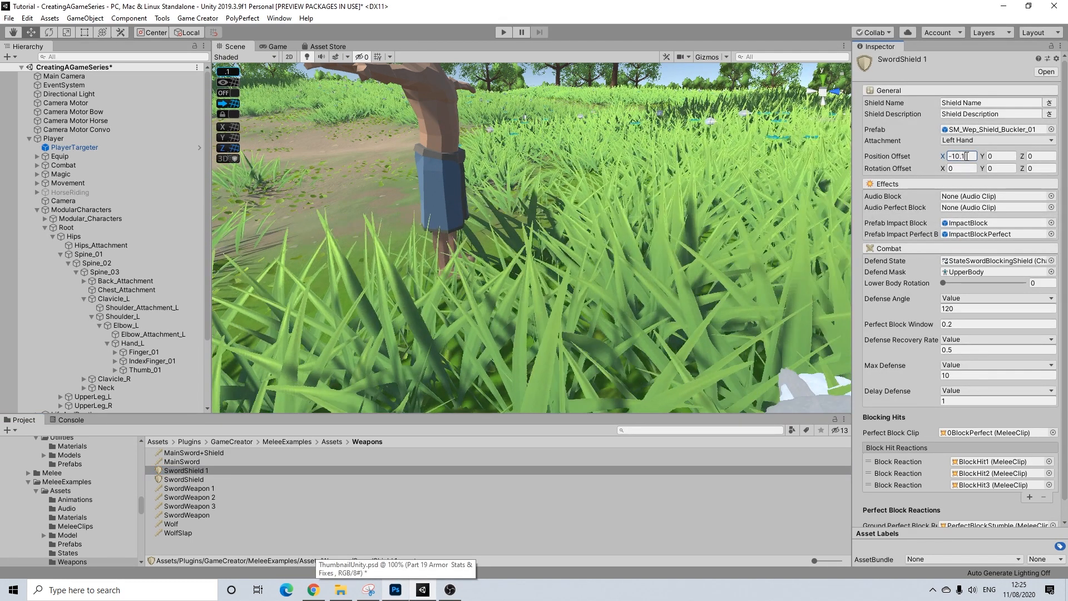
text(245)
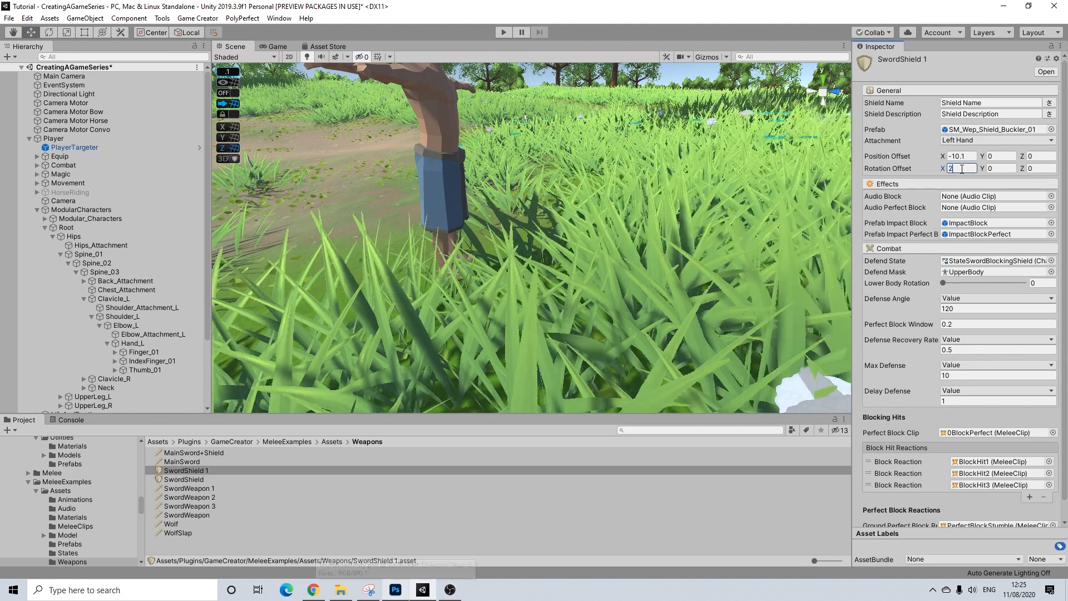
click(999, 168)
text(-)
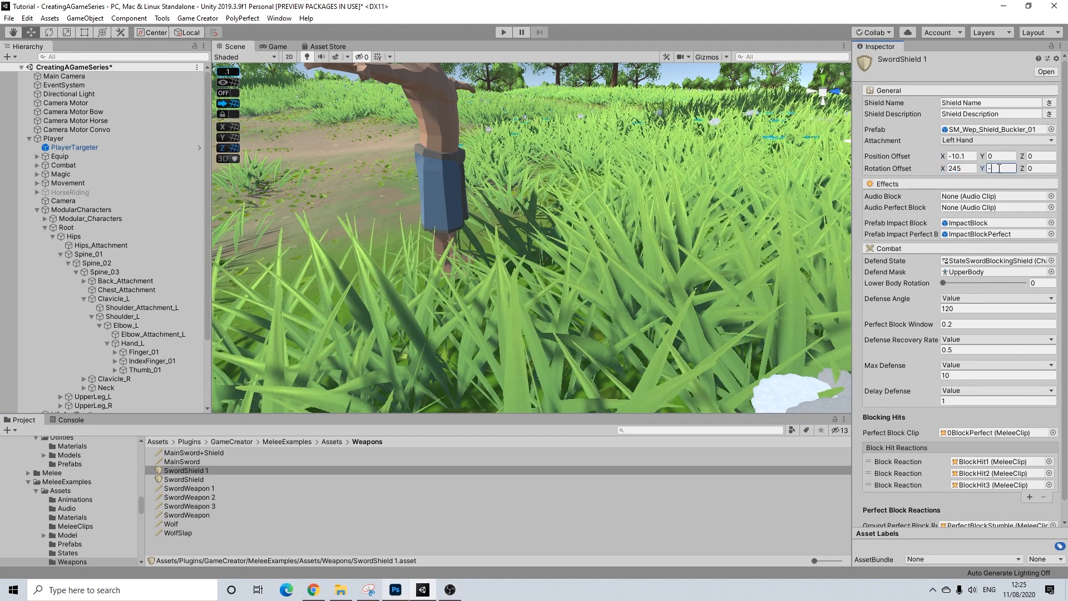
text(1.5)
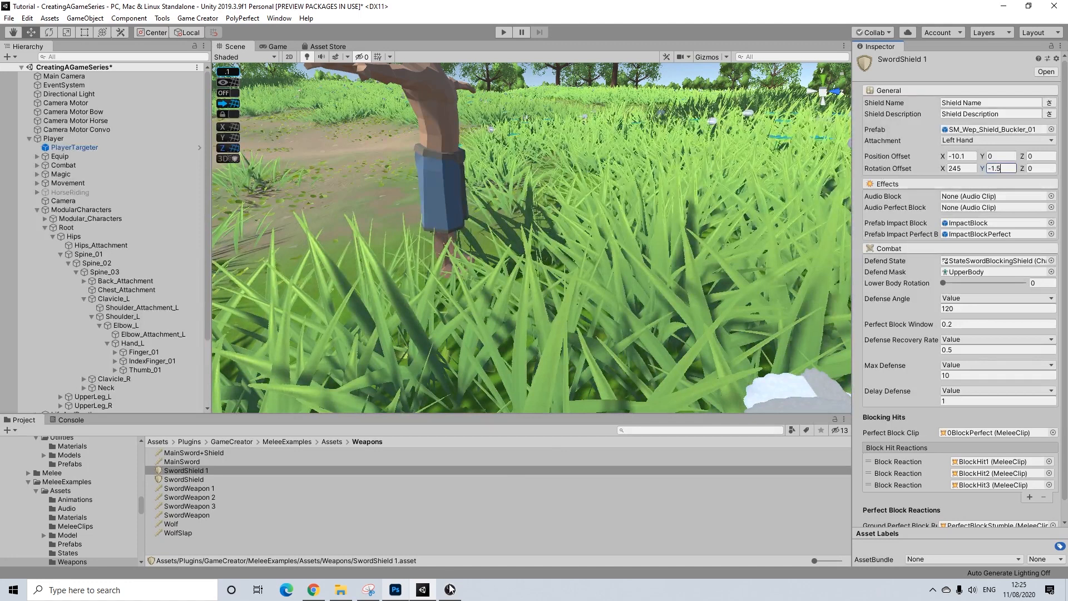
- Check the captured values once more, close the snip without saving it and save the scene
click(369, 590)
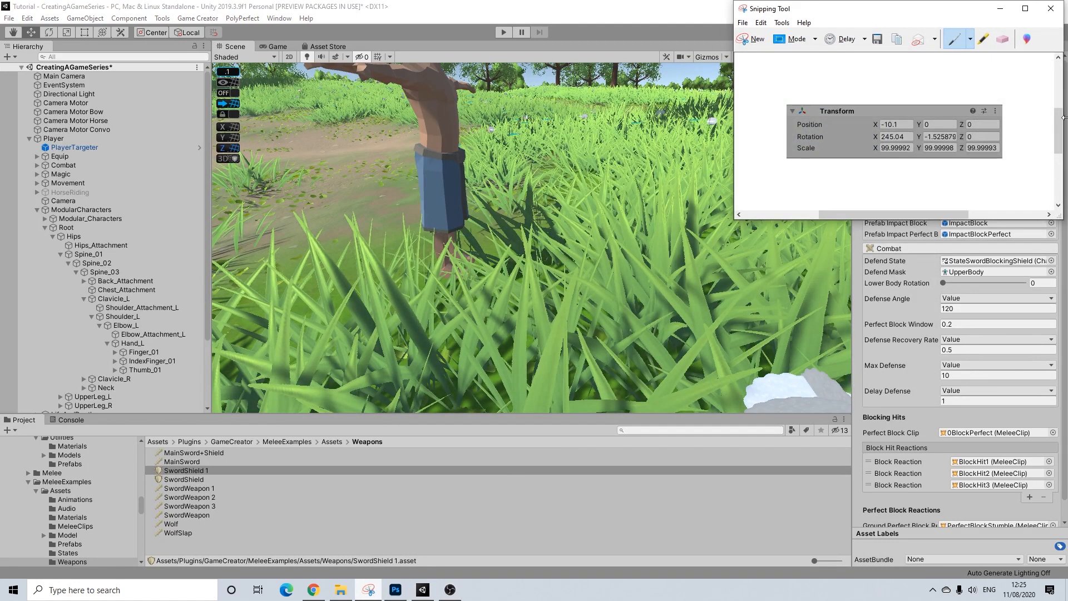
click(1050, 8)
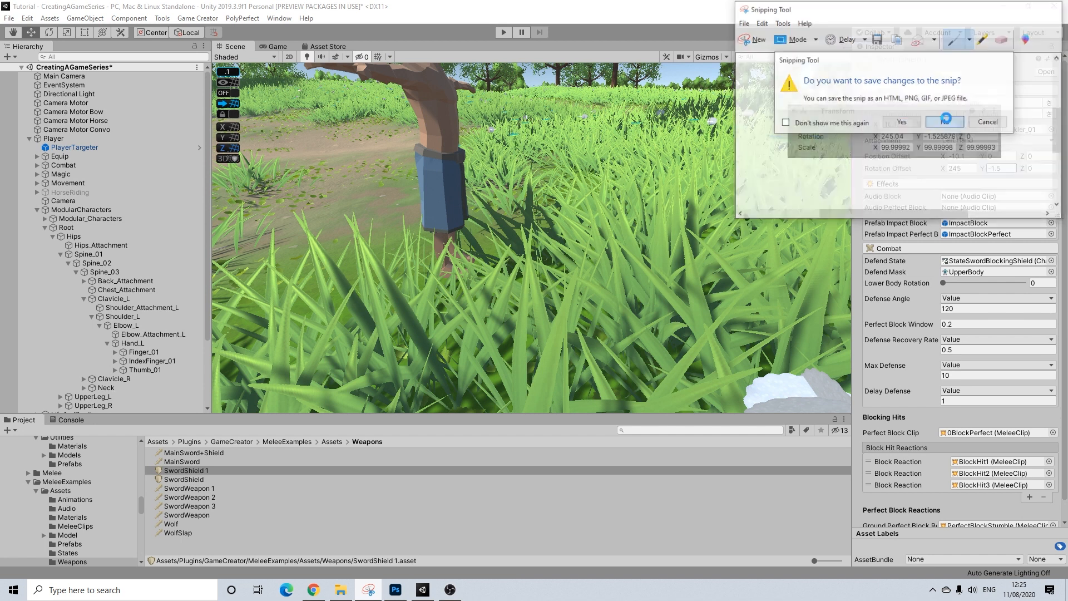
click(949, 115)
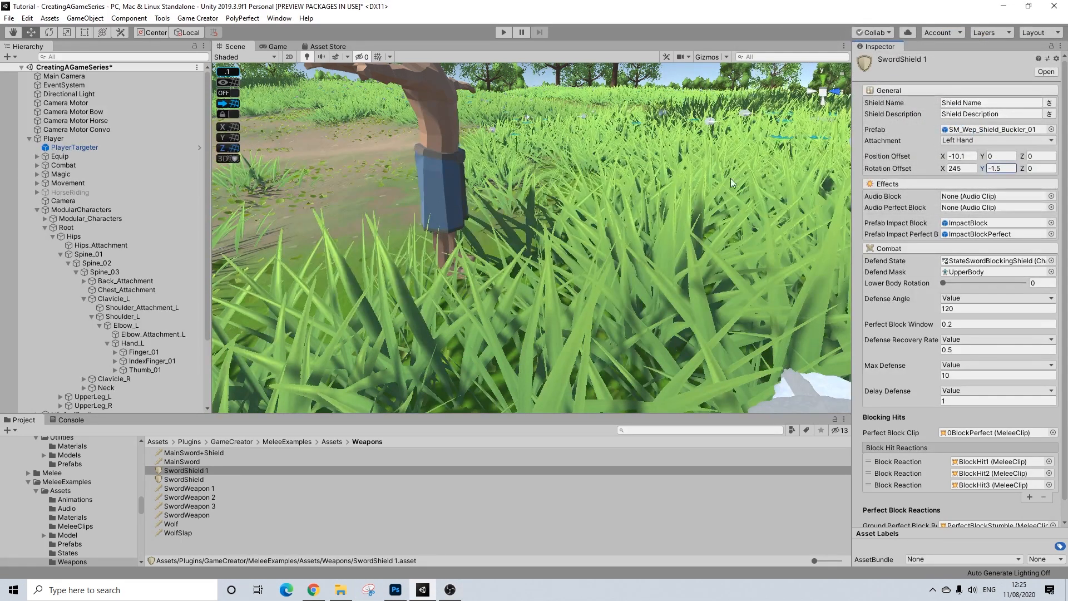
click(632, 208)
key(ctrl+s)
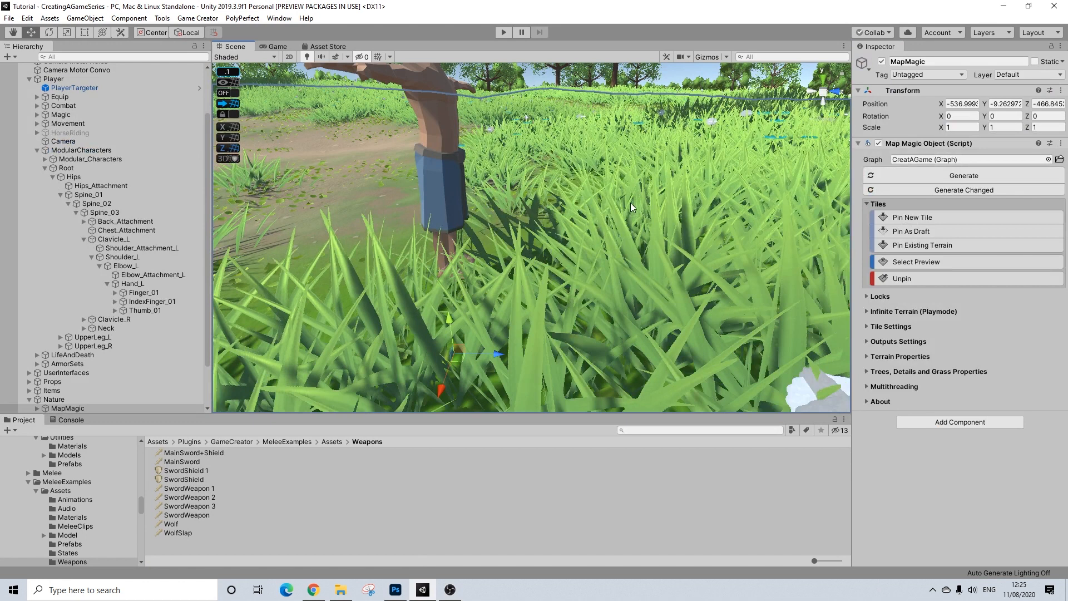
- Play the scene and move the player around to check the shield's new placement on the arm
click(503, 33)
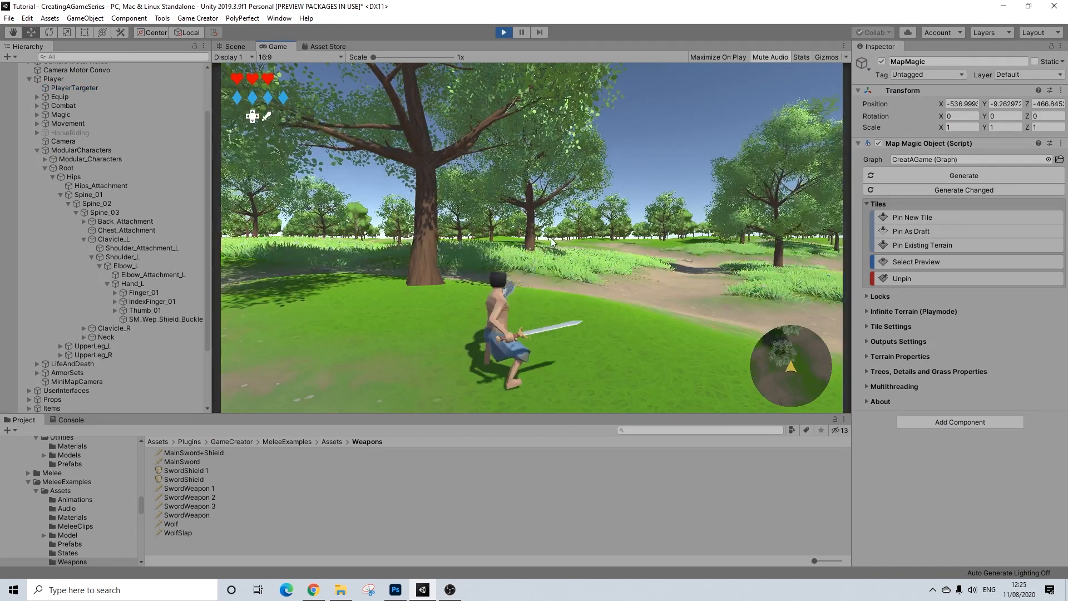
key(w)
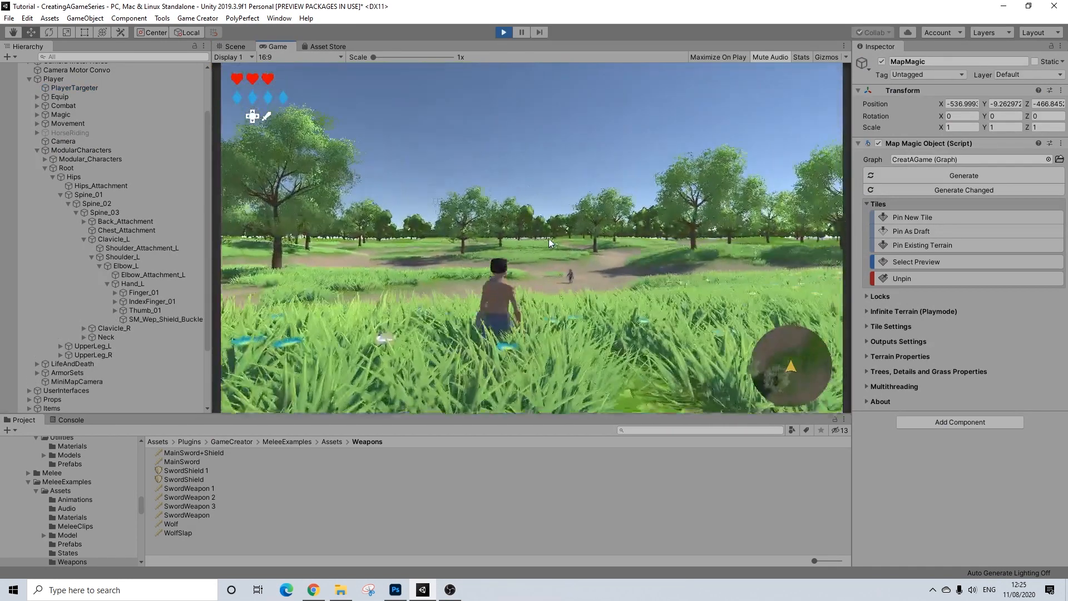
key(d)
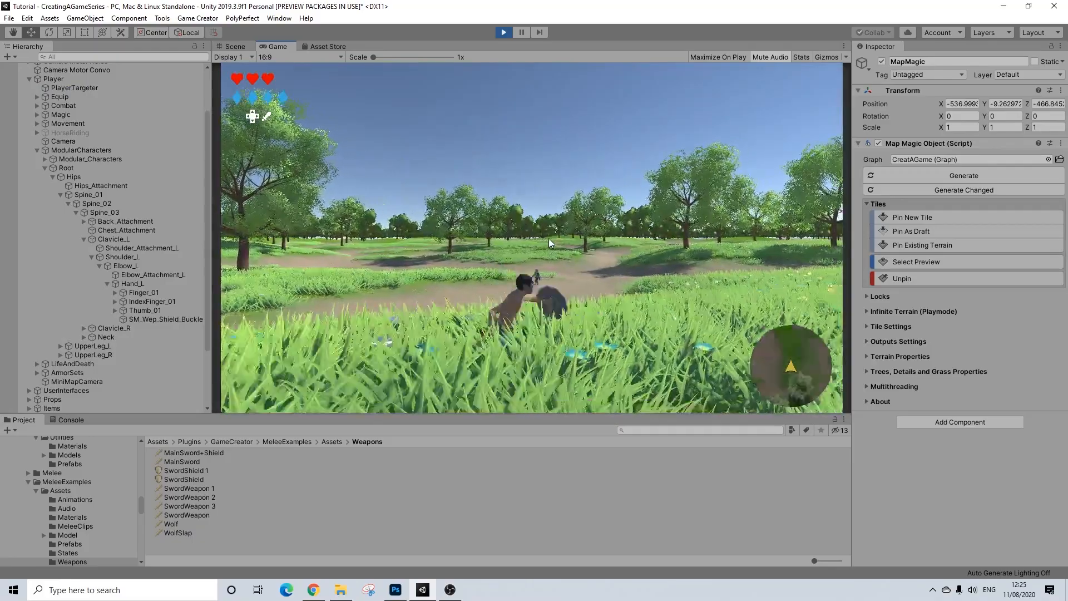
key(w)
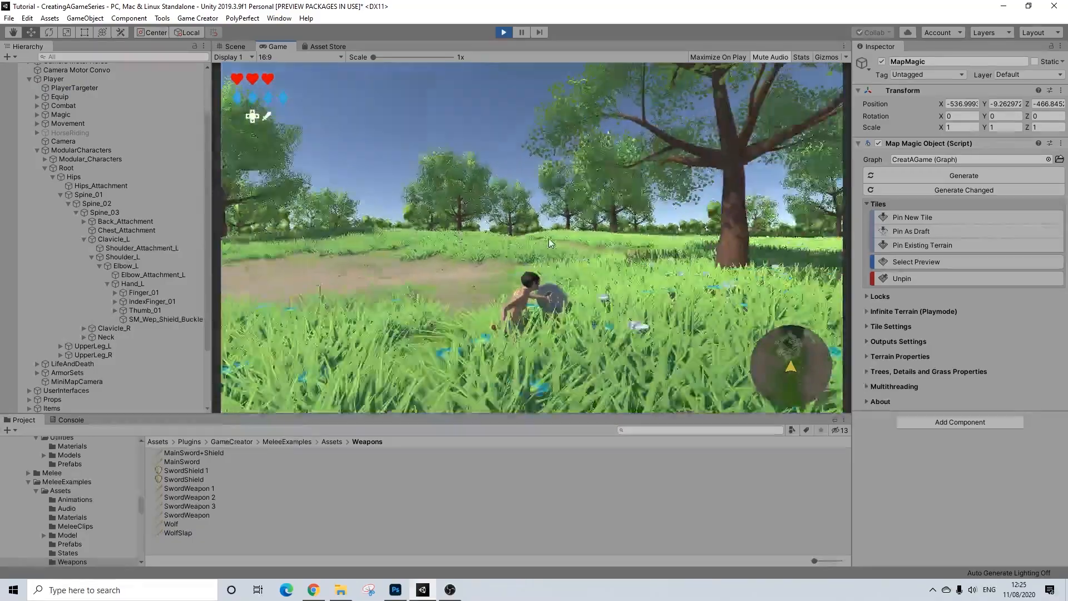
key(d)
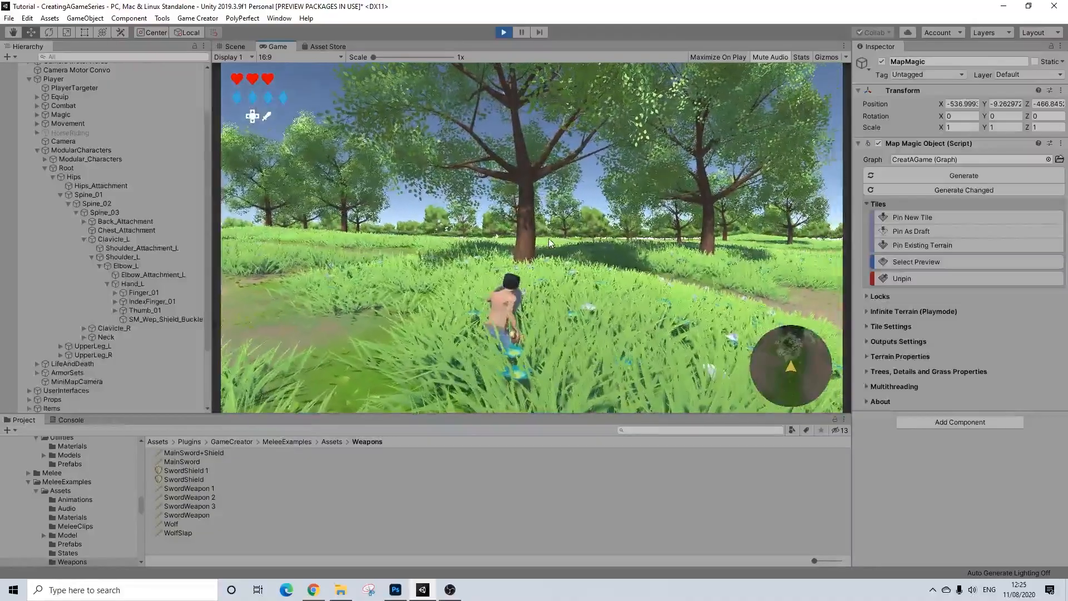
key(w)
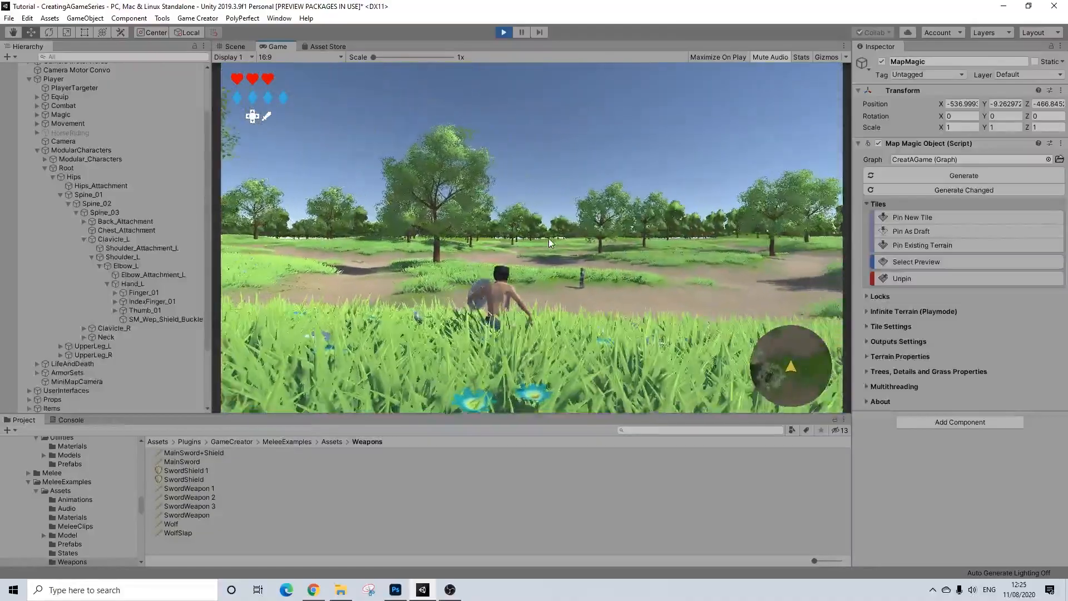
- Move the player out of the grass onto open ground and swing the sword to check the sword and shield poses
key(w)
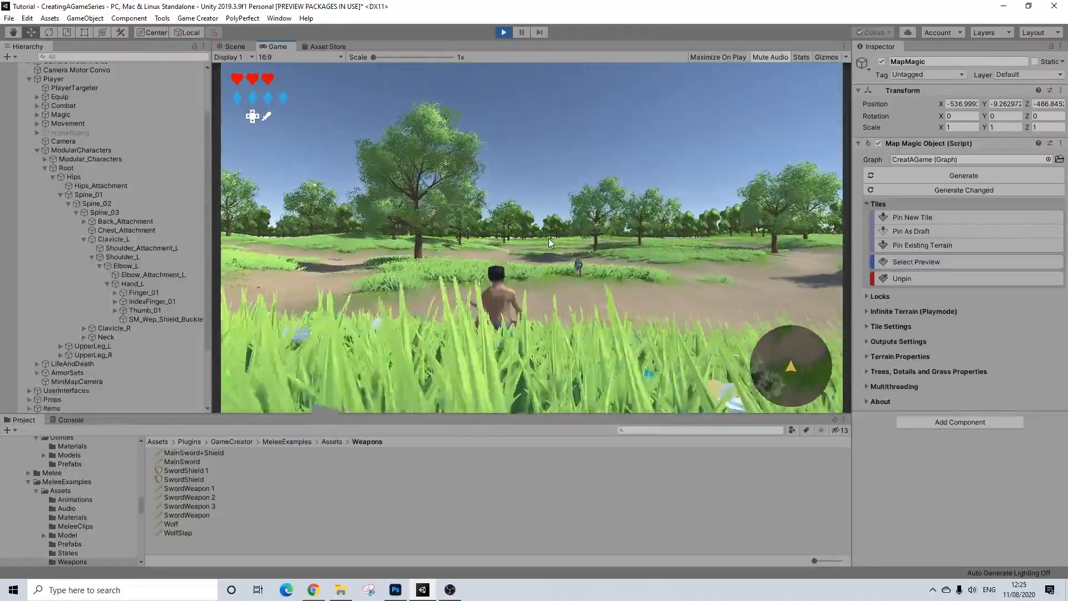
key(w)
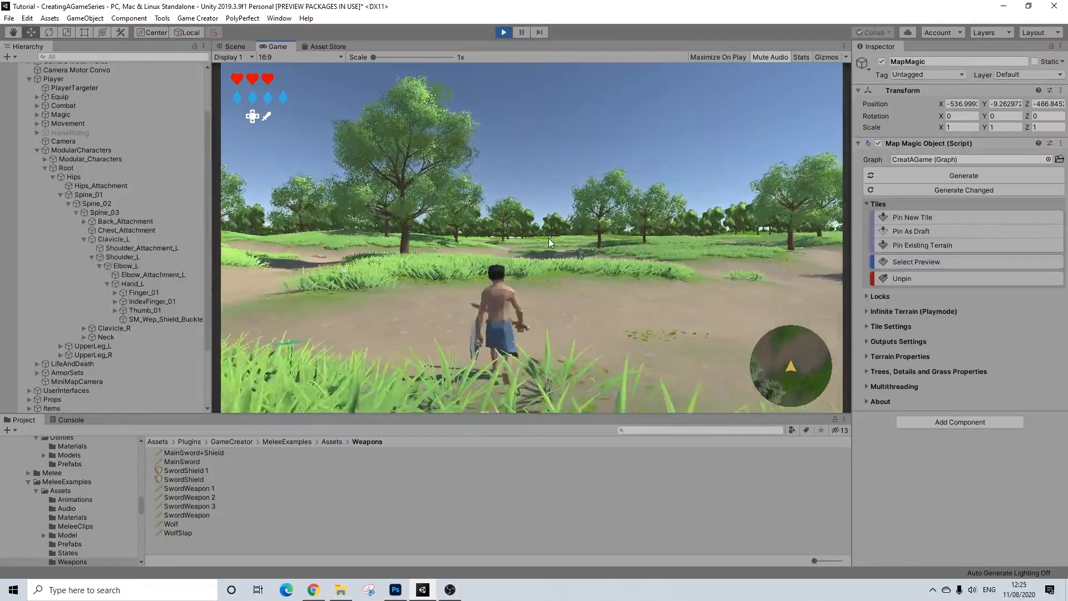
key(w)
key(a)
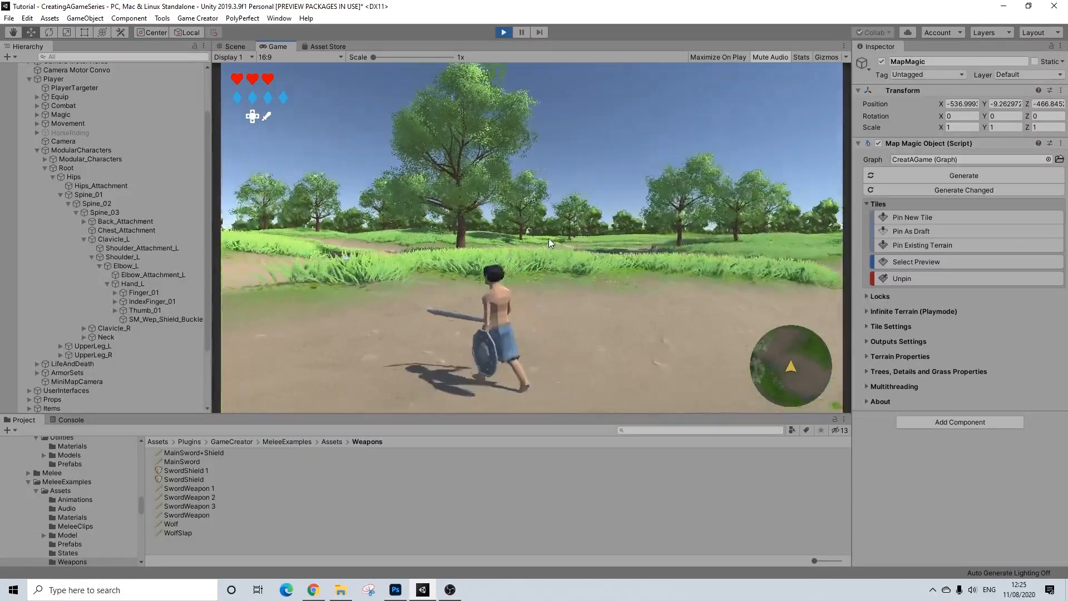
click(549, 238)
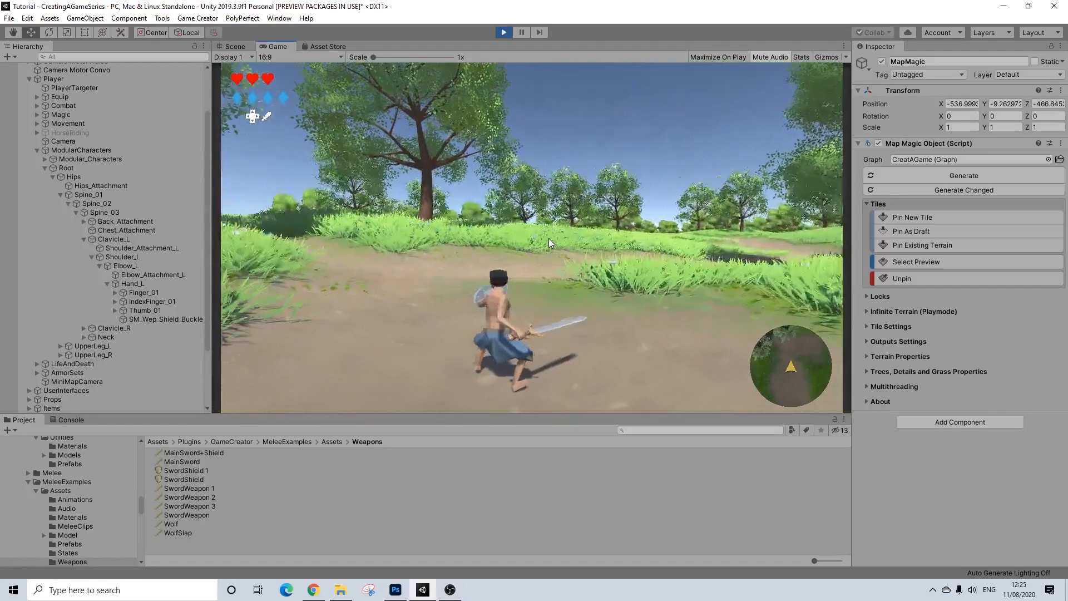
key(d)
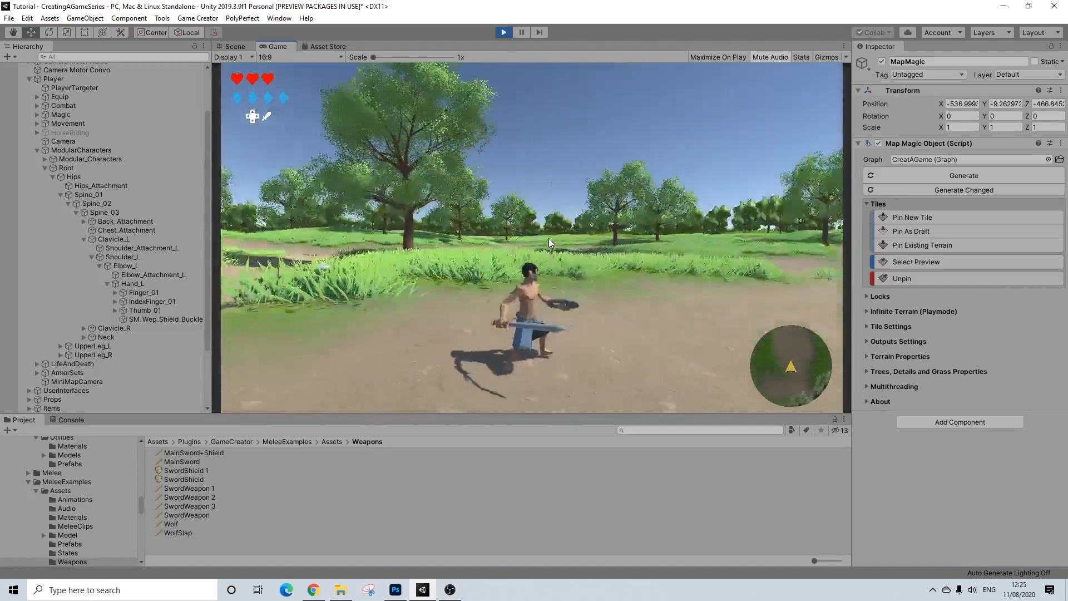
key(w)
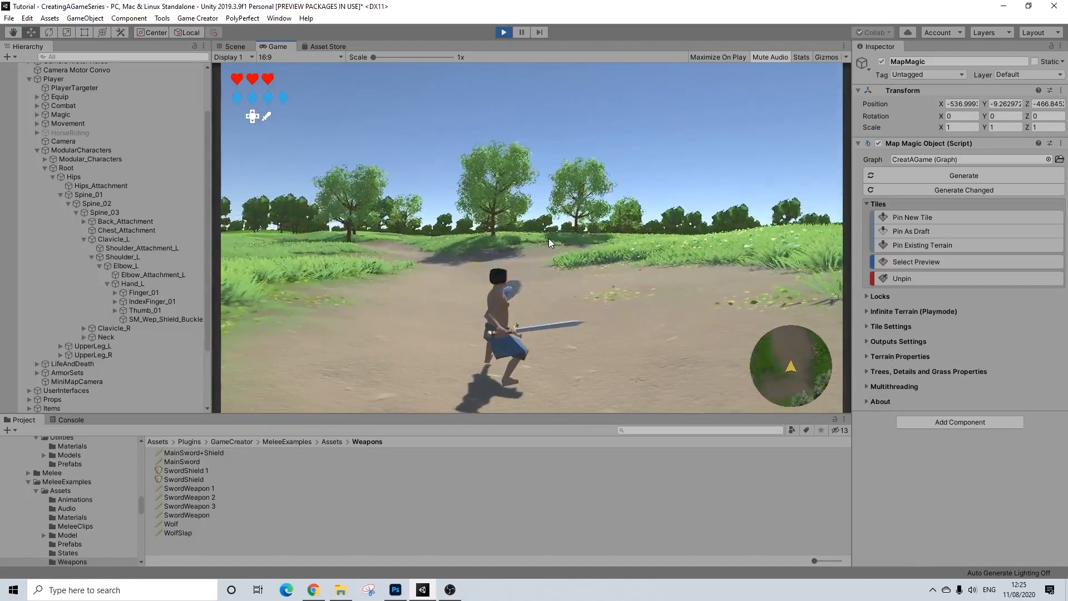
key(a)
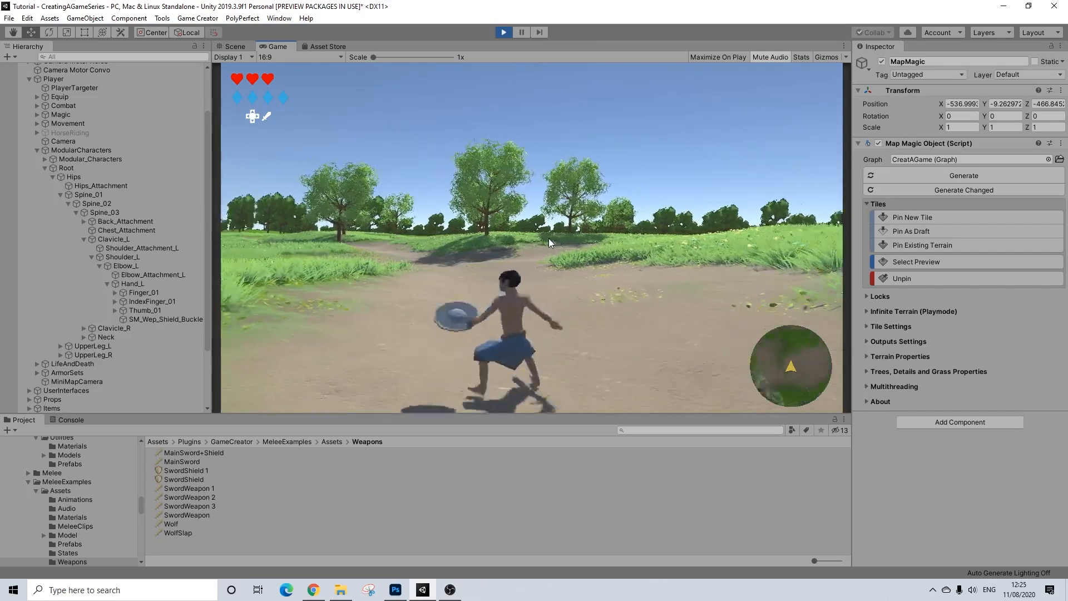
- Run the player across the grass to the enemy on the dirt clearing and circle into melee range
key(w)
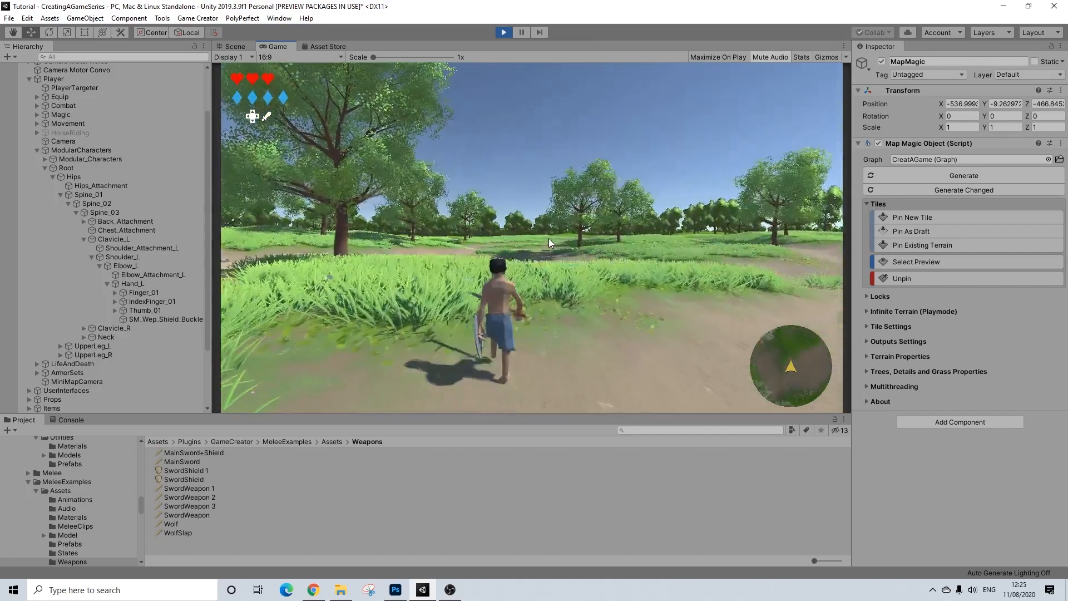
key(w)
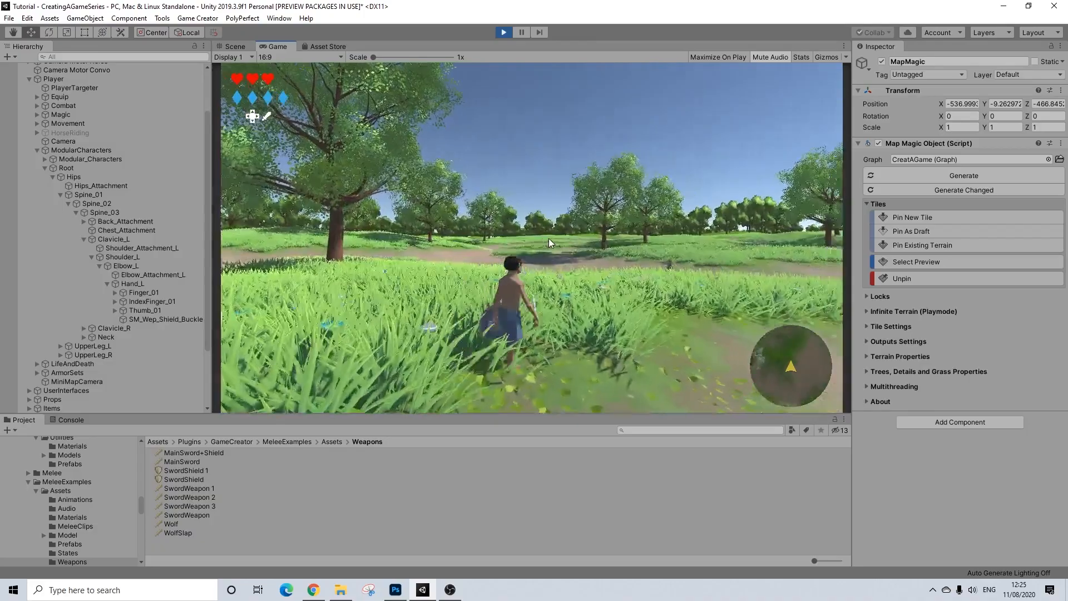
key(w)
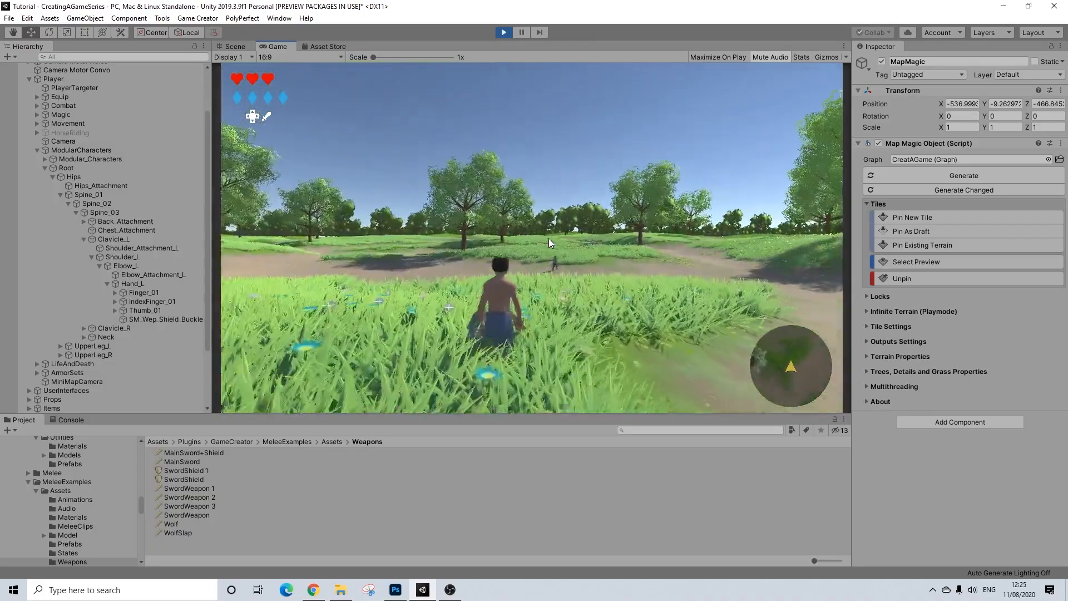
key(w)
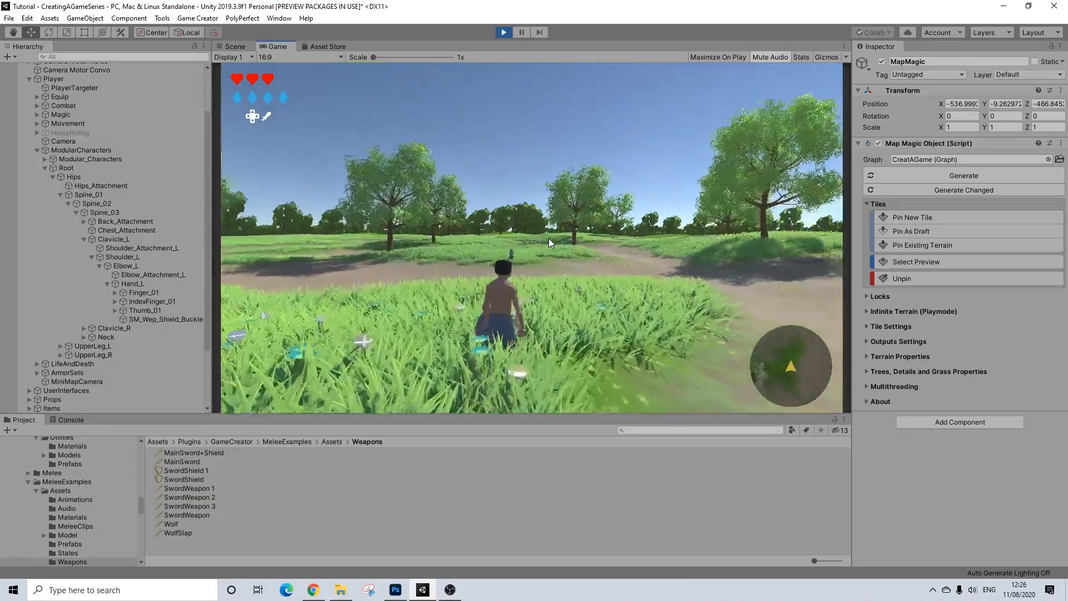
key(w)
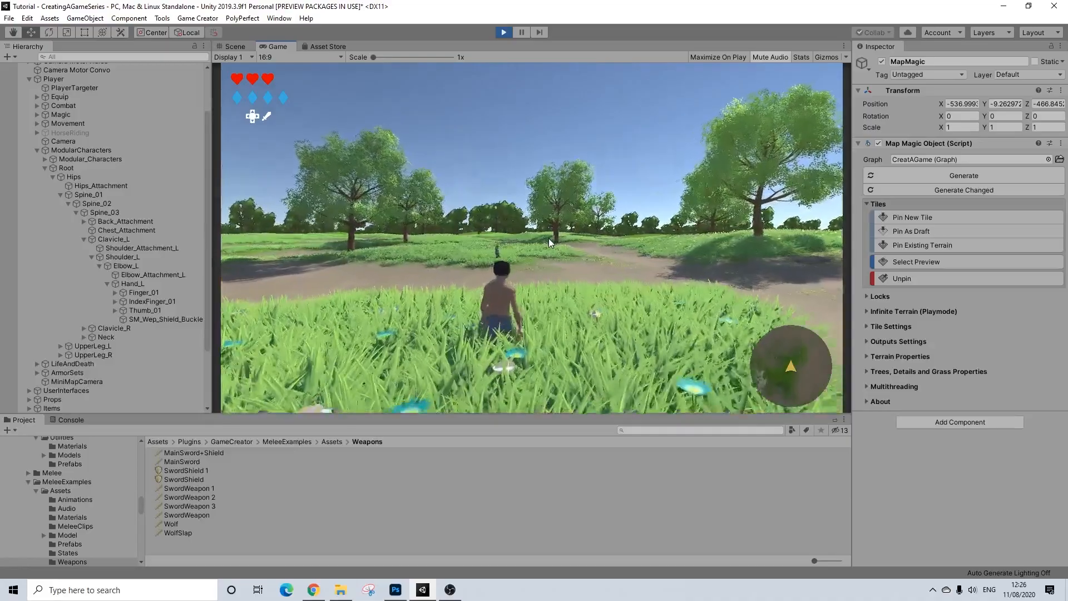
key(w)
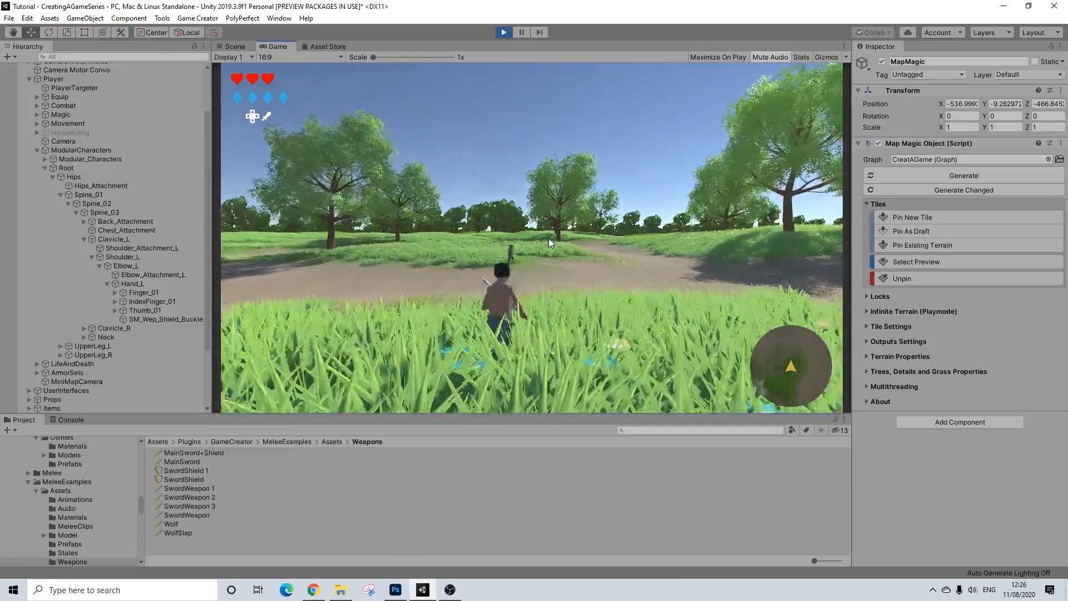
key(w)
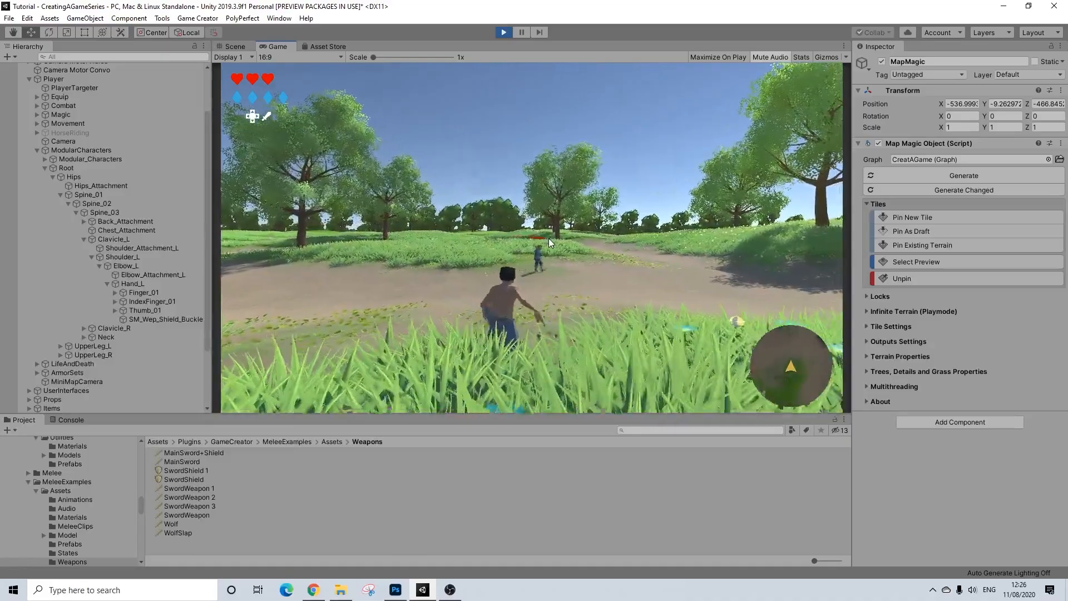
key(w)
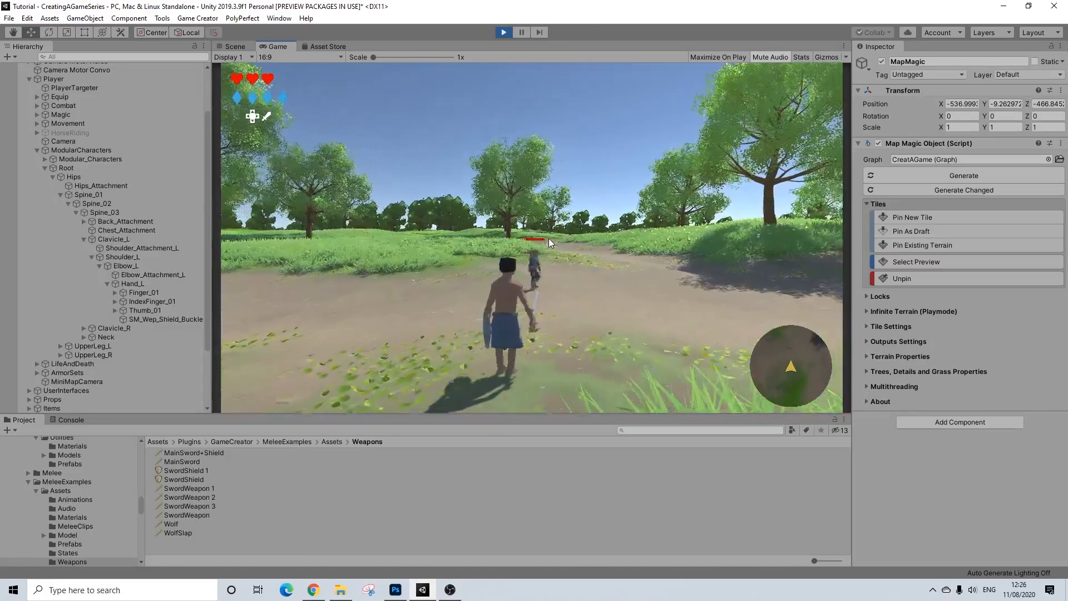
key(w)
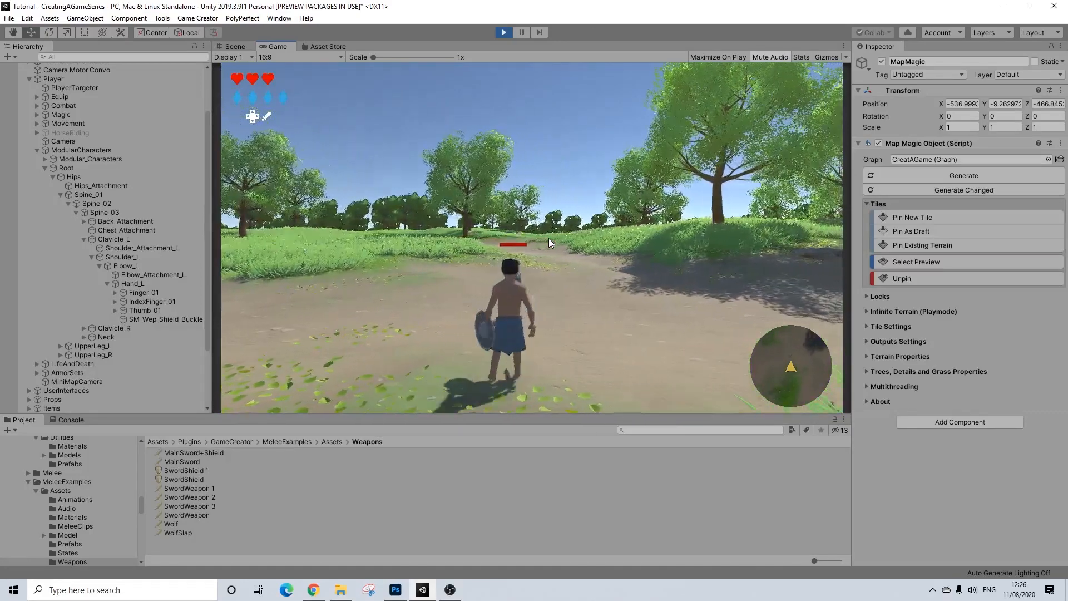
key(d)
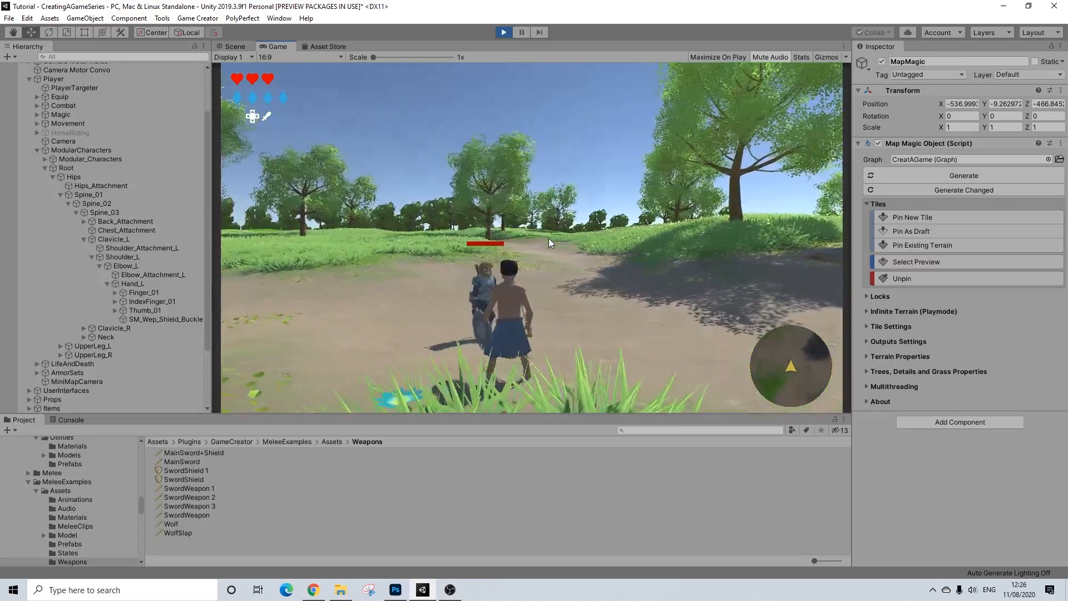
key(d)
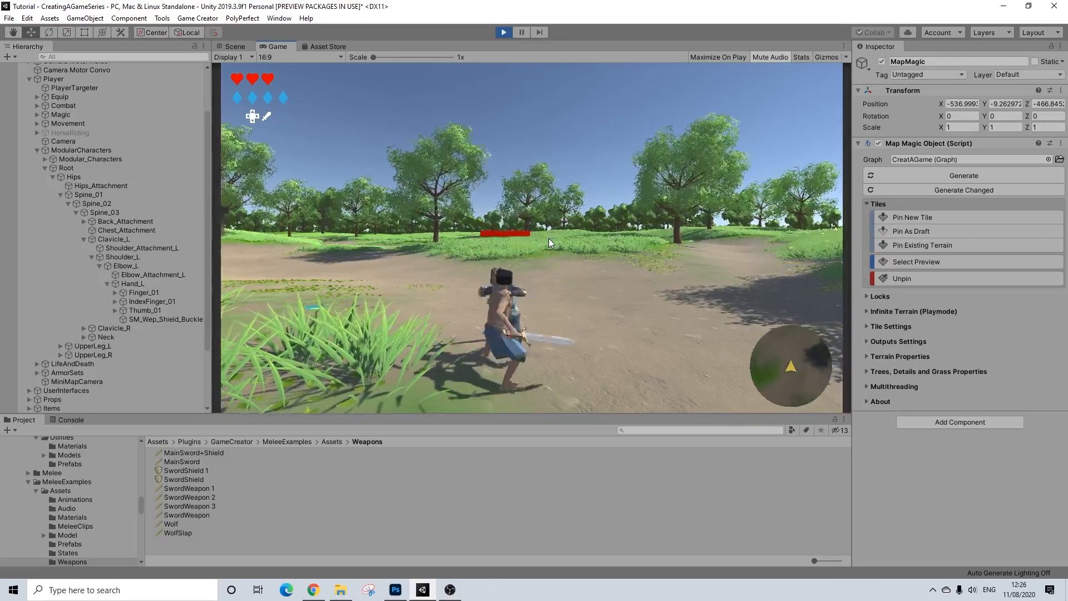
- Test blocking and counterattacking the enemy with the shield and sword in the clearing
right_click(548, 238)
click(549, 238)
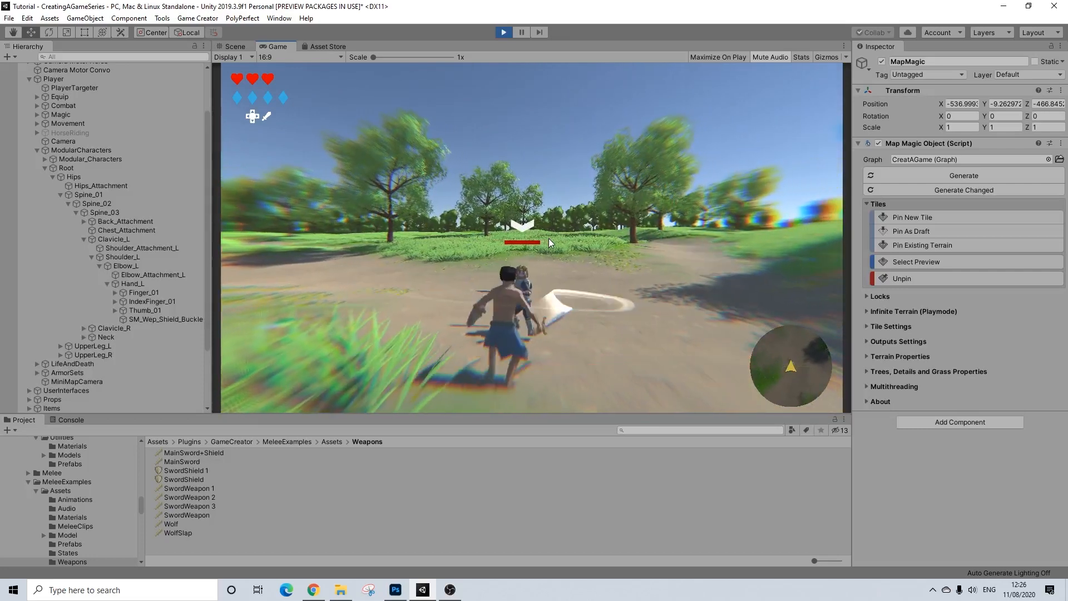
click(548, 238)
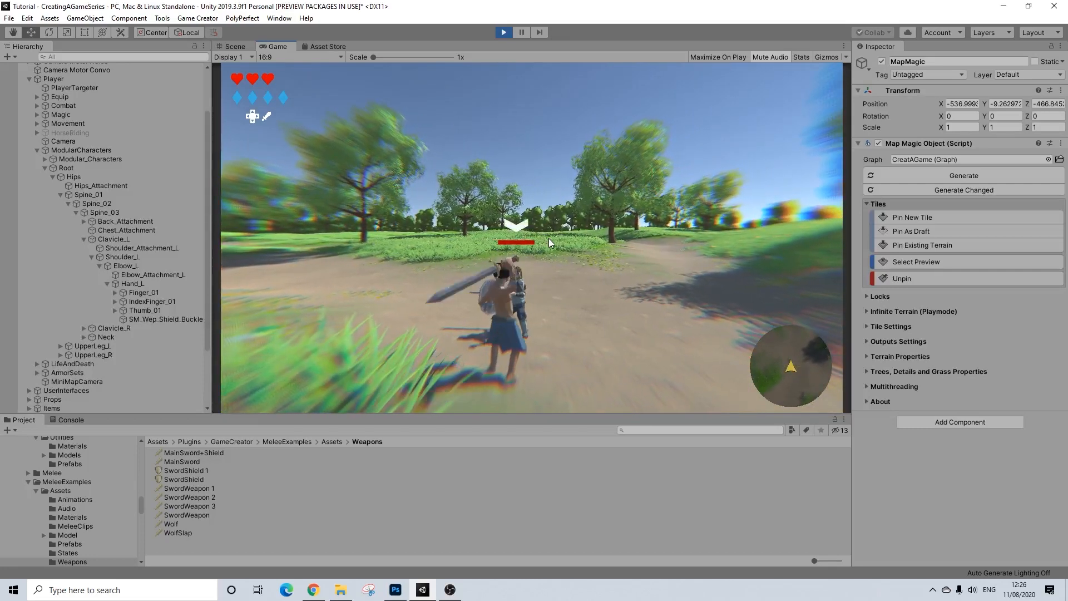
click(549, 238)
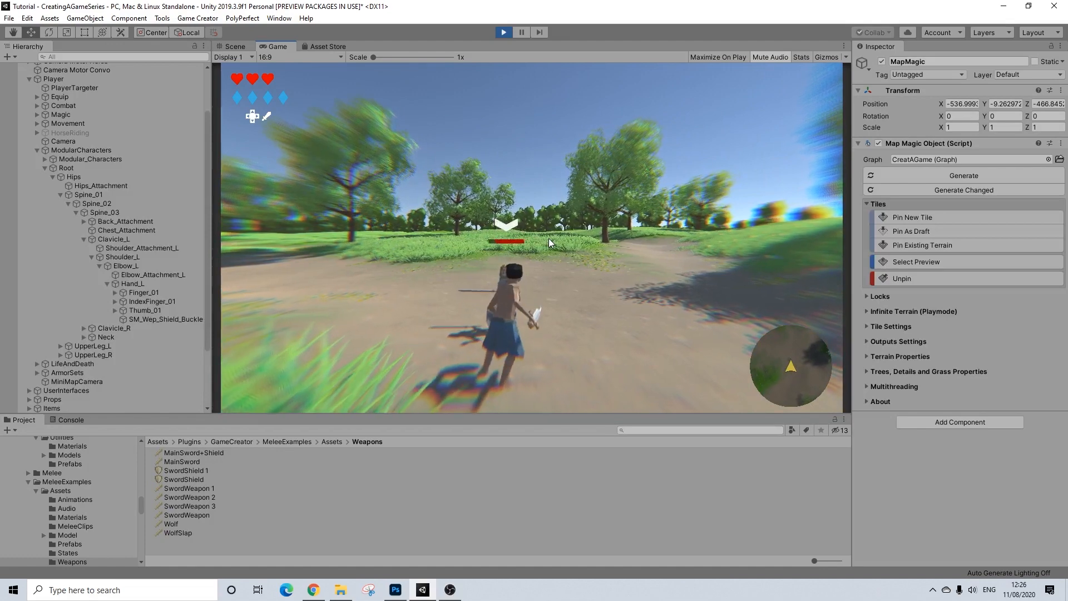
click(548, 238)
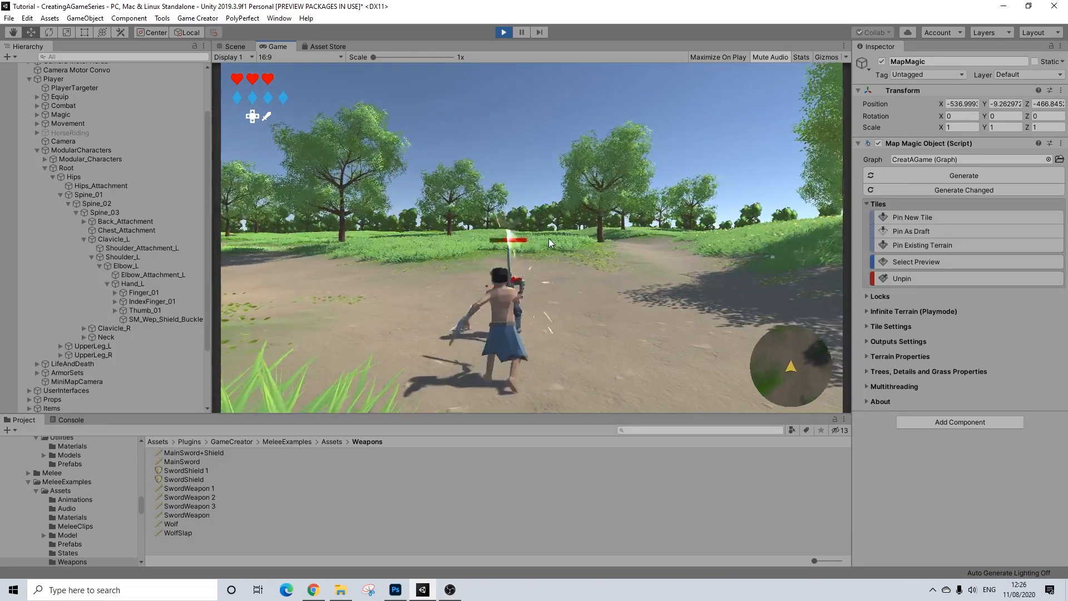
click(549, 238)
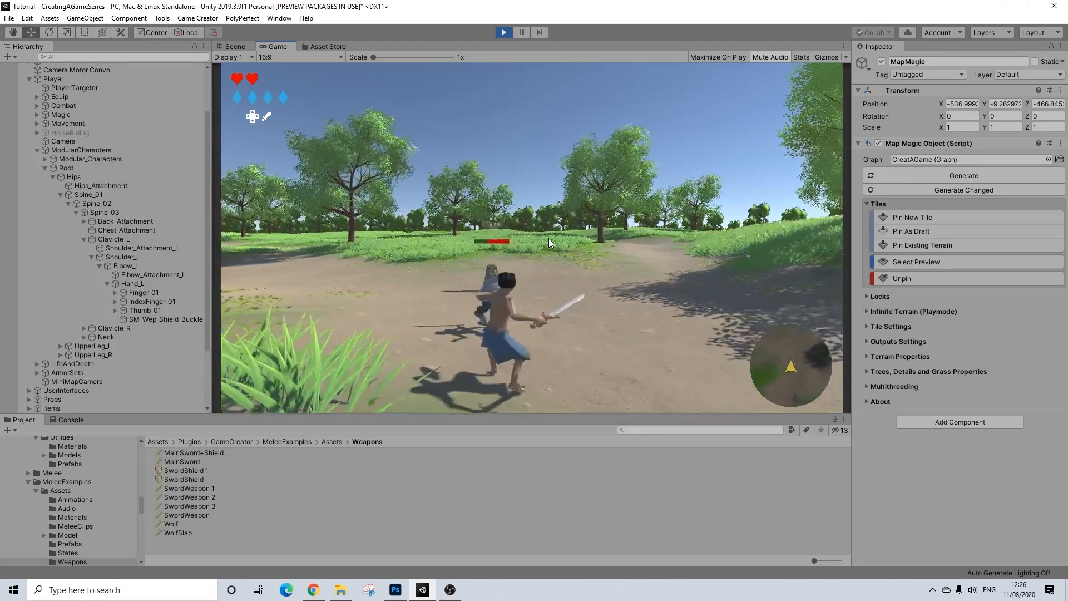
click(549, 238)
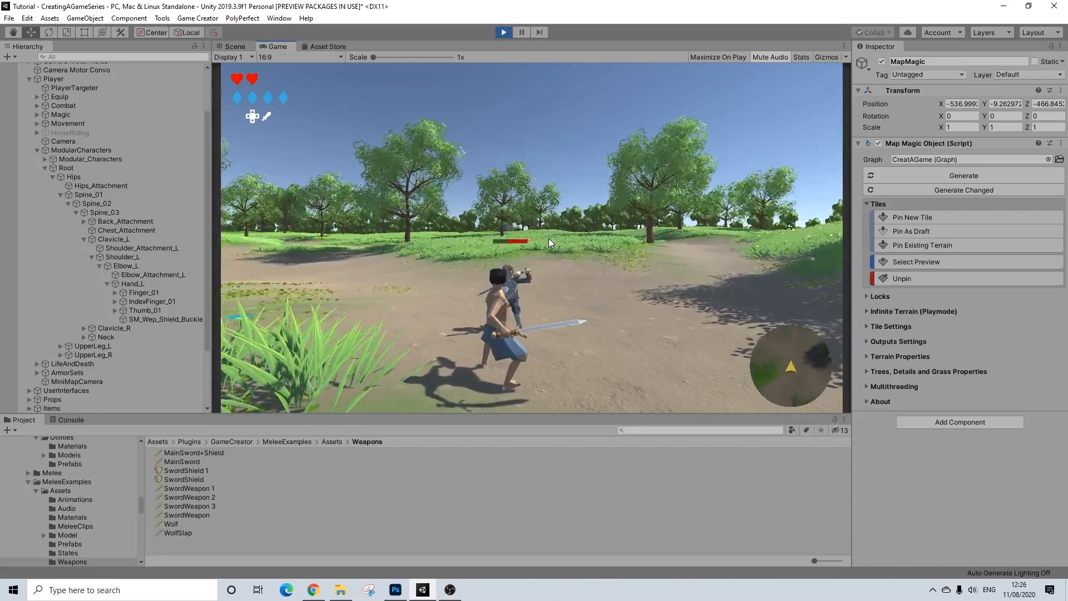
click(548, 238)
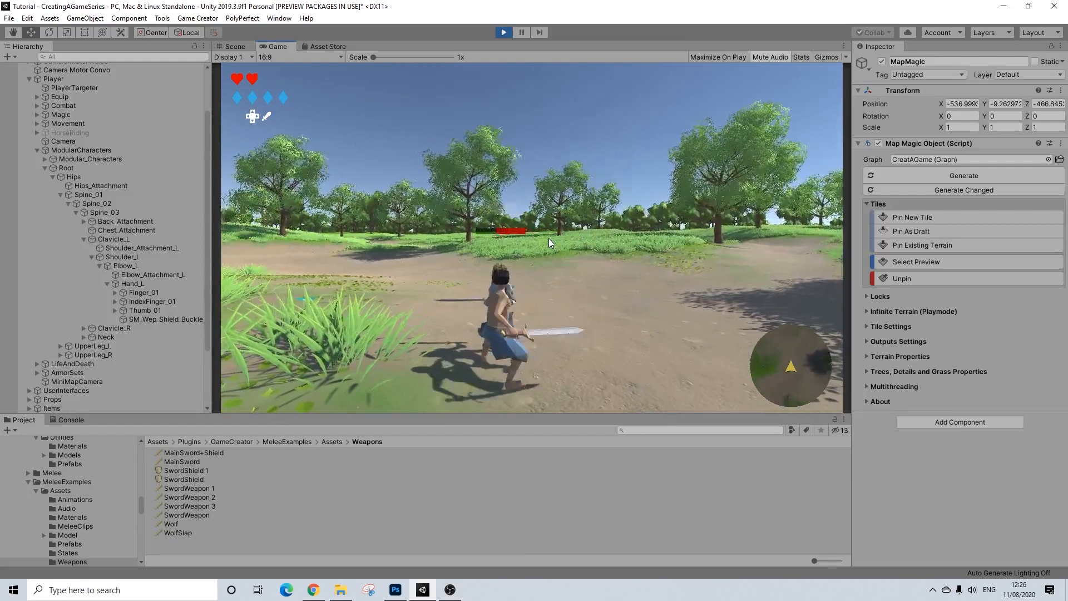
click(548, 238)
click(548, 238)
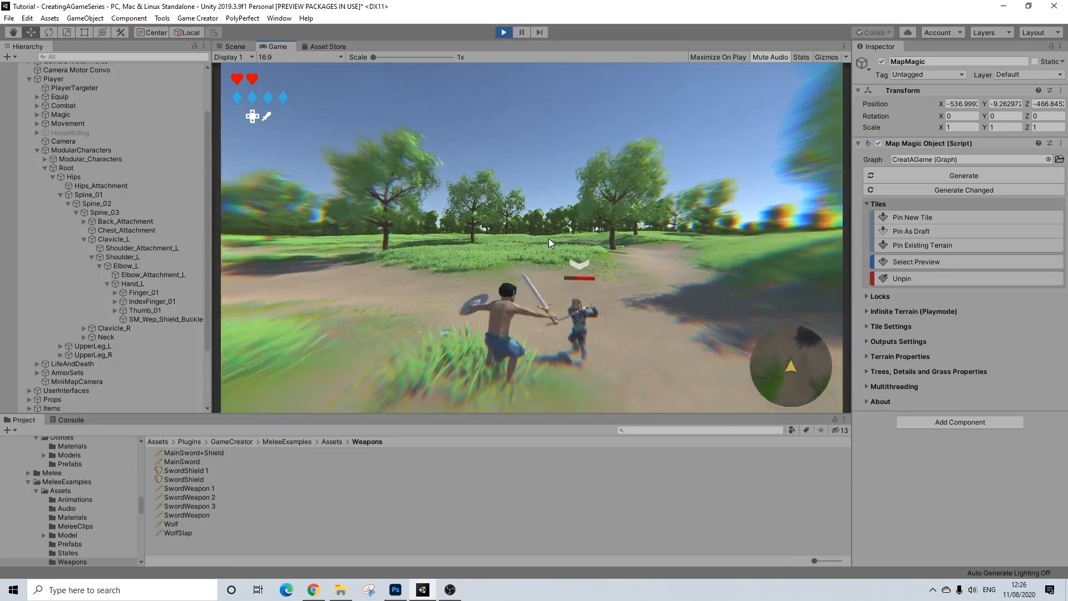
- Continue the sword attacks on the enemy until it is defeated to test the full combat sequence
click(548, 238)
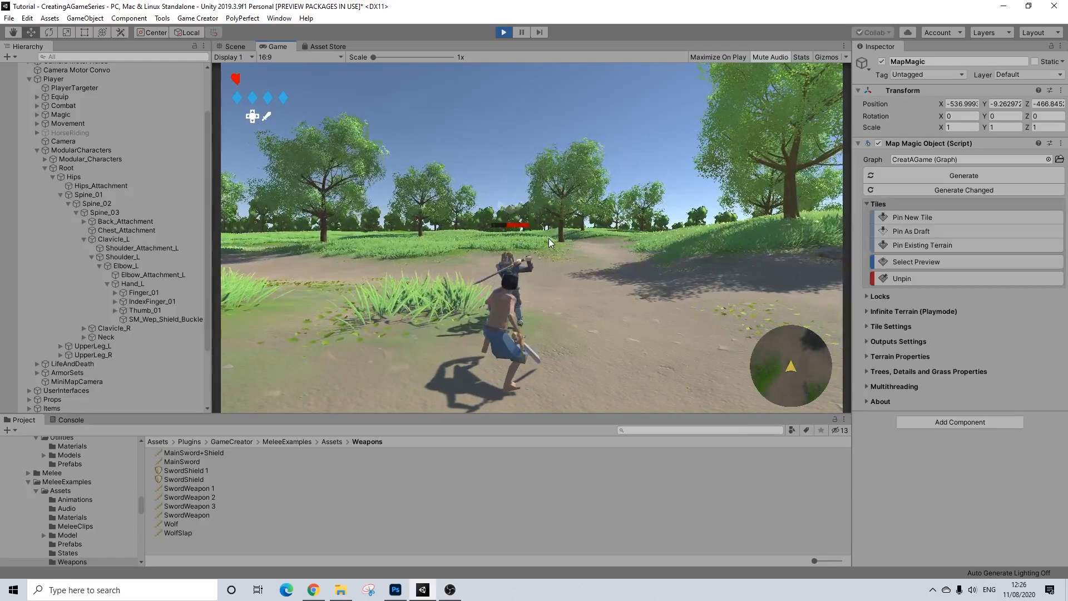
click(549, 238)
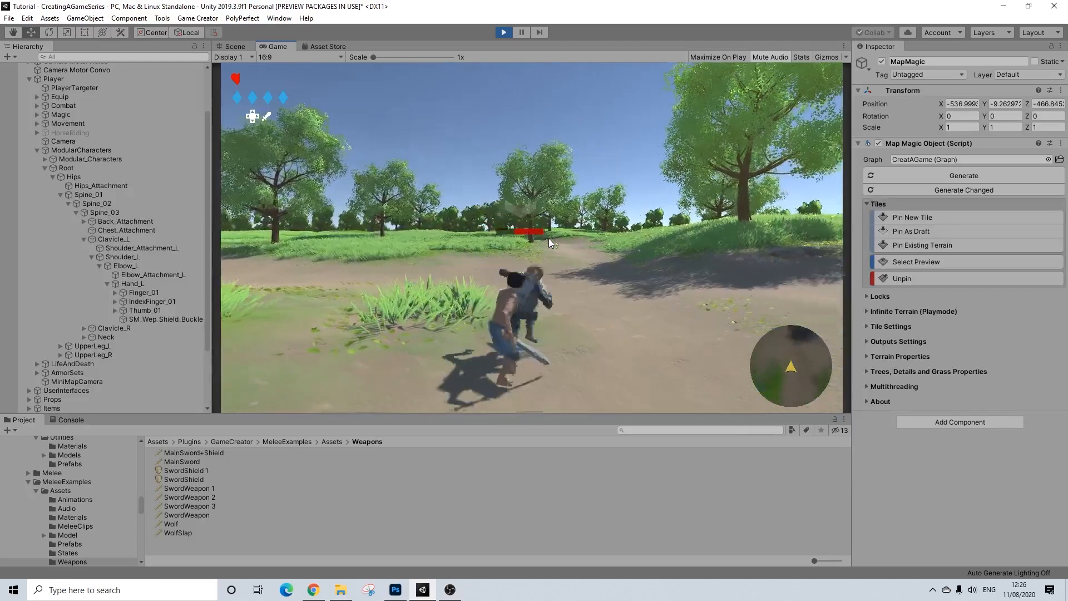
click(548, 239)
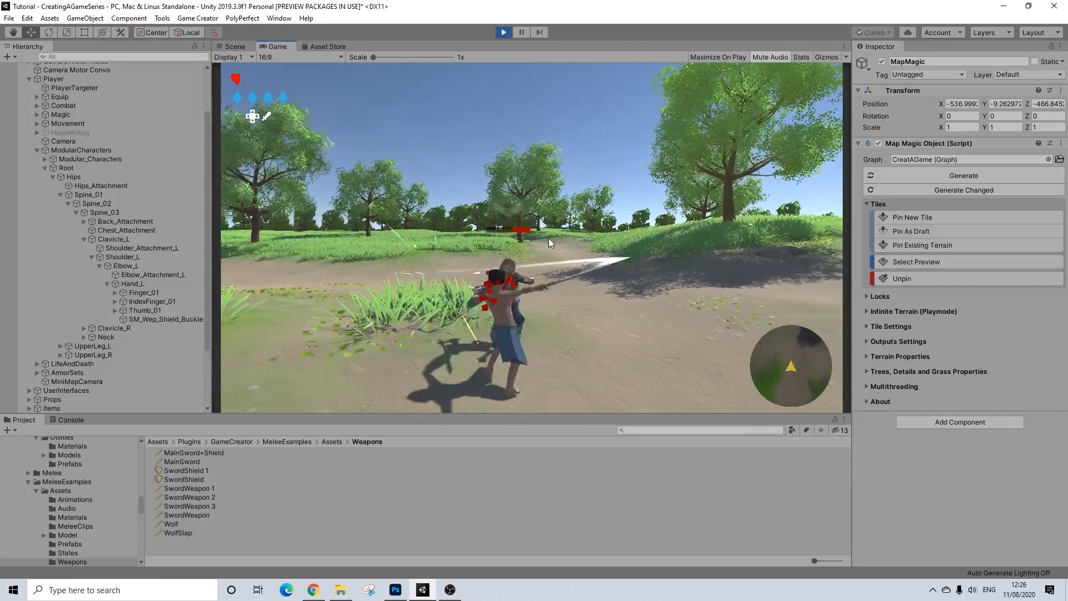
click(548, 238)
click(549, 238)
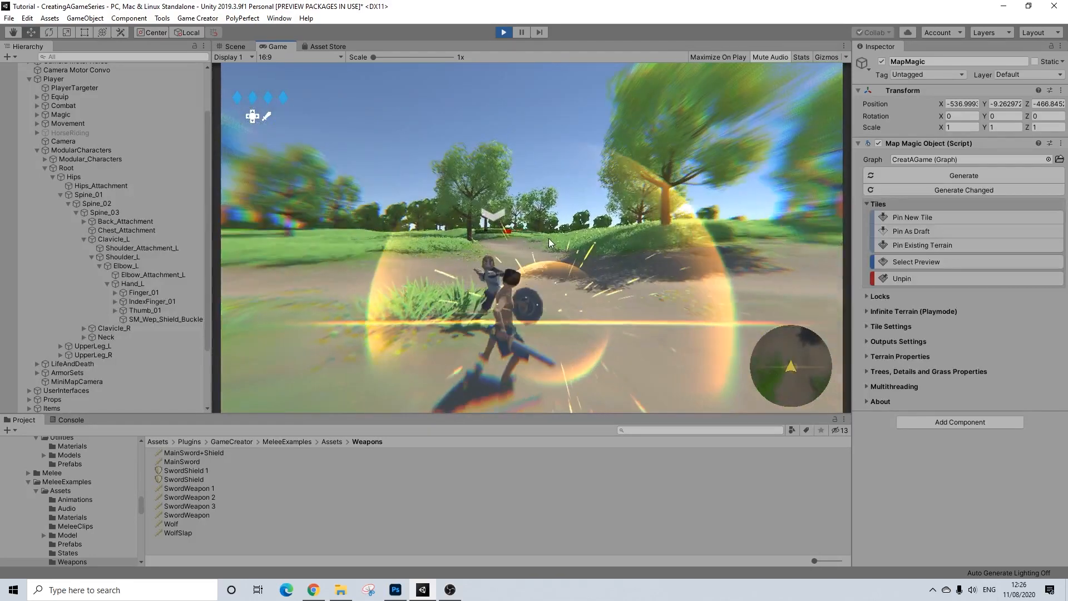
click(548, 238)
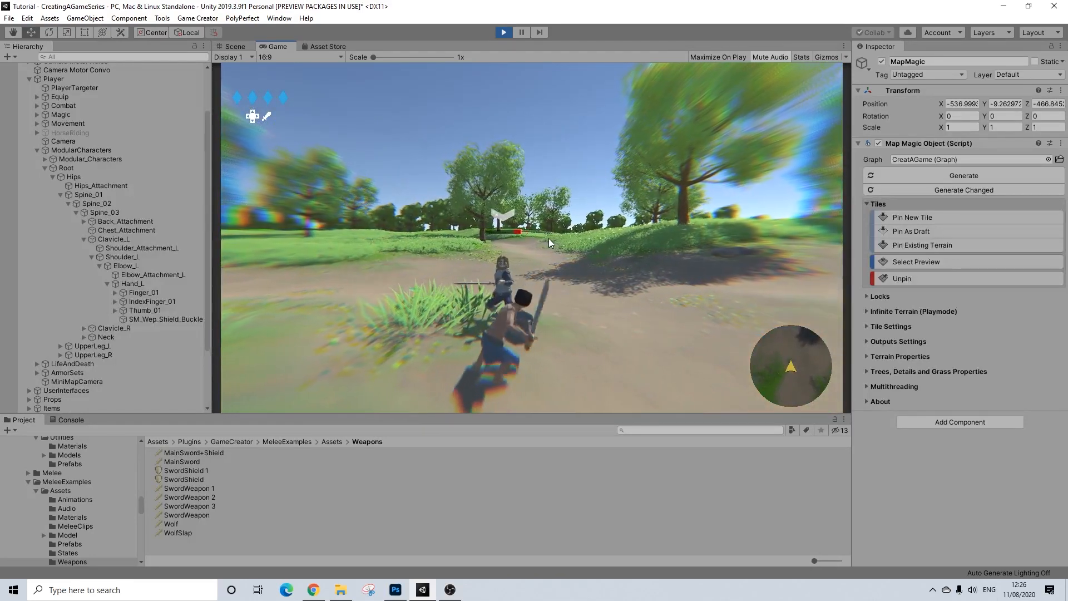
click(548, 238)
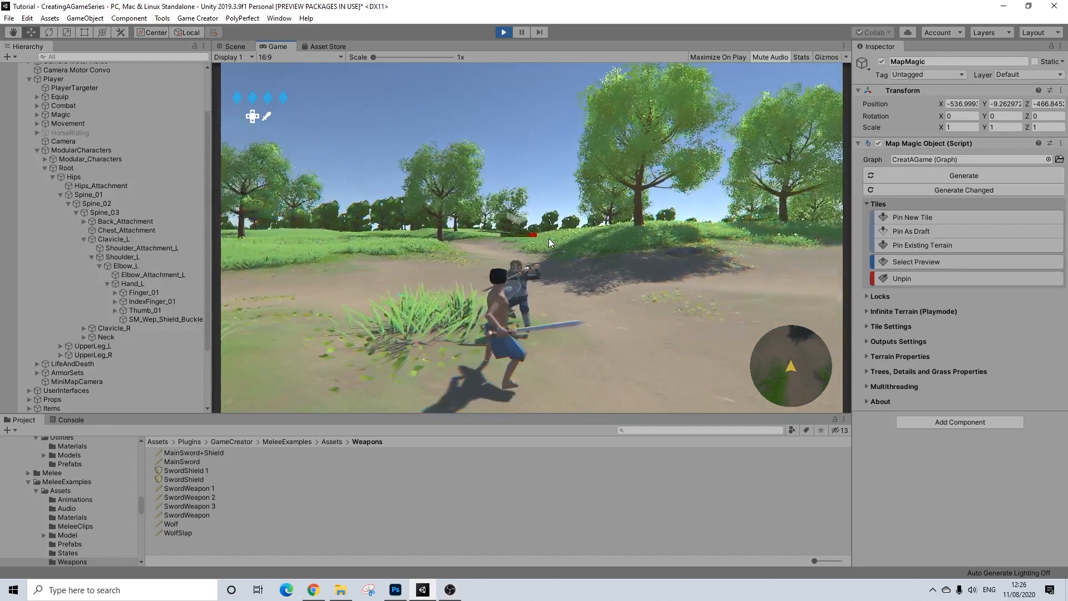
click(548, 238)
click(548, 238)
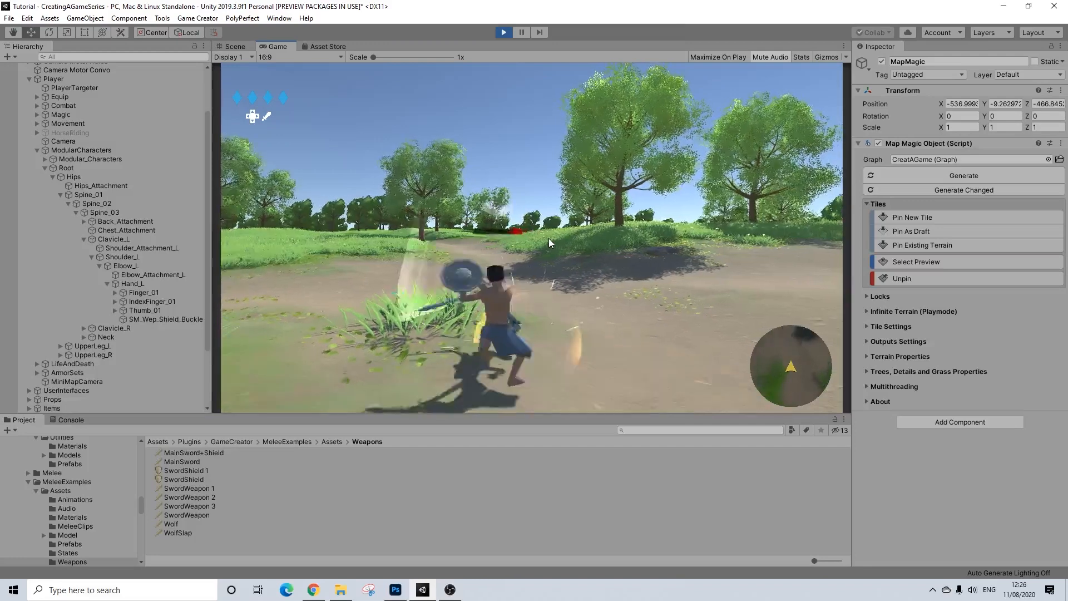
click(549, 238)
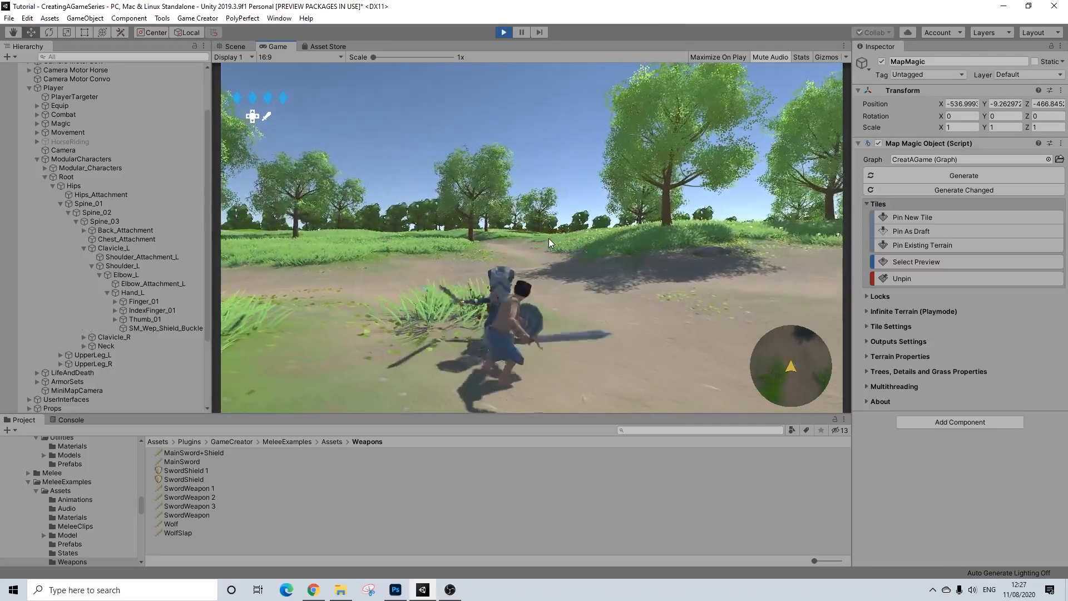
click(549, 238)
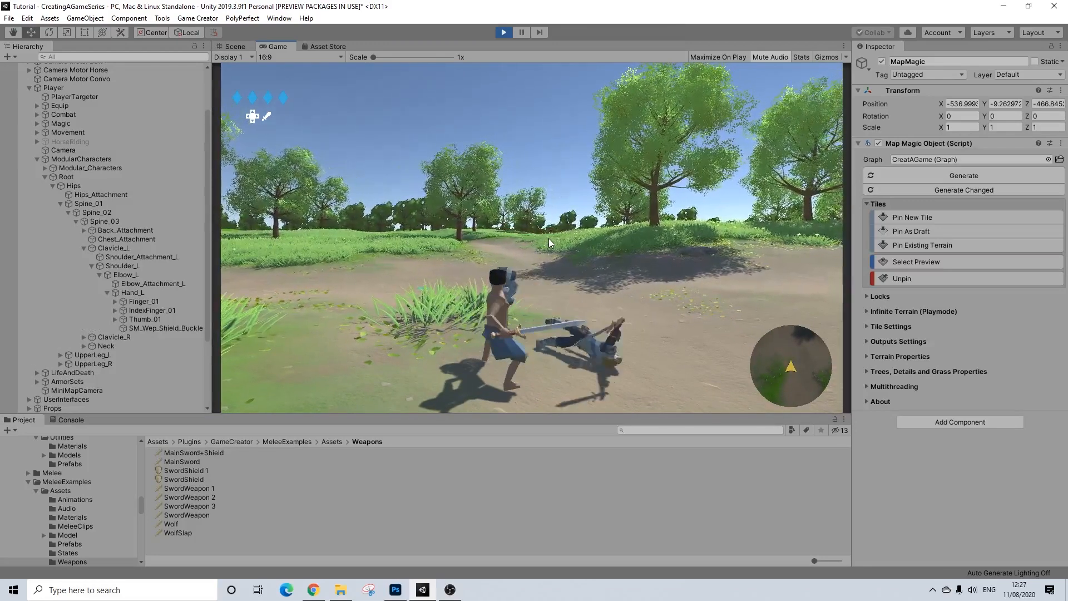
- End the play test and frame the player from a wider angle in the scene view
click(548, 238)
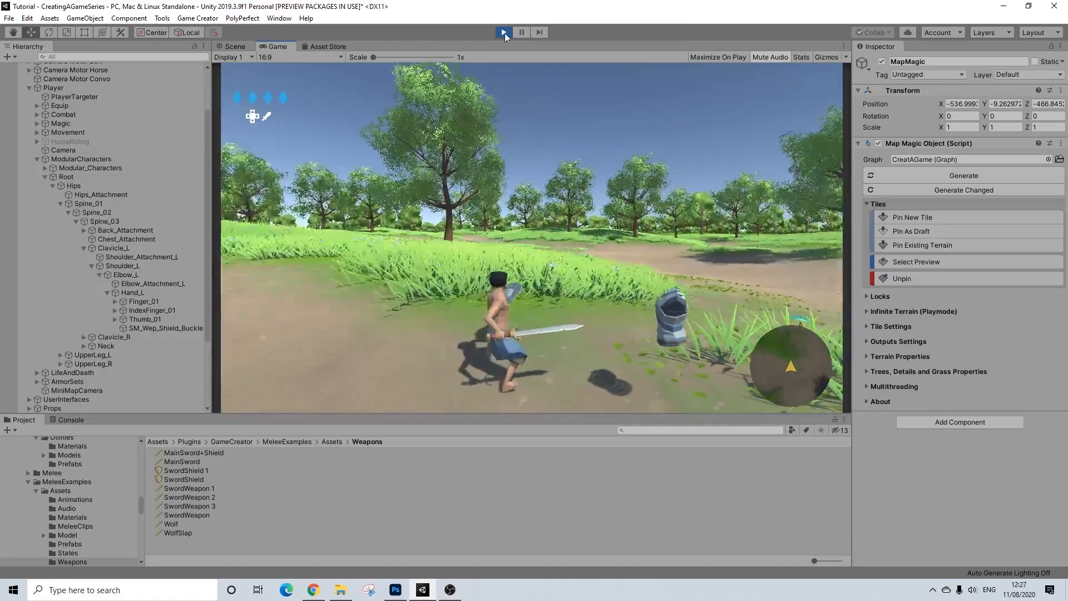
click(505, 34)
scroll(625, 199, down, 5)
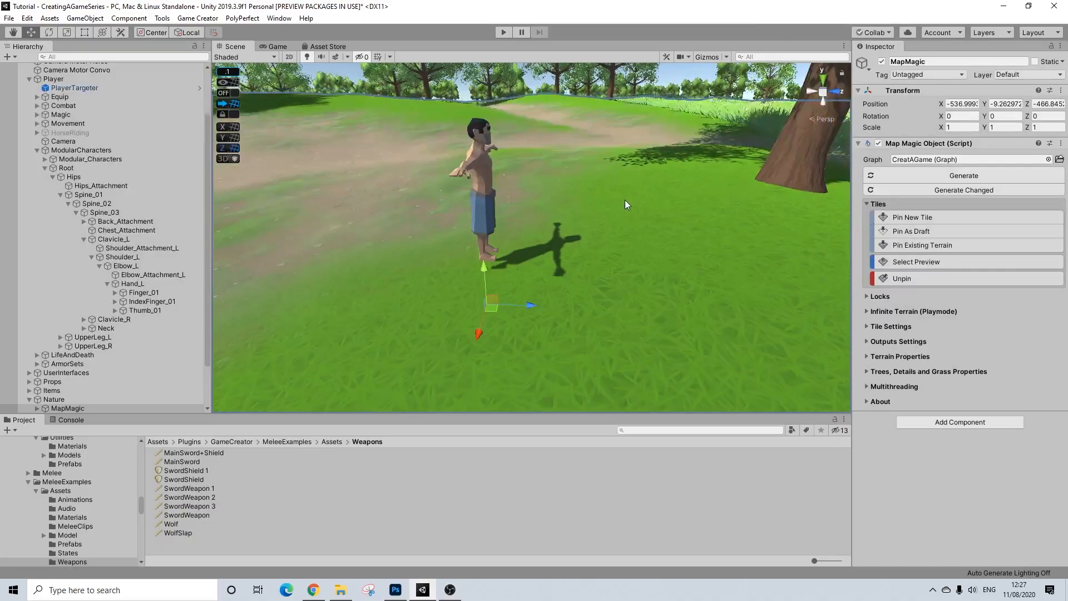
alt+drag(582, 209, 685, 88)
scroll(511, 232, down, 2)
click(685, 88)
alt+drag(431, 260, 431, 285)
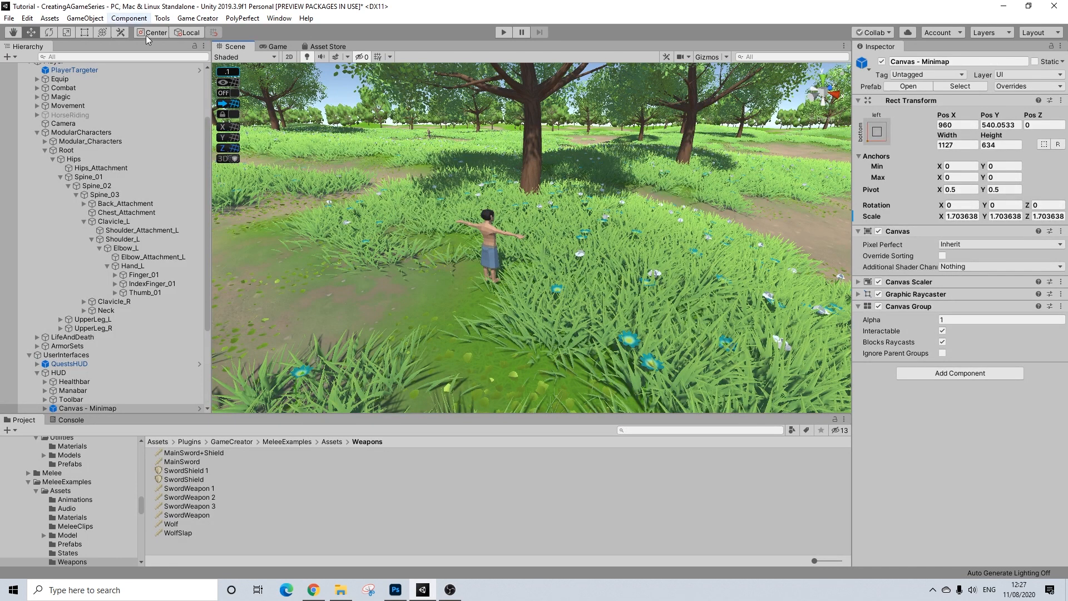
- Compare the SwordShield and SwordShield 1 shield settings, and review the MainSword+Shield weapon's properties and combos
click(197, 480)
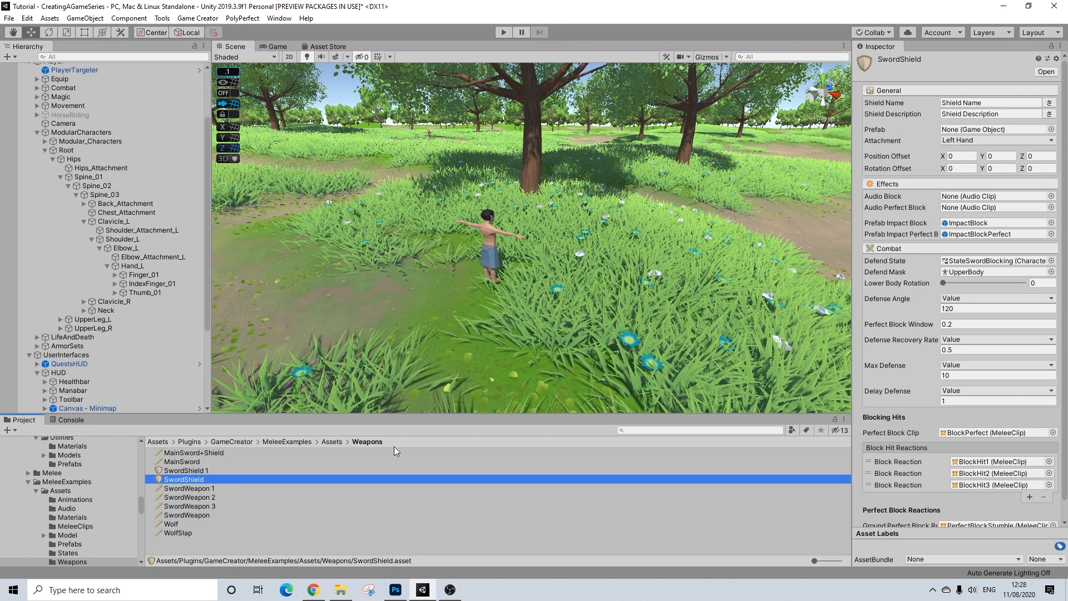
click(205, 467)
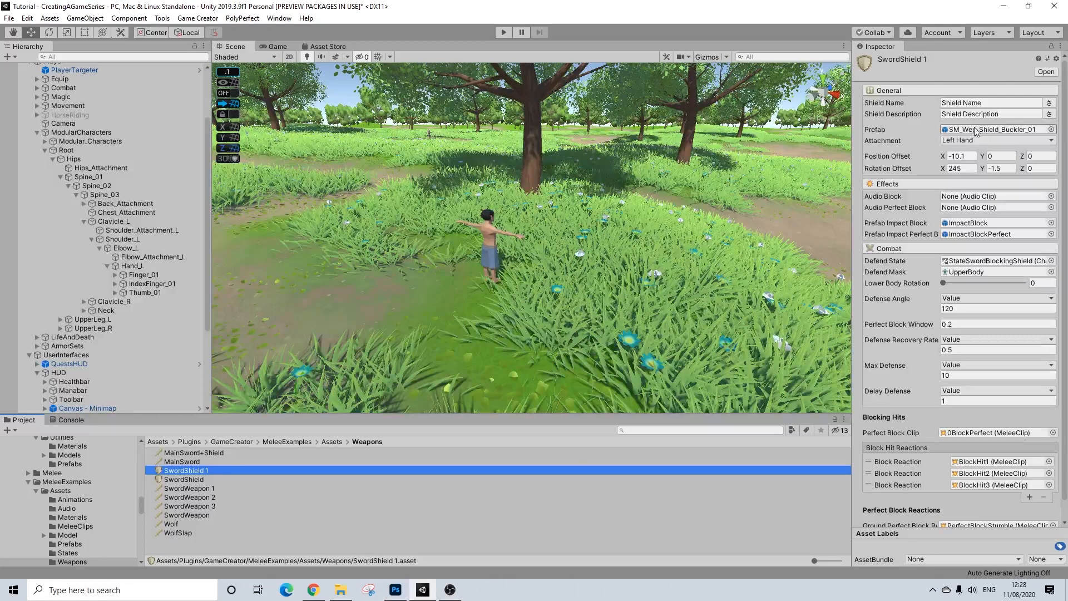
click(196, 480)
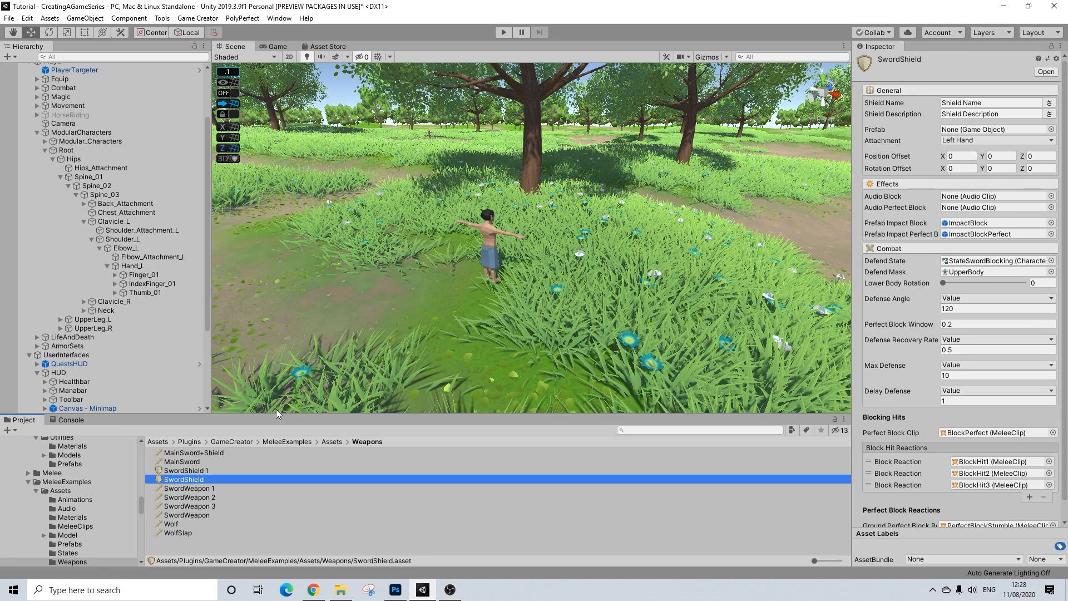
click(193, 452)
scroll(1000, 340, down, 10)
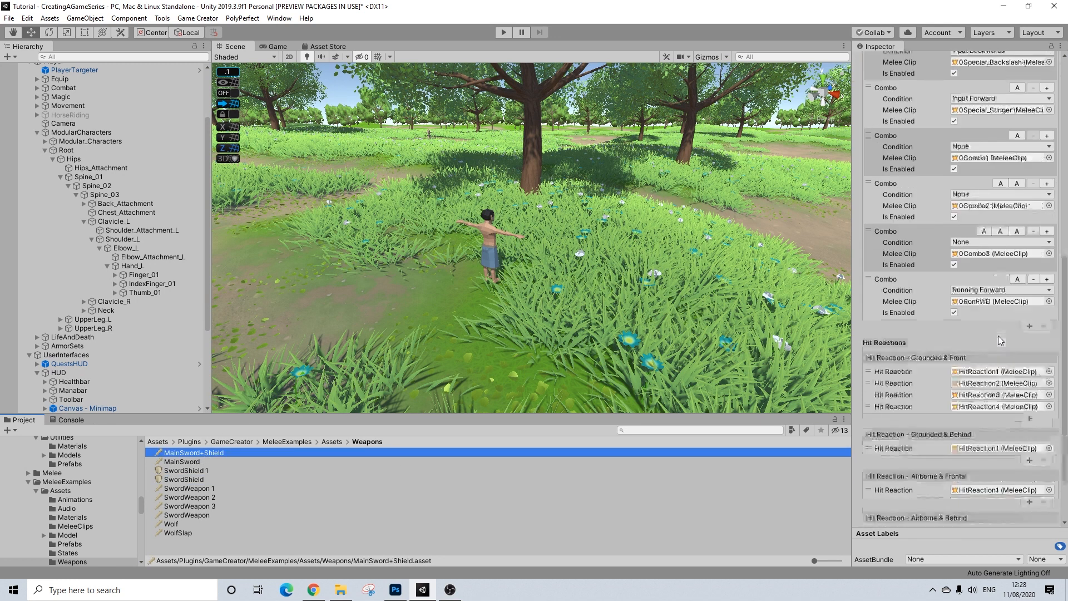
scroll(999, 340, up, 10)
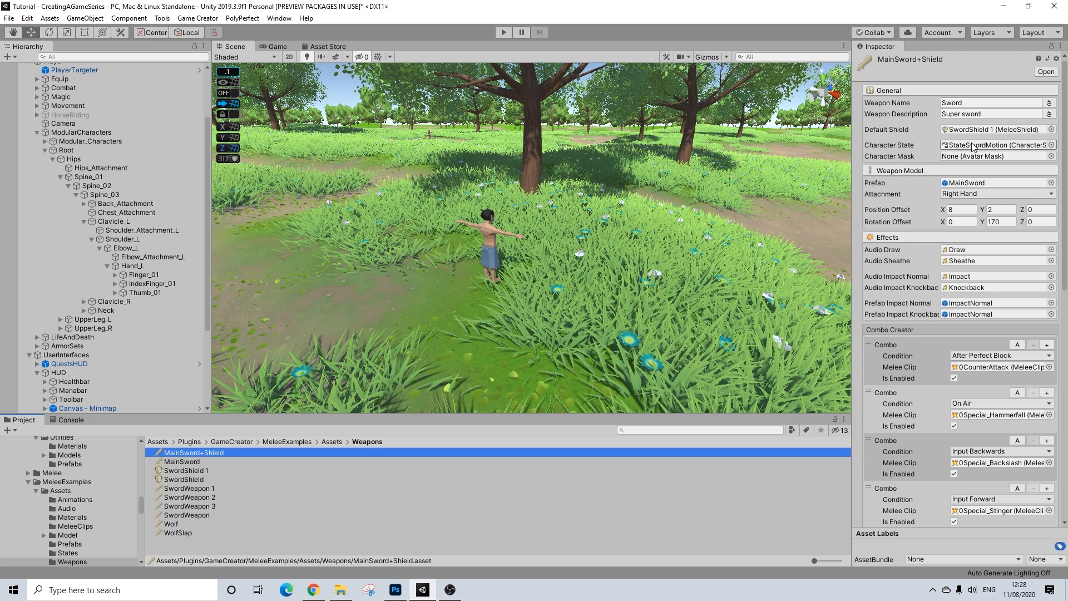
- Duplicate the StateSwordMotion character state used by MainSword+Shield and rename the copy StateSwordMotionShield
click(972, 146)
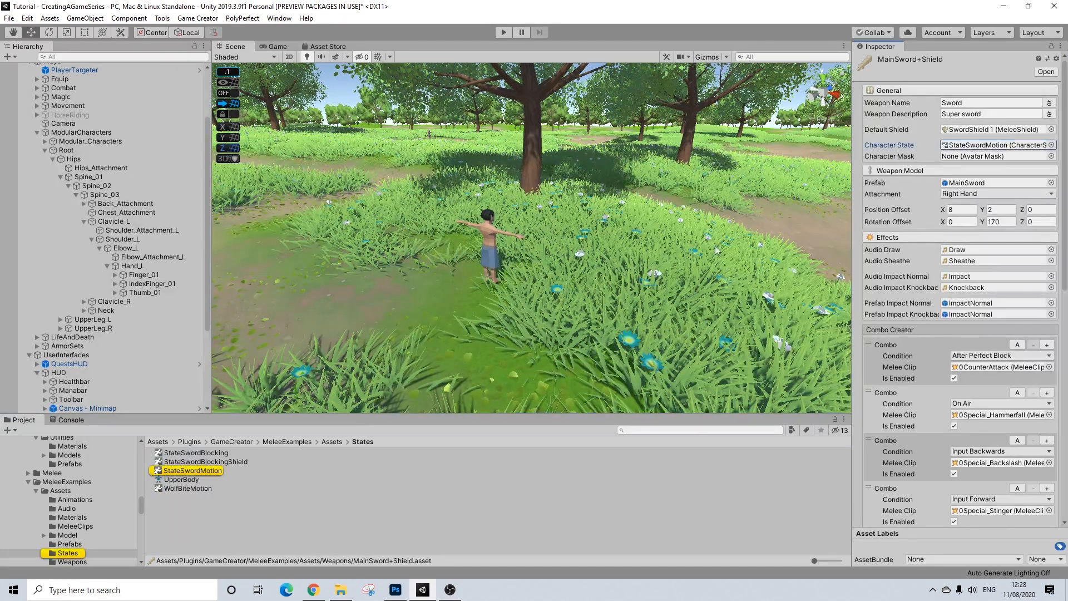
click(202, 471)
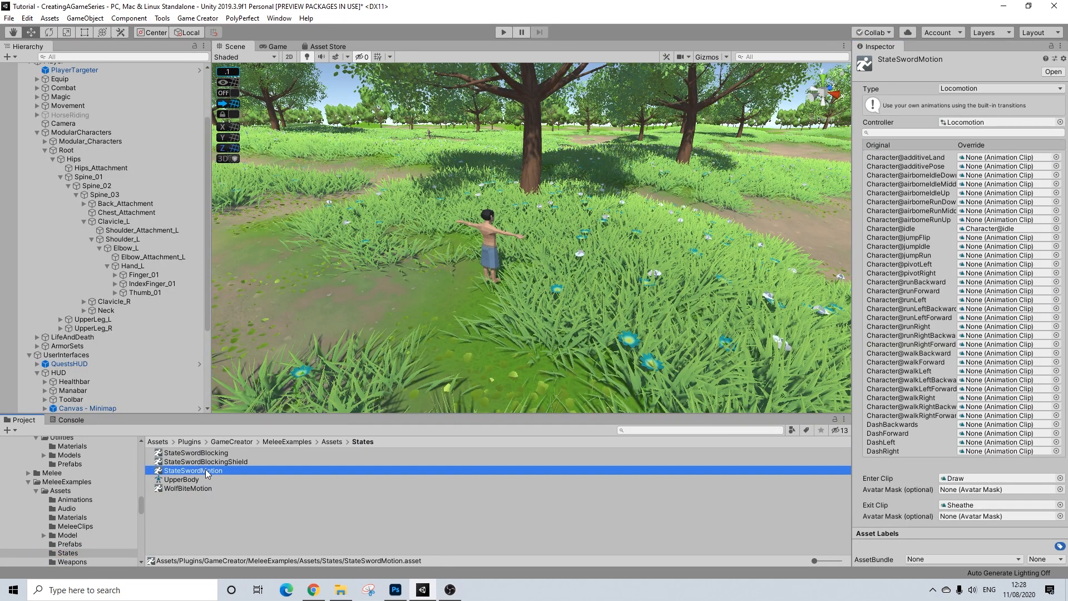
key(ctrl+d)
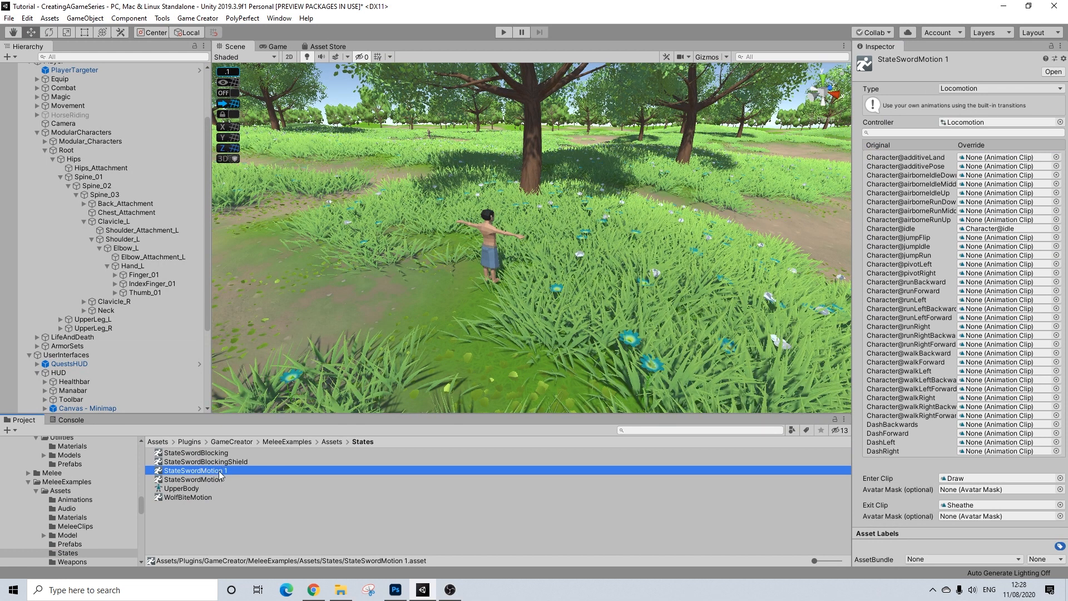
right_click(220, 472)
click(245, 229)
click(235, 471)
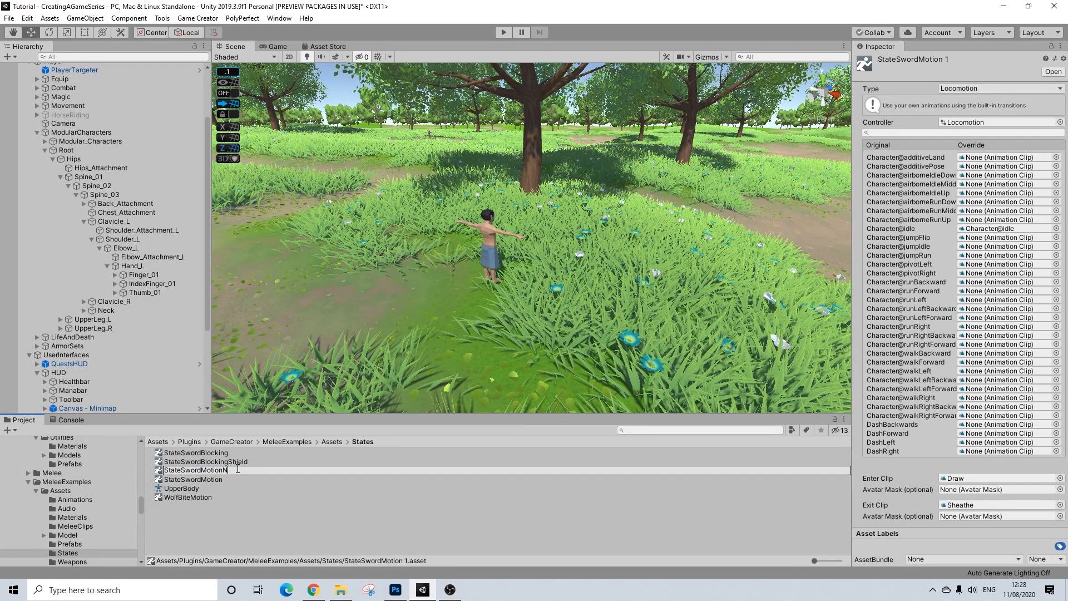
text(Shield)
key(Return)
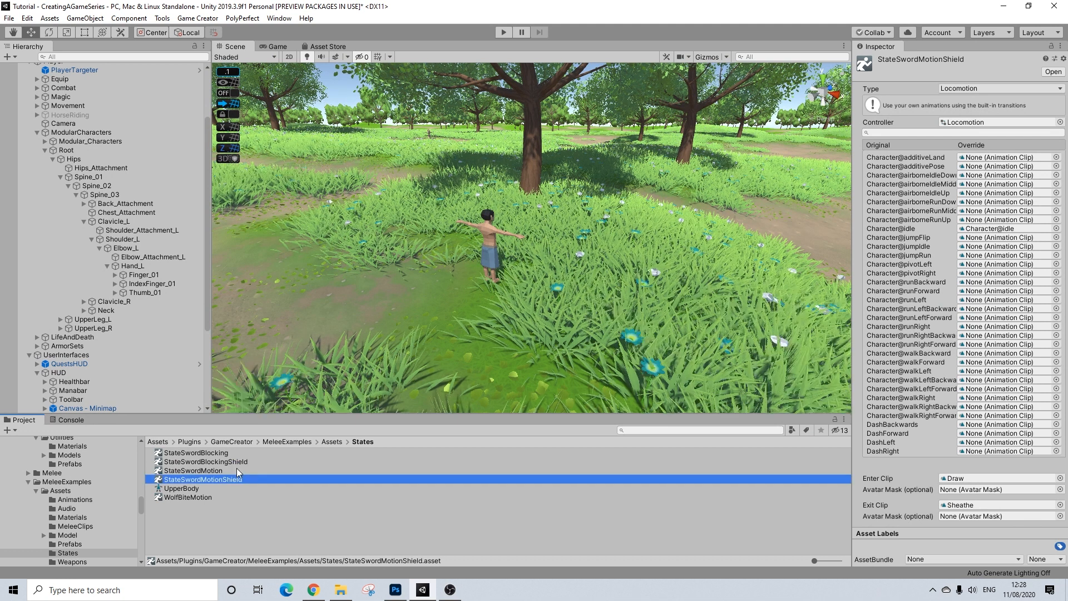
- Find the MainSword+Shield weapon and set its character state to StateSwordMotionShield
click(648, 431)
text(main)
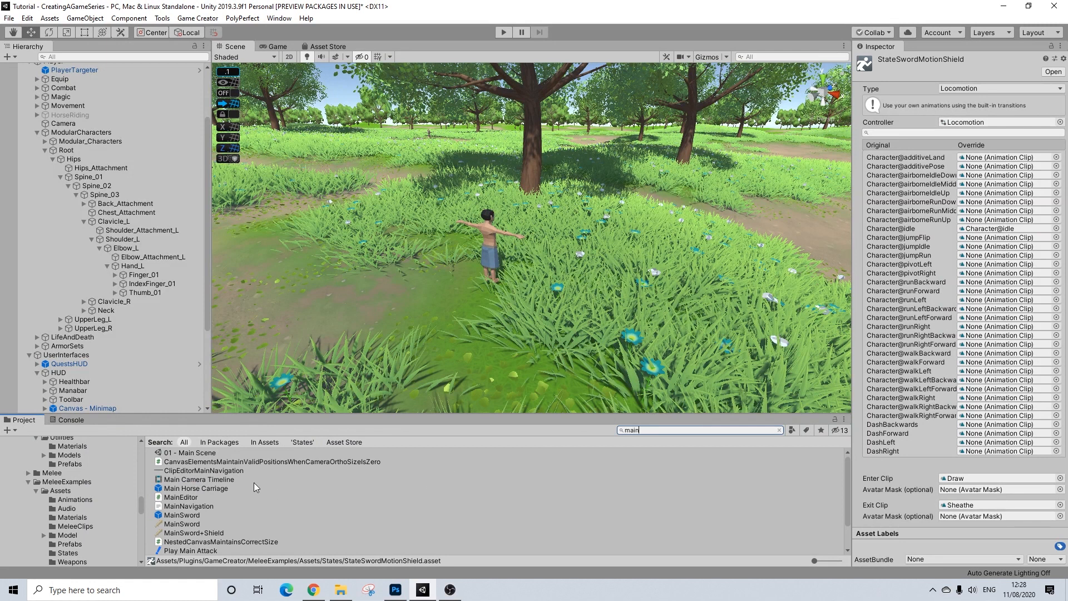
click(195, 533)
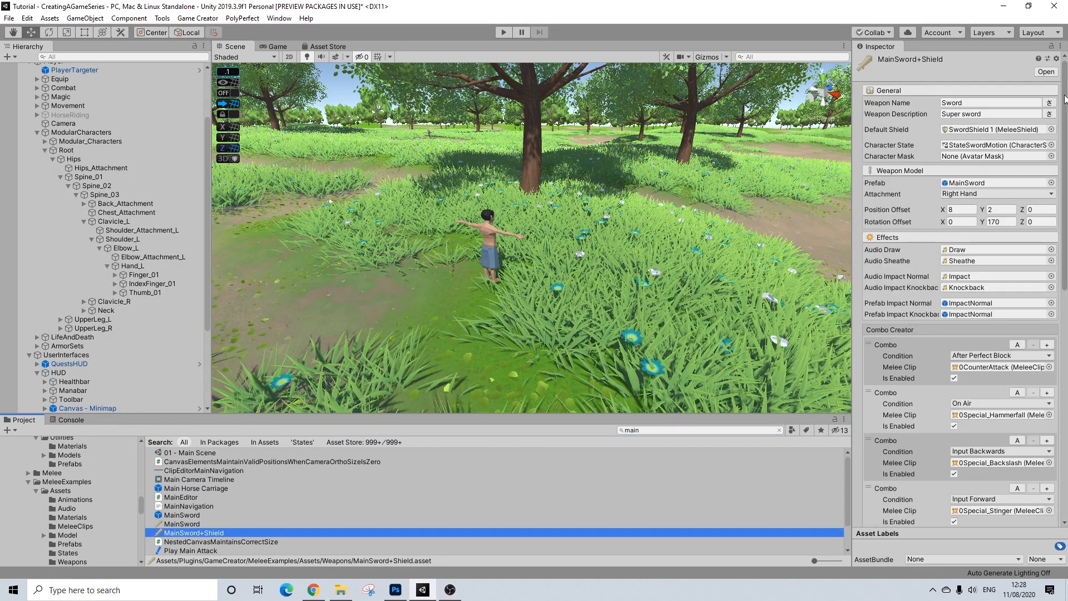
click(1052, 146)
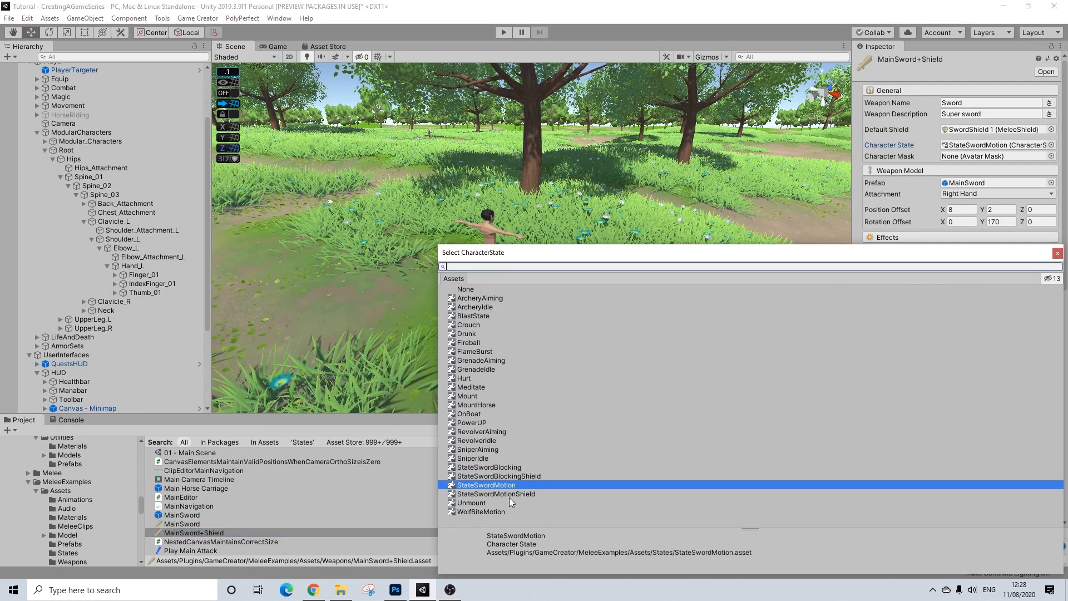
key(Escape)
click(1052, 145)
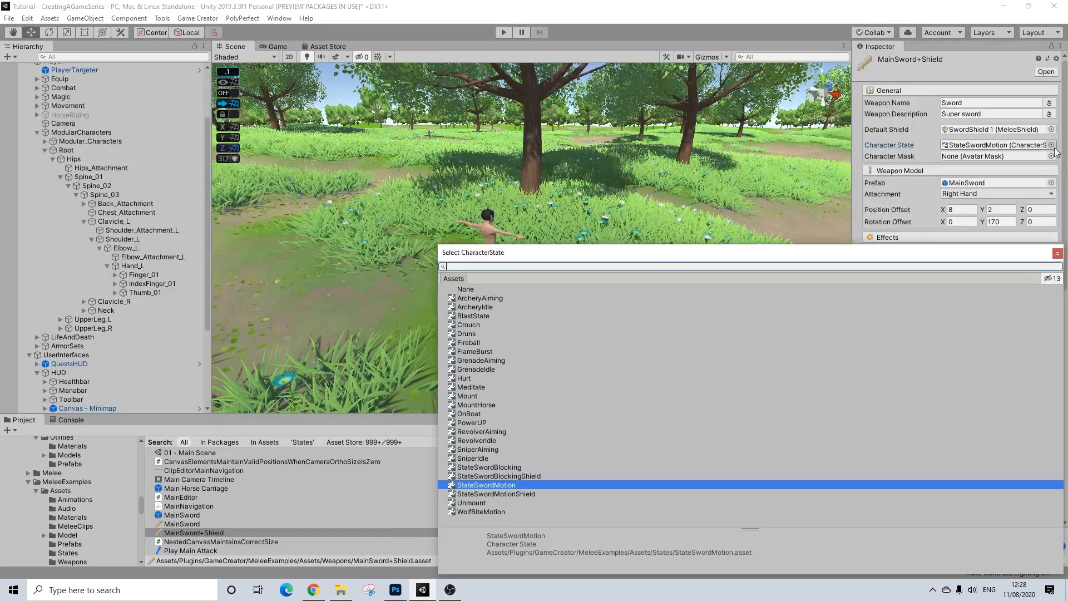
key(Down)
key(Return)
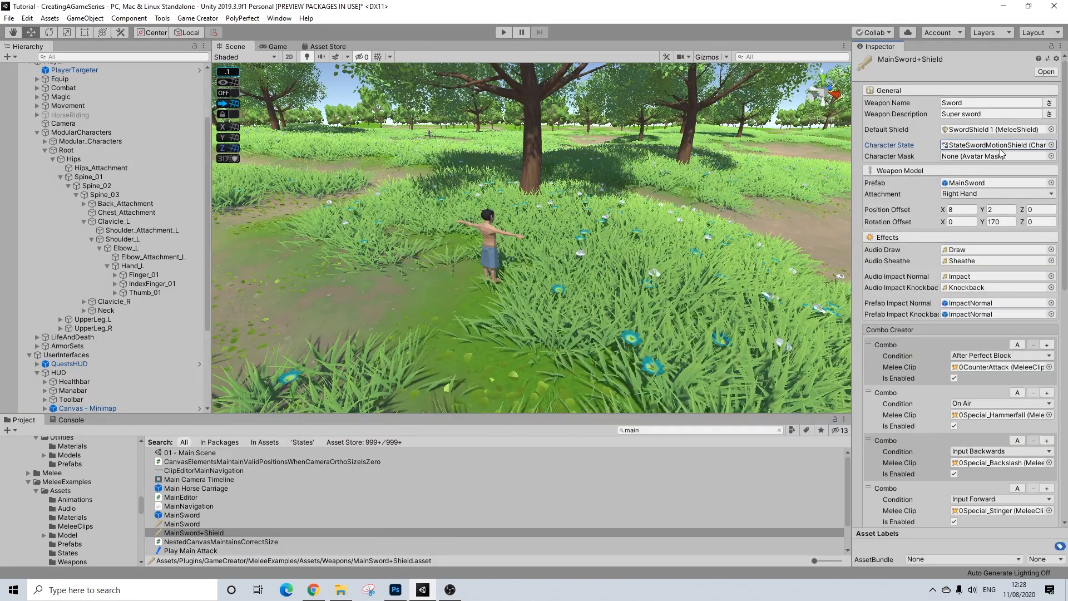
- Show StateSwordMotionShield in a locked inspector and browse to the MEDIEVAL_ANIMATIONS_MEGA_PACK_new folder
click(997, 146)
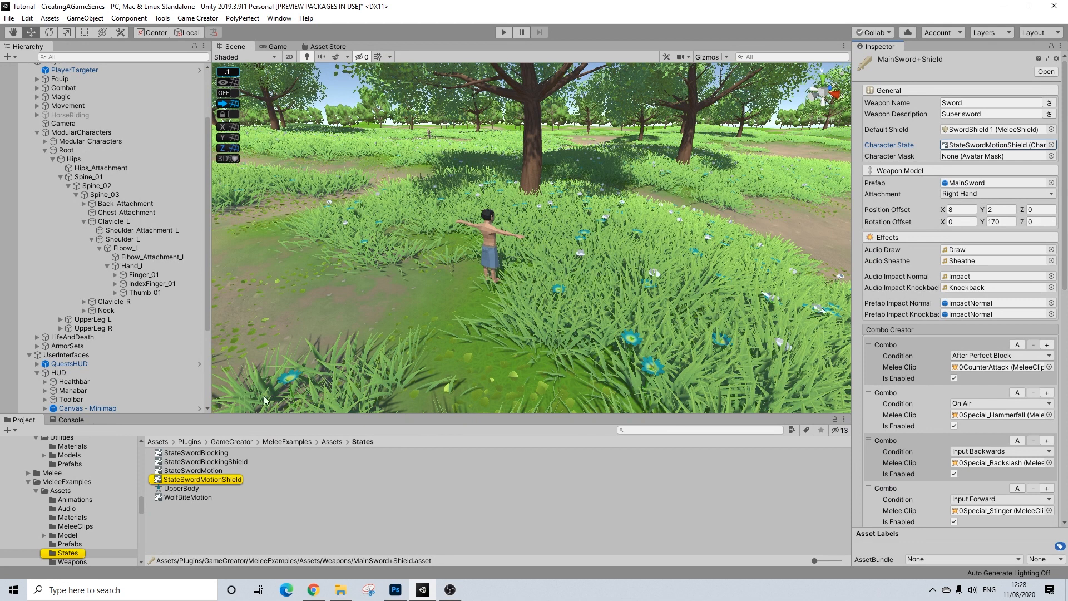
click(219, 479)
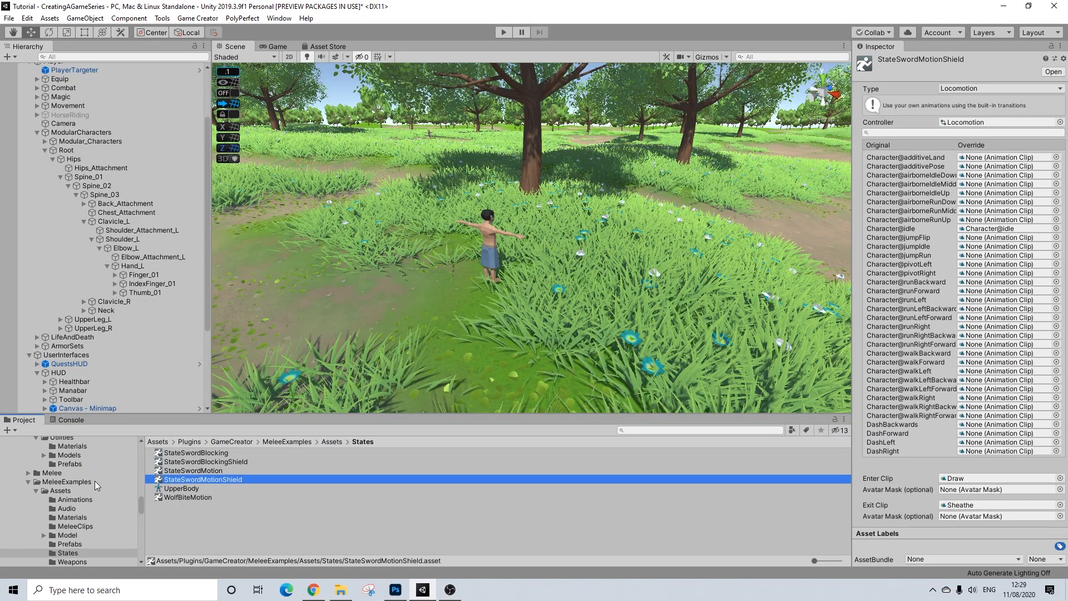
scroll(95, 483, up, 10)
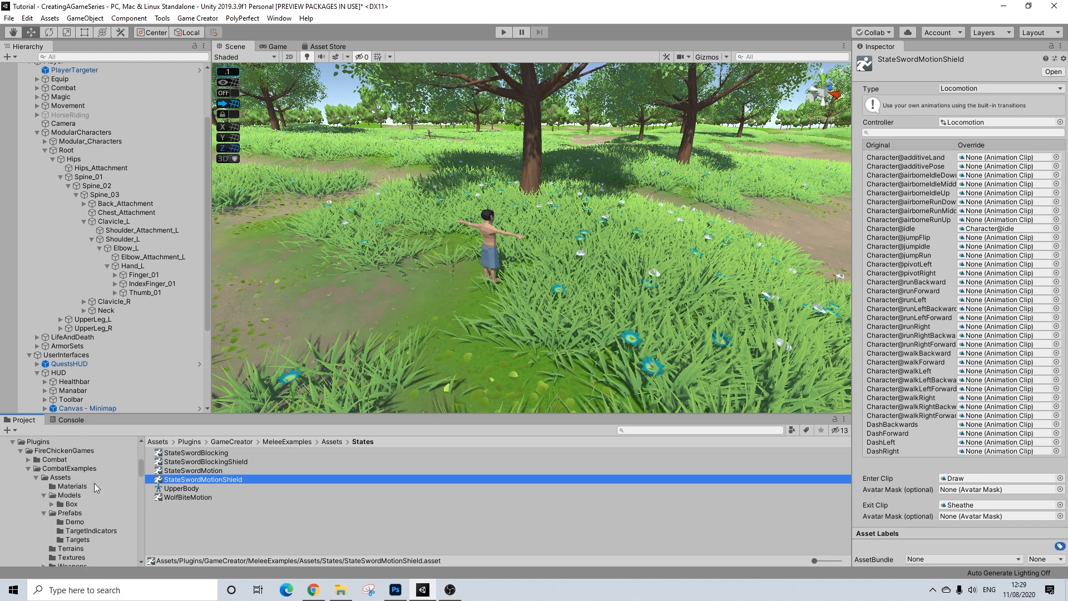
scroll(83, 523, up, 3)
scroll(83, 522, down, 6)
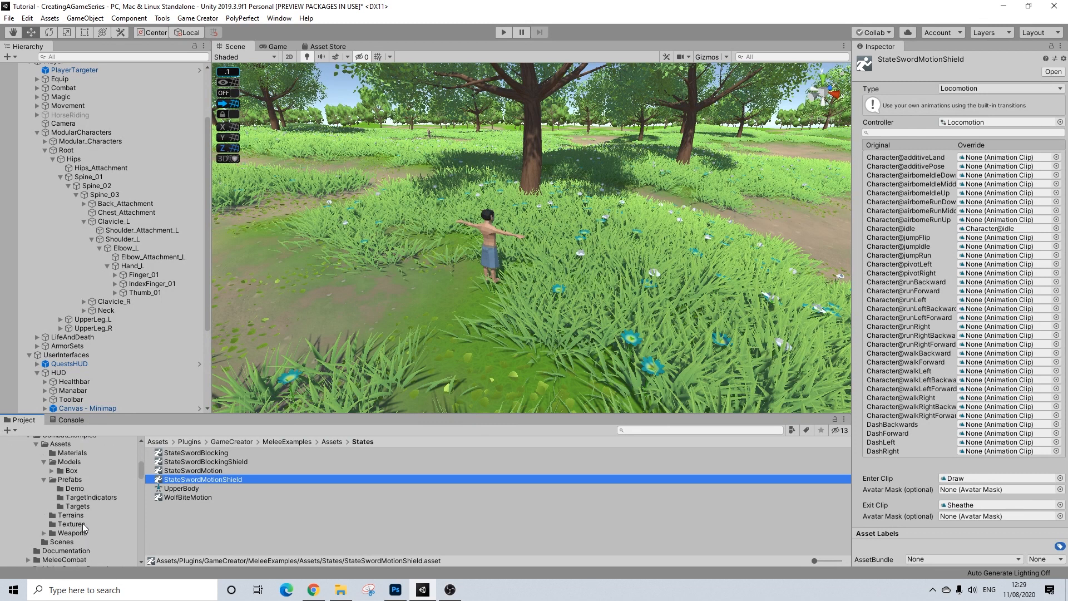
scroll(82, 523, up, 3)
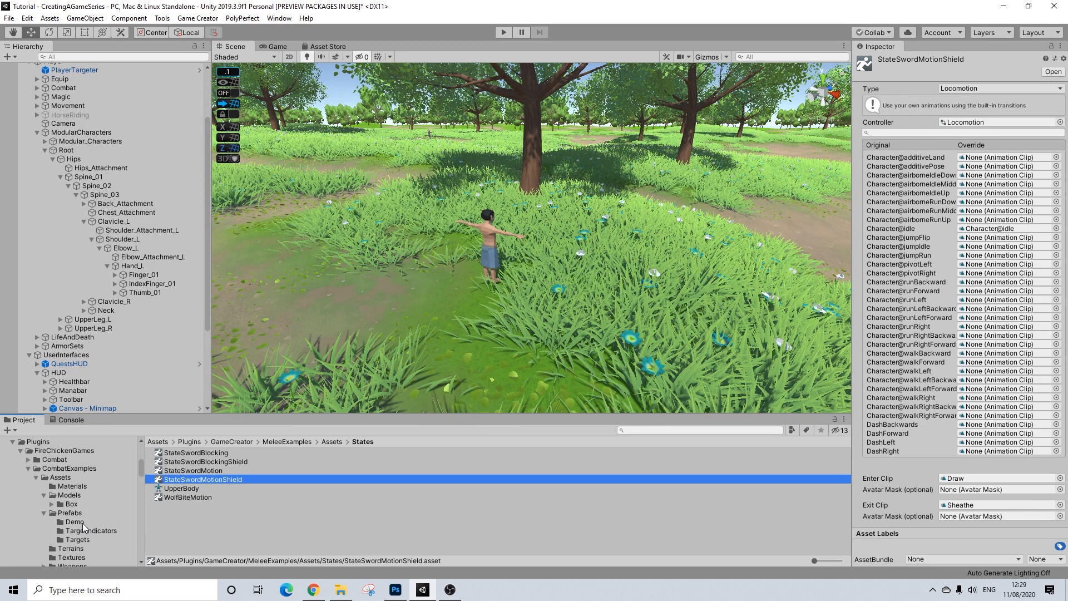
scroll(83, 525, up, 8)
click(84, 515)
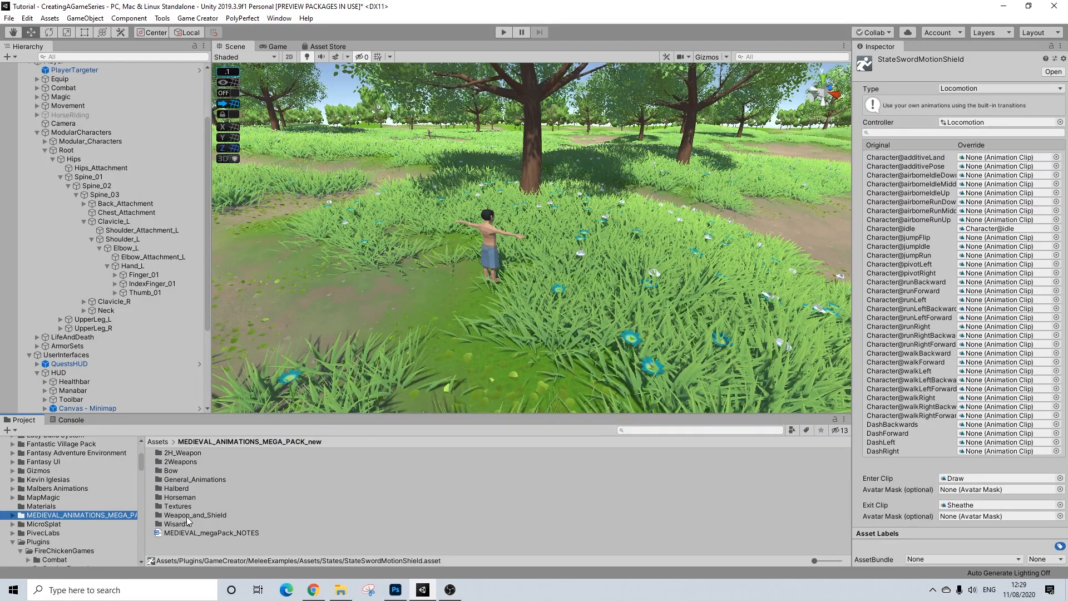
click(1051, 46)
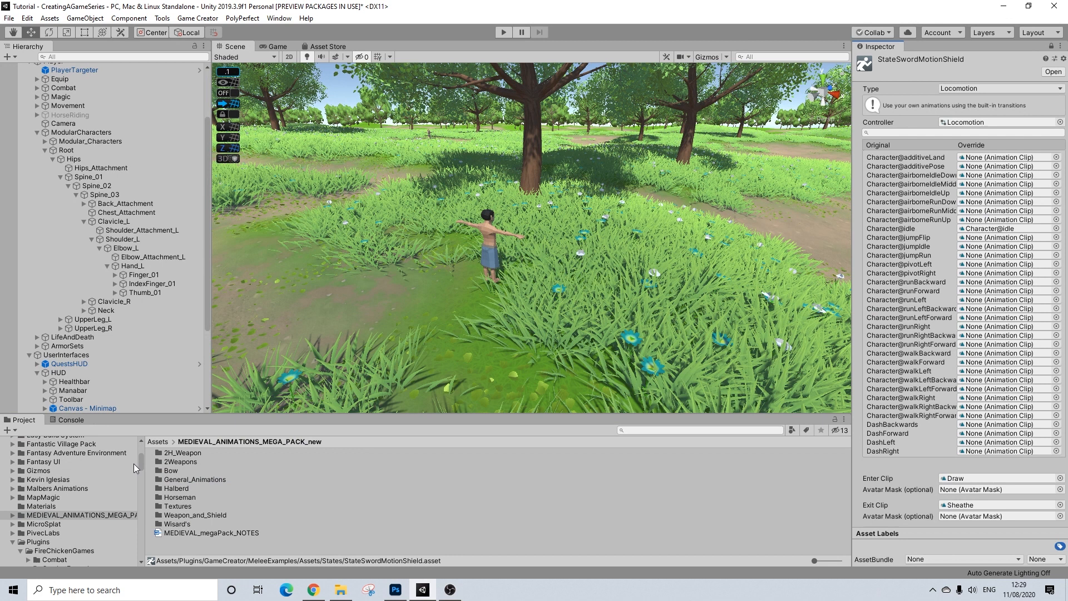
- Assign the IDLE clip from the Weapon_and_Shield folder as the Character@idle override of StateSwordMotionShield
double_click(207, 515)
scroll(231, 509, up, 3)
scroll(229, 505, down, 10)
scroll(229, 506, down, 10)
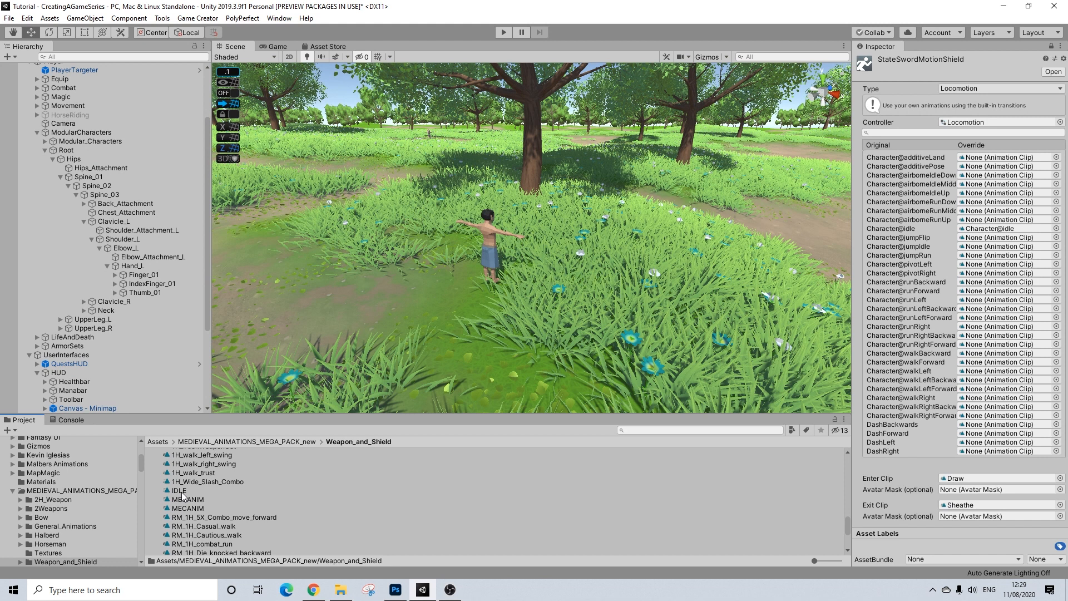
drag(179, 490, 984, 231)
- Unlock the inspector and preview the assigned IDLE animation from another angle
click(178, 490)
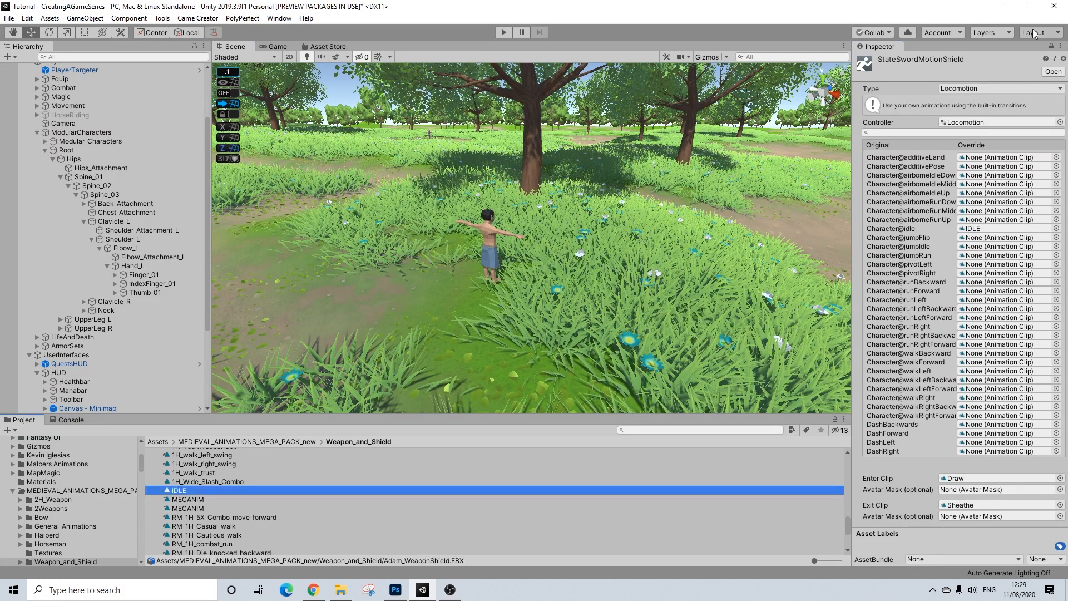
click(1051, 47)
click(862, 383)
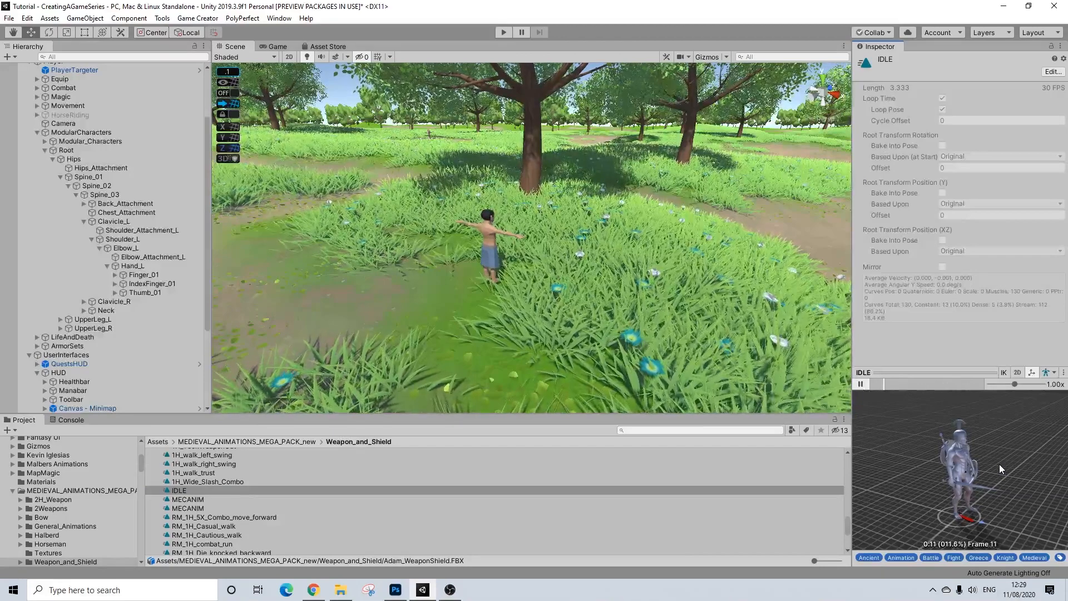
middle_drag(998, 453, 969, 480)
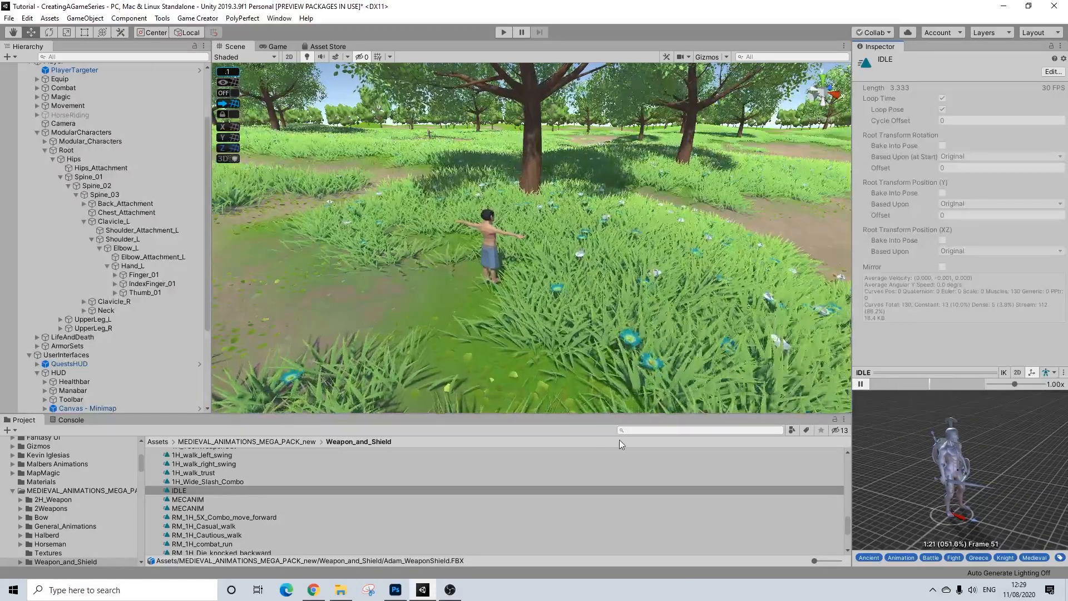
- Search the Weapon_and_Shield folder for "idle" and compare the Adam_WeaponShield and Eva_WeaponShield IDLE clips
click(661, 432)
text(idle)
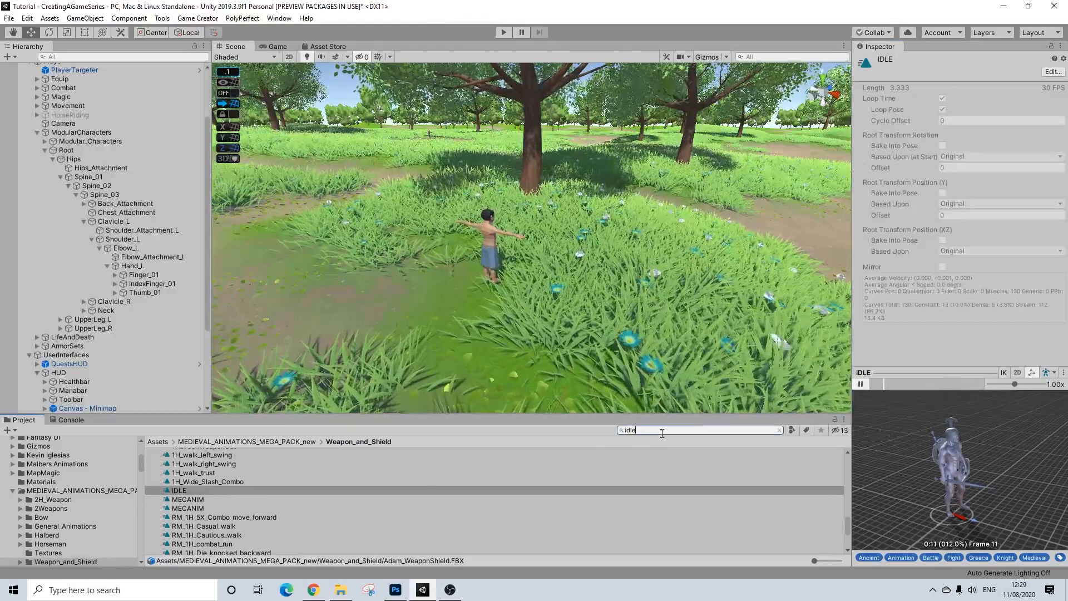
scroll(213, 504, up, 3)
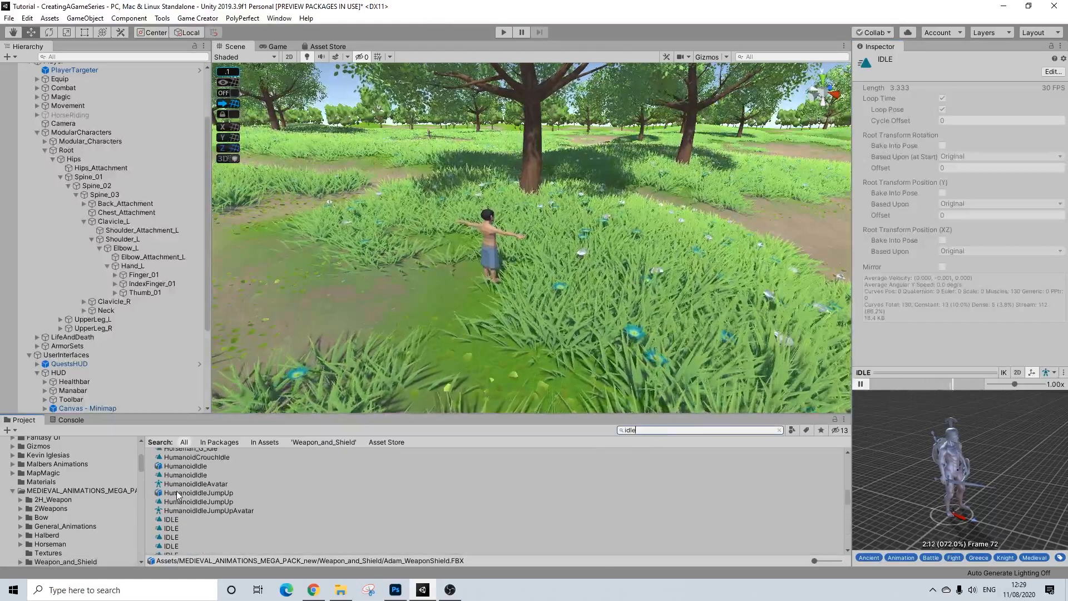
scroll(214, 504, down, 4)
click(322, 441)
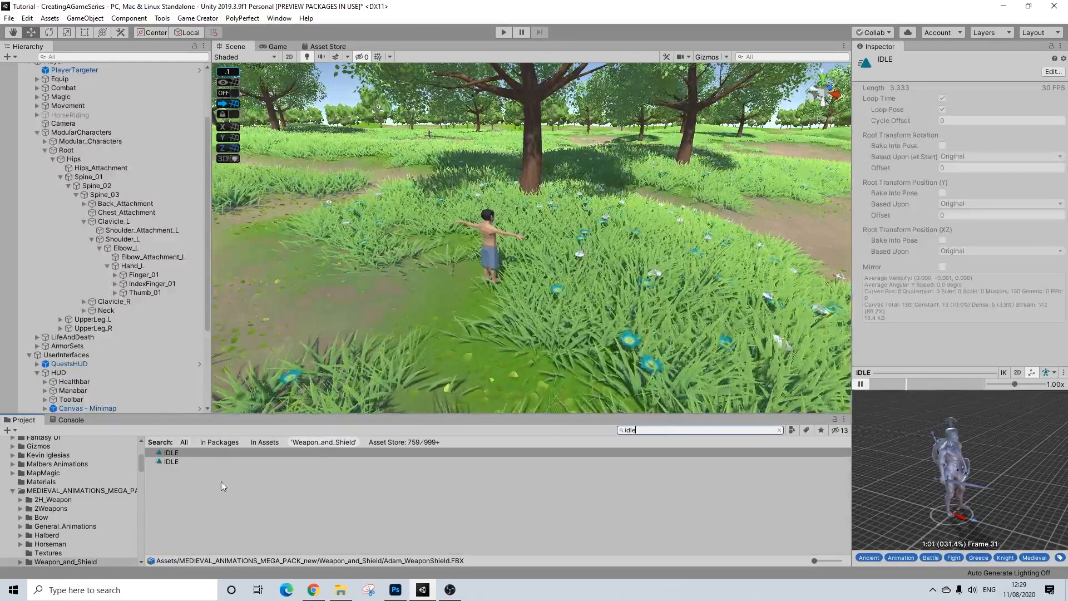
click(174, 461)
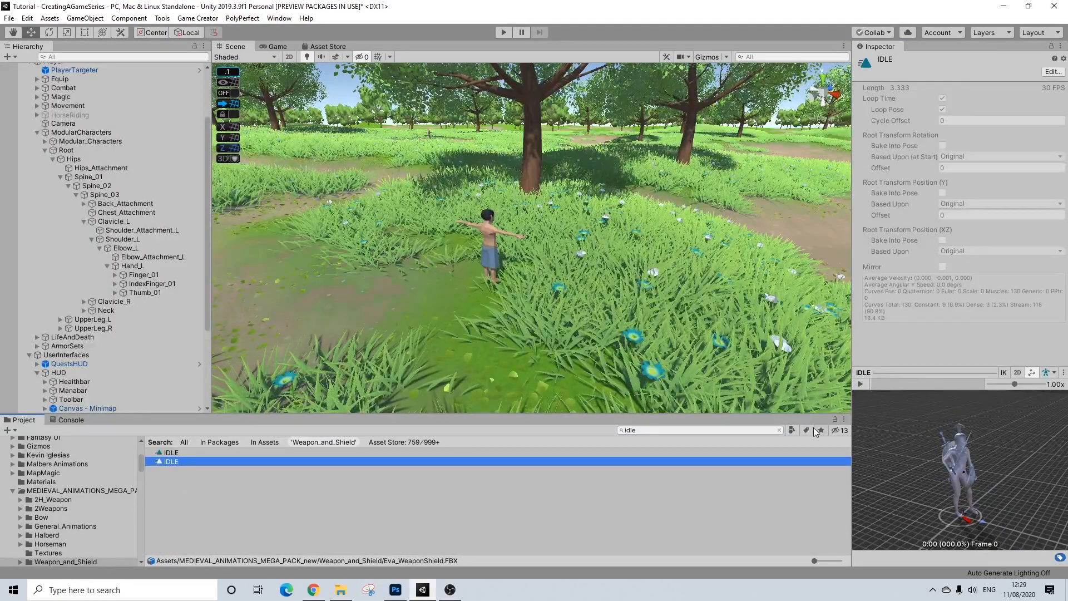
click(863, 385)
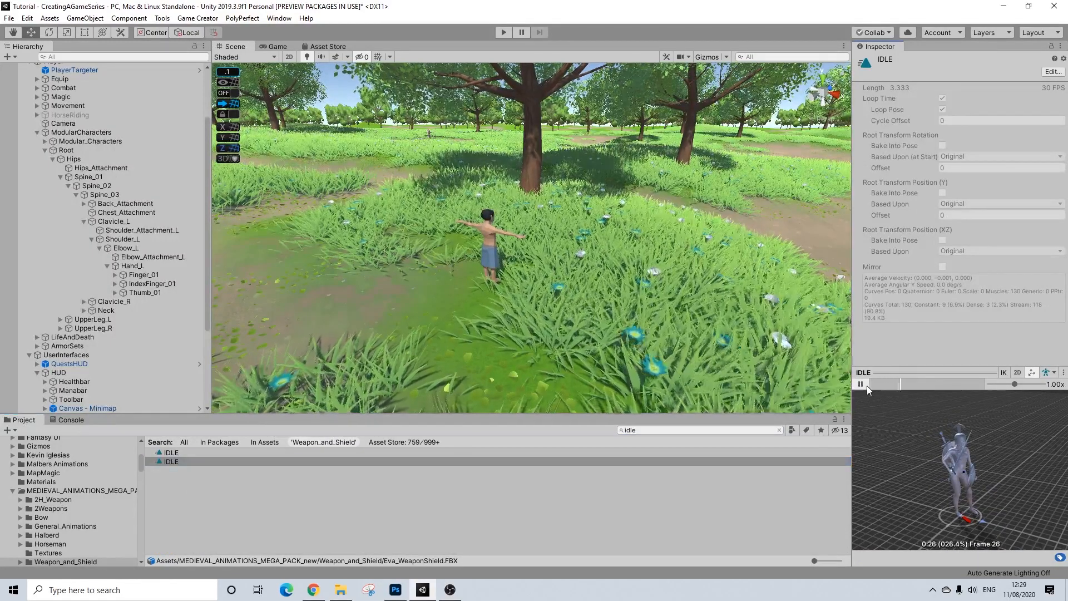
click(178, 452)
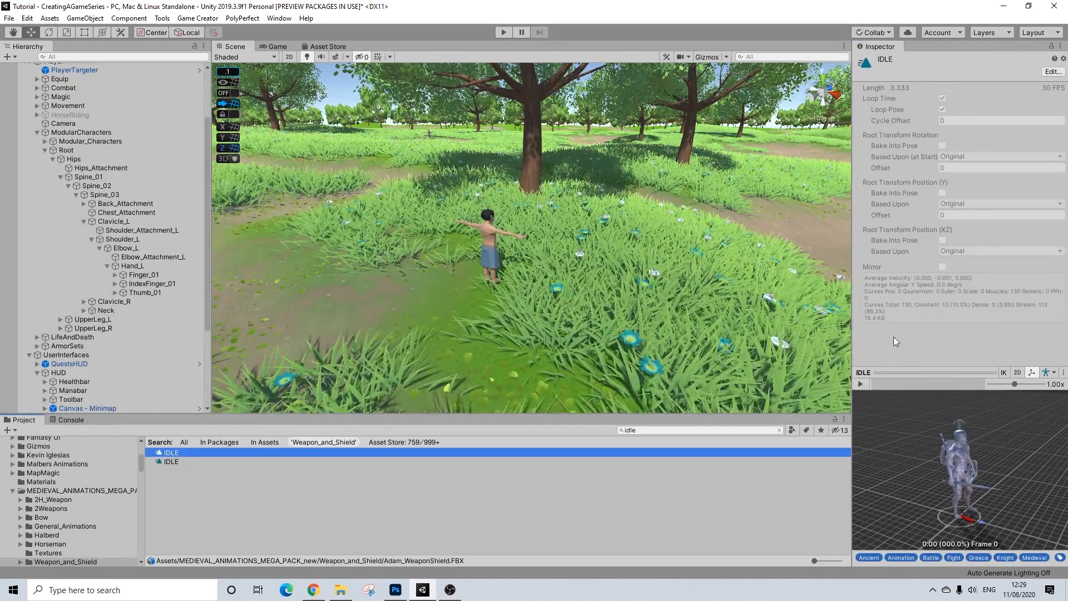
- Play the preview of the Adam_WeaponShield and Eva_WeaponShield IDLE clips to compare them
click(859, 384)
click(171, 461)
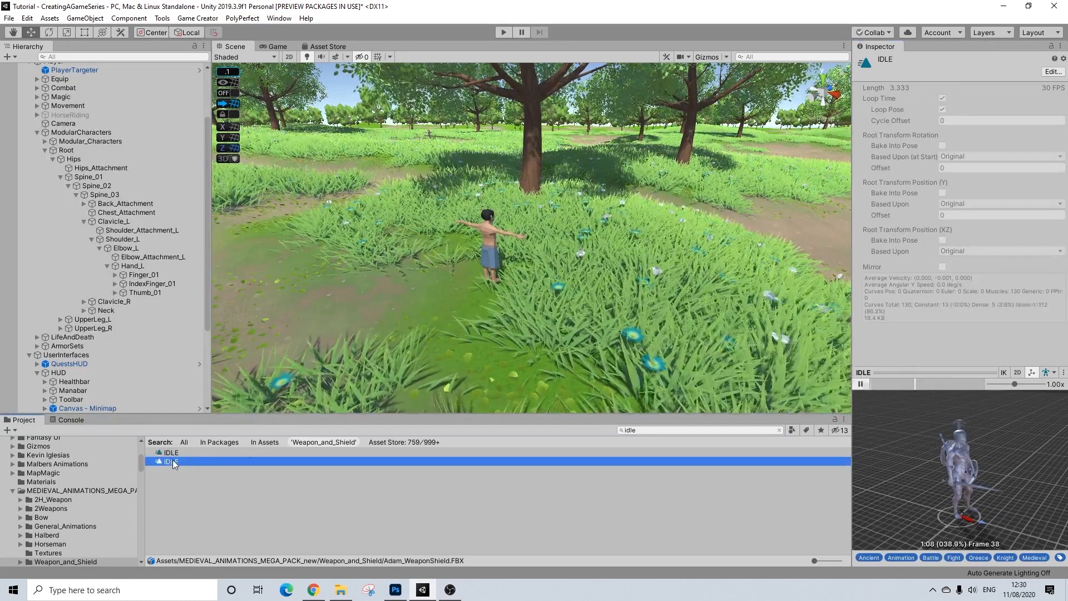
click(861, 384)
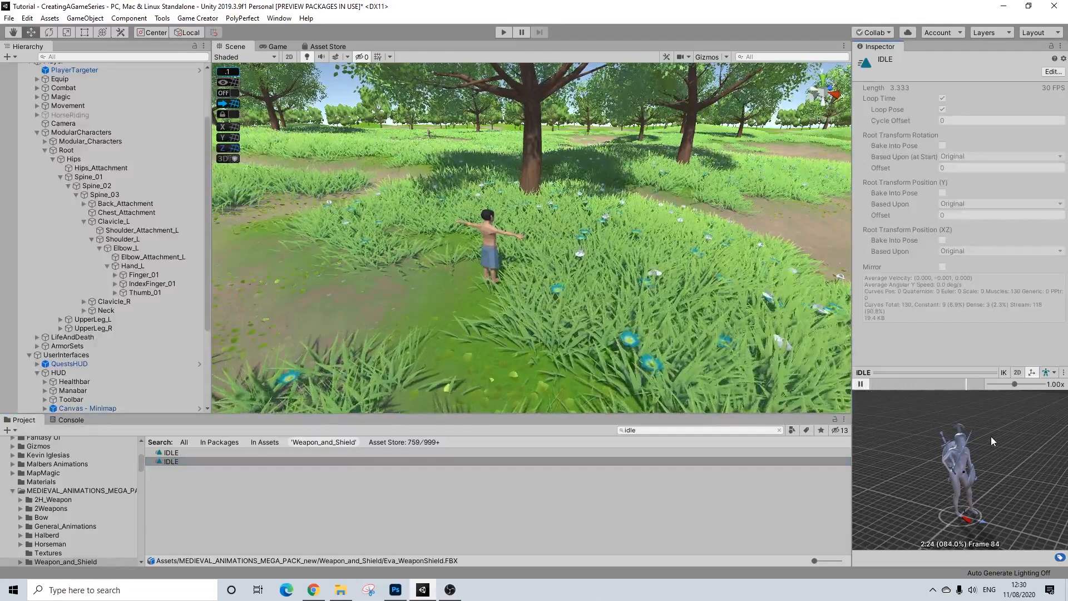
click(228, 452)
- Clear the asset search, duplicate Adam_WeaponShield's IDLE clip as a standalone animation in Weapon_and_Shield and preview the copy
click(780, 430)
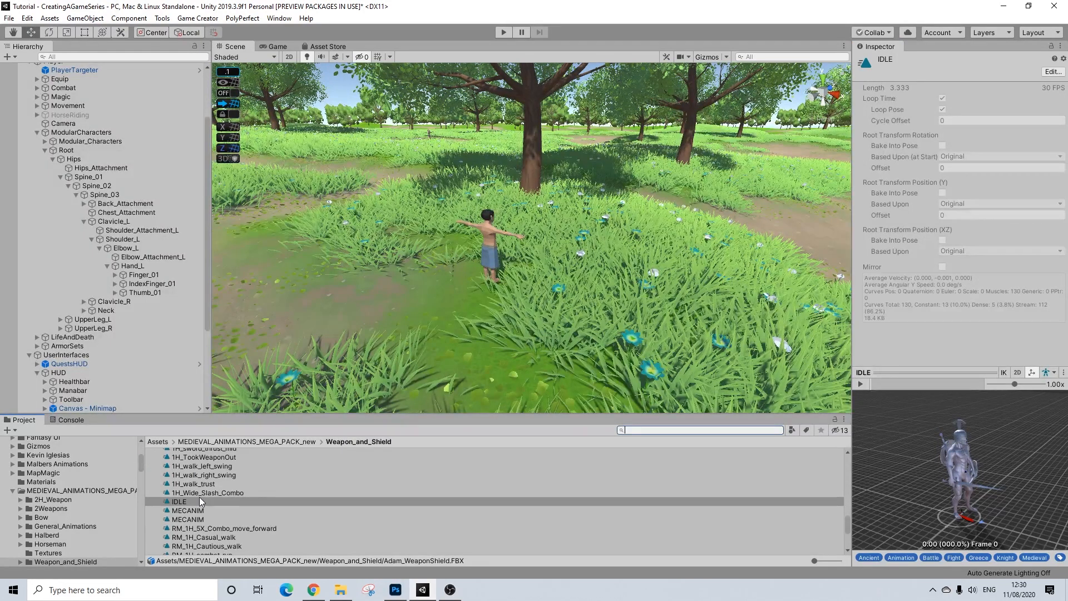
scroll(194, 501, up, 5)
scroll(205, 501, down, 3)
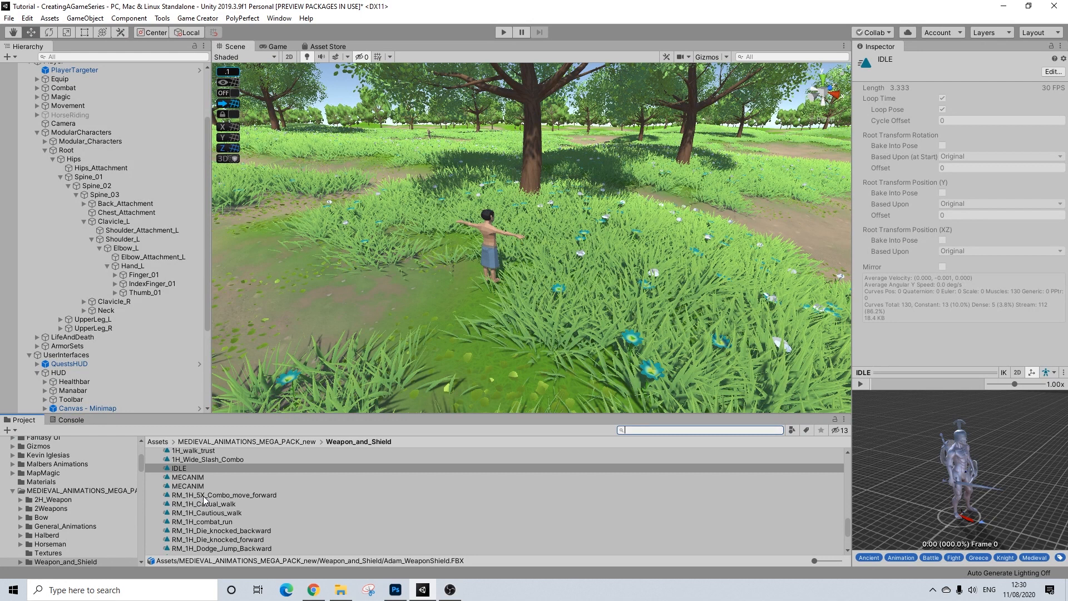
scroll(204, 500, down, 3)
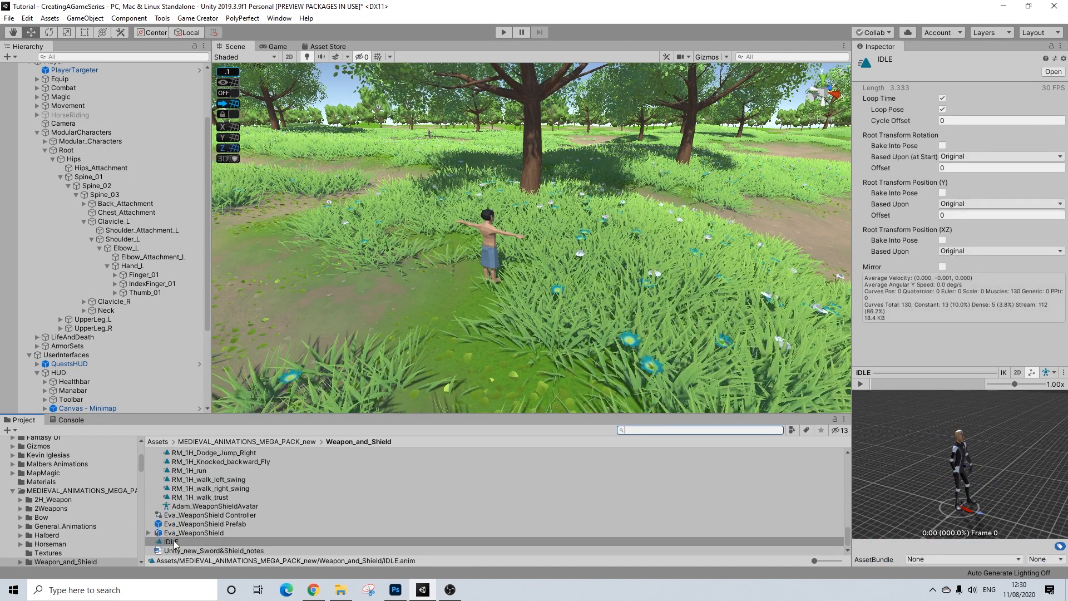
scroll(174, 544, up, 5)
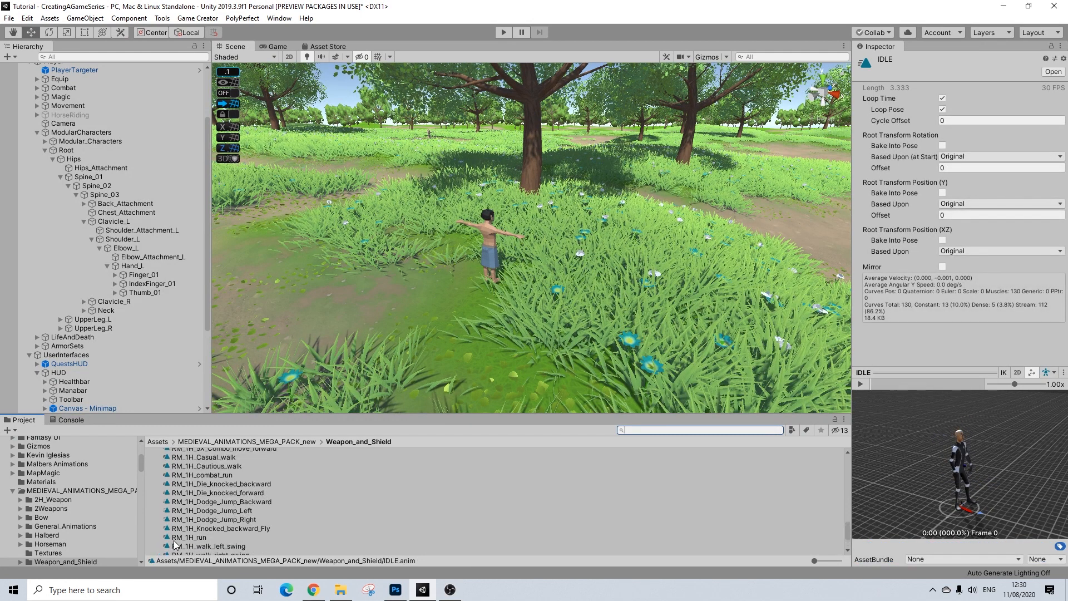
scroll(189, 536, down, 5)
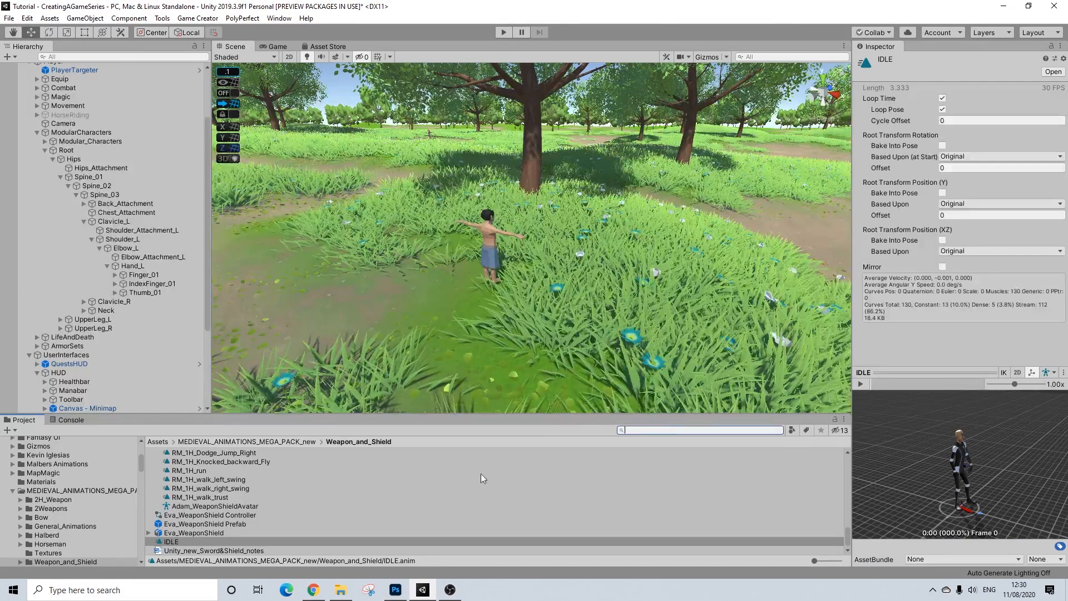
click(860, 384)
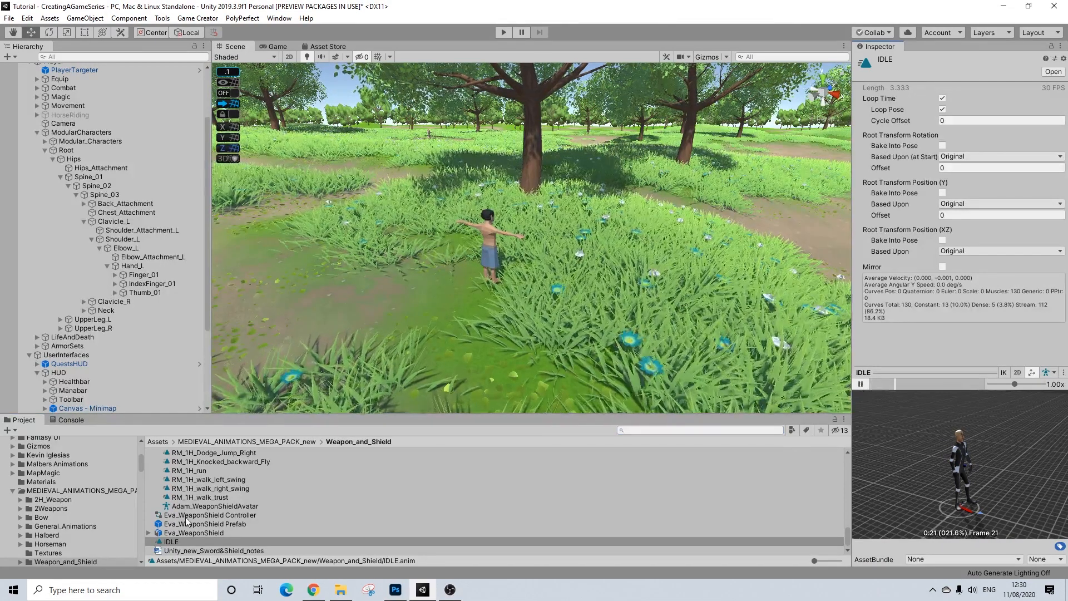
- Delete the standalone IDLE copy from the Weapon_and_Shield folder
click(179, 543)
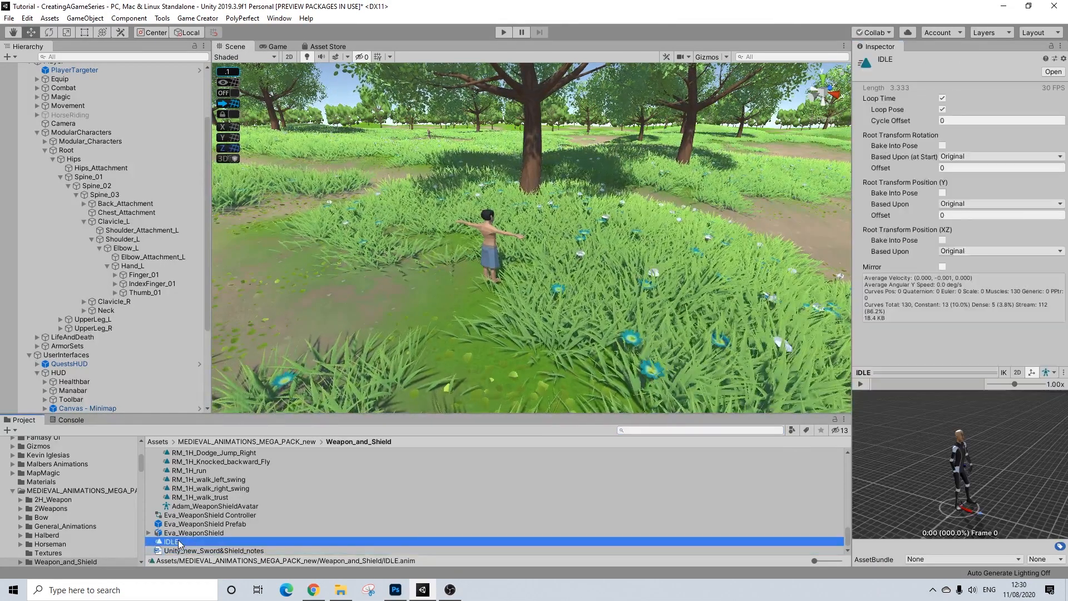
key(Delete)
key(Return)
- Duplicate the IDLE clip inside the Adam_WeaponShield model as a standalone, editable animation clip
scroll(188, 493, up, 5)
scroll(194, 492, down, 3)
click(149, 504)
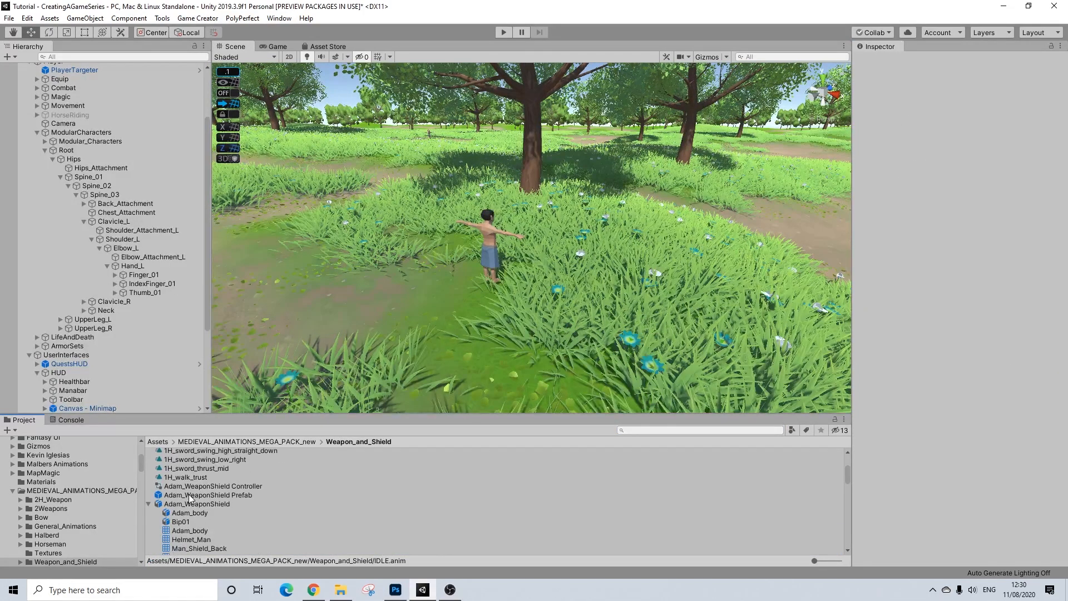
scroll(191, 505, down, 10)
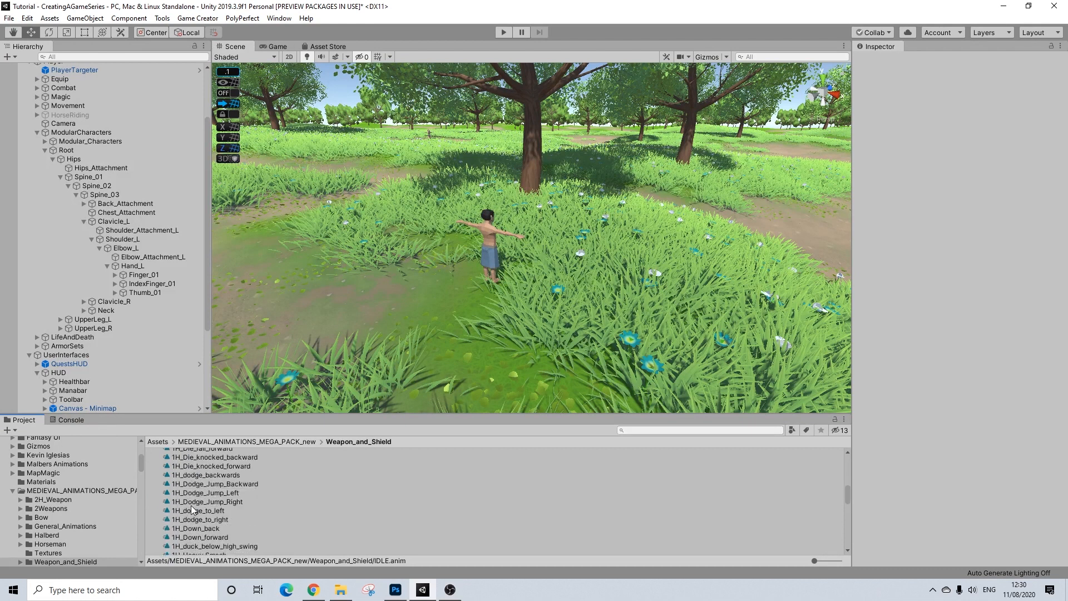
scroll(192, 507, down, 8)
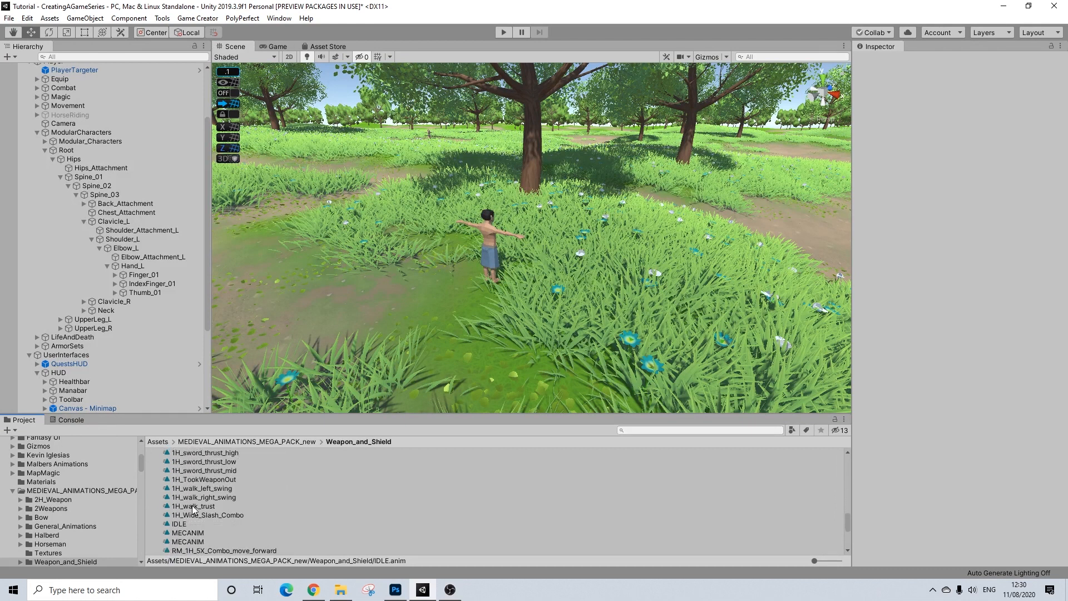
click(179, 490)
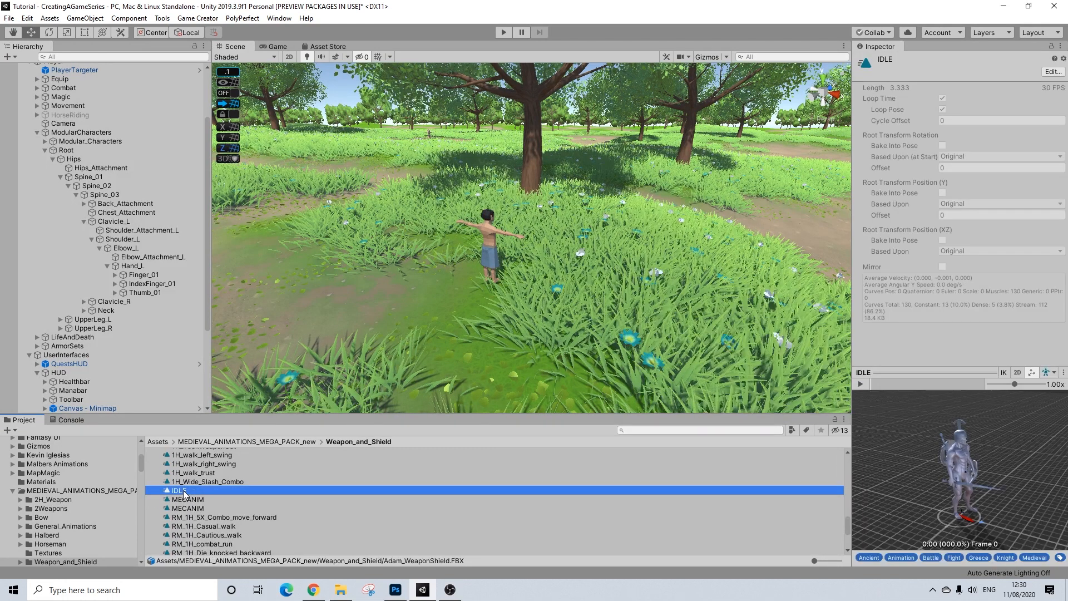
key(ctrl+d)
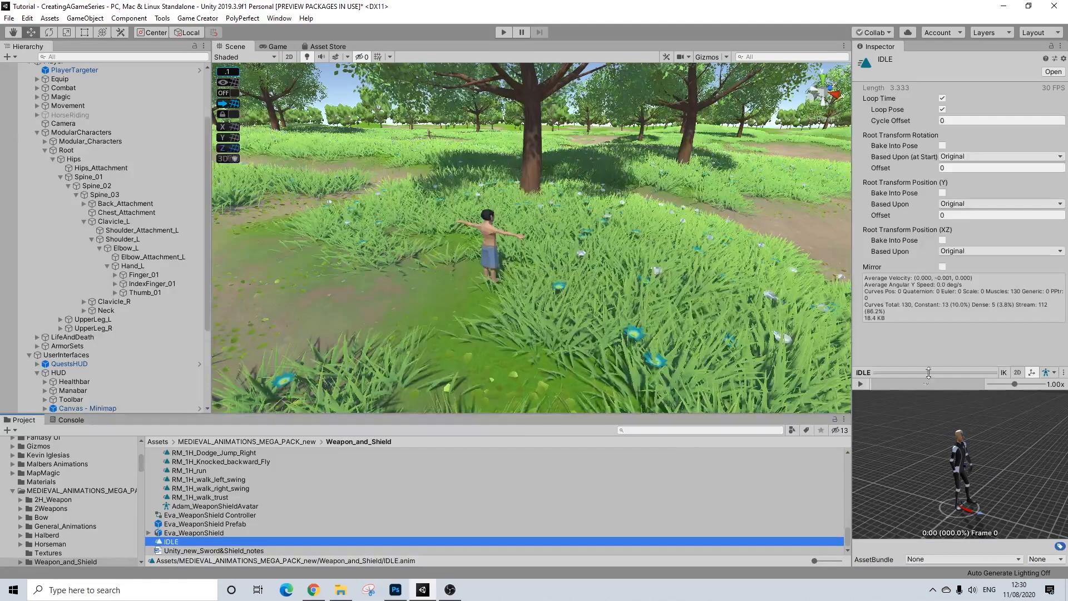
- Bake the IDLE copy's root rotation and Y position into the pose, and set the Y position offset to 0.1
click(942, 146)
click(942, 193)
click(957, 215)
text(0.1)
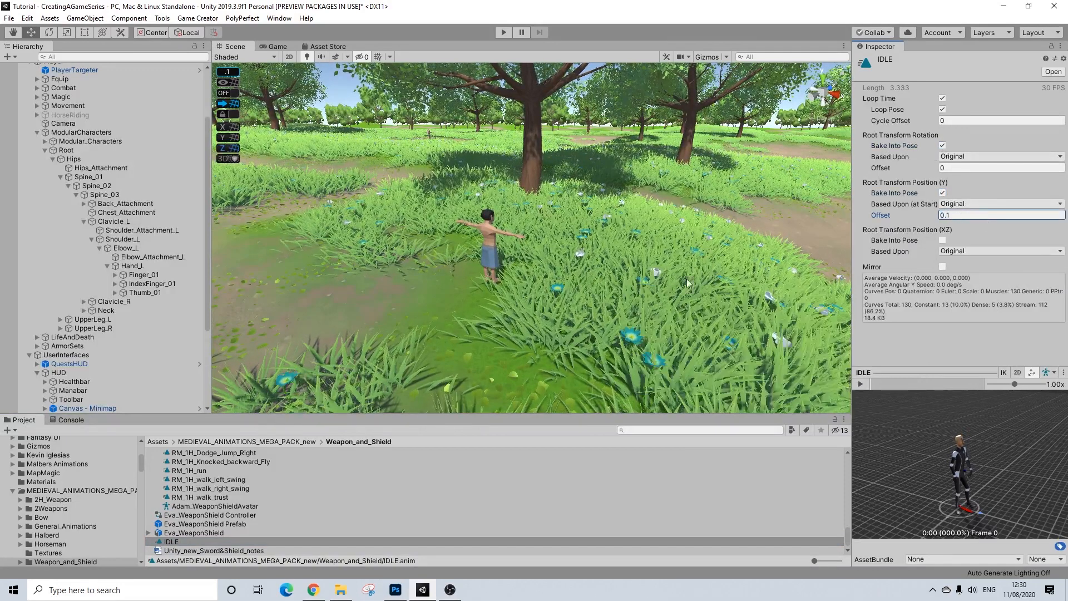
- Search all project assets for "main" and show the MainSword+Shield weapon's settings
scroll(302, 499, up, 15)
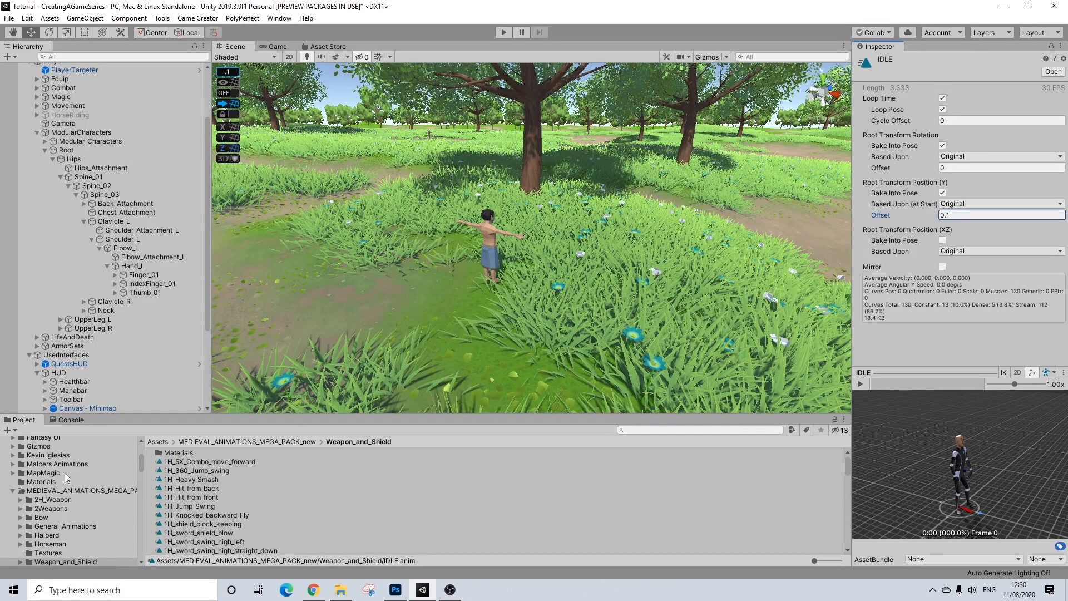
scroll(203, 468, down, 3)
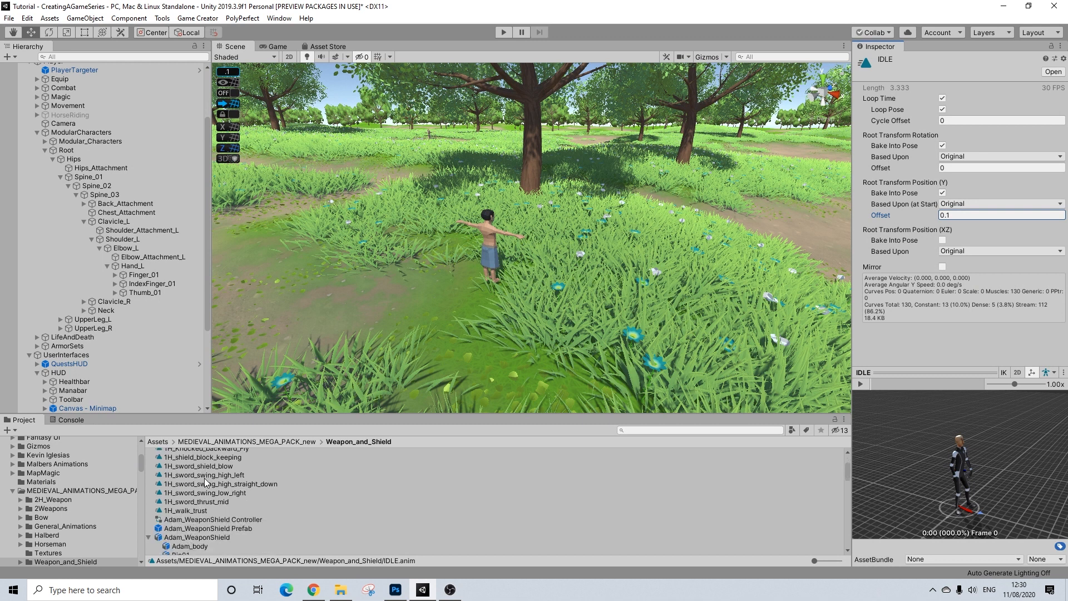
scroll(205, 482, up, 3)
click(671, 431)
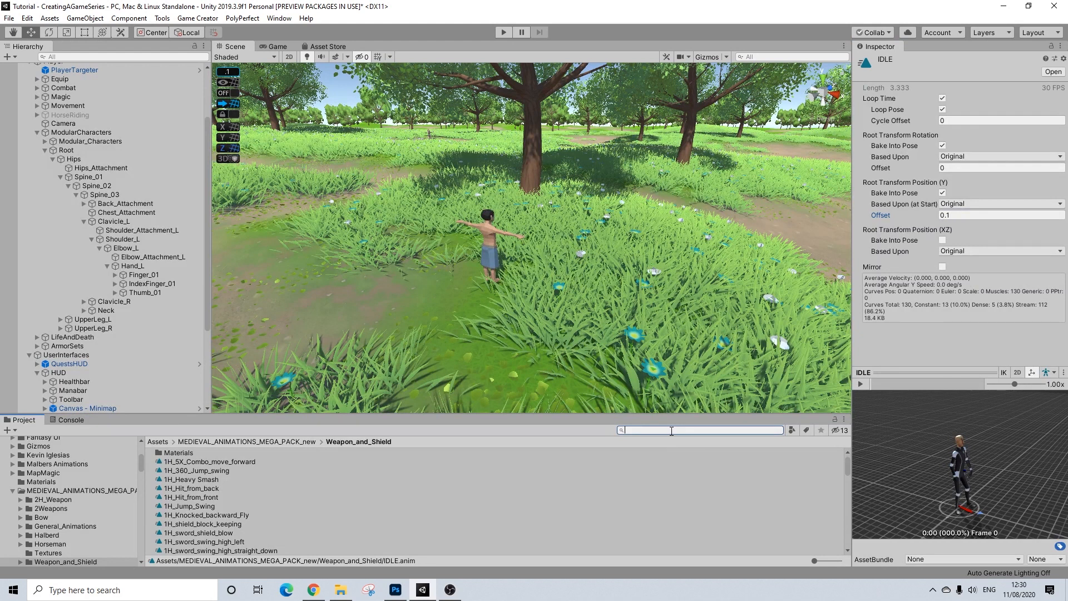
text(in)
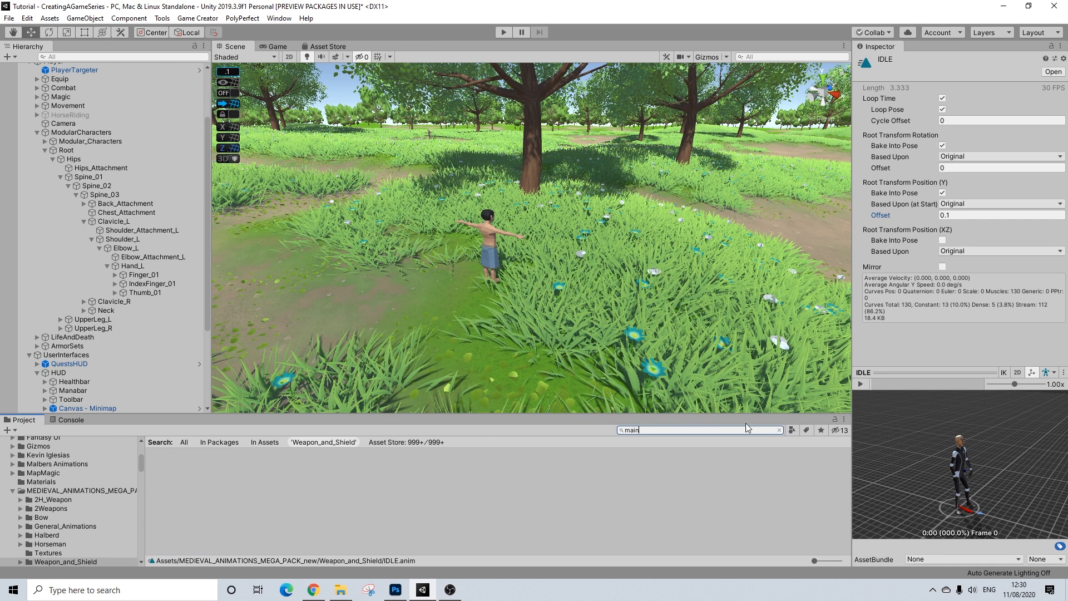
click(185, 442)
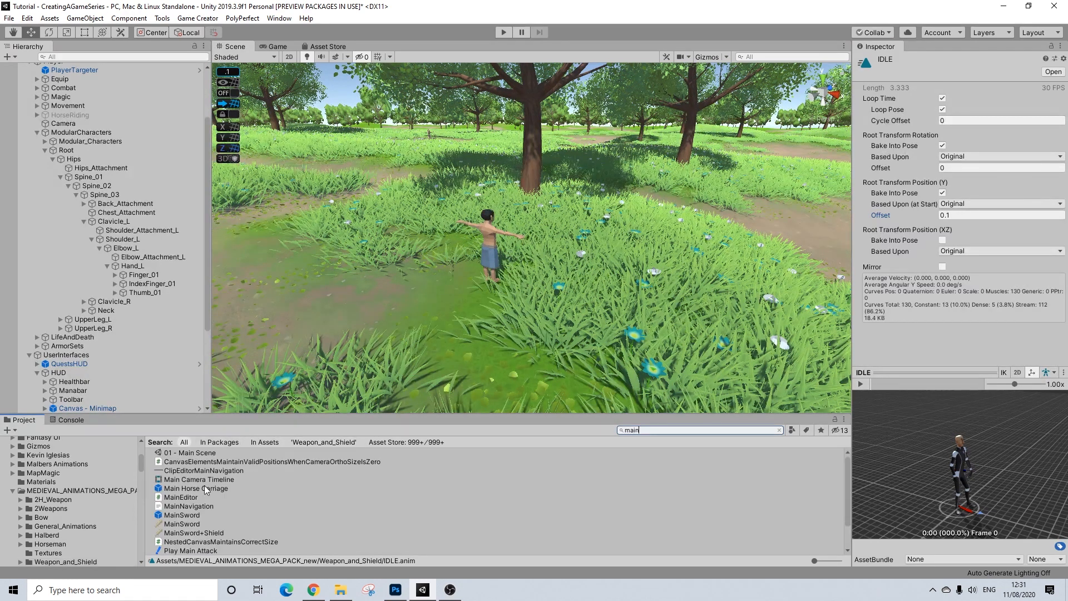
click(187, 533)
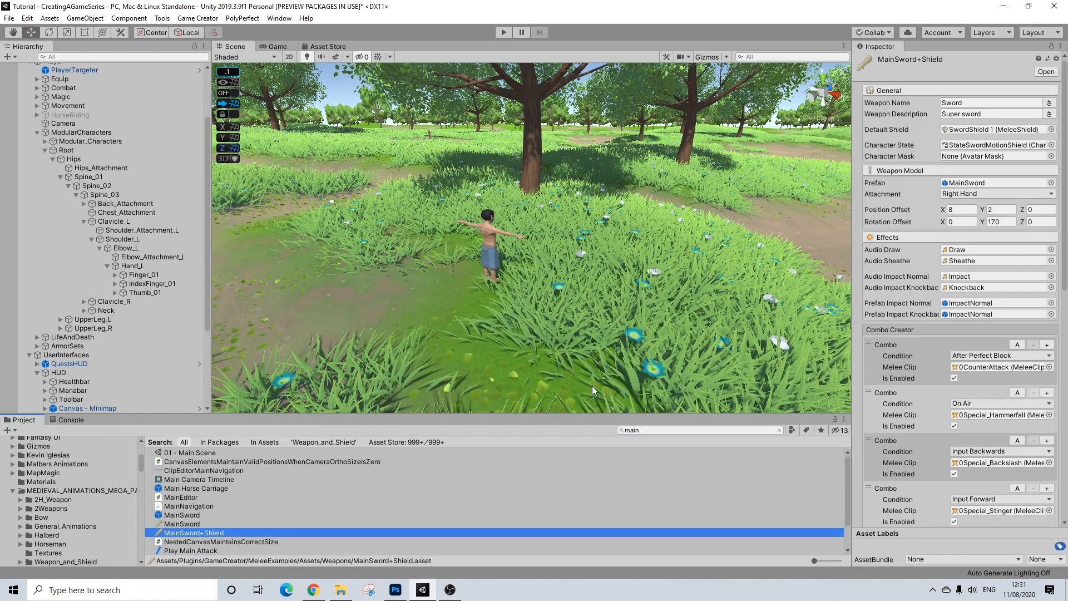
- In the weapon's StateSwordMotionShield state, replace the Character@idle override with the standalone IDLE copy from Weapon_and_Shield
click(1048, 146)
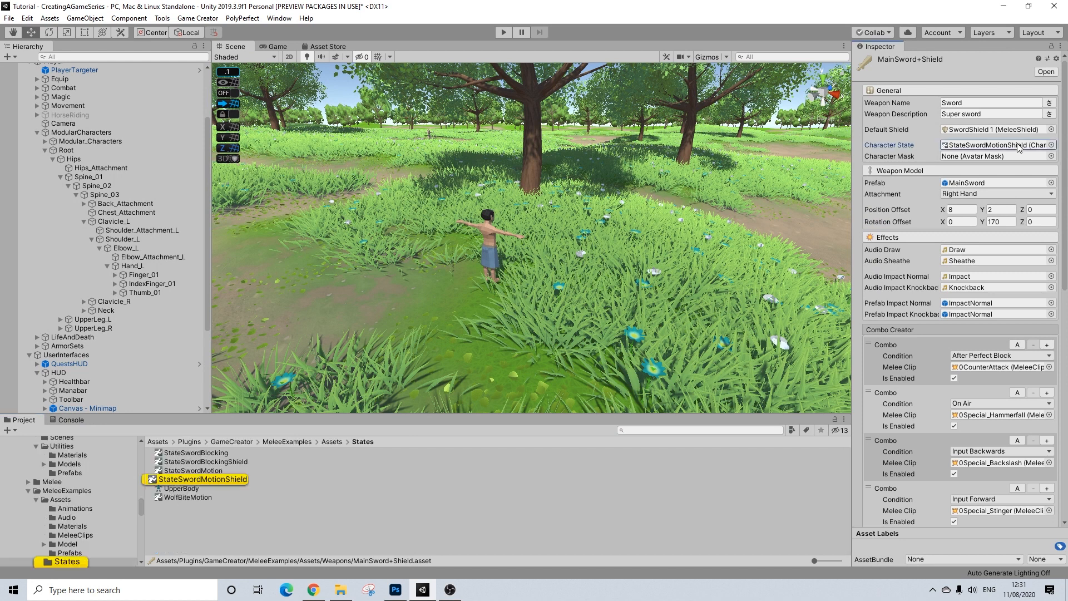
click(224, 479)
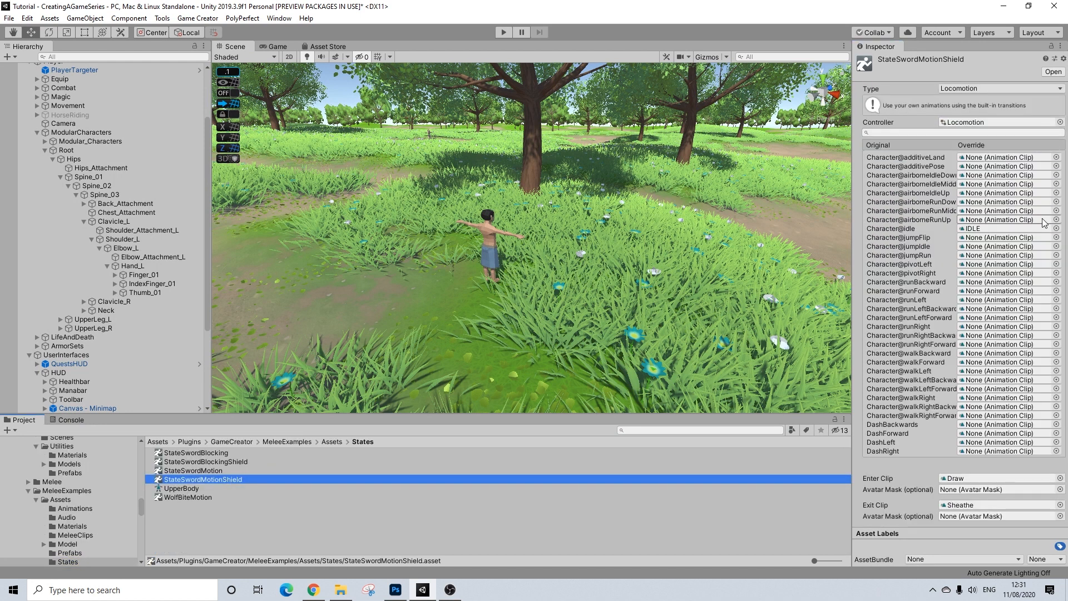
click(1056, 229)
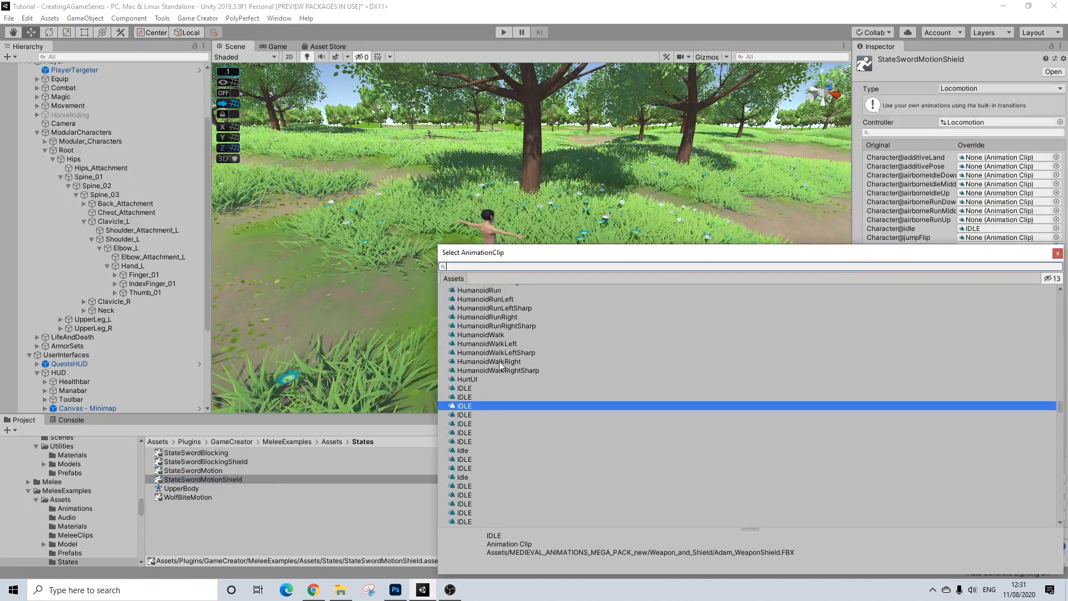
click(1057, 253)
click(982, 230)
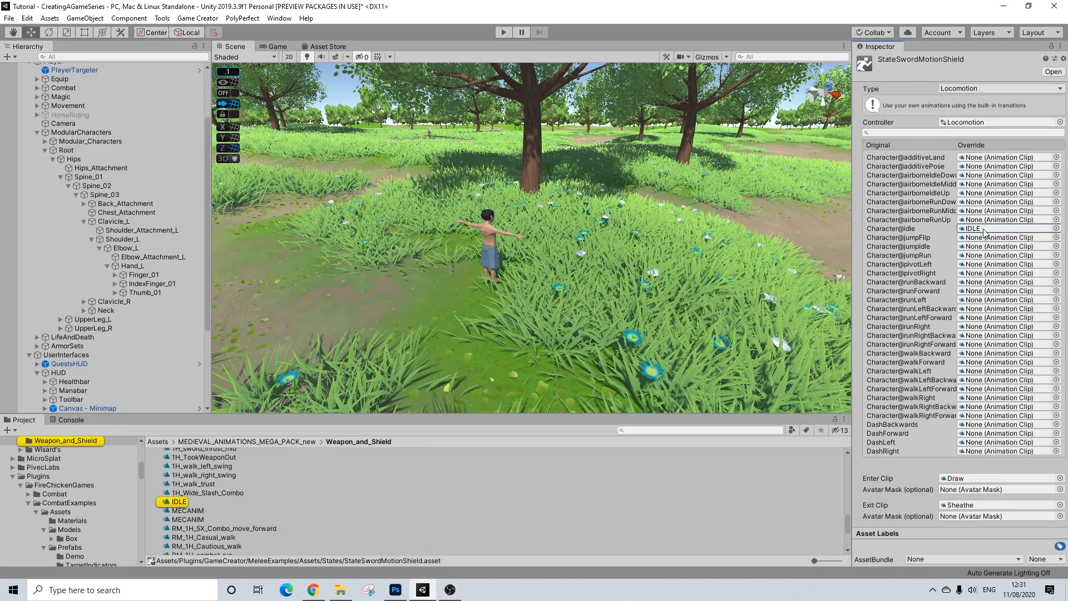
scroll(186, 507, up, 5)
scroll(185, 508, down, 6)
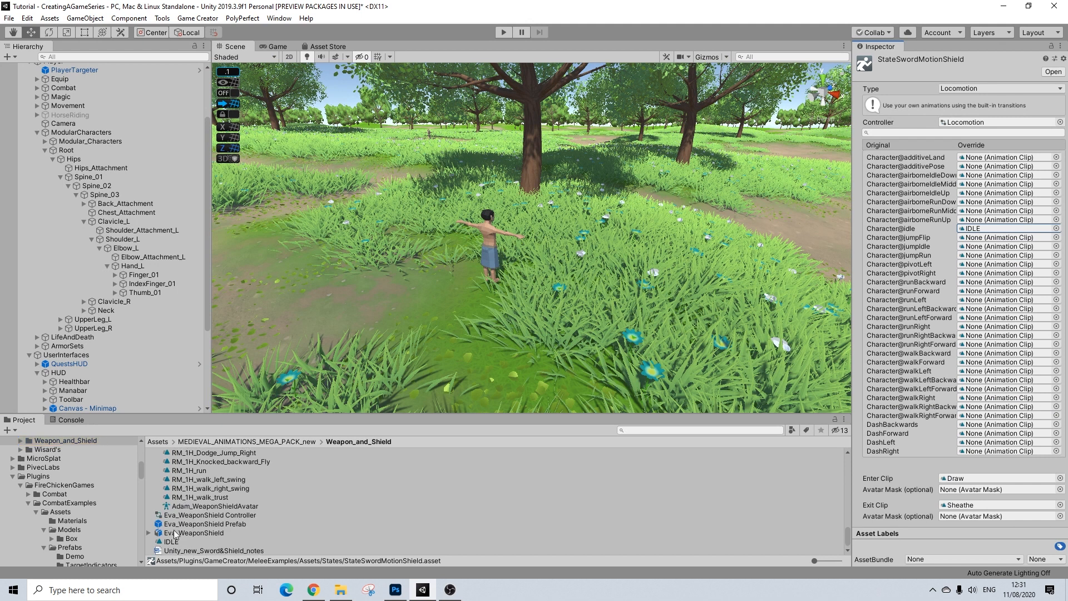
drag(171, 541, 1000, 228)
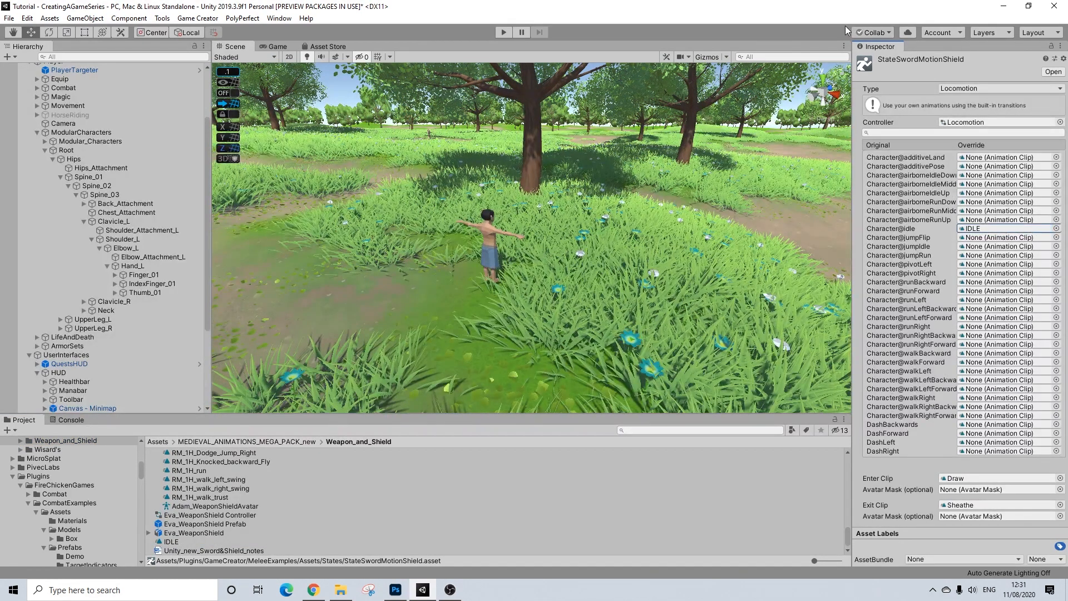
- Enter play mode to test the sword-and-shield idle animation
click(505, 34)
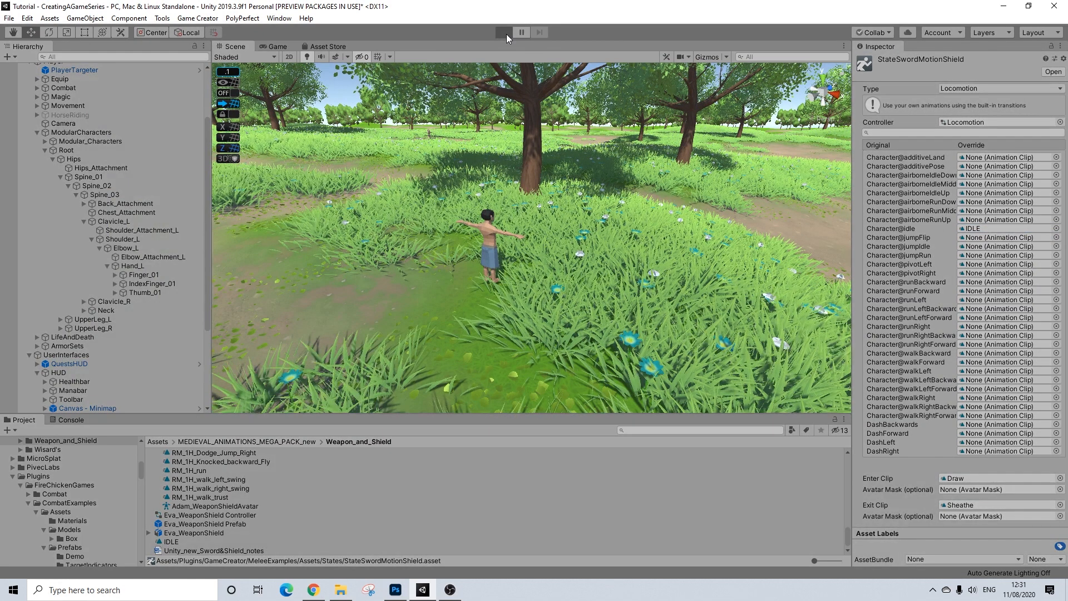